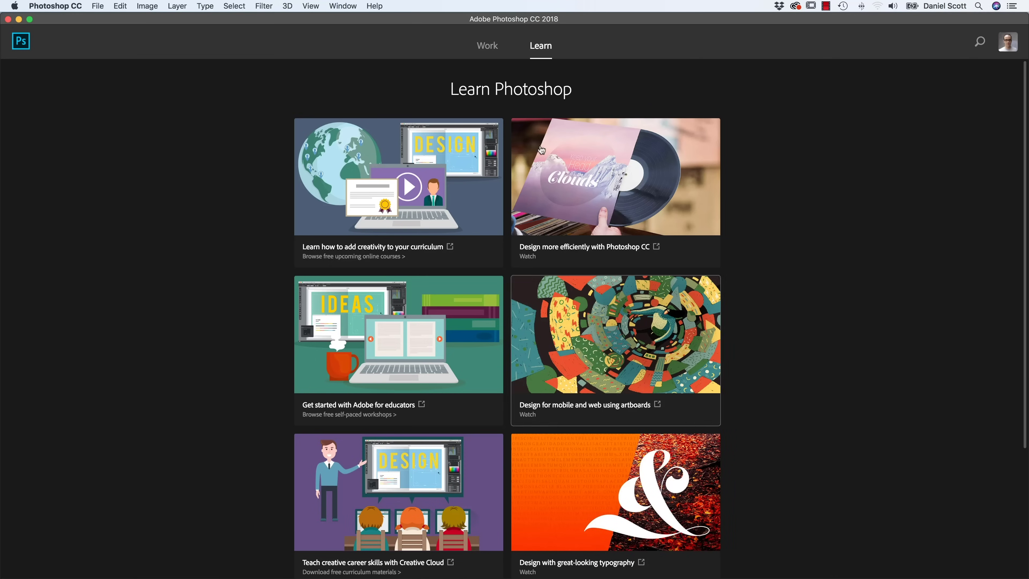
Switch from the Start workspace to the Essentials (Default) workspace.
click(492, 44)
click(542, 48)
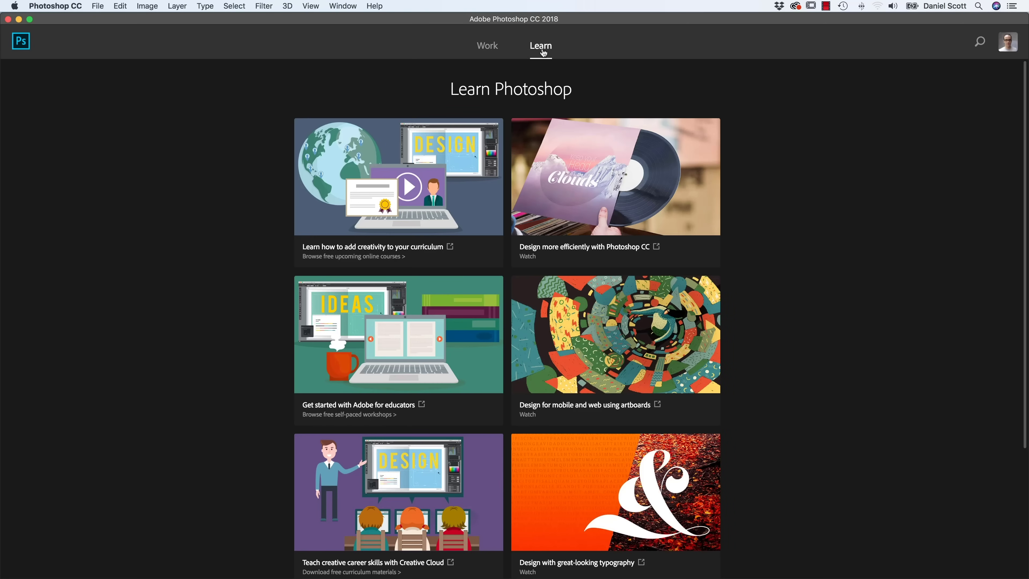
click(342, 9)
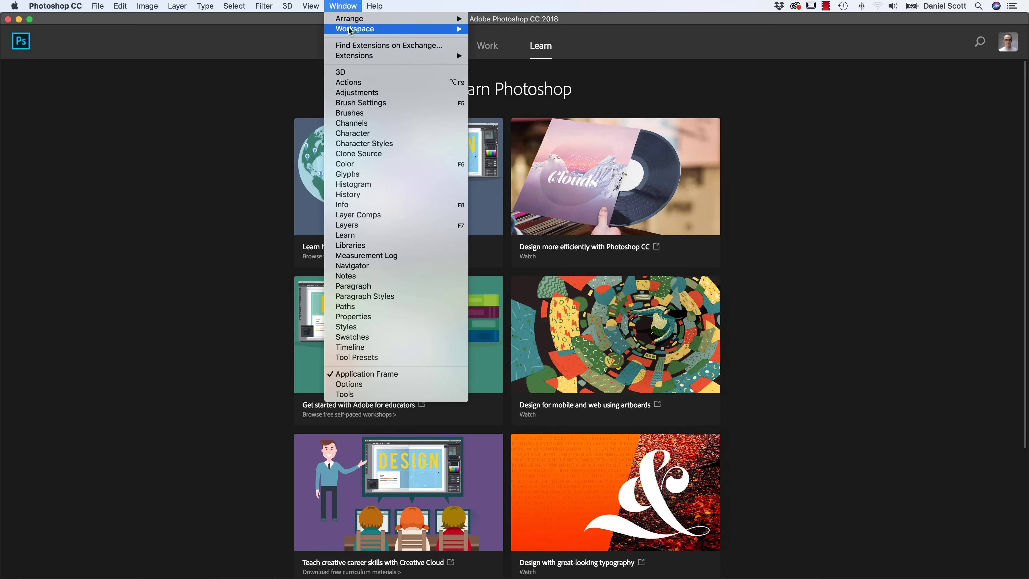
mouse_move(446, 28)
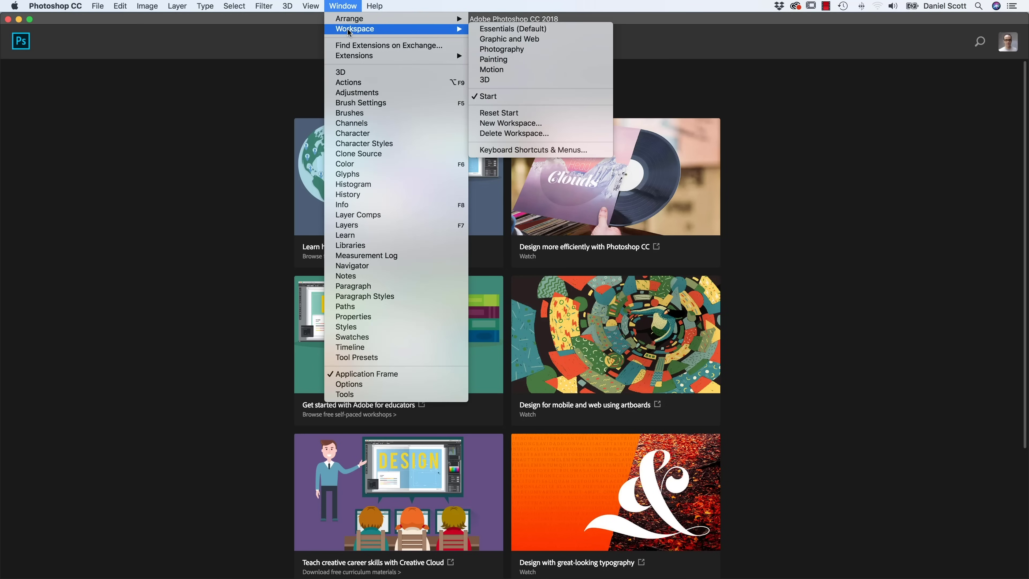
click(516, 31)
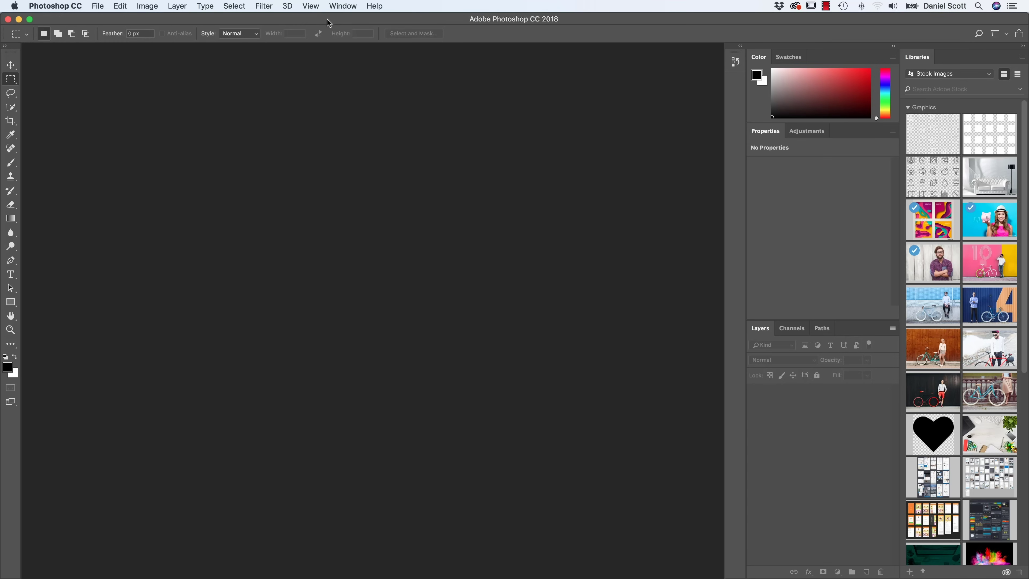
Reset the Essentials workspace to its default panel layout.
click(341, 6)
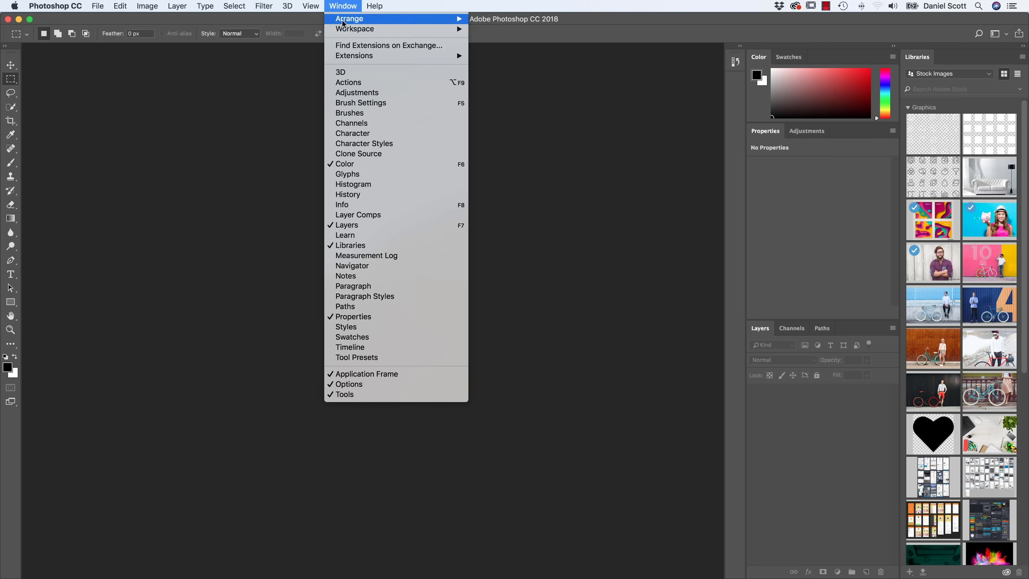
mouse_move(413, 30)
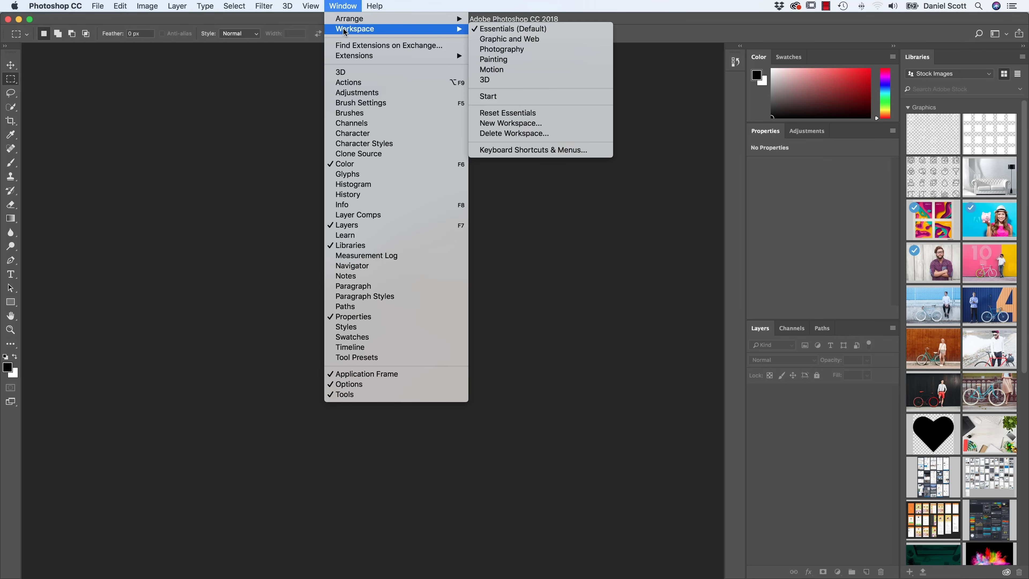
click(517, 114)
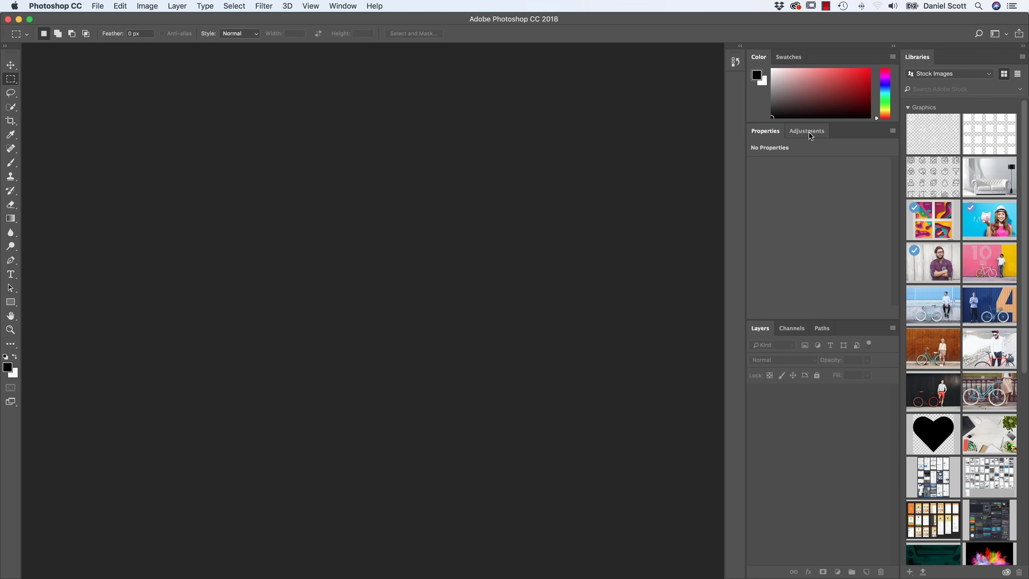
Dock the Properties panel beside the tools, and float the Adjustments and Color panels over the canvas area.
drag(765, 131, 70, 136)
drag(194, 157, 27, 177)
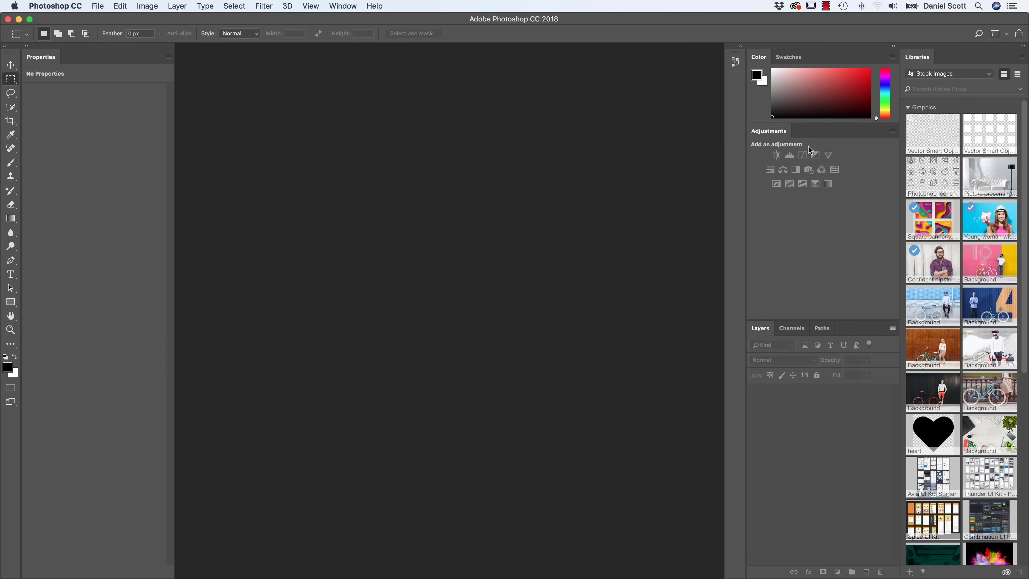
drag(769, 130, 496, 420)
drag(784, 64, 576, 188)
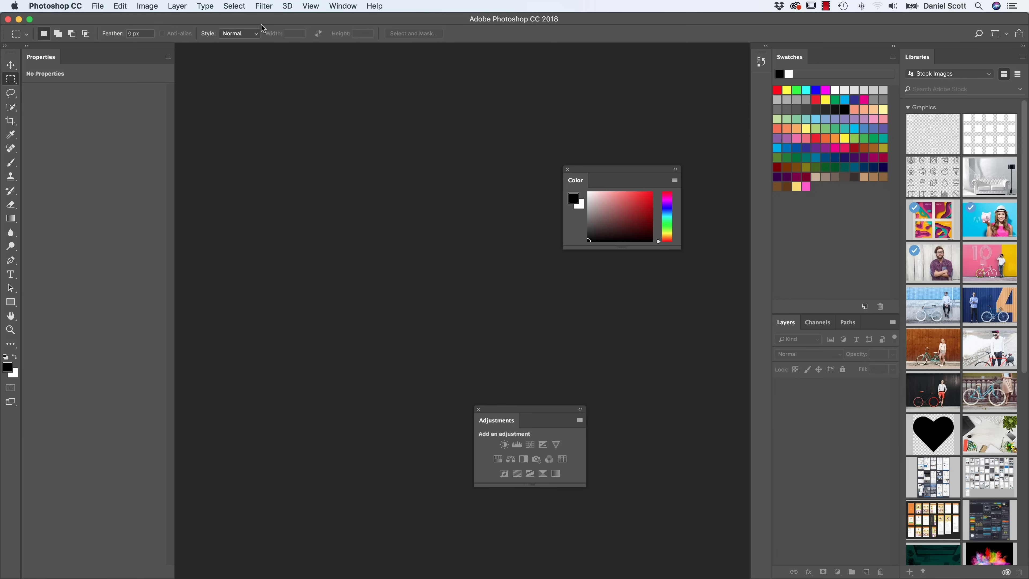
Reset the Essentials workspace to return the moved Properties, Adjustments and Color panels to their original places.
click(343, 6)
mouse_move(351, 33)
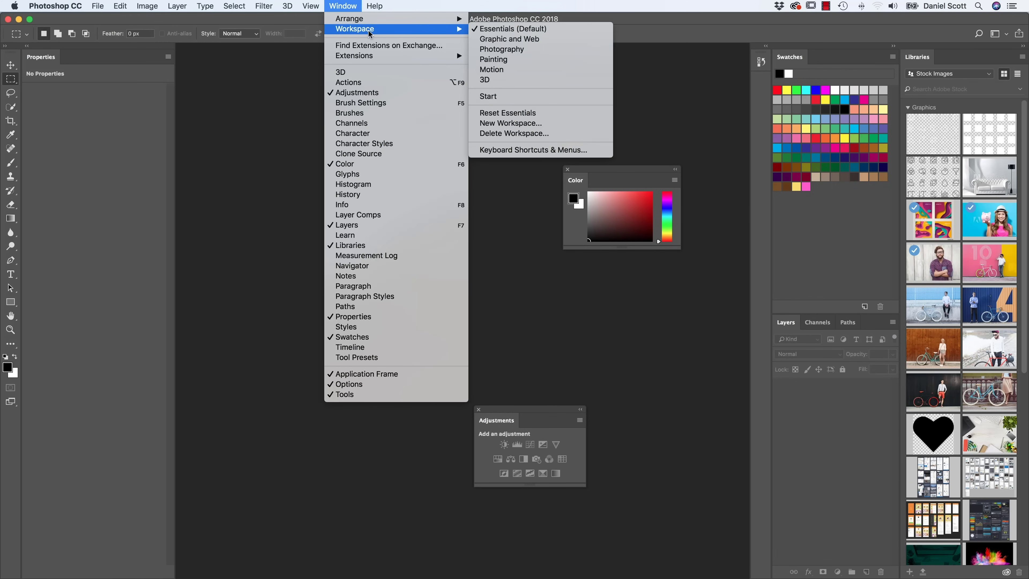
click(506, 115)
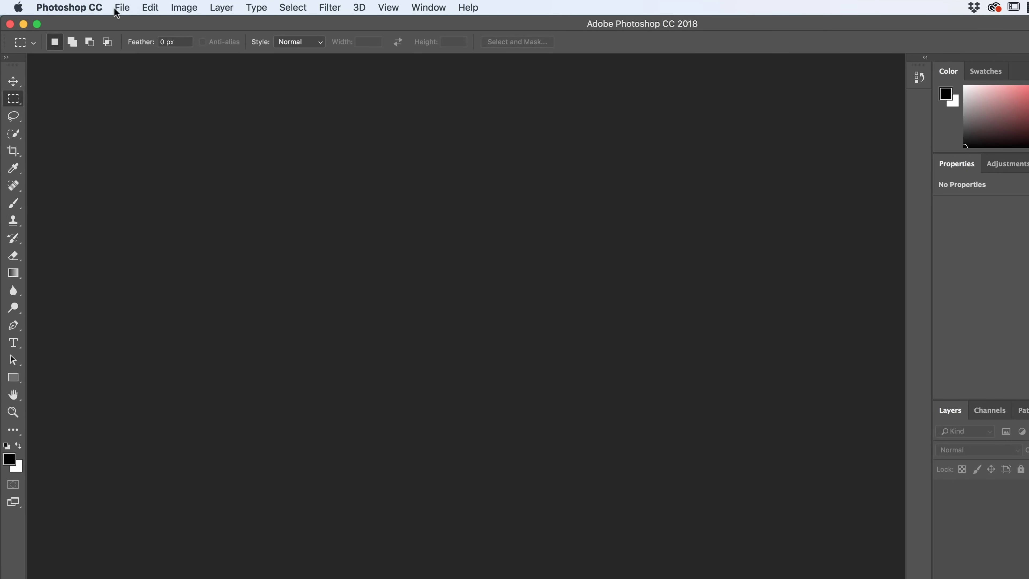
Reset all warning dialogs in the General preferences and close the preferences without changing any other option.
click(72, 10)
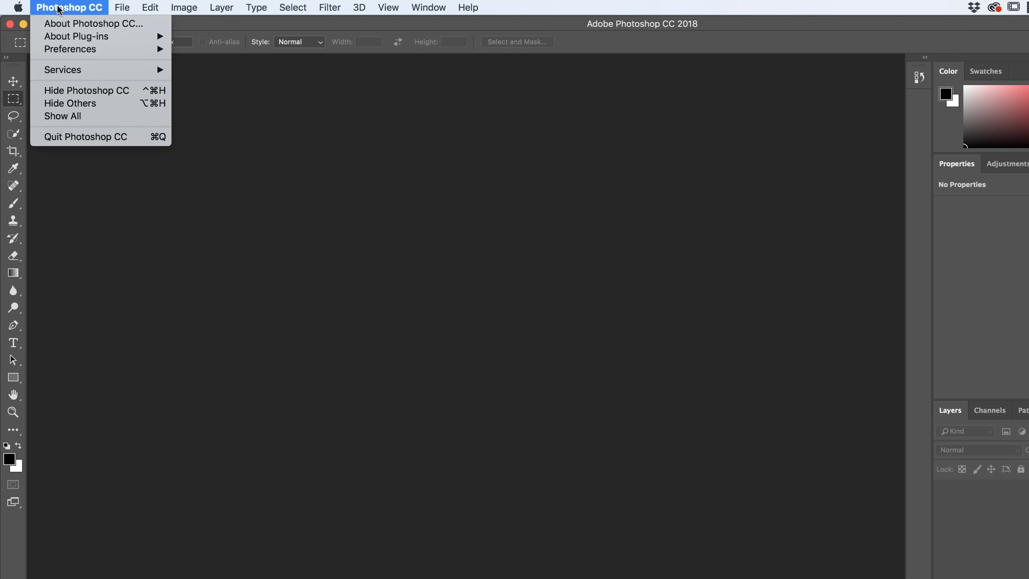
mouse_move(80, 51)
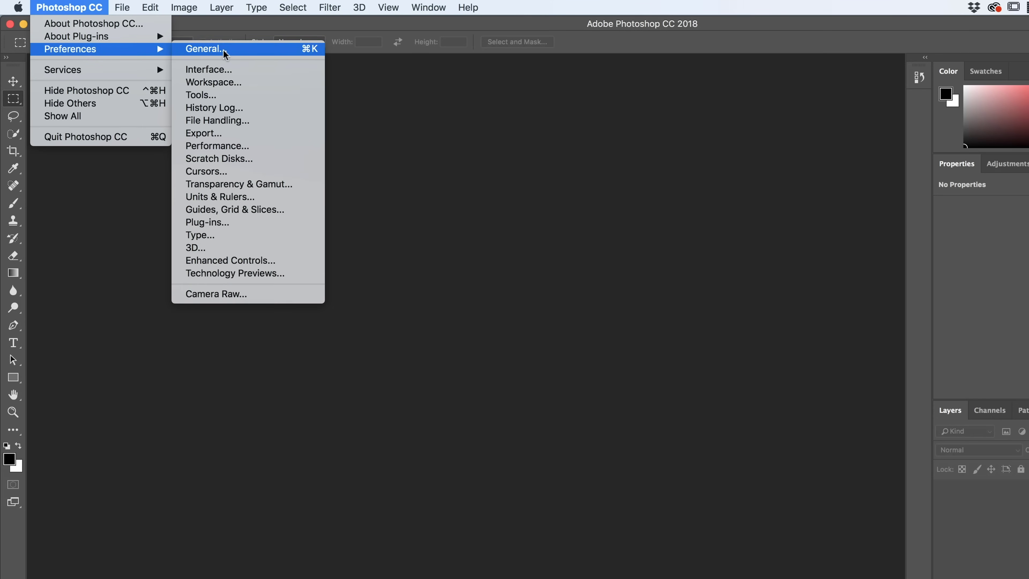
mouse_move(149, 7)
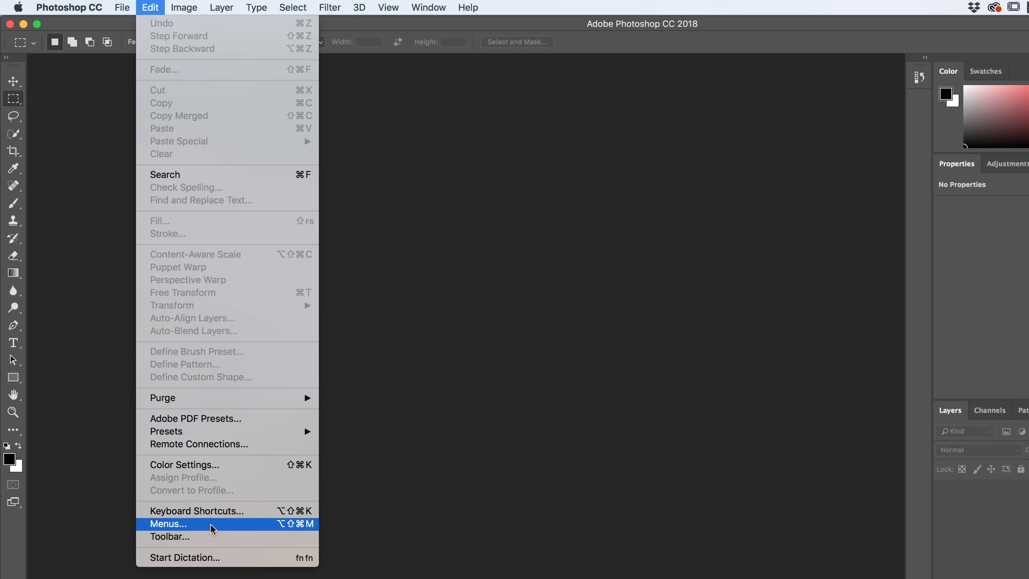
mouse_move(65, 5)
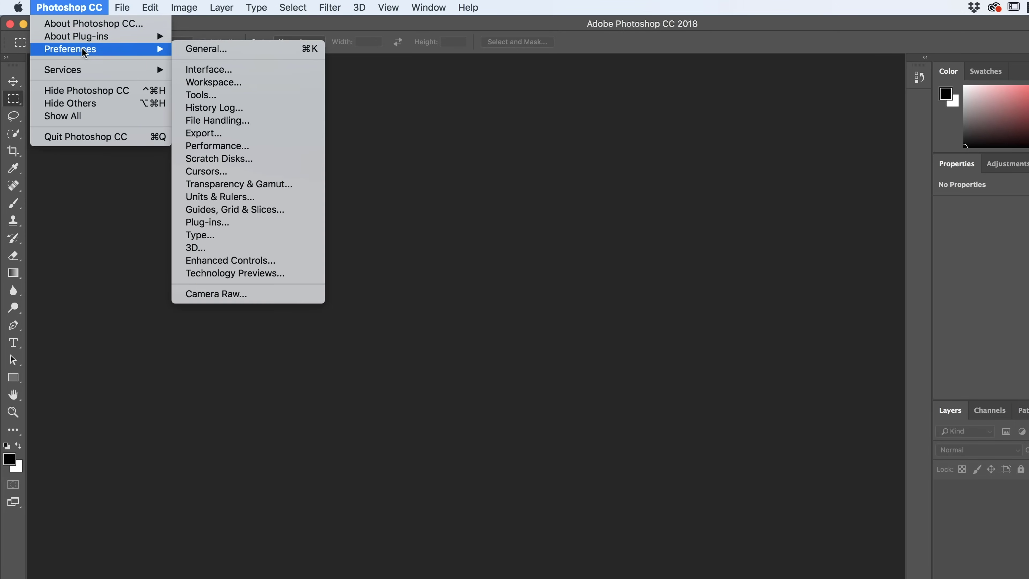
click(211, 49)
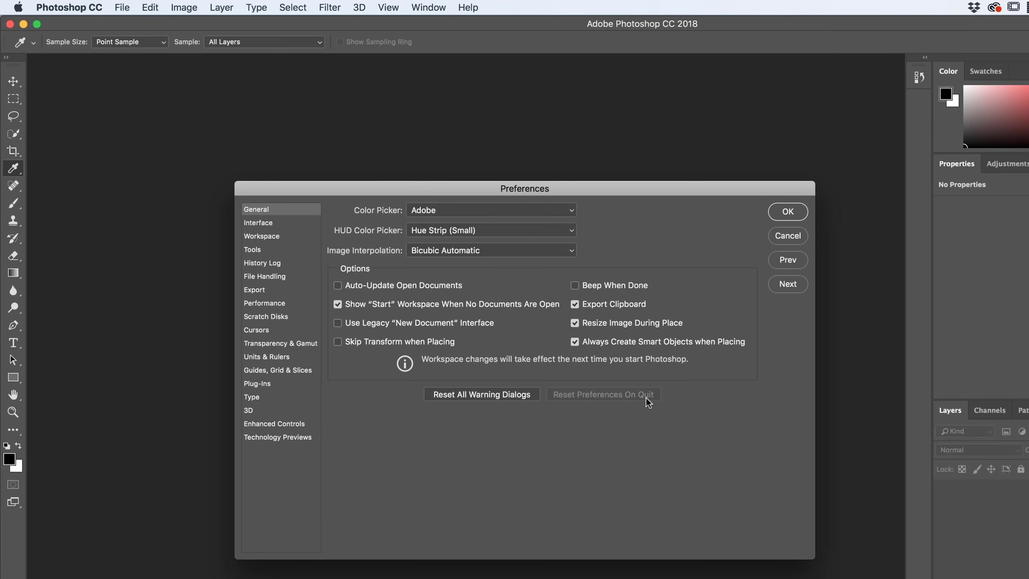
click(482, 396)
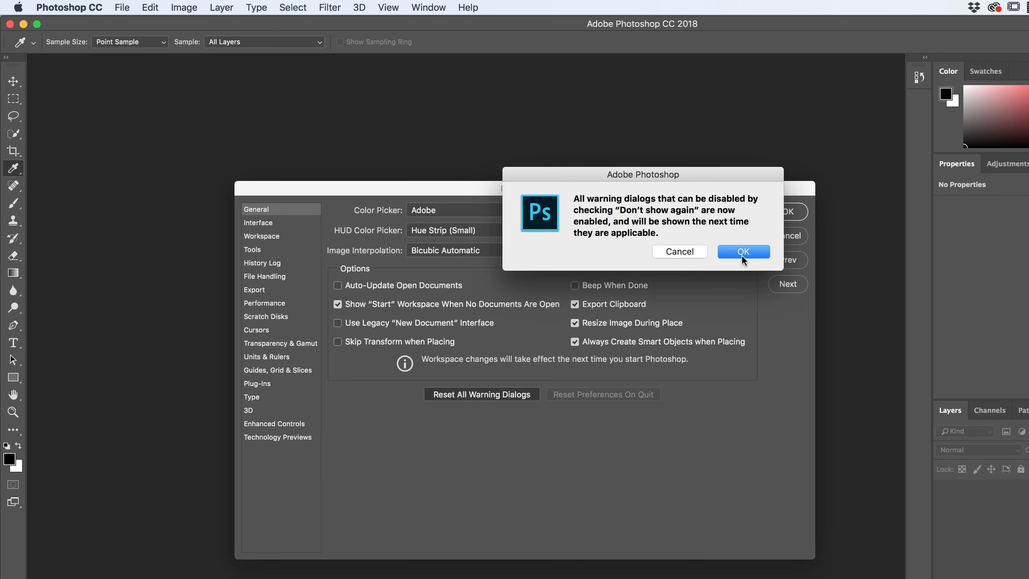
click(750, 253)
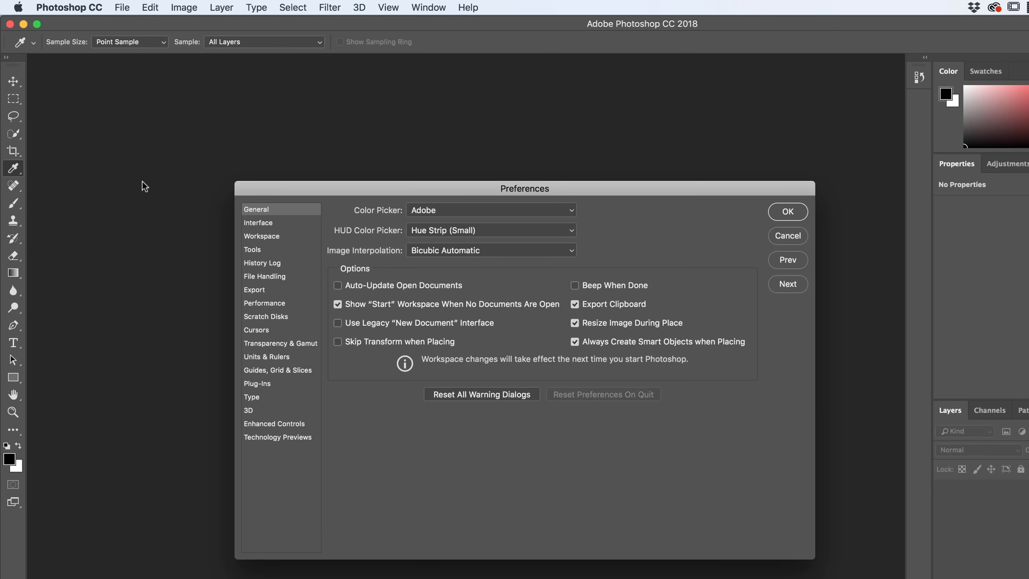
click(69, 7)
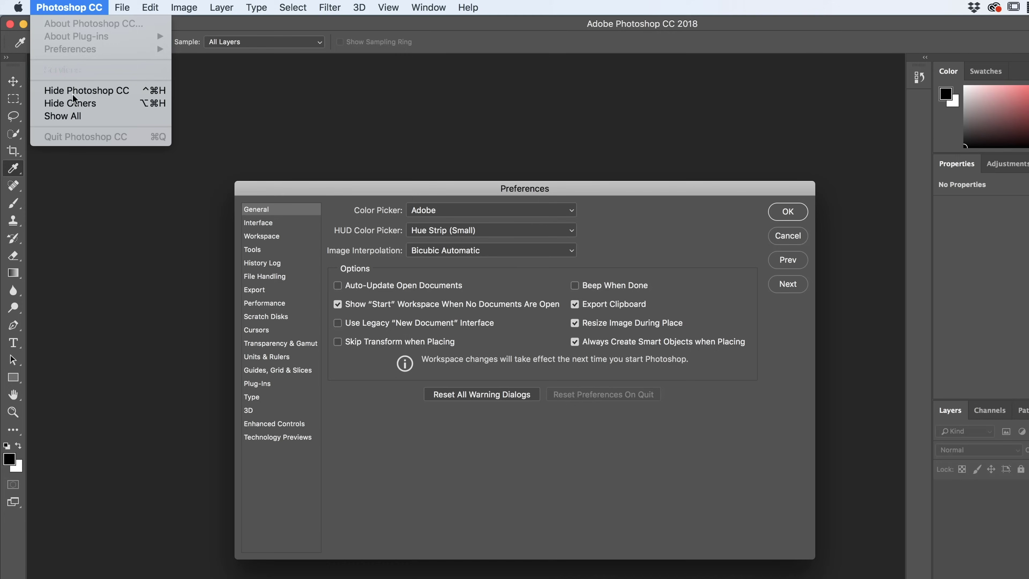
click(622, 466)
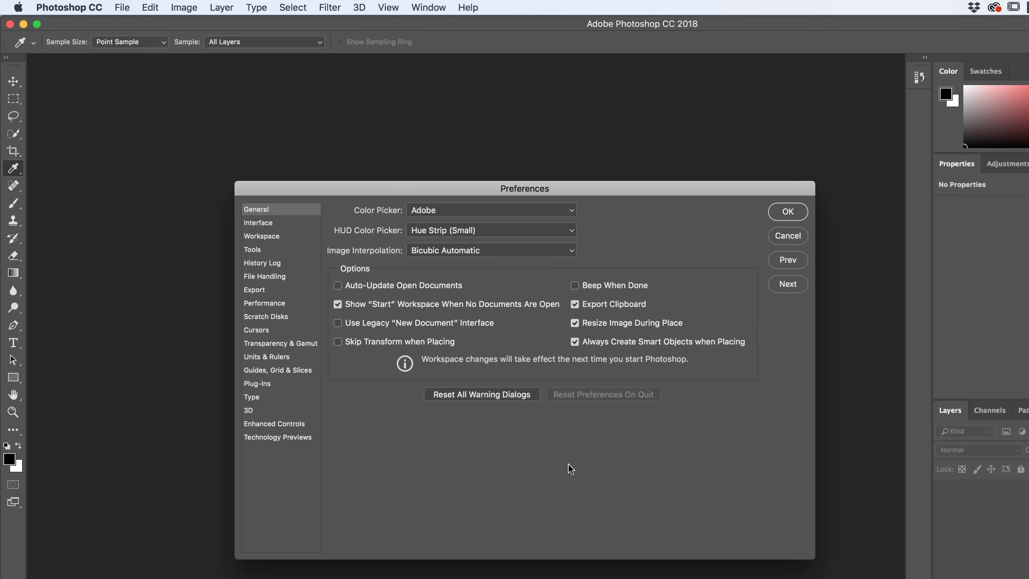
key(Escape)
key(m)
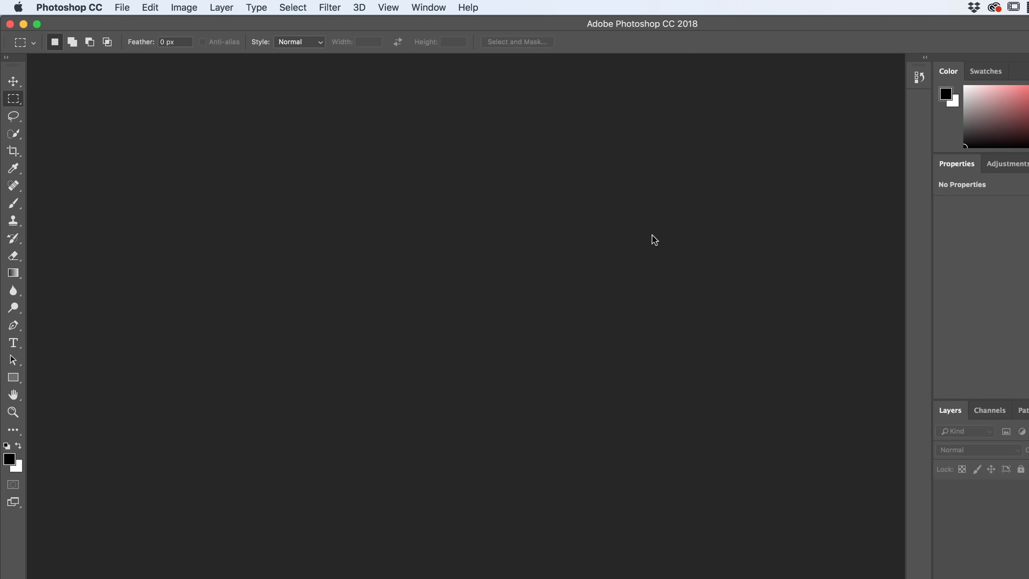
click(469, 8)
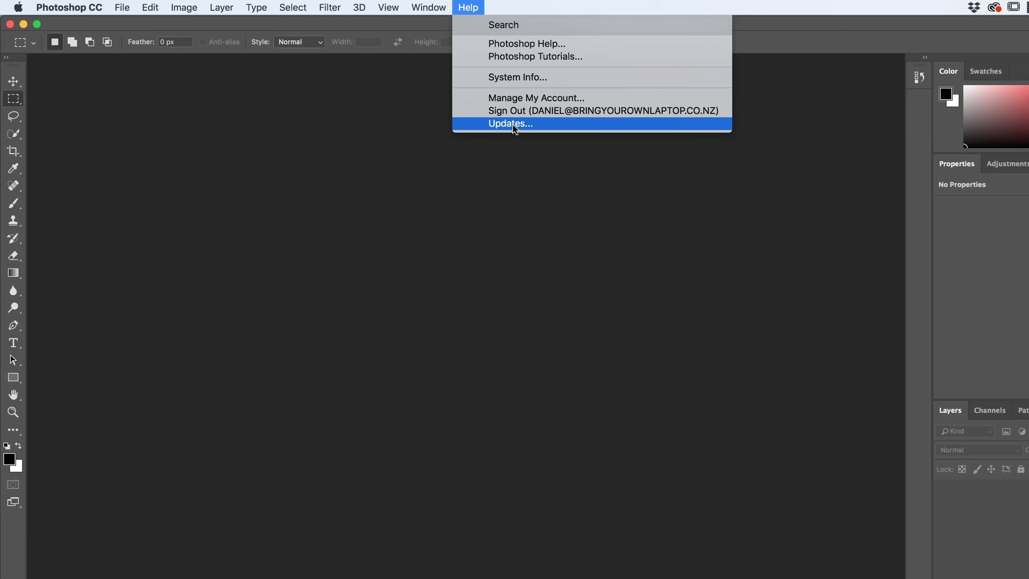
click(364, 165)
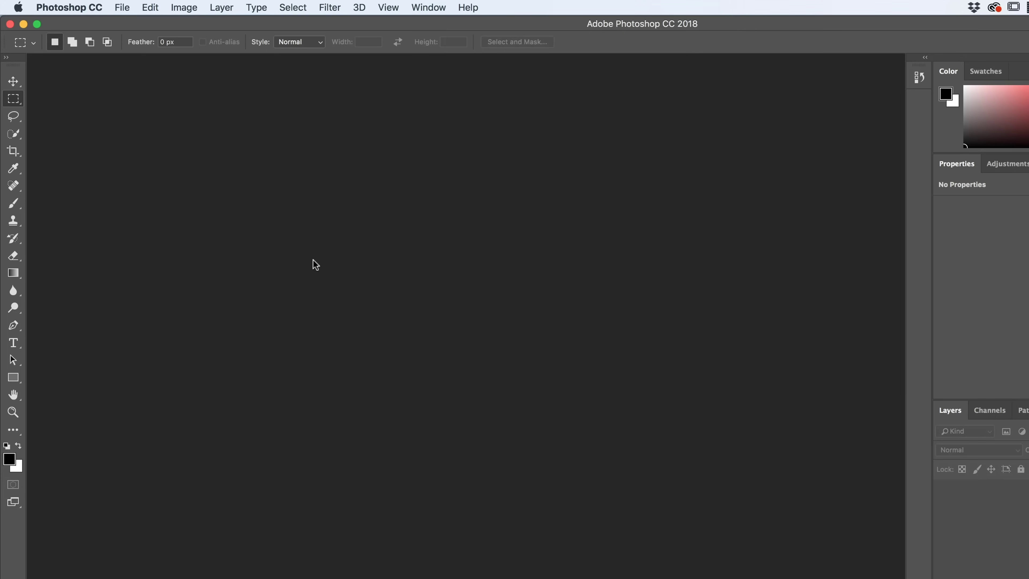
click(357, 7)
click(362, 8)
click(329, 8)
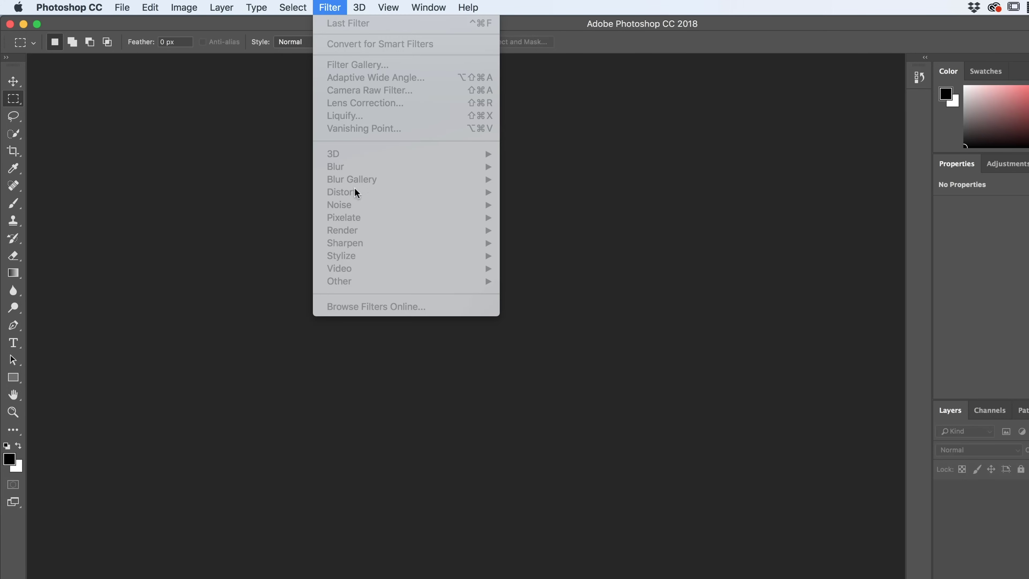
click(643, 234)
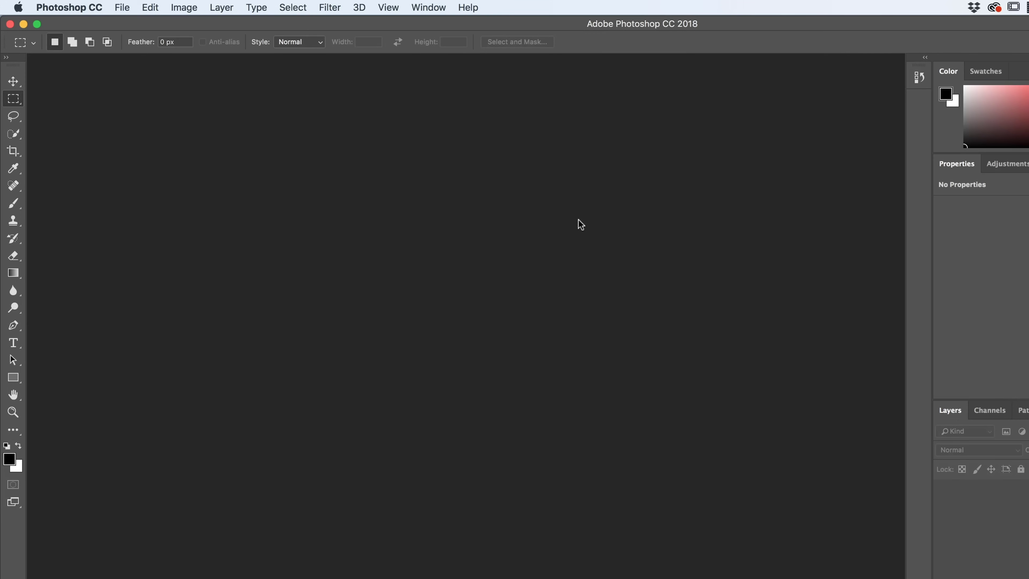
click(360, 7)
click(359, 8)
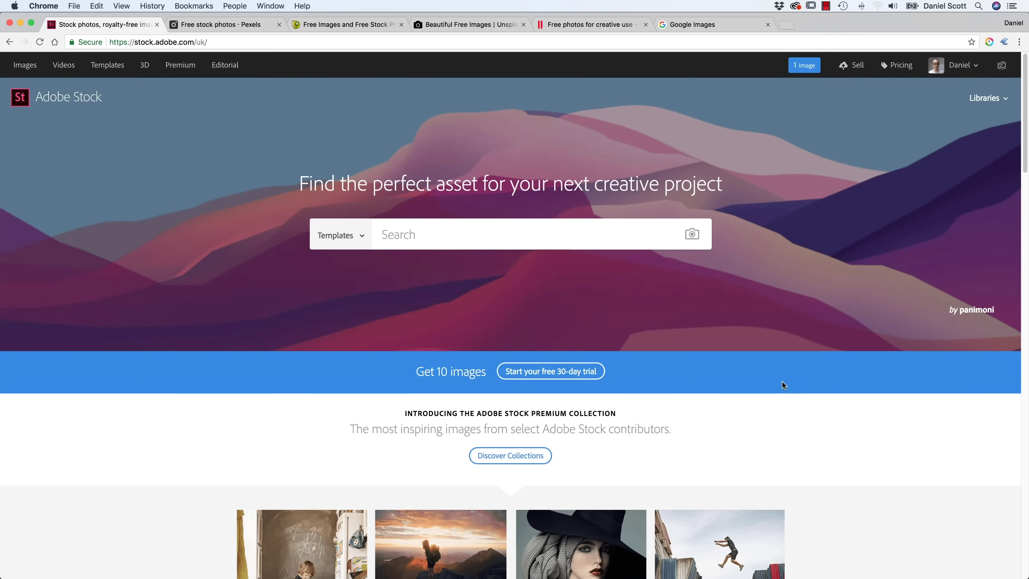
In Chrome, browse the free stock photos on the Pexels home page.
click(241, 25)
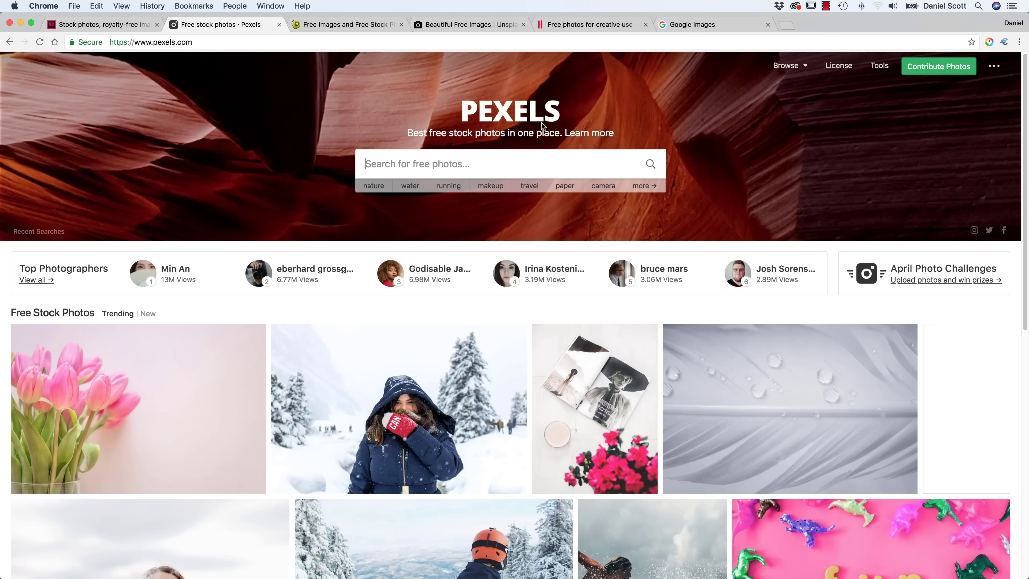
scroll(270, 235, down, 8)
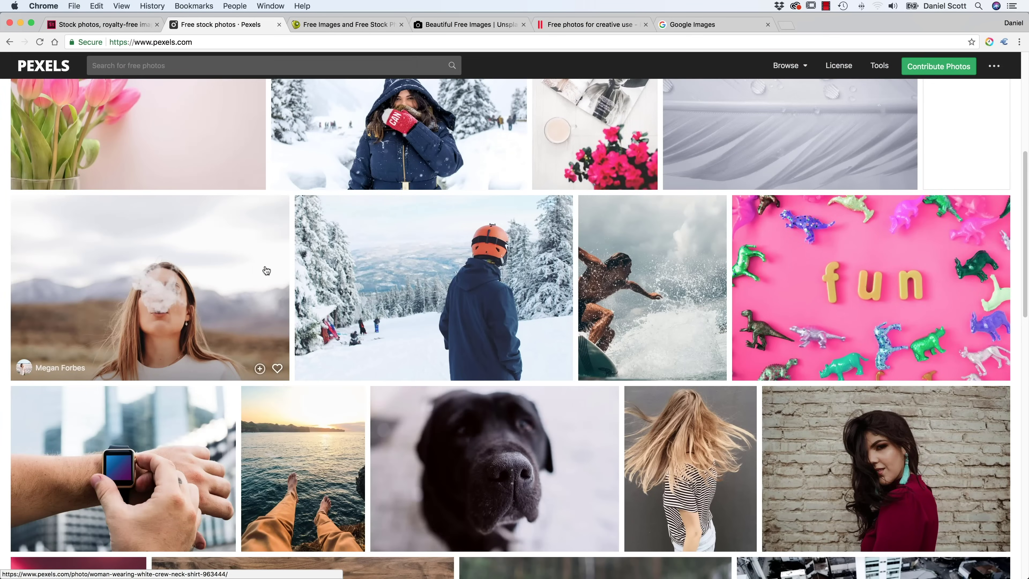
scroll(268, 203, up, 1)
scroll(269, 203, down, 7)
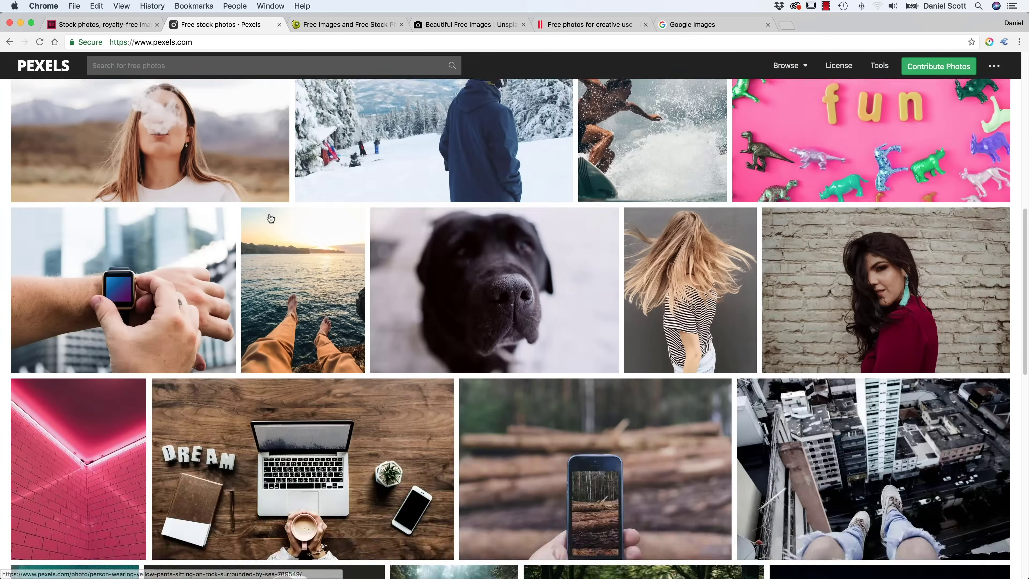
scroll(268, 219, down, 5)
scroll(274, 225, up, 20)
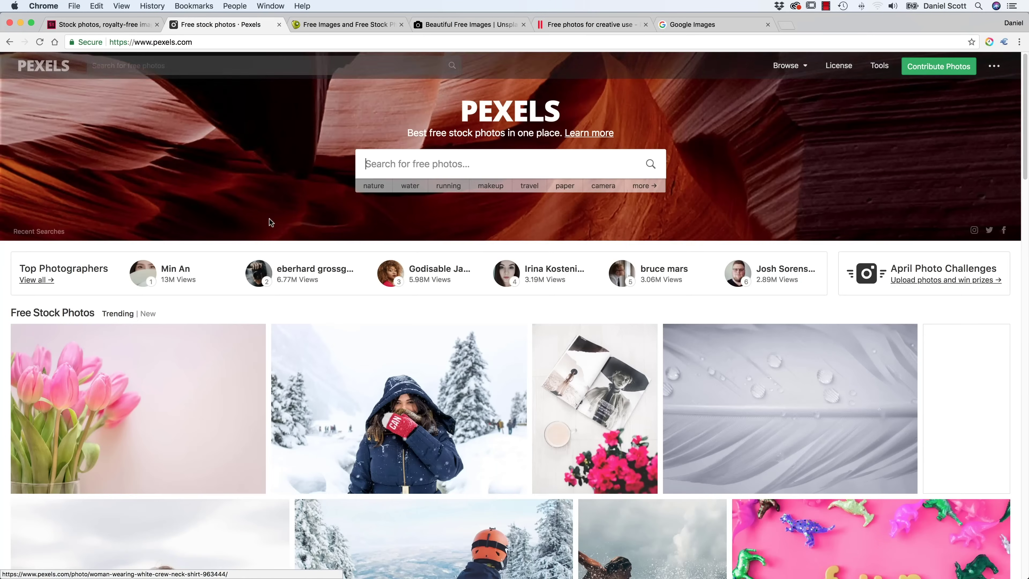
Look over the already open FreeImages, Unsplash, Death to the Stock Photo and Google Images sites as image sources.
click(342, 26)
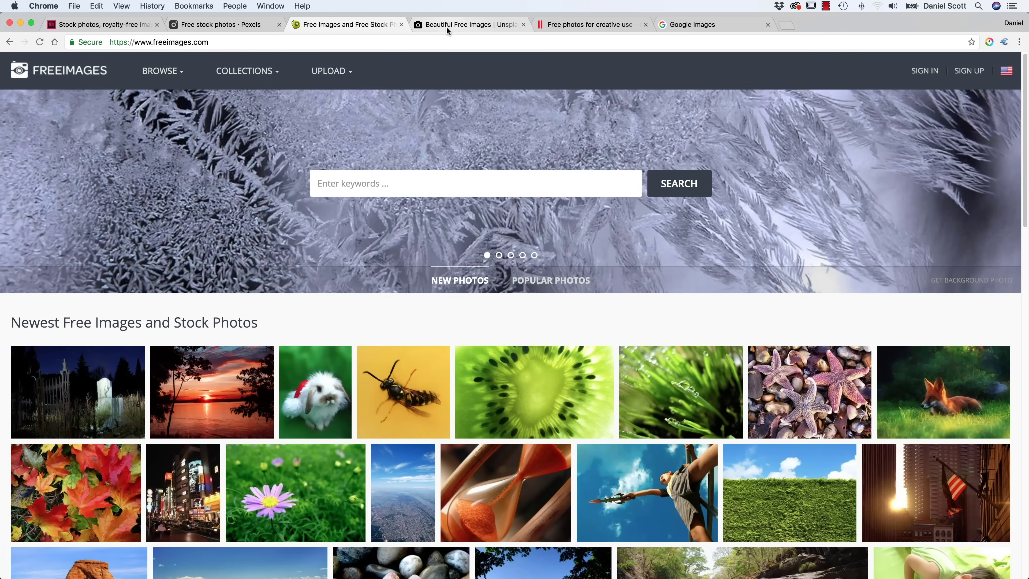
click(461, 25)
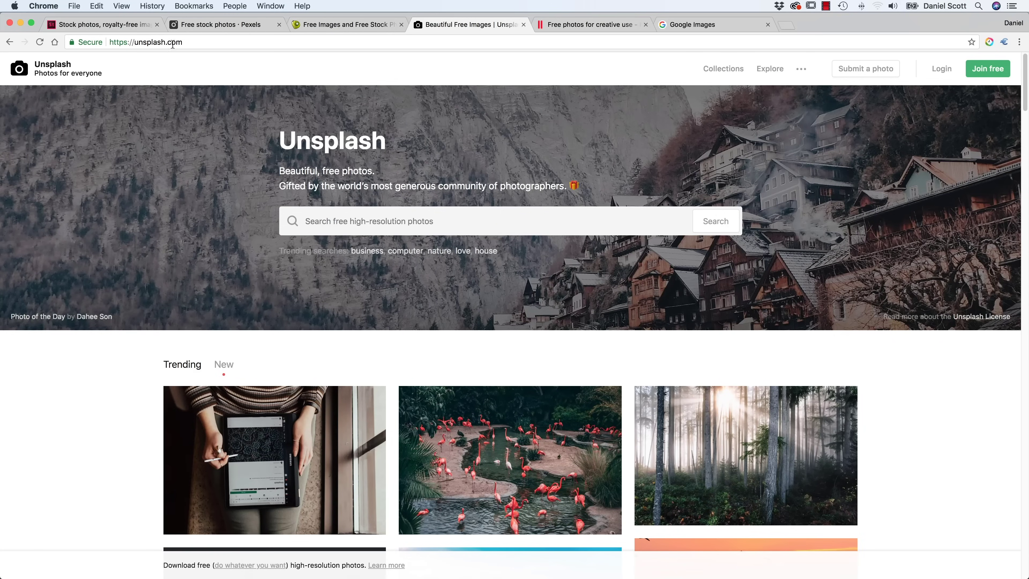
scroll(238, 153, down, 20)
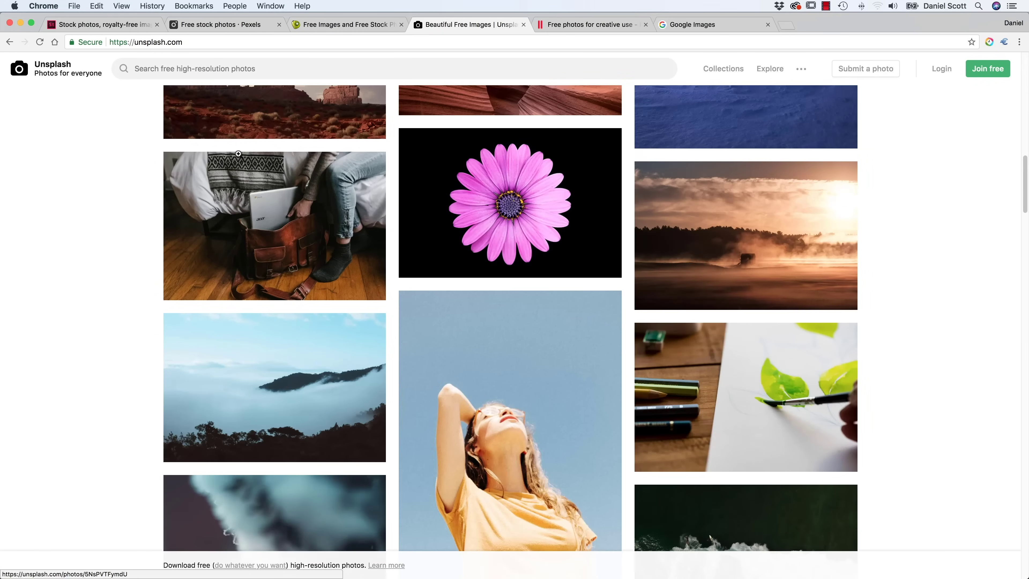
click(576, 25)
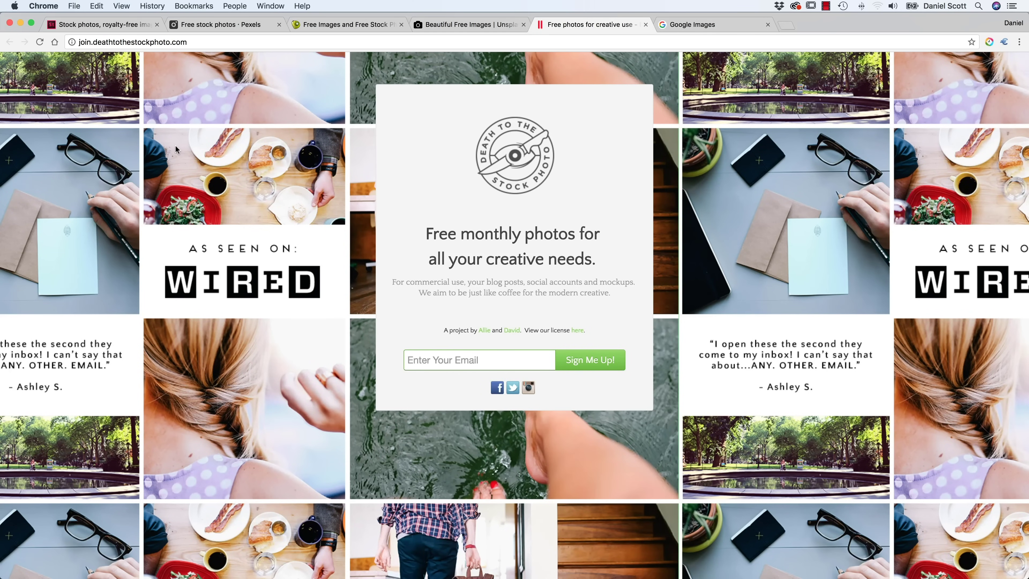
click(720, 24)
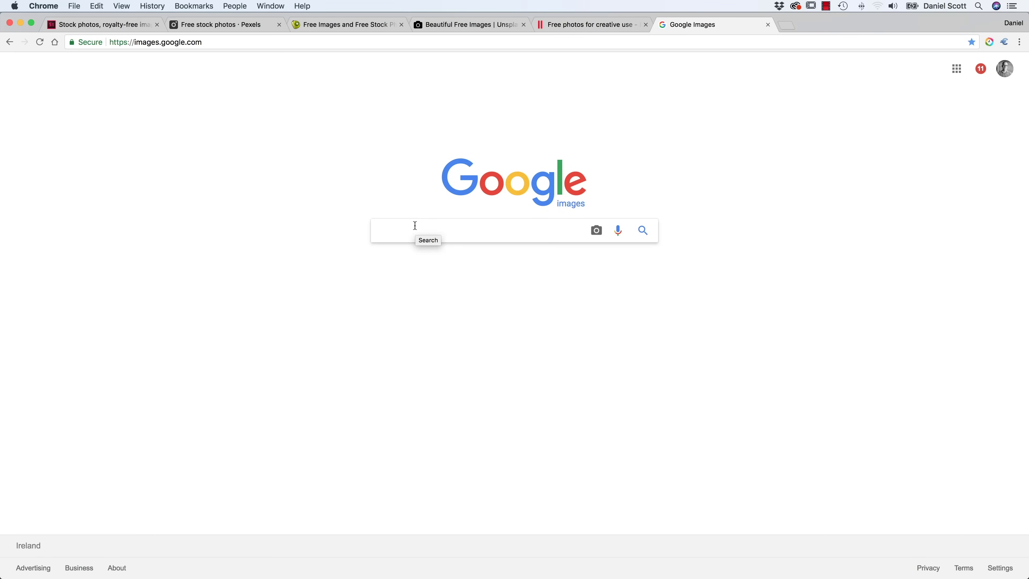
Search Google Images for shoe and limit the results to large images.
text(shoe)
key(Return)
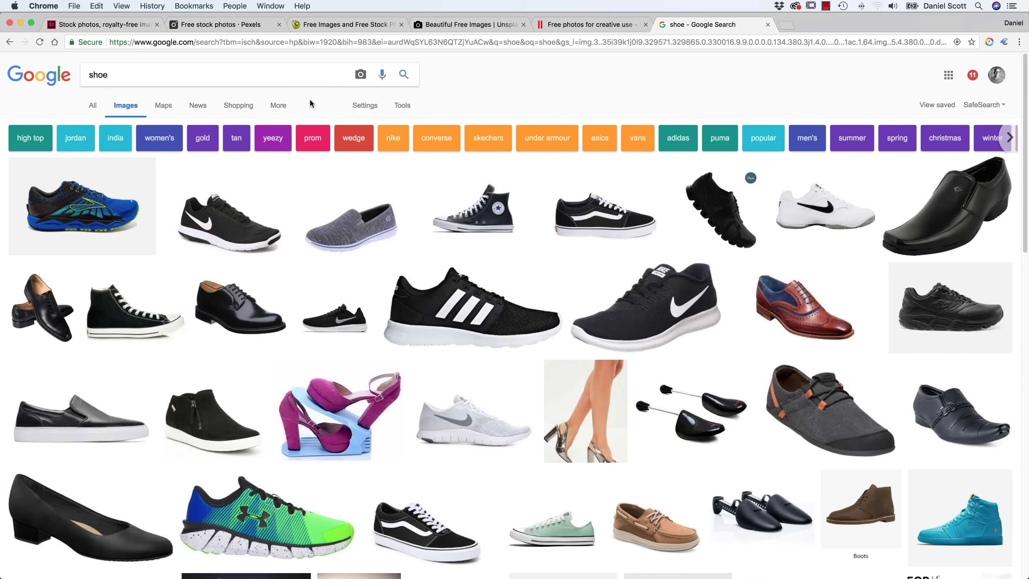
click(402, 106)
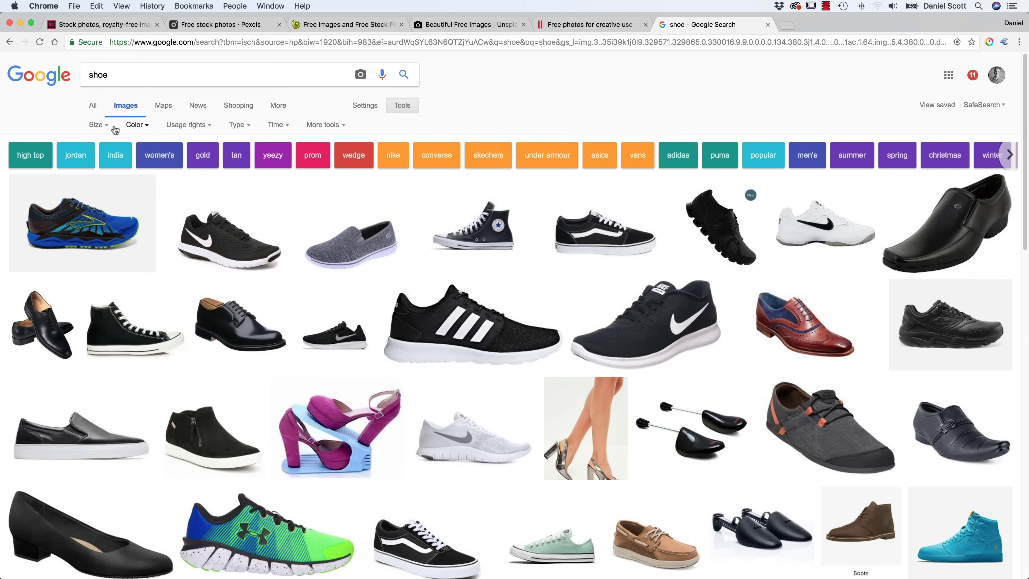
click(96, 125)
click(103, 161)
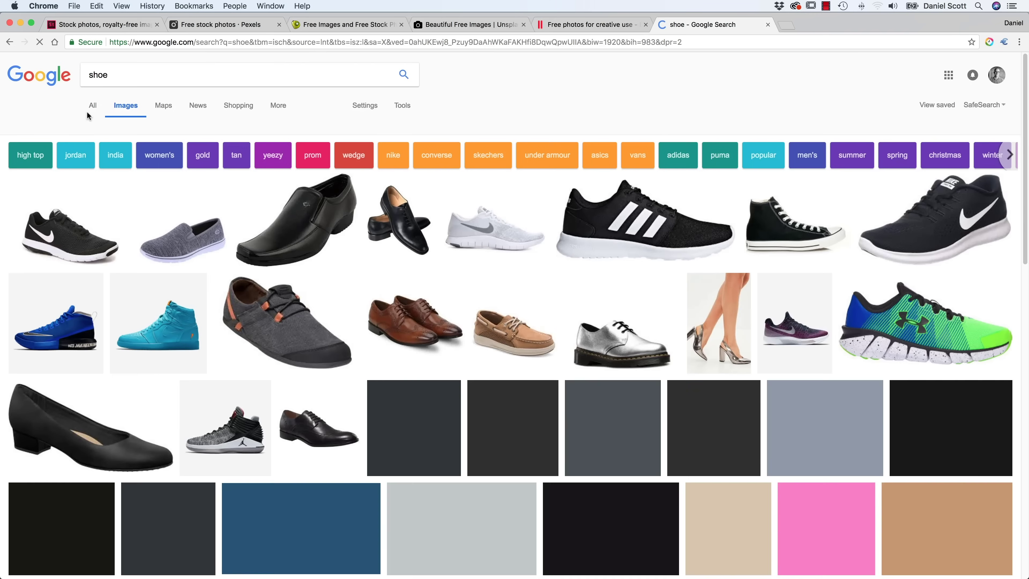
Filter the shoe images to those labeled for reuse with modification, look through them and return to the first stock photo site.
click(191, 127)
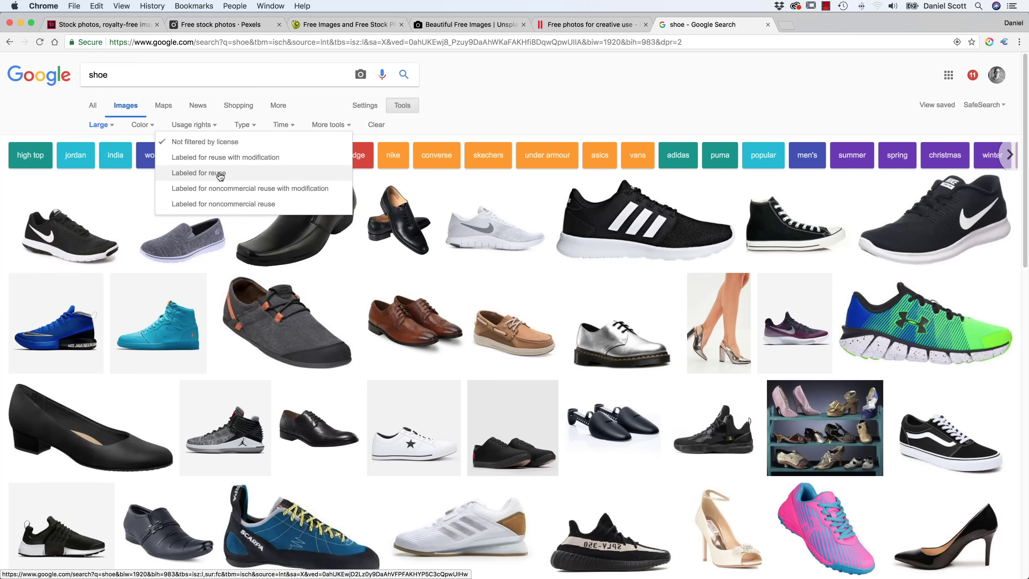
click(227, 160)
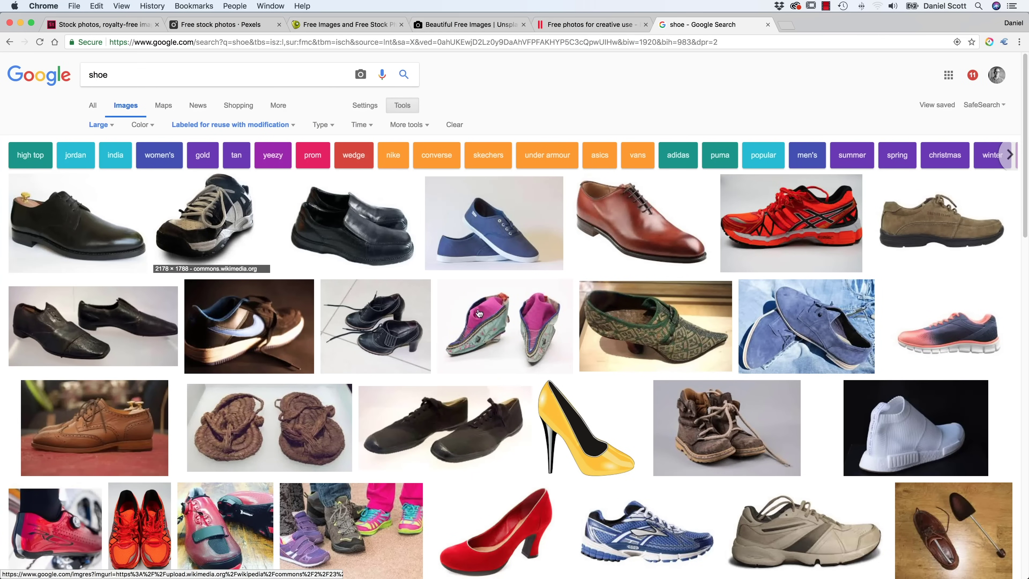
scroll(535, 366, down, 15)
scroll(446, 263, up, 1)
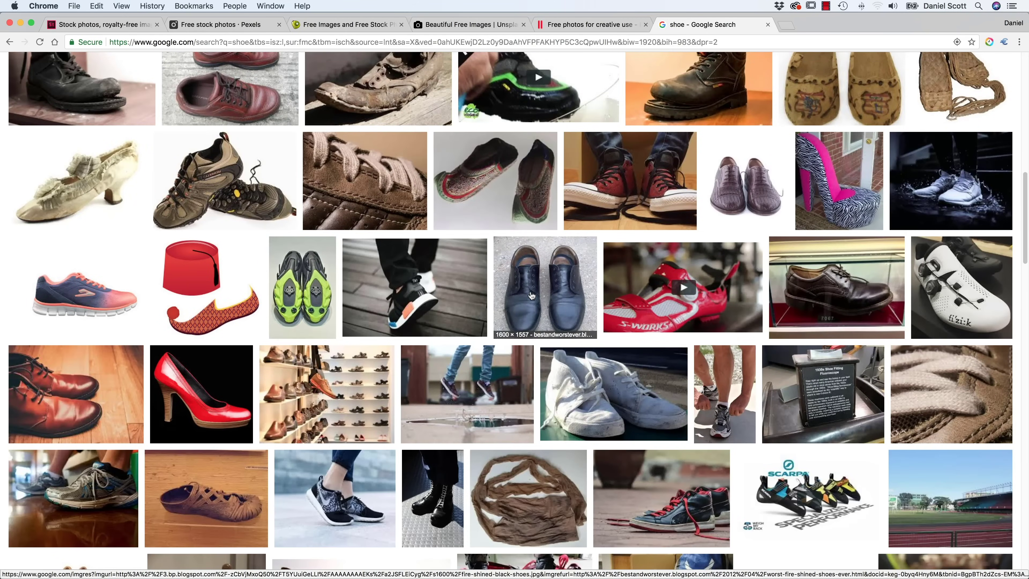
scroll(327, 230, up, 15)
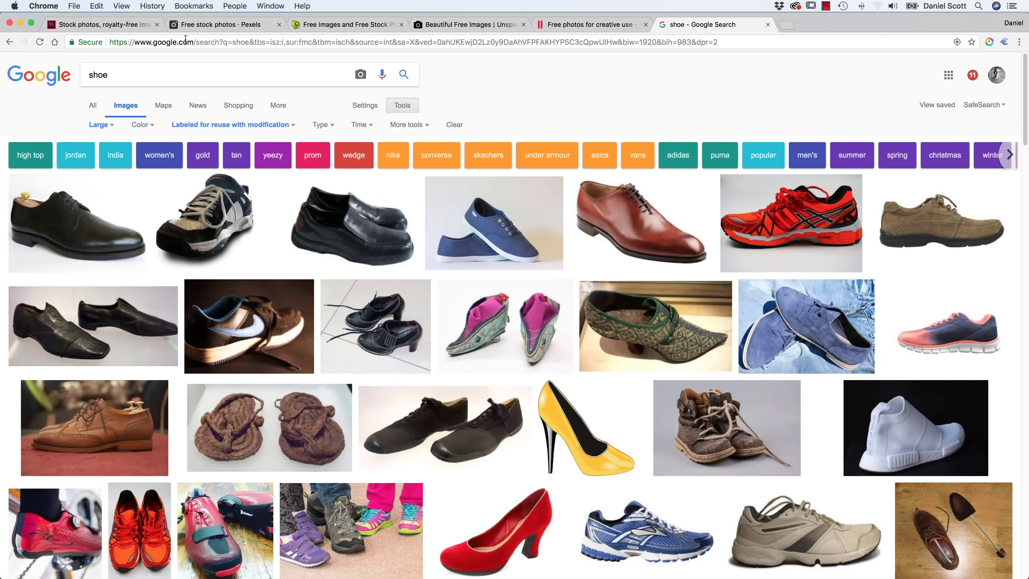
click(102, 24)
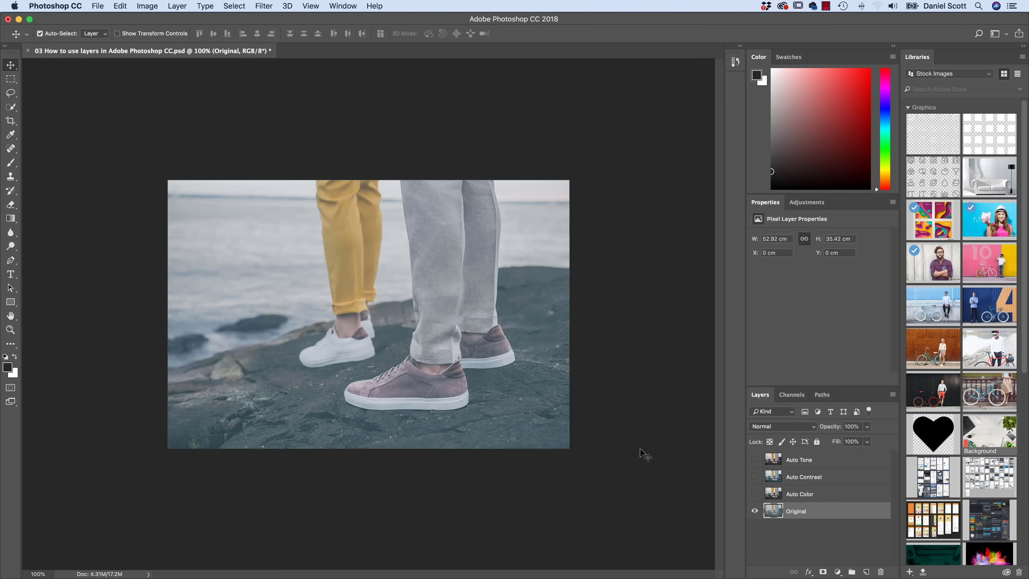
In Photoshop, show the Auto Color, Auto Contrast and Auto Tone layers in turn to preview each correction in the finished example.
click(755, 493)
click(755, 476)
click(755, 460)
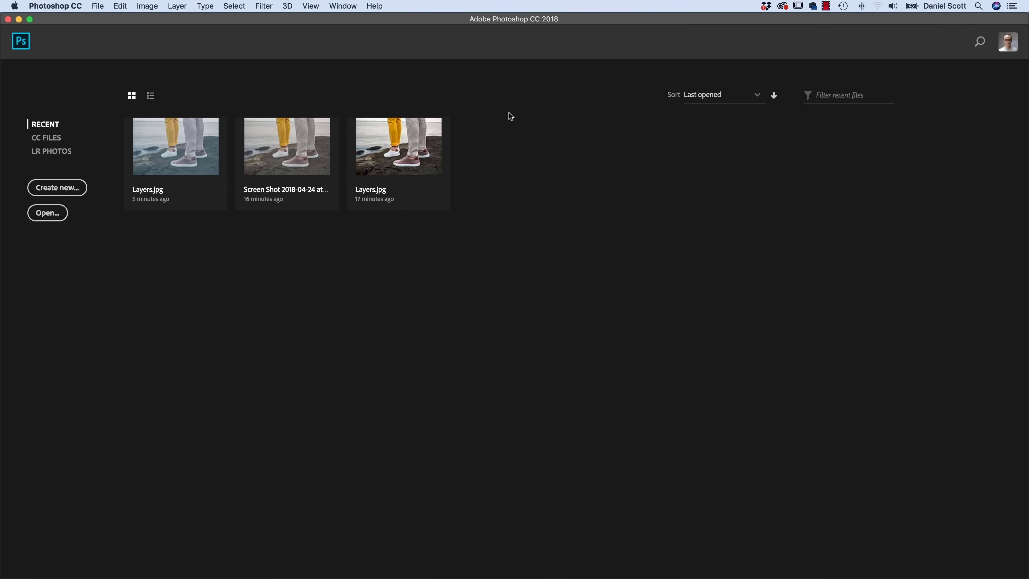
Open Layers.jpg from the 01 Layers folder inside Exercise Files.
click(100, 6)
click(113, 30)
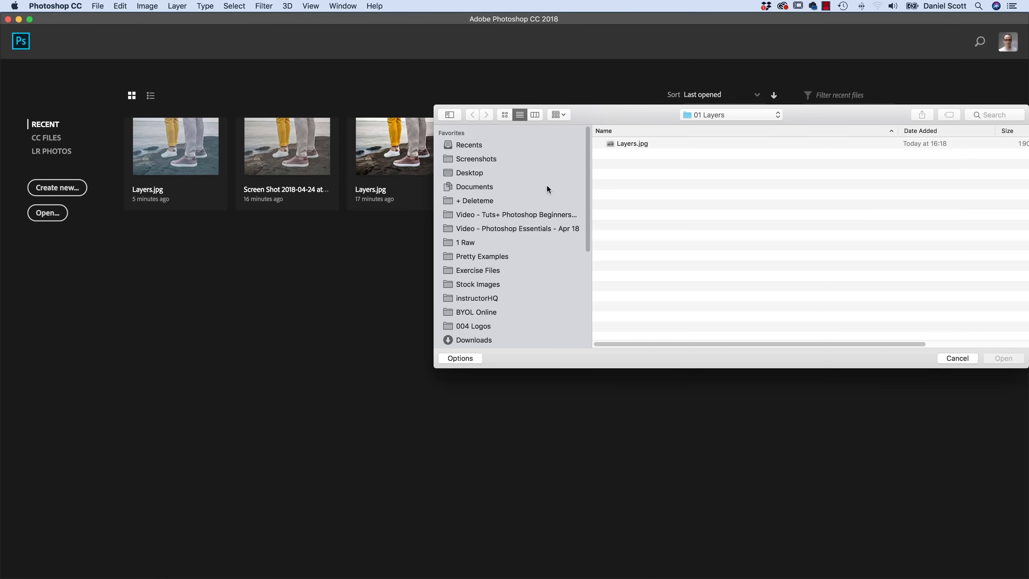
click(481, 269)
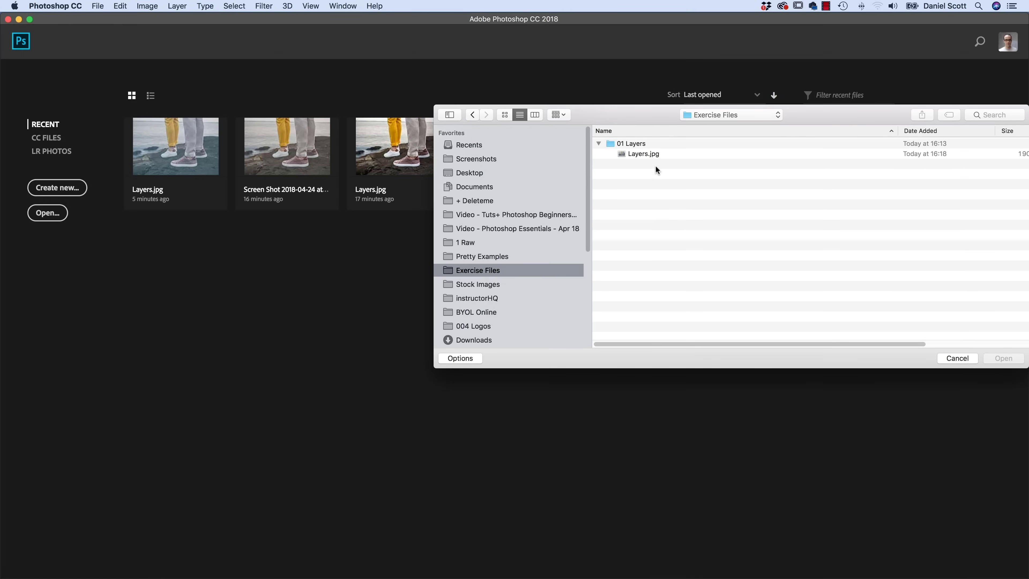
click(618, 144)
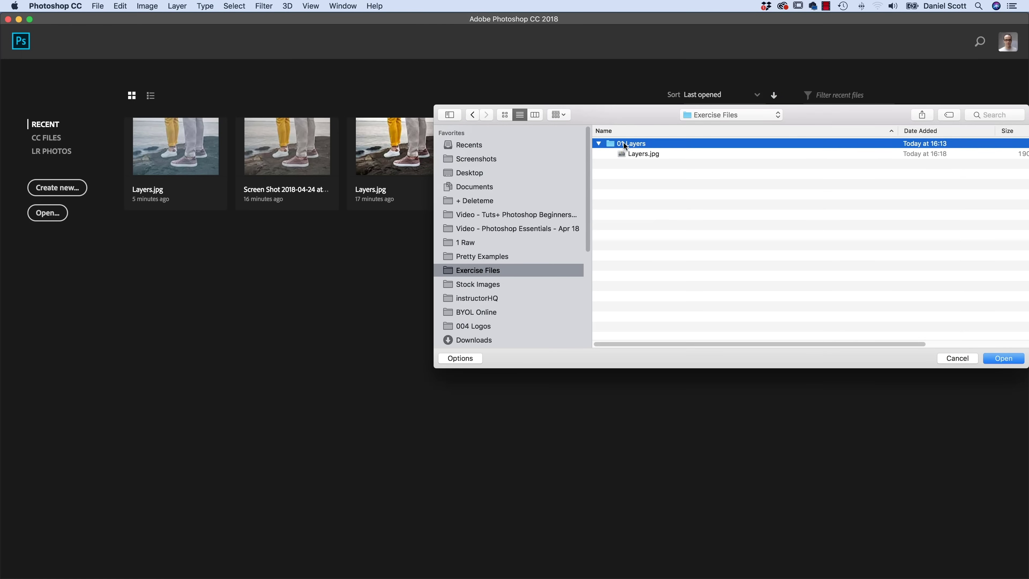
double_click(613, 142)
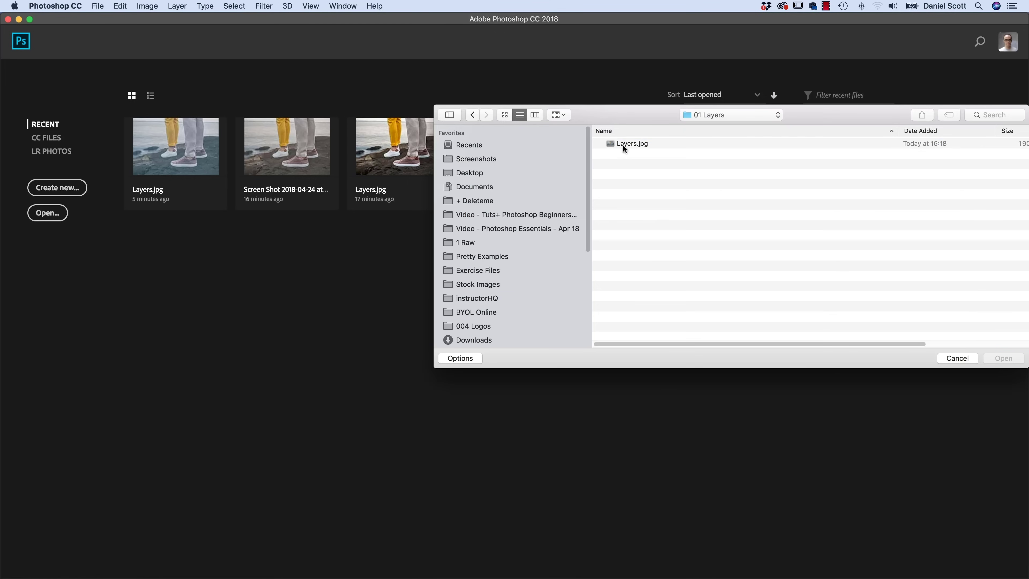
click(622, 144)
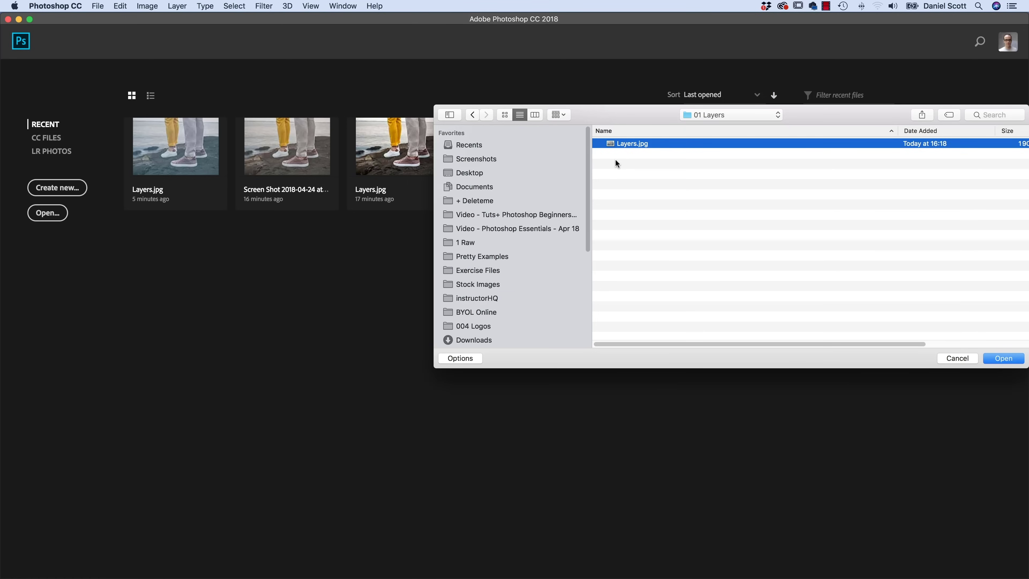
click(1006, 358)
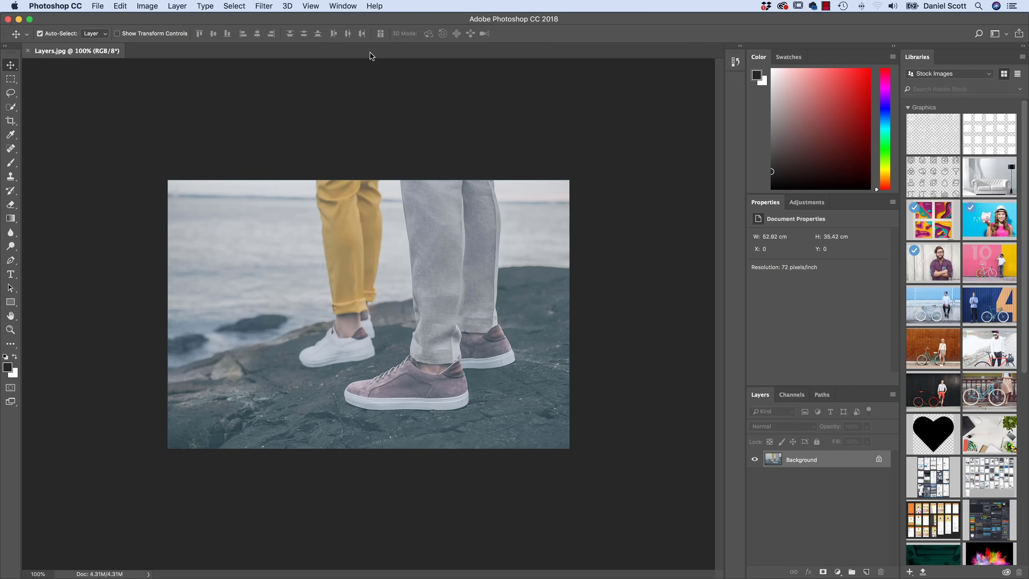
click(343, 6)
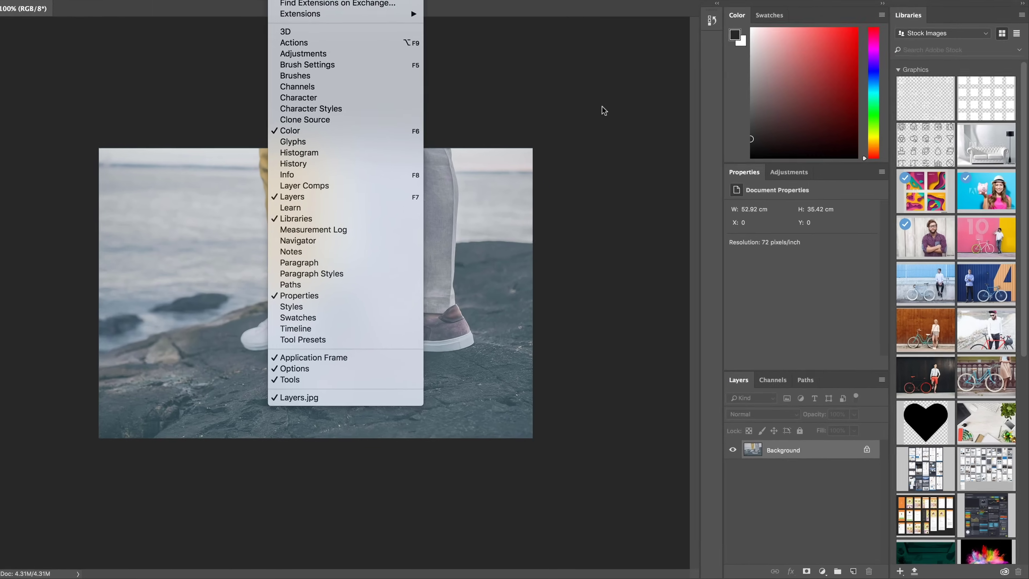
click(634, 149)
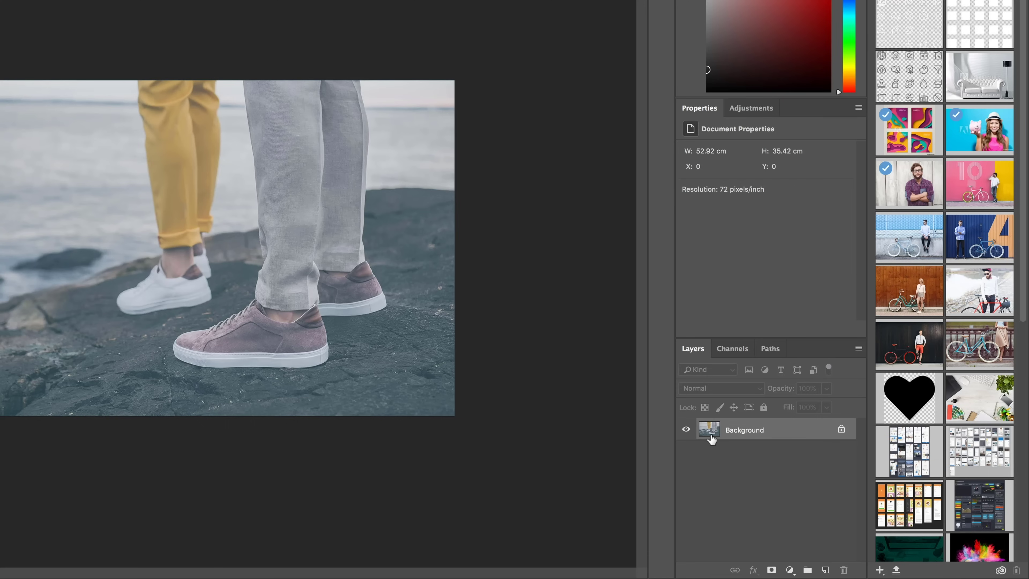
Duplicate the Background layer within Layers.jpg and name the copy Auto Tone.
right_click(750, 434)
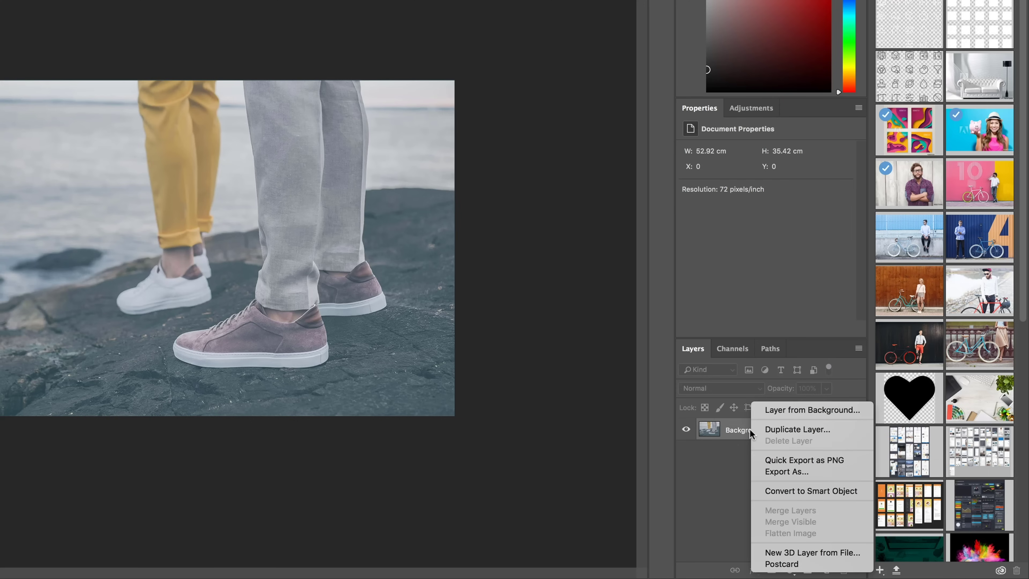
click(779, 429)
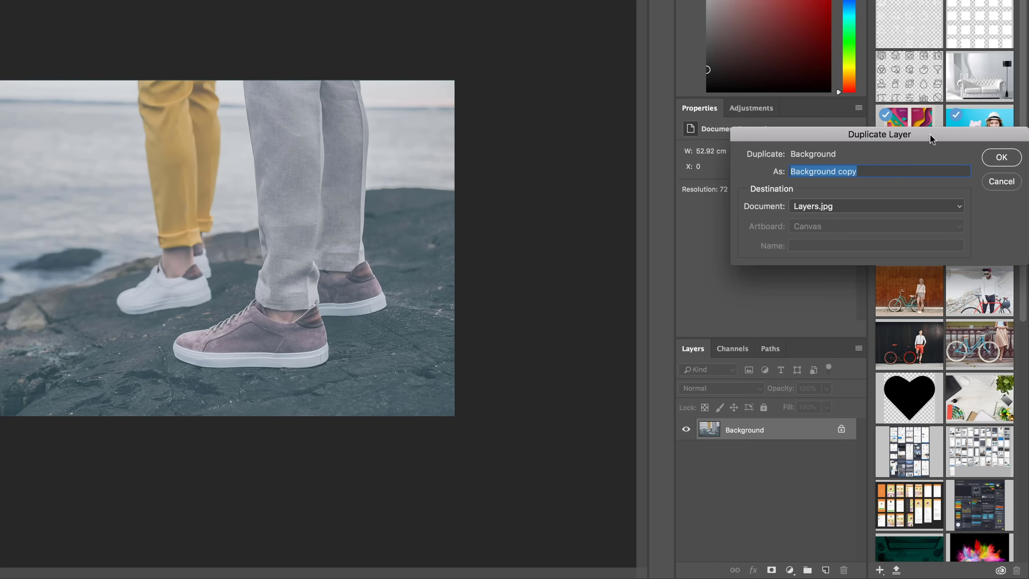
drag(930, 134, 396, 183)
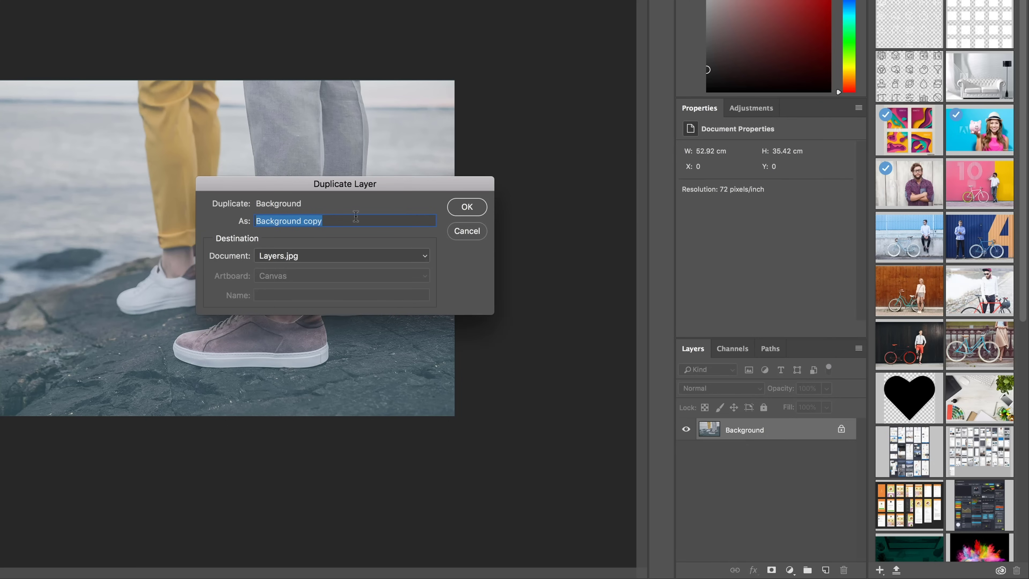
text(A)
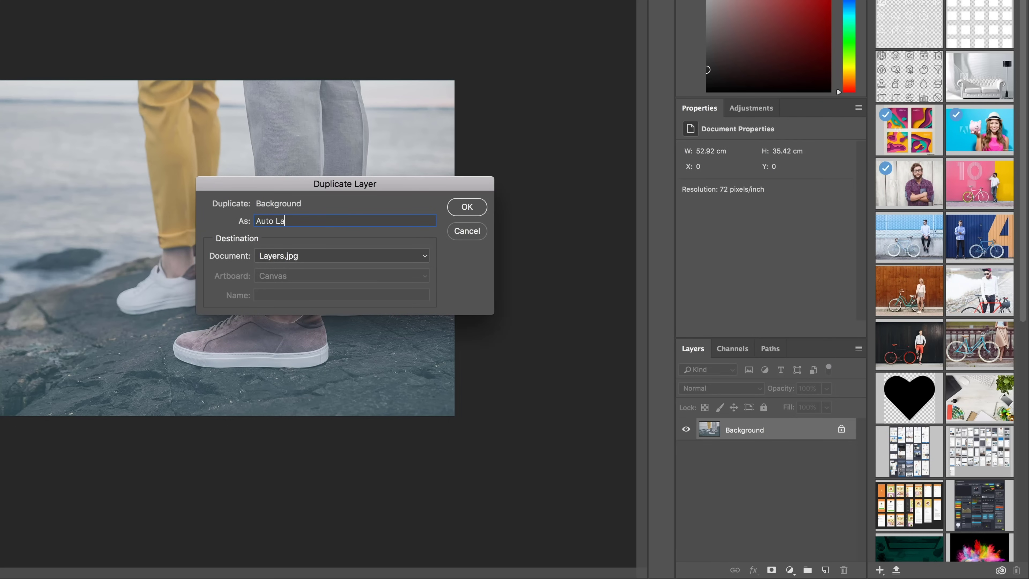
text(uto L)
key(BackSpace)
text(Tone)
click(466, 207)
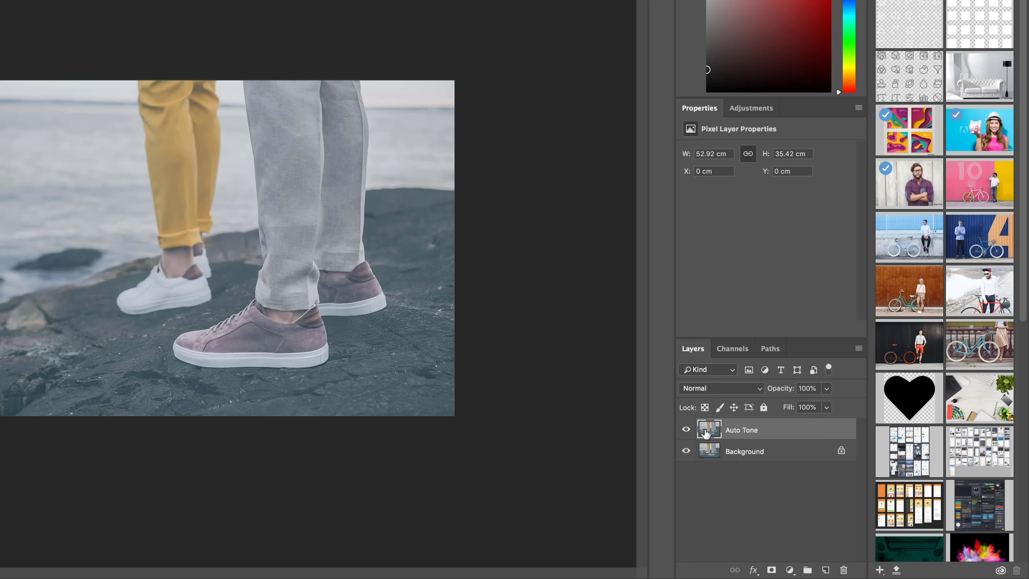
Apply the Auto Tone correction to the Auto Tone layer, leaving the Background layer untouched.
click(778, 454)
click(772, 436)
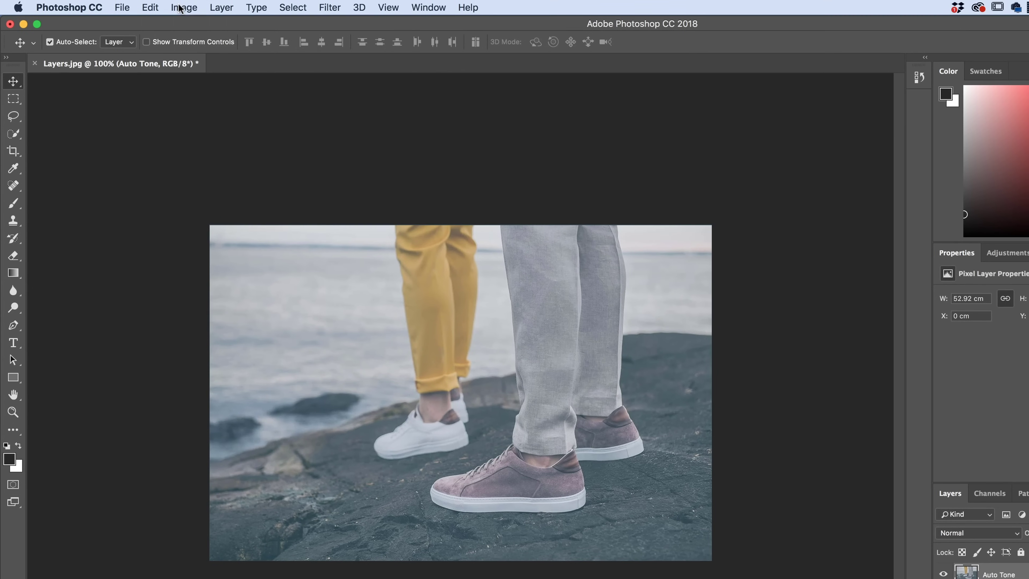
click(184, 8)
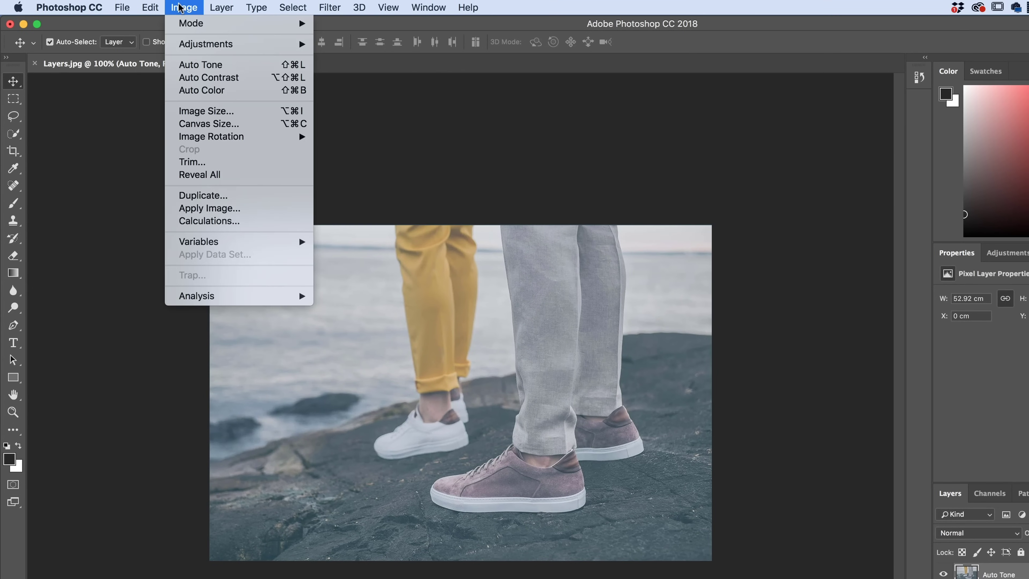
click(218, 71)
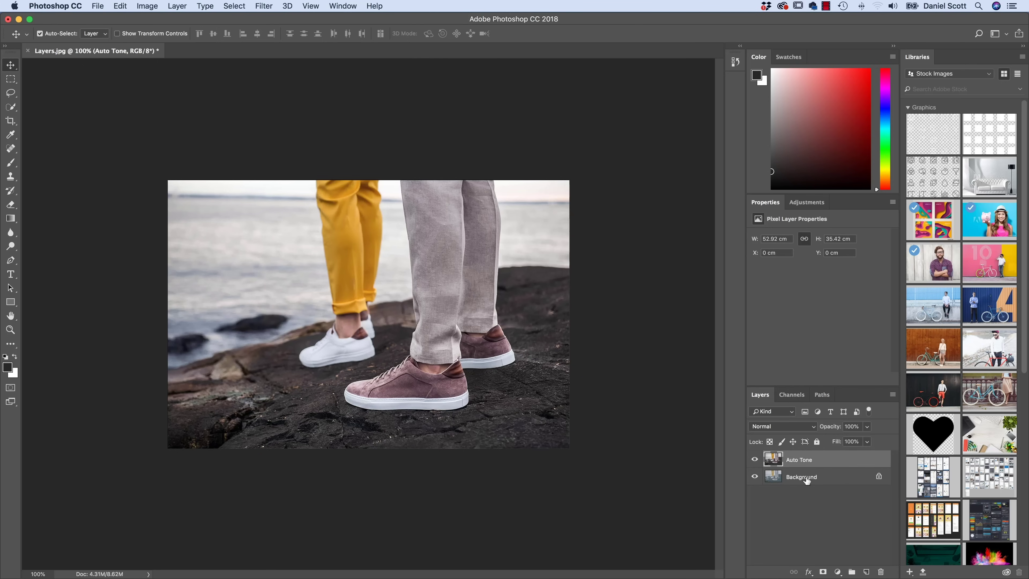
Toggle the Auto Tone layer's visibility several times to compare it with the original, and leave the layer hidden.
click(755, 461)
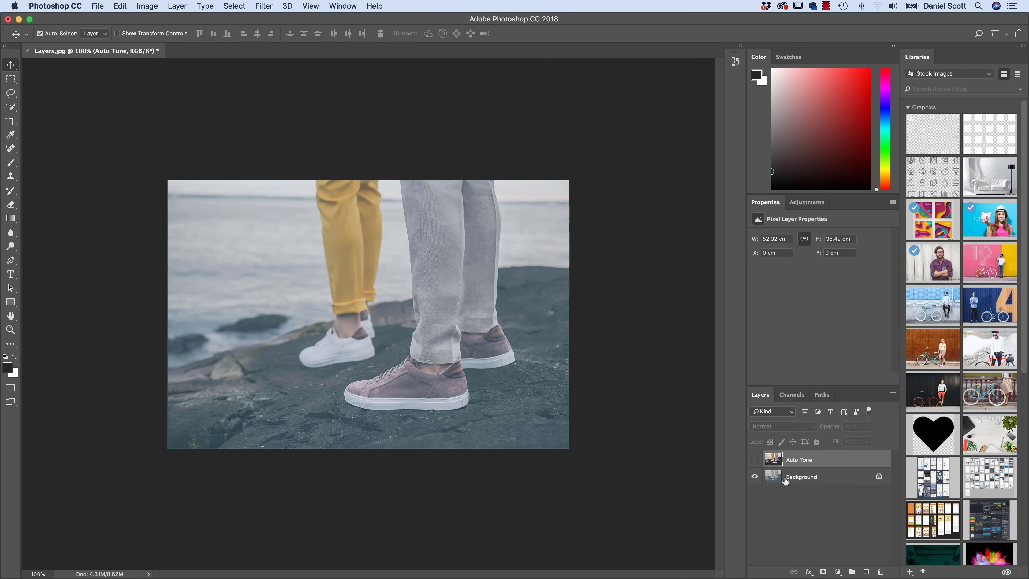
click(753, 460)
click(753, 459)
click(754, 460)
click(752, 461)
click(752, 461)
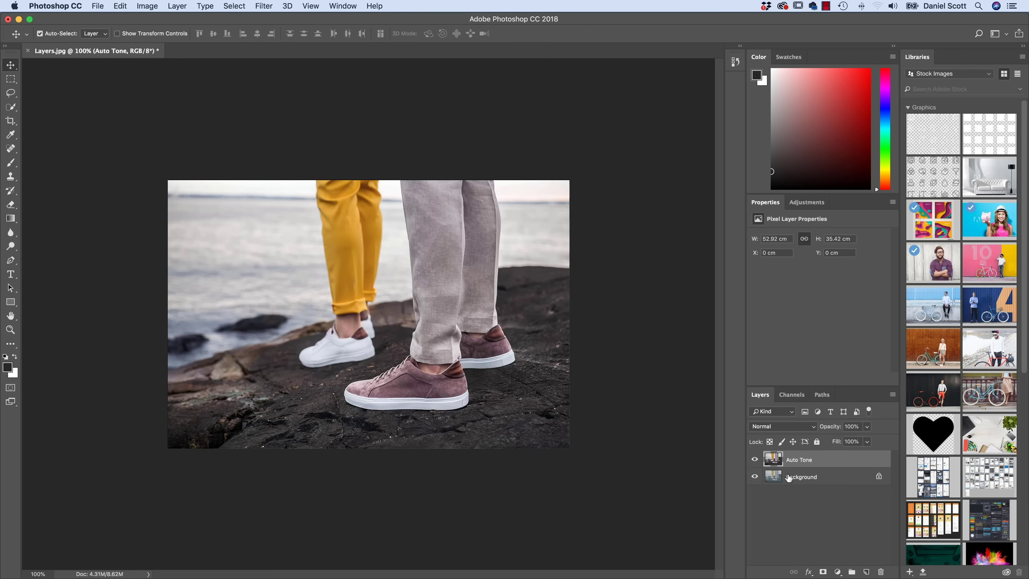
click(754, 460)
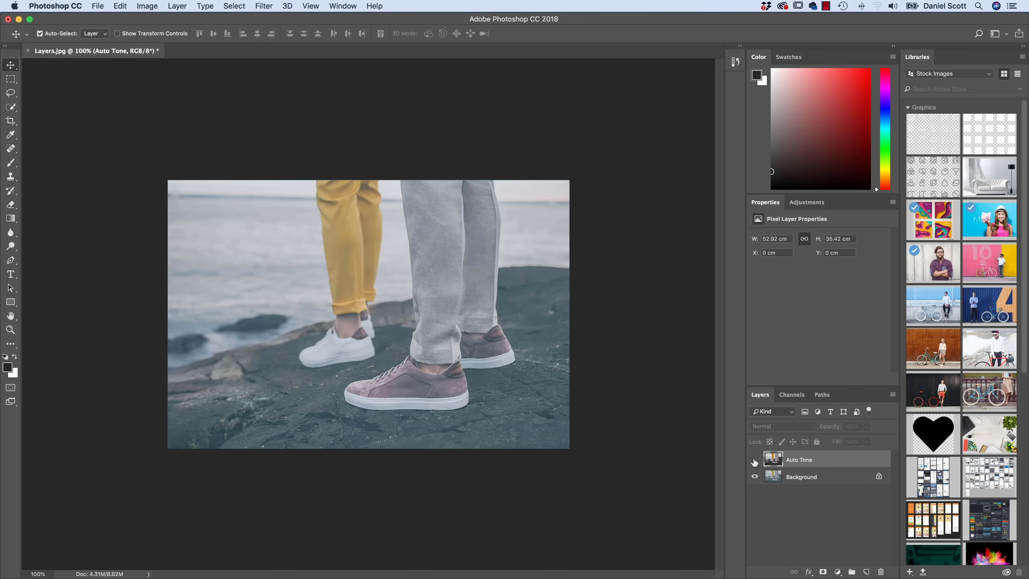
Duplicate the Background layer again and name the copy Auto Contrast.
click(803, 478)
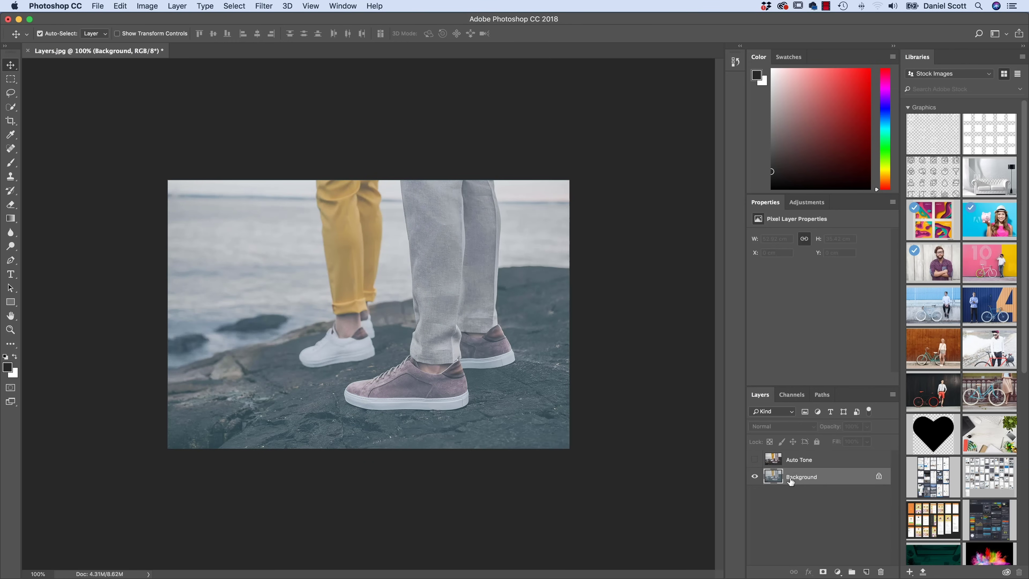
right_click(805, 480)
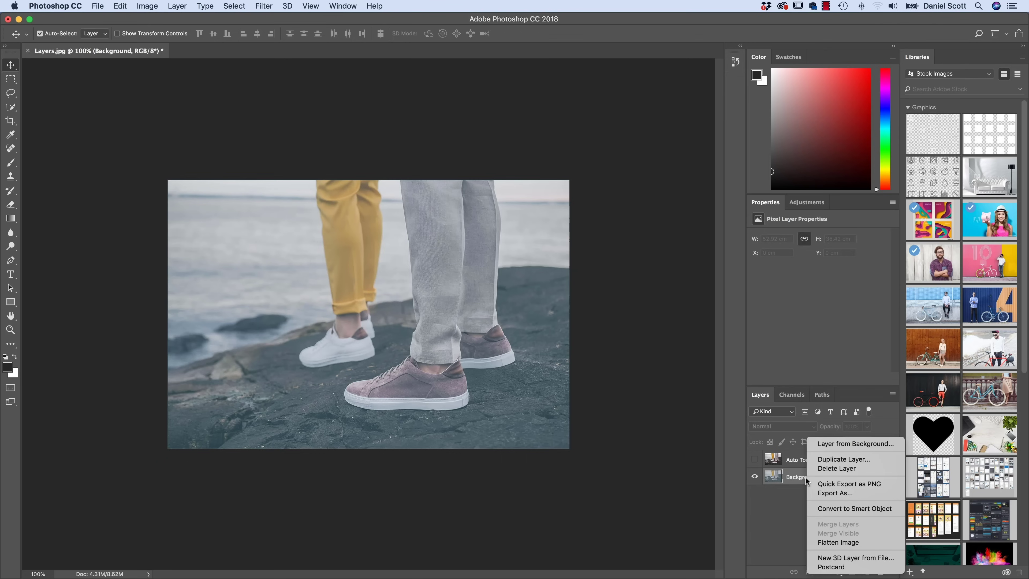
click(830, 459)
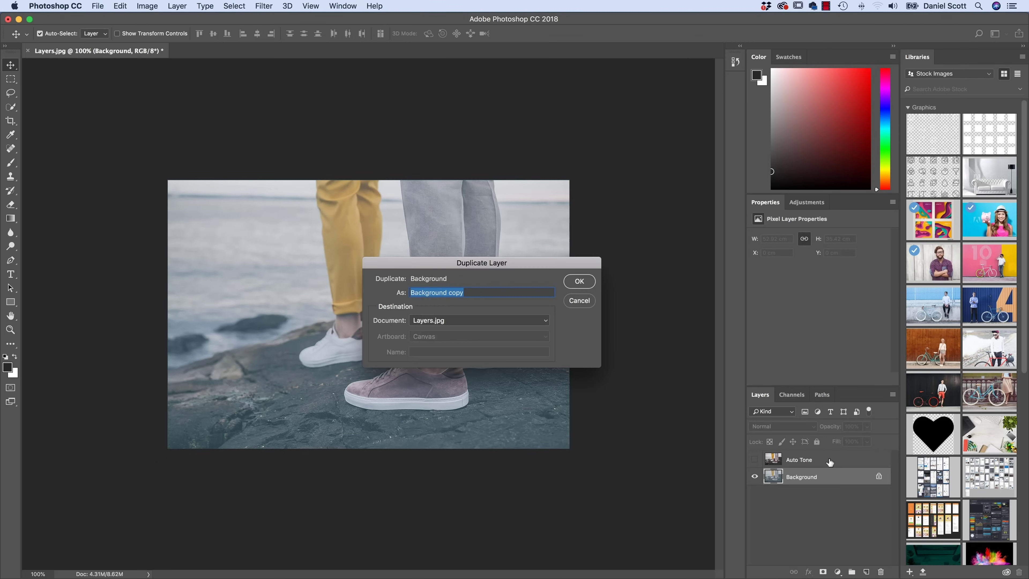
text(Auto Contrast)
key(Return)
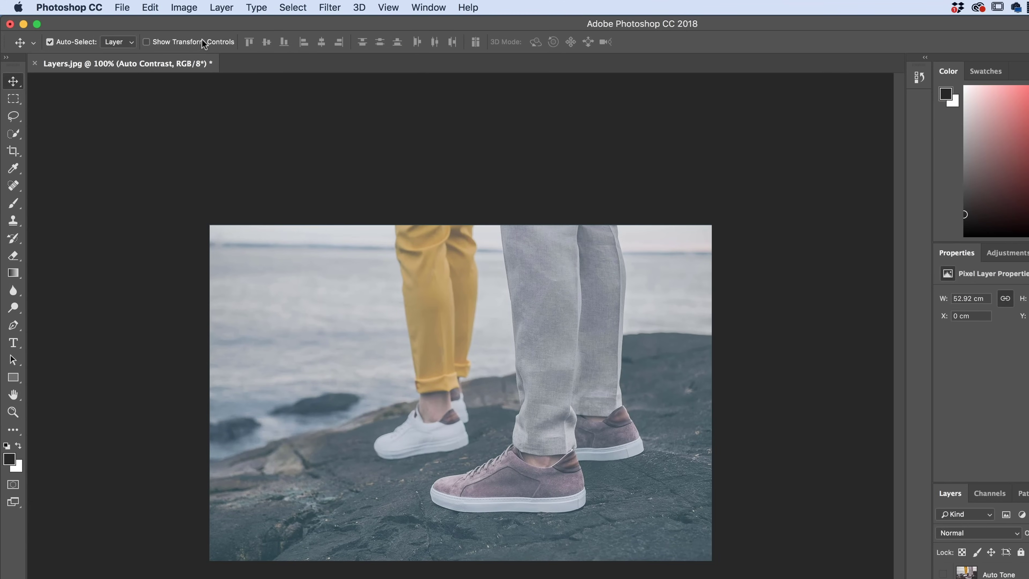
Apply the Auto Contrast correction to the Auto Contrast layer, and hide that layer to compare it with the original.
click(186, 5)
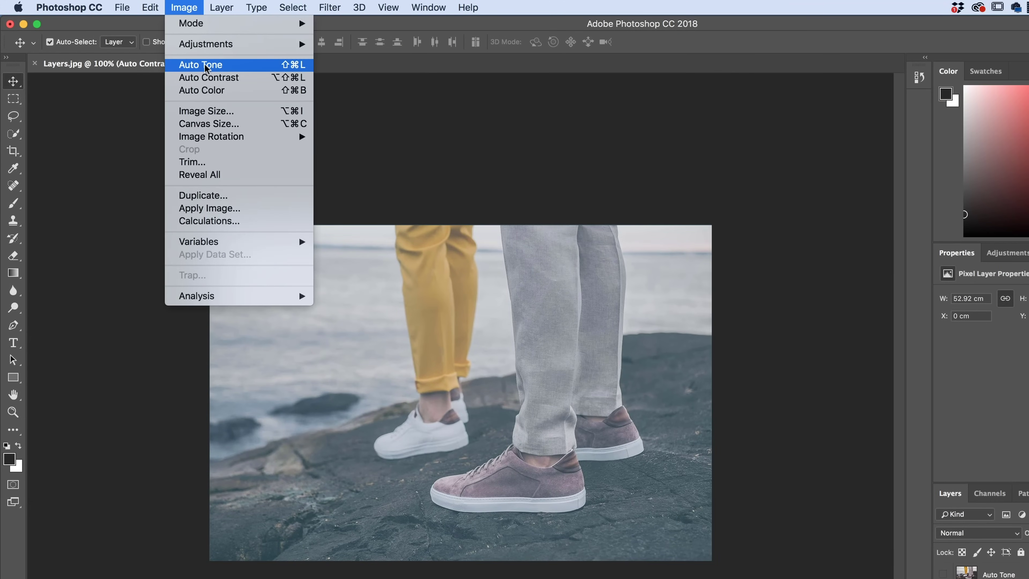
click(207, 77)
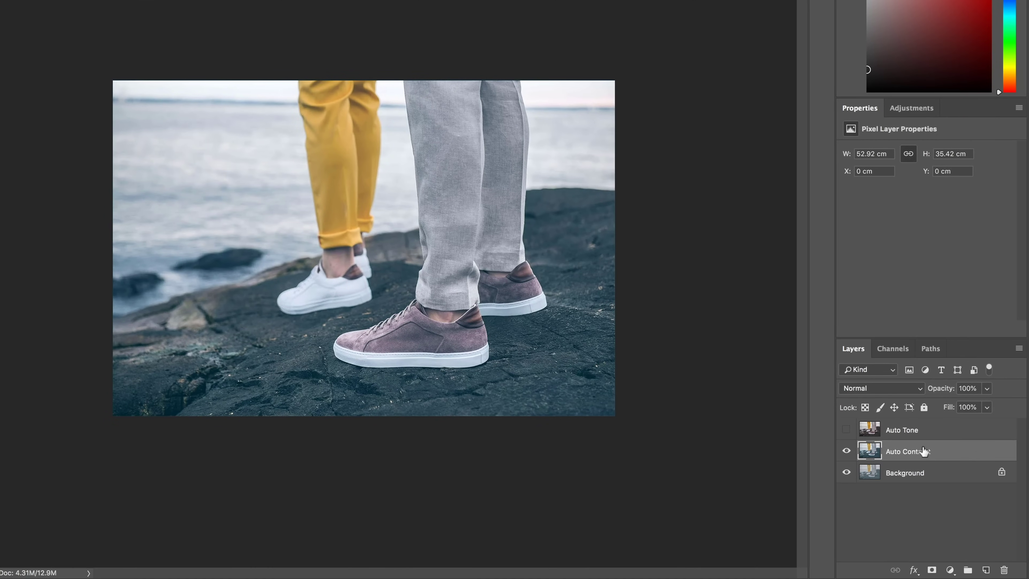
click(847, 450)
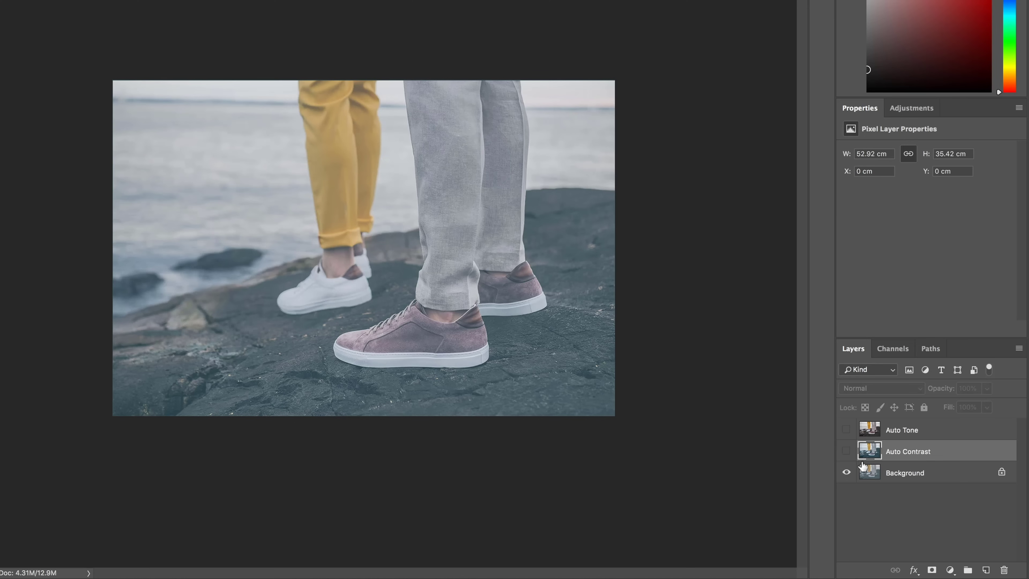
Toggle the Auto Contrast layer's visibility to compare it with the Background image, and leave the layer shown.
click(847, 451)
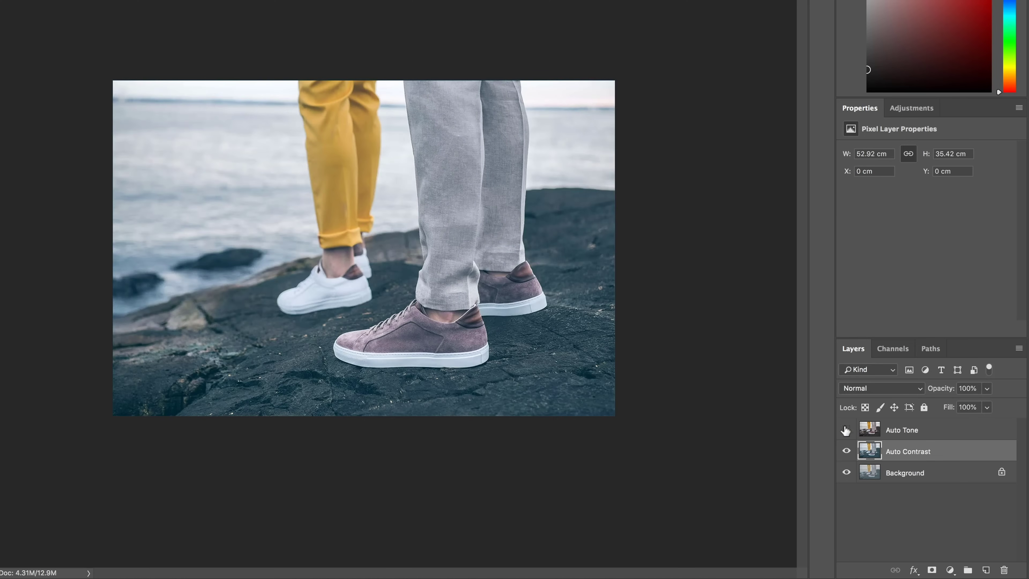
click(847, 451)
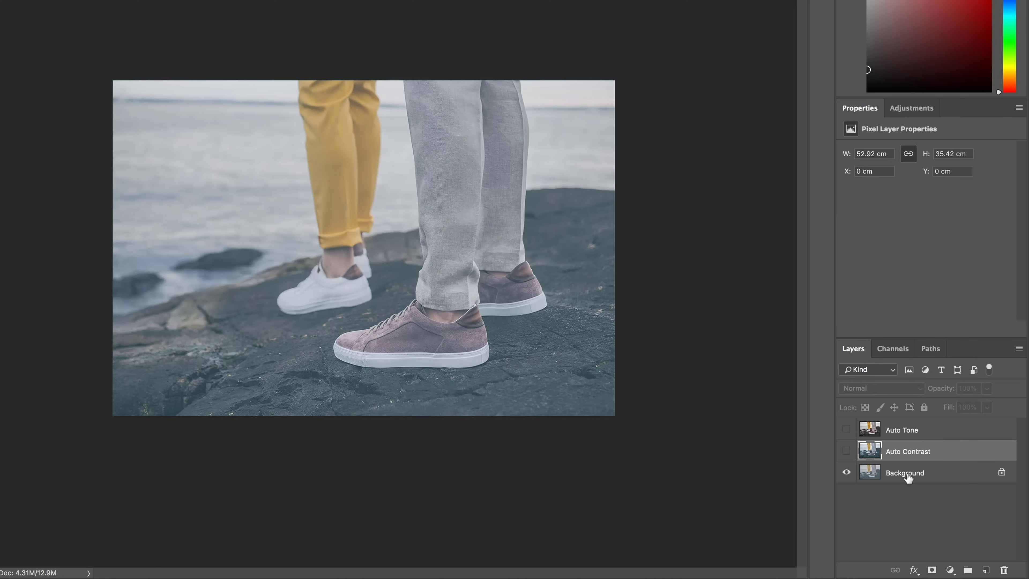
click(847, 451)
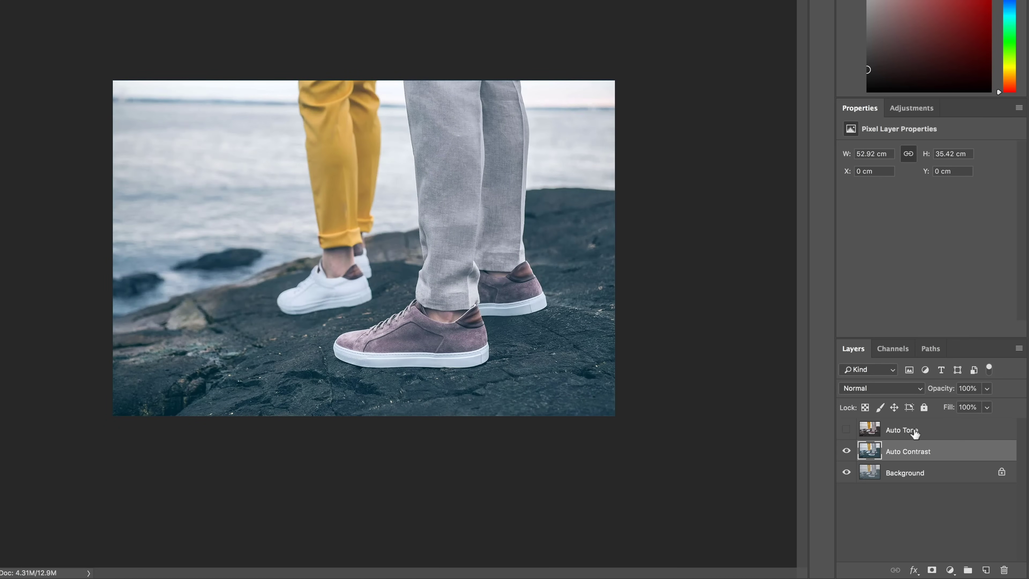
Toggle the Auto Tone layer over Auto Contrast to compare the two corrections, and leave both layers hidden.
click(846, 431)
click(846, 431)
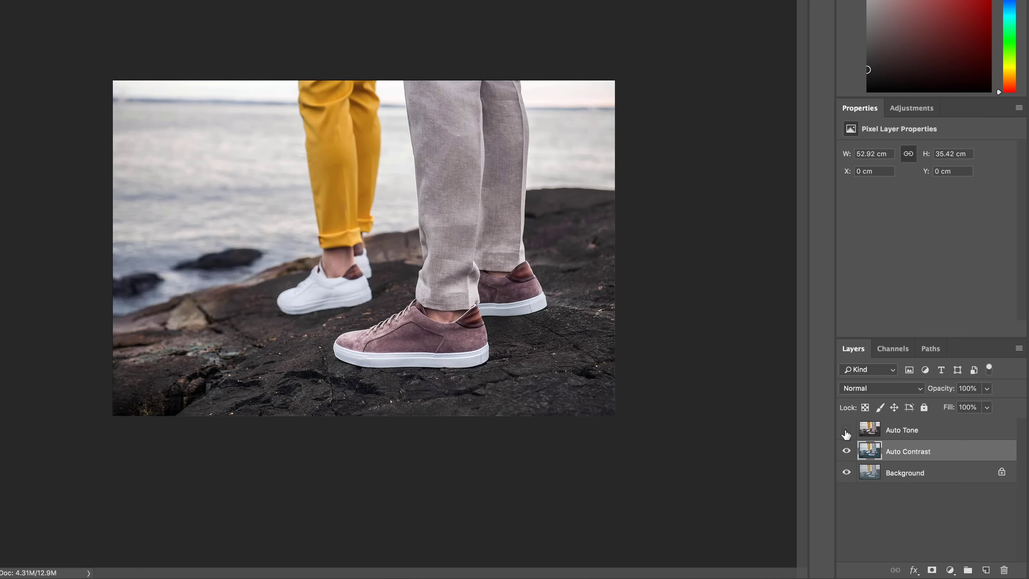
click(846, 430)
click(846, 431)
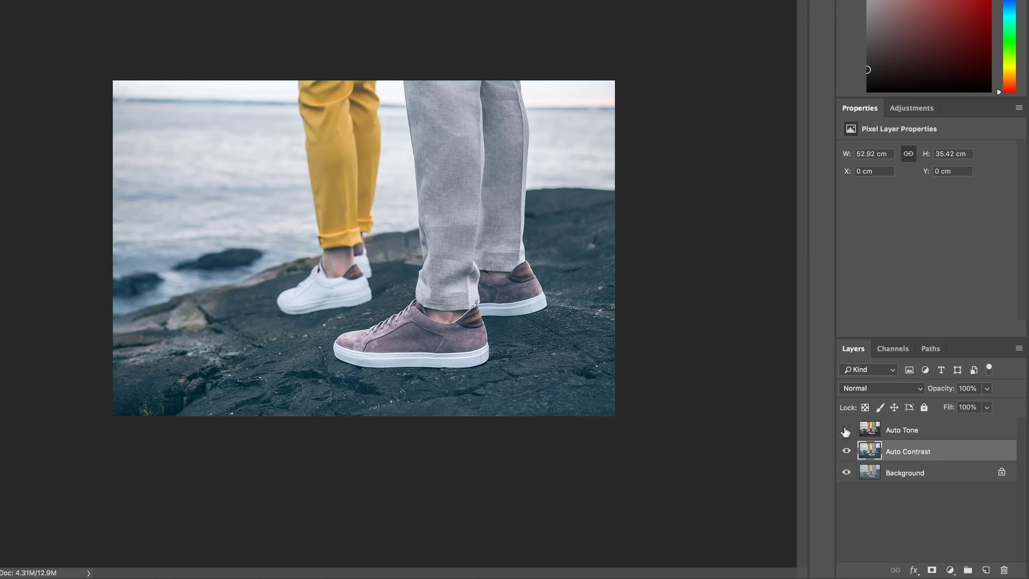
click(846, 431)
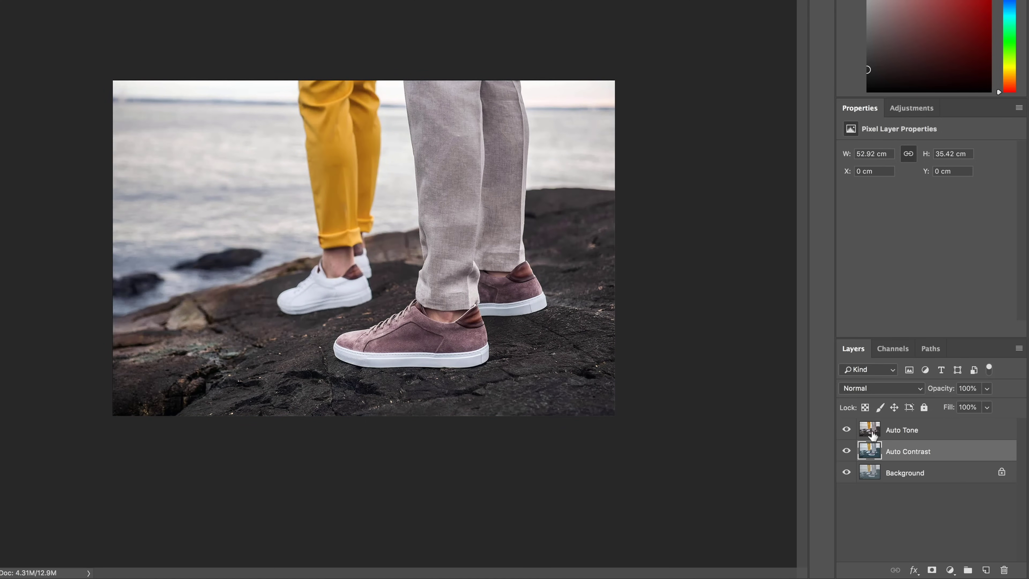
click(846, 431)
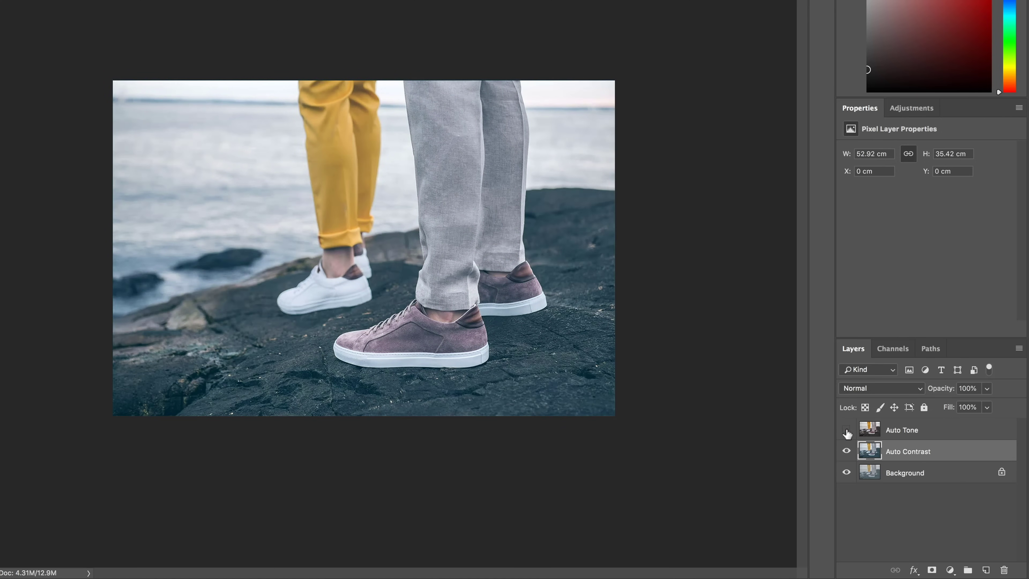
click(846, 453)
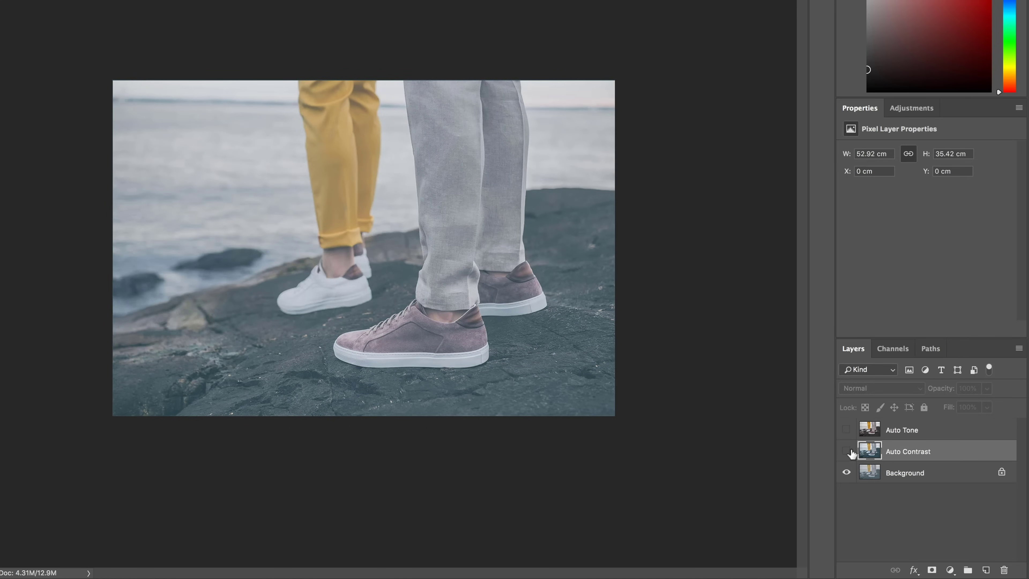
Duplicate the Background layer once more and name the copy Auto Color.
click(922, 474)
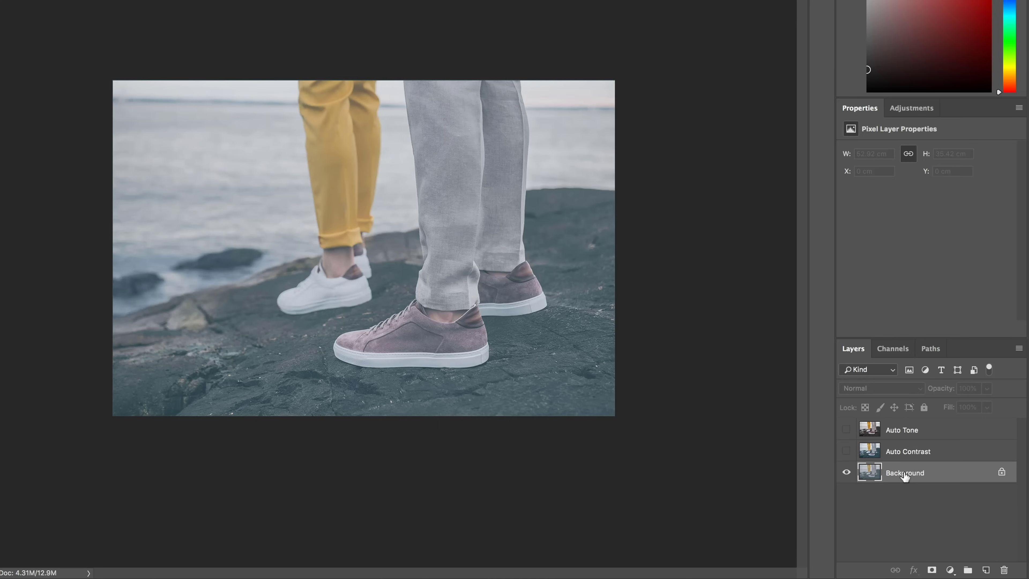
right_click(921, 474)
click(942, 431)
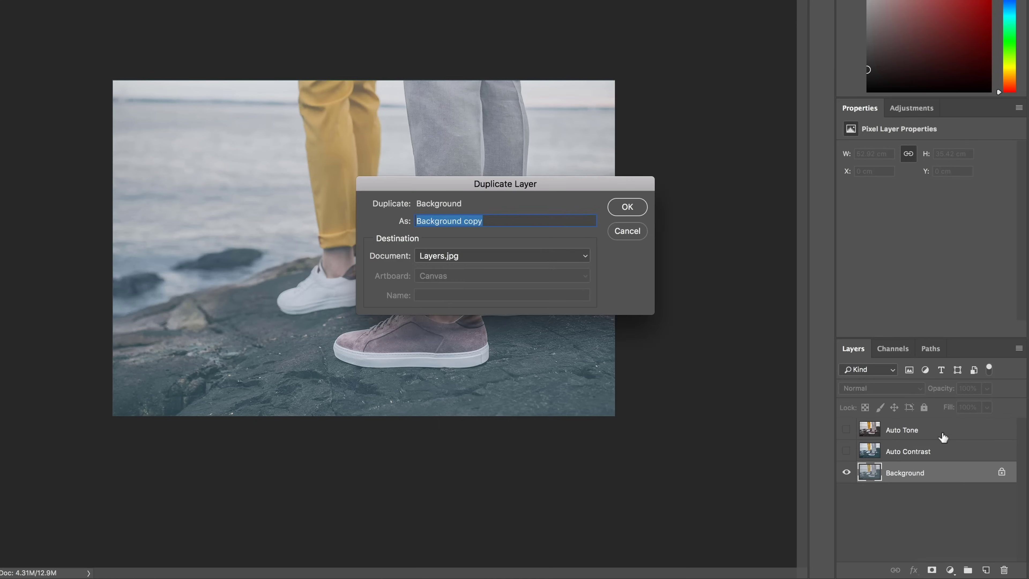
text(Auto. o)
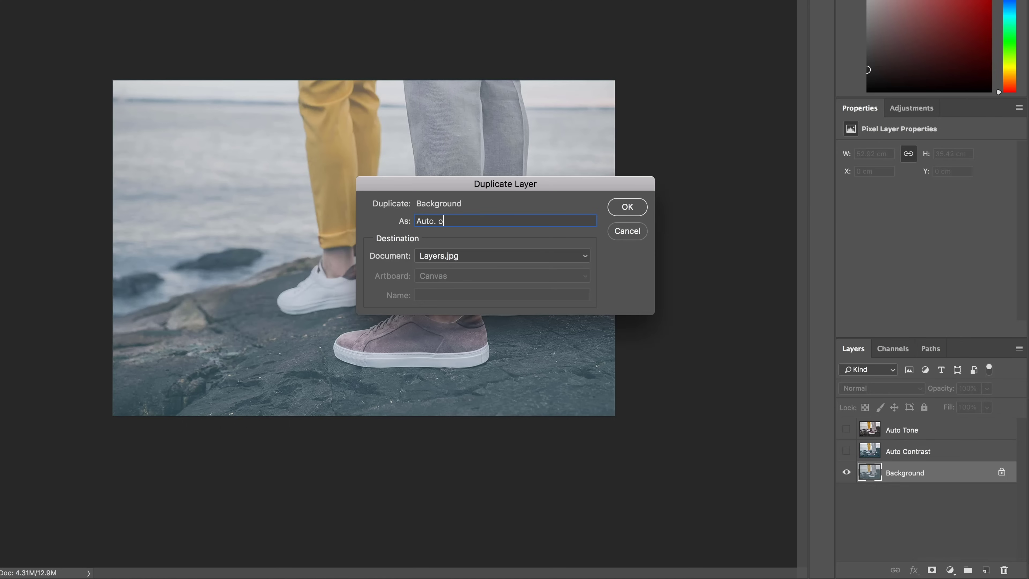
text(Color)
click(627, 209)
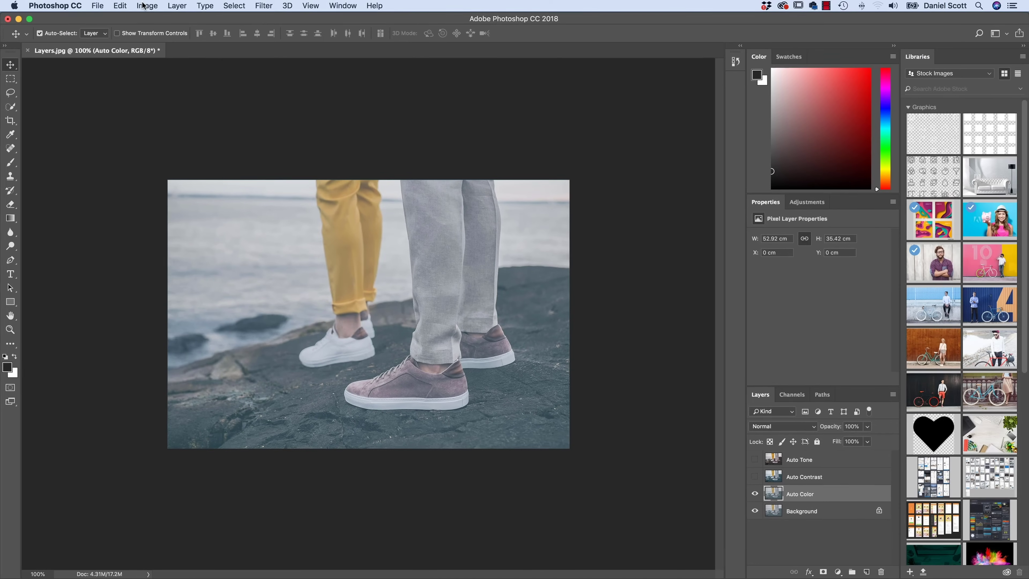
Apply the Auto Color correction to the Auto Color layer, and compare it with the other corrections, leaving Auto Contrast shown and Auto Tone hidden.
click(147, 6)
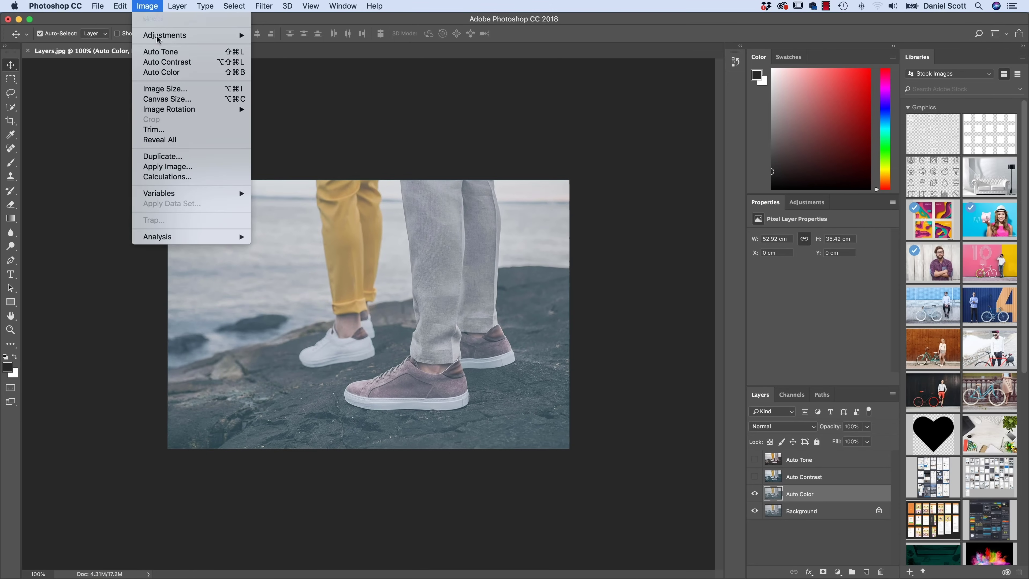
click(179, 73)
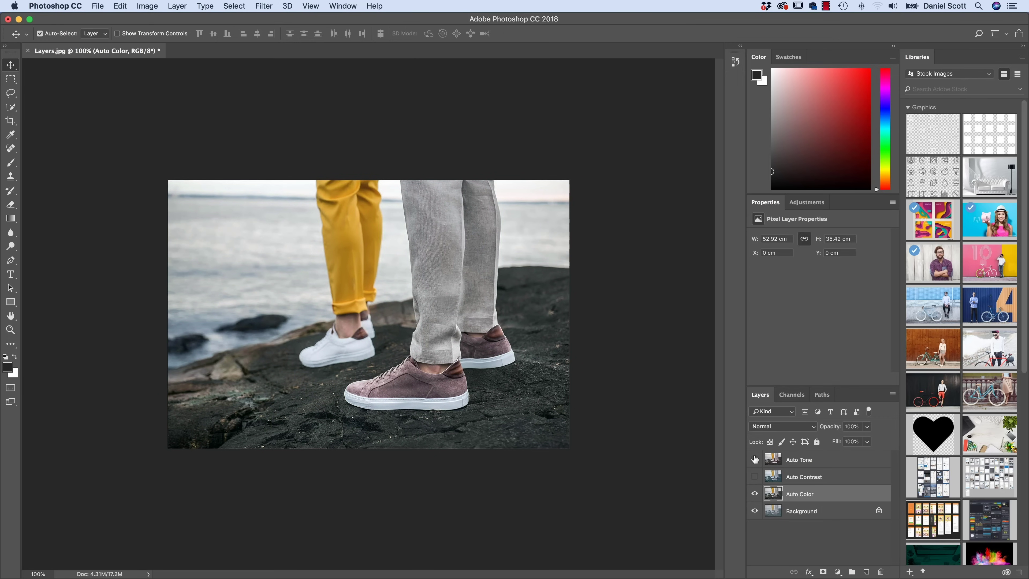
click(754, 460)
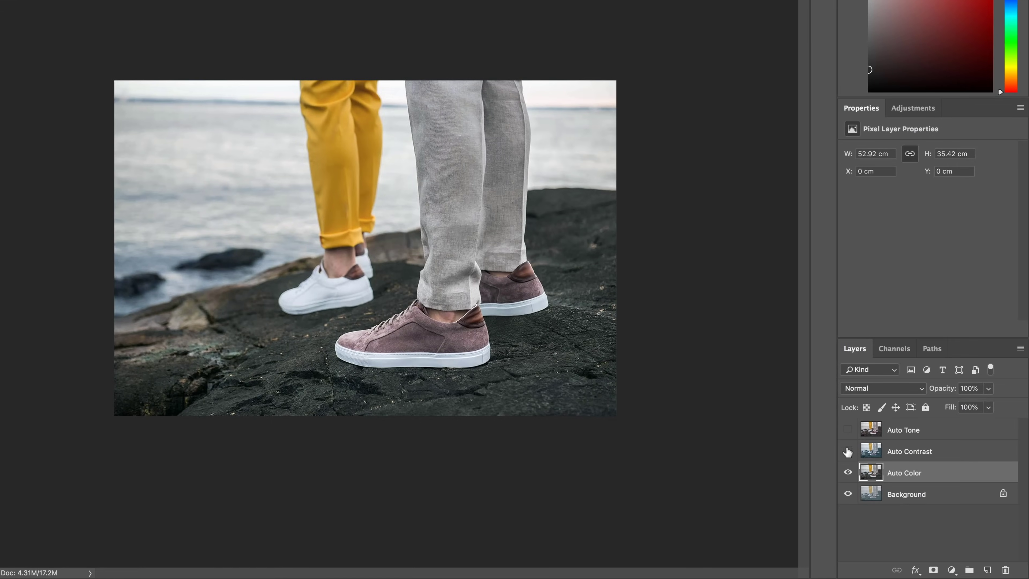
click(848, 451)
click(848, 429)
click(848, 430)
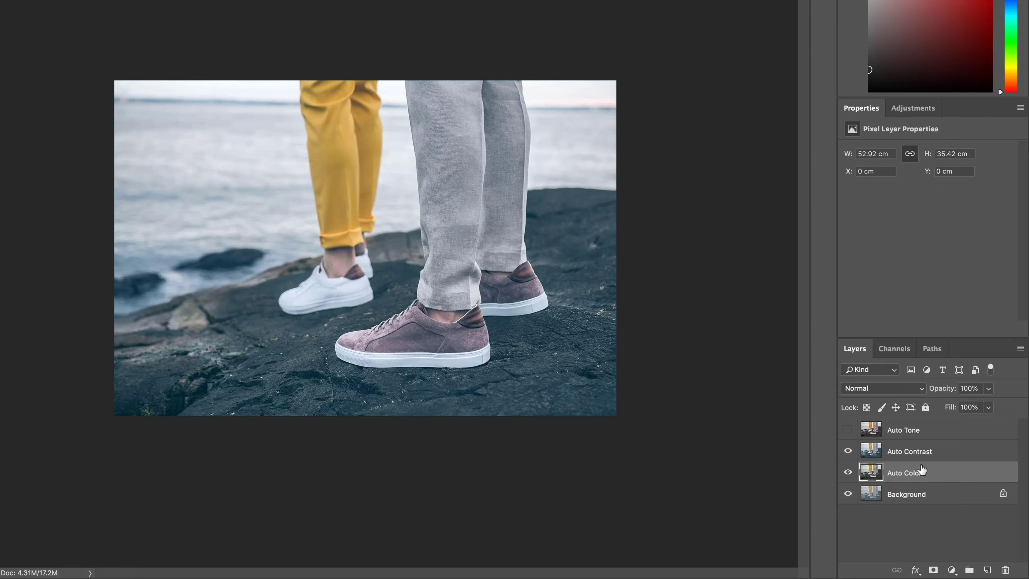
Toggle the Auto Color layer's visibility repeatedly beneath the visible Auto Contrast layer to examine how stacking order affects the image.
click(848, 472)
click(847, 473)
click(849, 475)
click(848, 474)
click(848, 473)
click(848, 473)
click(847, 473)
click(847, 474)
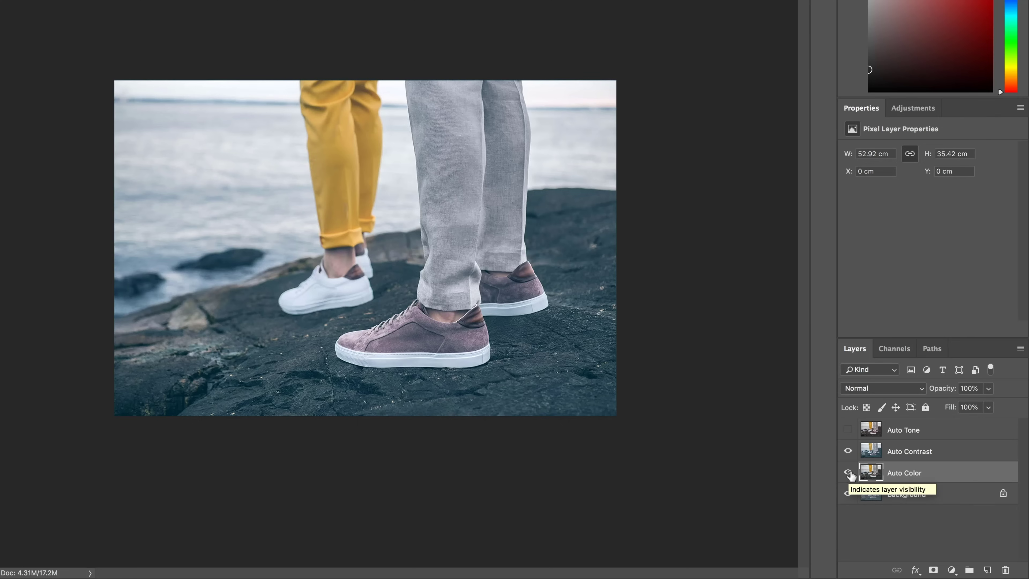
click(848, 474)
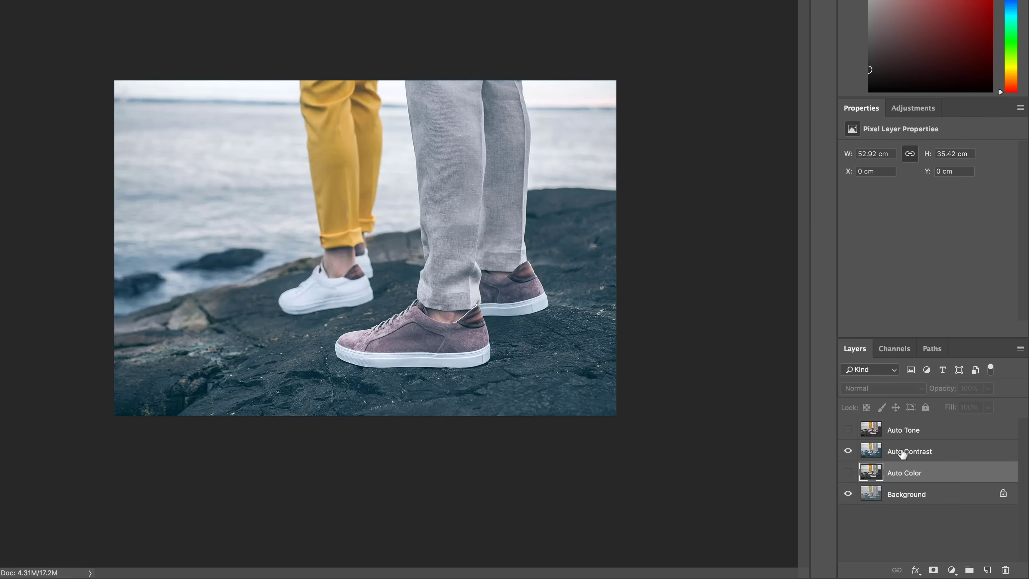
click(848, 473)
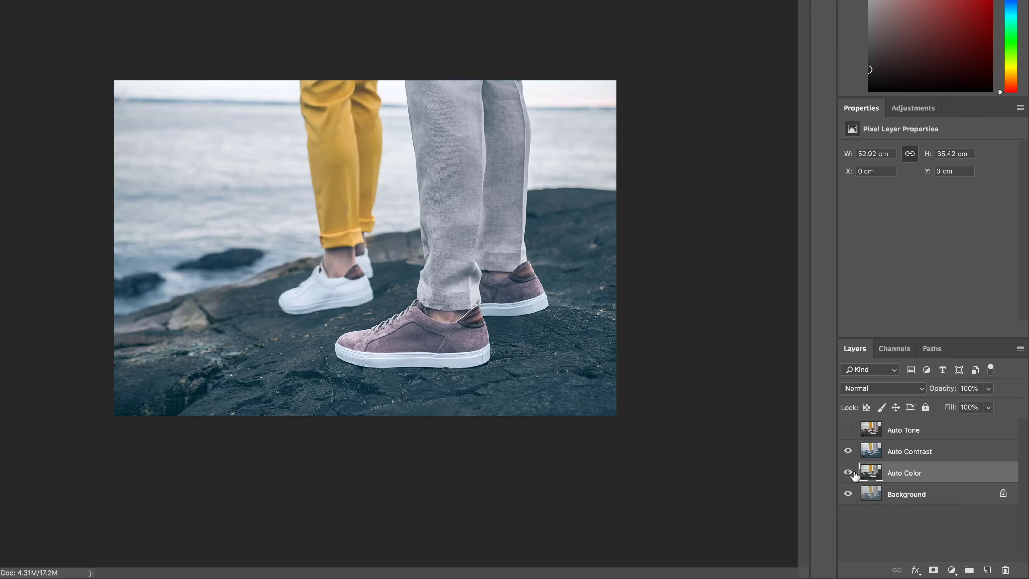
drag(848, 474, 845, 495)
Show the Auto Tone layer above the other corrected copies, and select the Auto Color layer.
click(923, 453)
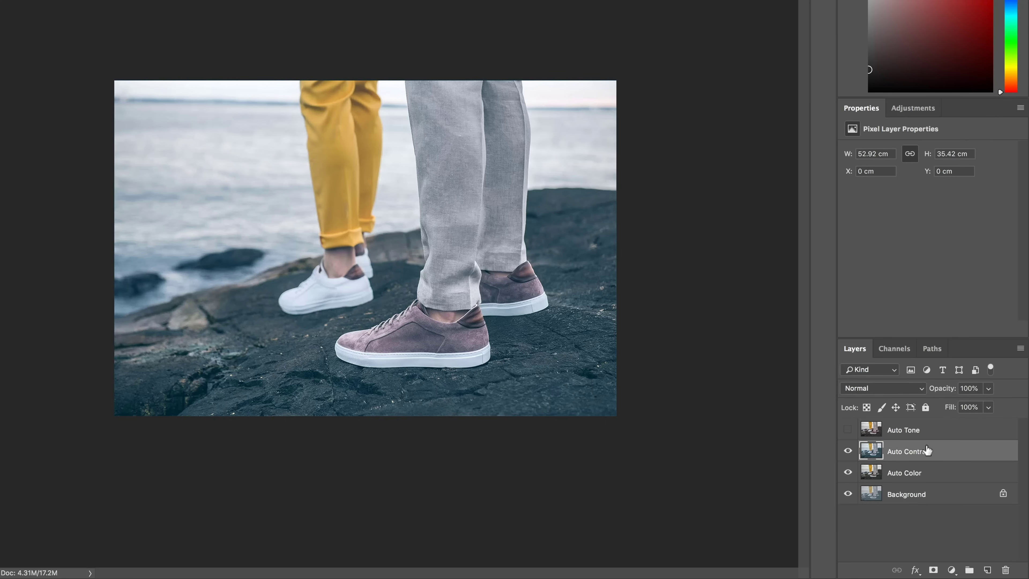
click(848, 429)
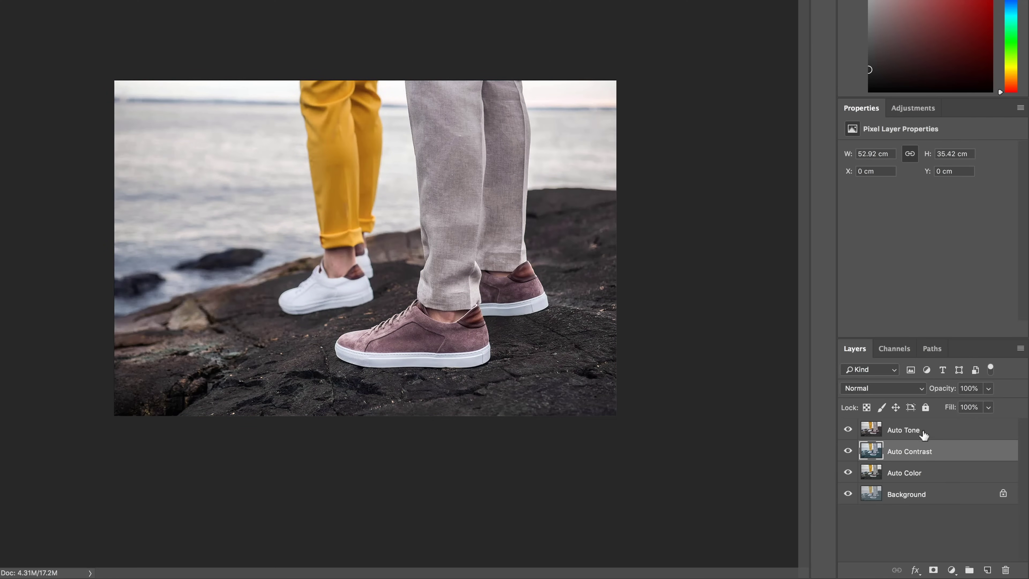
click(902, 434)
click(911, 474)
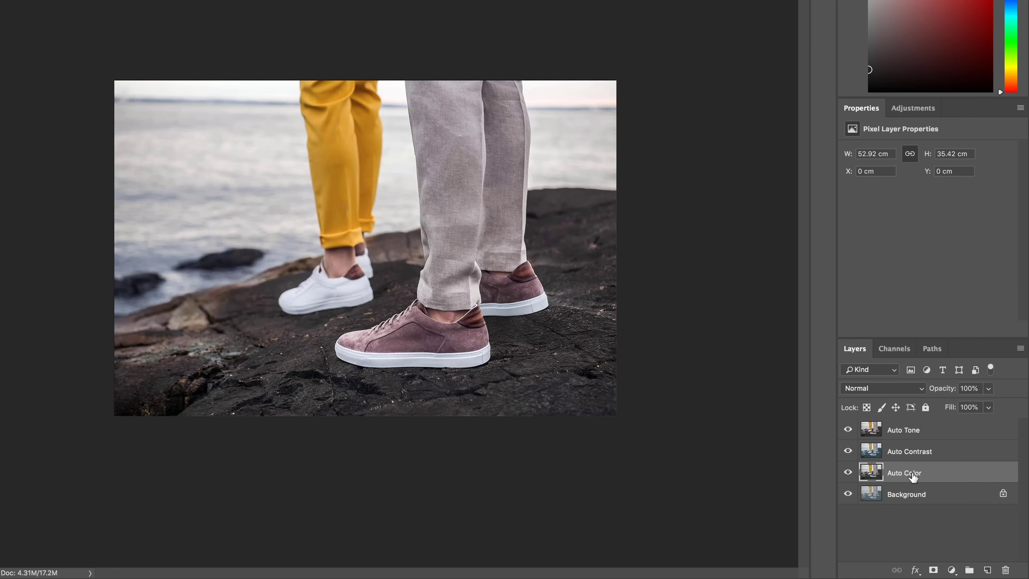
Try different stacking orders for the three corrected layers, and return them to Auto Tone, Auto Contrast, Auto Color.
drag(913, 476, 908, 444)
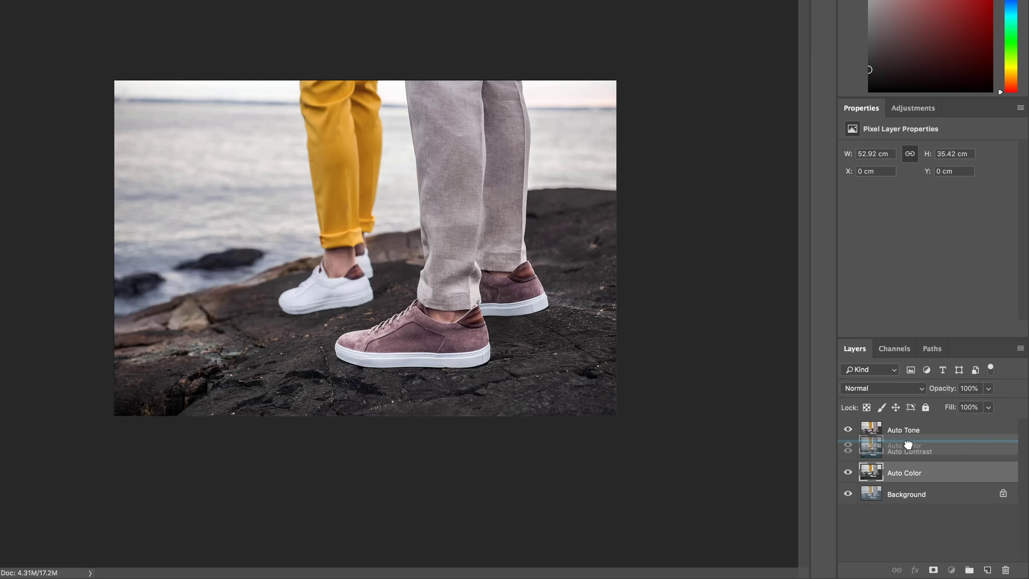
drag(908, 445, 907, 424)
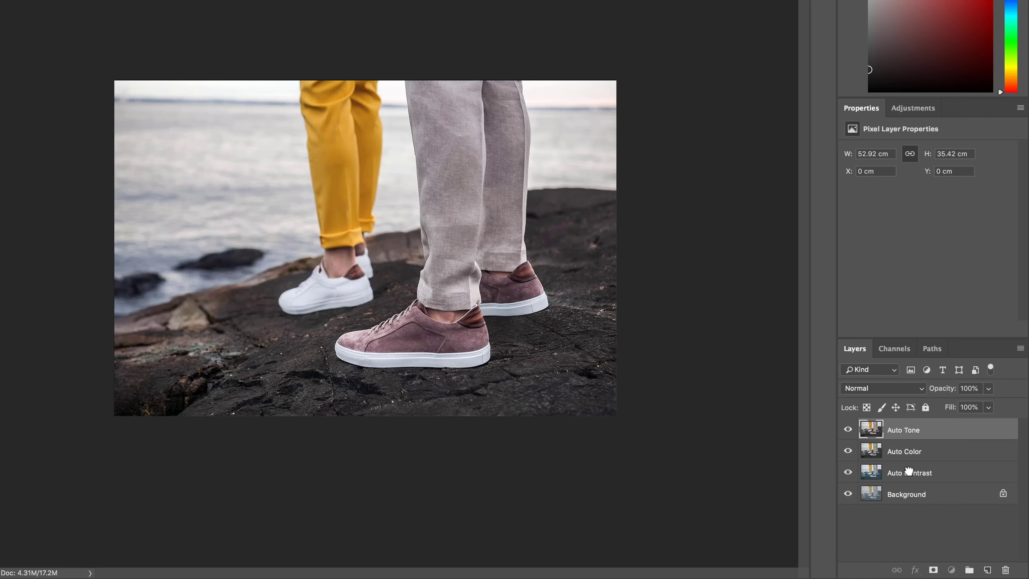
mouse_move(909, 472)
mouse_down()
mouse_move(903, 425)
mouse_move(909, 456)
mouse_up()
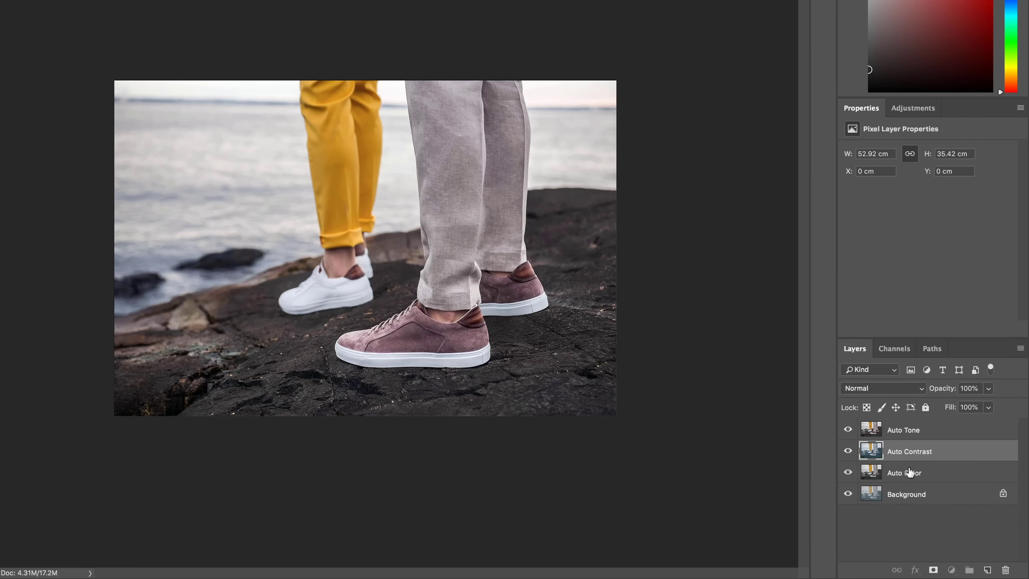
Convert the locked Background into a regular layer named Original.
double_click(912, 496)
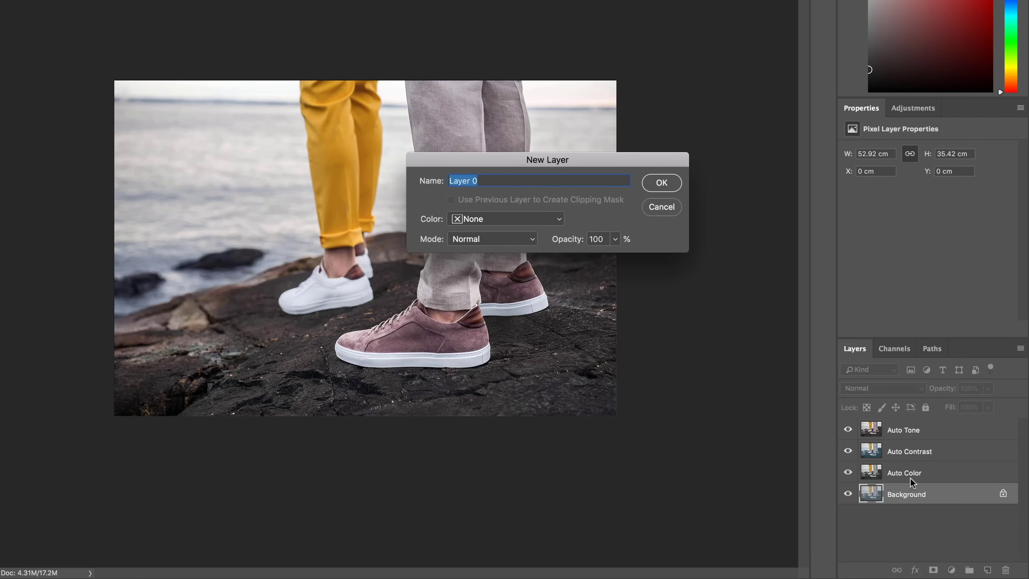
click(661, 207)
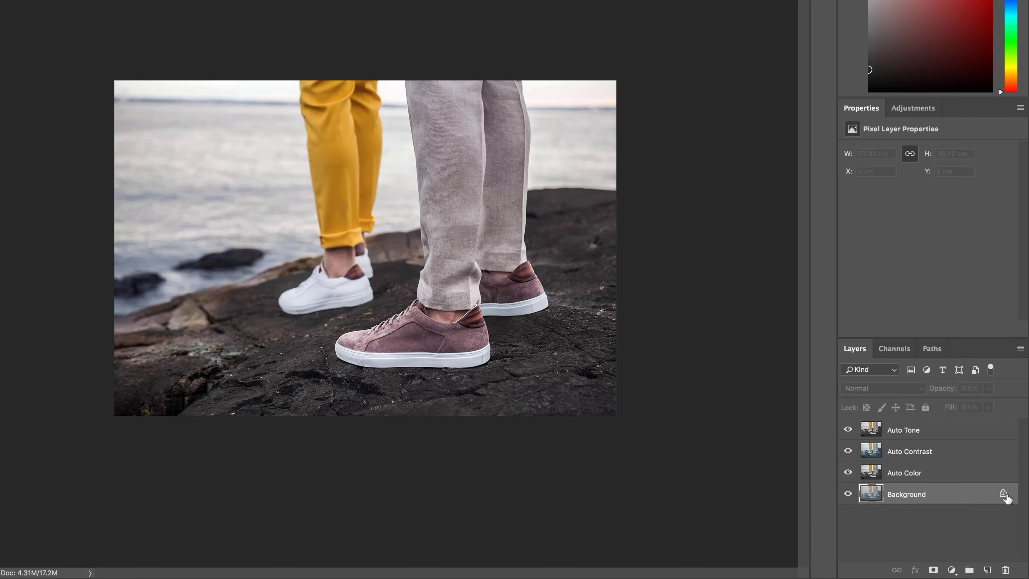
double_click(895, 499)
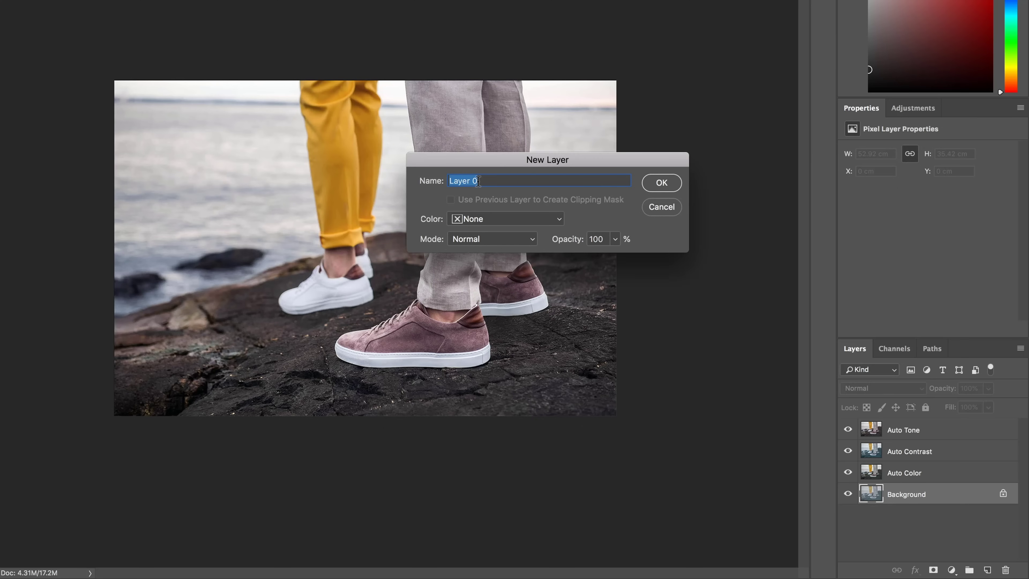
text(Original)
key(Return)
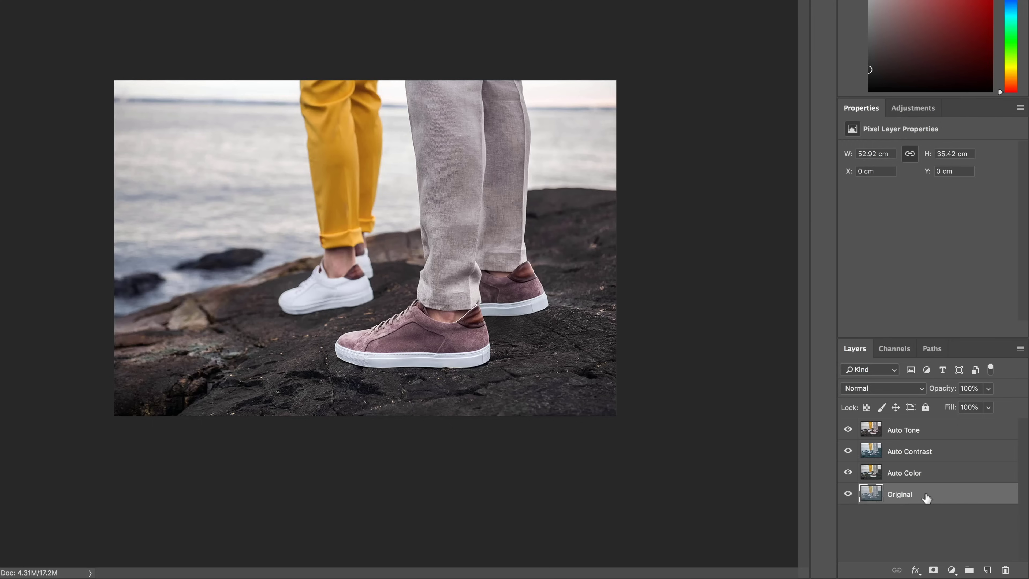
Move the Original layer to the top of the layer stack and hide it.
drag(926, 497, 921, 429)
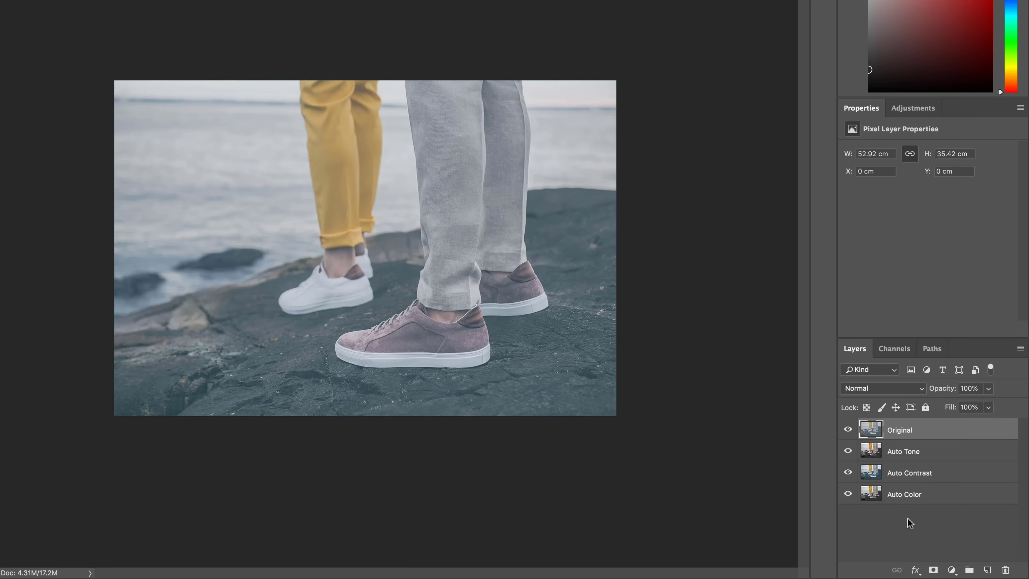
click(848, 430)
Select the corrected layers in turn and toggle Auto Tone to compare selection with visibility, leaving Auto Tone shown and selected.
click(907, 453)
click(909, 473)
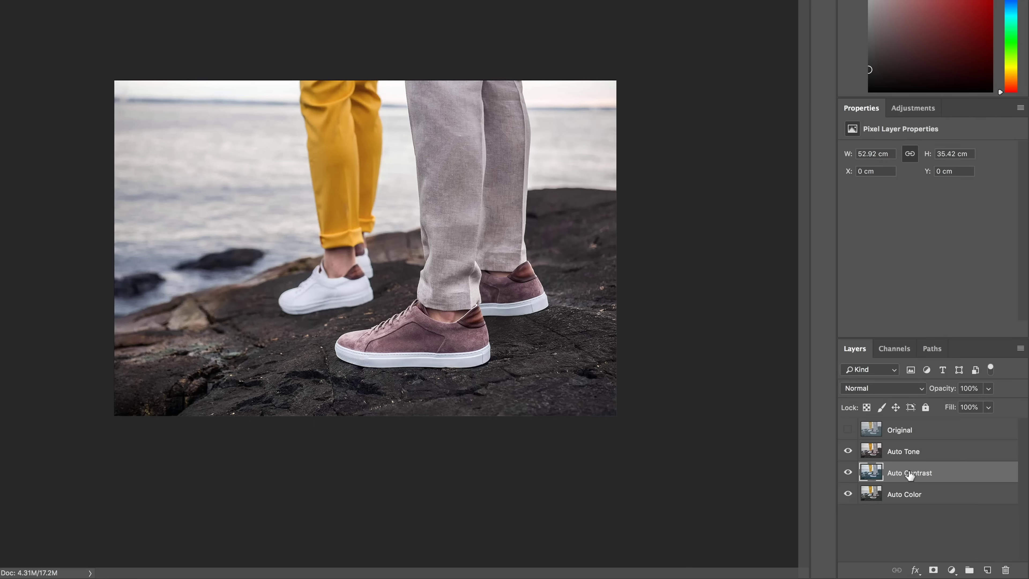
click(910, 495)
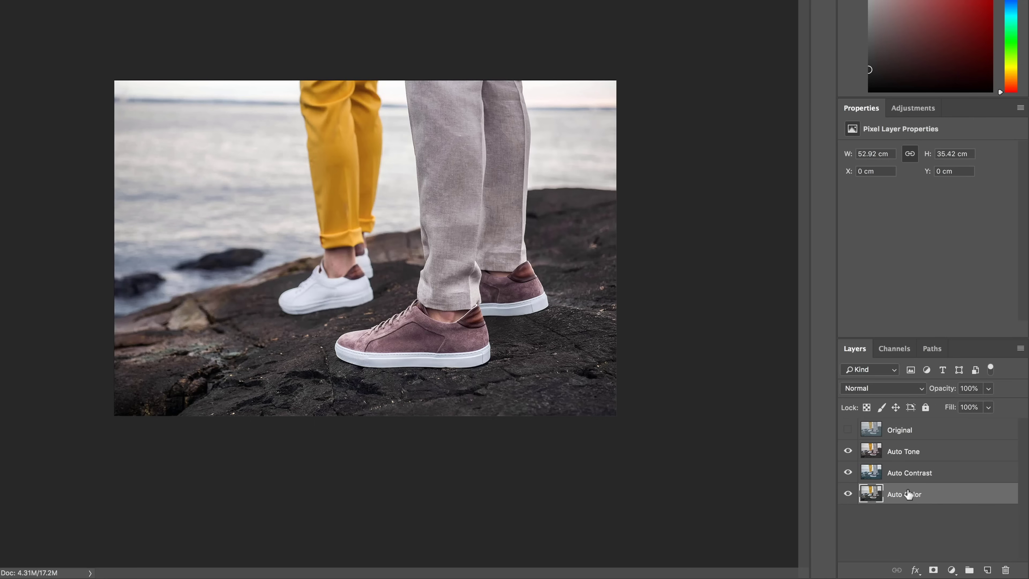
click(849, 452)
click(849, 452)
click(932, 455)
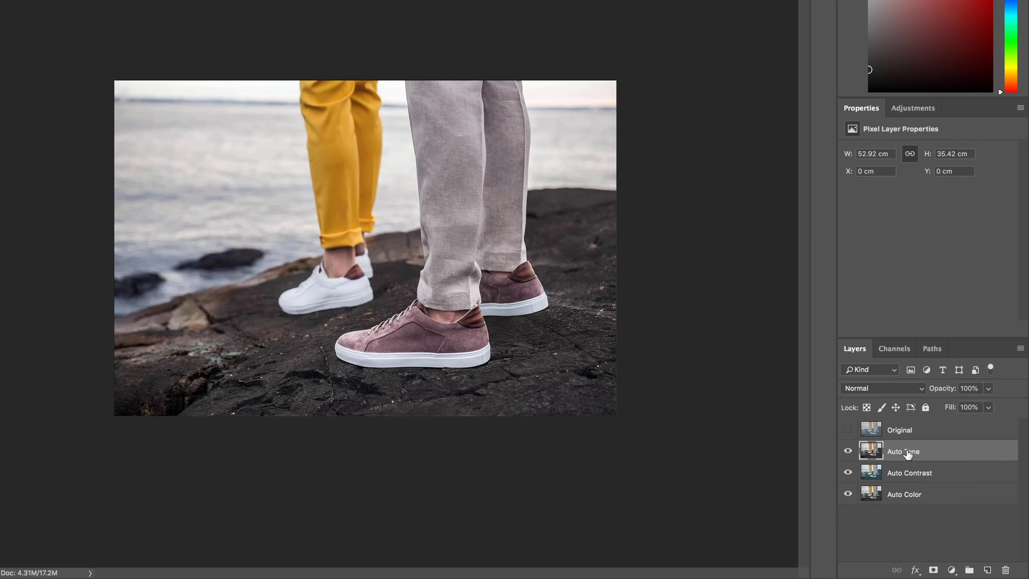
click(847, 451)
click(910, 473)
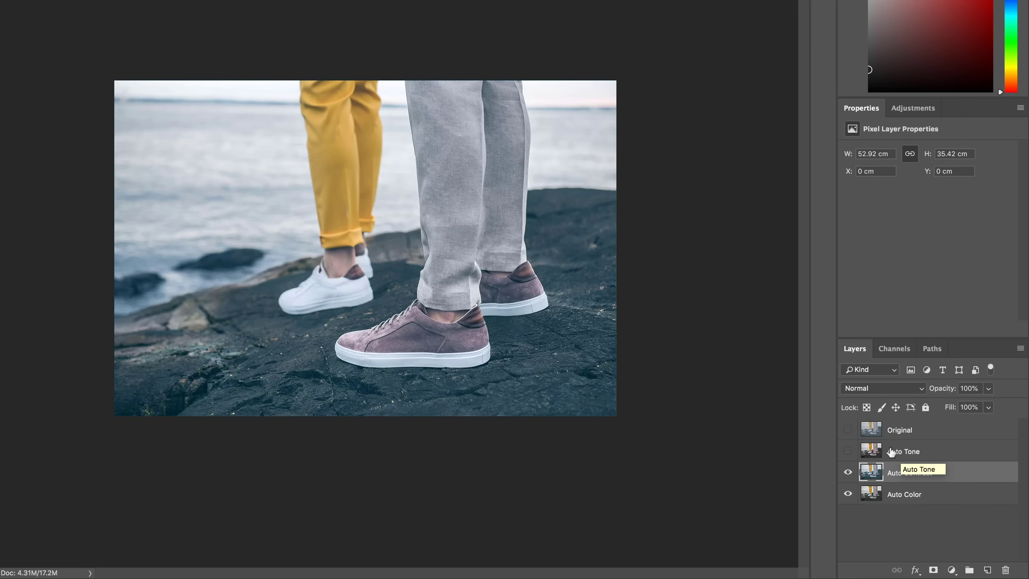
click(848, 451)
click(922, 457)
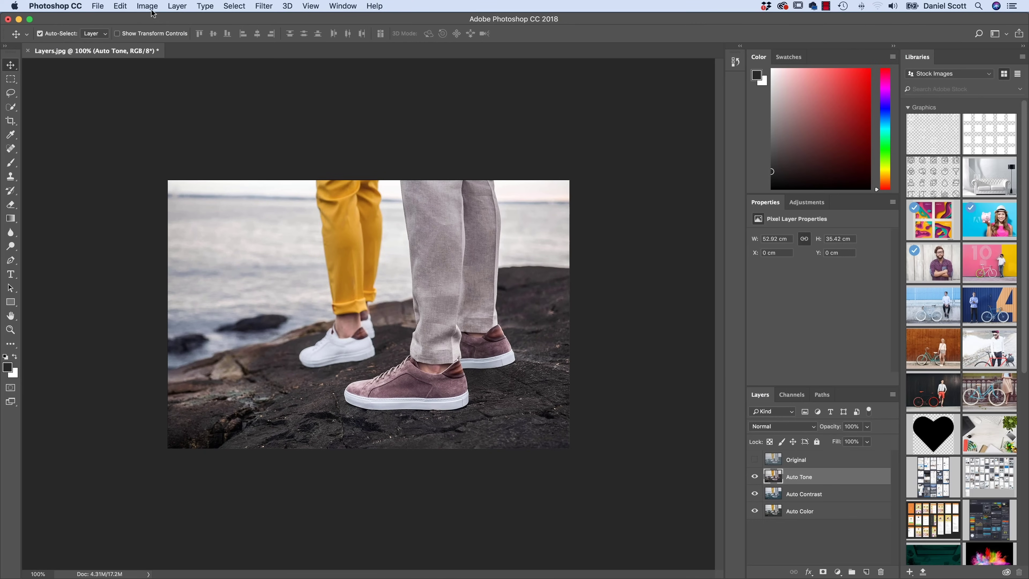
click(147, 6)
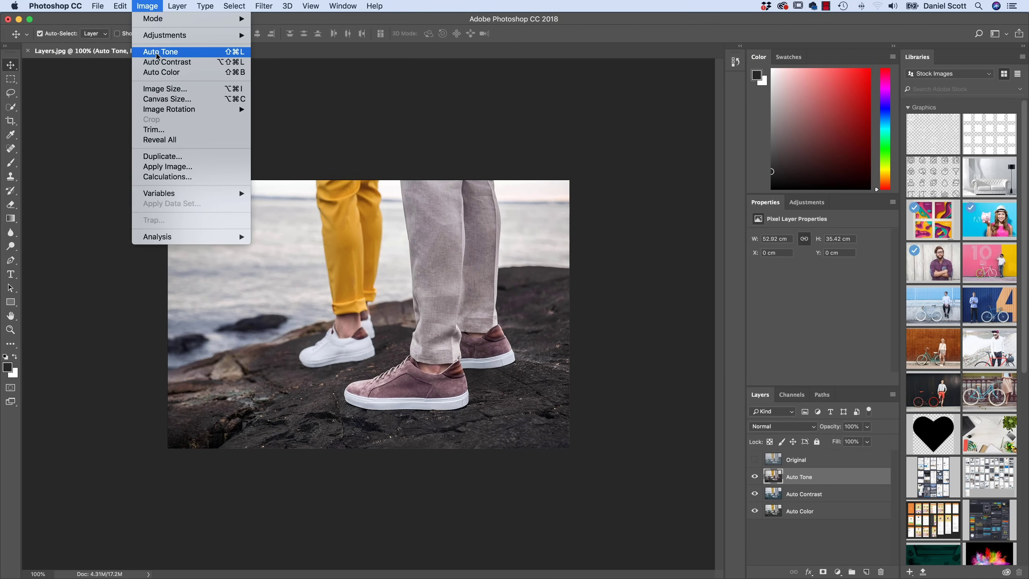
click(157, 53)
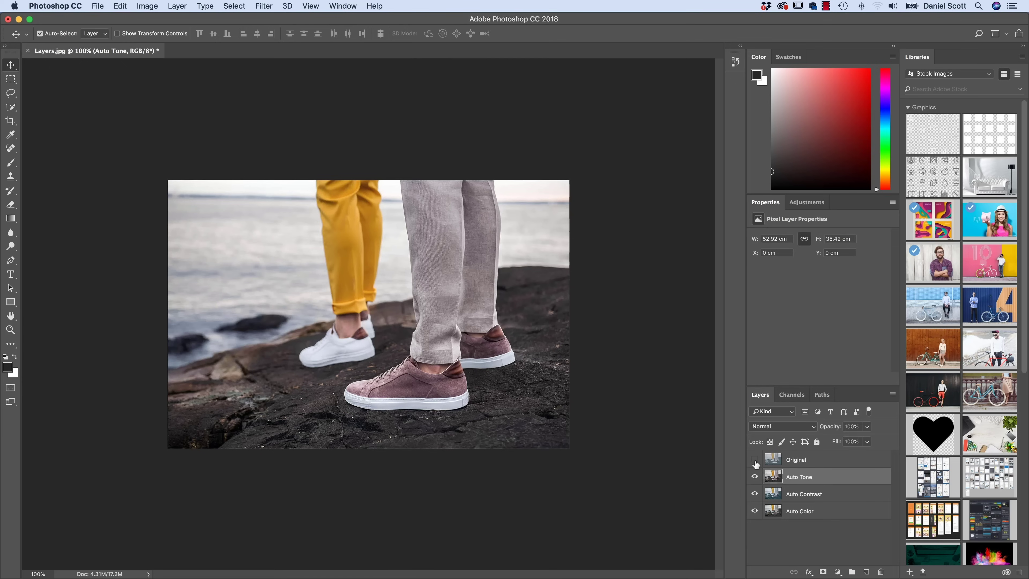
Save the document as Layers.psd in the 01 Layers folder, using the Photoshop format with layers included.
click(97, 4)
click(128, 107)
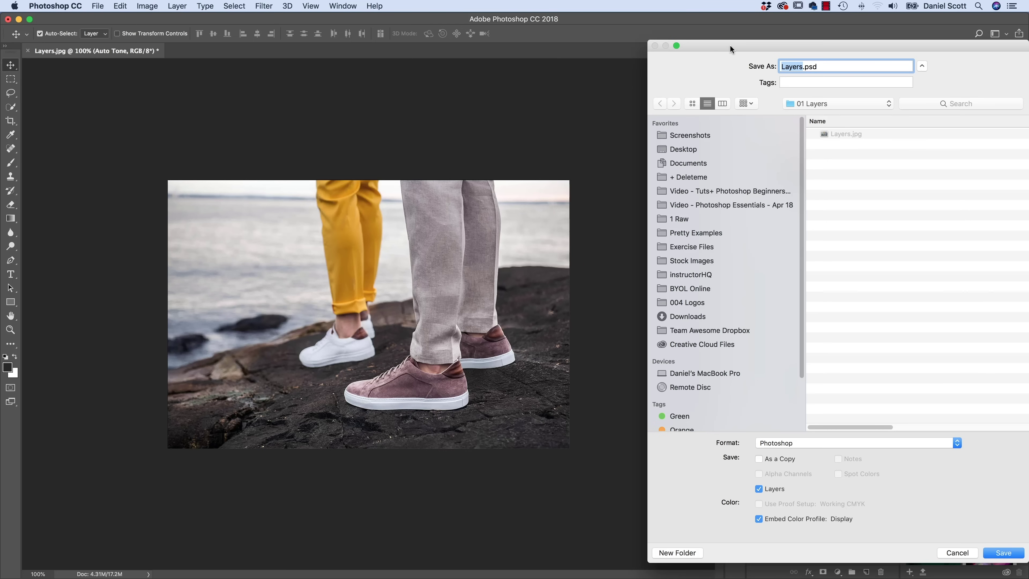
drag(732, 44, 546, 42)
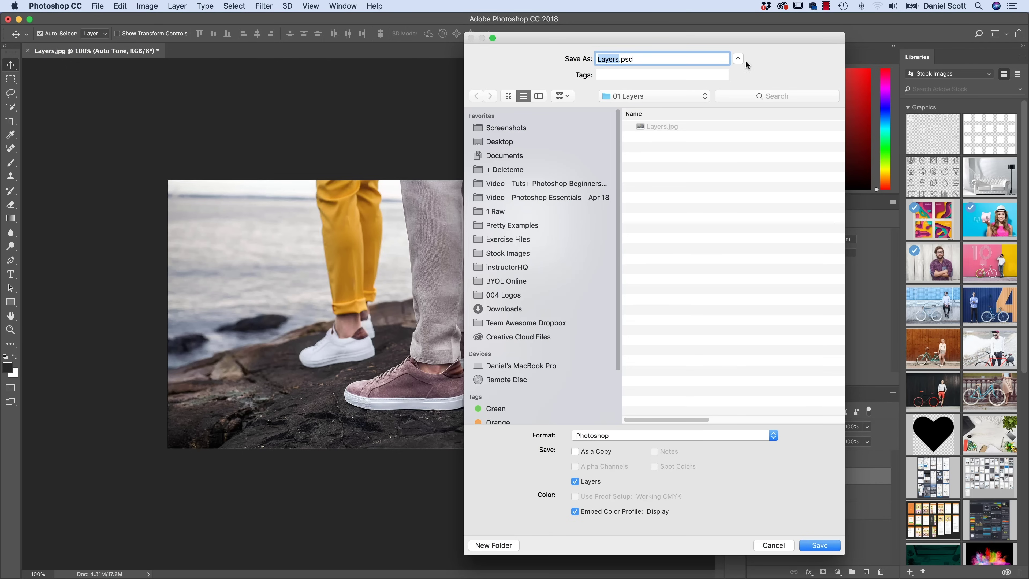
click(738, 59)
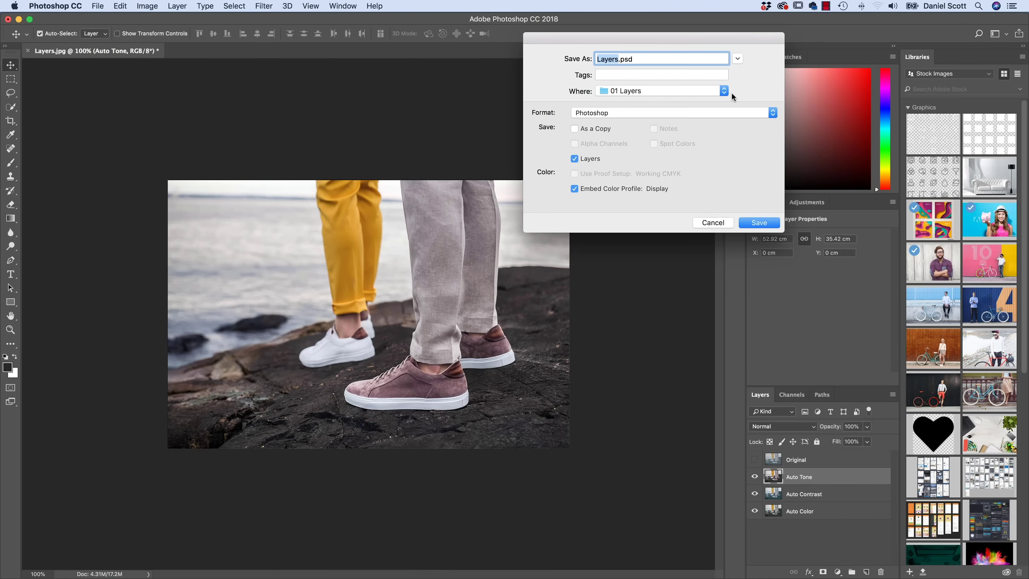
drag(736, 40, 623, 41)
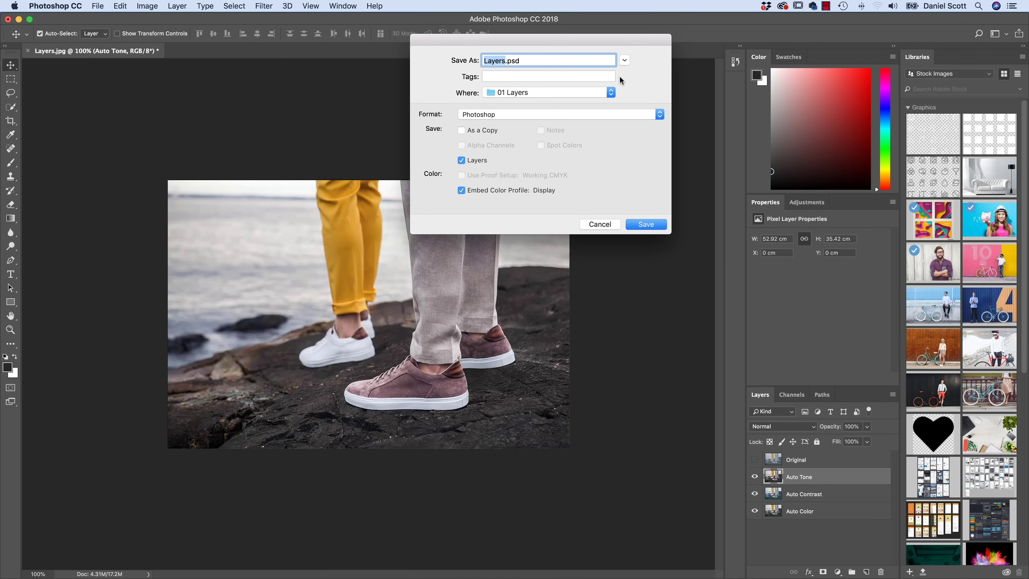
click(624, 60)
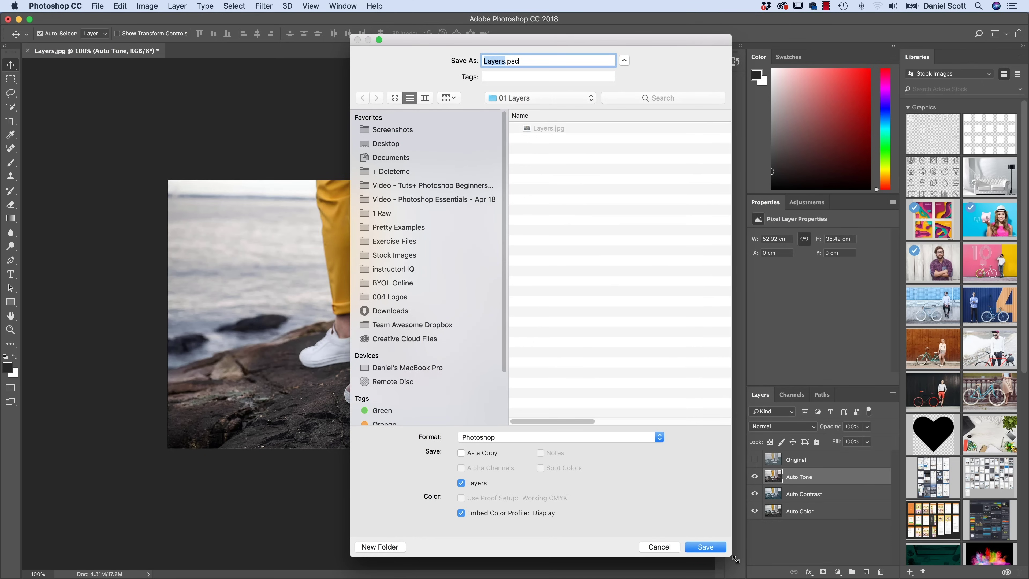
drag(731, 556, 745, 365)
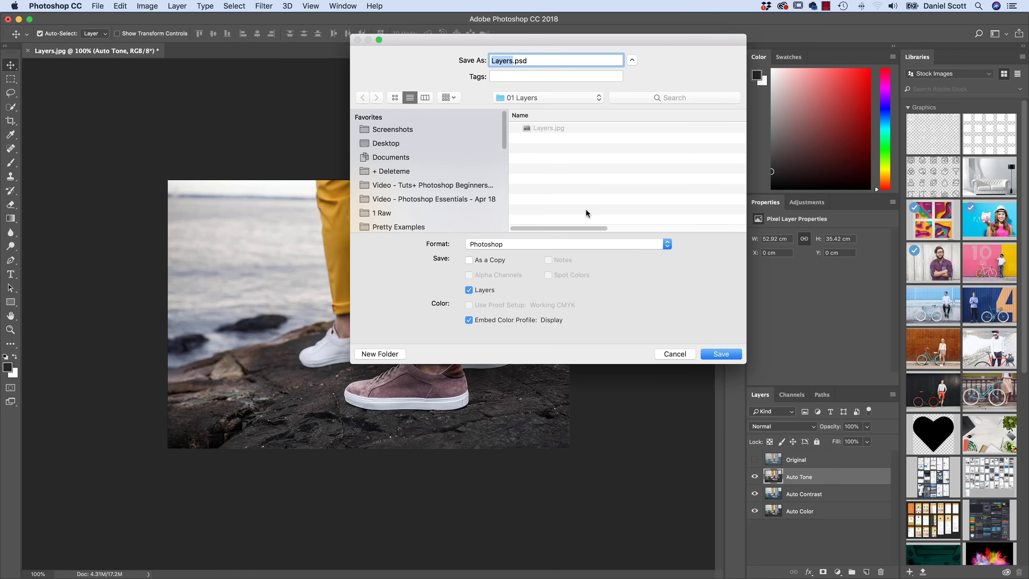
click(632, 60)
click(631, 60)
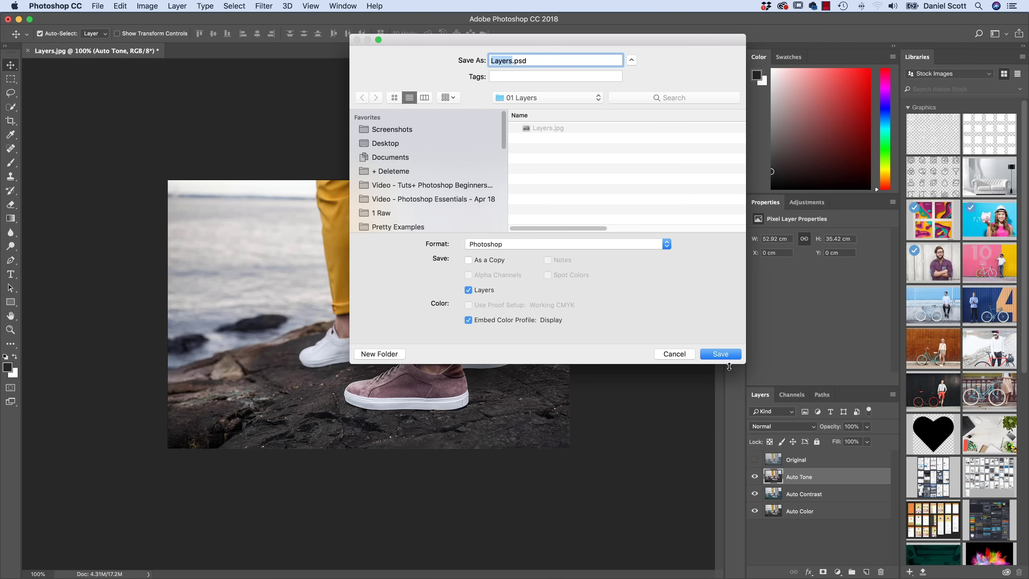
click(722, 355)
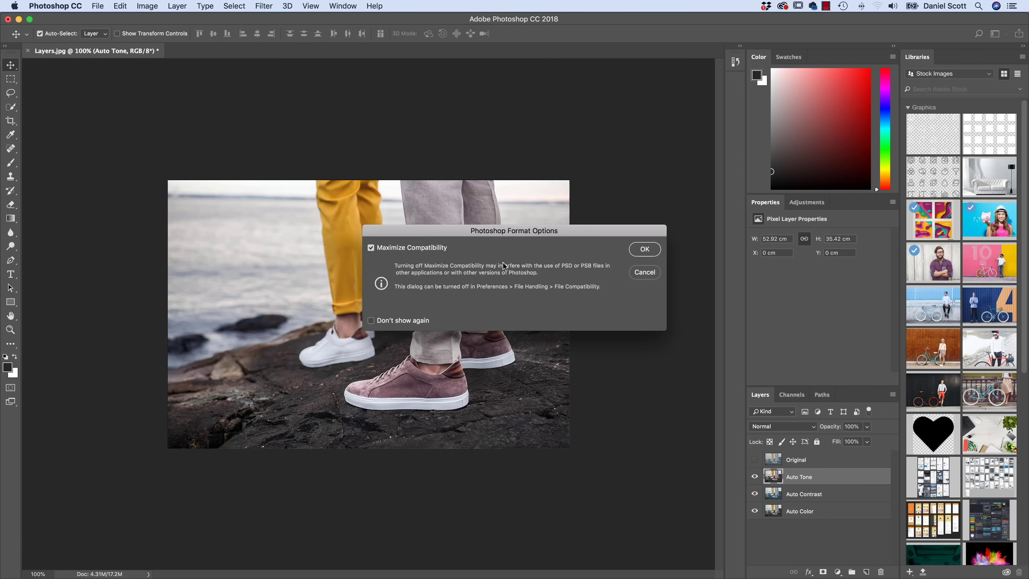
Keep Maximize Compatibility enabled in the Photoshop format options and finish saving the PSD.
click(370, 248)
click(372, 249)
drag(544, 231, 405, 201)
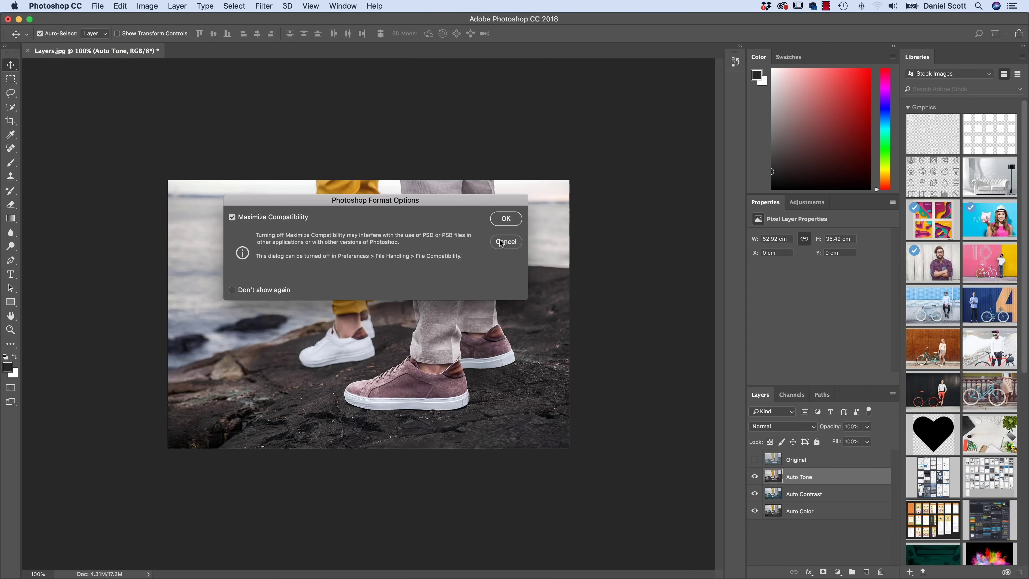
click(506, 219)
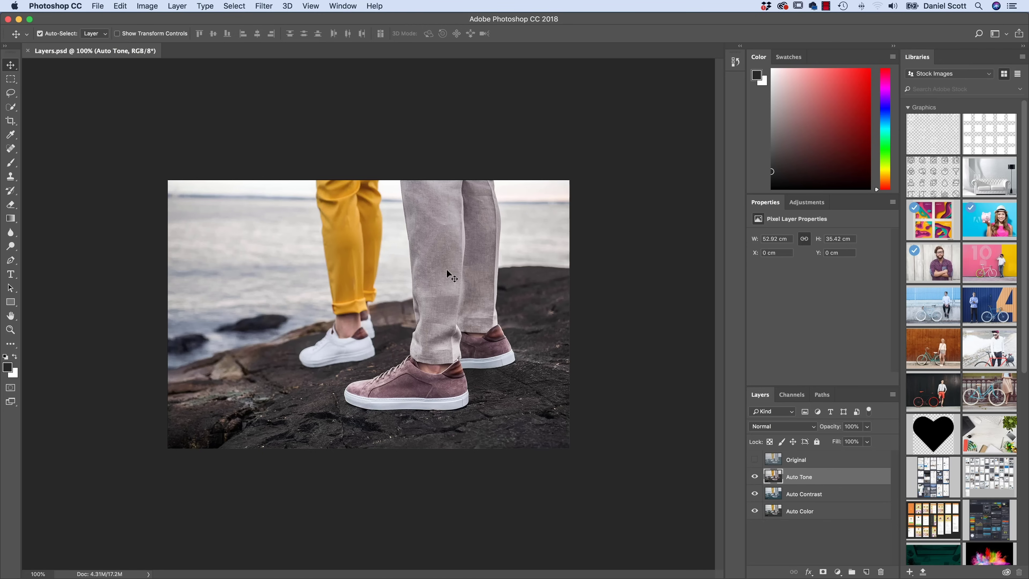
click(97, 6)
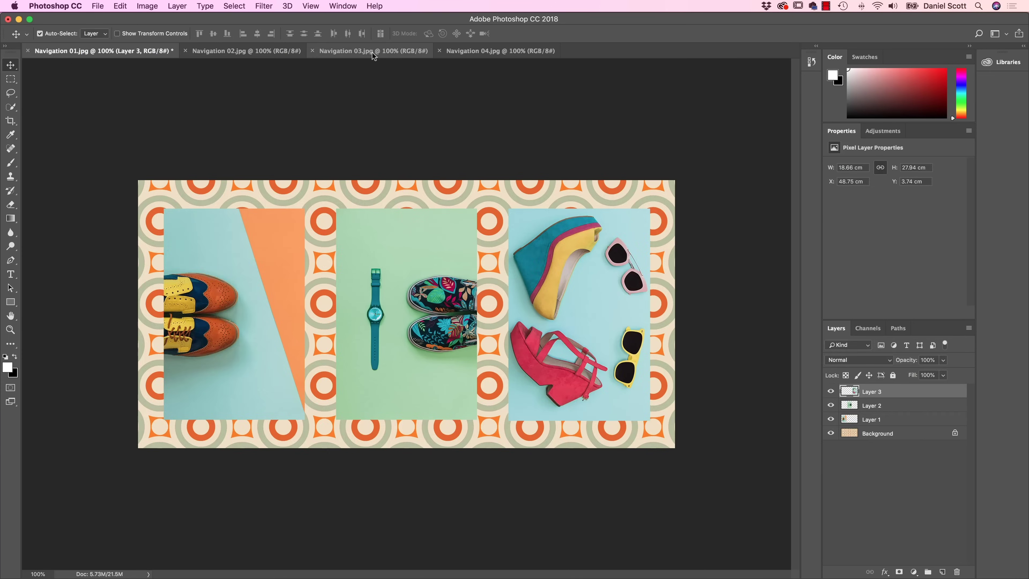
Look through the separate Navigation source images and return to the finished three-picture composite in Navigation 01.jpg.
click(246, 51)
click(501, 50)
click(374, 51)
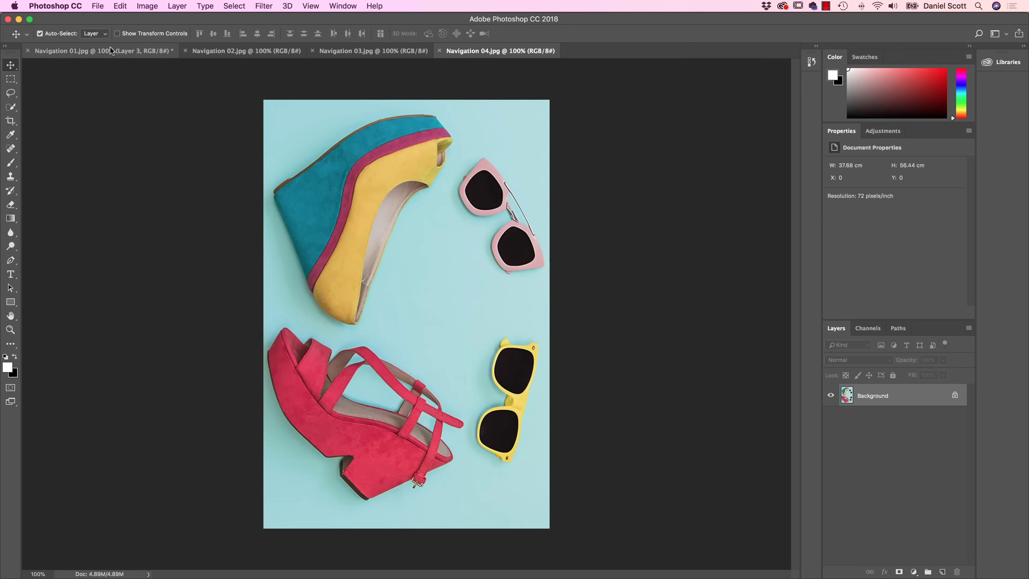
click(101, 50)
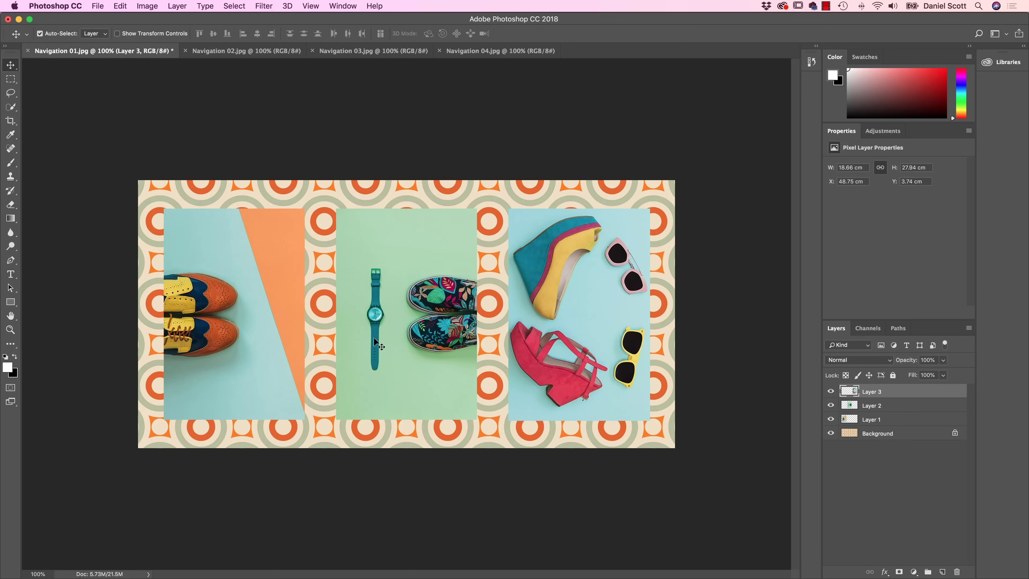
mouse_move(395, 349)
mouse_down()
mouse_move(395, 327)
mouse_move(393, 345)
mouse_up()
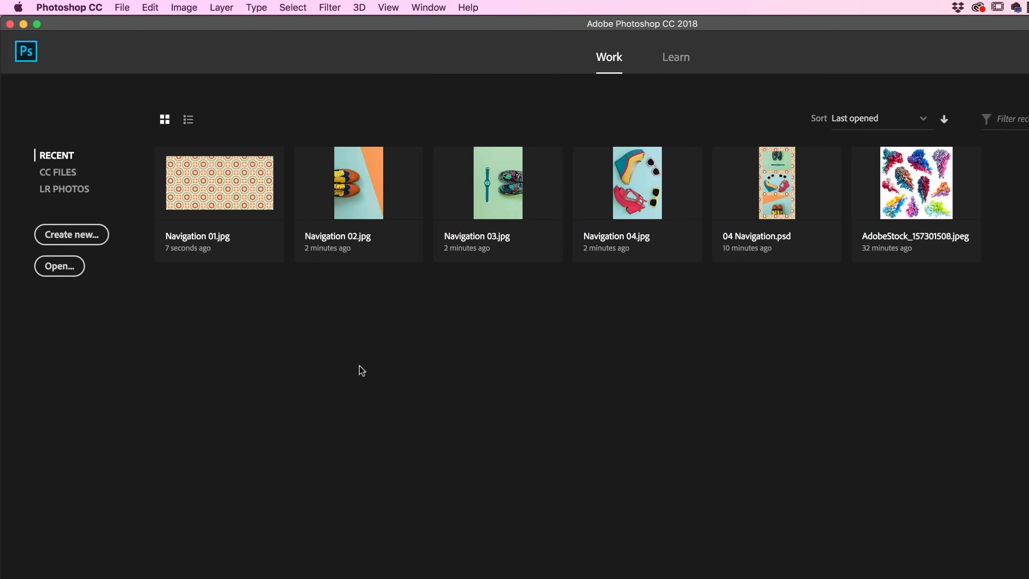
Open Navigation 01.jpg through Navigation 04.jpg together from the 01 Layers folder in Exercise Files.
click(123, 8)
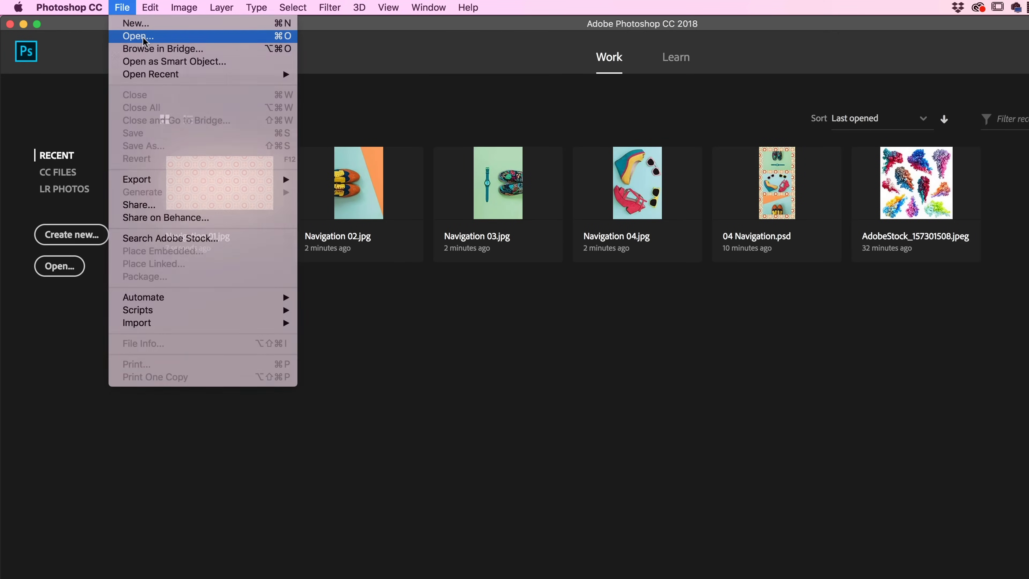
click(144, 39)
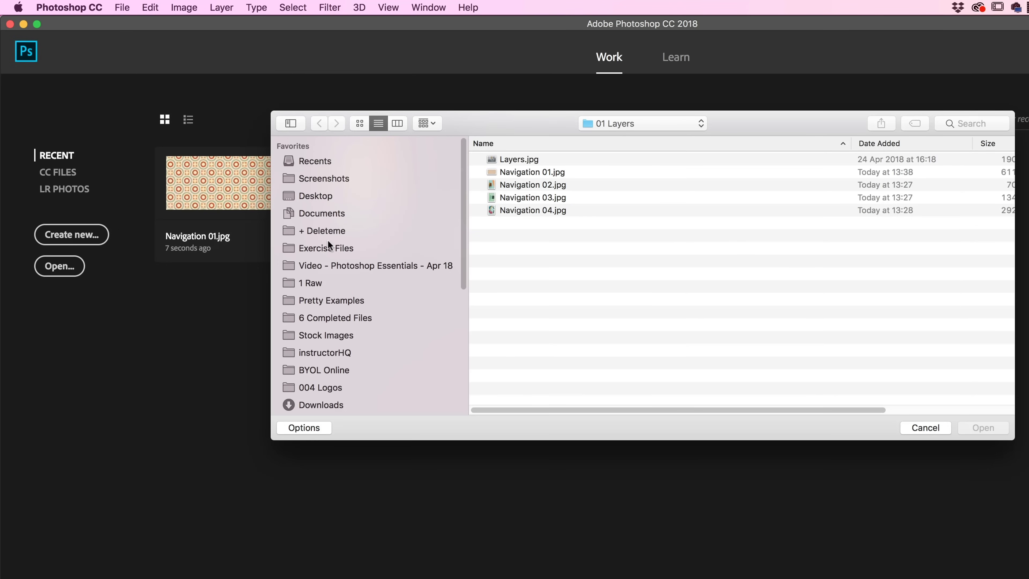
click(328, 248)
click(477, 159)
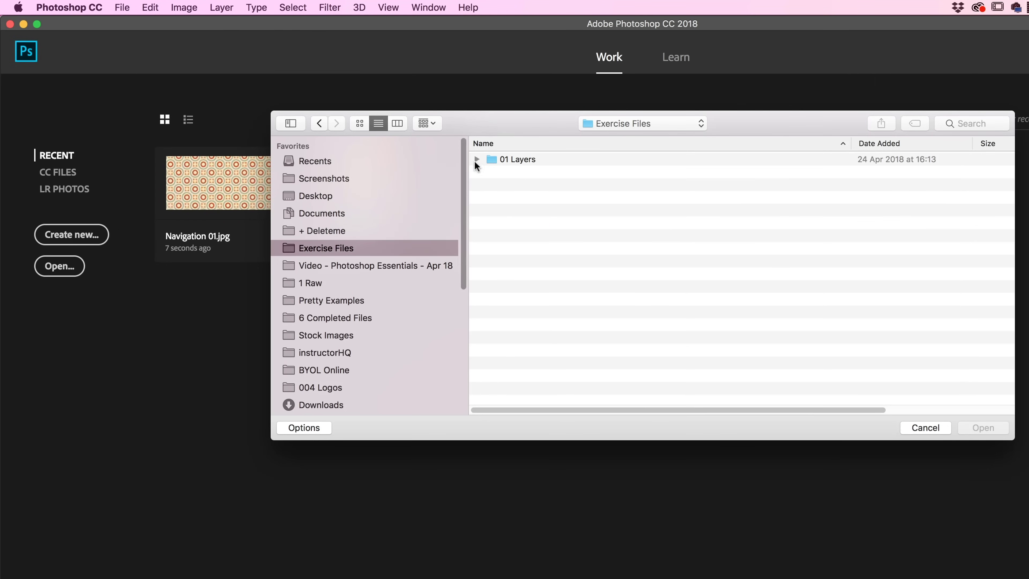
click(514, 163)
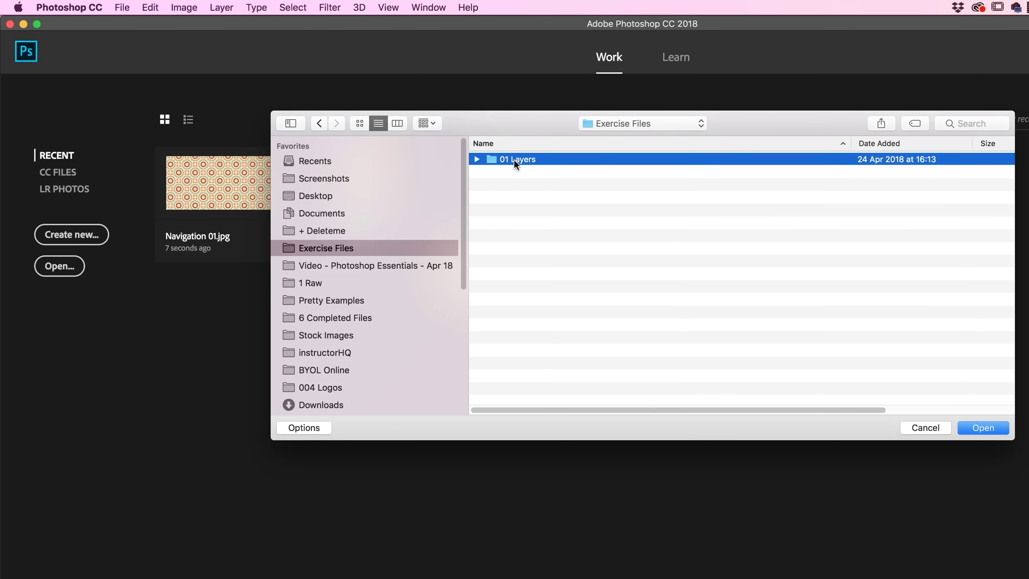
double_click(514, 160)
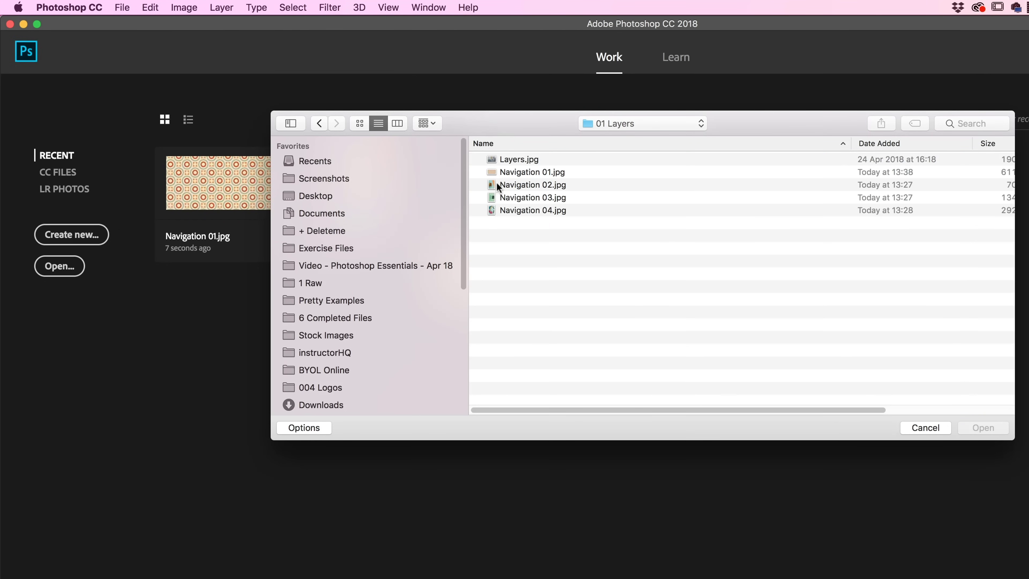
click(521, 172)
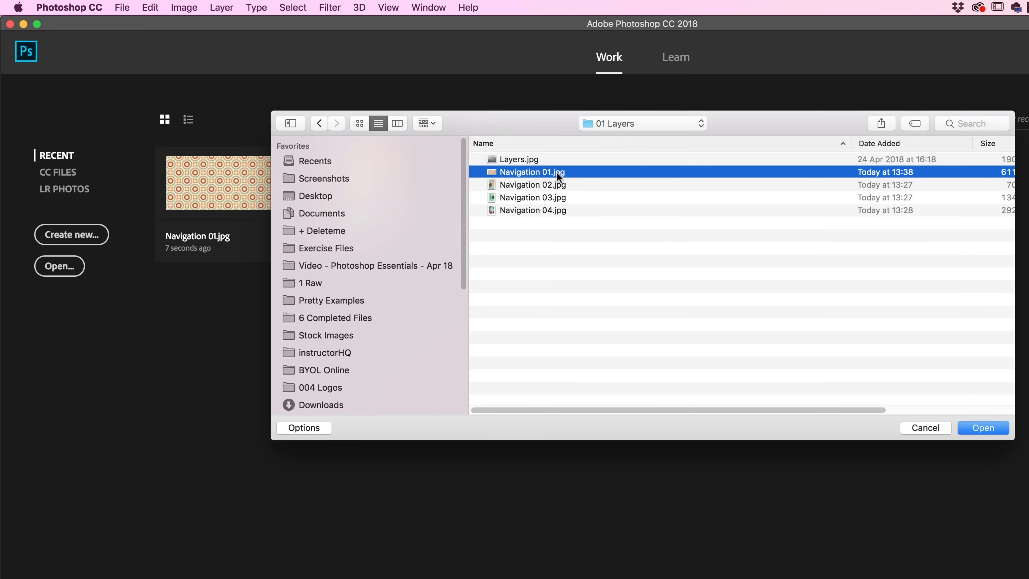
shift+click(548, 210)
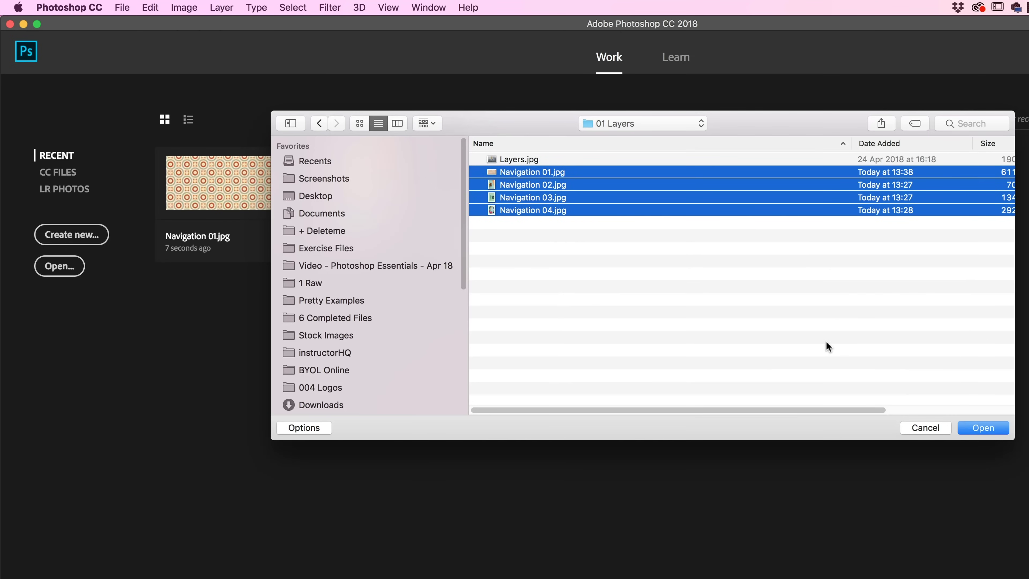
click(984, 428)
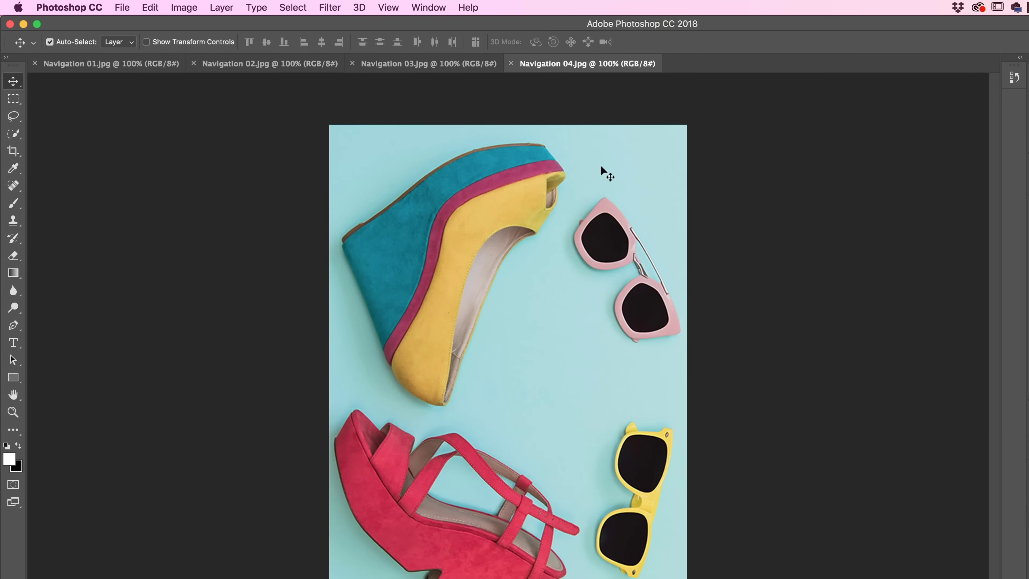
View each of the four opened Navigation images in turn, ending on the patterned Navigation 01.jpg.
click(435, 65)
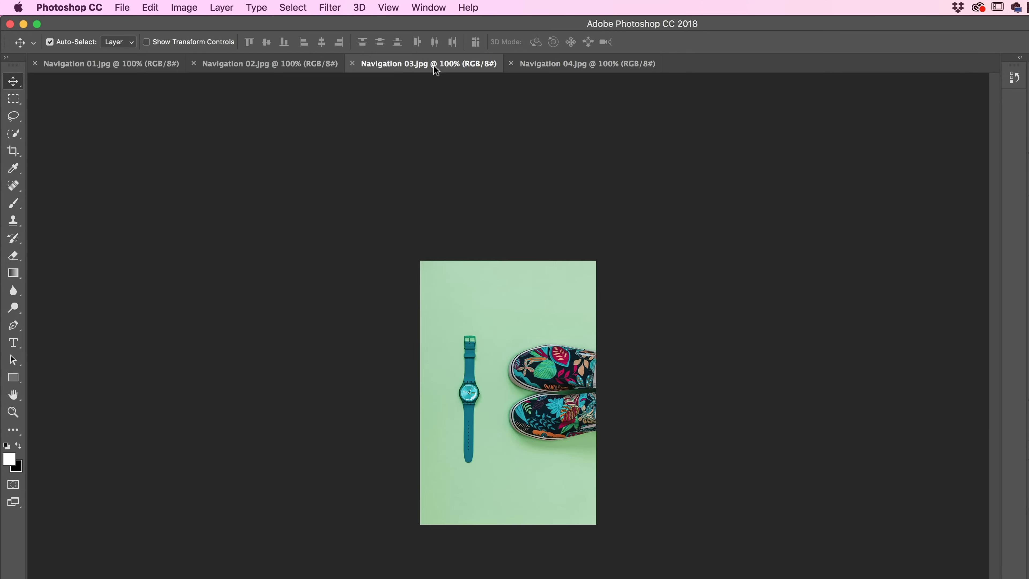
click(284, 64)
click(114, 64)
click(286, 65)
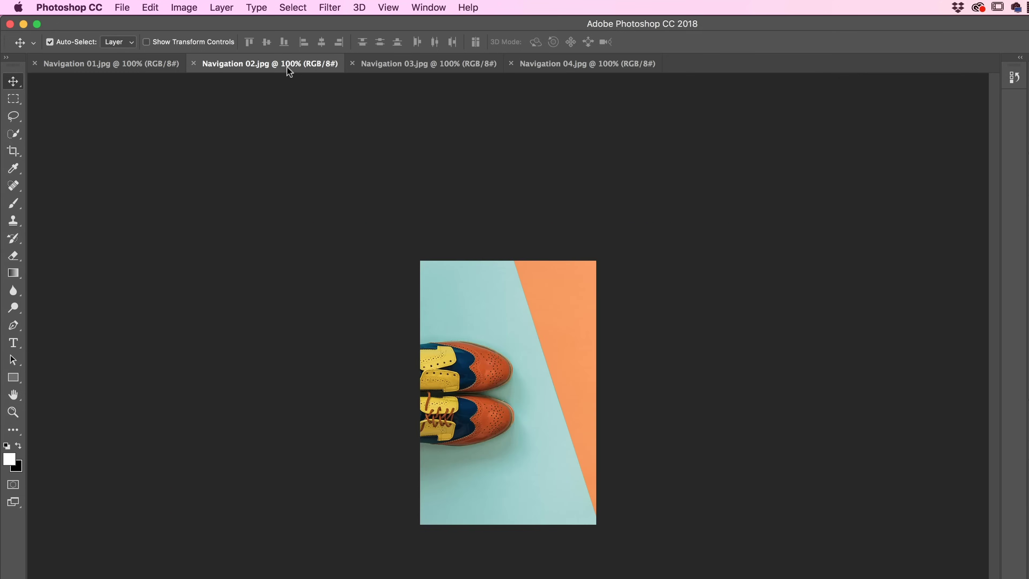
click(397, 69)
click(571, 64)
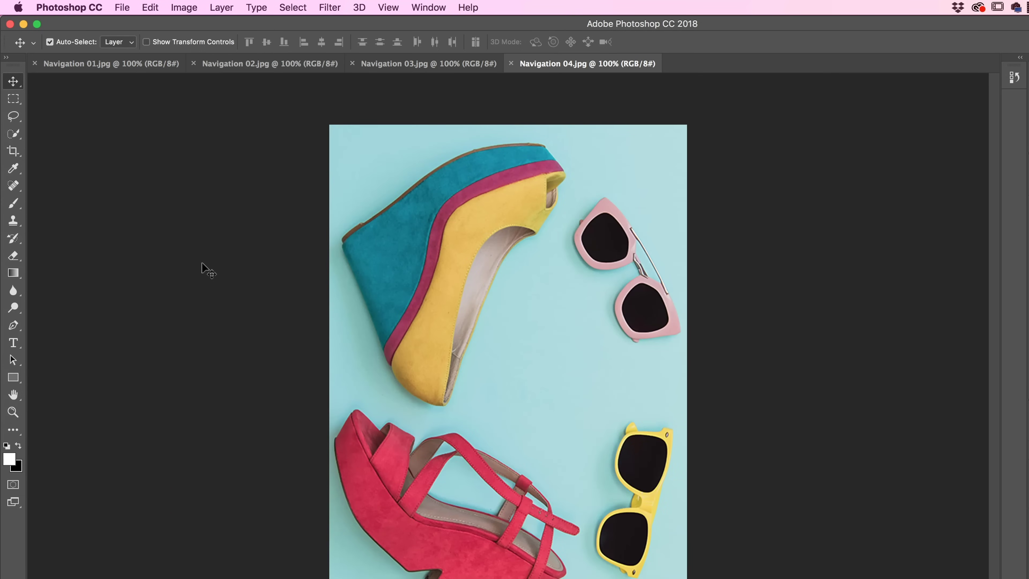
click(93, 65)
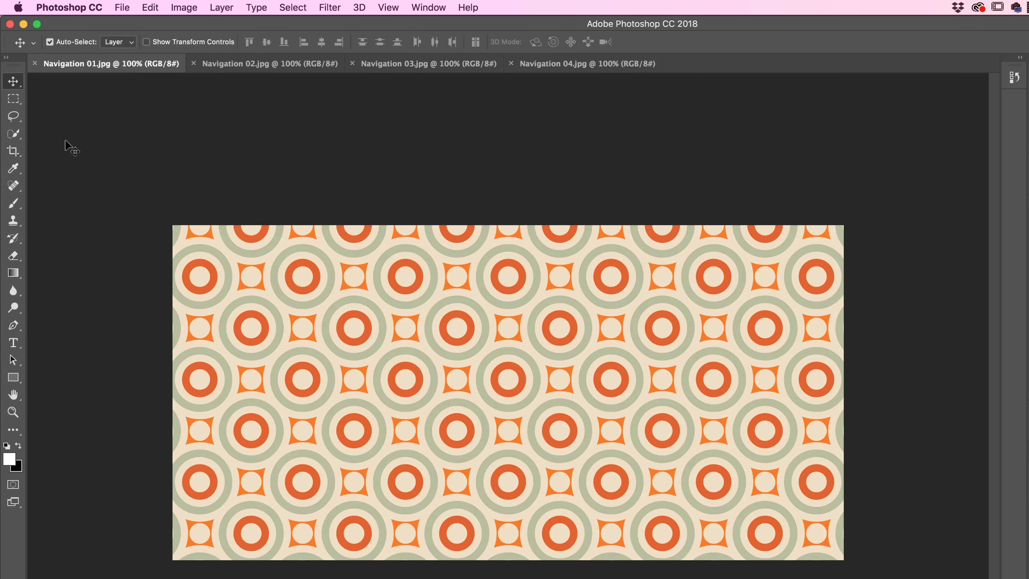
Copy the brogue shoes image from Navigation 02.jpg into Navigation 01.jpg, placing it on the left of the pattern.
click(255, 67)
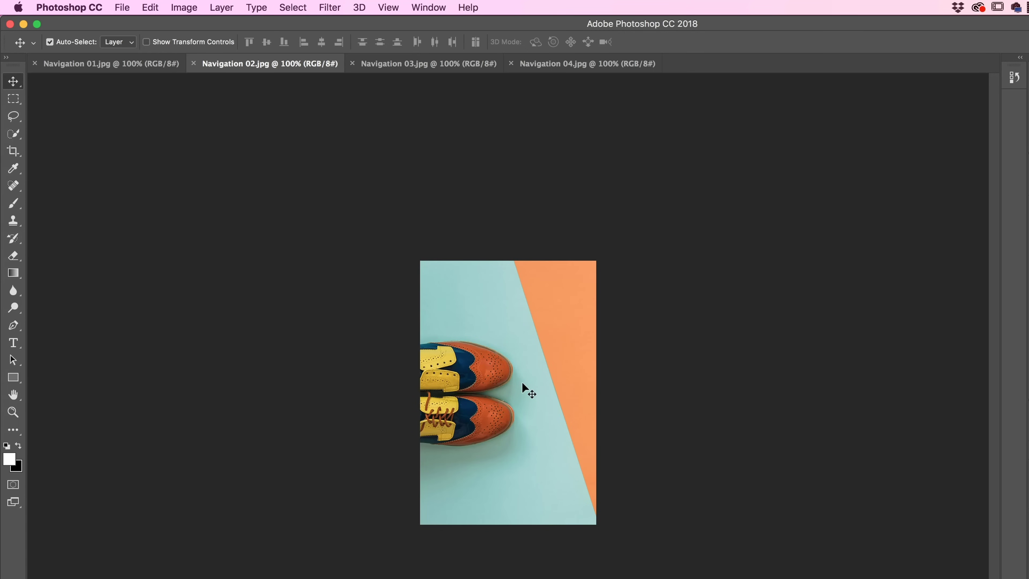
drag(521, 382, 122, 65)
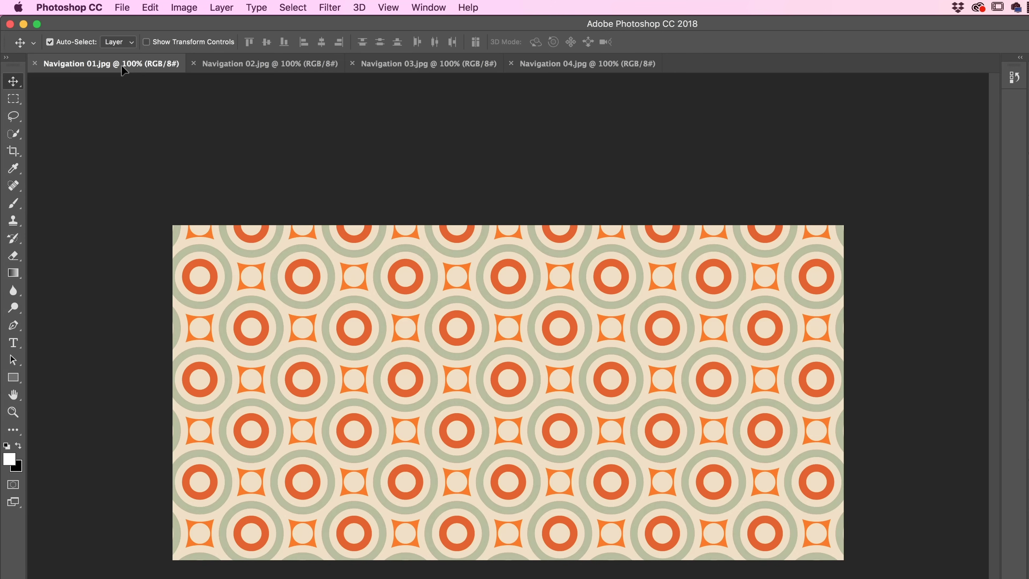
drag(122, 66, 298, 355)
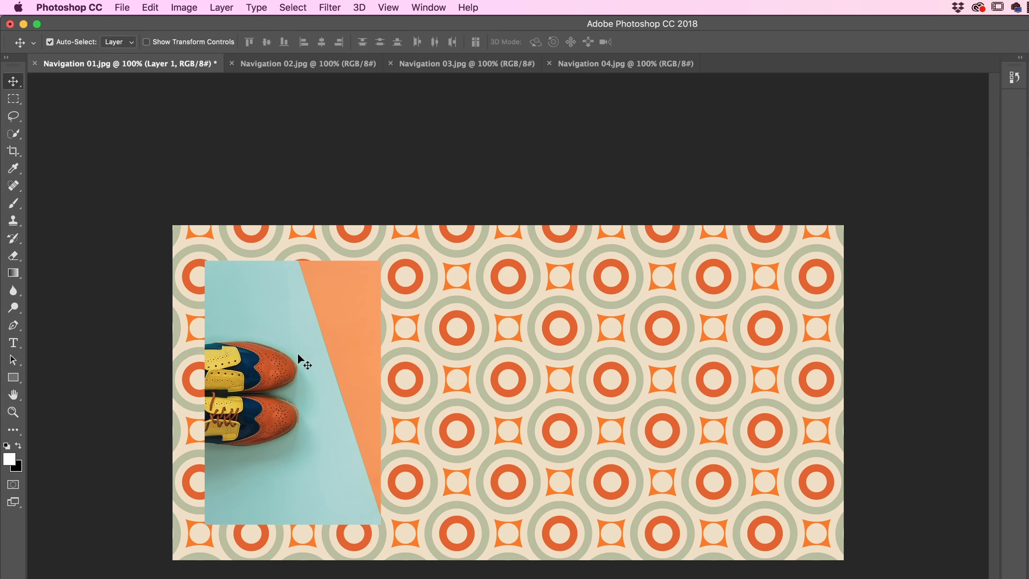
Copy the watch and floral shoes image from Navigation 03.jpg into Navigation 01.jpg, placing it in the centre of the pattern.
click(440, 64)
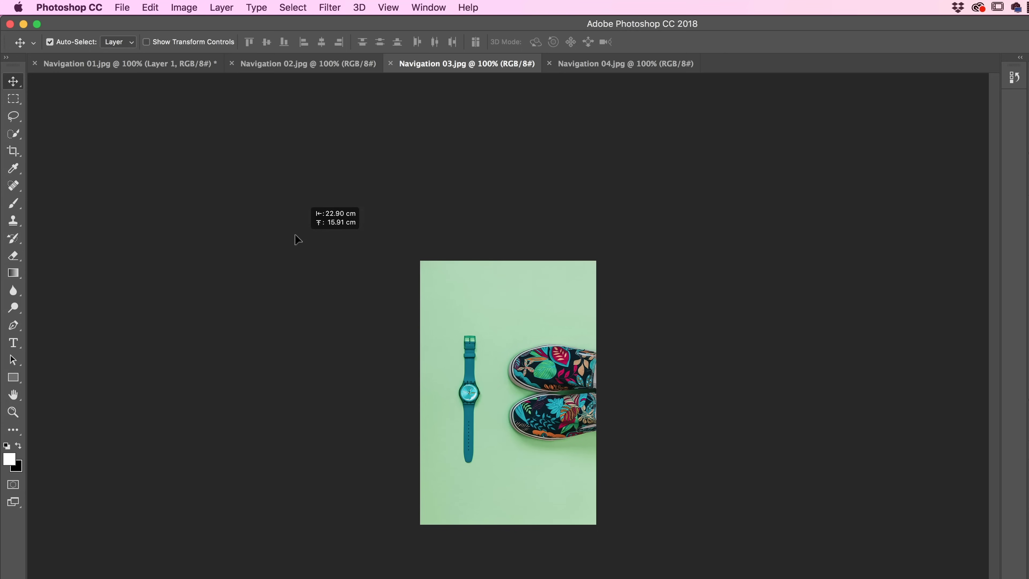
click(127, 64)
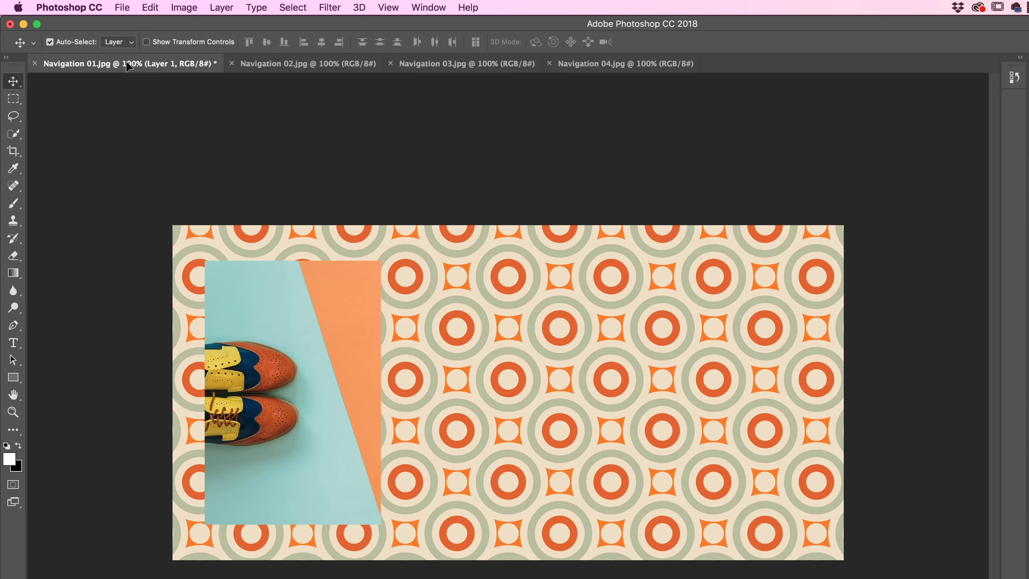
drag(127, 64, 508, 374)
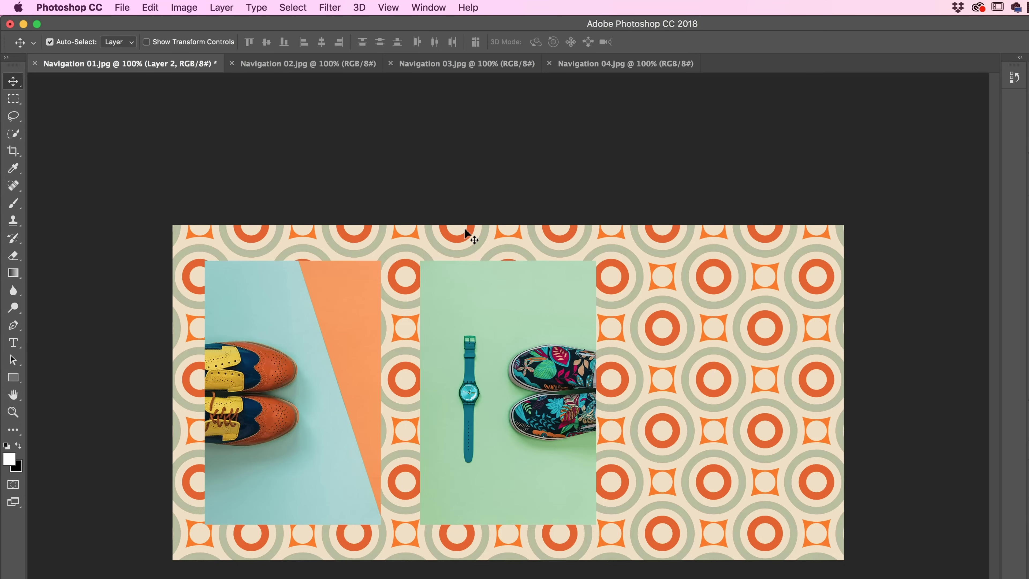
Copy the wedge shoes and sunglasses image from Navigation 04.jpg into Navigation 01.jpg over the right part of the pattern, and toggle its layer's visibility.
click(614, 65)
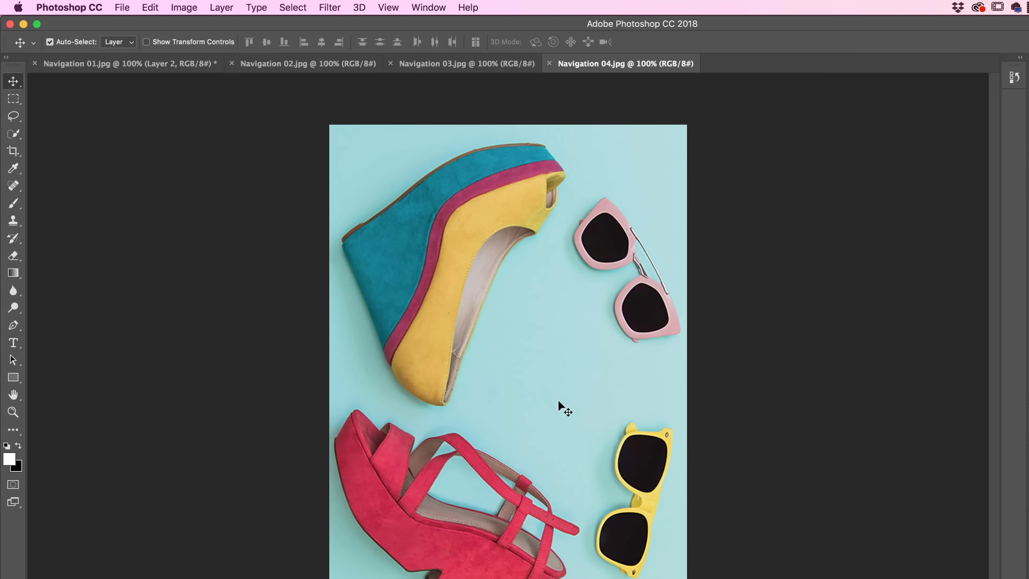
drag(541, 390, 711, 456)
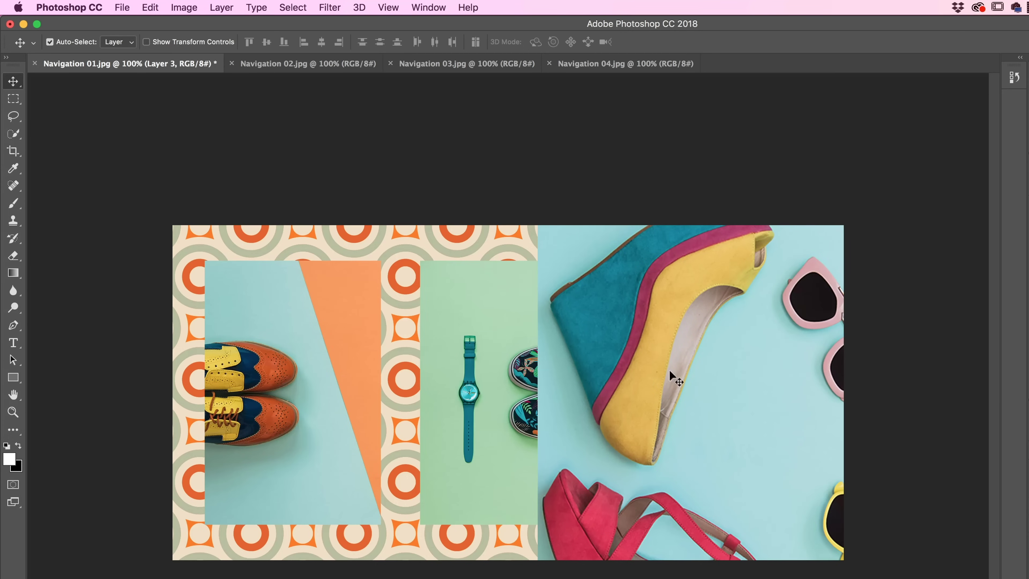
drag(658, 409, 656, 361)
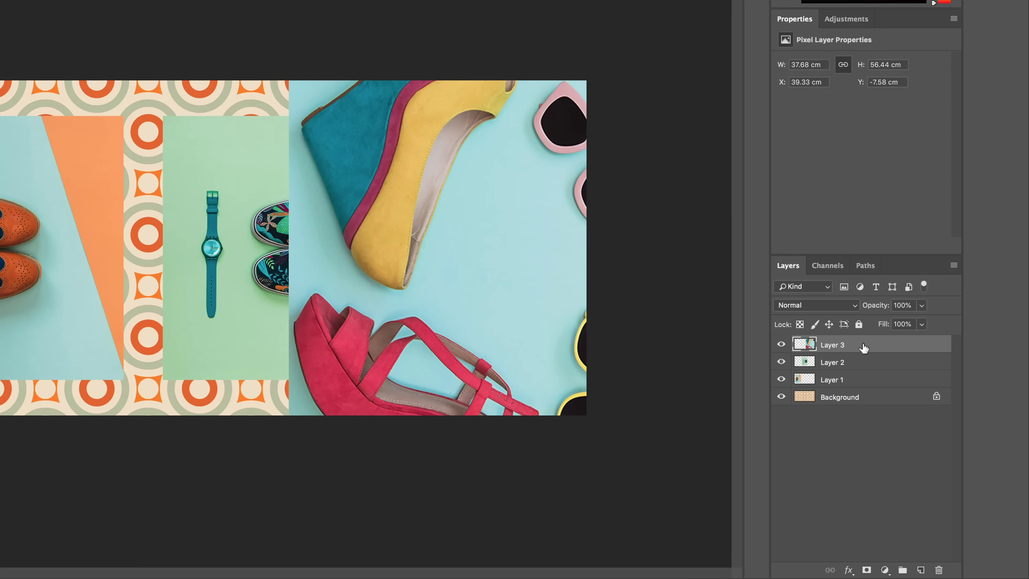
click(781, 345)
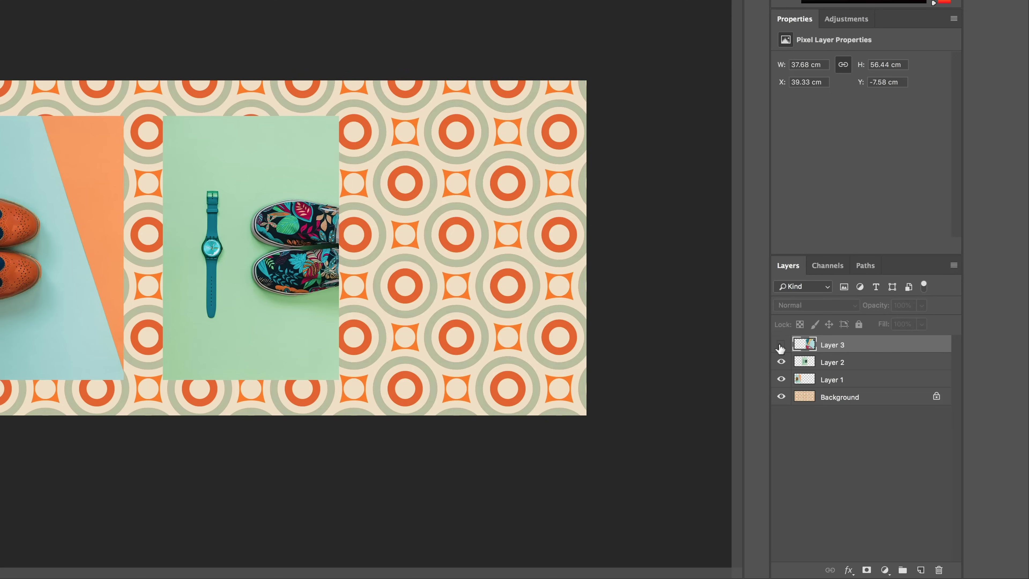
click(782, 344)
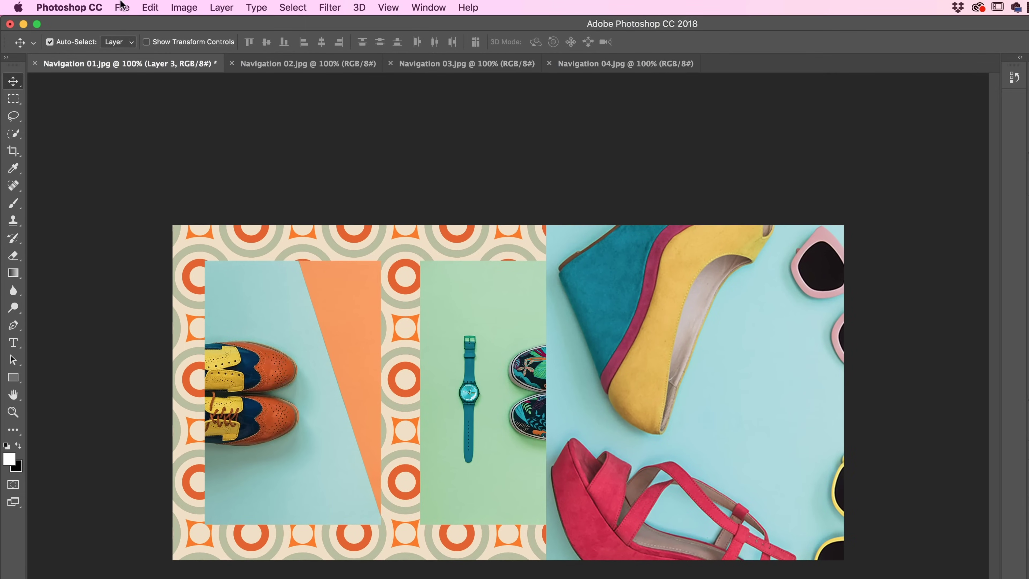
Start scaling the wedge shoes layer and zoom the document out to 50% to view its whole transform frame.
click(148, 7)
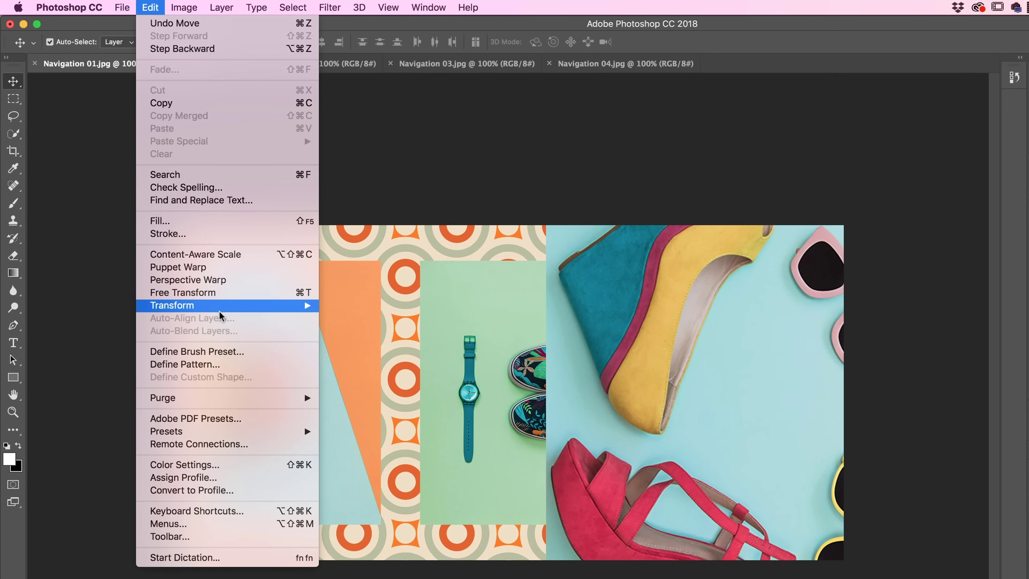
mouse_move(286, 306)
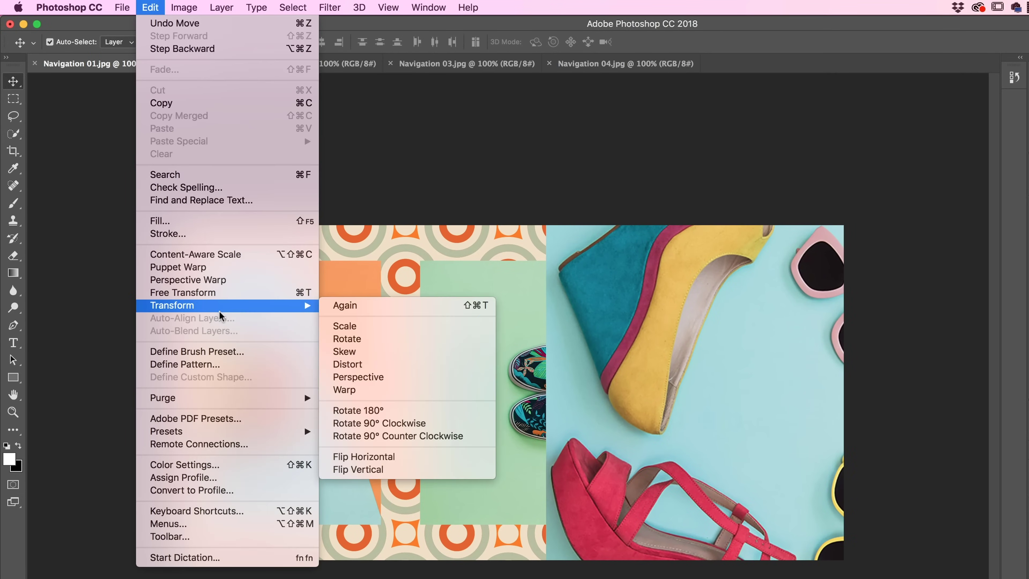
click(365, 328)
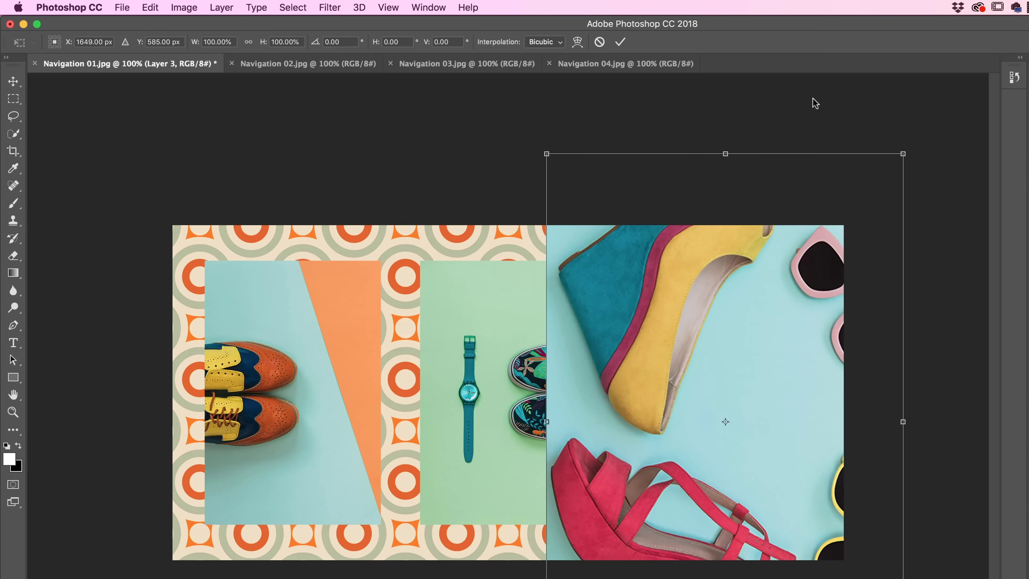
key(super+minus)
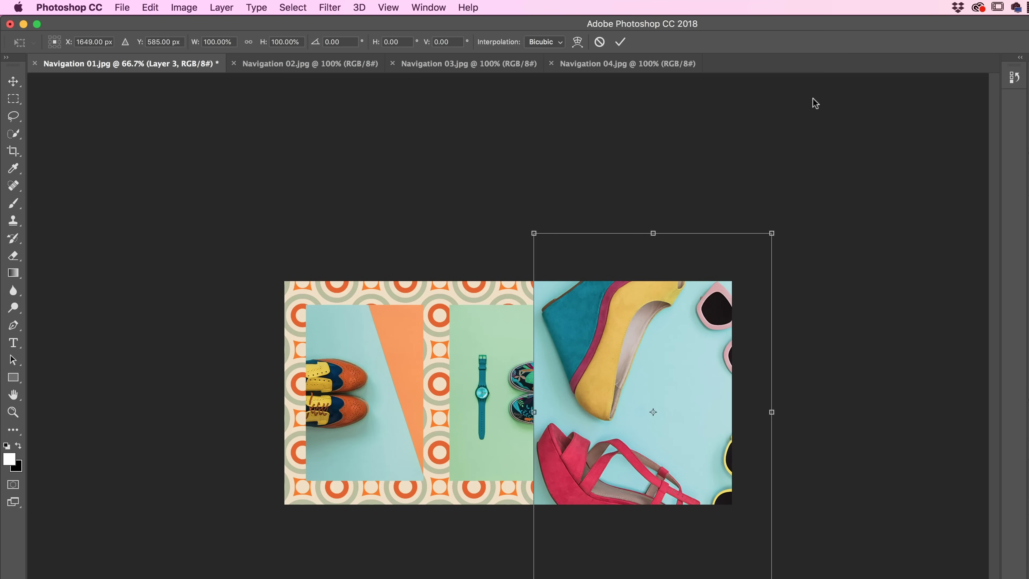
key(super+minus)
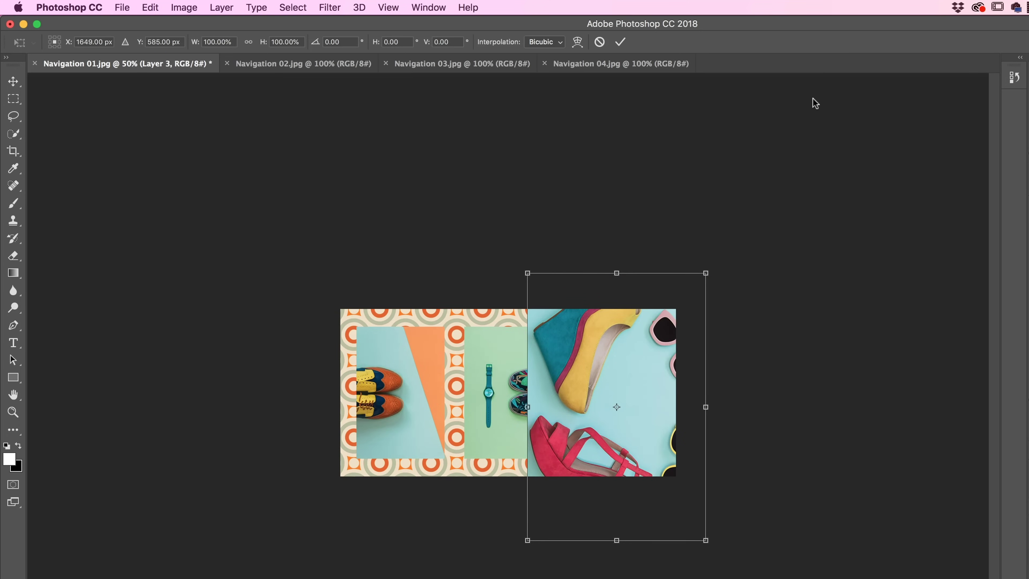
key(super+plus)
key(super+plus)
key(super+plus)
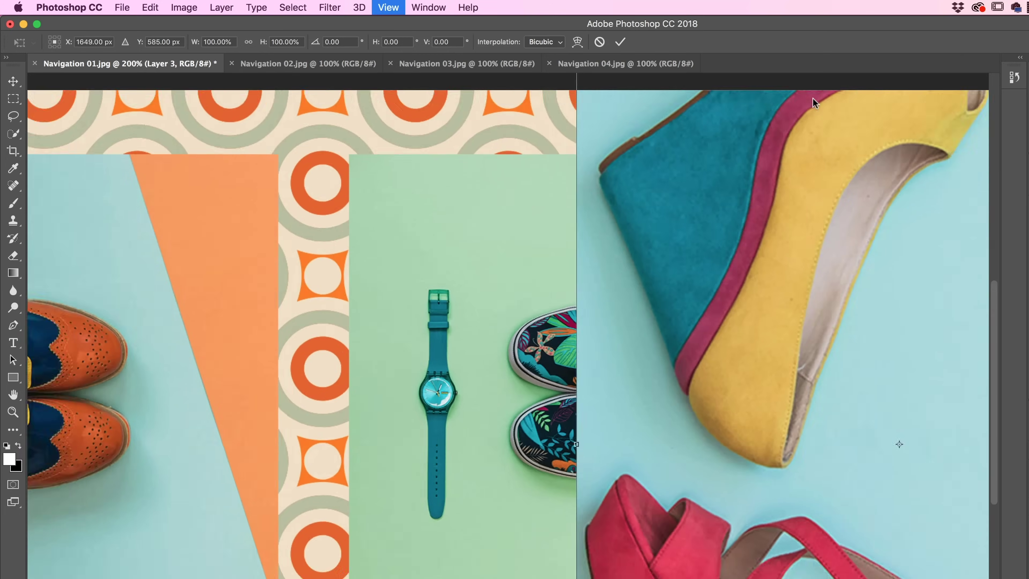
key(super+minus)
key(super+minus)
key(super+minus)
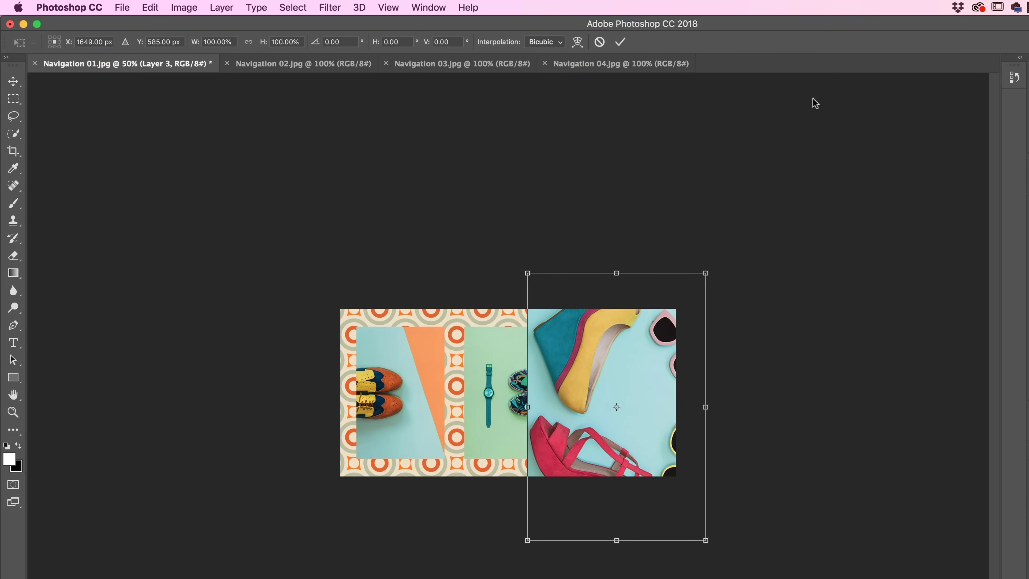
key(super+plus)
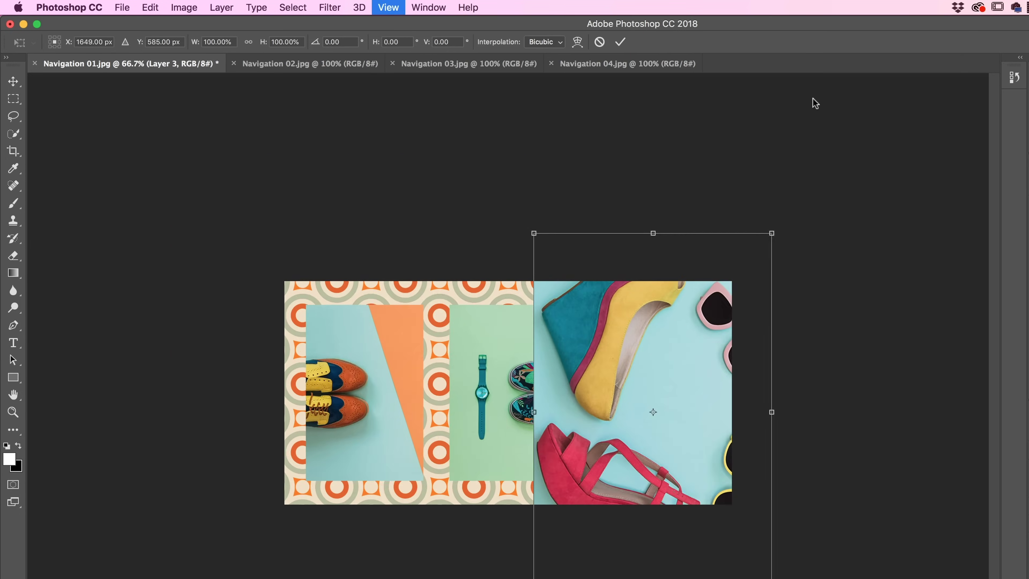
key(super+plus)
key(super+plus)
key(super+minus)
key(super+minus)
key(super+minus)
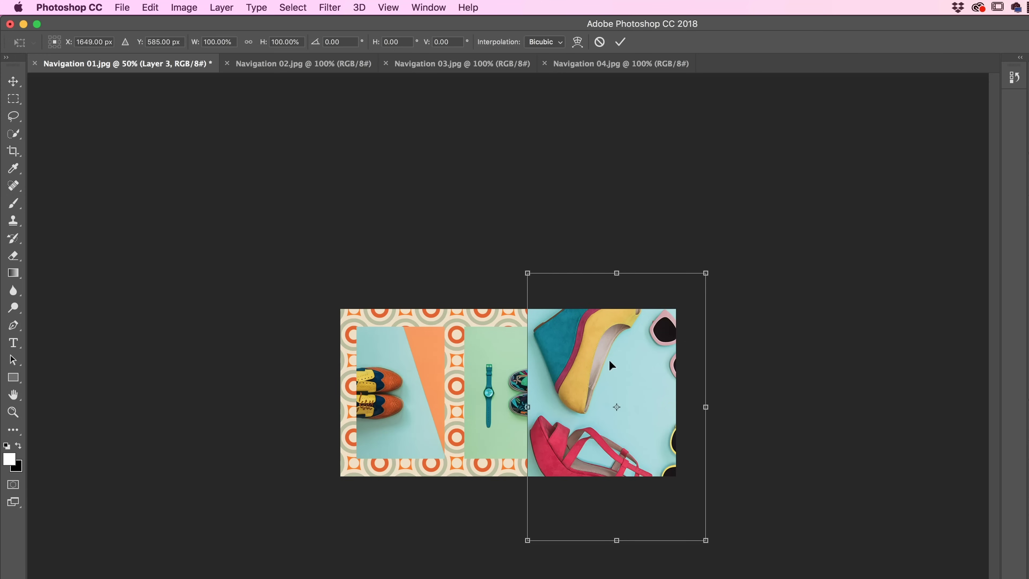
mouse_move(610, 365)
mouse_down()
mouse_move(546, 318)
mouse_move(525, 377)
mouse_move(616, 359)
mouse_up()
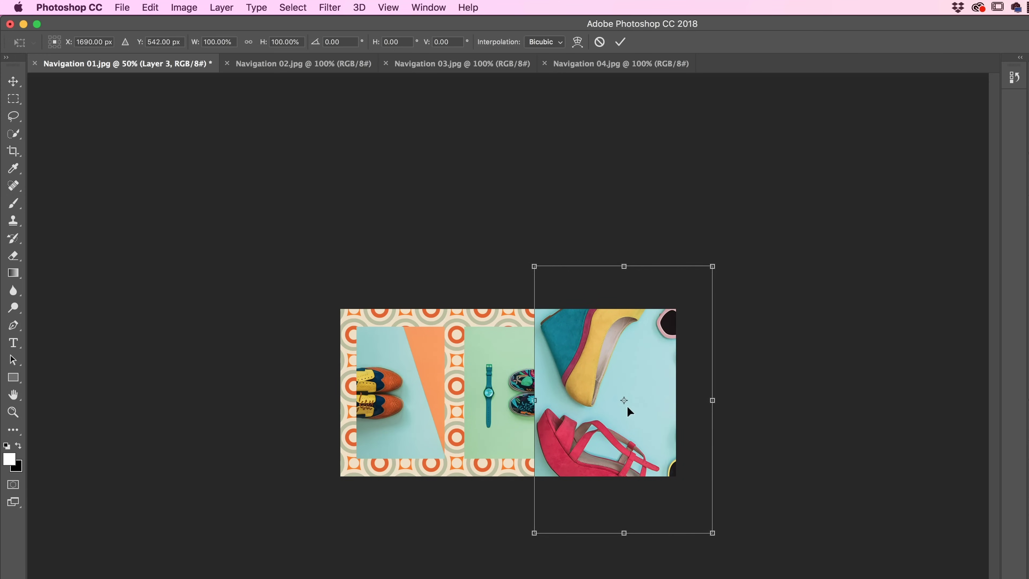
mouse_move(623, 401)
mouse_down()
mouse_move(602, 387)
mouse_move(622, 399)
mouse_up()
drag(592, 340, 622, 377)
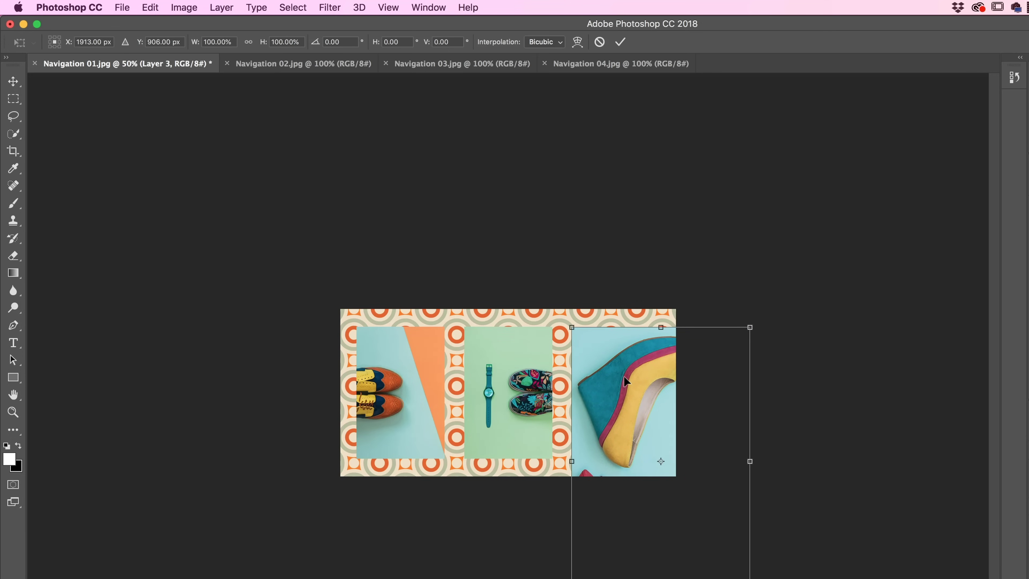
drag(623, 375, 619, 373)
drag(617, 336, 617, 347)
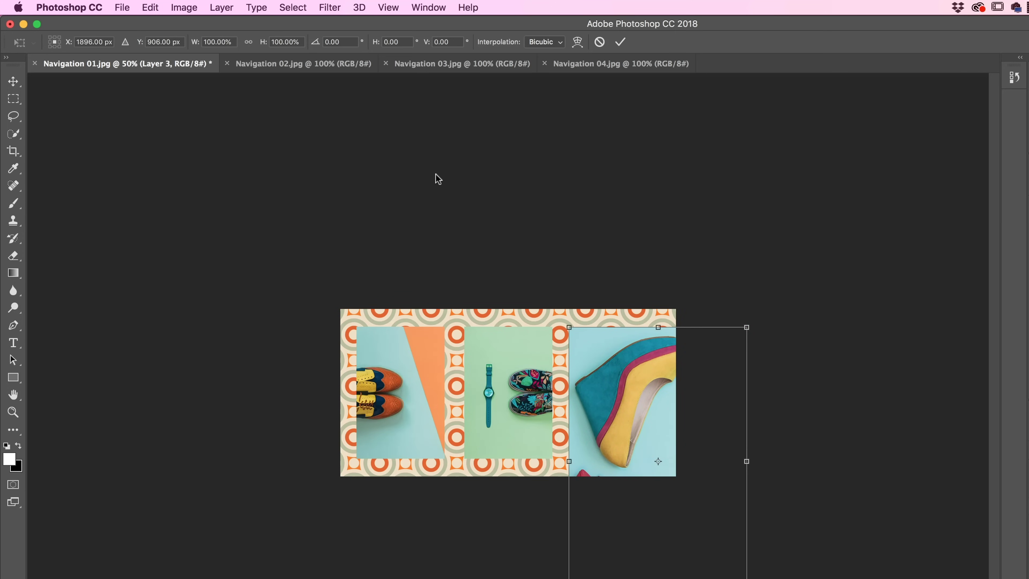
click(384, 6)
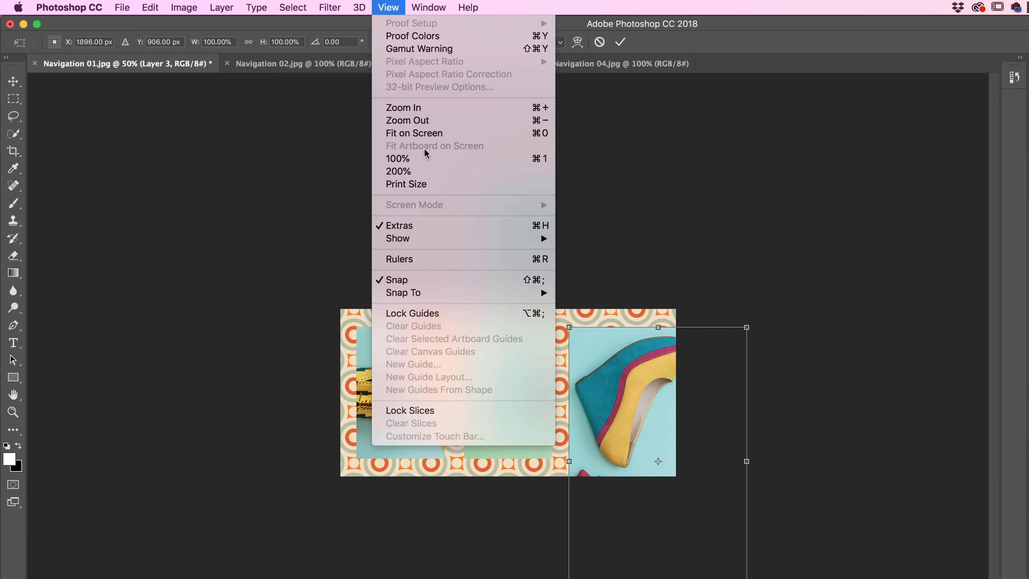
mouse_move(440, 245)
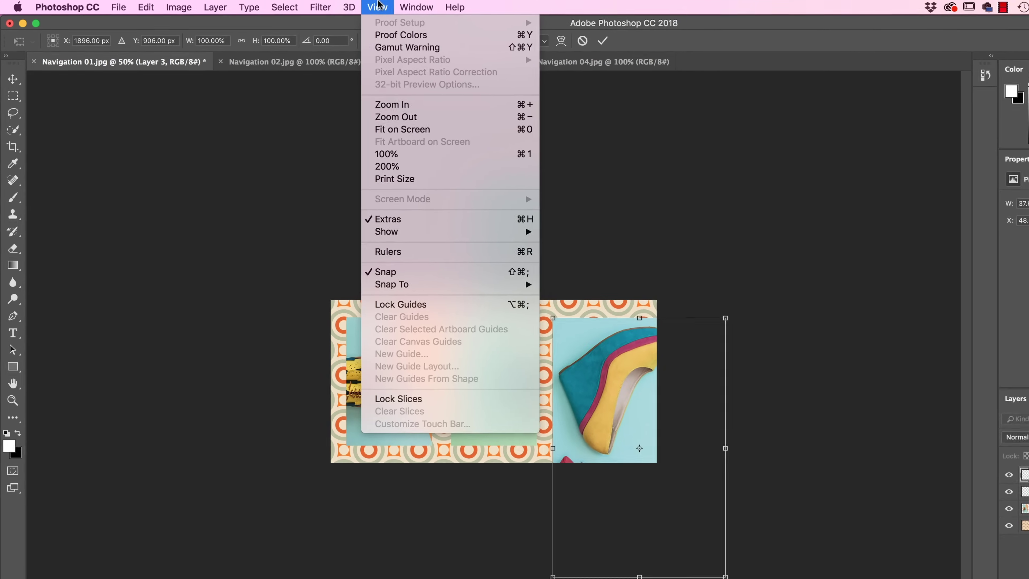
click(379, 5)
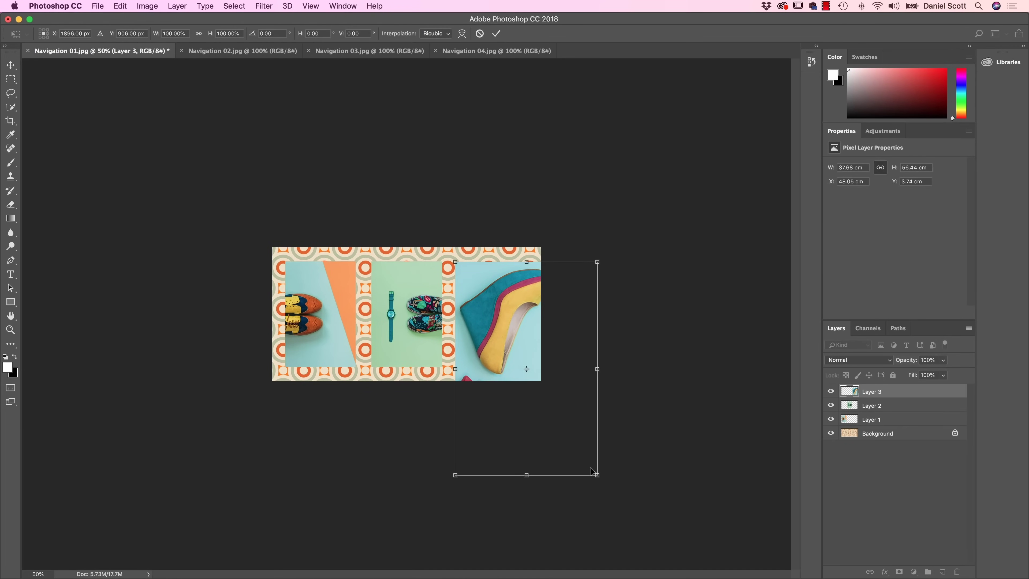
drag(597, 476, 528, 396)
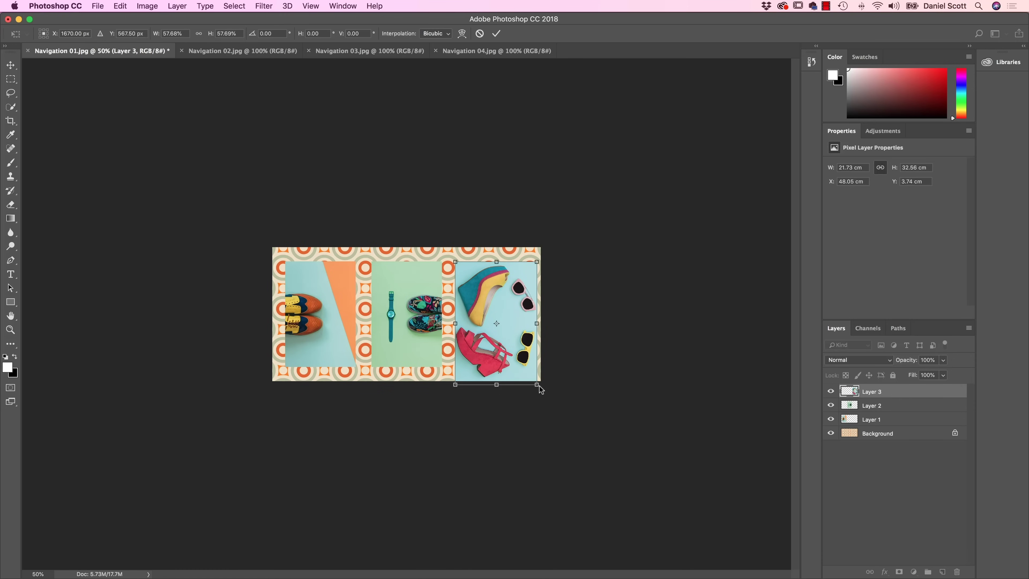
key(Escape)
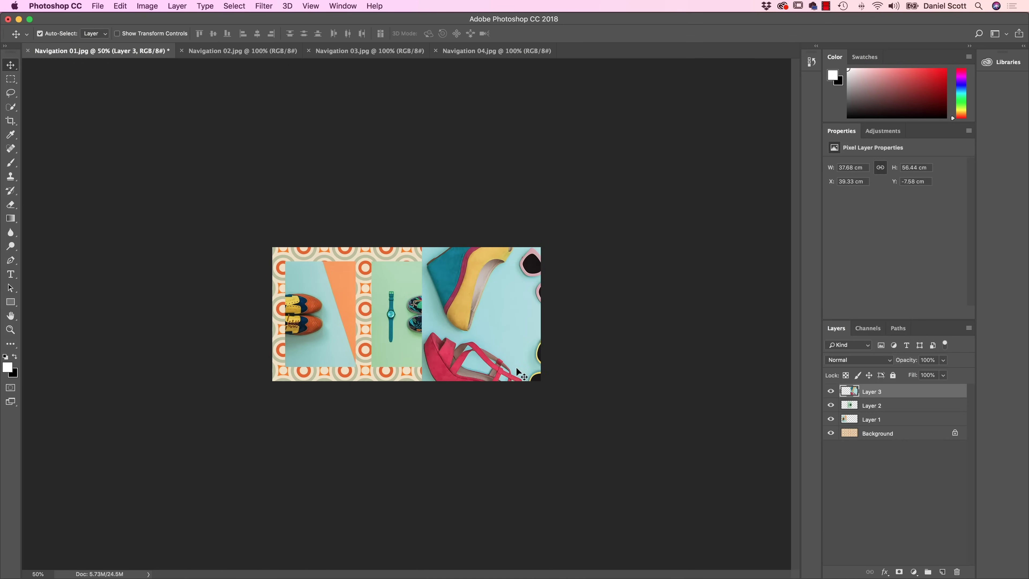
Move the wedge shoes layer to the right of the floral shoes image and scale it proportionally to about 49.5% to match the other images.
drag(504, 300, 543, 337)
click(122, 6)
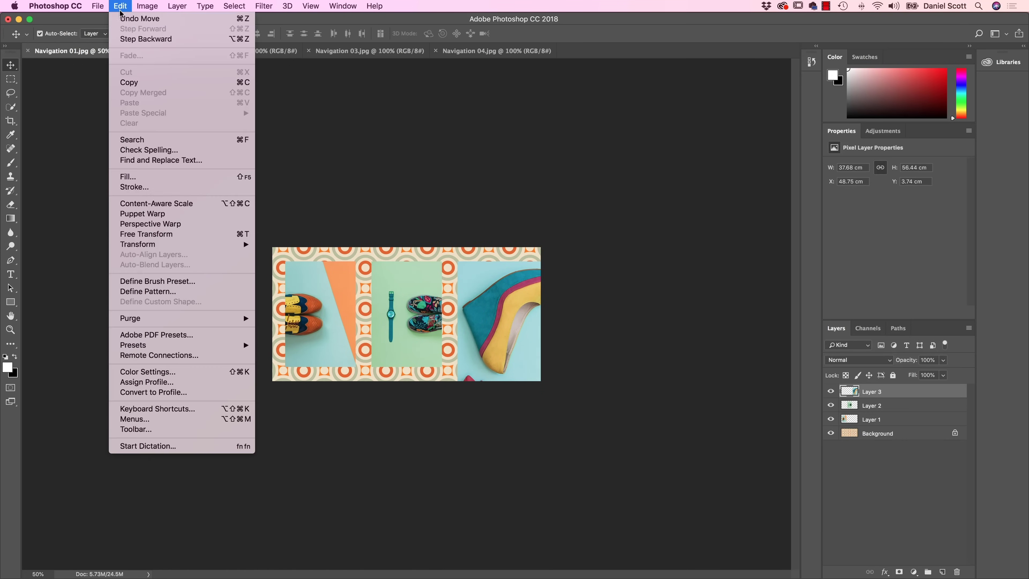
mouse_move(184, 244)
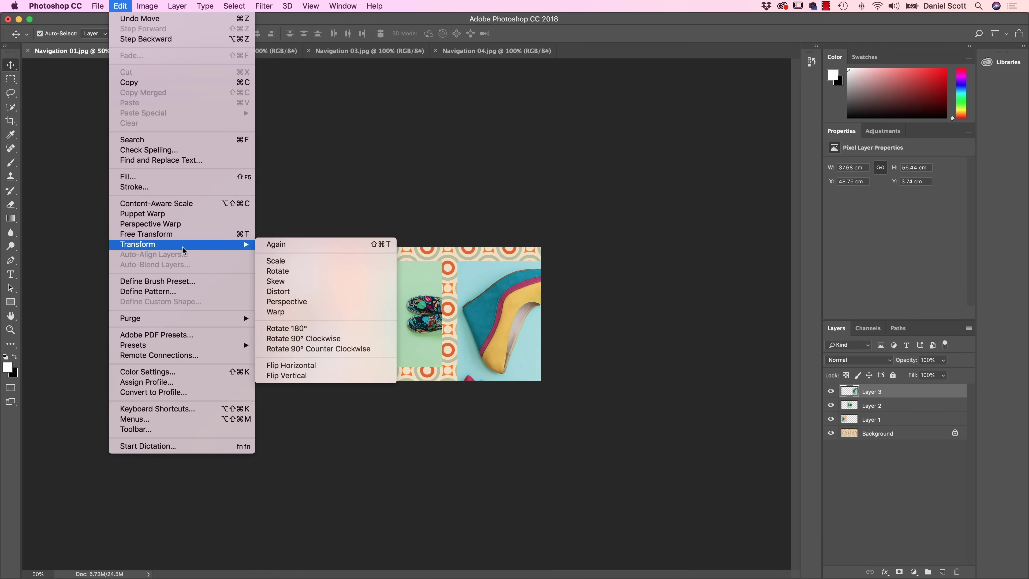
click(309, 261)
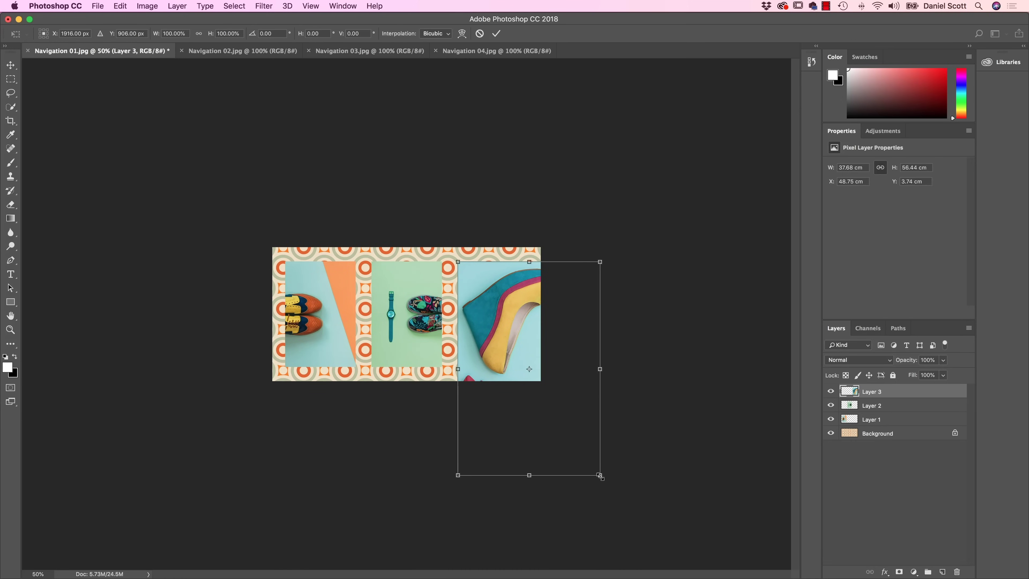
drag(601, 477, 517, 371)
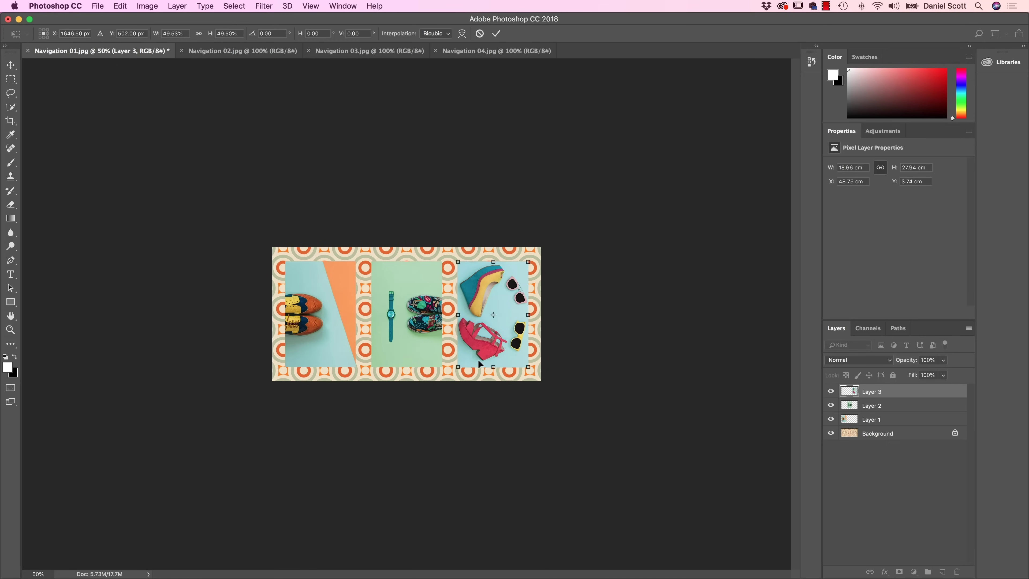
click(185, 6)
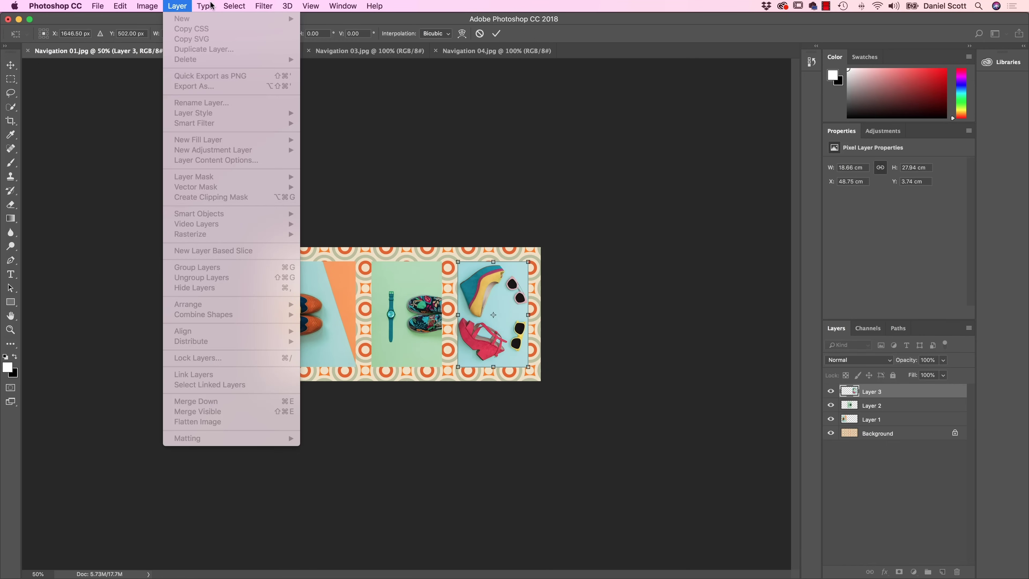
mouse_move(224, 5)
click(294, 5)
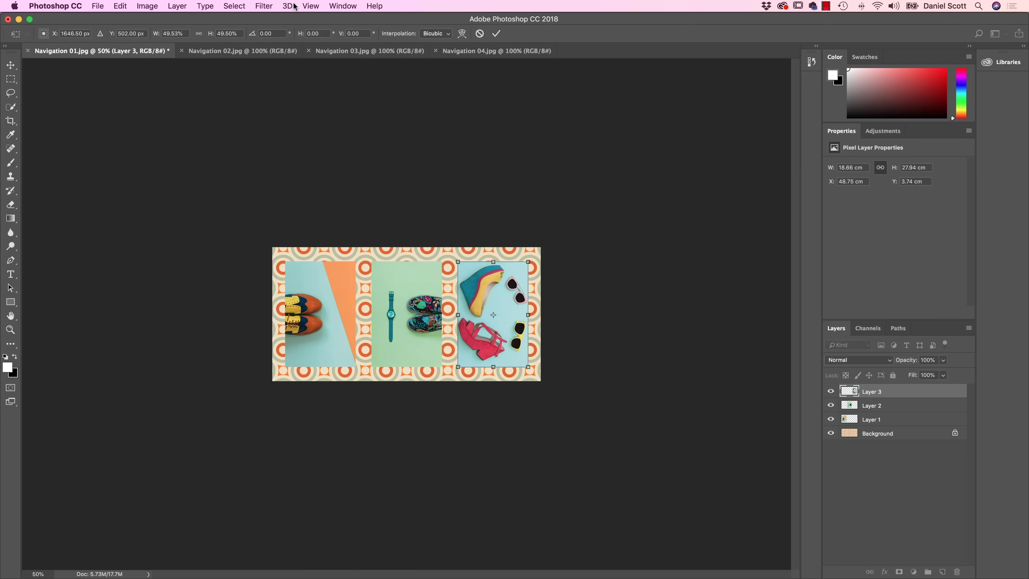
key(Return)
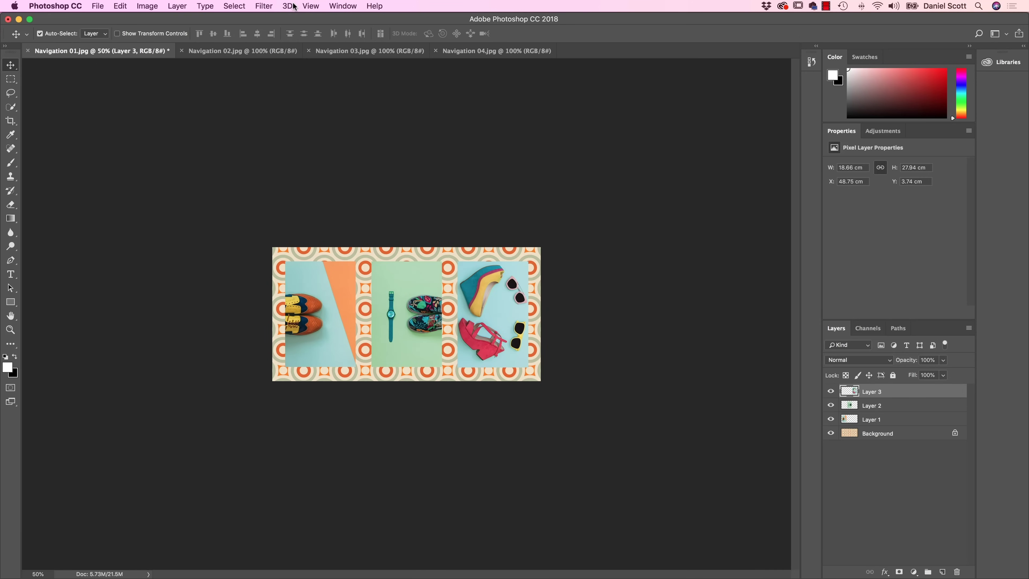
Examine the combined images at 100% and then up close at 400%, from the watch across to the wedge shoes.
key(super+1)
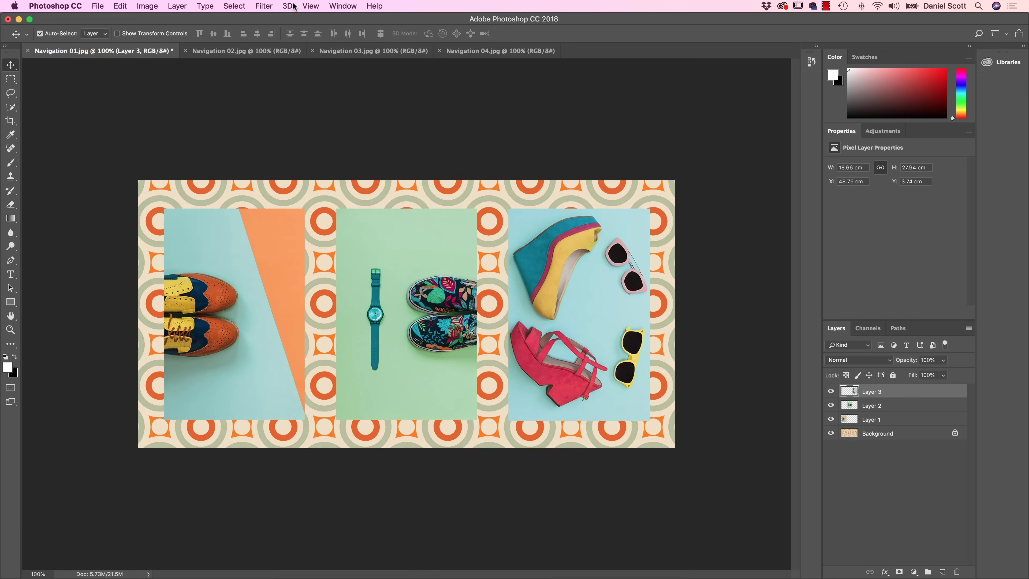
key(super+plus)
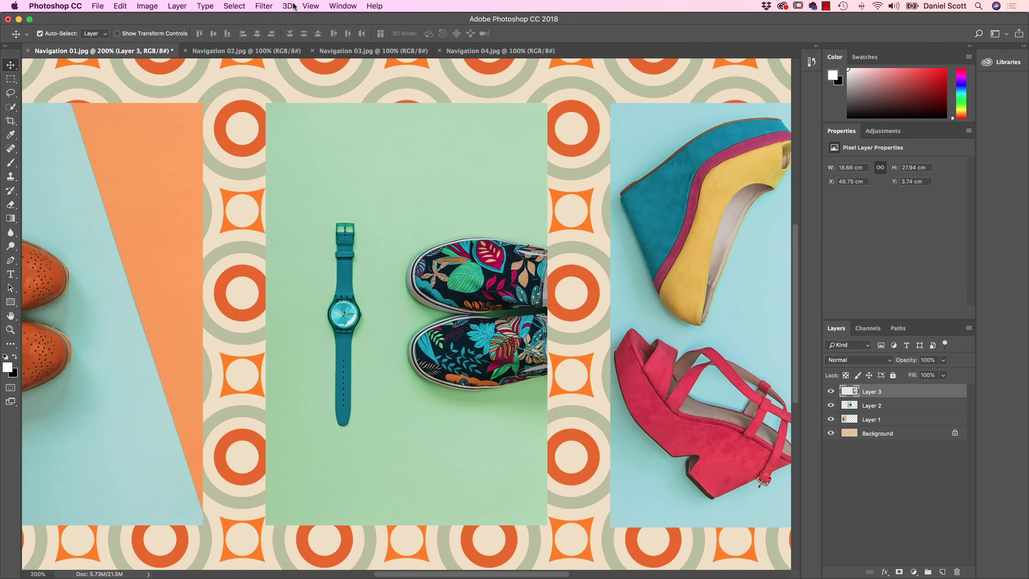
key(super+plus)
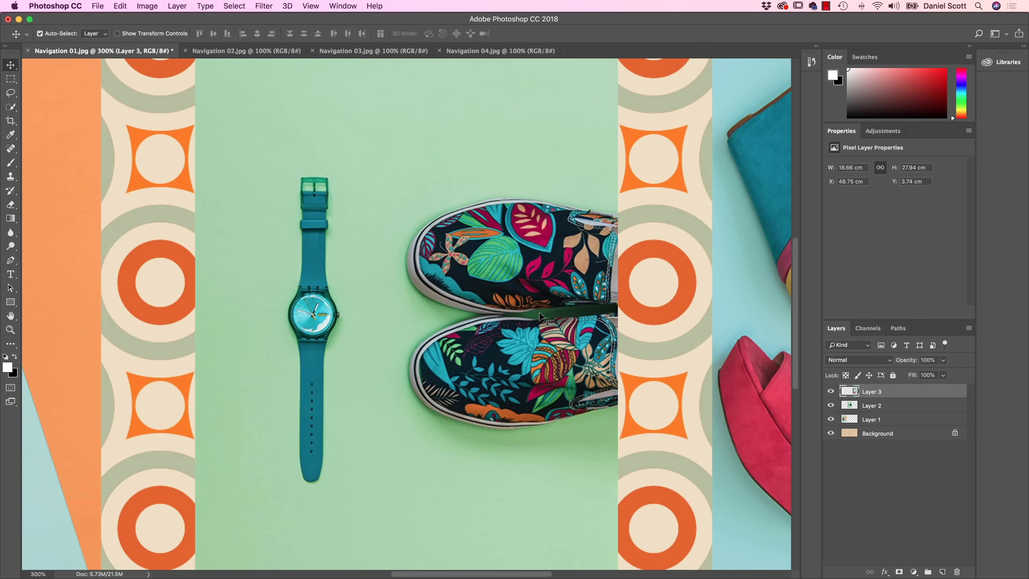
key(super+plus)
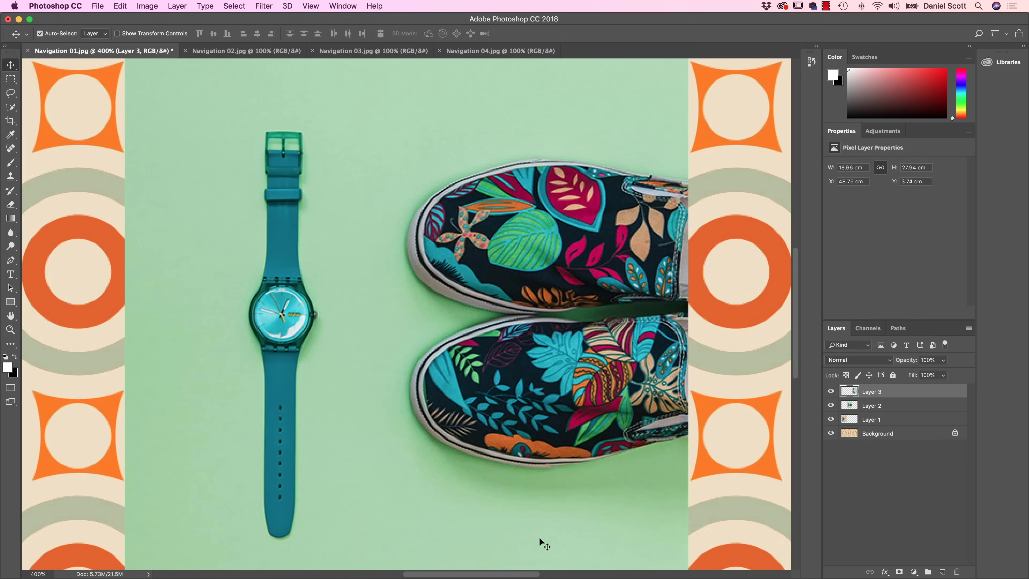
drag(529, 575, 610, 578)
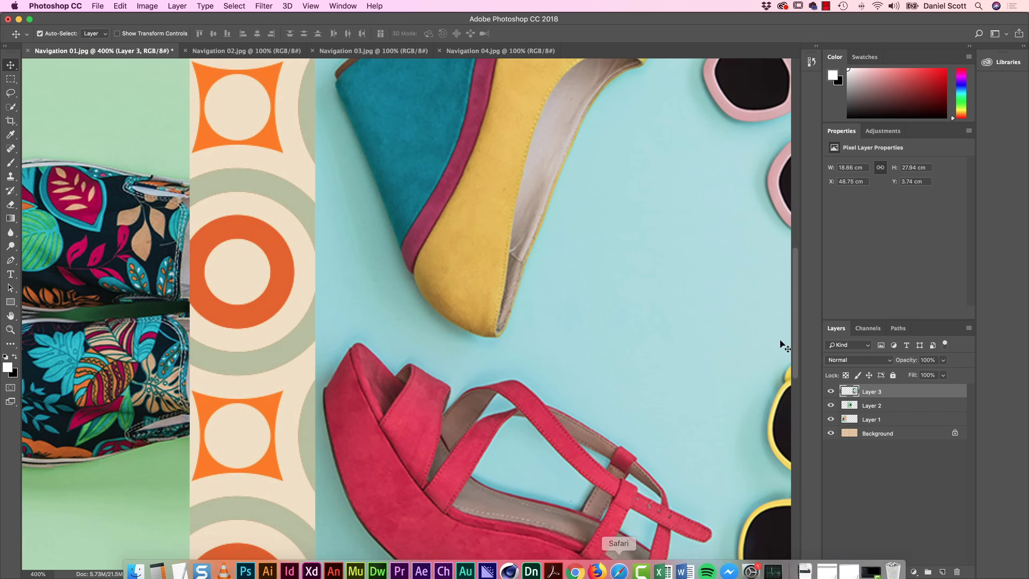
drag(795, 348, 795, 321)
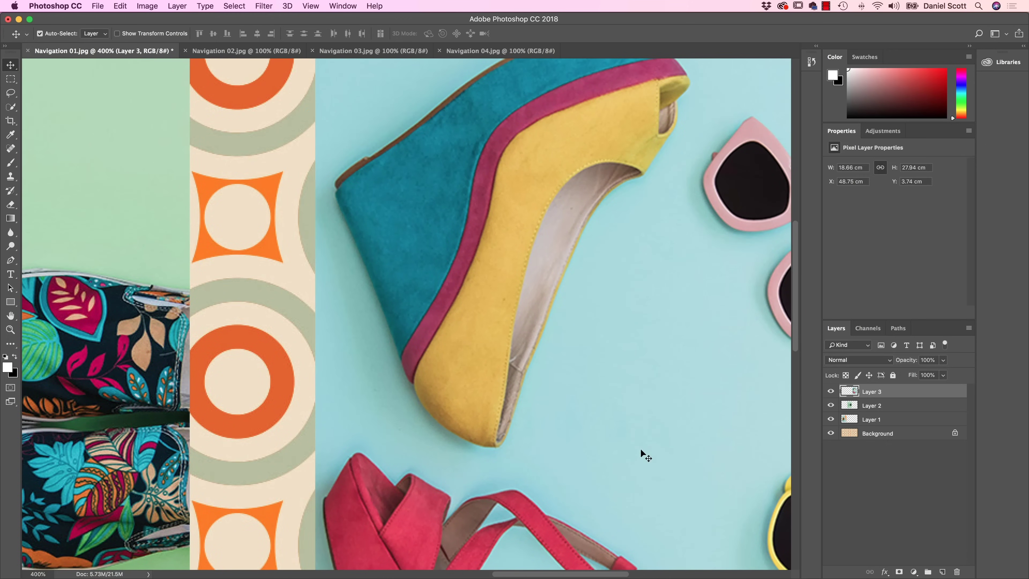
Examine the wedge shoes, sunglasses and floral shoes up close at 400%, moving the view in several directions.
drag(616, 575, 606, 575)
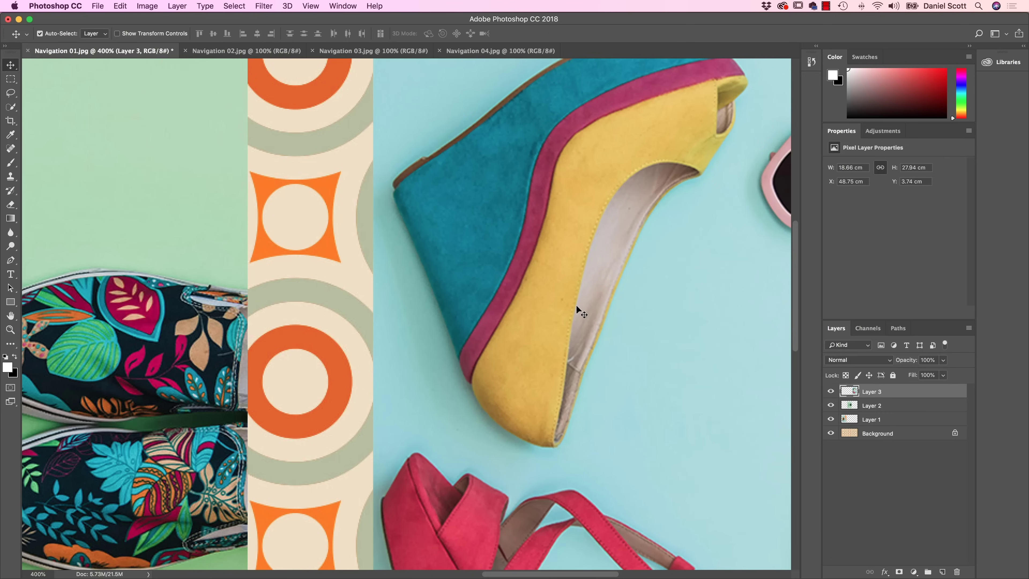
key(space)
key(space)
drag(625, 267, 466, 244)
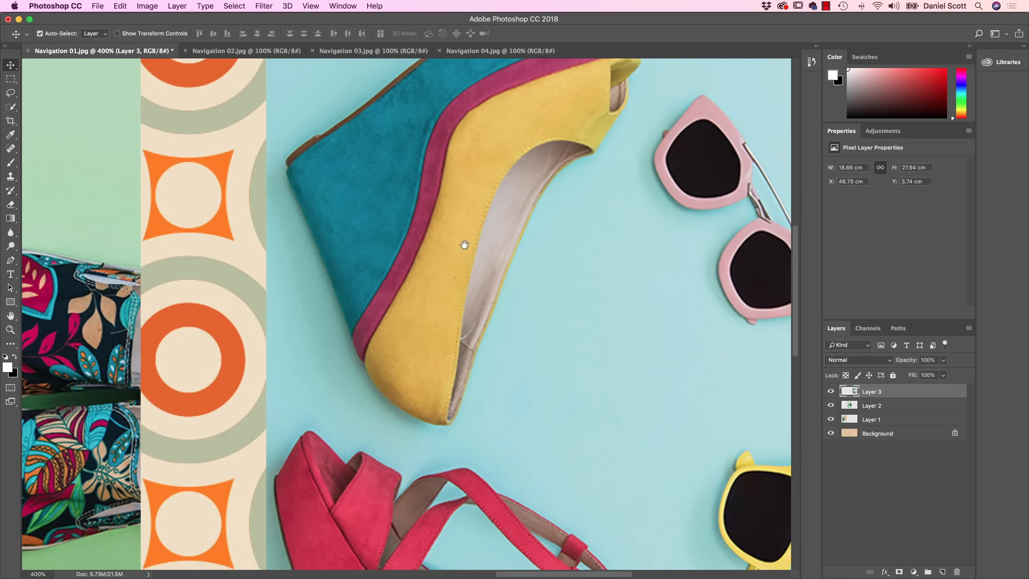
drag(658, 250, 454, 264)
drag(366, 268, 721, 307)
drag(403, 293, 587, 255)
drag(496, 414, 444, 295)
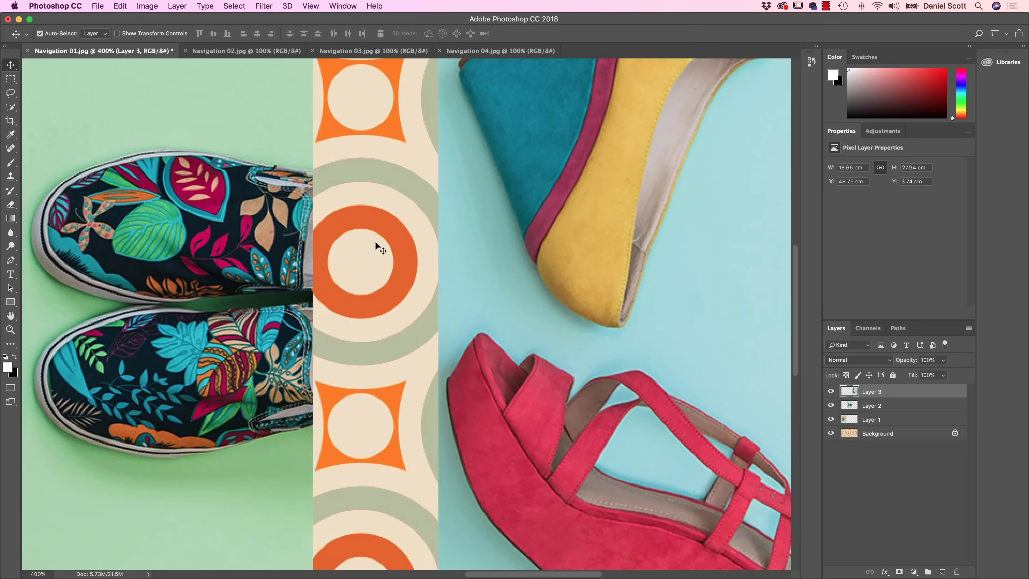
Copy the brogue shoes image from Navigation 02.jpg into Navigation 01.jpg as another layer over the floral and wedge shoes.
click(260, 51)
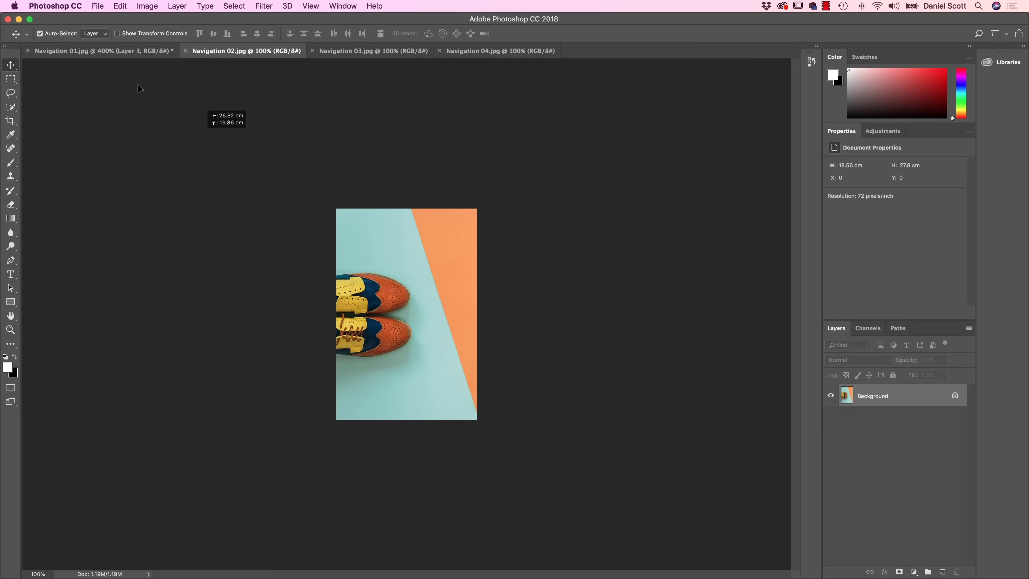
click(98, 51)
key(super+v)
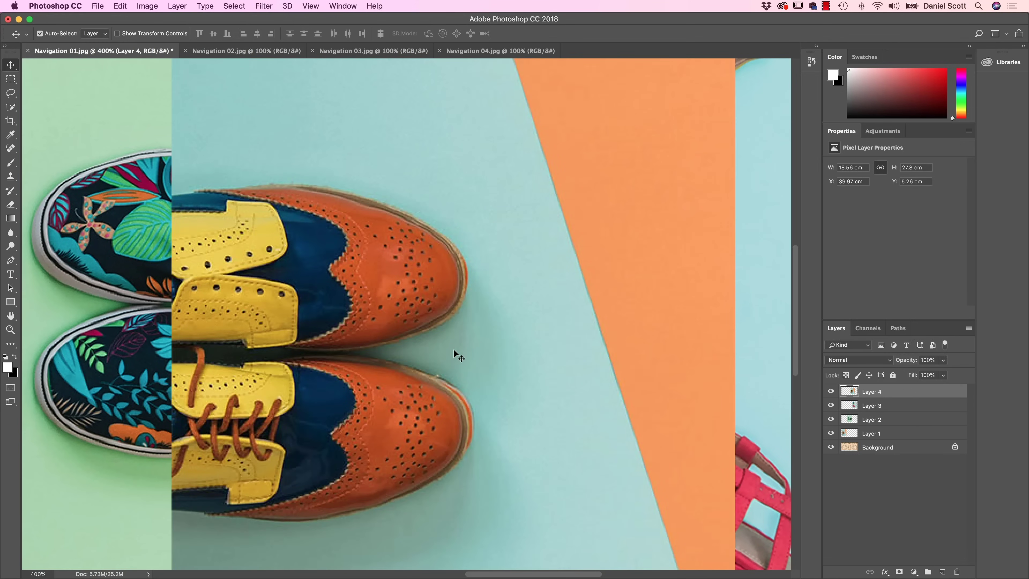
Start scaling the new brogue shoes layer, zoom out to 100% to view its whole frame, and leave the transform.
click(120, 5)
mouse_move(175, 245)
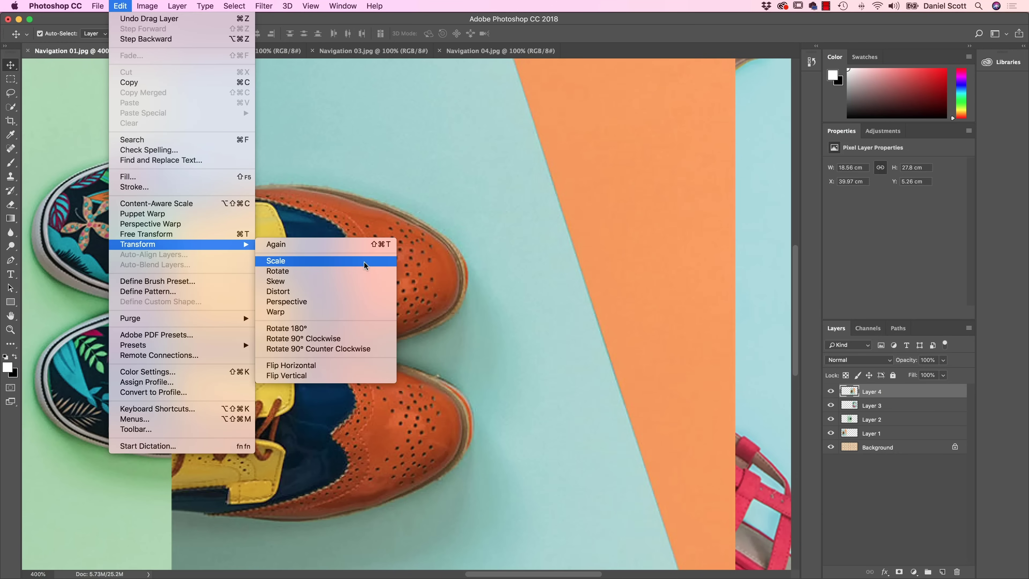
click(363, 262)
key(super+minus)
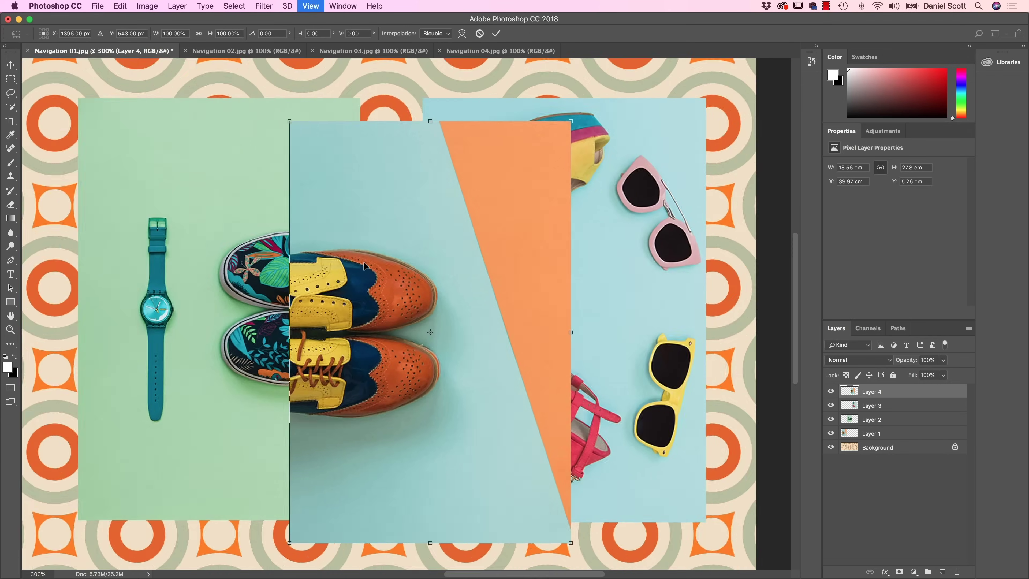
key(super+minus)
key(super+minus)
key(Return)
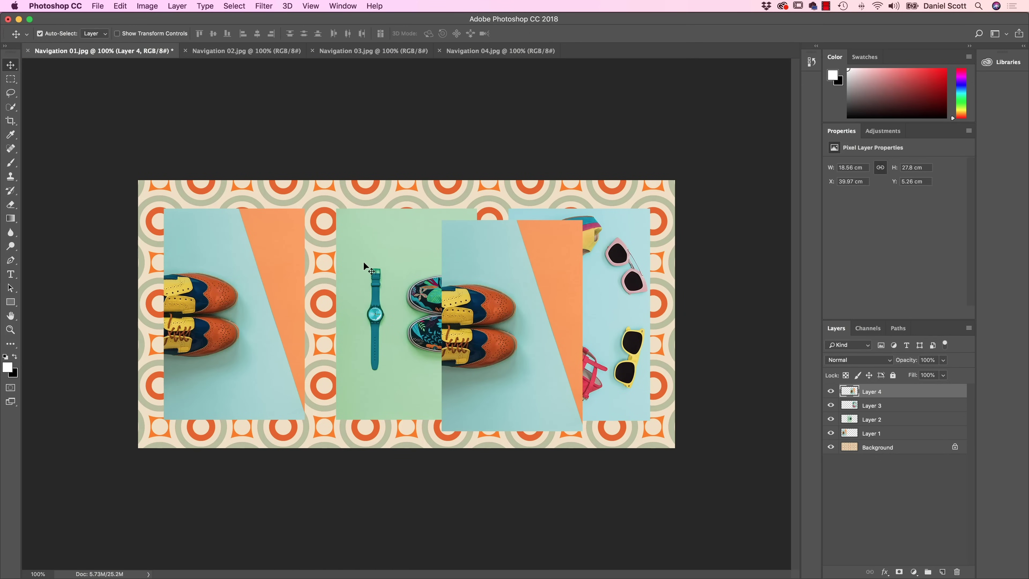
Zoom in to 300% on the watch and brogue shoes and examine that part of the document.
key(super+plus)
key(super+plus)
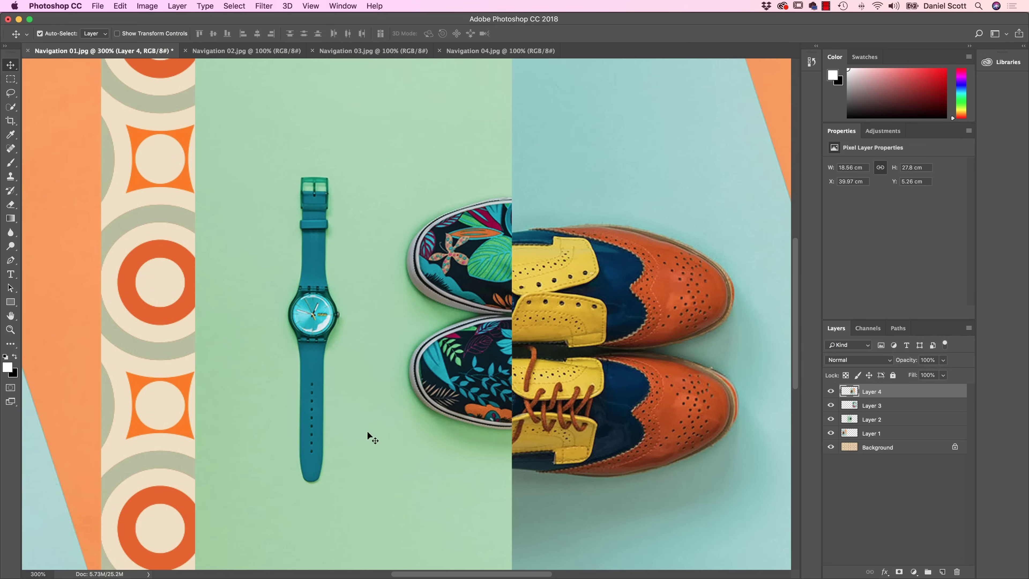
drag(525, 300, 541, 266)
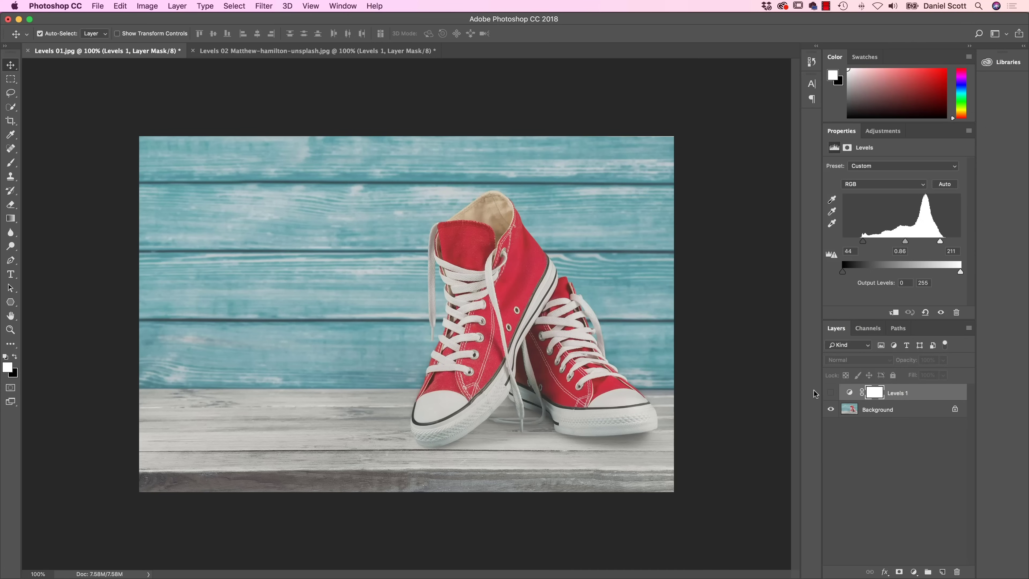
Compare the Levels 01.jpg and Levels 02 images with and without their Levels adjustment layers.
click(831, 393)
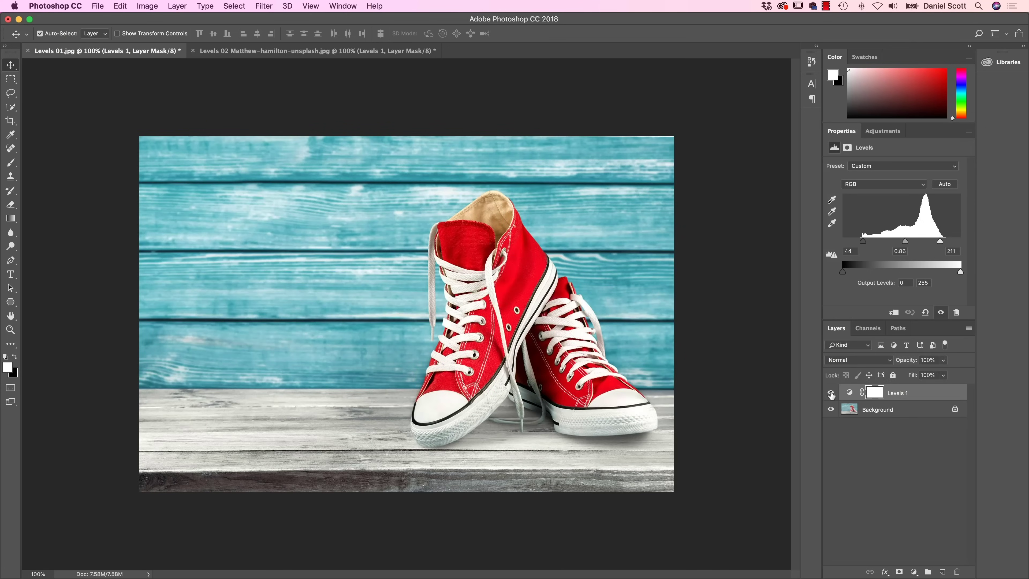
click(227, 51)
click(831, 395)
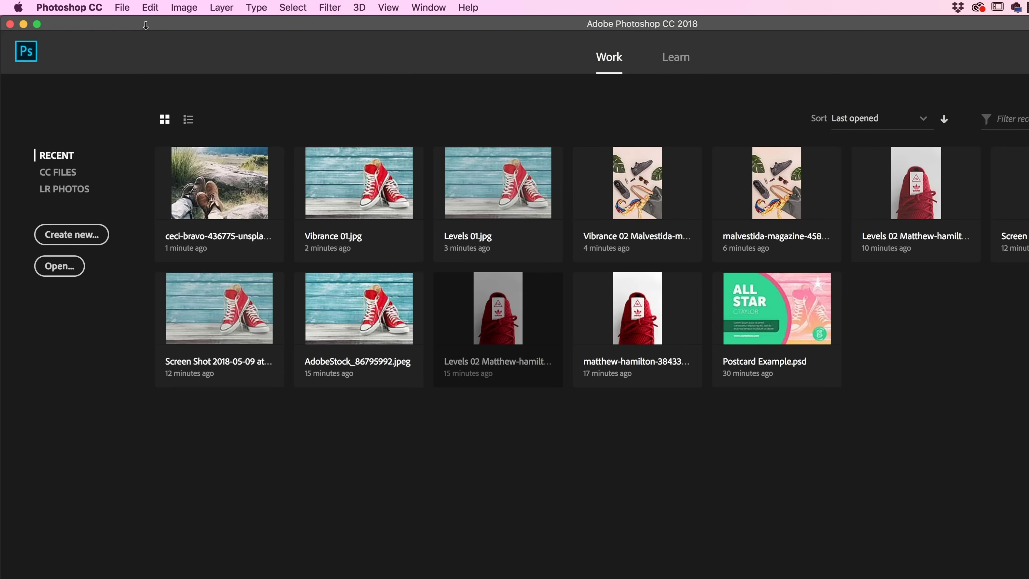
Open Levels 01.jpg from the 02 Color folder inside Exercise Files.
click(124, 8)
click(141, 37)
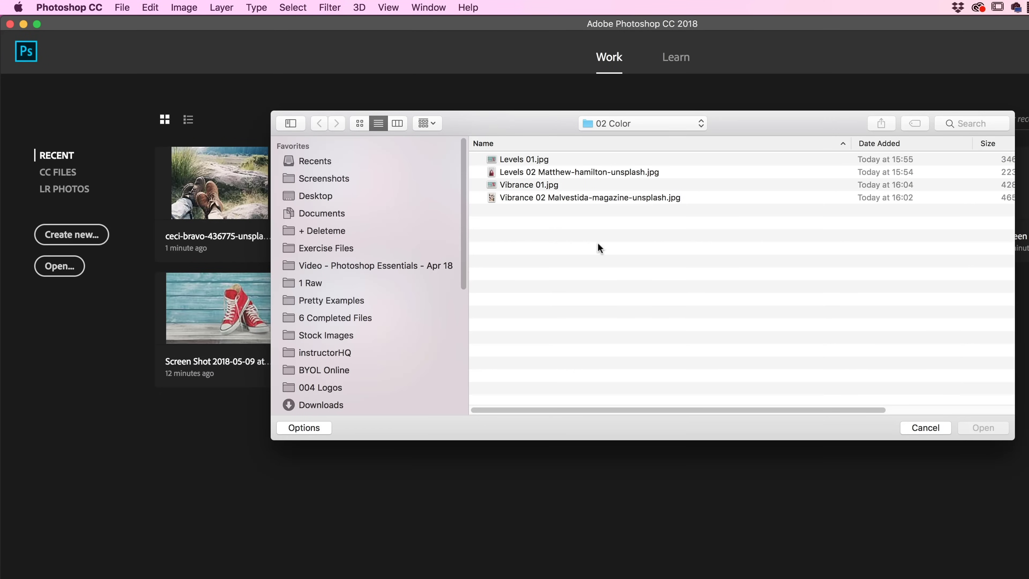
click(608, 124)
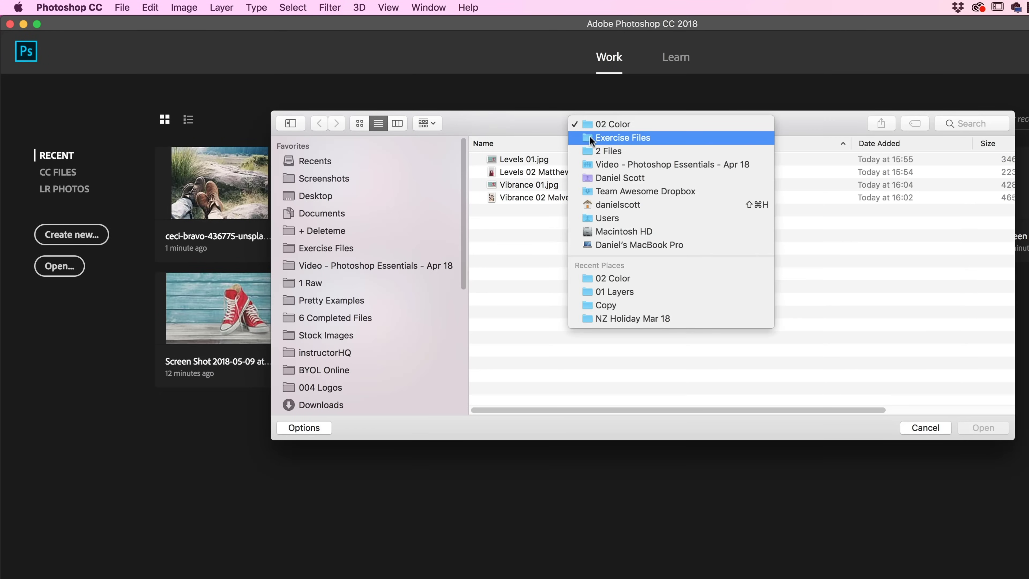
click(630, 137)
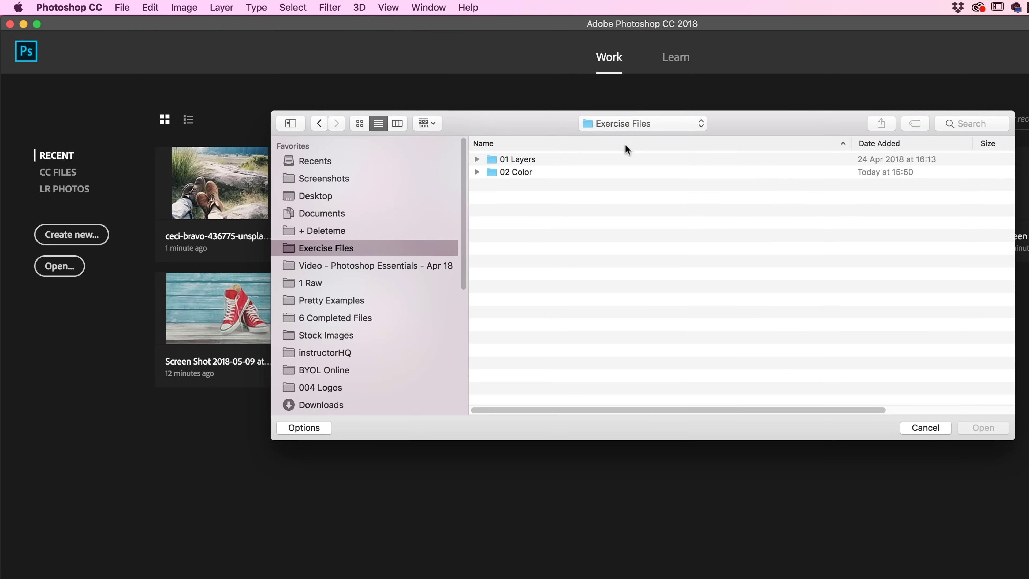
click(514, 174)
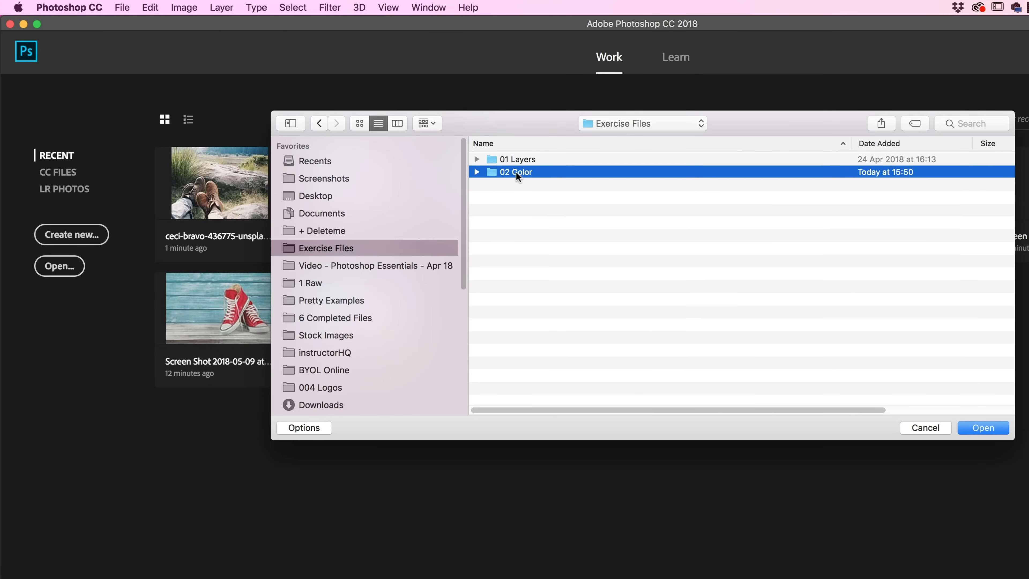
double_click(492, 172)
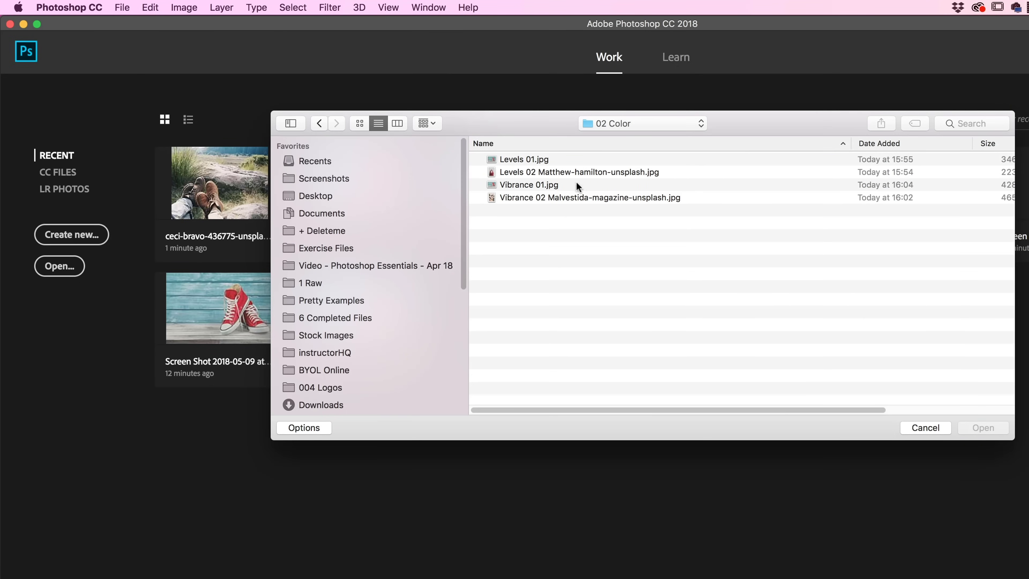
click(524, 158)
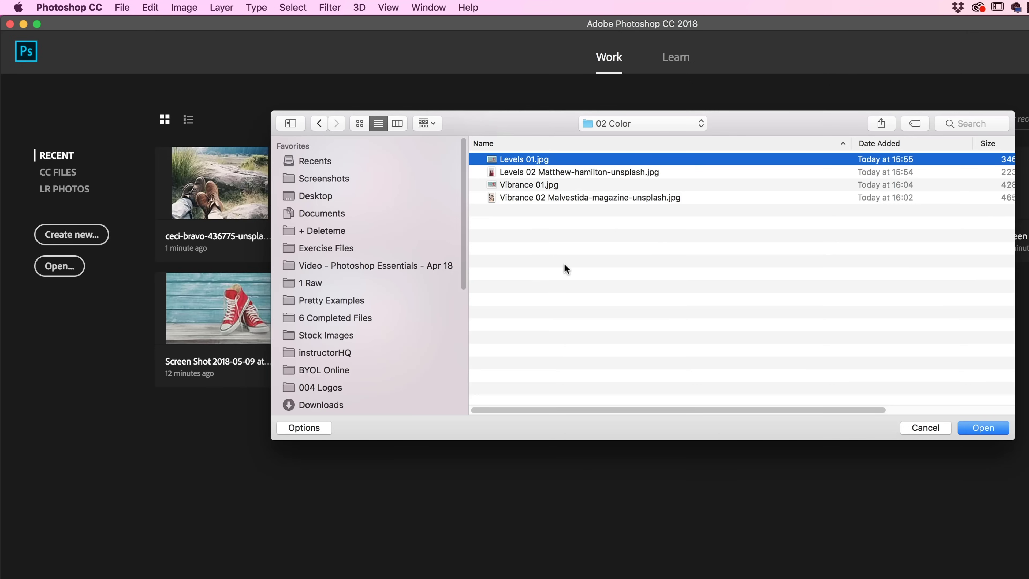
click(972, 427)
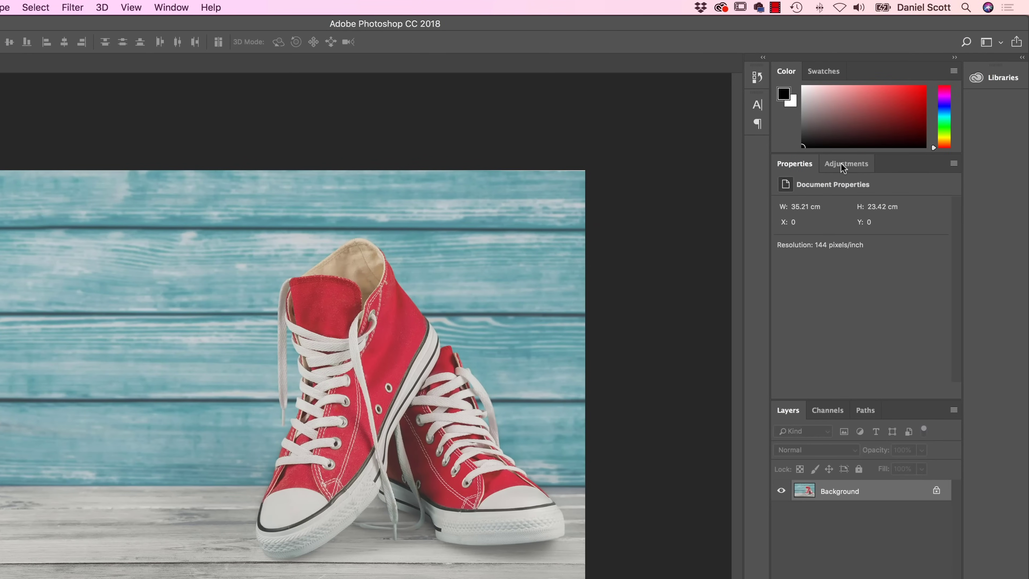
Add a Levels adjustment layer above the red sneakers photo's background.
click(843, 166)
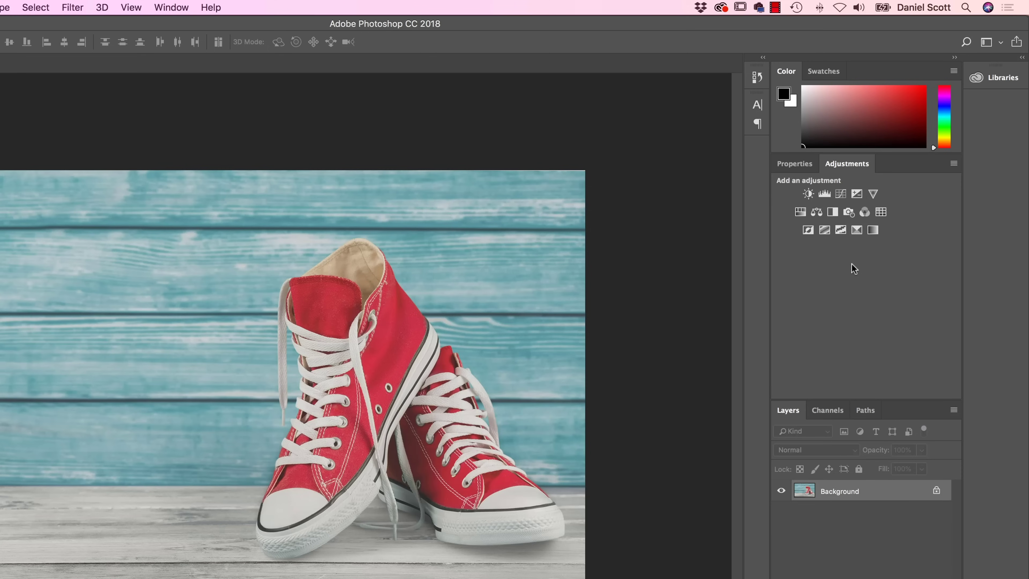
click(171, 7)
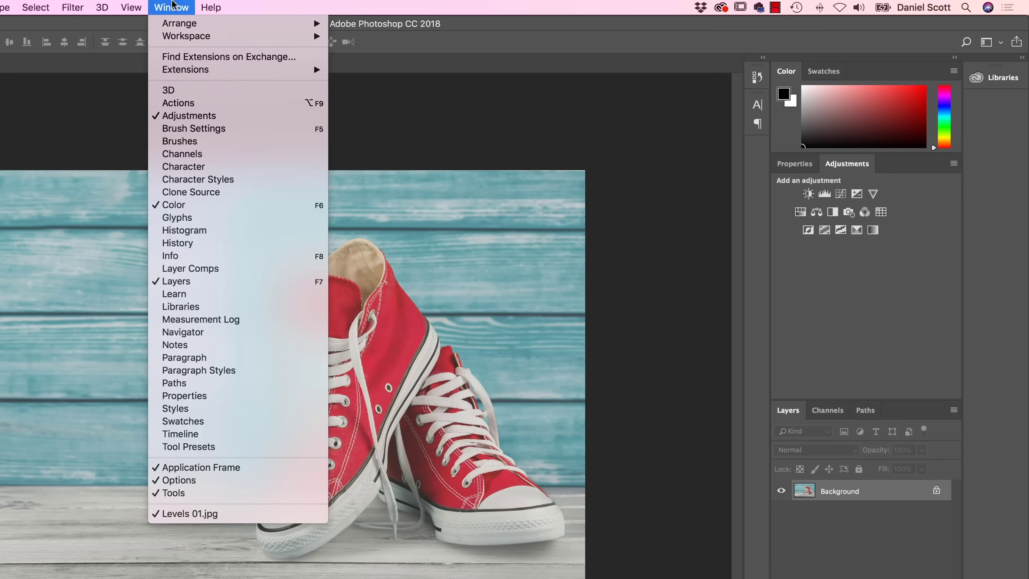
click(174, 6)
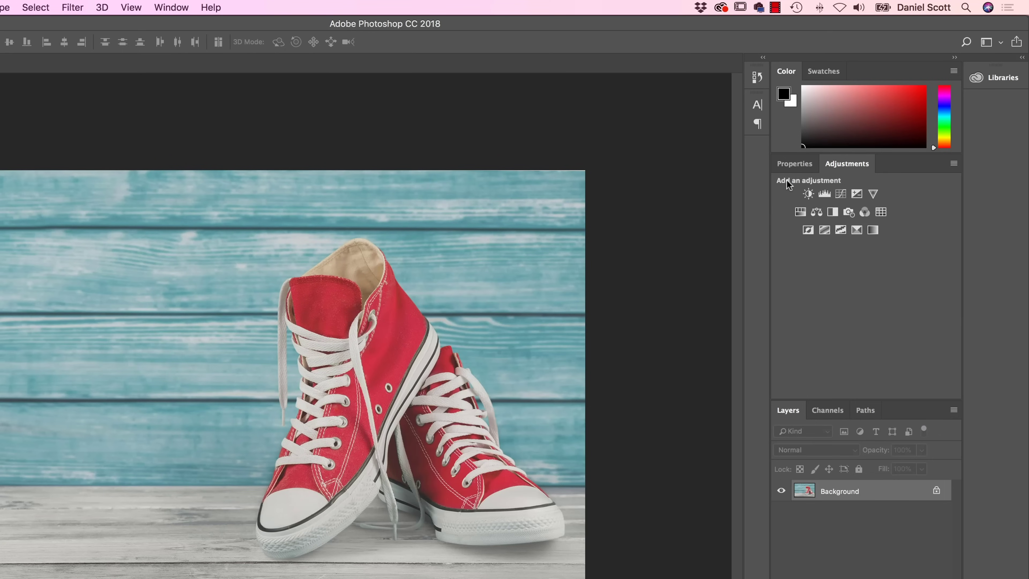
click(825, 195)
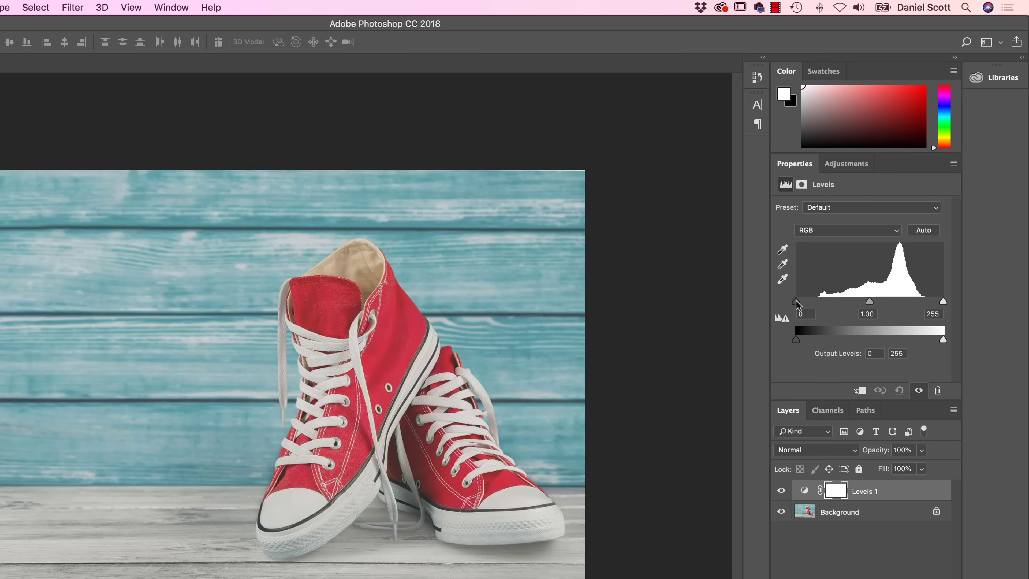
Set the Levels shadow input to 44 and toggle the adjustment layer's visibility to compare the result.
drag(795, 302, 820, 300)
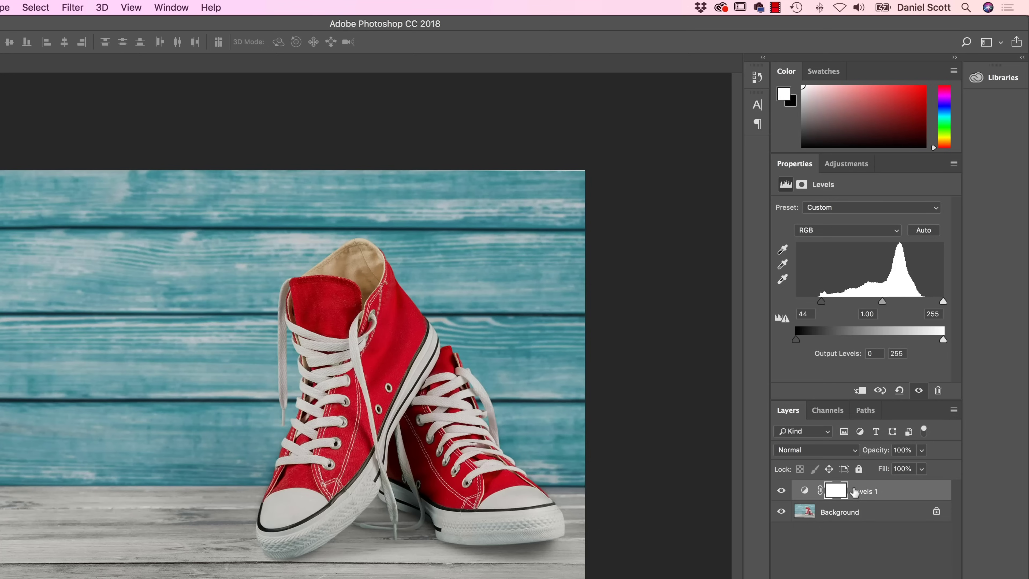
click(781, 491)
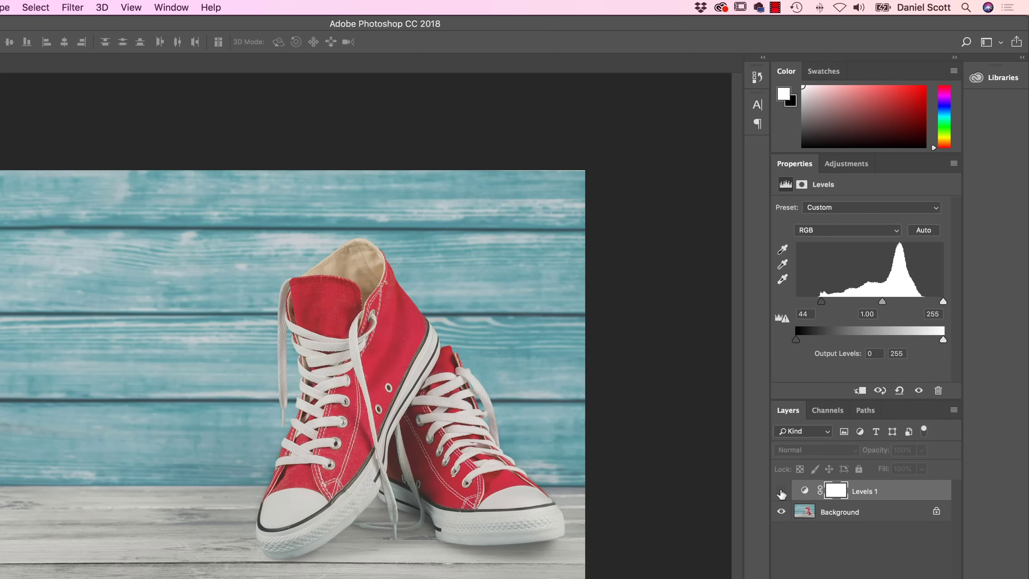
click(781, 491)
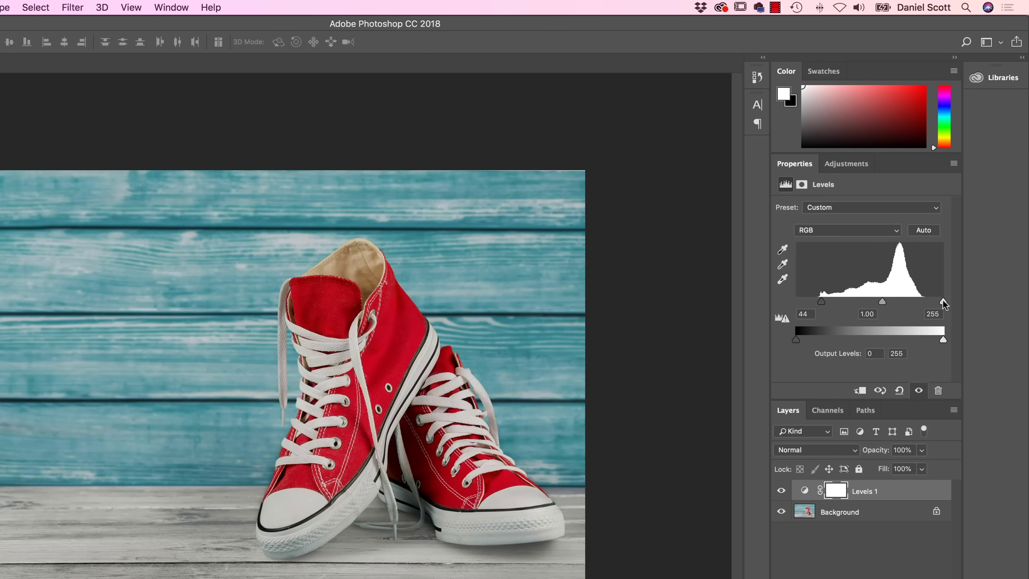
Set the Levels highlight input to 211 and the midtone input to 0.86.
drag(941, 300, 911, 304)
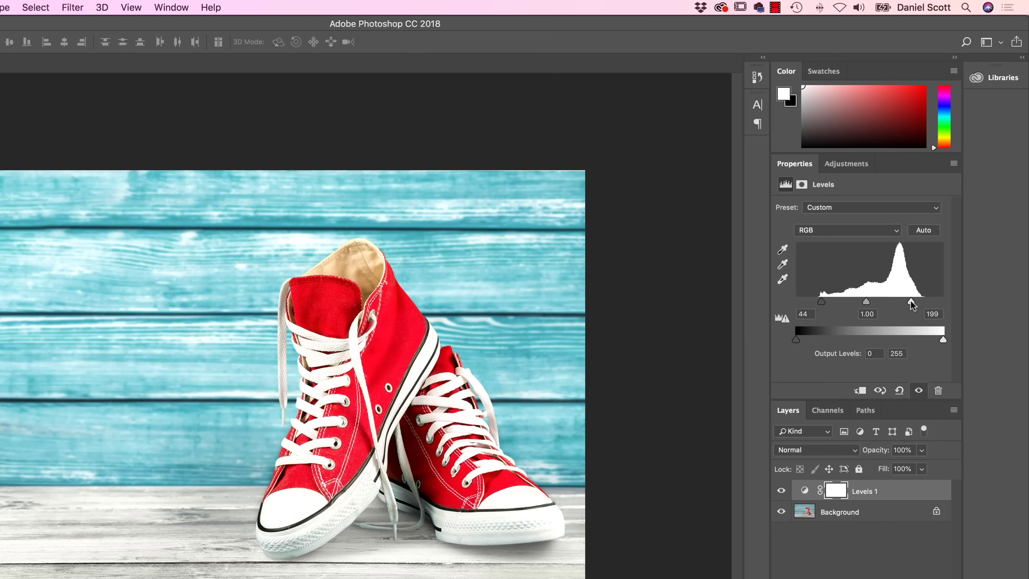
drag(911, 302, 918, 302)
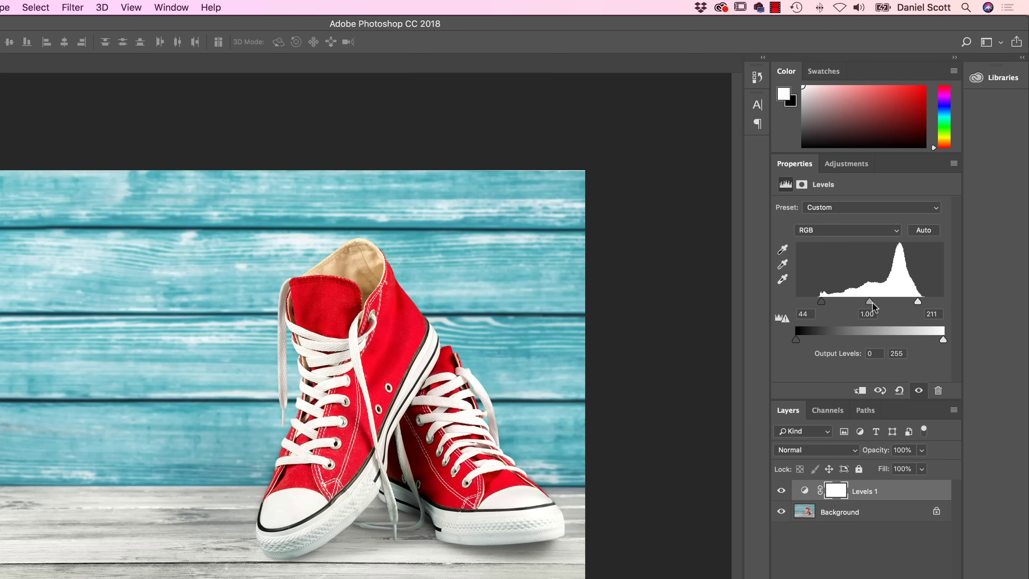
mouse_move(869, 301)
mouse_down()
mouse_move(846, 302)
mouse_move(883, 302)
mouse_move(859, 311)
mouse_move(882, 308)
mouse_move(861, 307)
mouse_move(872, 307)
mouse_up()
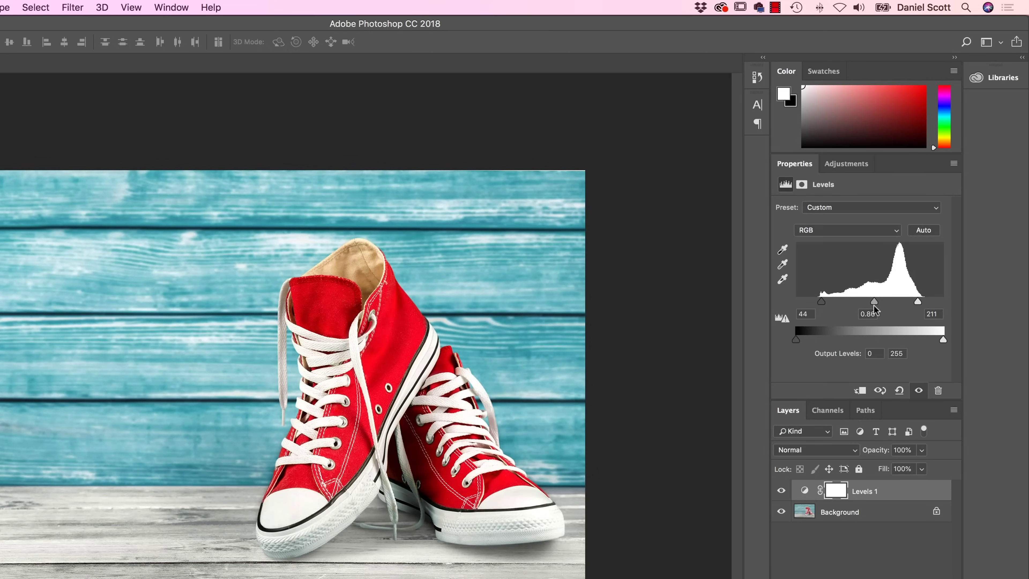
Compare the sneakers photo with and without the Levels adjustment by repeatedly hiding and showing its layer.
click(781, 491)
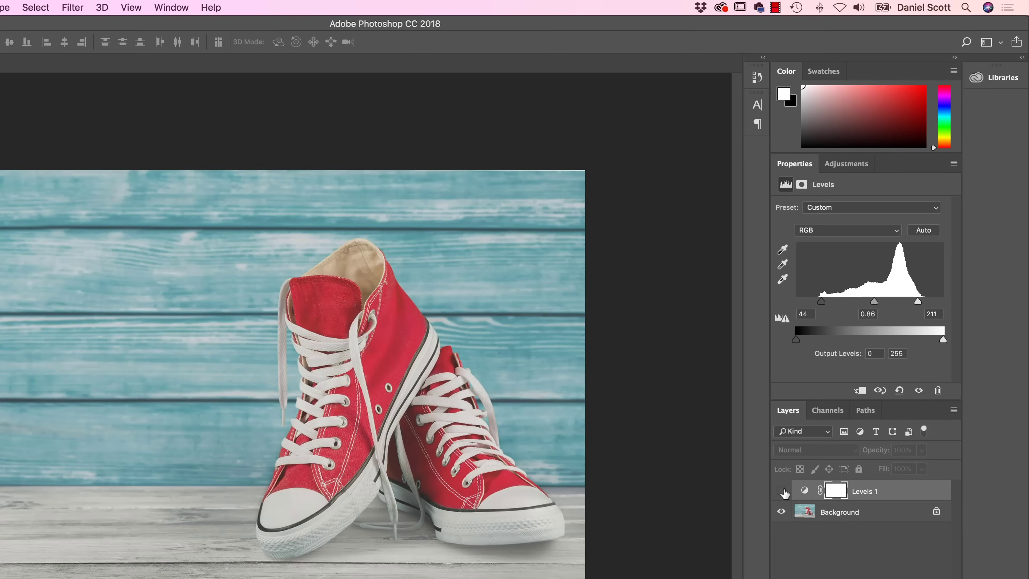
click(782, 491)
click(783, 491)
click(783, 491)
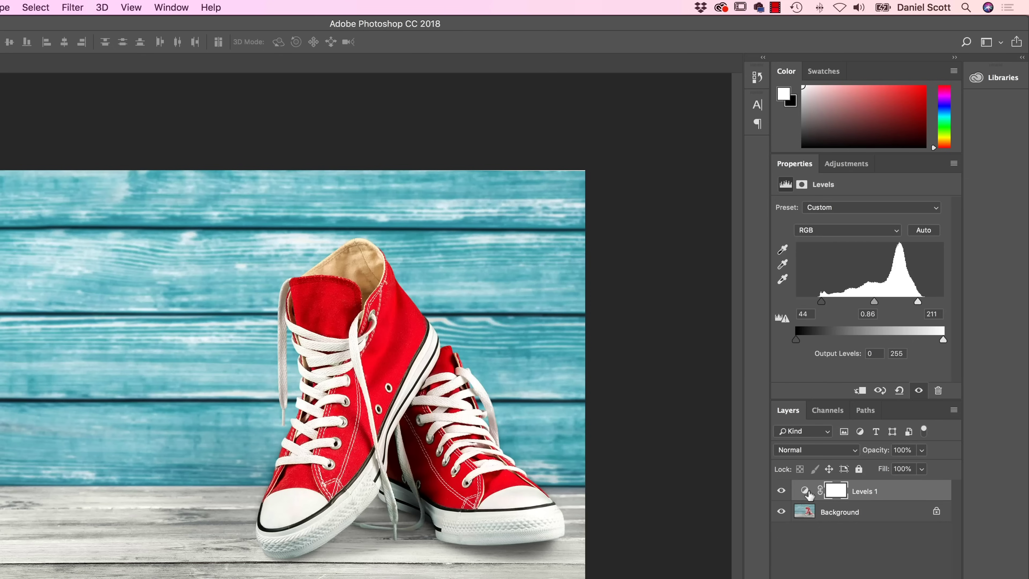
click(781, 491)
click(780, 492)
click(783, 490)
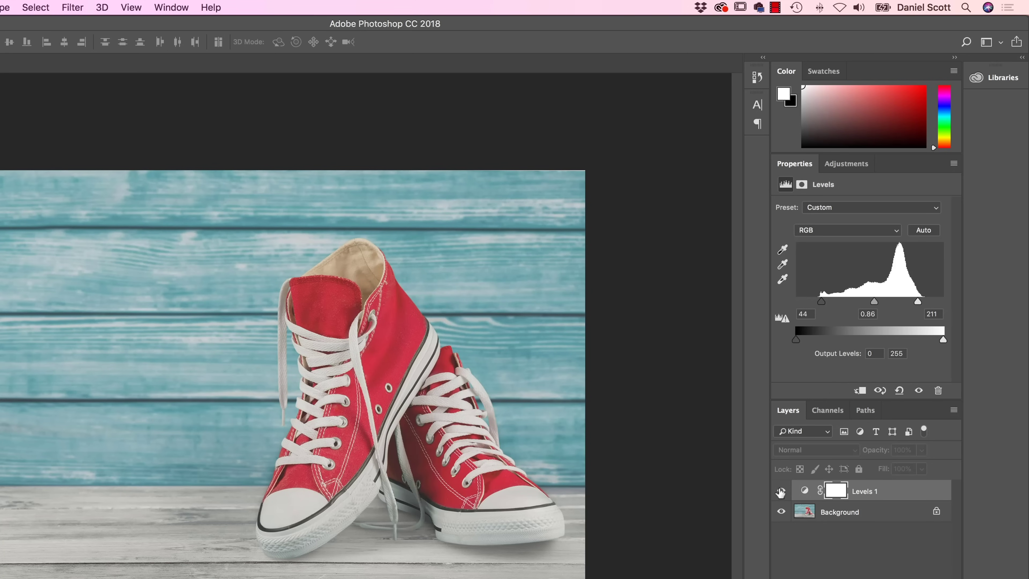
click(781, 491)
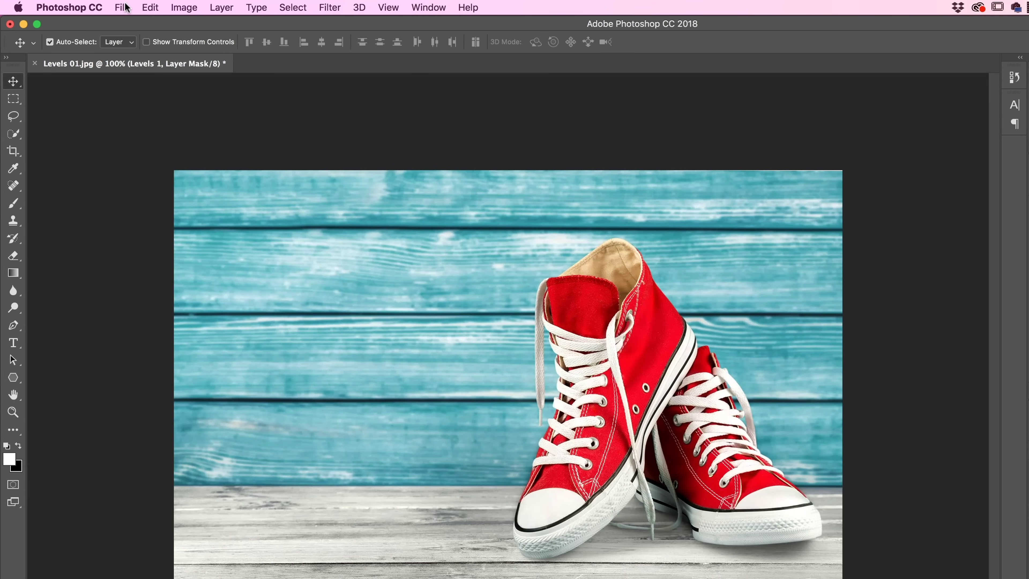
Open the second Levels exercise image, Levels 02, from the 02 Color folder.
click(126, 8)
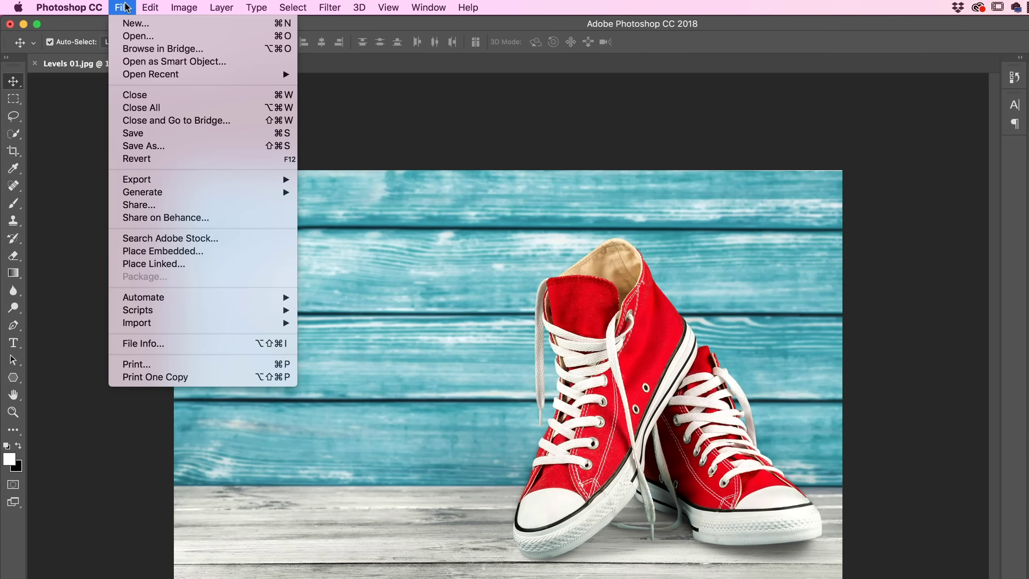
click(140, 37)
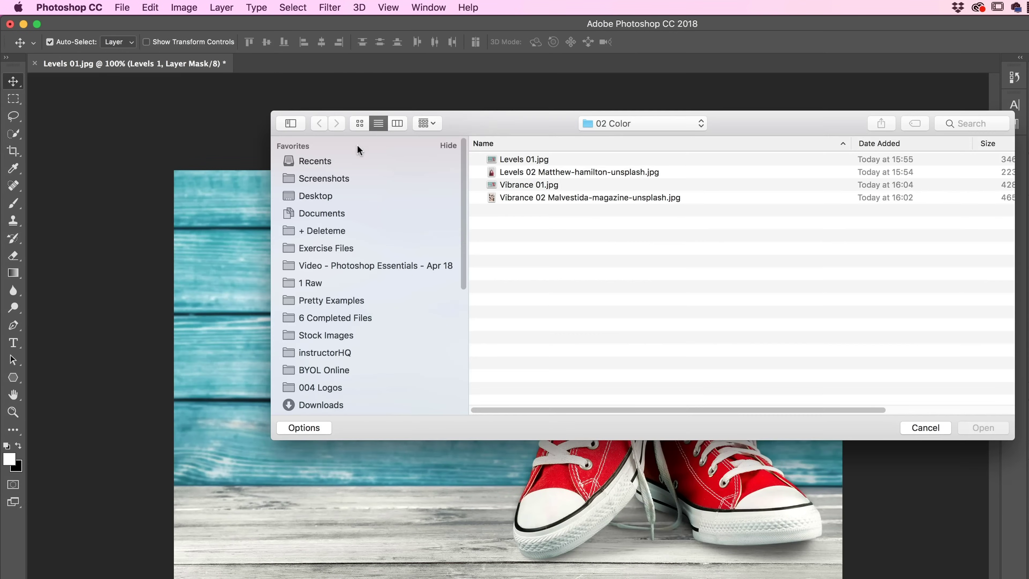
click(540, 173)
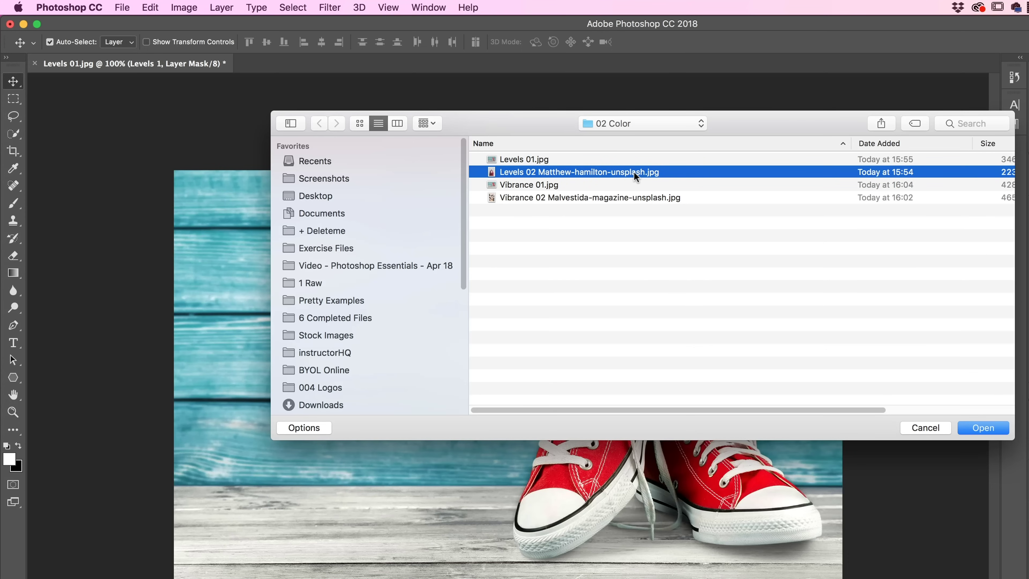
click(541, 162)
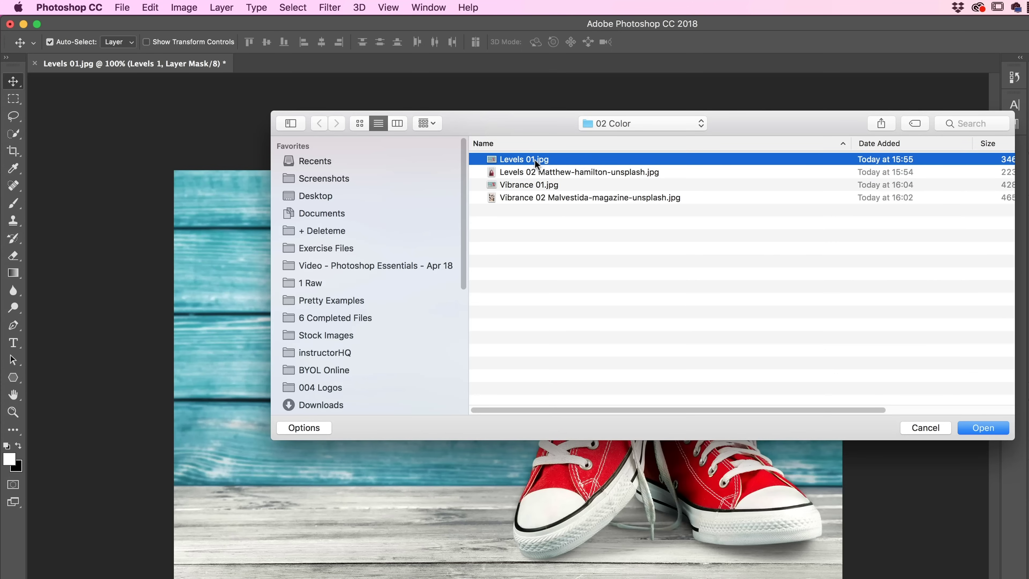
click(545, 175)
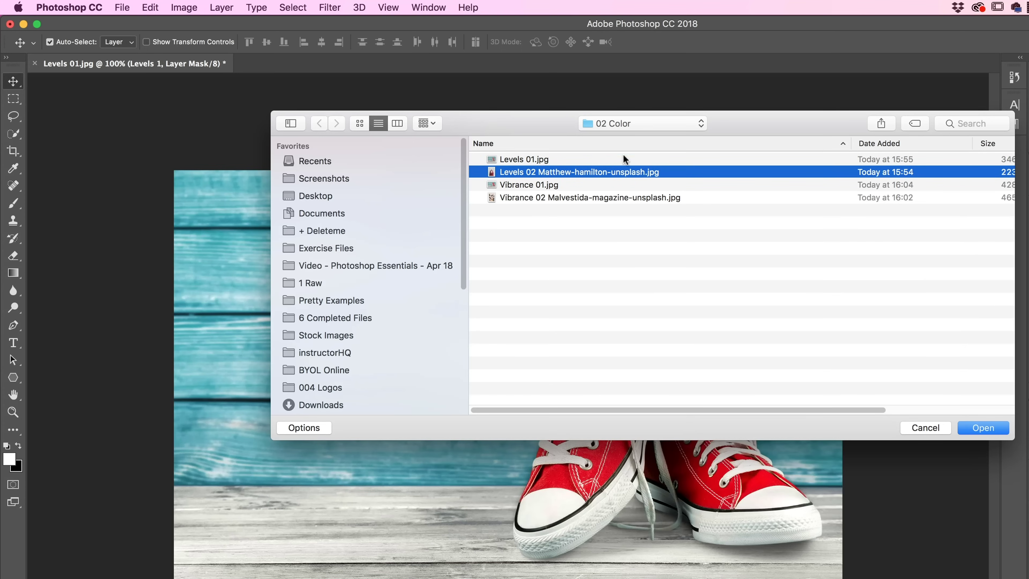
click(979, 426)
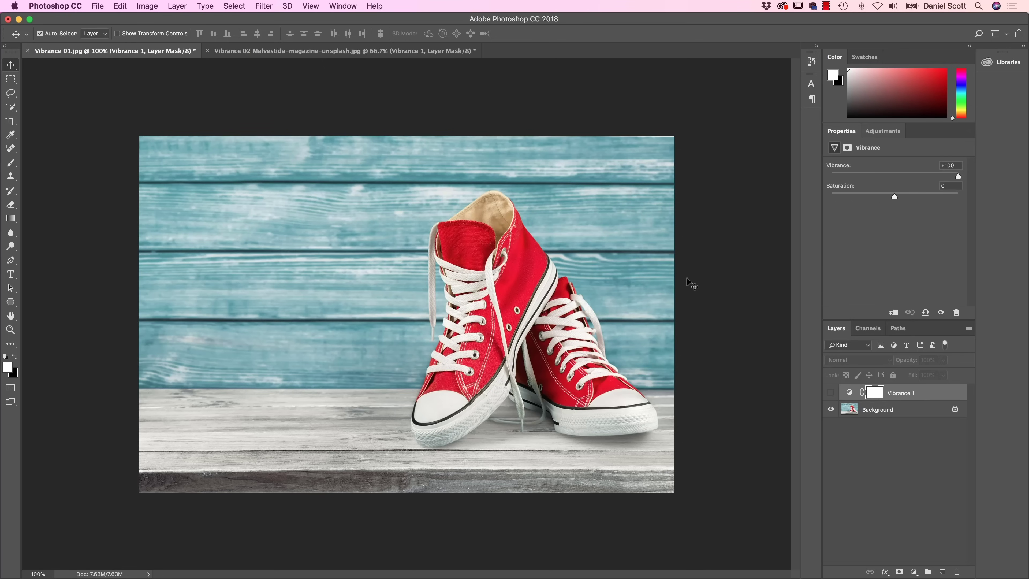
Show the Vibrance adjustment layer on the red sneakers photo and on the Vibrance 02 fashion photo to preview both effects.
click(830, 393)
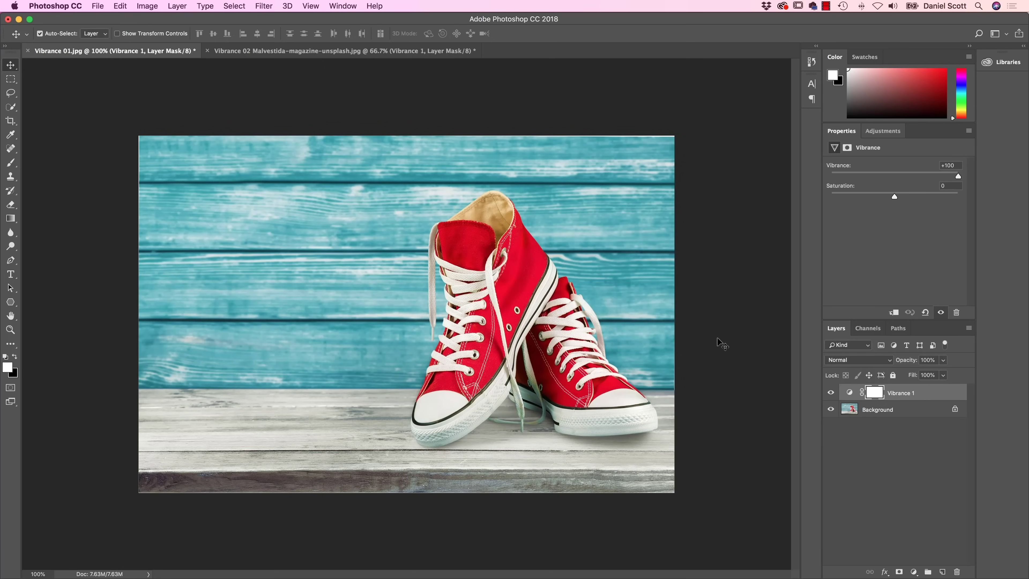
click(363, 55)
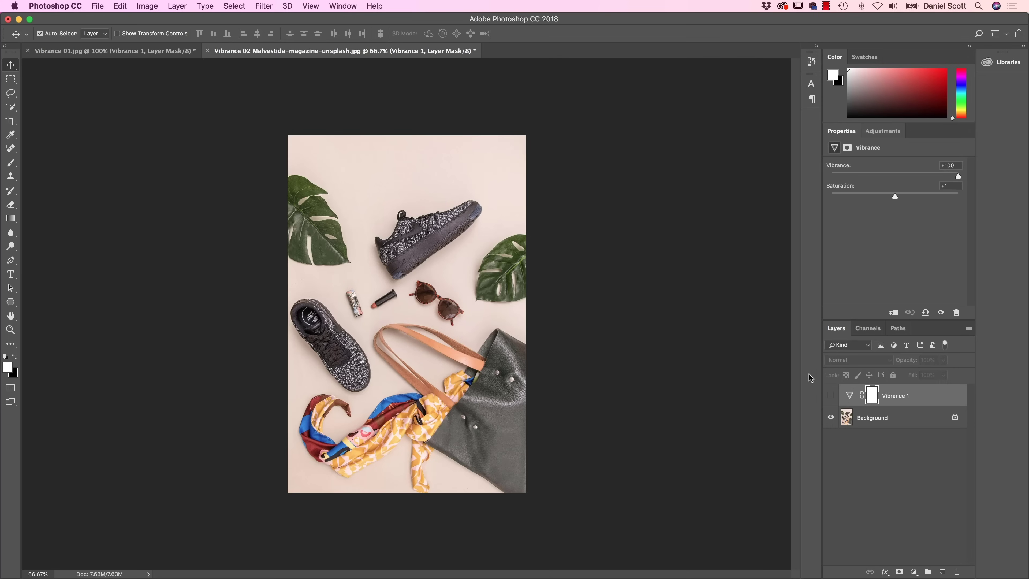
click(830, 396)
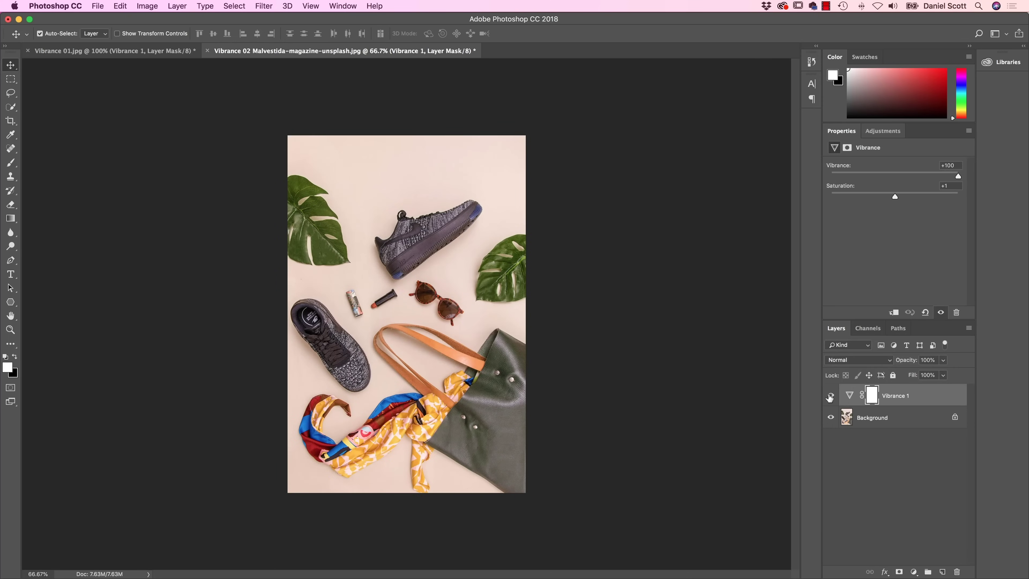
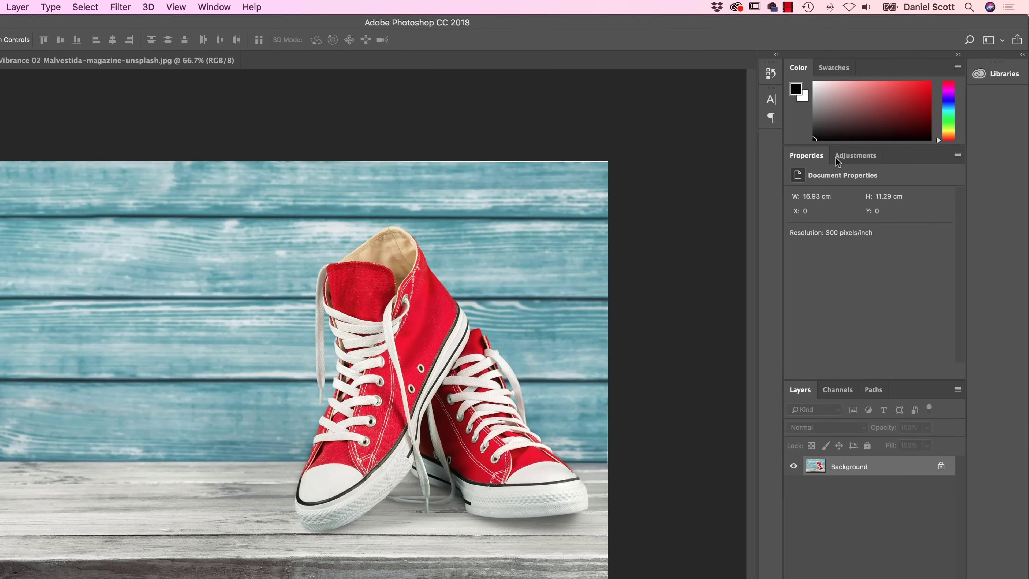
Add a Vibrance adjustment layer to the Vibrance 01 sneakers photo, resetting Saturation to 0 and setting Vibrance to +100.
click(916, 156)
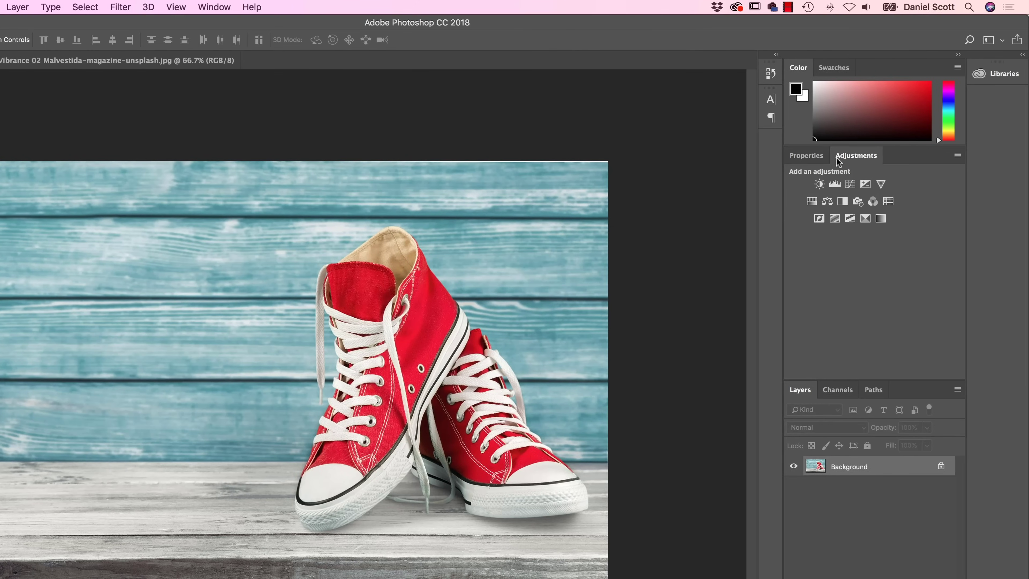
click(883, 186)
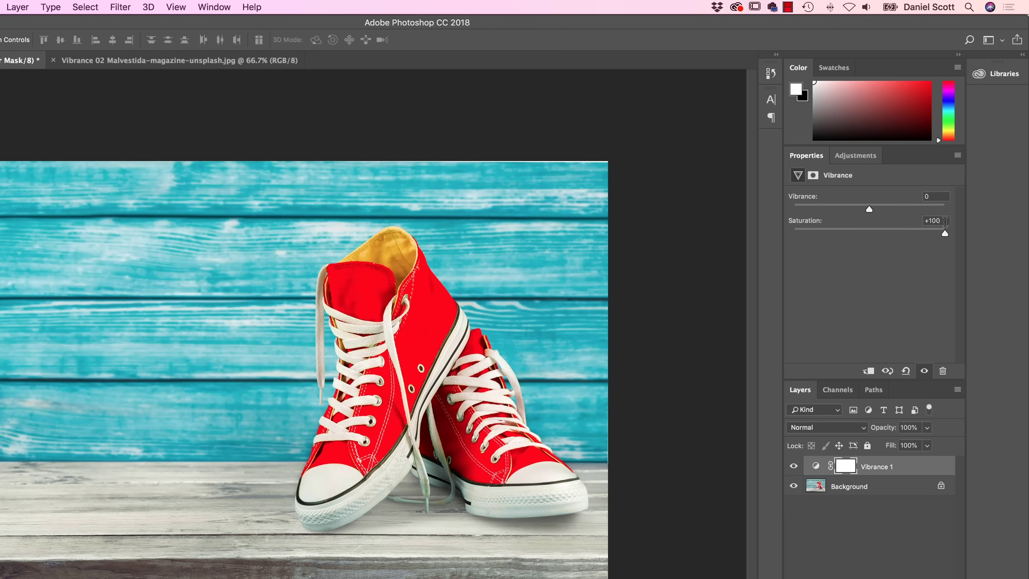
double_click(945, 221)
text(0)
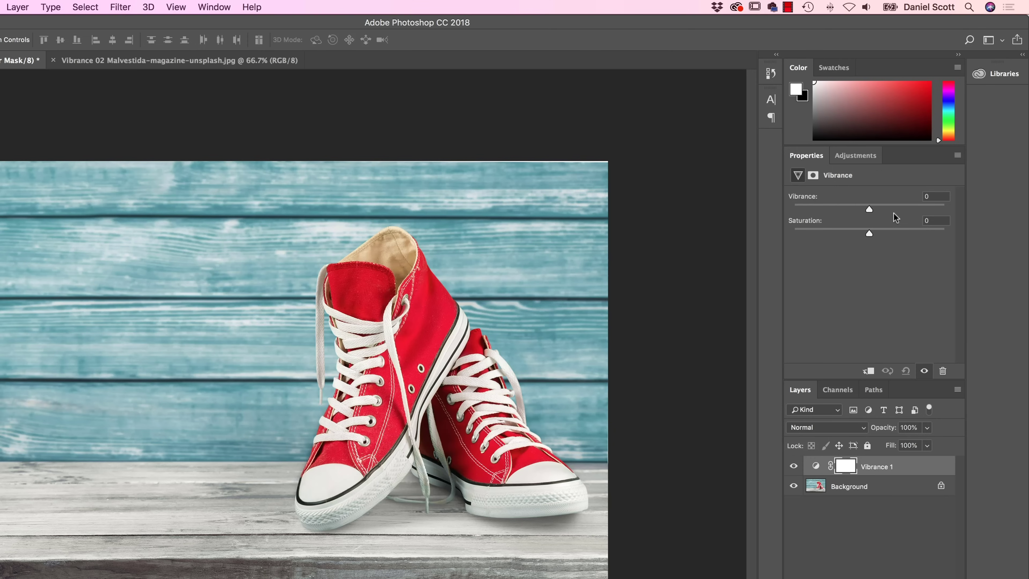
drag(870, 209, 892, 210)
drag(925, 209, 945, 208)
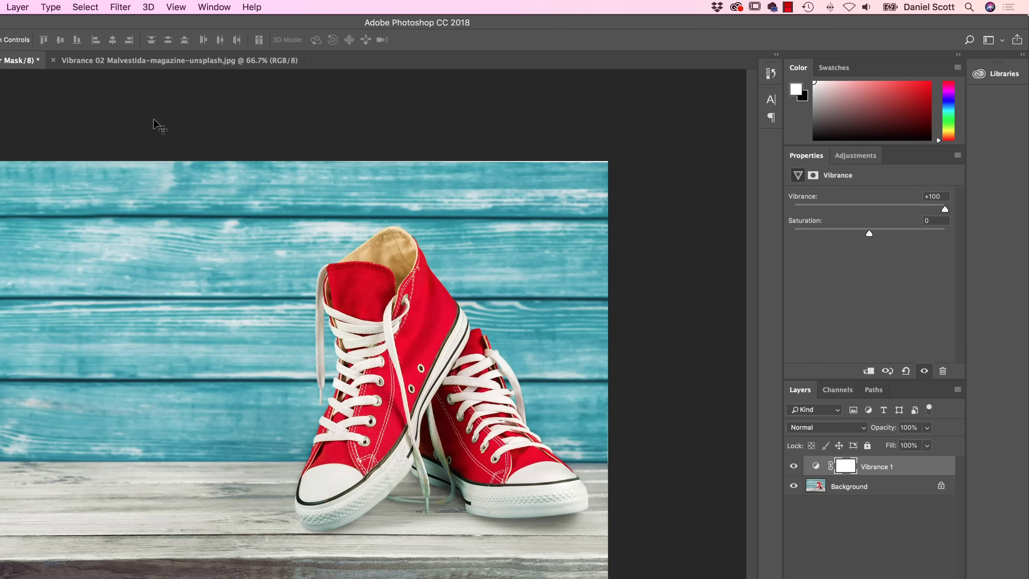
Add a Vibrance adjustment layer to the Vibrance 02 photo of shoes, sunglasses and a handbag.
click(167, 61)
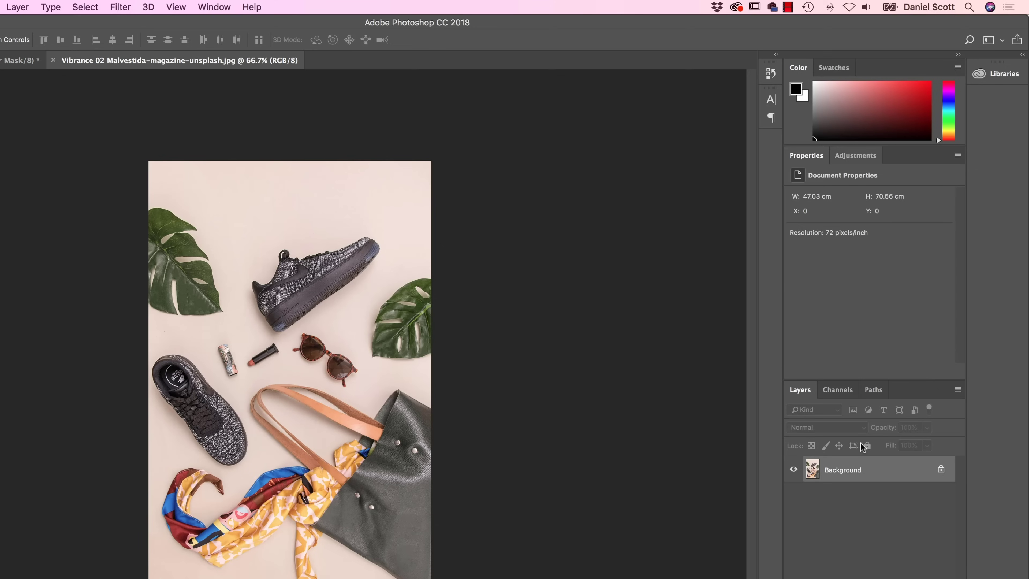
click(860, 158)
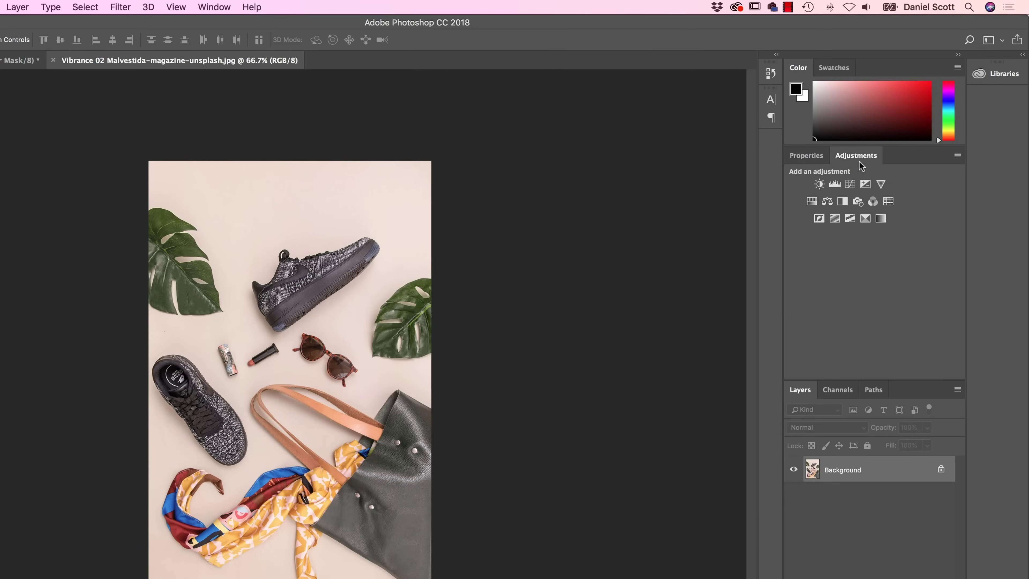
click(882, 185)
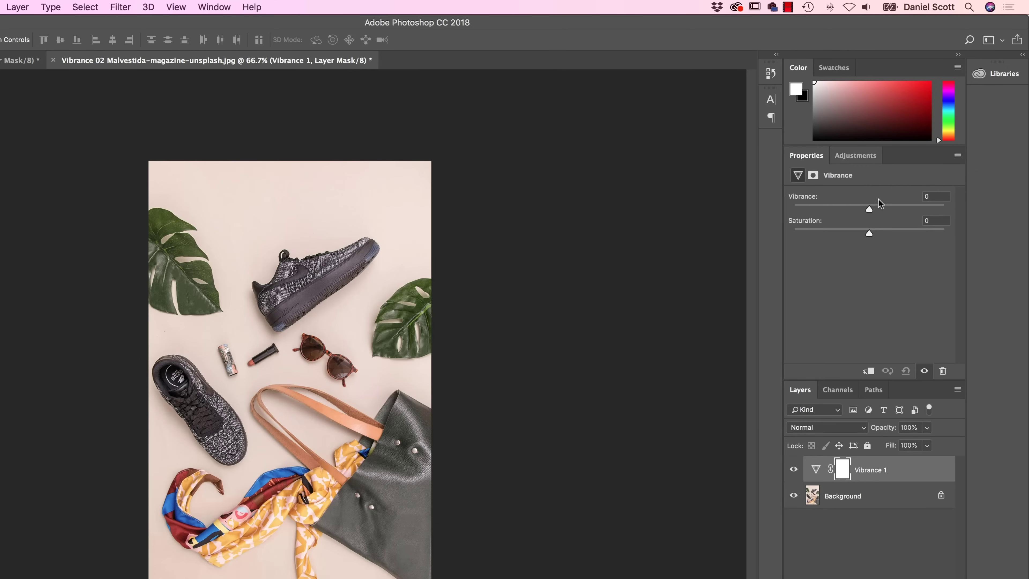
Try Saturation at +100 on the fashion photo, then settle on Saturation +1 and Vibrance +100.
drag(870, 234, 951, 234)
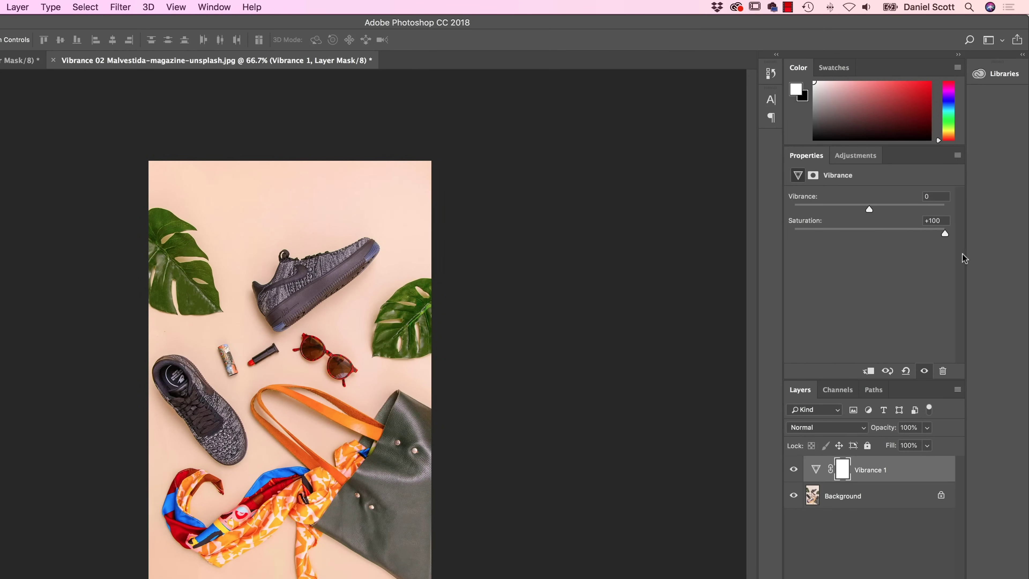
mouse_move(945, 235)
mouse_down()
mouse_move(890, 234)
mouse_move(964, 239)
mouse_up()
drag(945, 234, 976, 206)
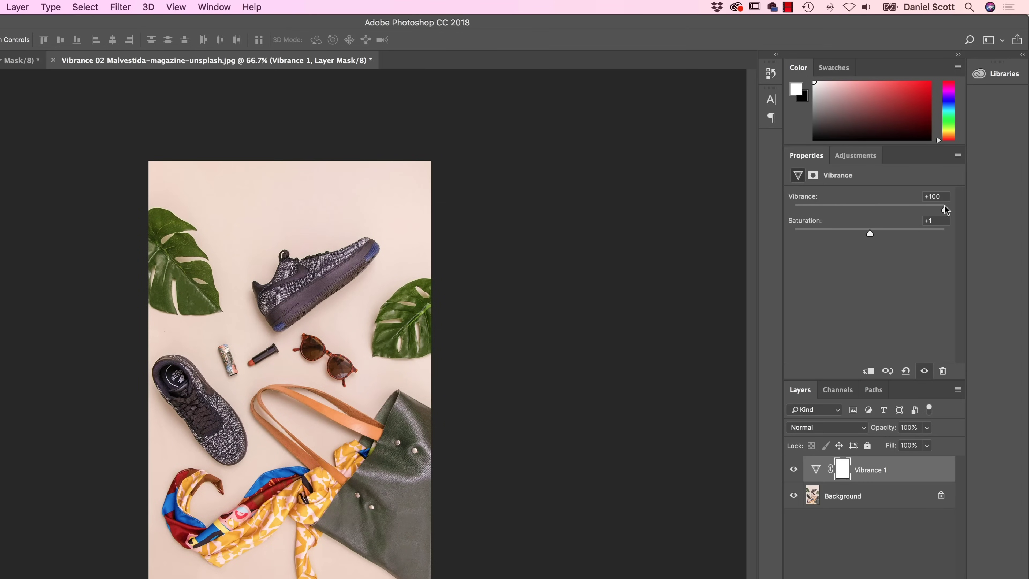
Compare the fashion photo with and without the Vibrance adjustment by repeatedly hiding and showing its layer.
click(794, 470)
click(794, 470)
click(794, 470)
click(794, 470)
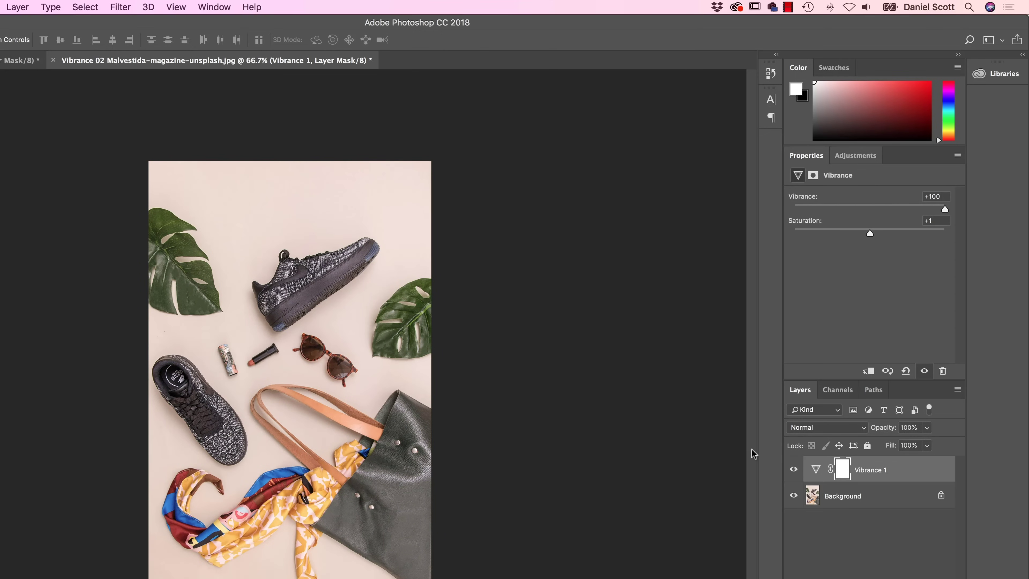
click(794, 470)
click(794, 470)
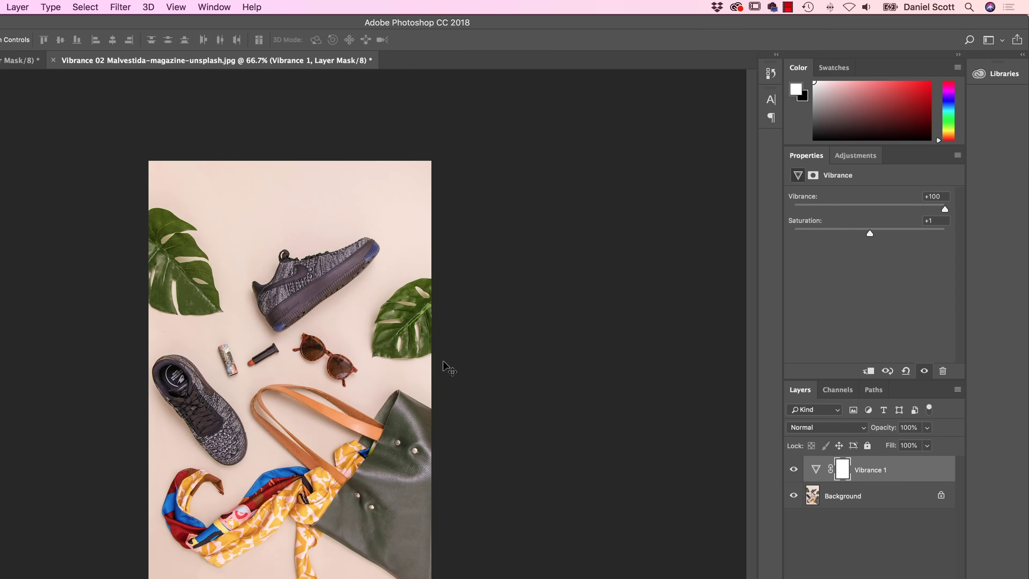
click(794, 469)
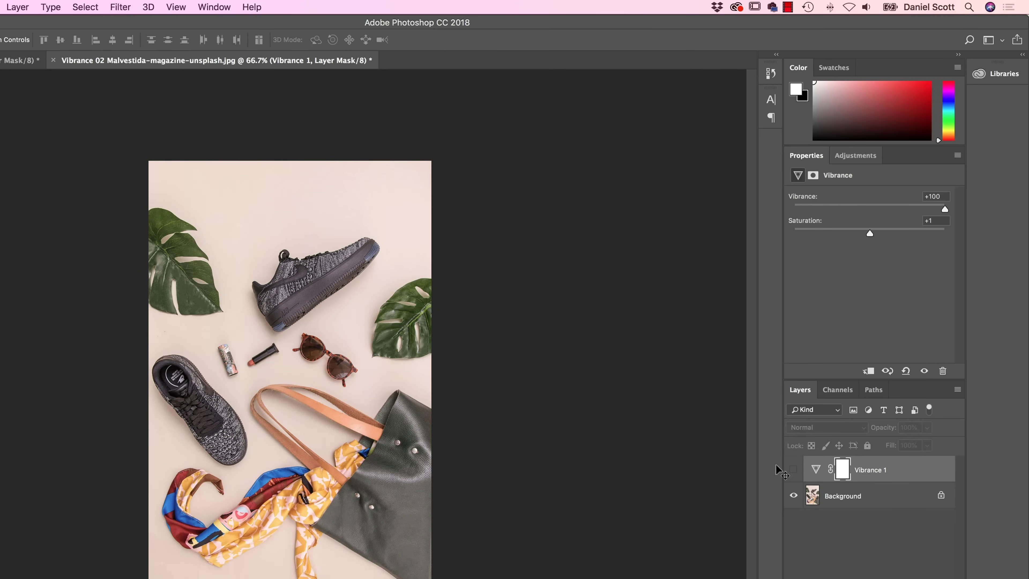
click(794, 469)
click(794, 469)
click(794, 469)
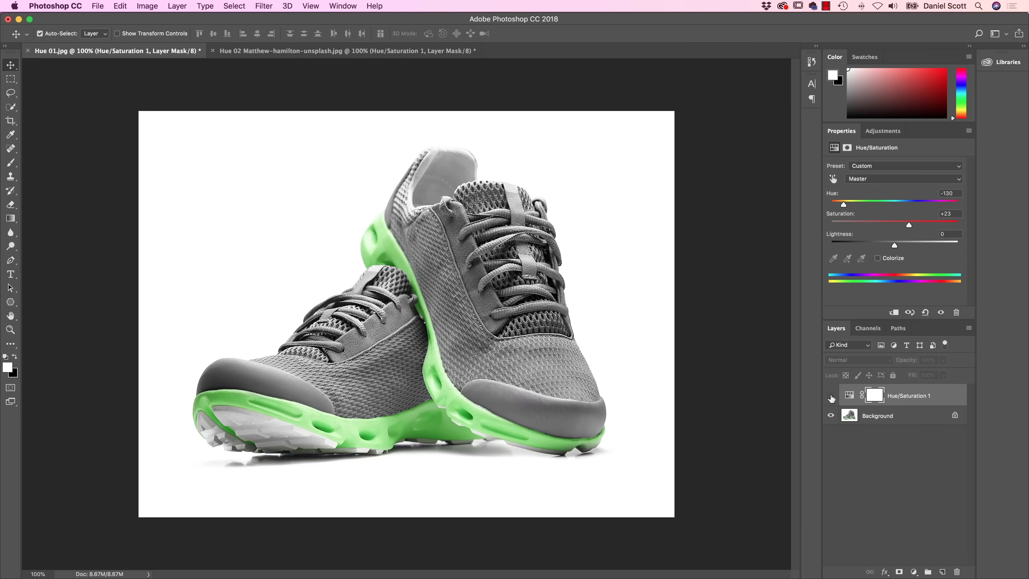
Preview the Hue/Saturation layer on the Hue 01 running shoes with Hue at +87, and toggle the one in Hue 02.
click(830, 395)
drag(843, 205, 934, 209)
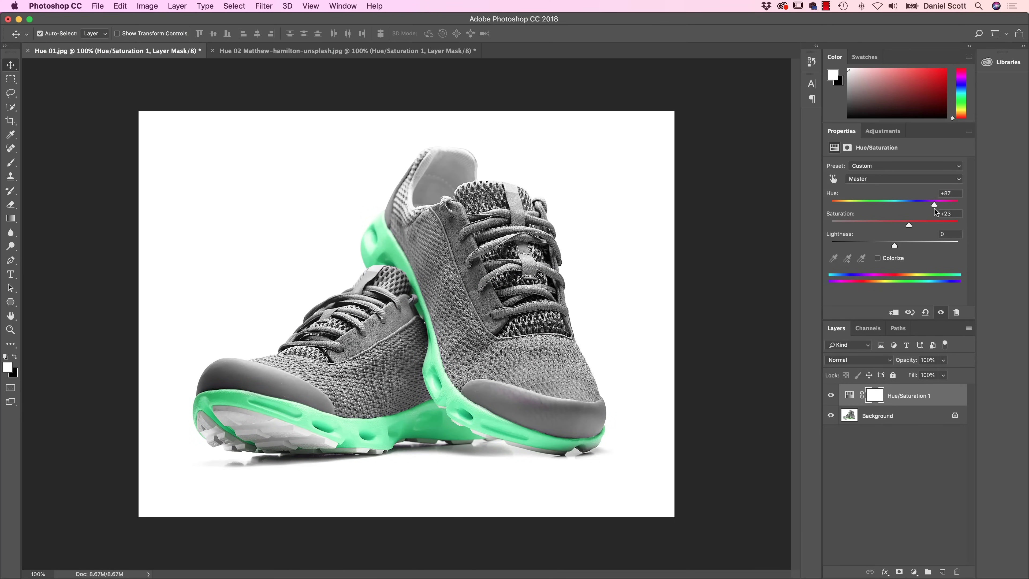
click(339, 55)
click(831, 396)
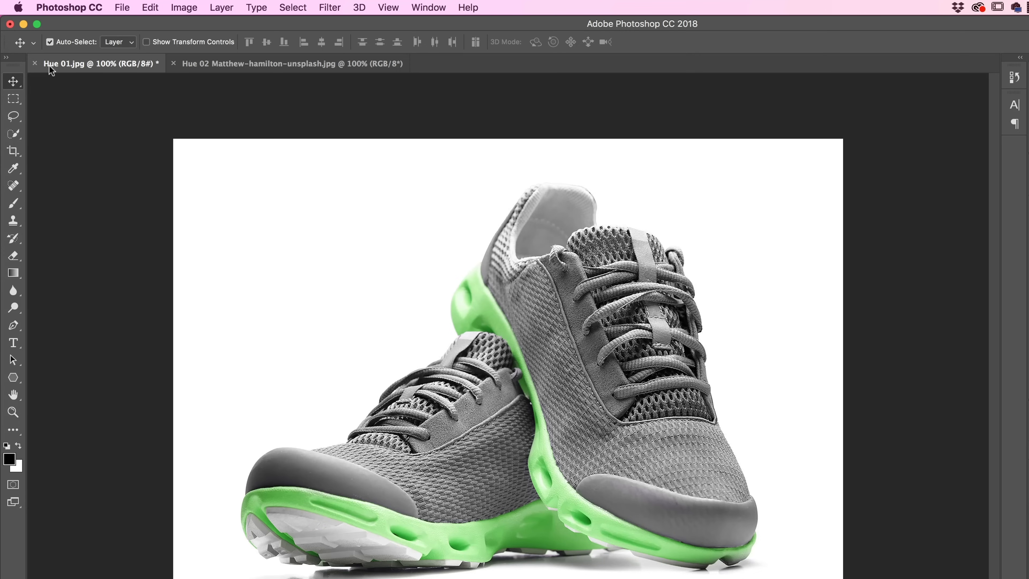
Add a Hue/Saturation adjustment layer to the Hue 01 running-shoes photo with Hue at -130 and Saturation at +23.
click(213, 66)
click(77, 72)
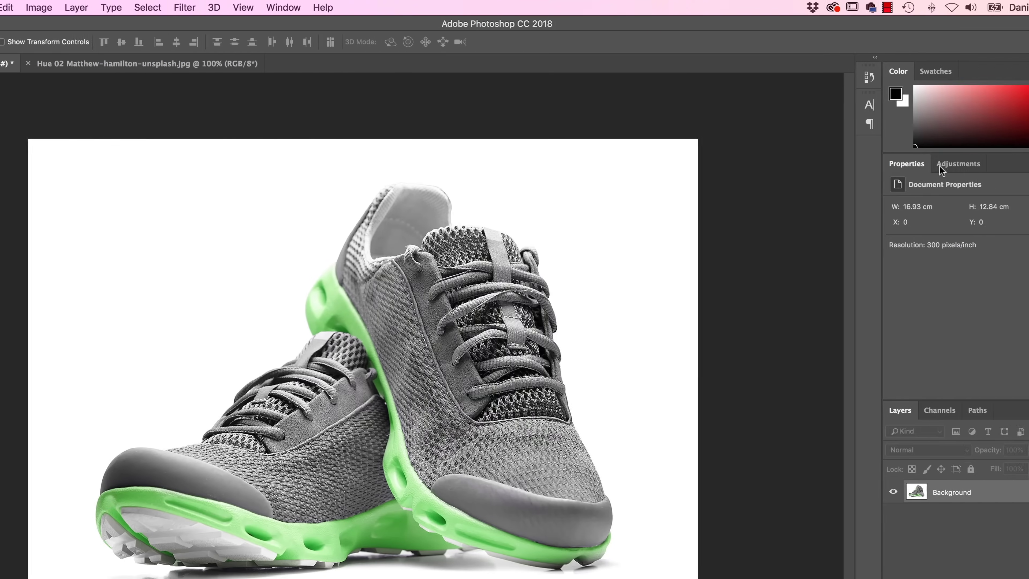
click(835, 167)
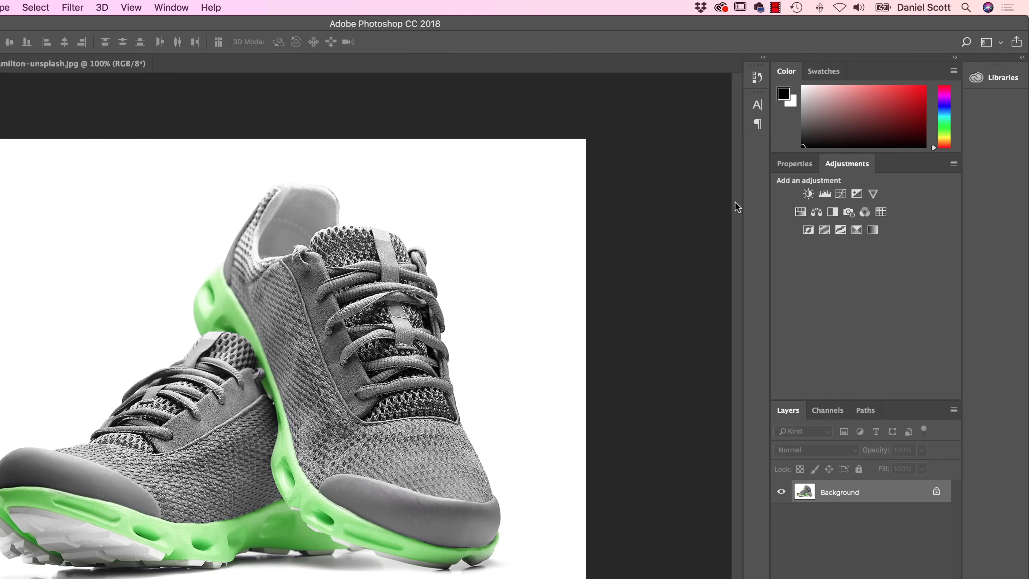
click(800, 213)
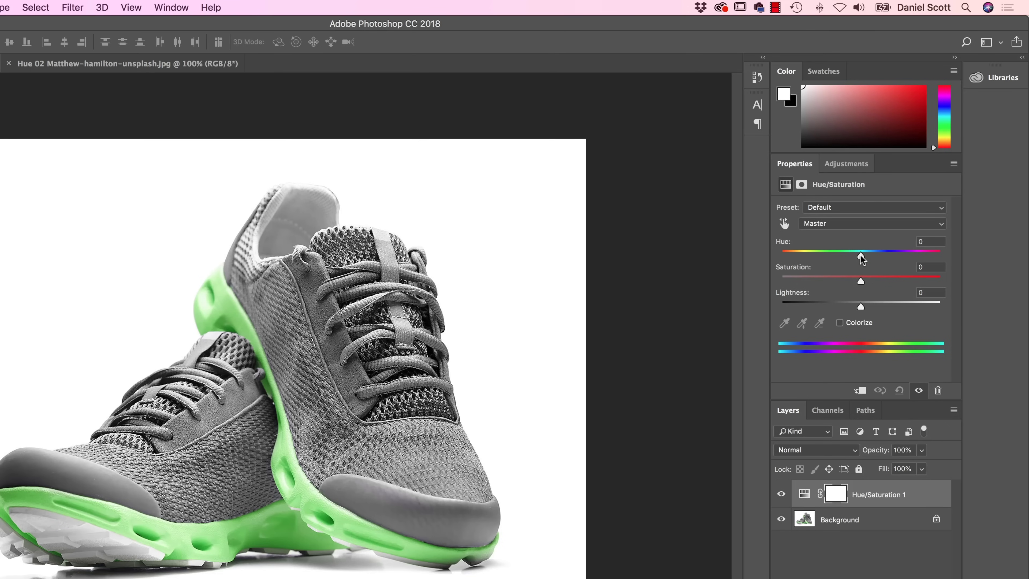
drag(861, 258, 797, 261)
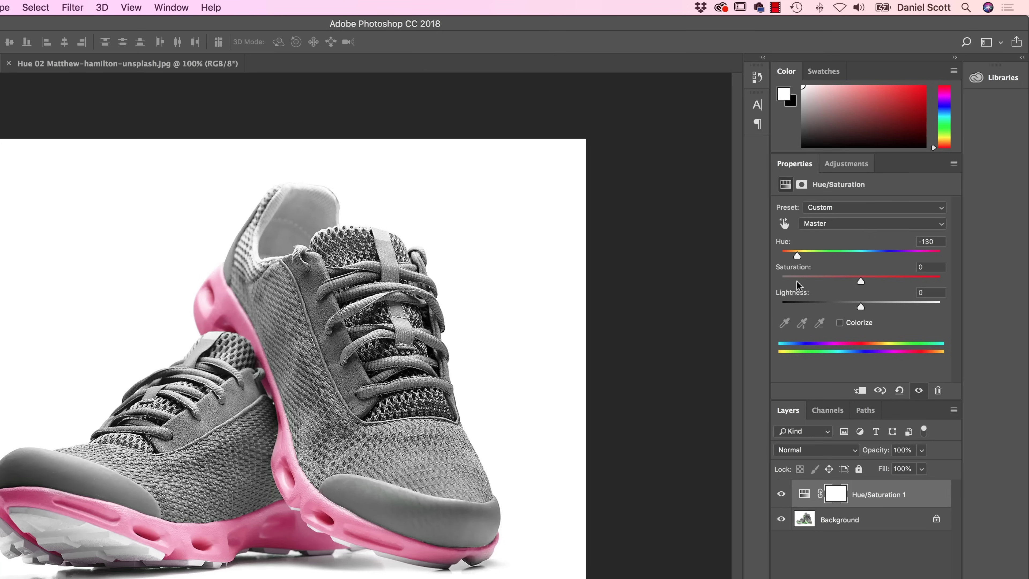
mouse_move(861, 281)
mouse_down()
mouse_move(937, 281)
mouse_move(865, 284)
mouse_move(880, 289)
mouse_up()
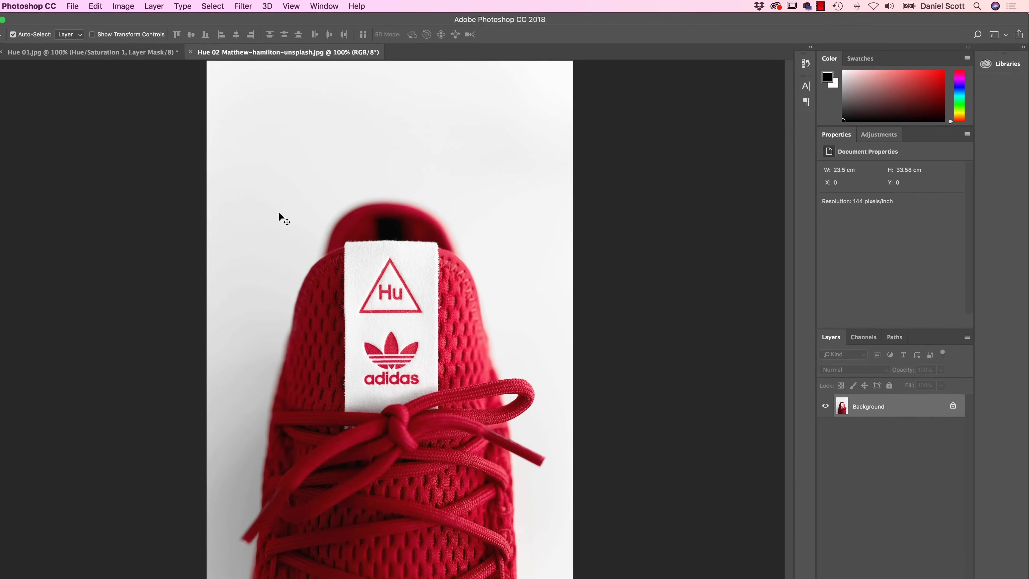
Return to the Hue 01 photo and shift its Hue/Saturation layer's Hue to a high positive value.
click(93, 52)
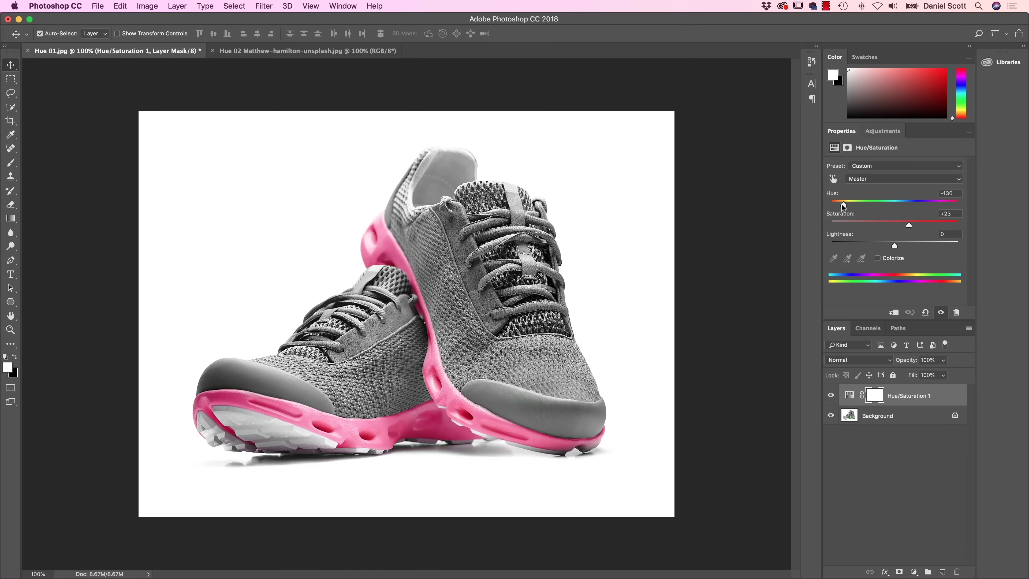
drag(844, 205, 939, 207)
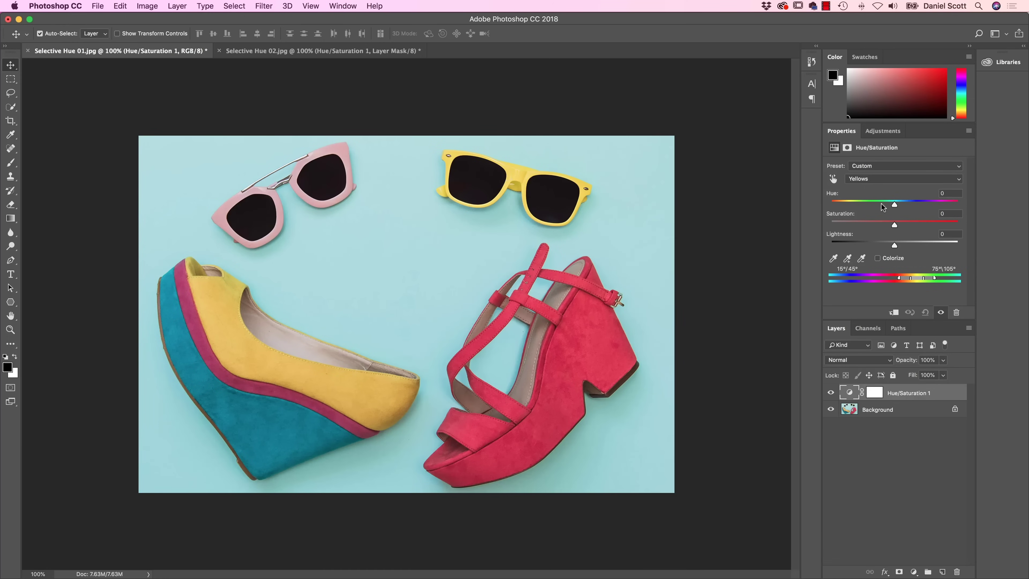
Preview selective recoloring by lowering the Yellows hue in Selective Hue 01 and the Reds hue in Selective Hue 02.
drag(895, 204, 861, 211)
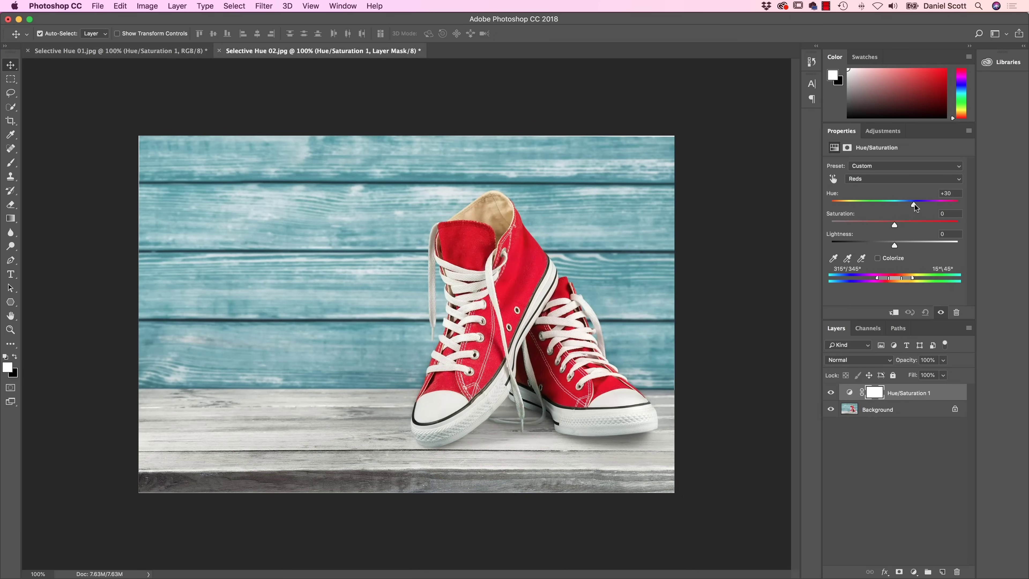
drag(914, 204, 870, 211)
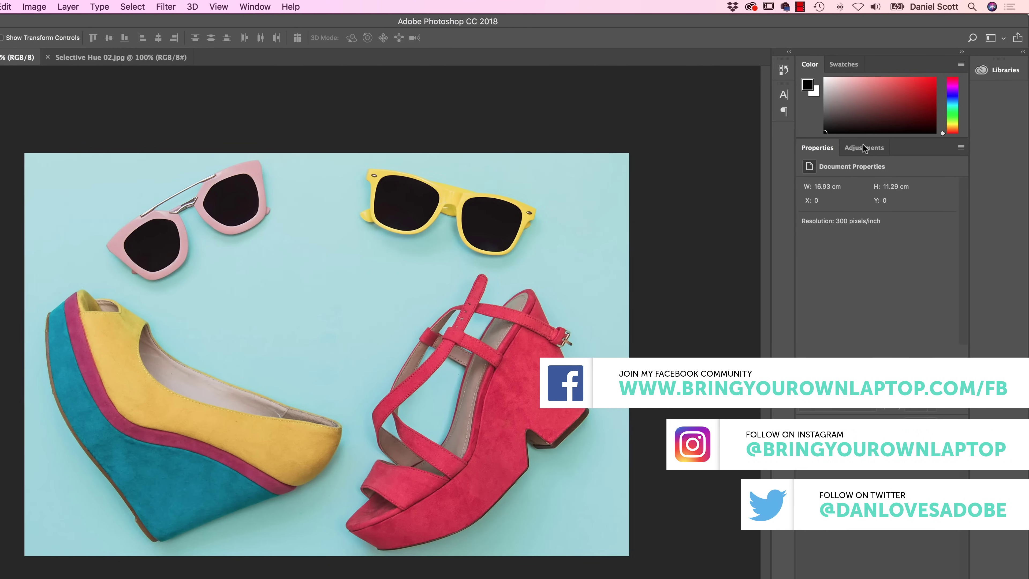
Add a Hue/Saturation adjustment layer to the Selective Hue 01 photo of shoes and sunglasses.
click(866, 148)
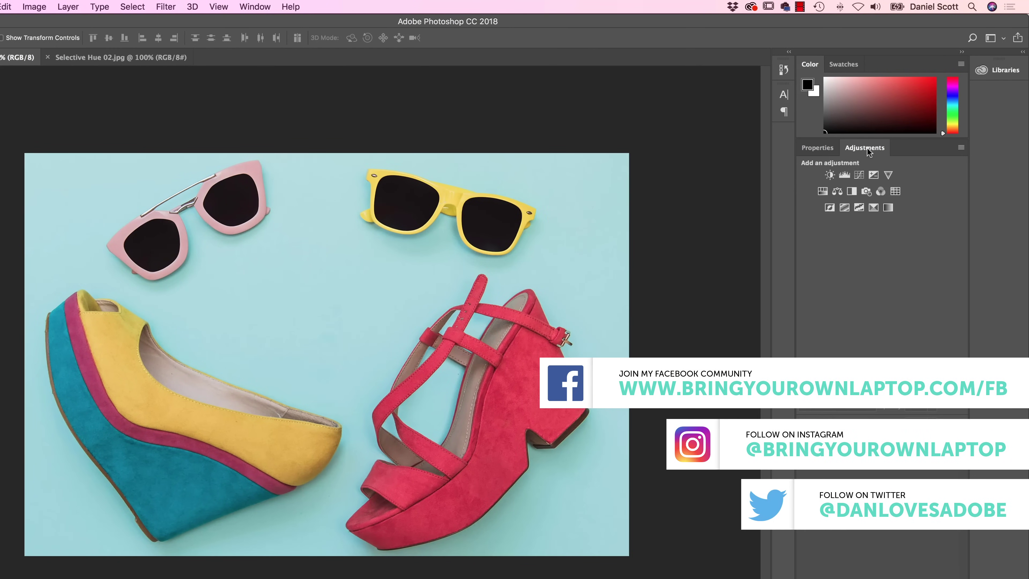
click(822, 191)
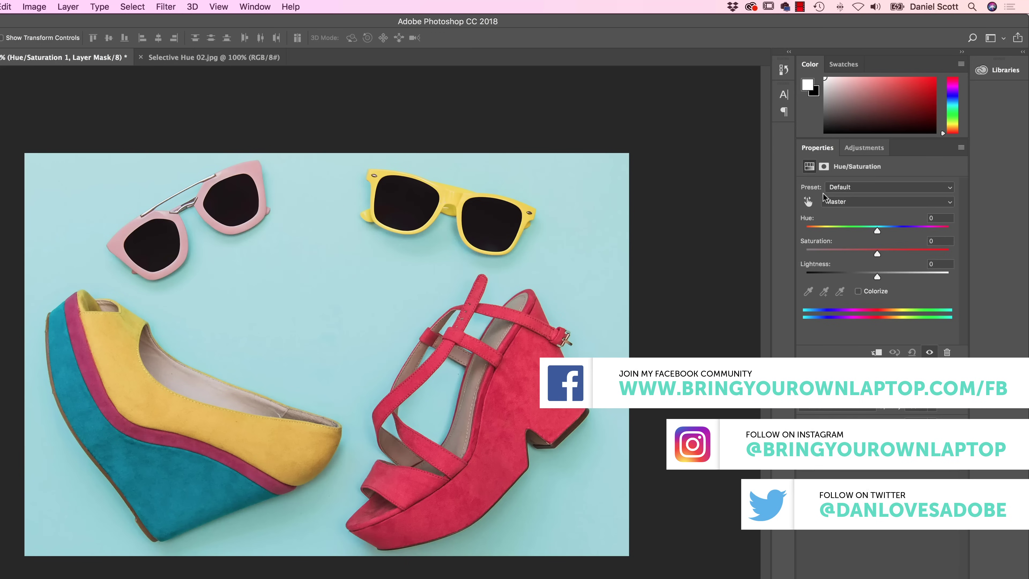
Try Master hue shifts of -8 and -79 on the Hue/Saturation layer, resetting Hue to 0 after each.
mouse_move(878, 230)
mouse_down()
mouse_move(909, 231)
mouse_move(873, 232)
mouse_up()
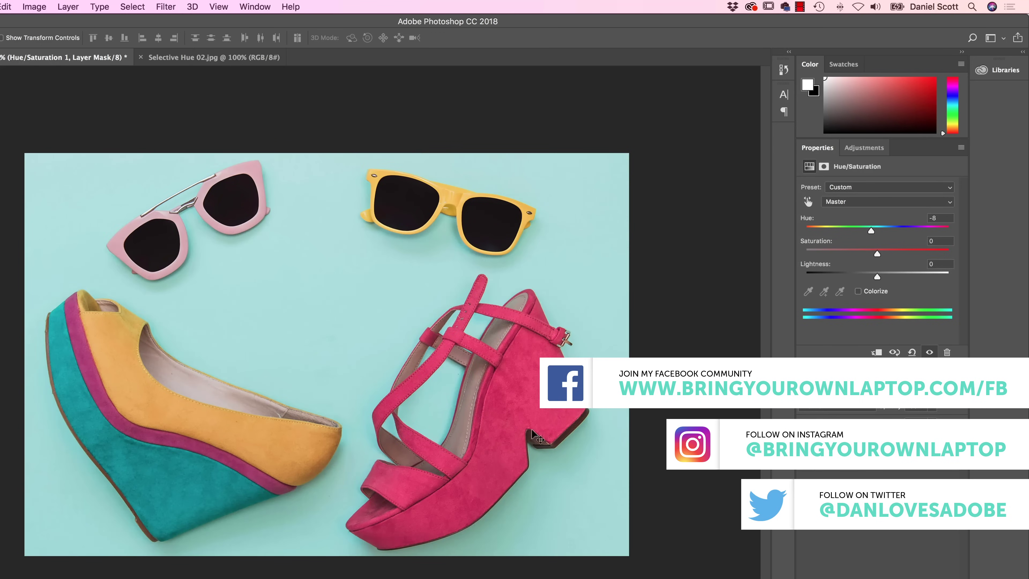
click(938, 218)
text(0)
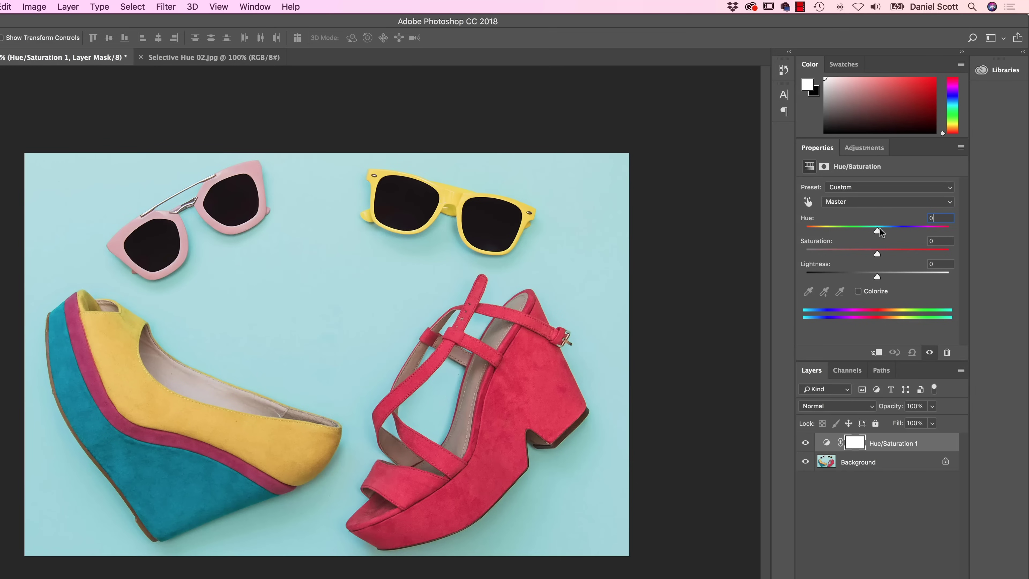
drag(879, 231, 836, 235)
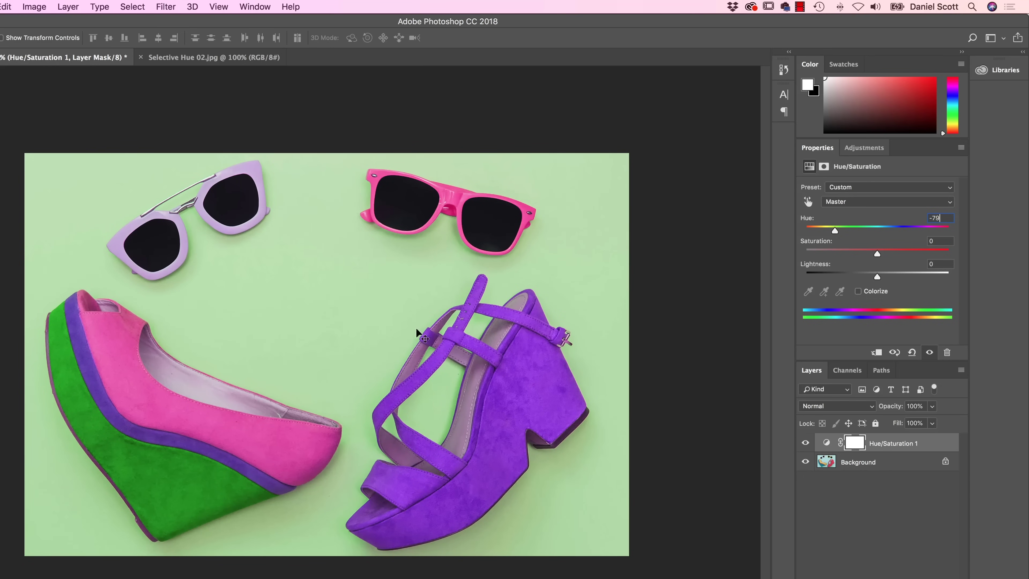
double_click(935, 218)
text(0)
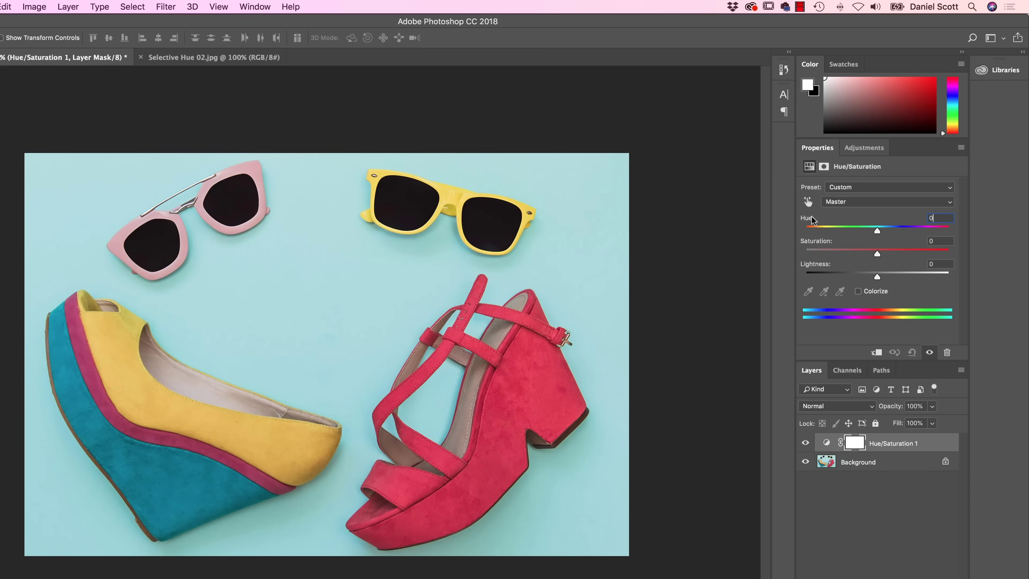
Shift only the Yellows hue to -73 and toggle the Hue/Saturation layer to compare before and after.
click(844, 202)
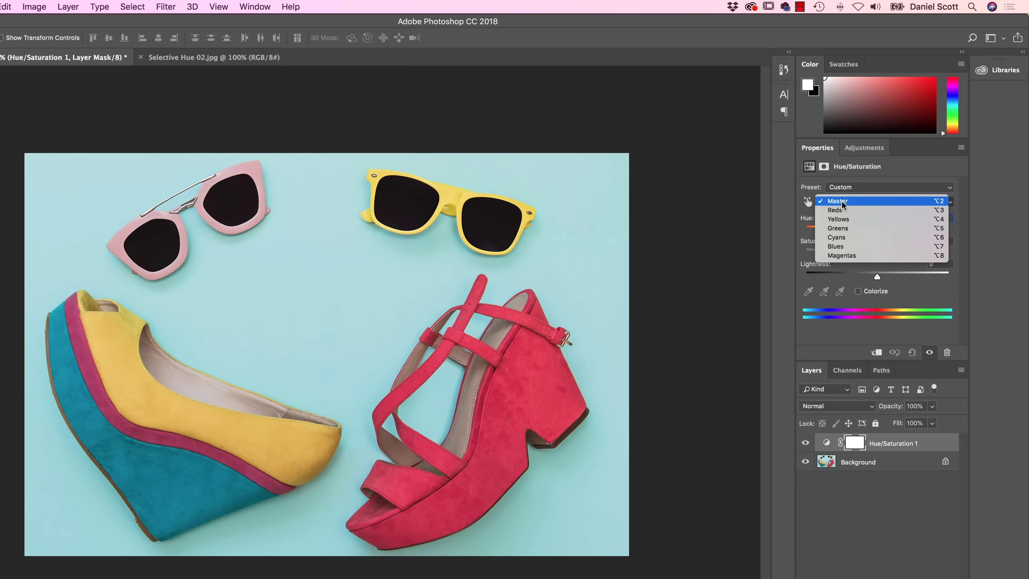
click(838, 219)
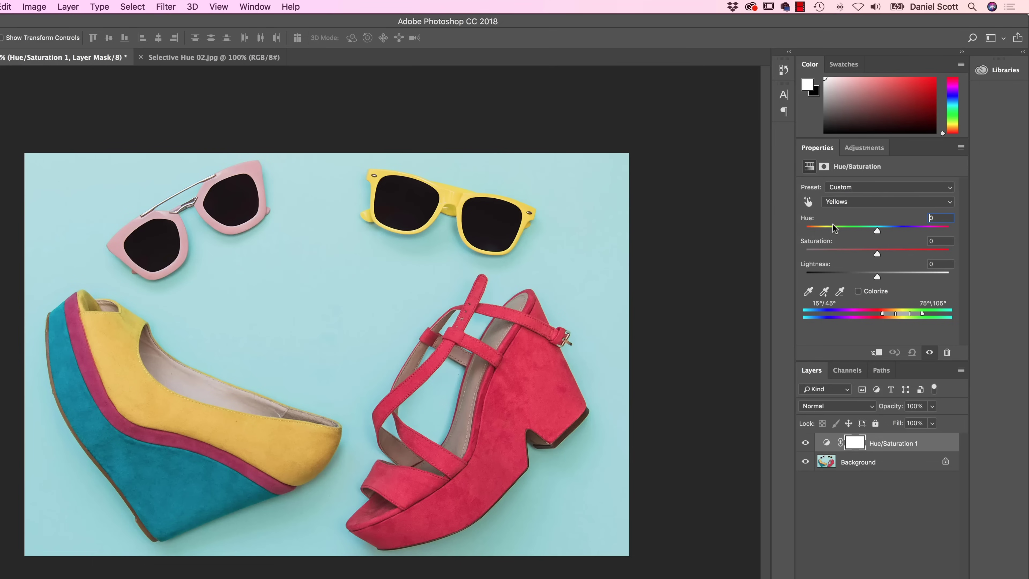
drag(877, 230, 837, 242)
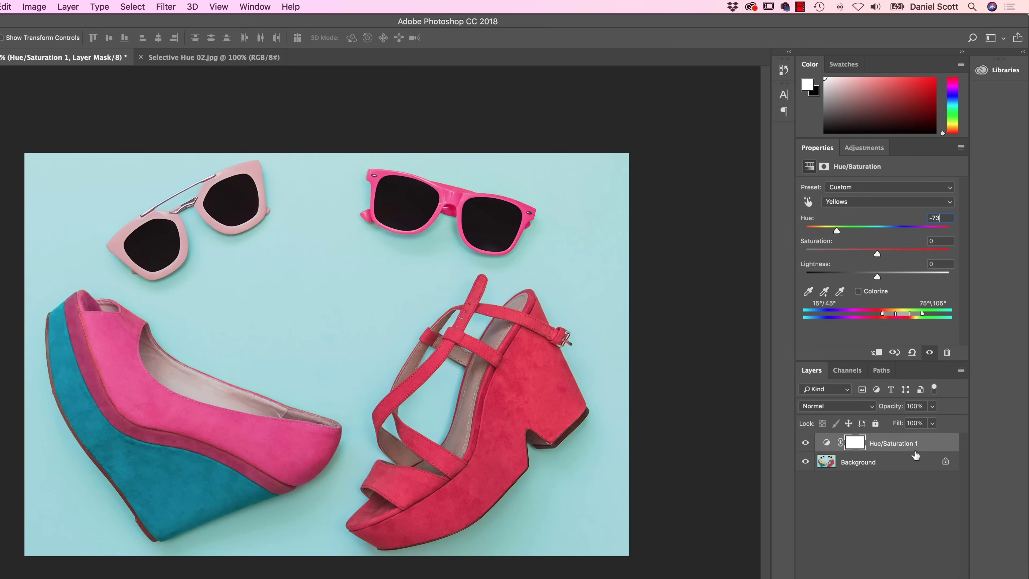
click(803, 443)
click(804, 443)
Reset the Yellows hue to 0 and switch to the Selective Hue 02 photo.
drag(837, 230, 877, 231)
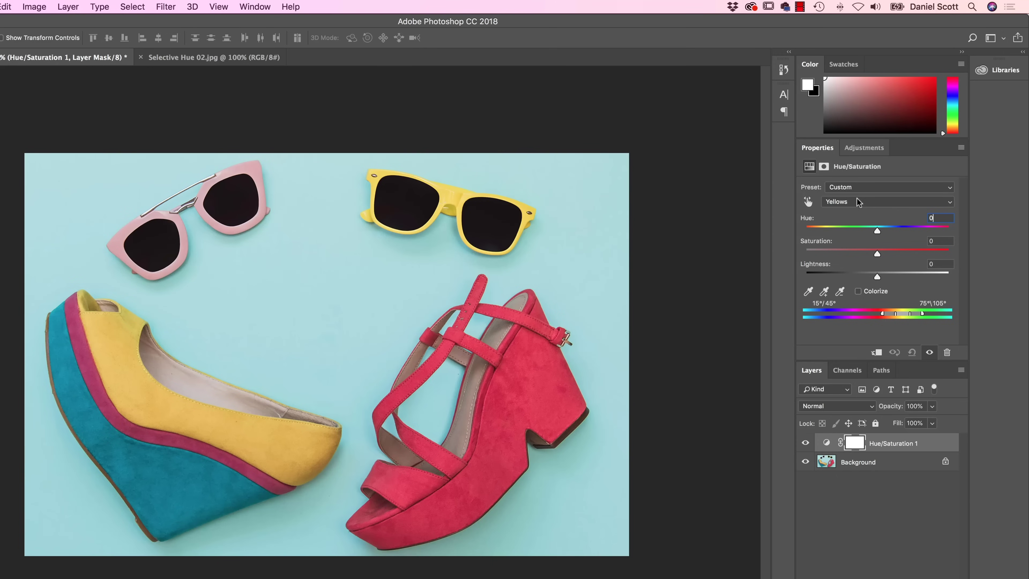
click(844, 202)
click(841, 202)
click(184, 58)
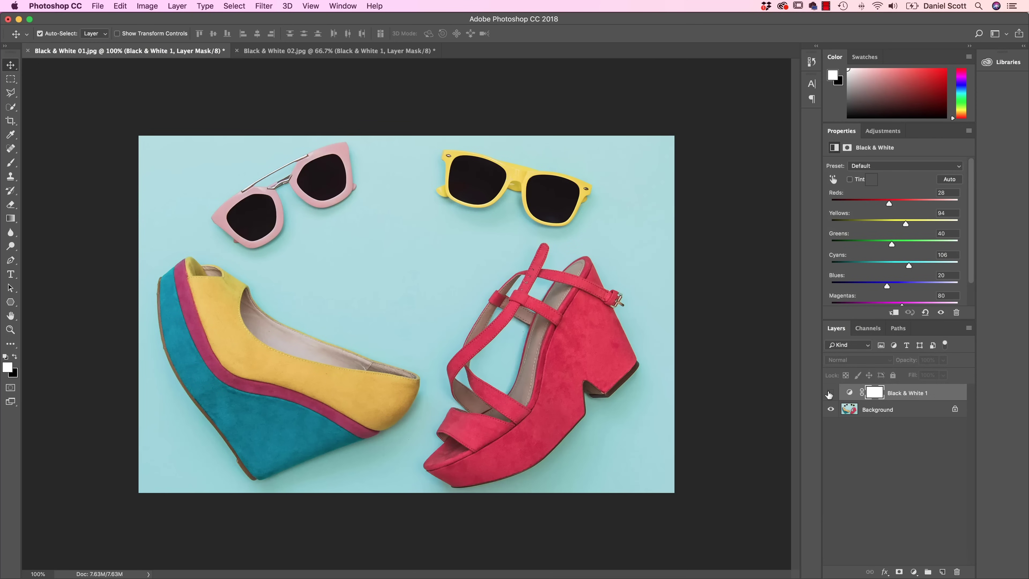
Preview the black-and-white conversions by raising Reds to 82 in Black & White 01 and toggling the adjustment layer and Tint in Black & White 02.
click(830, 393)
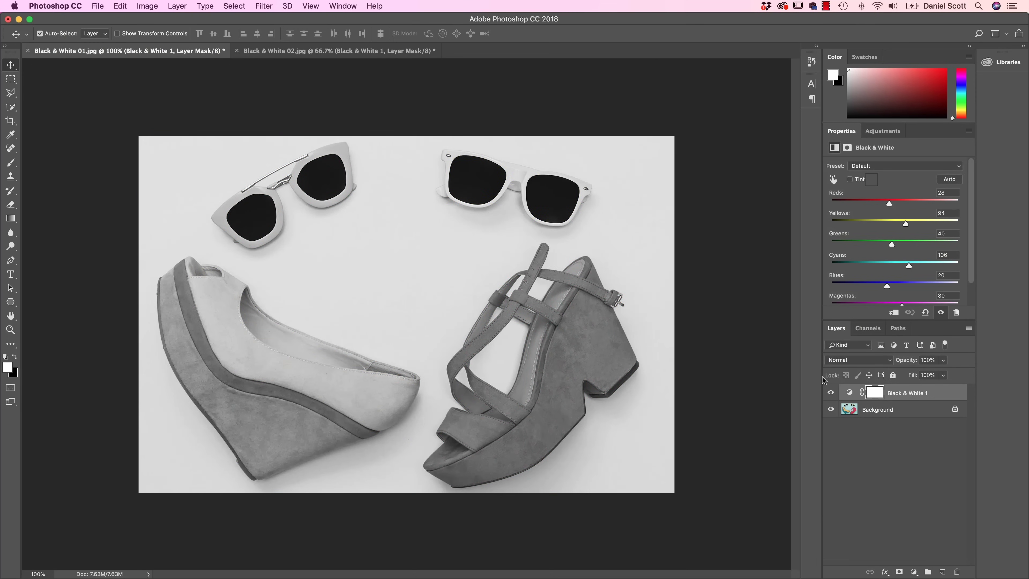
drag(889, 204, 907, 206)
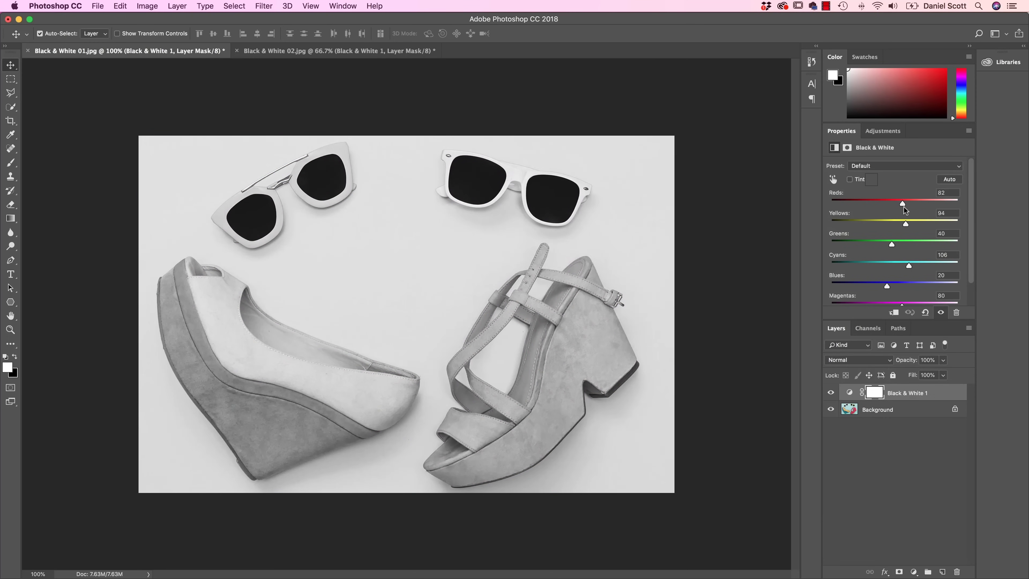
click(306, 55)
click(828, 397)
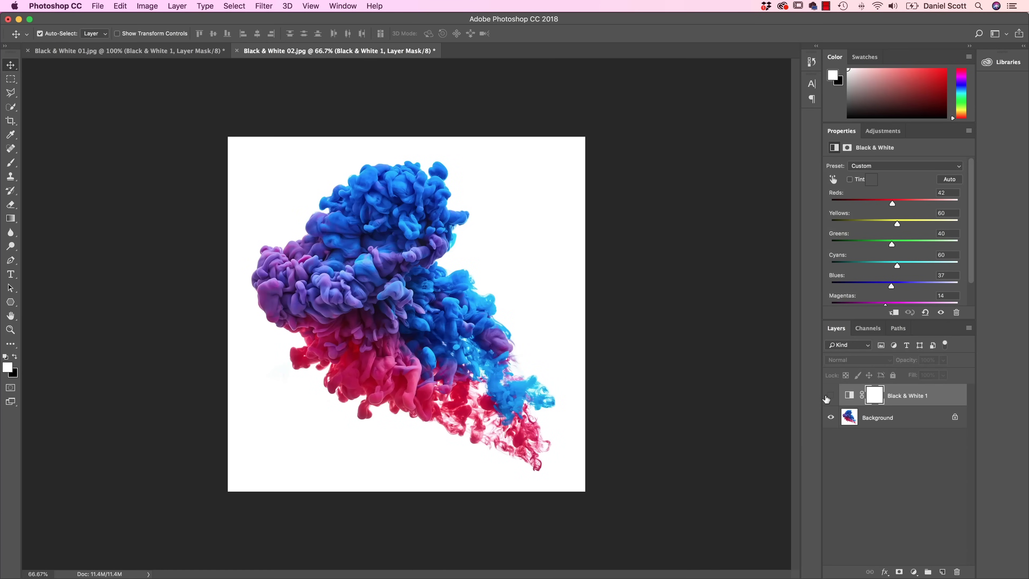
click(829, 396)
click(849, 179)
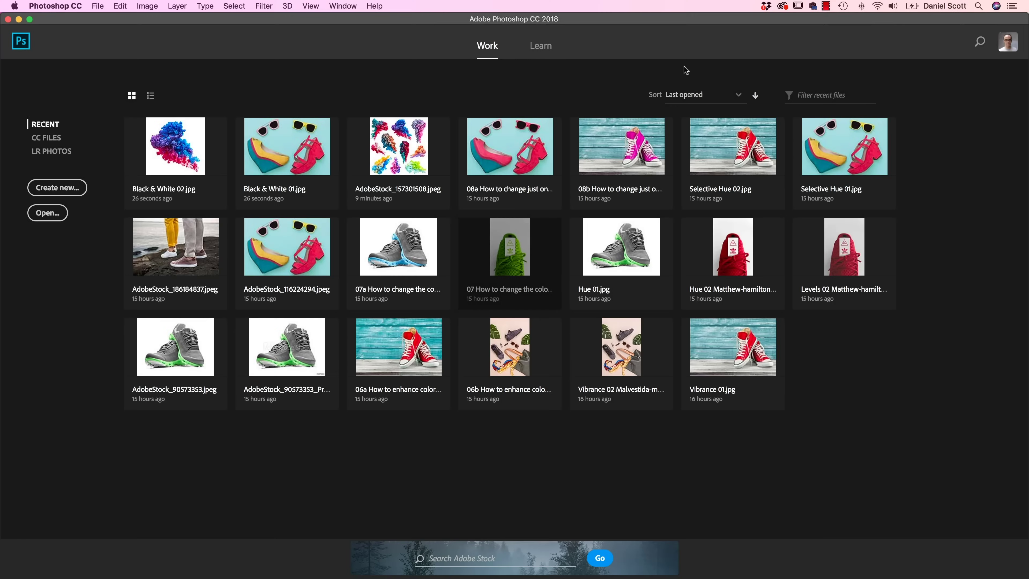
Open Black & White 01.jpg and Black & White 02.jpg from the 02 Color folder and bring Black & White 01 to the front.
click(101, 7)
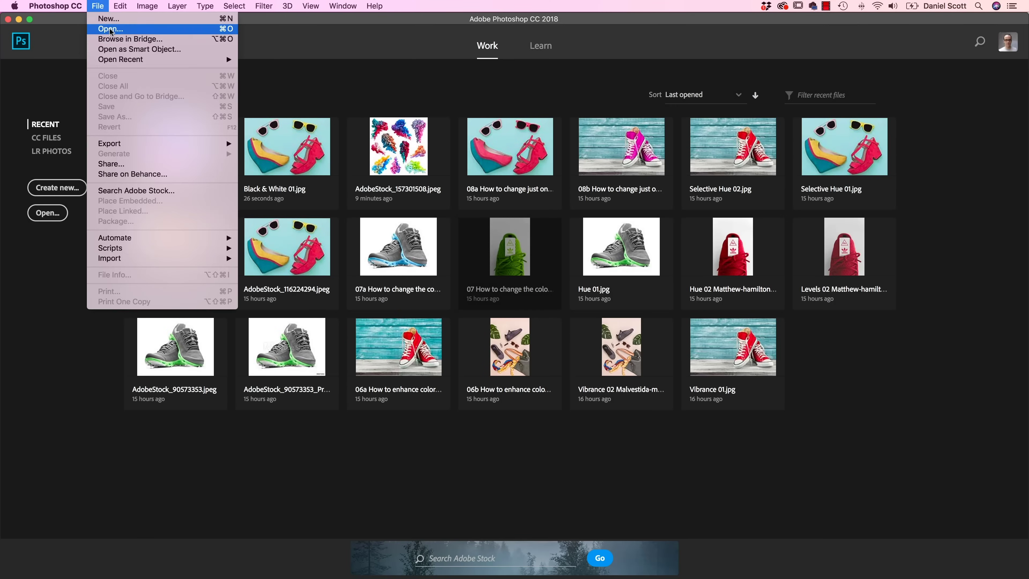
click(111, 29)
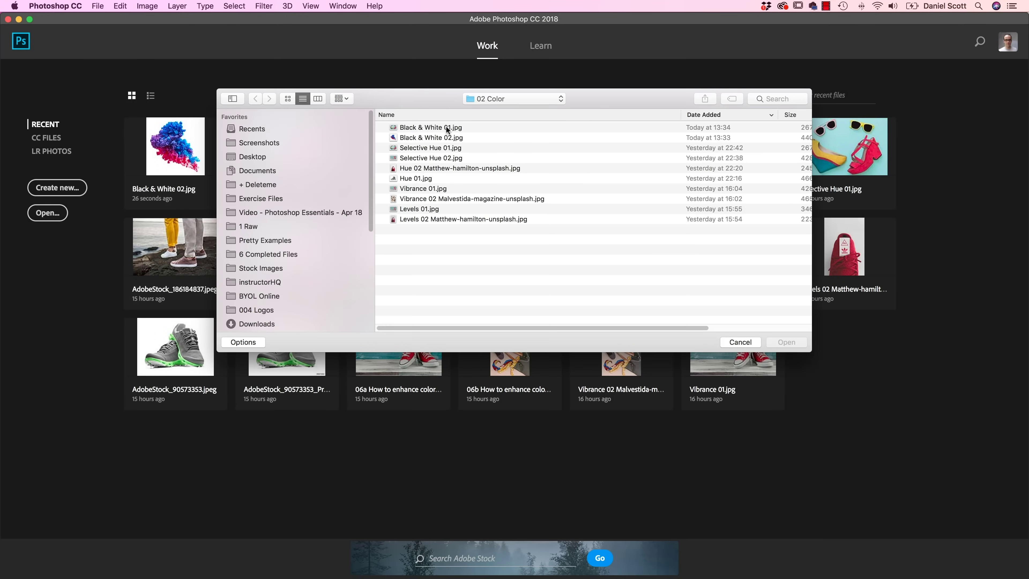
click(446, 128)
shift+click(450, 139)
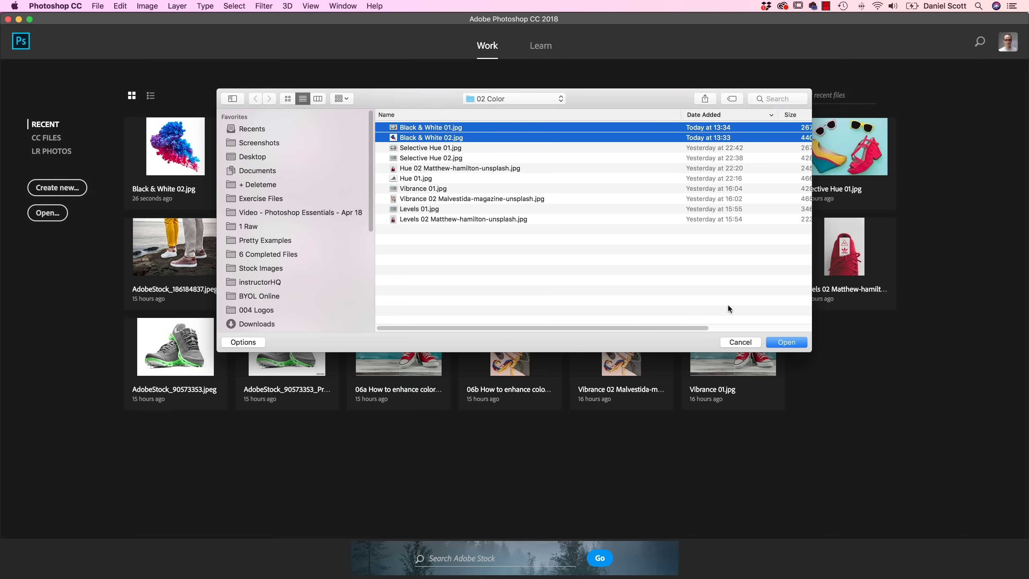
click(790, 340)
click(87, 51)
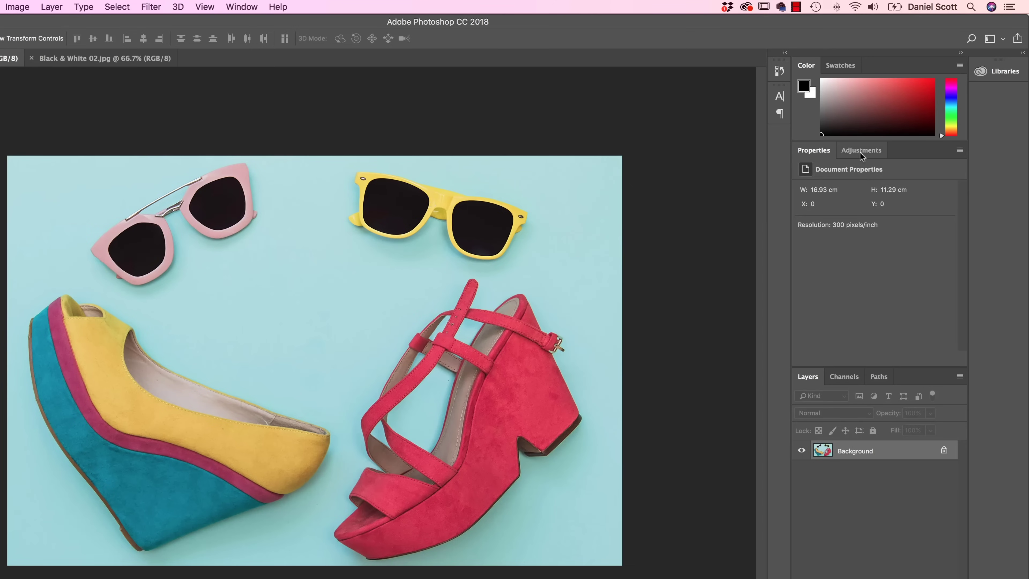
Add a Black & White adjustment layer to Black & White 01 and toggle it to compare with the color original.
click(861, 151)
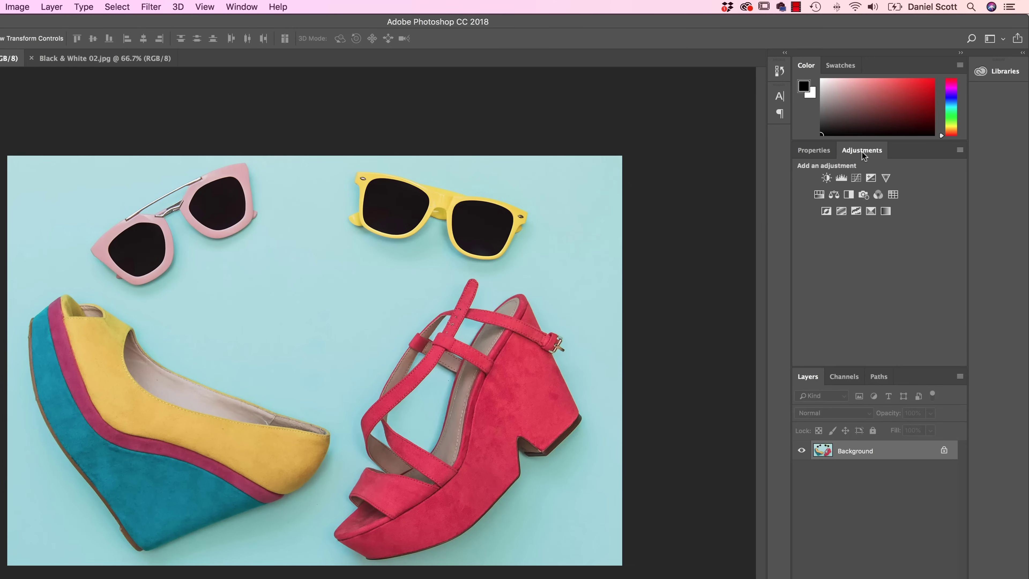
click(849, 195)
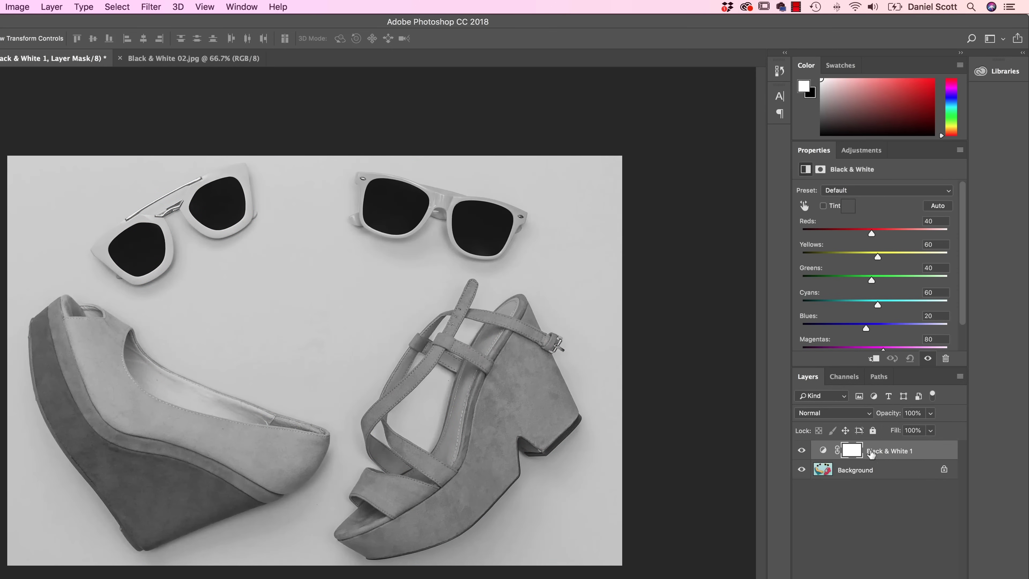
click(802, 450)
click(802, 450)
click(852, 193)
click(841, 193)
click(801, 452)
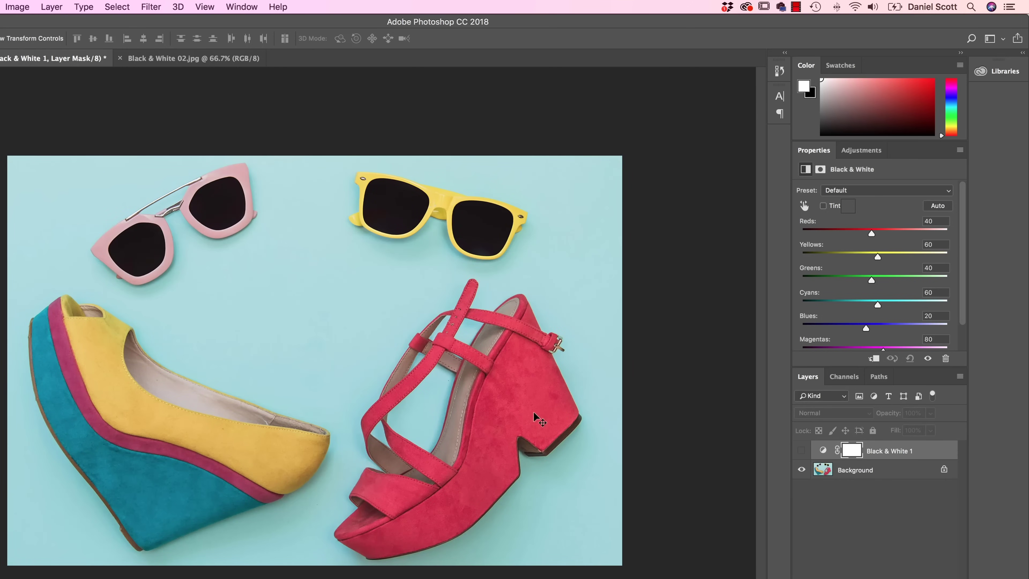
click(801, 451)
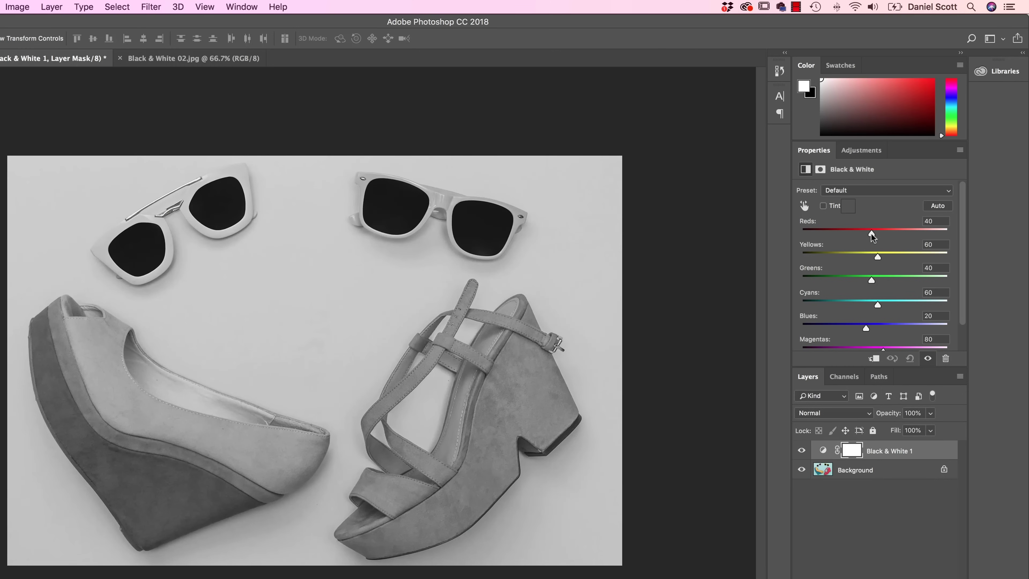
Set the Black & White layer's Reds to 50, Yellows to 67 and Cyans to 117, checking the original colors.
mouse_move(871, 234)
mouse_down()
mouse_move(855, 234)
mouse_move(864, 233)
mouse_up()
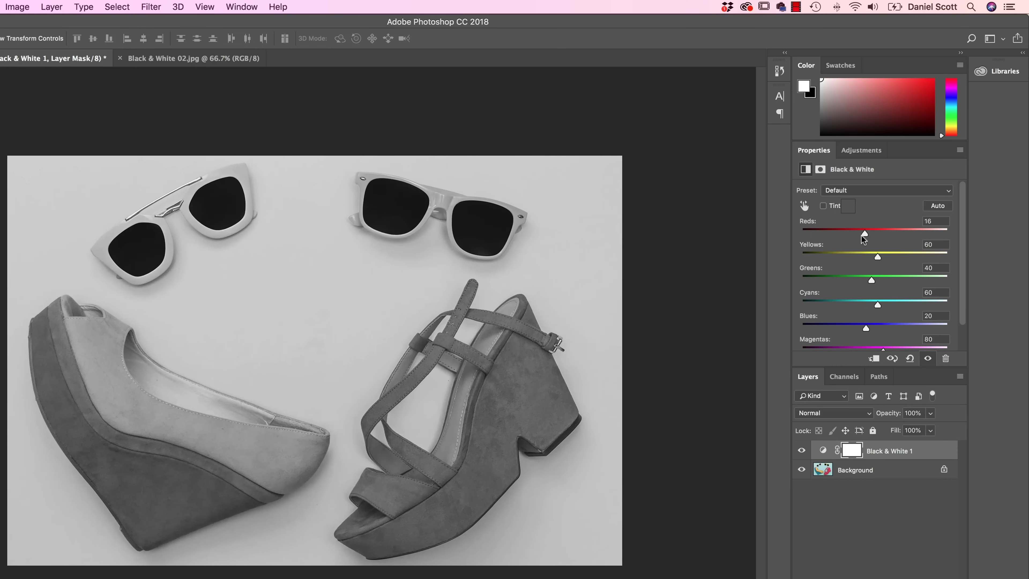
mouse_move(866, 234)
mouse_down()
mouse_move(877, 234)
mouse_move(859, 234)
mouse_move(876, 256)
mouse_move(863, 256)
mouse_move(879, 257)
mouse_move(865, 234)
mouse_move(874, 234)
mouse_up()
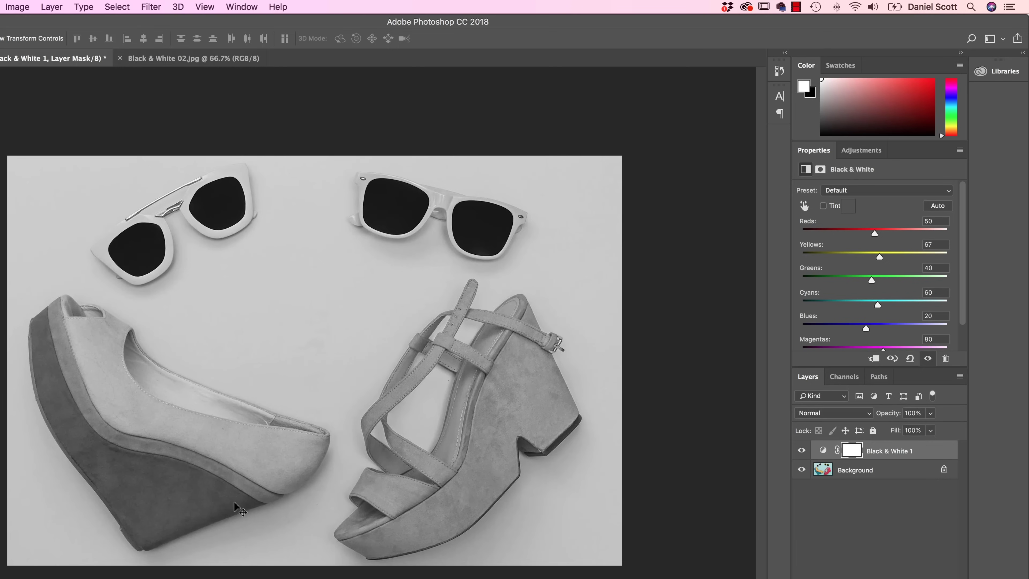
click(800, 451)
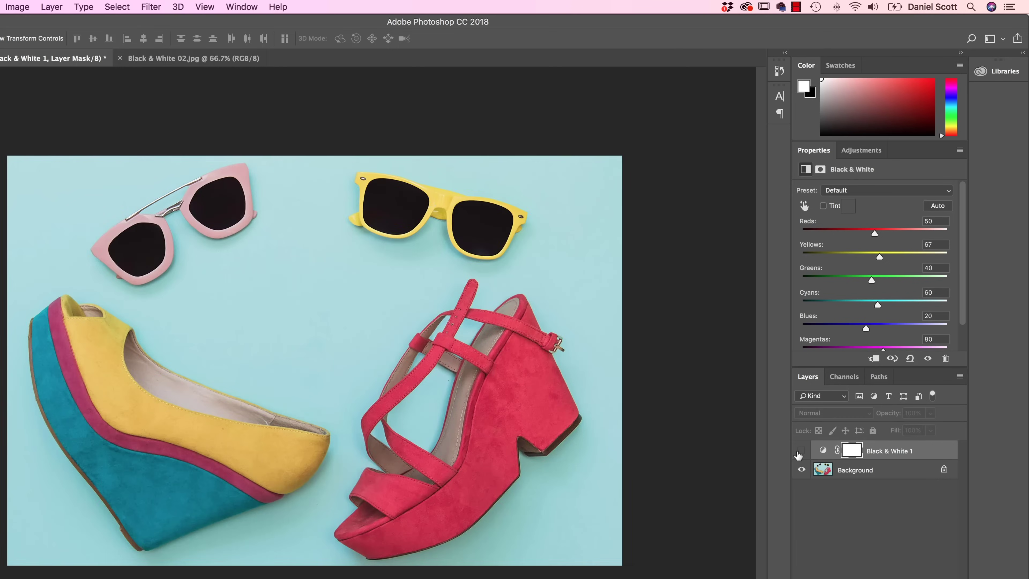
click(801, 452)
drag(878, 305, 894, 304)
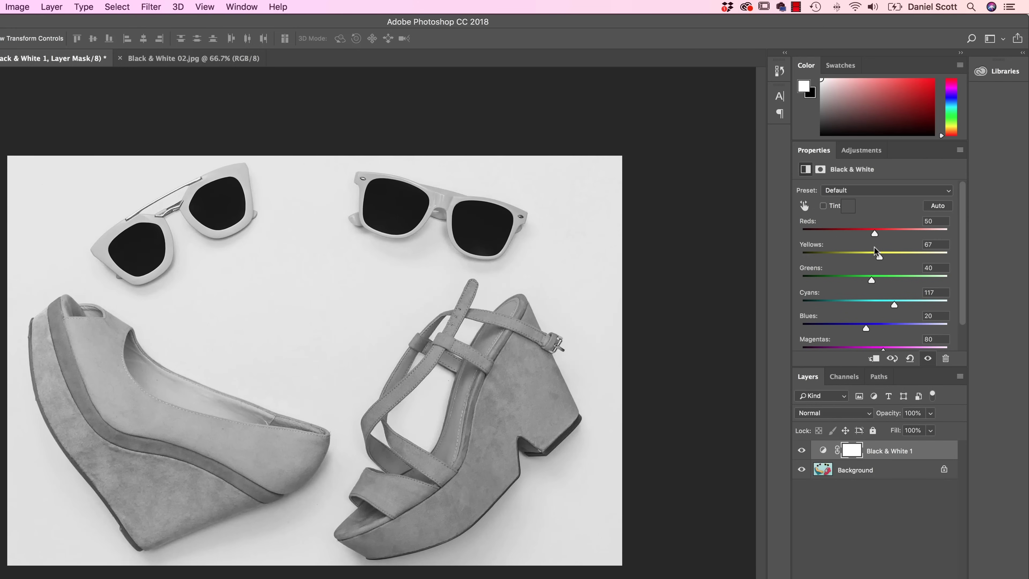
Use the on-image adjustment tool to darken the red sandal to Reds 24 and the teal wedge heel to Cyans 106.
click(804, 207)
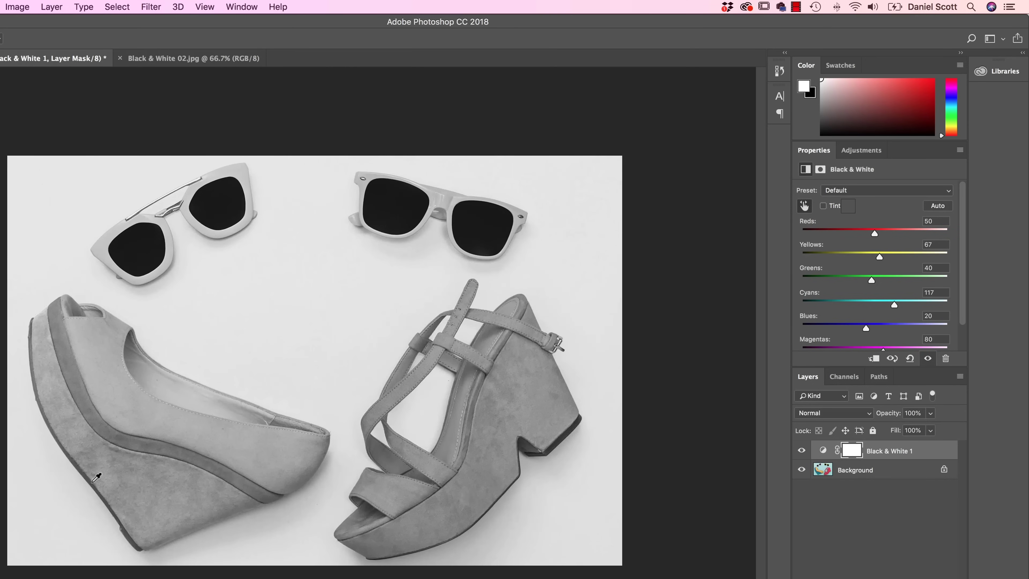
click(802, 450)
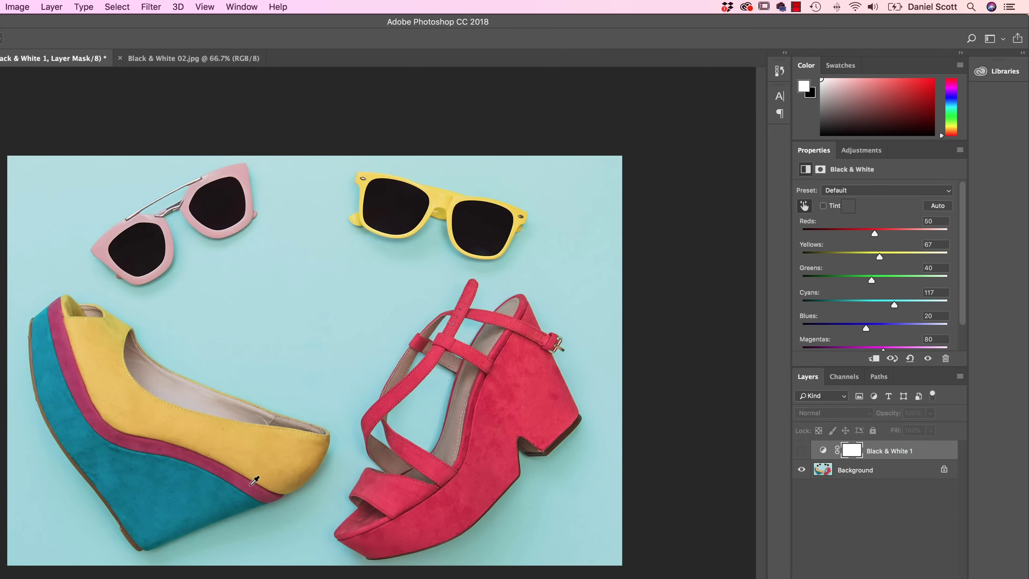
click(801, 451)
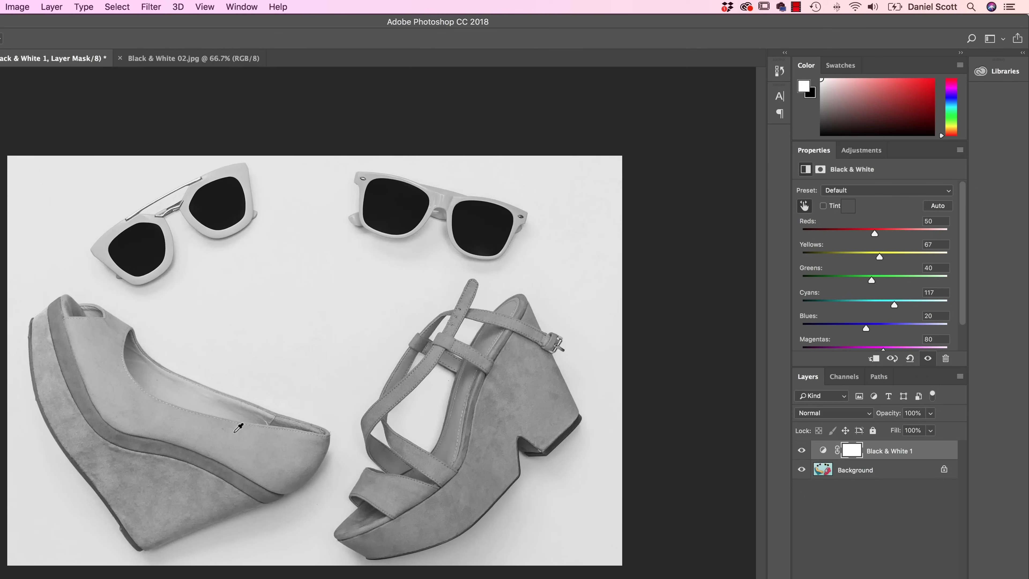
click(802, 208)
click(525, 406)
mouse_move(526, 406)
mouse_down()
mouse_move(540, 405)
mouse_move(514, 398)
mouse_up()
drag(201, 499, 289, 315)
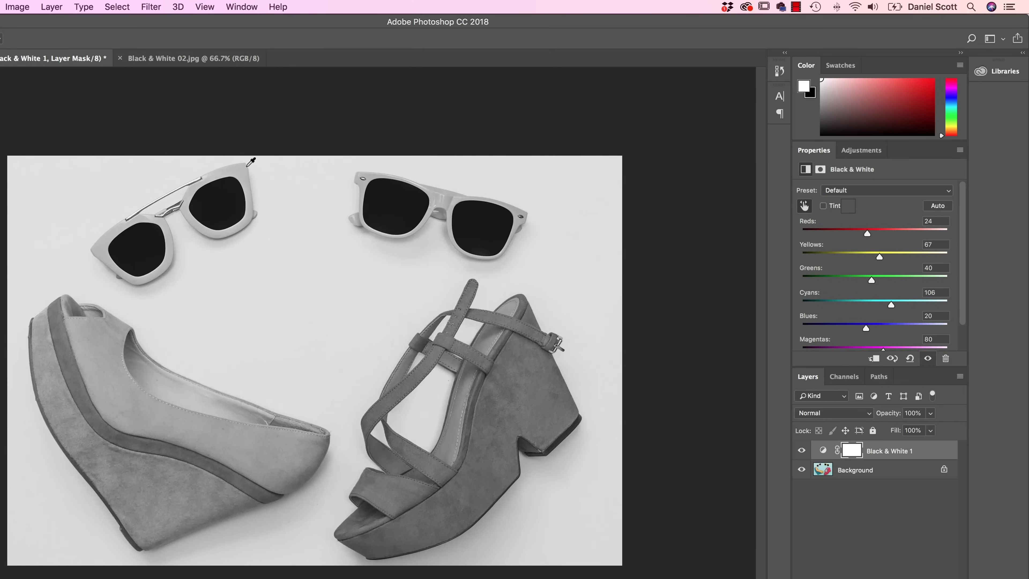
Adjust tones directly on the image to Reds 28 and Yellows 94, and switch to Black & White 02.
drag(242, 166, 227, 177)
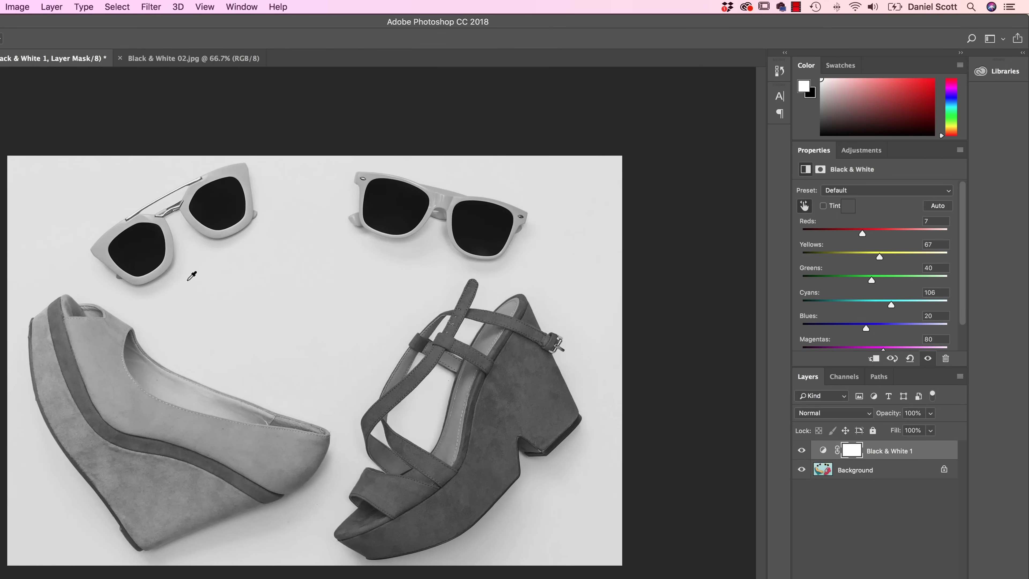
mouse_move(554, 413)
mouse_down()
mouse_move(531, 416)
mouse_move(558, 414)
mouse_up()
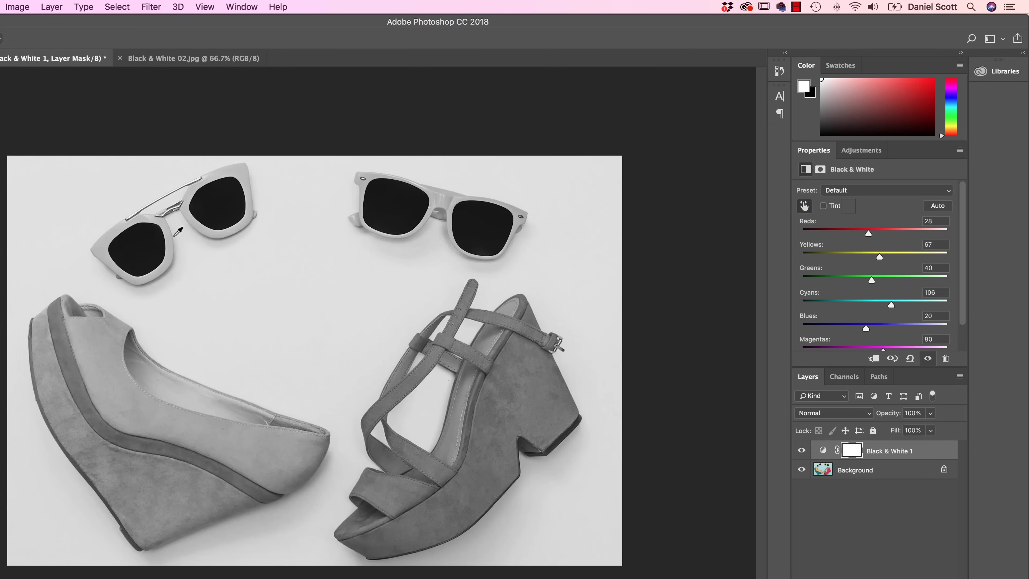
drag(176, 428, 193, 438)
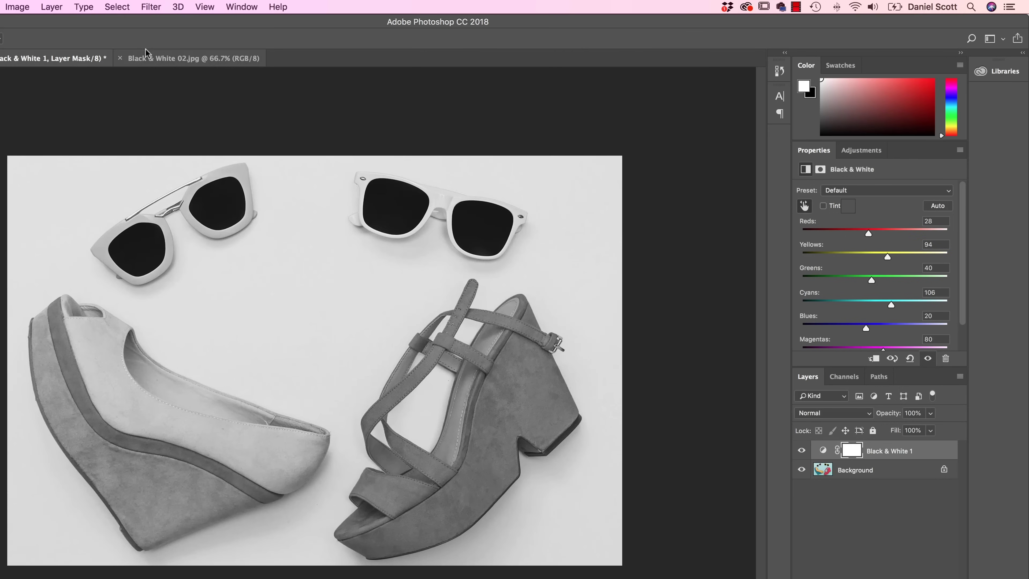
click(149, 59)
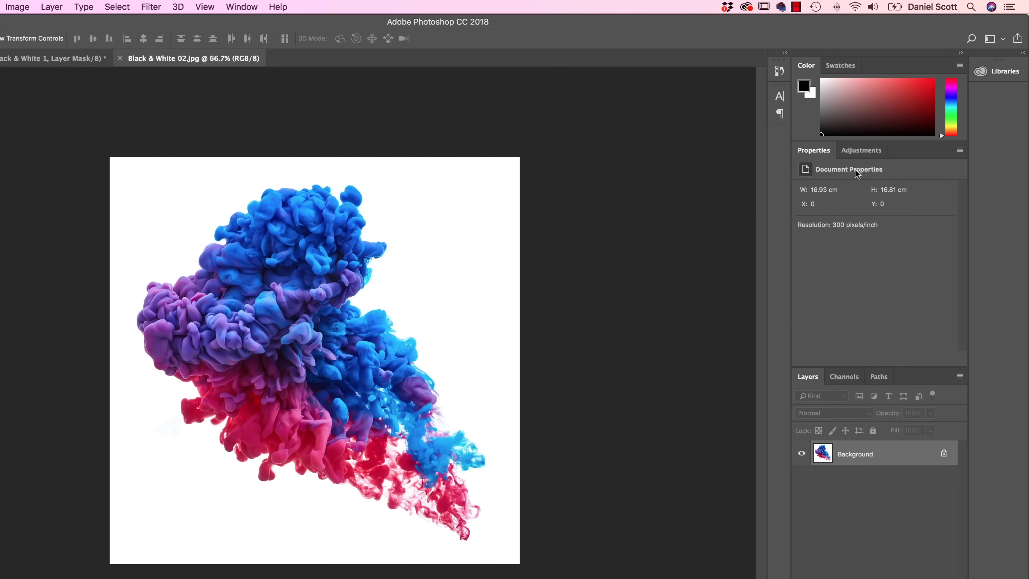
Add a Black & White adjustment layer to Black & White 02 and compare it with the adjusted Black & White 01 image.
click(862, 154)
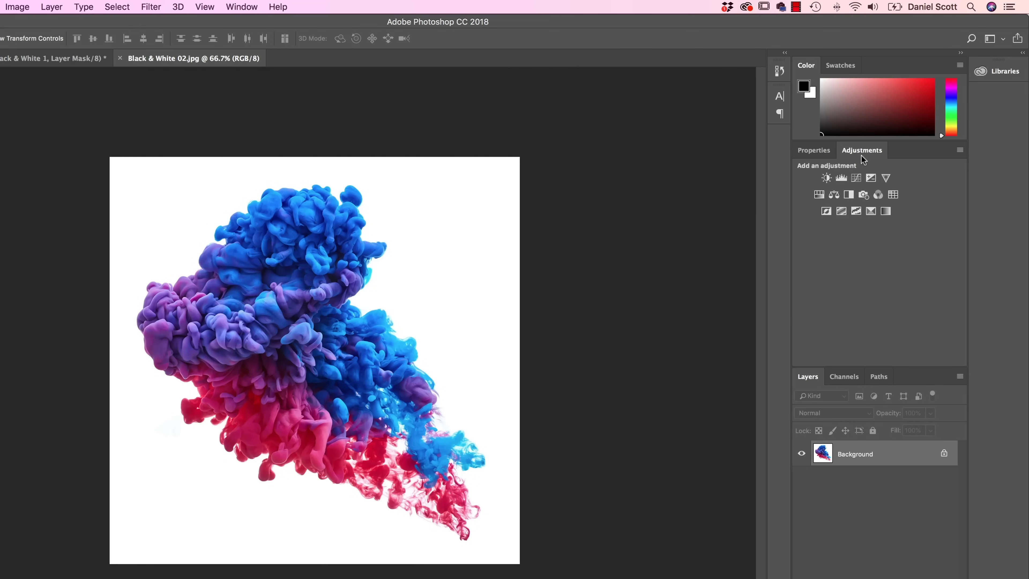
click(848, 194)
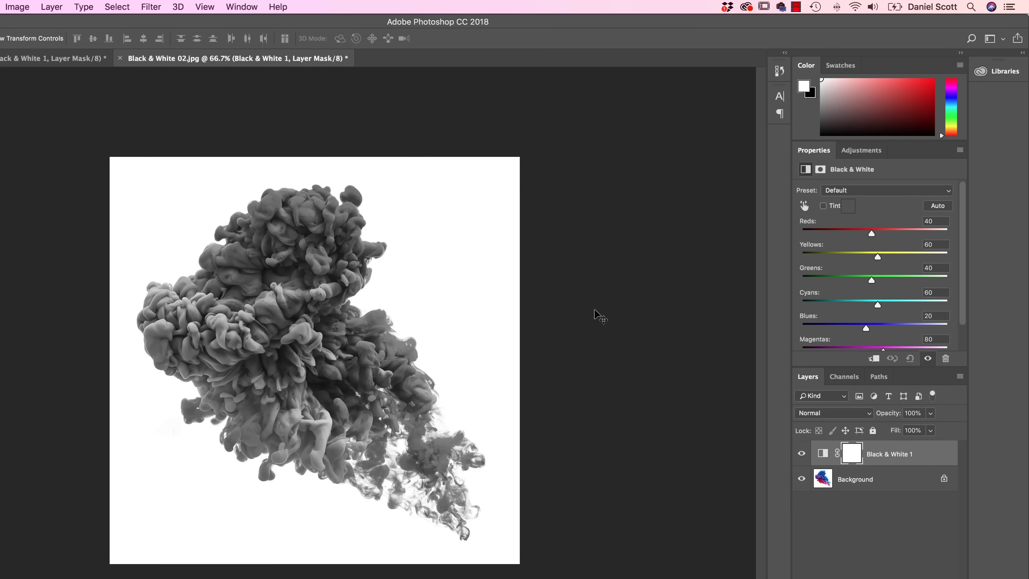
click(41, 60)
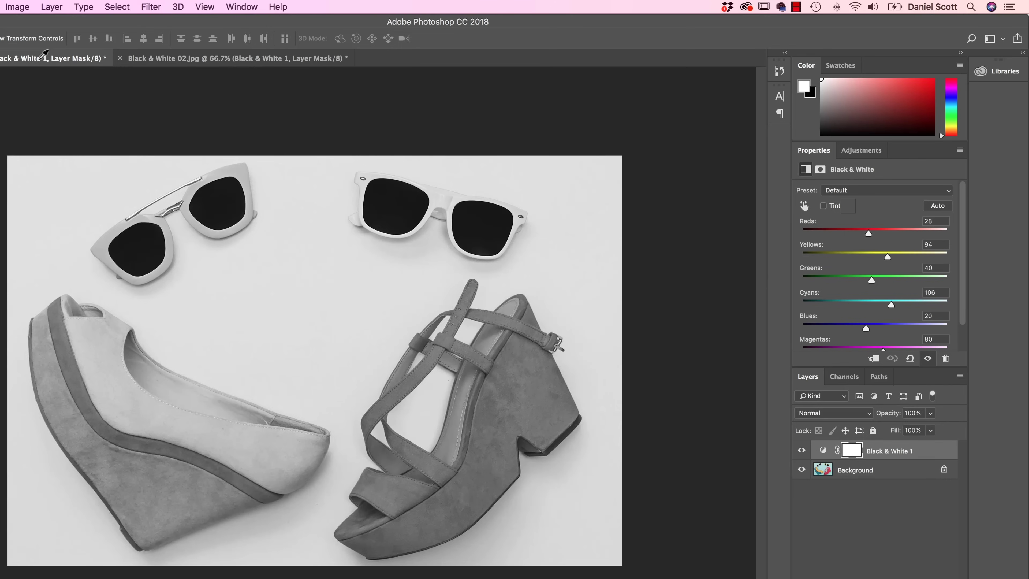
click(203, 60)
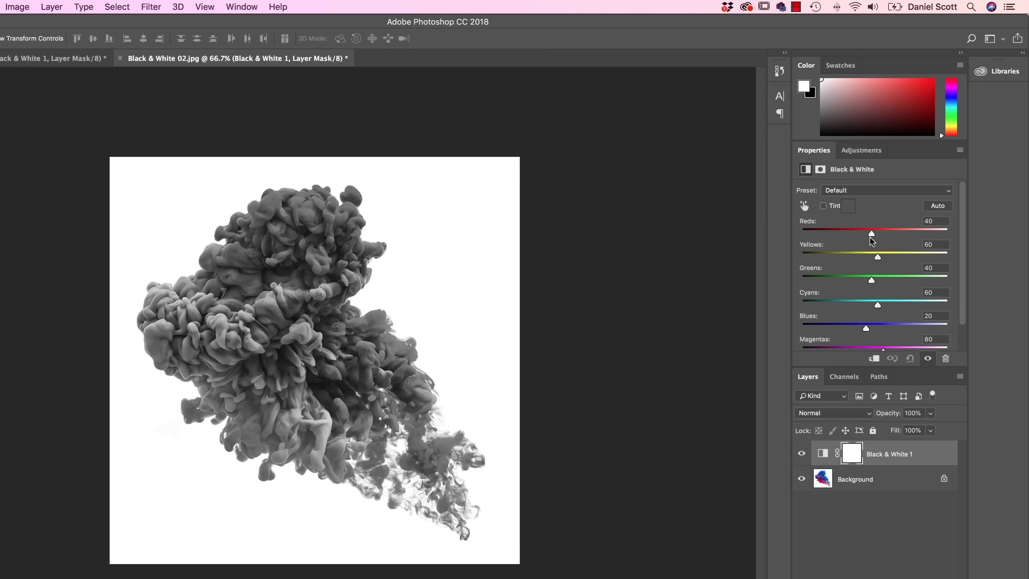
Lower the Black & White layer's Reds to 18, activate the on-image adjustment tool, and check the smoke's original colors.
mouse_move(871, 234)
mouse_down()
mouse_move(893, 239)
mouse_move(866, 242)
mouse_up()
click(804, 206)
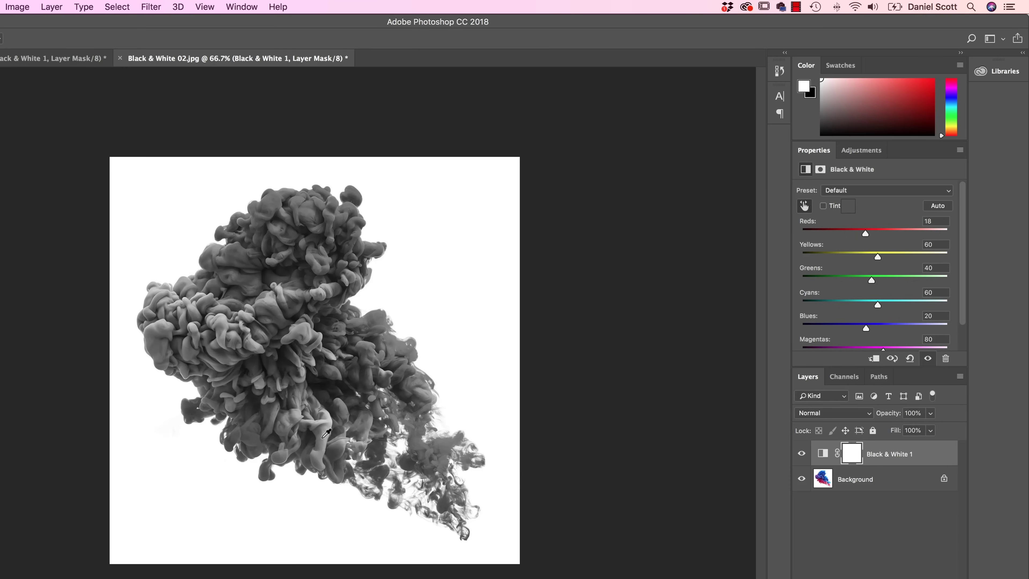
click(802, 454)
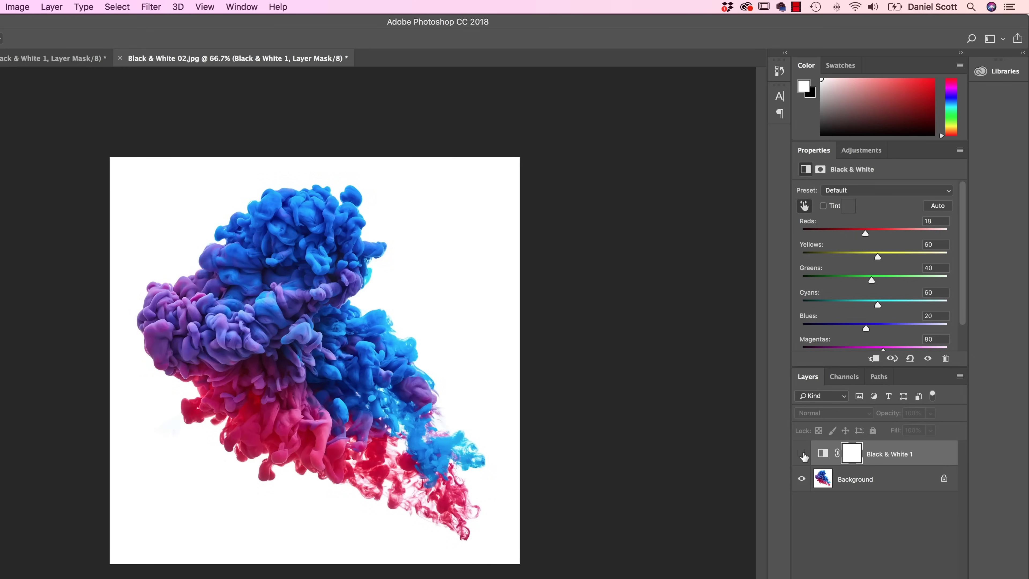
click(803, 455)
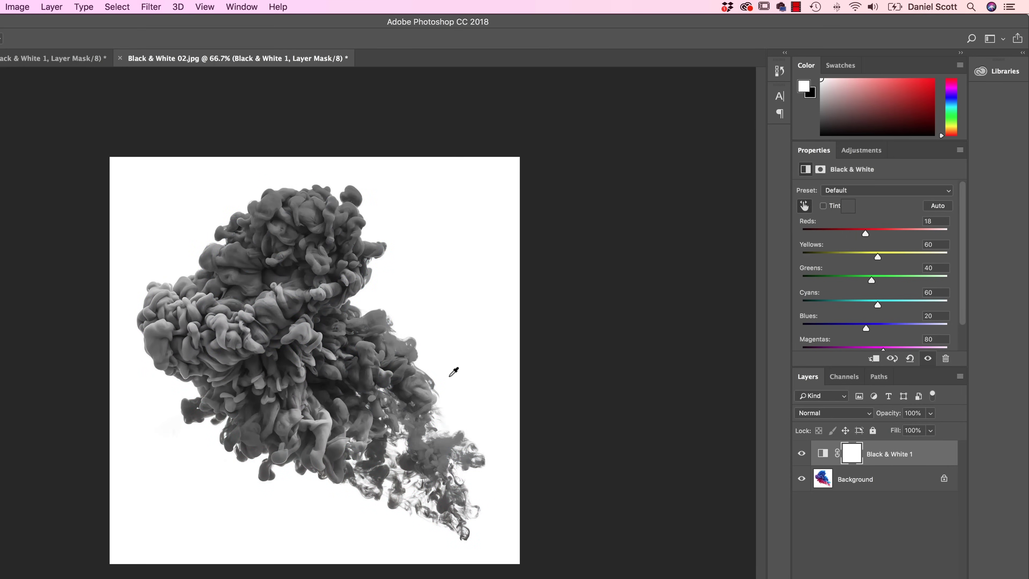
Adjust the smoke's tones directly on the image to Reds 19, Blues -6 and Magentas 12, and turn the on-image tool off.
mouse_move(389, 348)
mouse_down()
mouse_move(401, 360)
mouse_move(378, 357)
mouse_up()
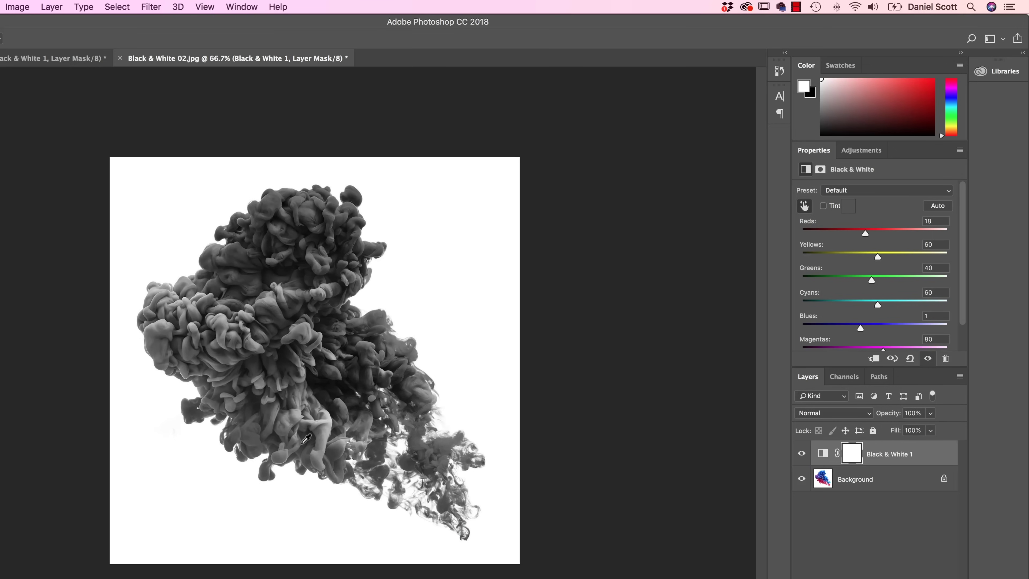
drag(303, 438, 286, 438)
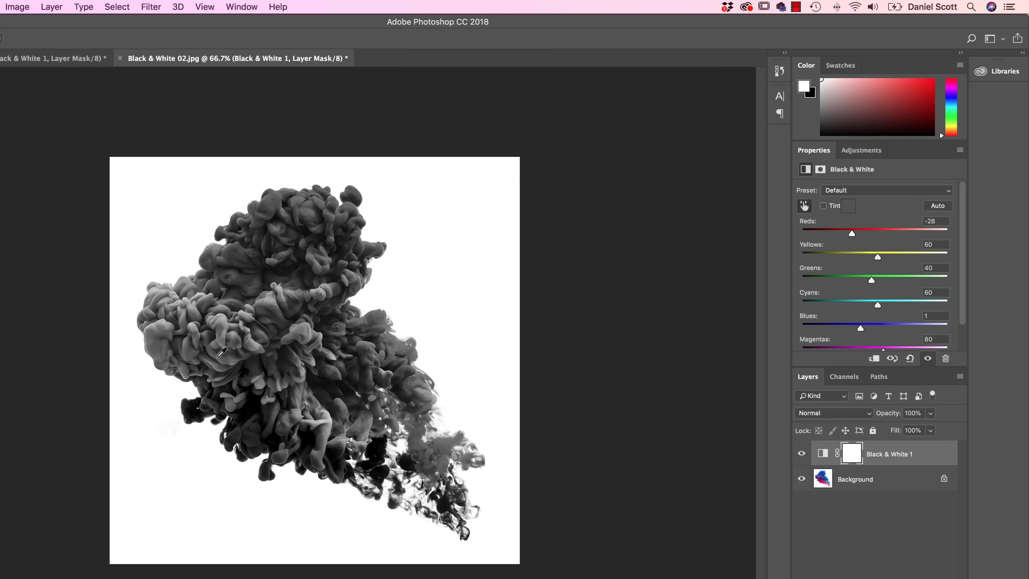
drag(208, 361, 209, 359)
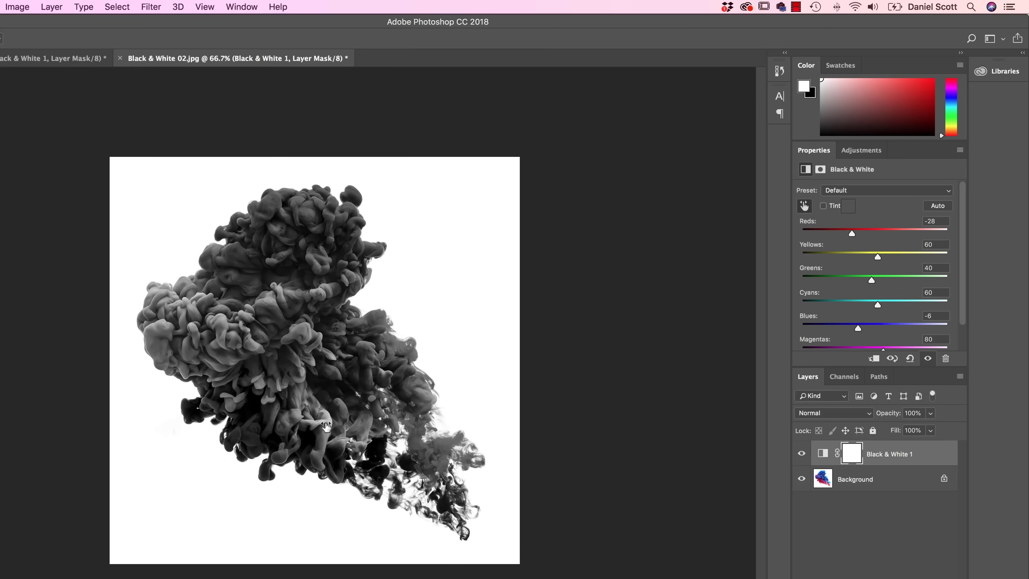
drag(322, 427, 288, 425)
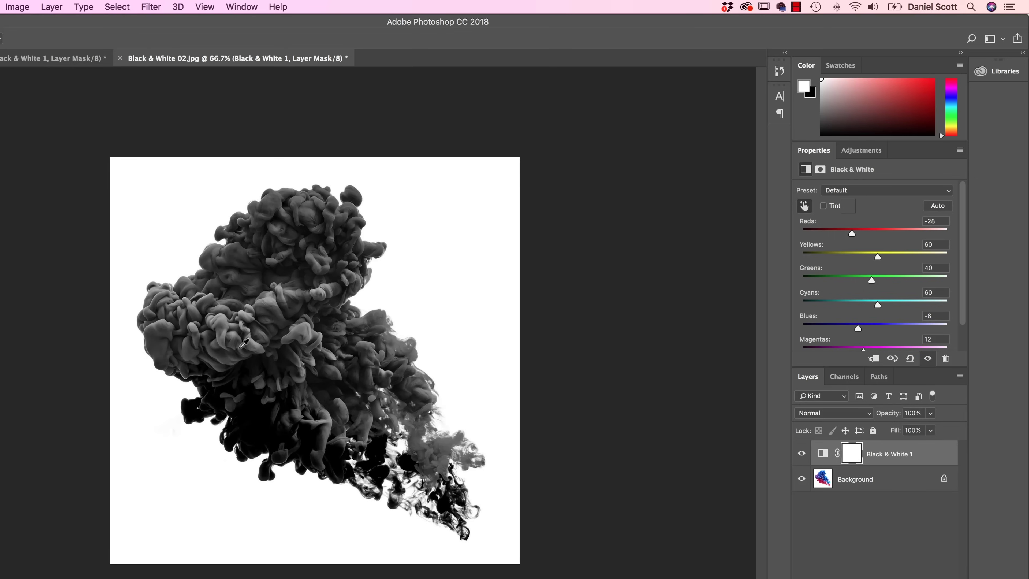
mouse_move(239, 339)
mouse_down()
mouse_move(207, 340)
mouse_move(233, 343)
mouse_up()
drag(264, 450, 292, 455)
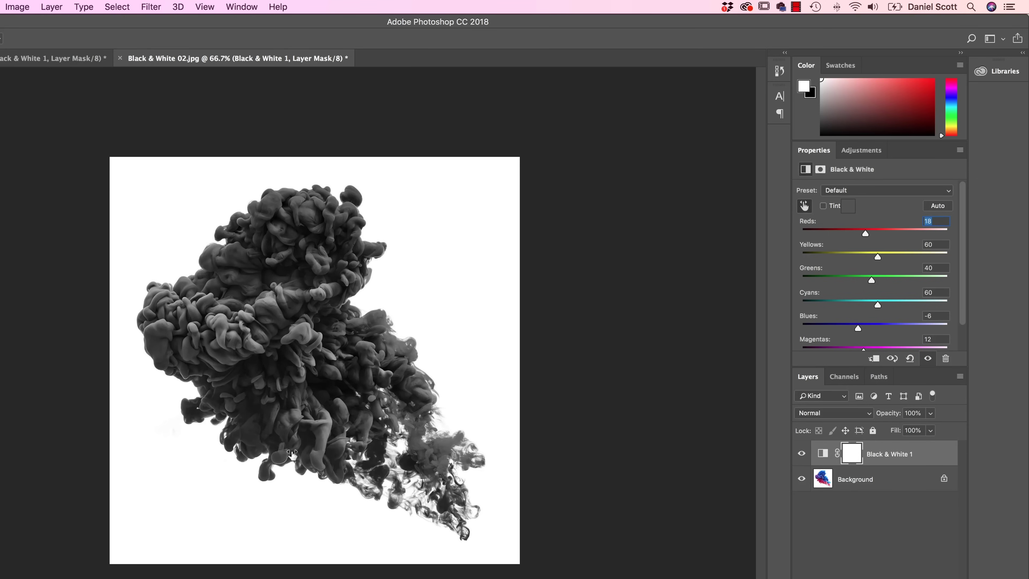
click(806, 206)
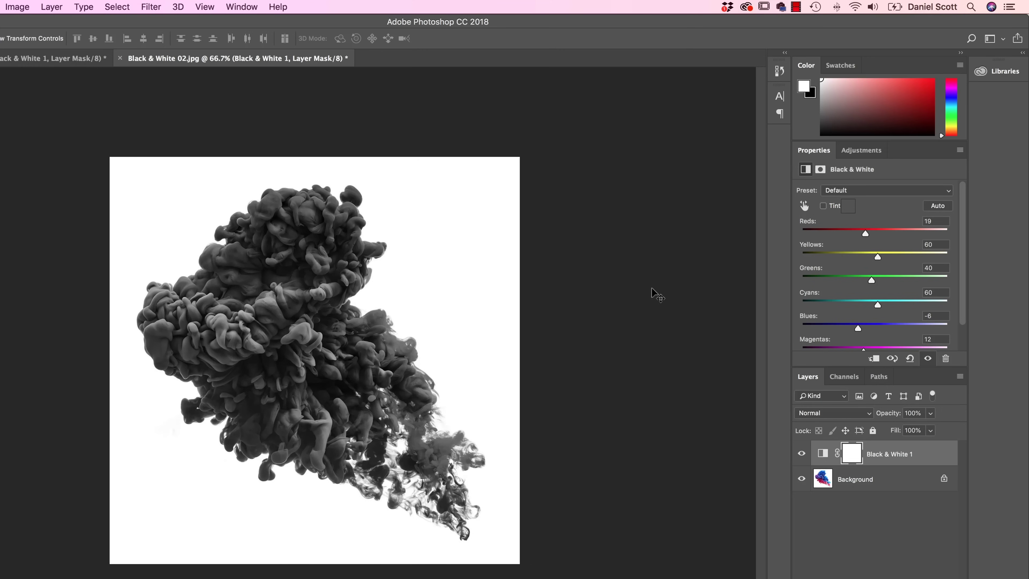
Enable Tint on the Black & White adjustment and pick a vivid pink as the tint color.
click(824, 205)
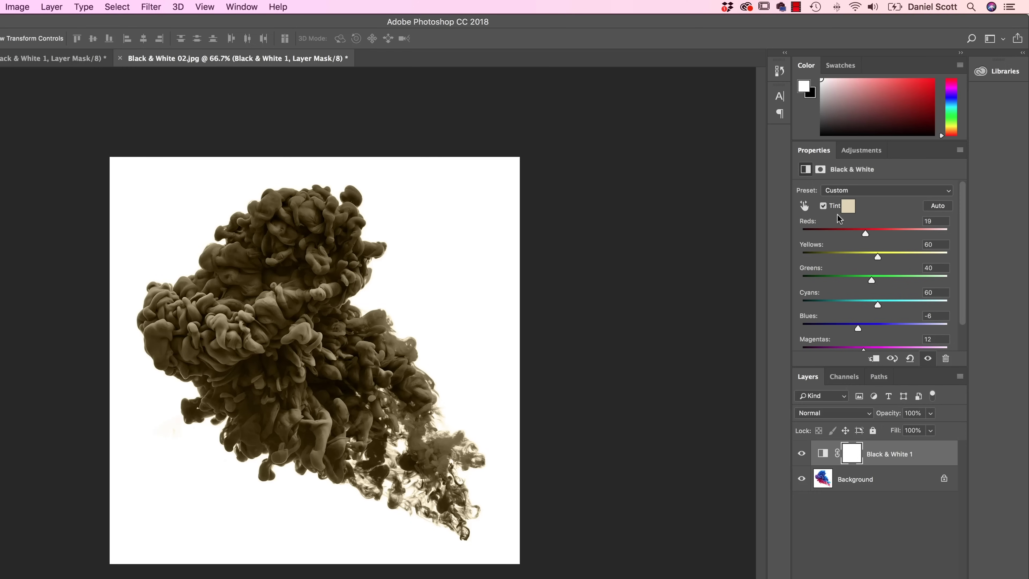
click(848, 205)
click(667, 273)
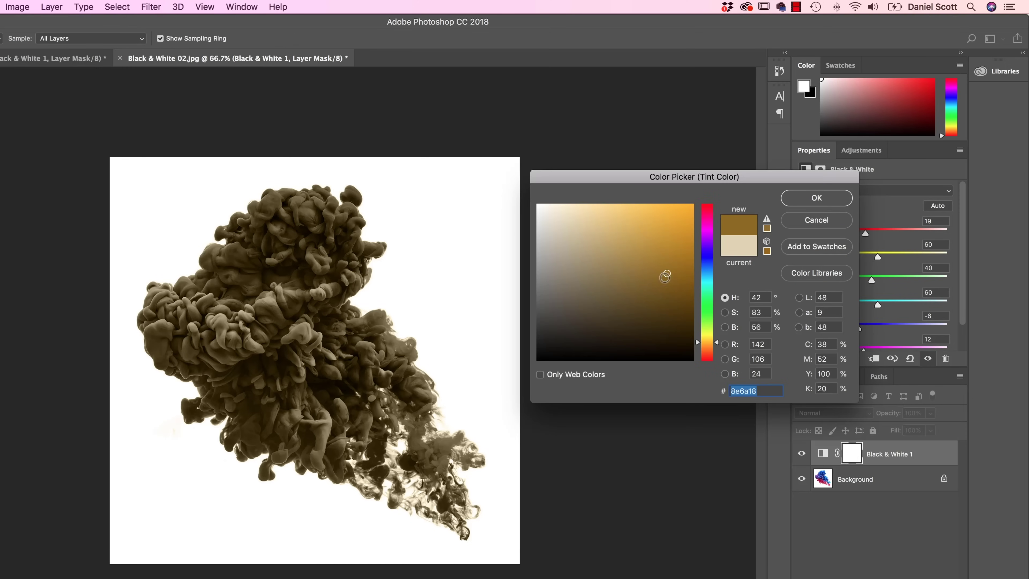
click(615, 312)
drag(718, 341, 721, 214)
mouse_move(659, 234)
mouse_down()
mouse_move(666, 219)
mouse_move(680, 221)
mouse_up()
key(Return)
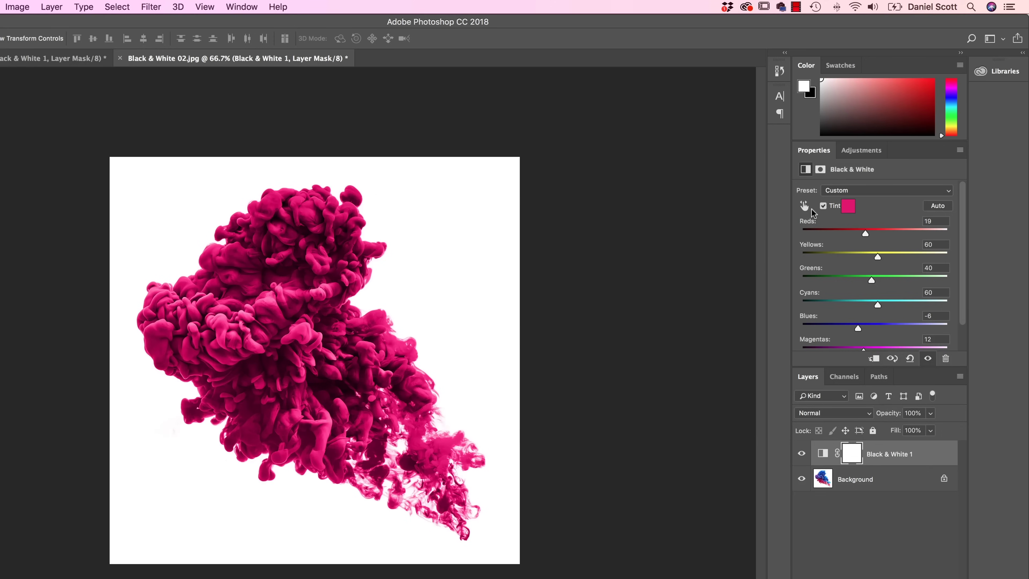
Lighten the tinted smoke directly on the image to Blues 37, Reds 42 and Magentas 14, and toggle the adjustment layer to compare.
click(803, 207)
drag(313, 290, 340, 299)
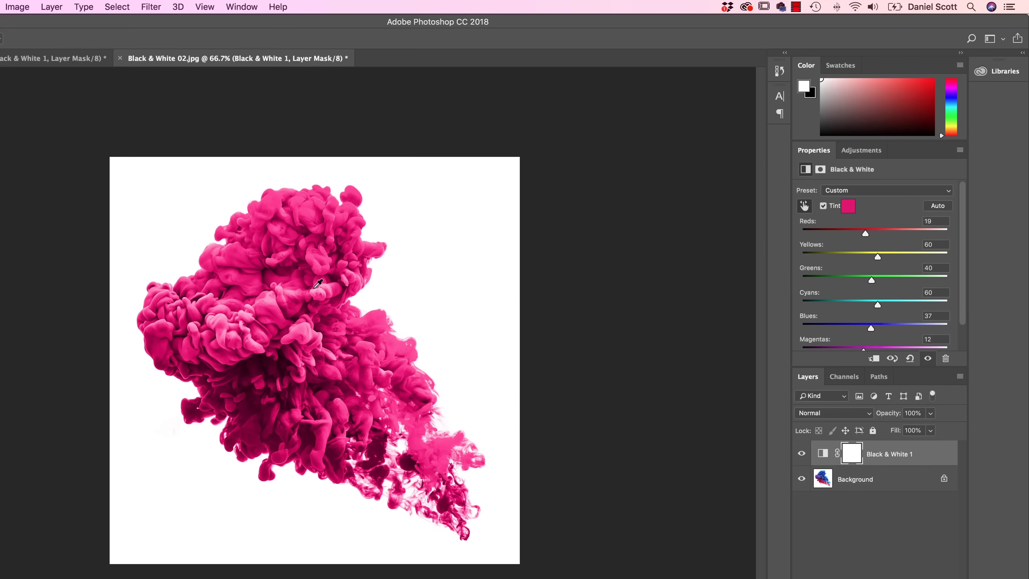
mouse_move(263, 407)
mouse_down()
mouse_move(280, 422)
mouse_move(257, 411)
mouse_up()
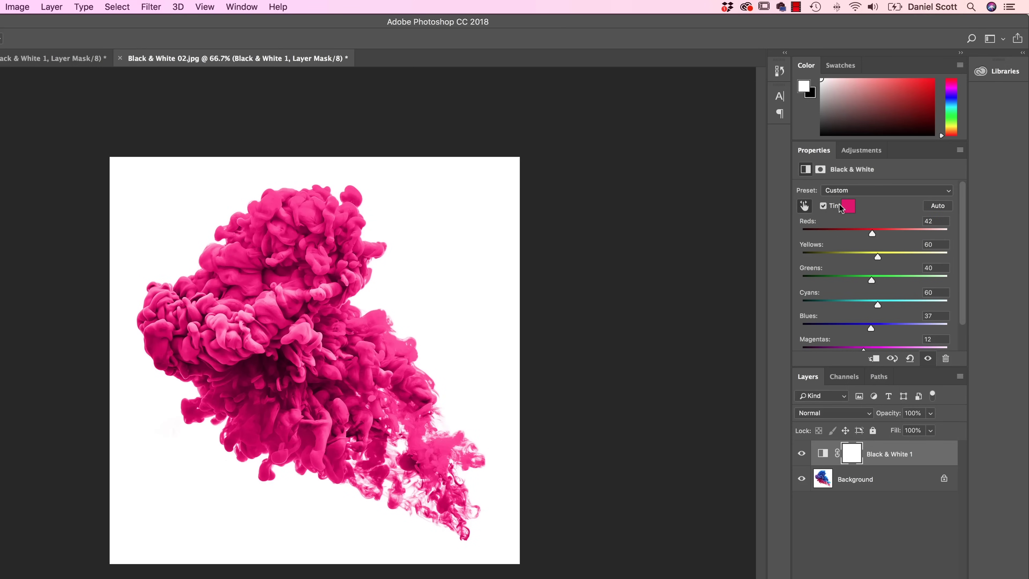
drag(273, 373, 273, 370)
click(801, 454)
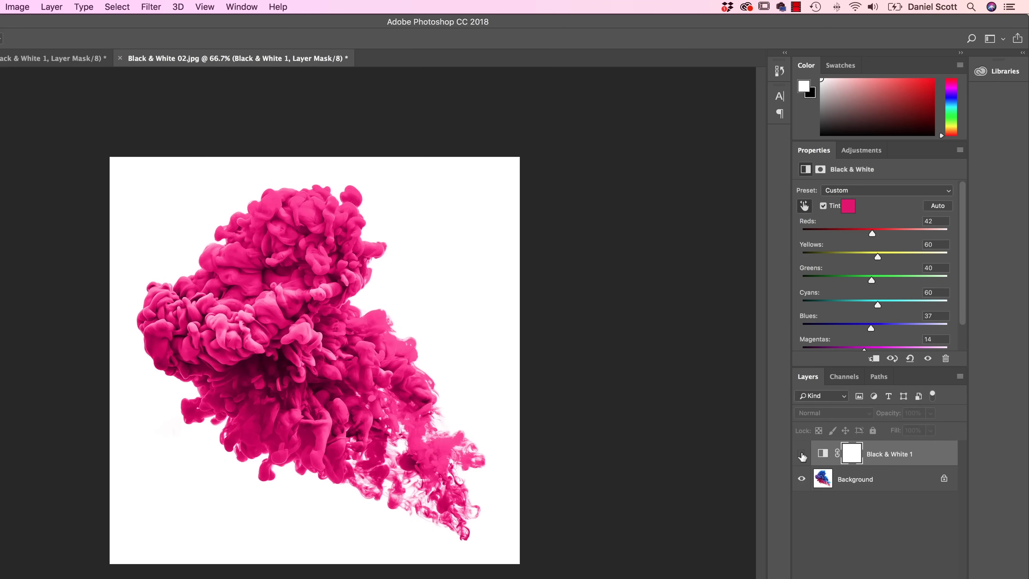
click(802, 454)
click(801, 455)
click(801, 455)
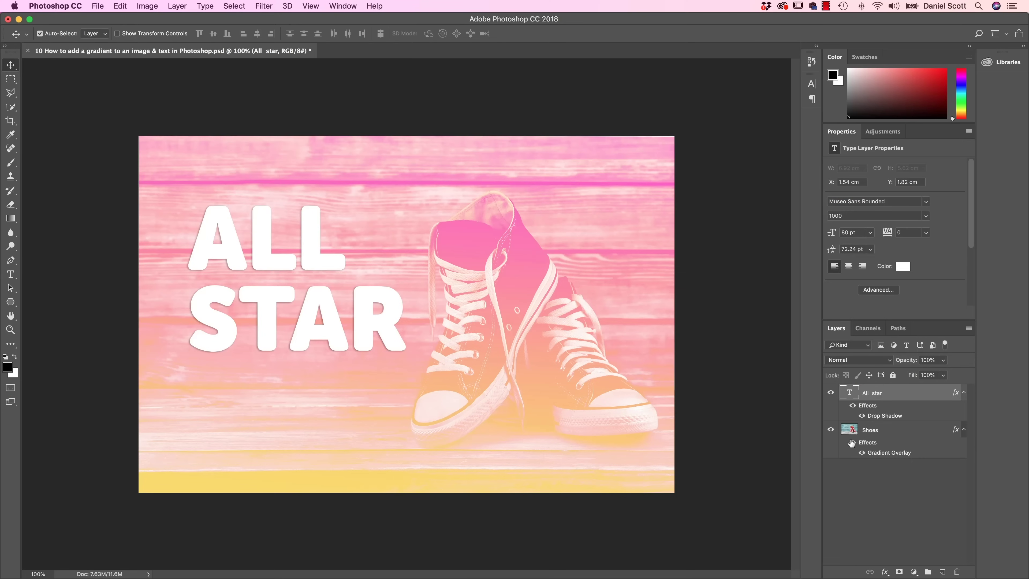
Toggle the Shoes layer's effects in the finished gradient example to compare the image with and without the Gradient Overlay.
click(853, 442)
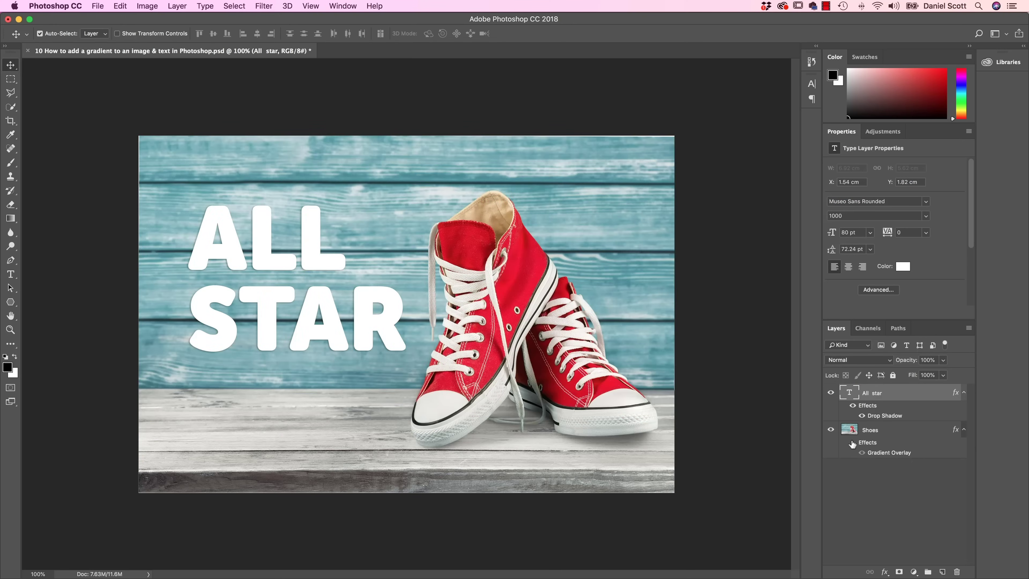
click(853, 443)
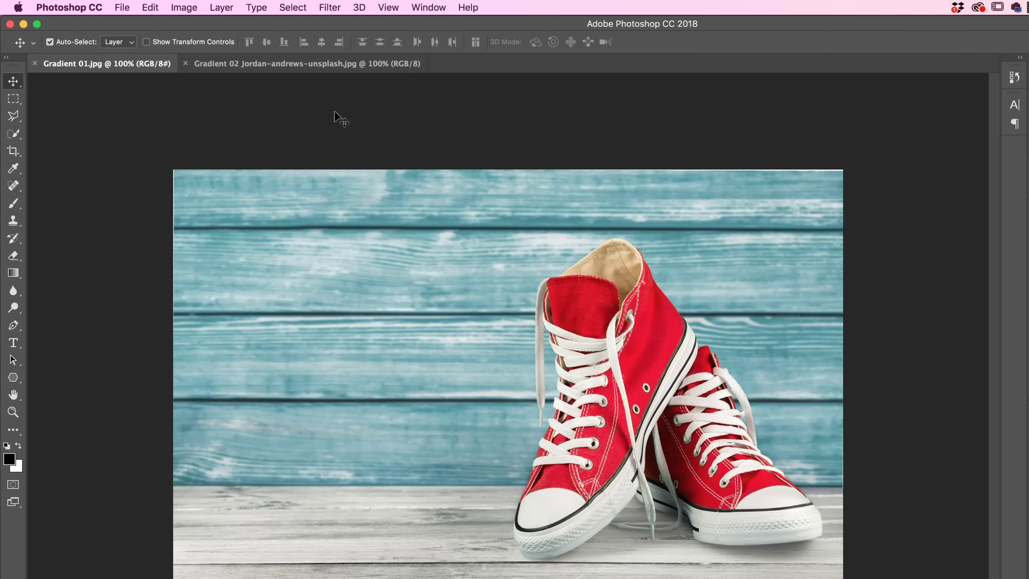
Start a text layer with the Type tool on the blue planks beside the shoes in Gradient 01 and check the font choices.
click(380, 128)
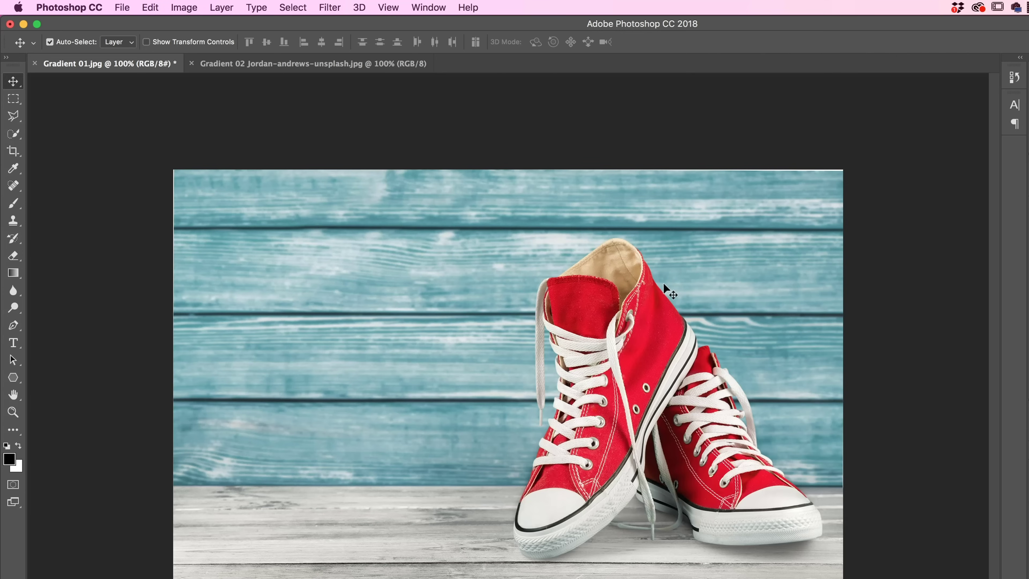
click(15, 342)
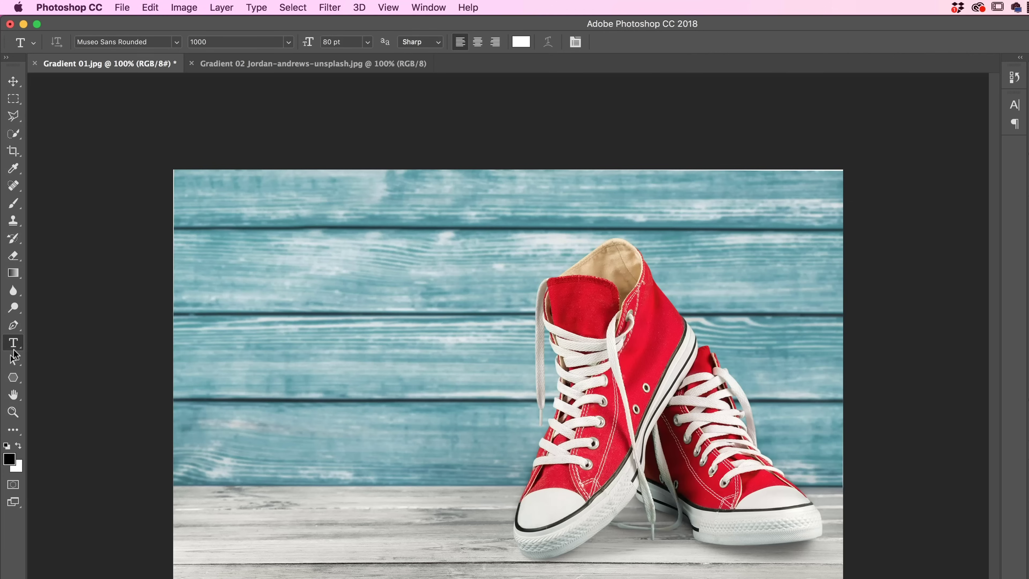
click(274, 310)
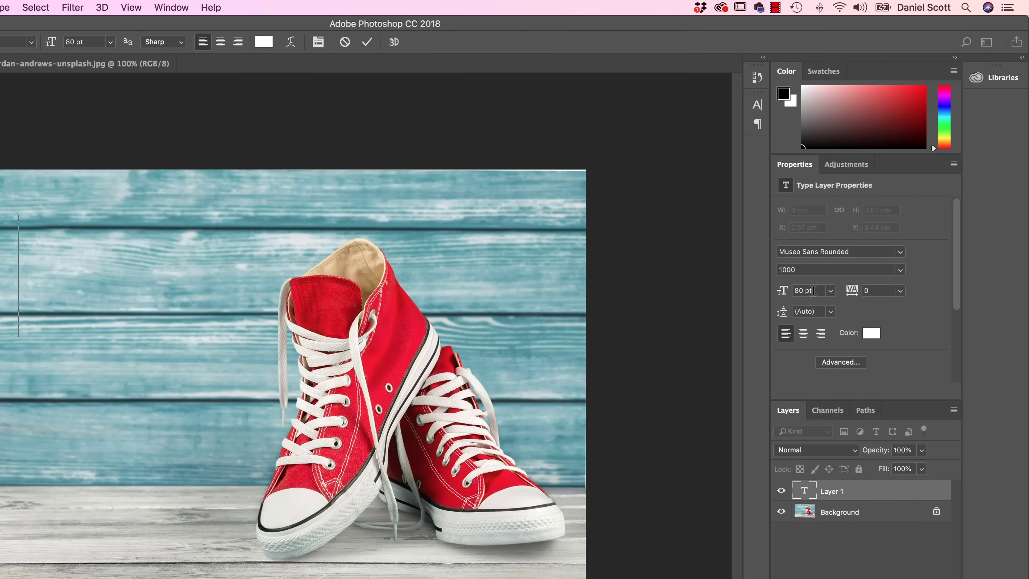
click(781, 302)
click(901, 254)
click(901, 255)
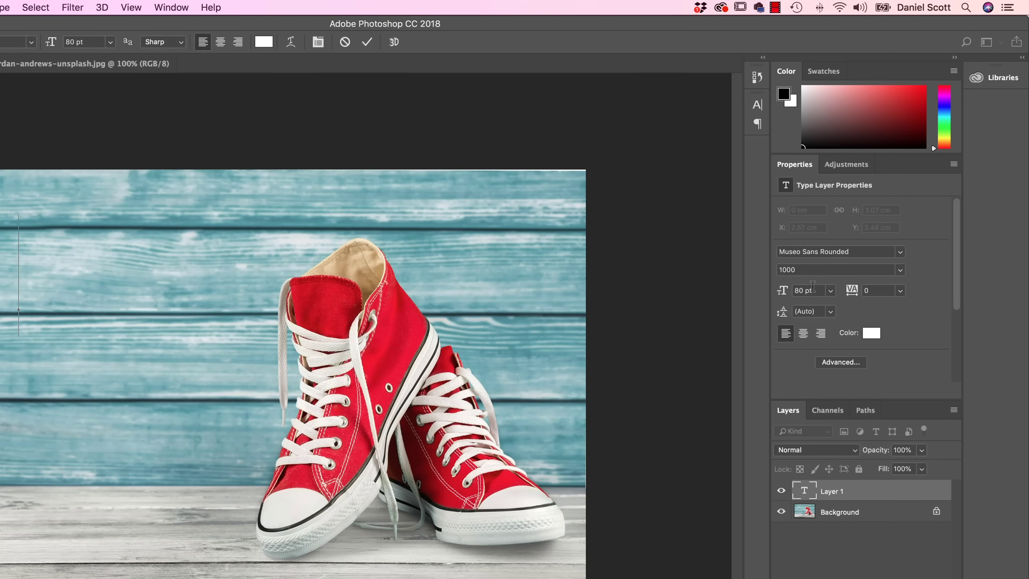
Enter the two-line text "ALL STAR" at 80 pt and move it to about X 1.54 cm, Y 1.82 cm, clear of the shoes.
click(794, 291)
click(14, 313)
text(ALL)
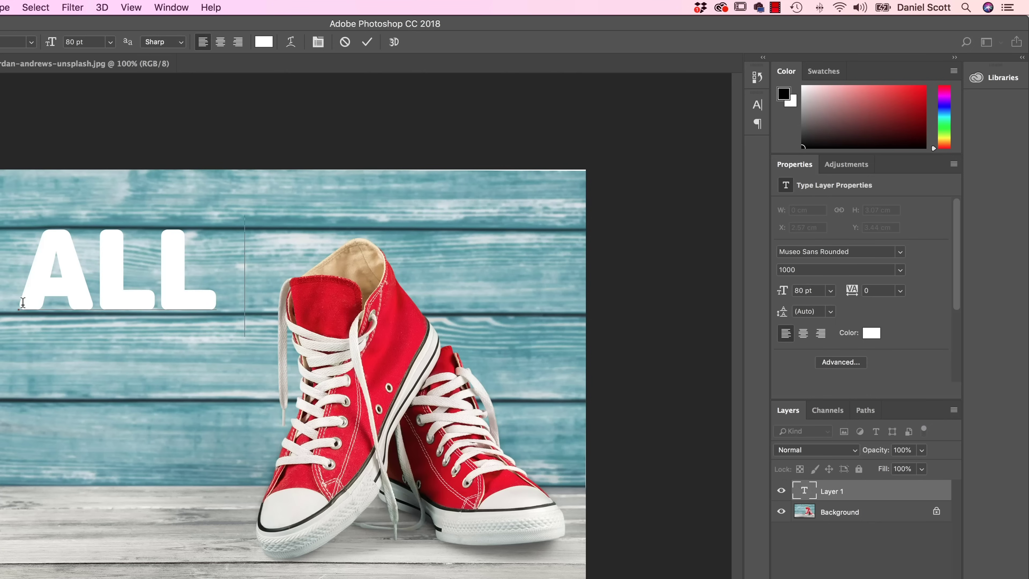
key(Return)
text(STAR)
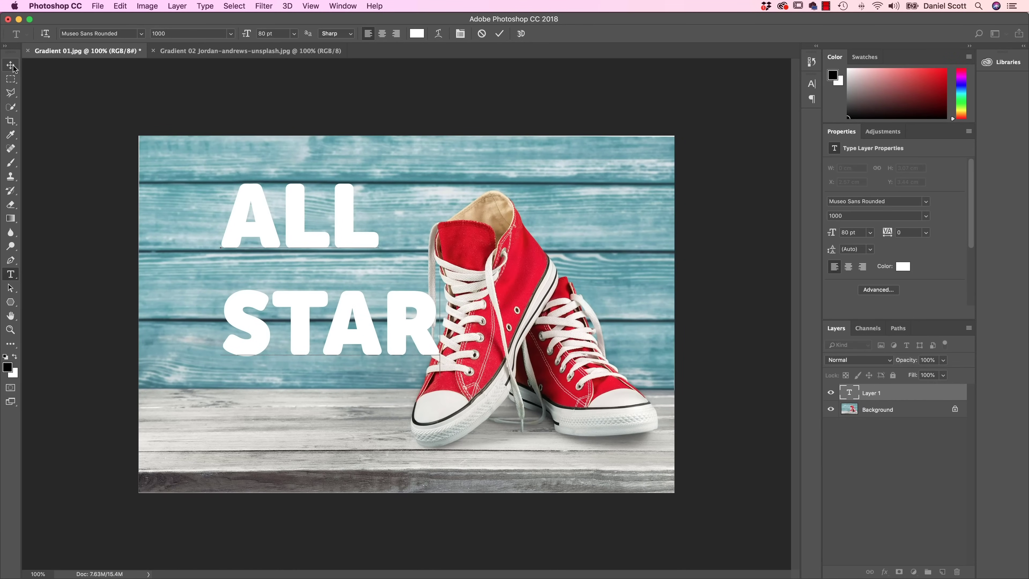
click(11, 65)
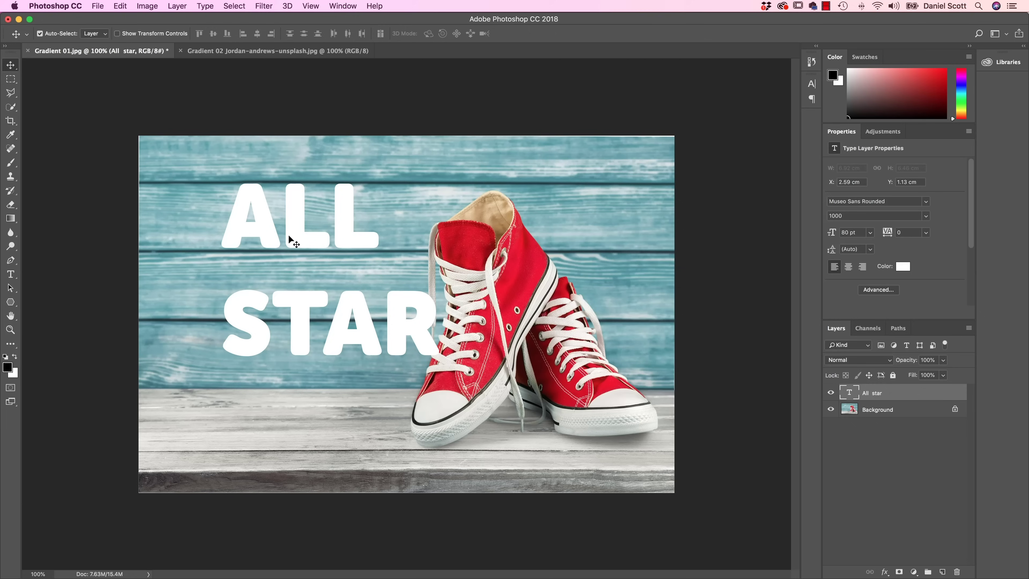
drag(293, 227, 252, 248)
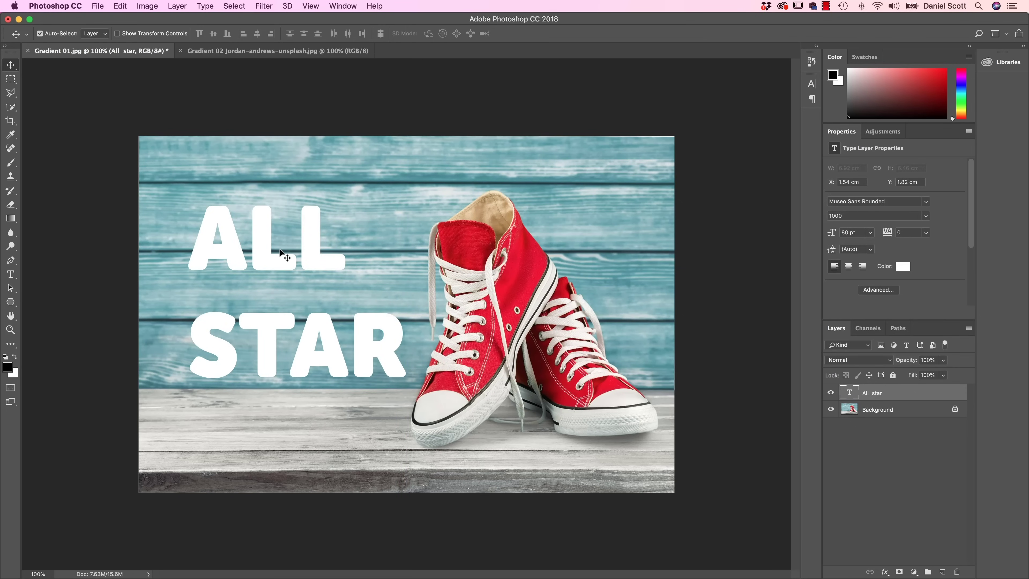
Change the color of the ALL STAR text to a deep red matching the shoes.
click(903, 268)
drag(732, 210, 739, 209)
click(854, 175)
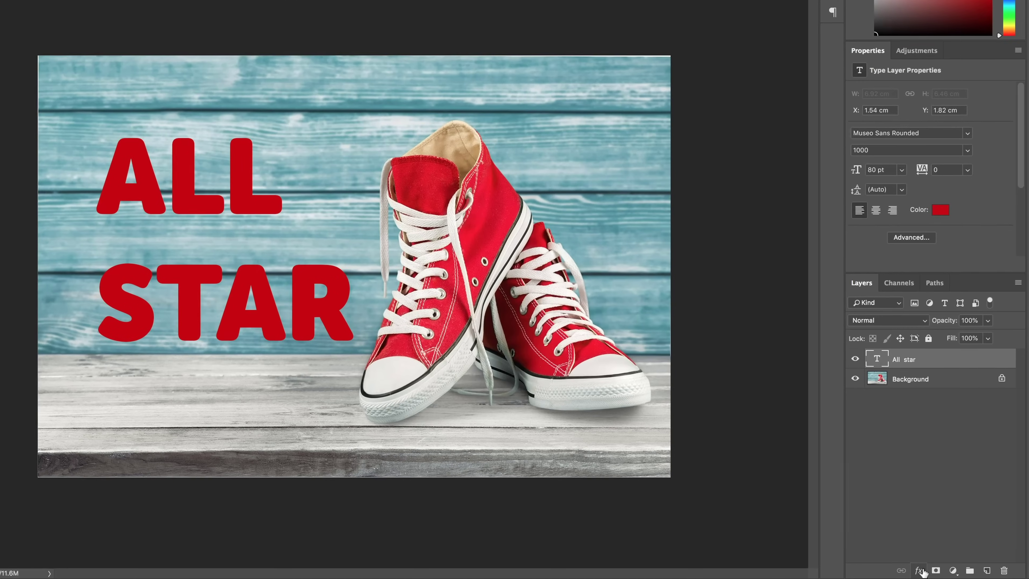
Add a Gradient Overlay effect to the ALL STAR text layer and keep the lettering in view.
click(921, 571)
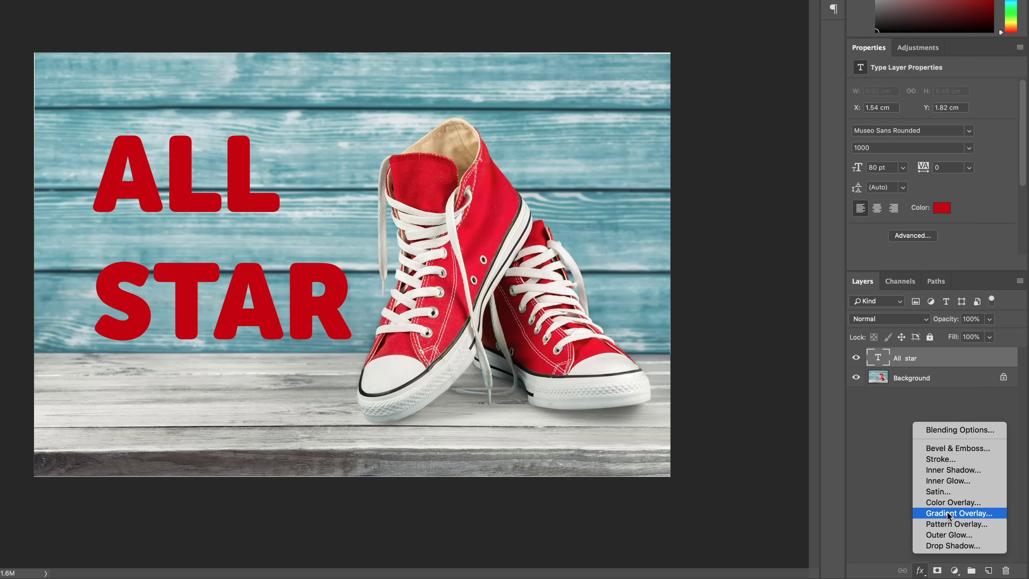
click(942, 511)
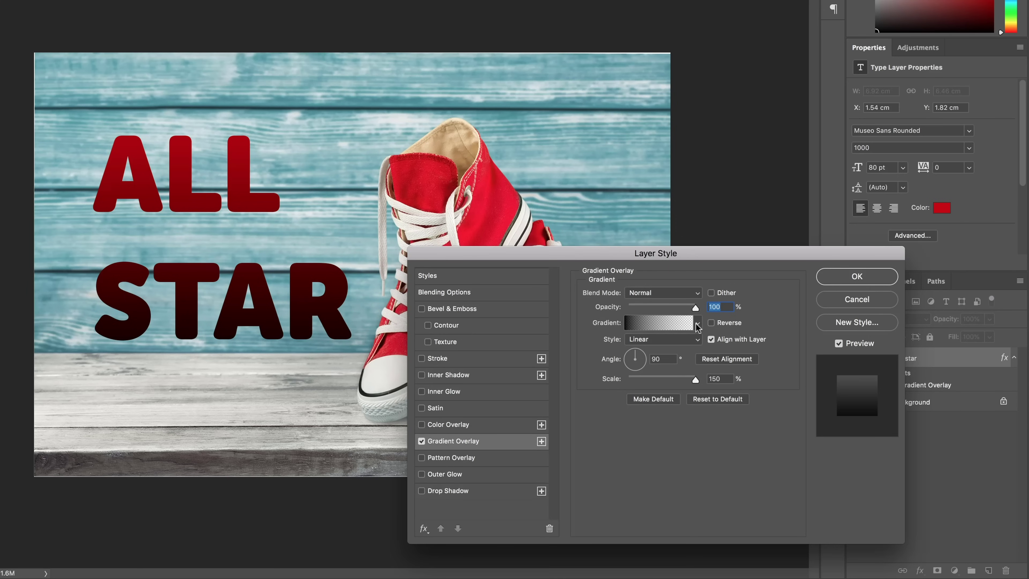
drag(705, 240, 682, 83)
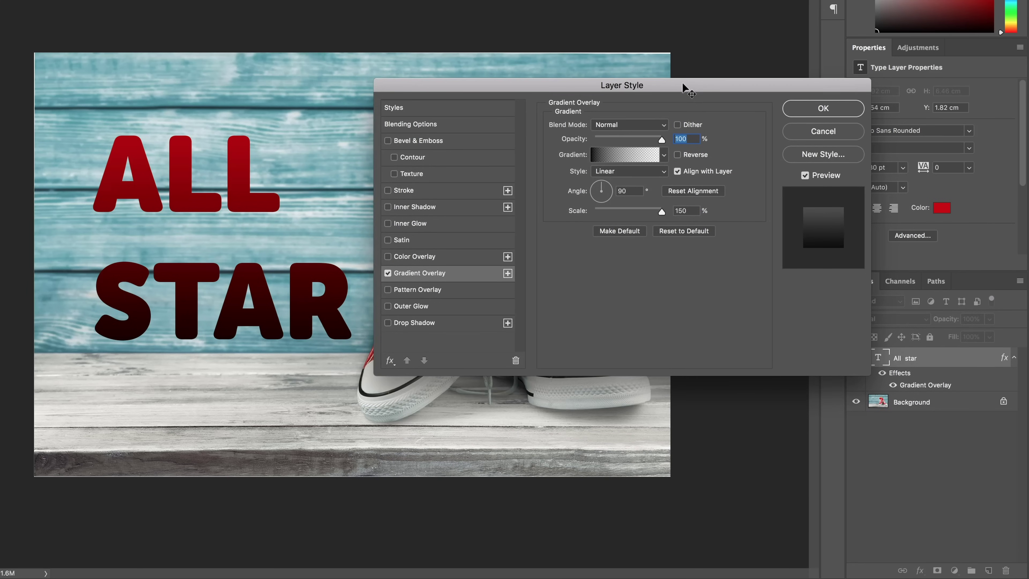
Try various preset gradients on the text overlay, including red-green, violet-orange, copper, orange-yellow and the rainbow spectrums.
click(665, 154)
click(587, 186)
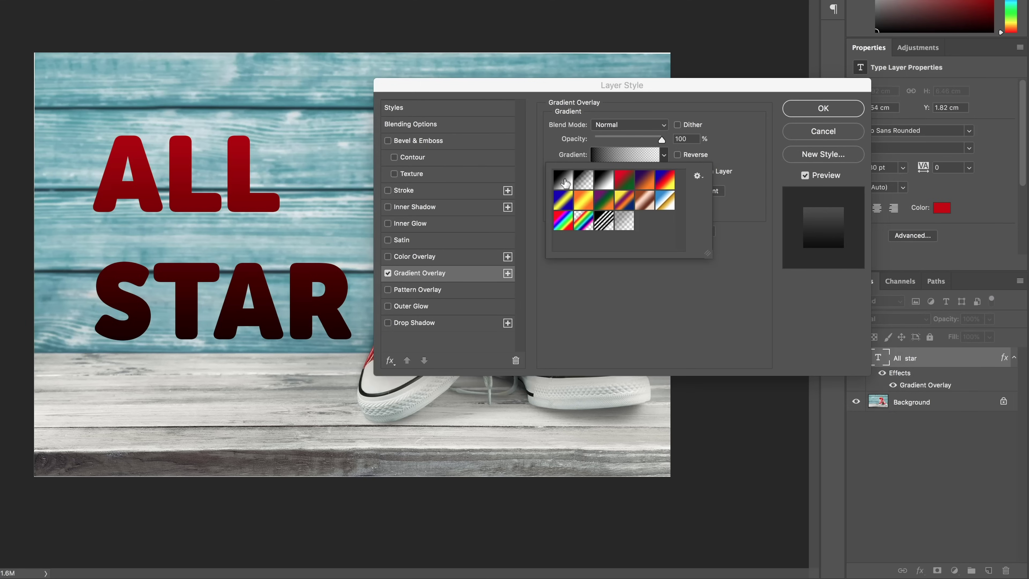
click(622, 185)
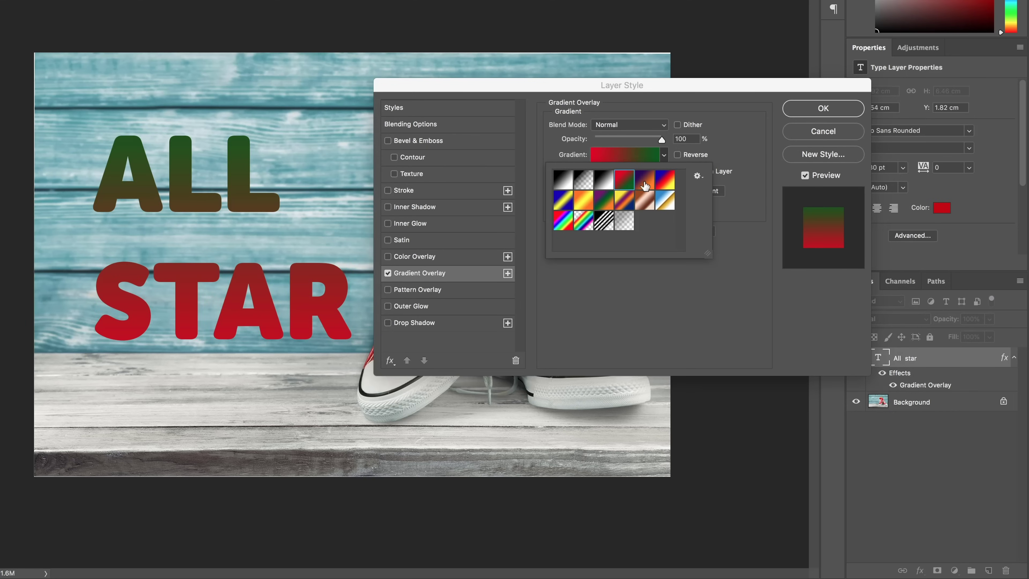
click(646, 183)
click(660, 186)
click(665, 200)
click(644, 200)
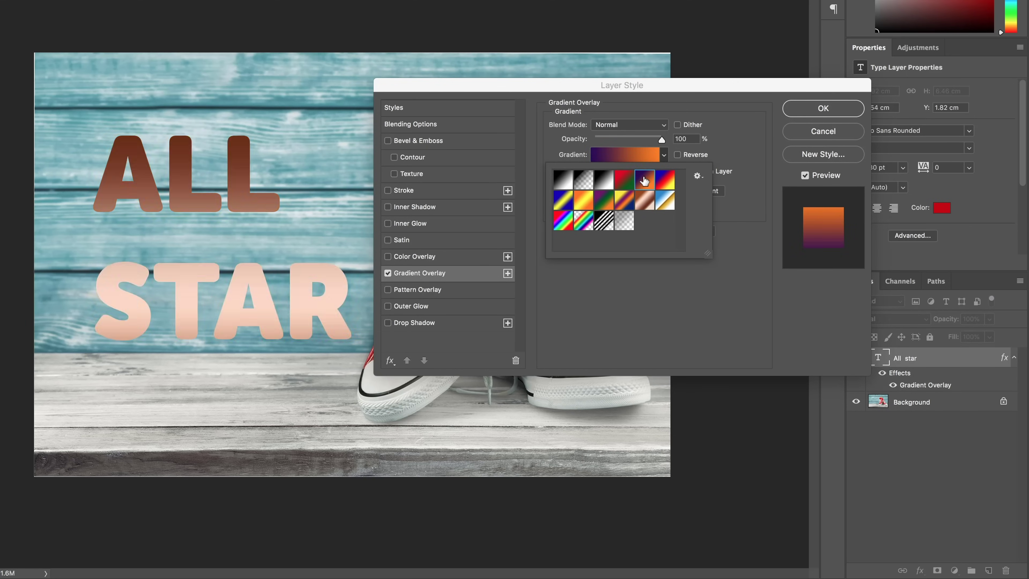
click(644, 181)
click(623, 204)
click(586, 204)
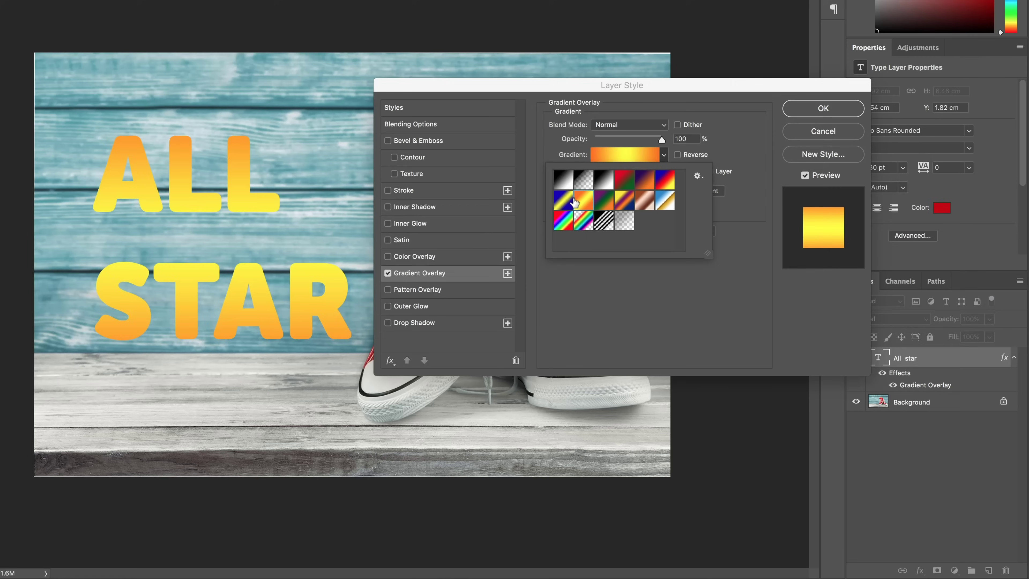
click(562, 202)
click(564, 225)
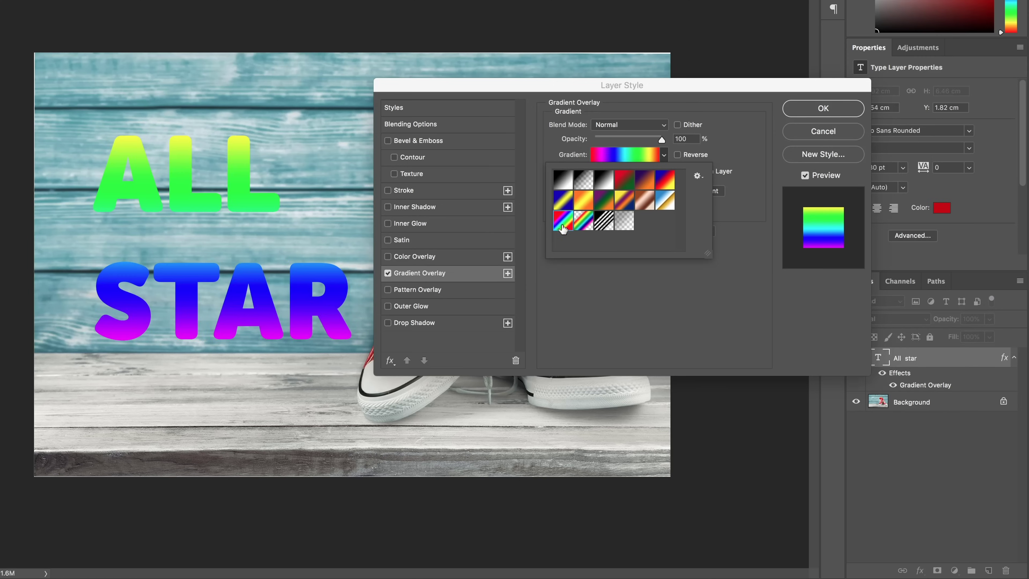
click(584, 223)
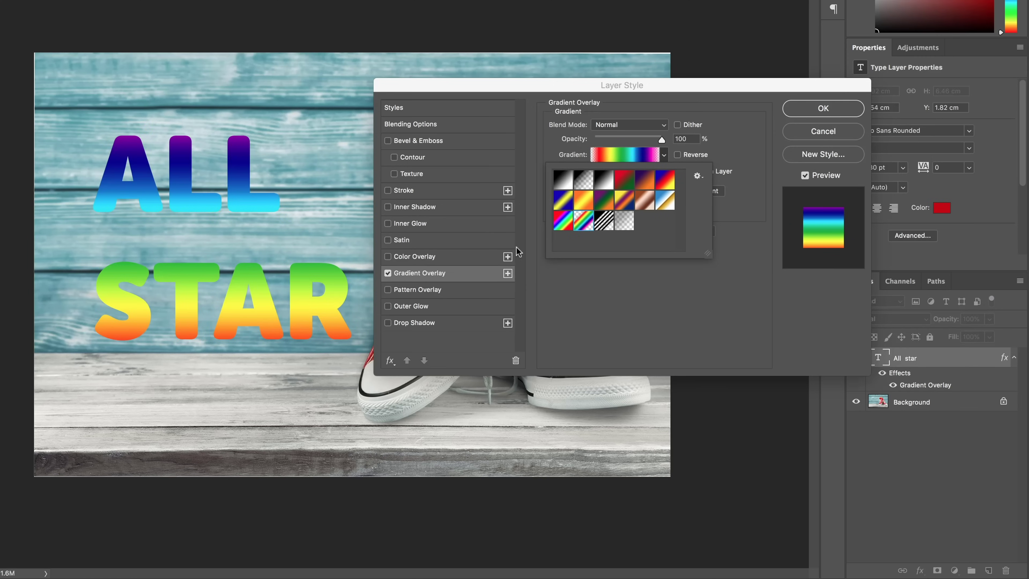
click(563, 226)
click(581, 223)
click(603, 223)
click(584, 222)
Apply the Foreground to Background preset to the overlay and recolor its black stop bright blue with hue 195.
click(566, 183)
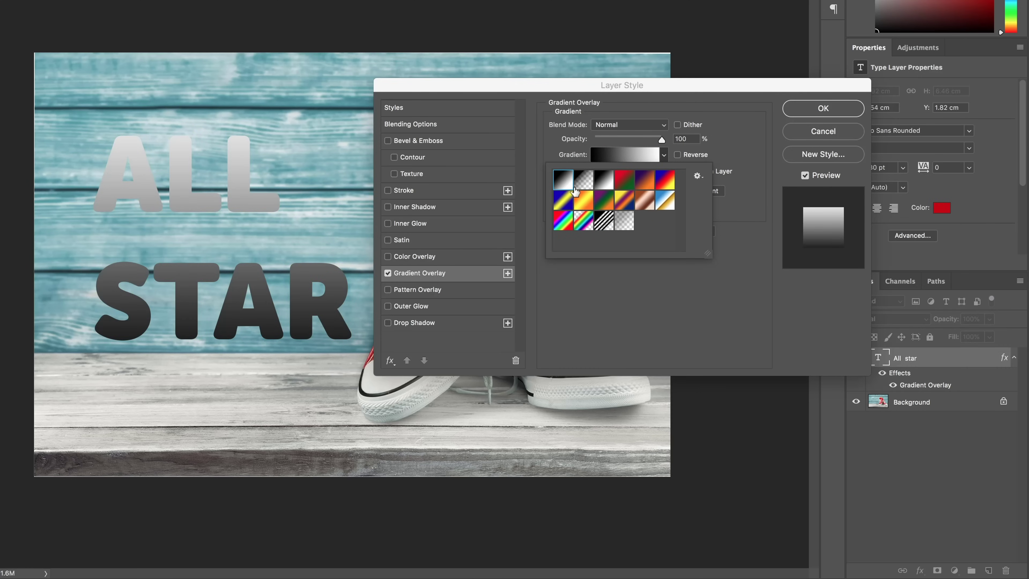
click(665, 156)
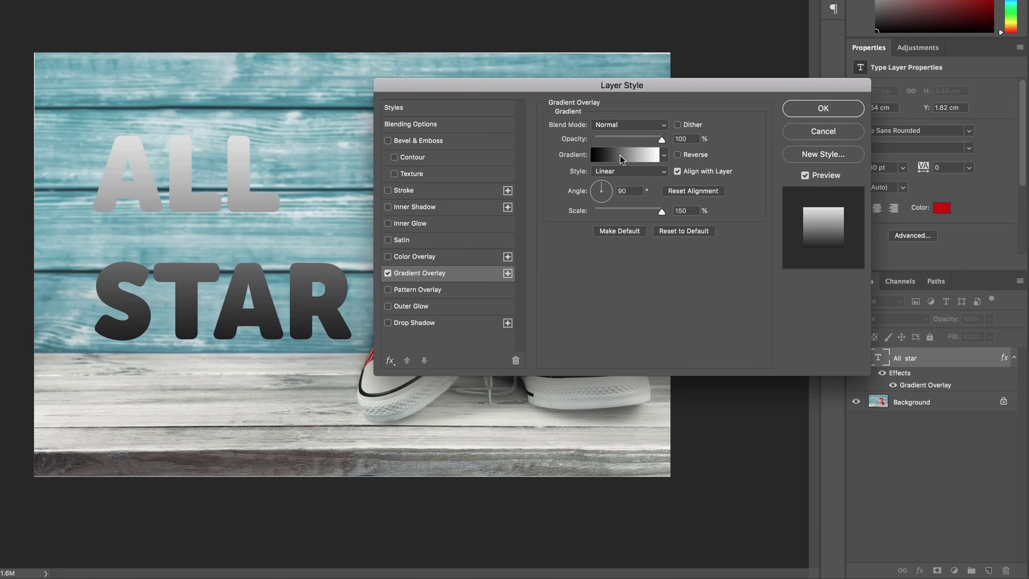
click(631, 158)
mouse_move(595, 87)
mouse_down()
mouse_move(346, 249)
mouse_move(381, 150)
mouse_move(623, 86)
mouse_move(593, 94)
mouse_up()
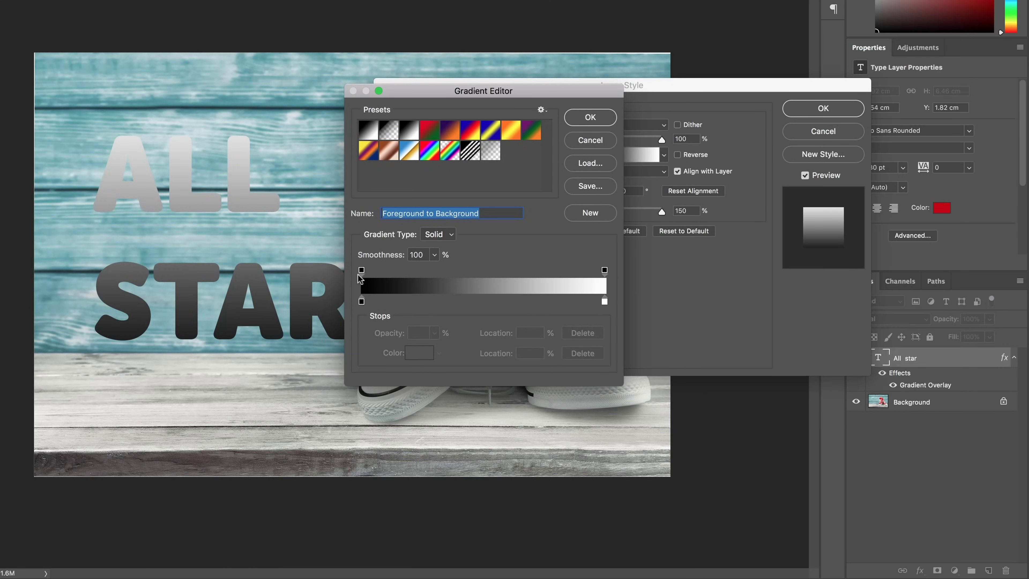
double_click(361, 302)
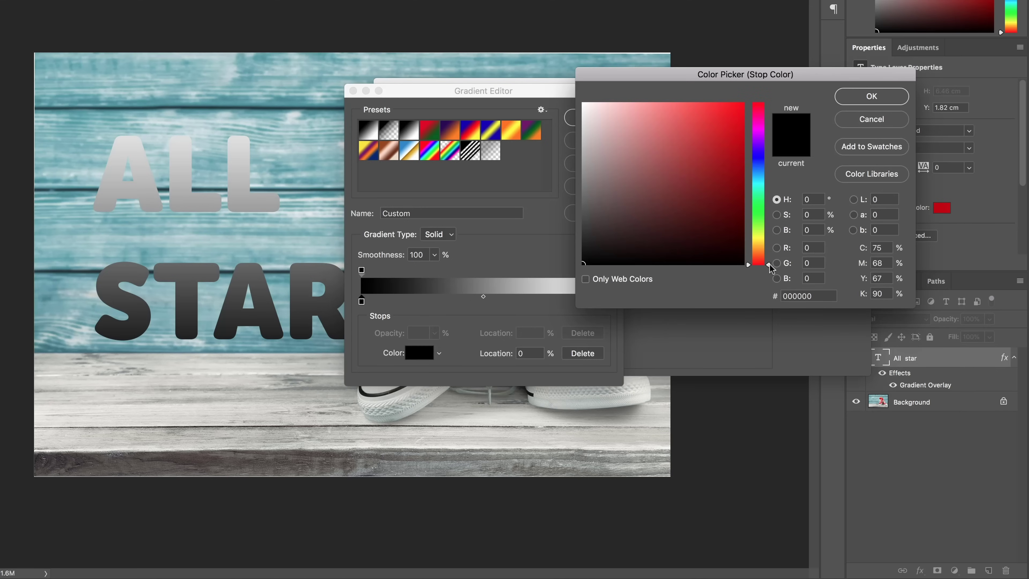
drag(770, 264, 769, 177)
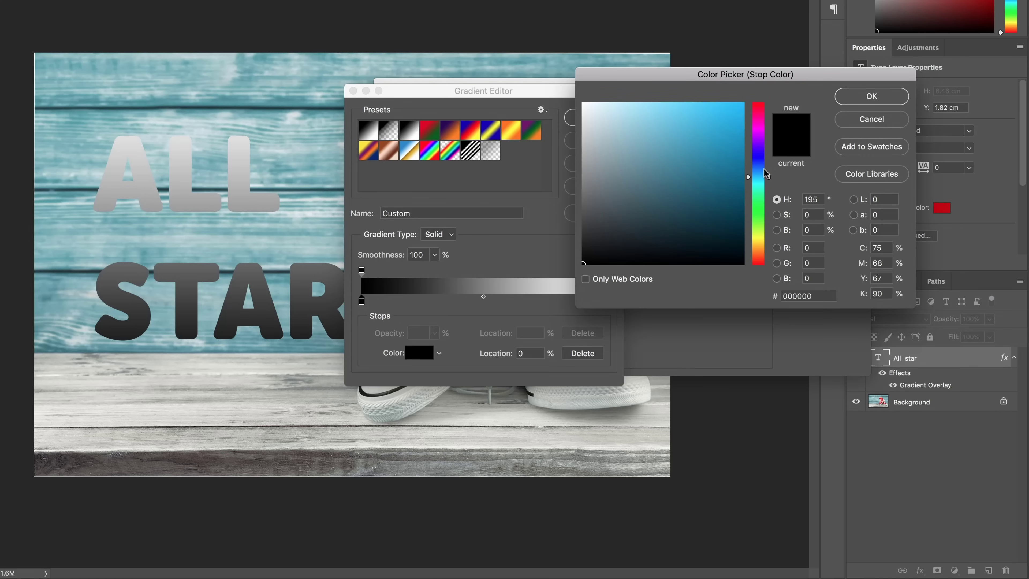
click(737, 120)
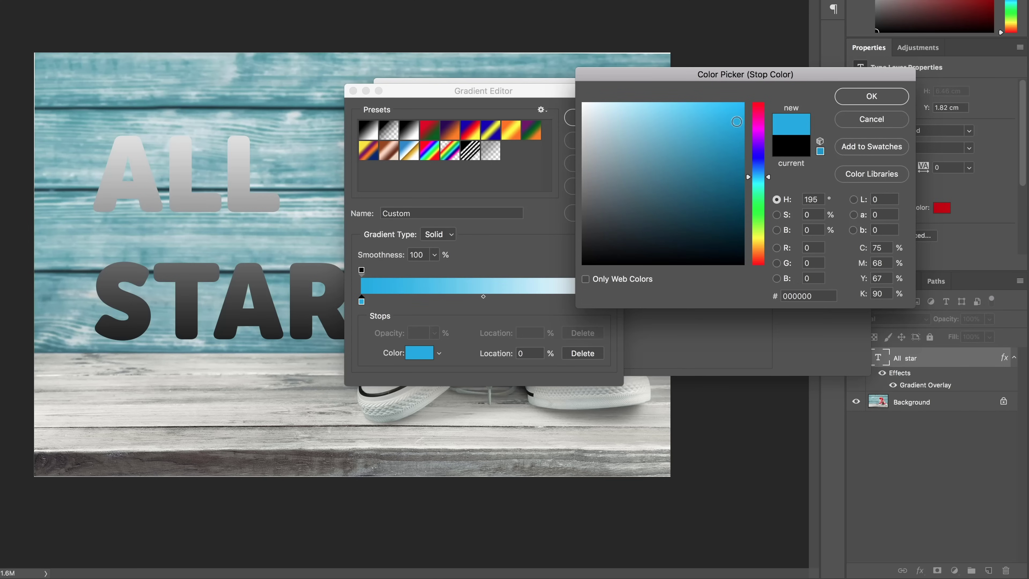
click(873, 101)
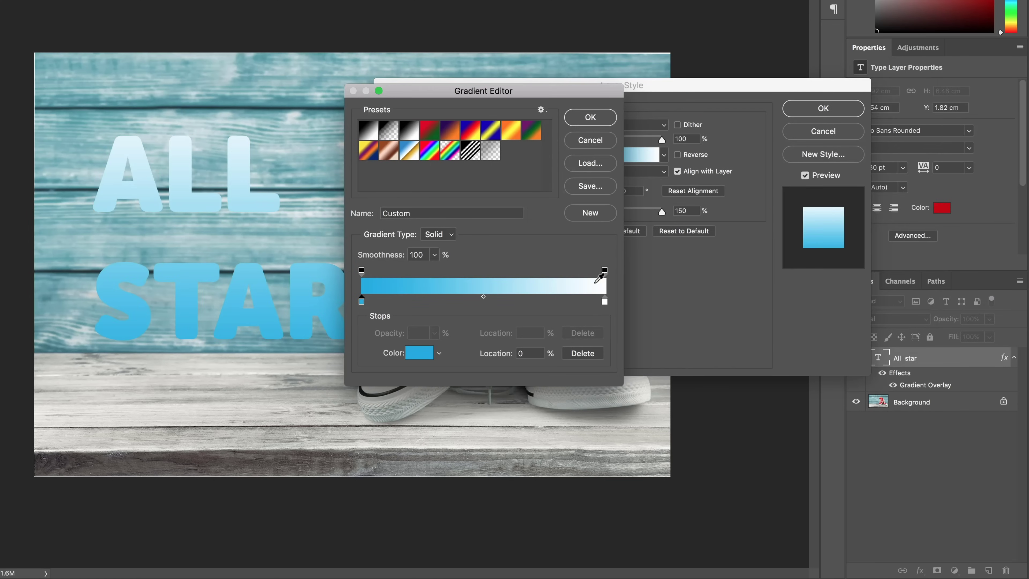
Recolor the gradient's white end stop to magenta #d21ee7 and accept the custom gradient.
click(605, 301)
double_click(604, 301)
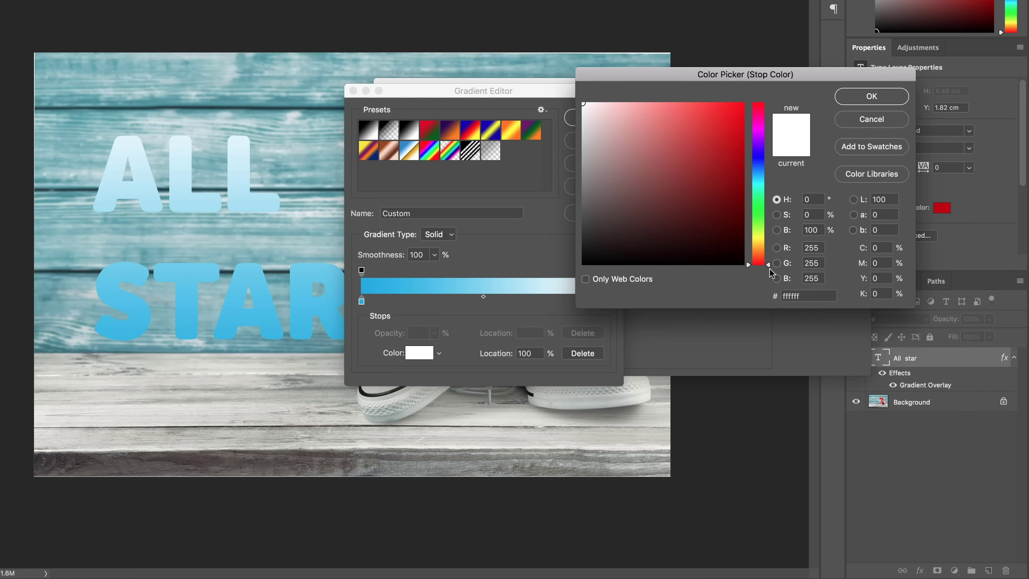
drag(769, 268, 771, 132)
click(724, 118)
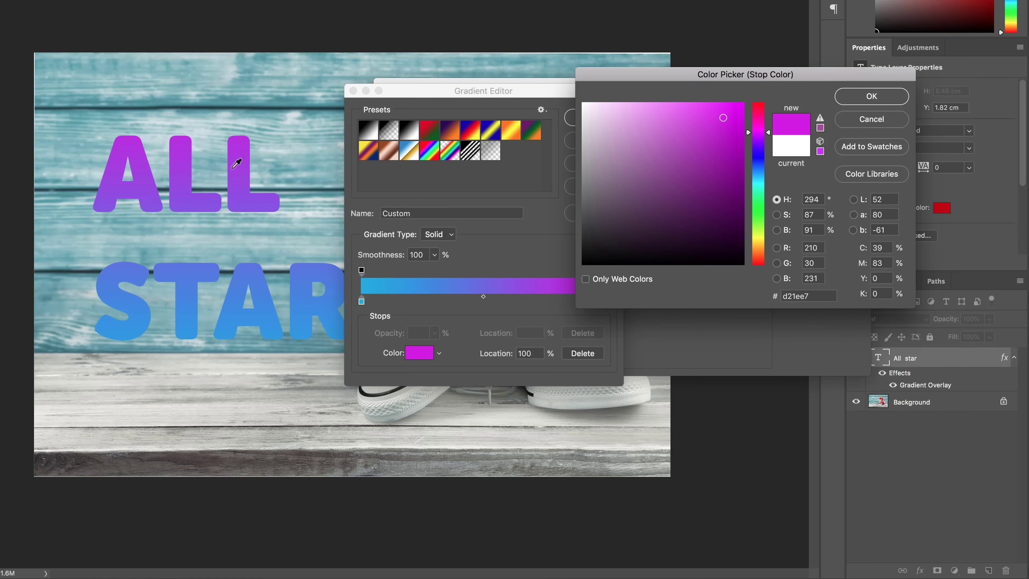
click(872, 97)
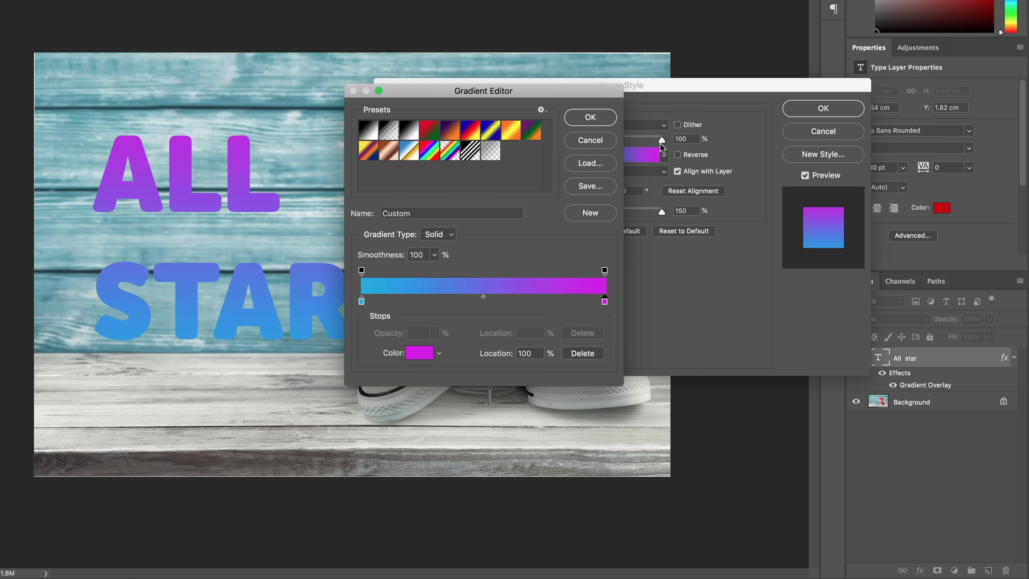
click(592, 120)
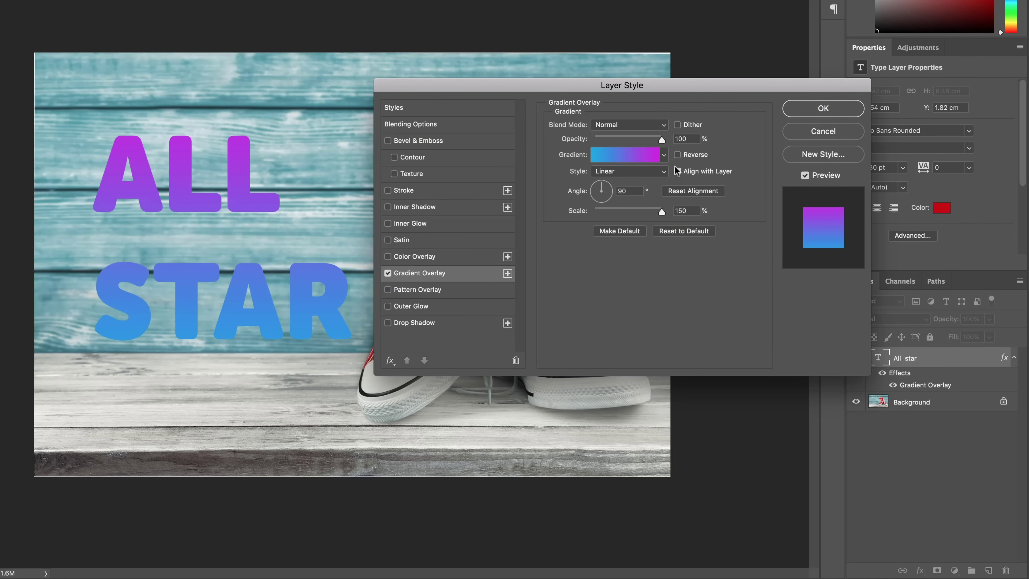
Test reversing the gradient direction, restore it, and set the overlay's angle to 86°.
click(677, 155)
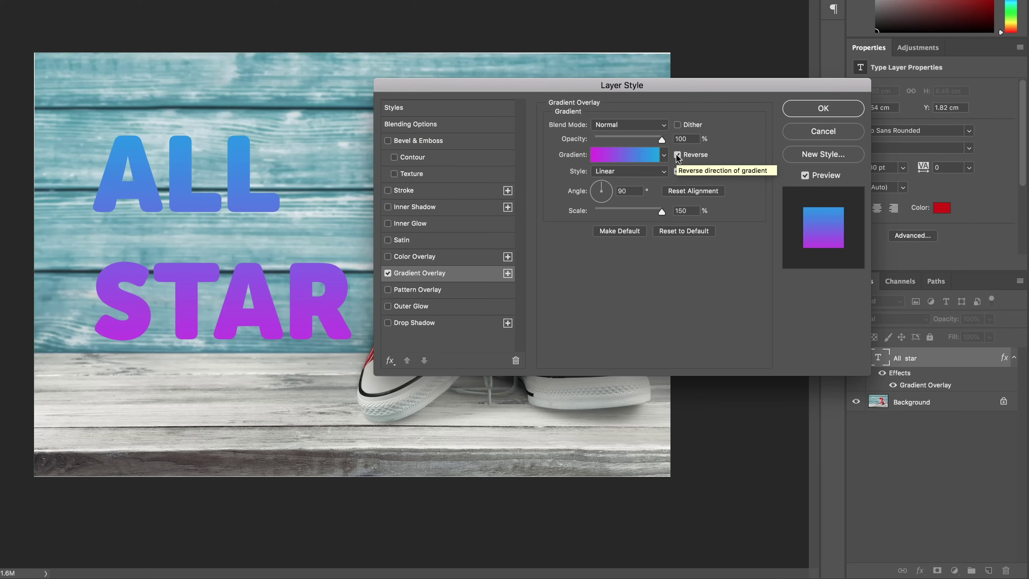
click(677, 155)
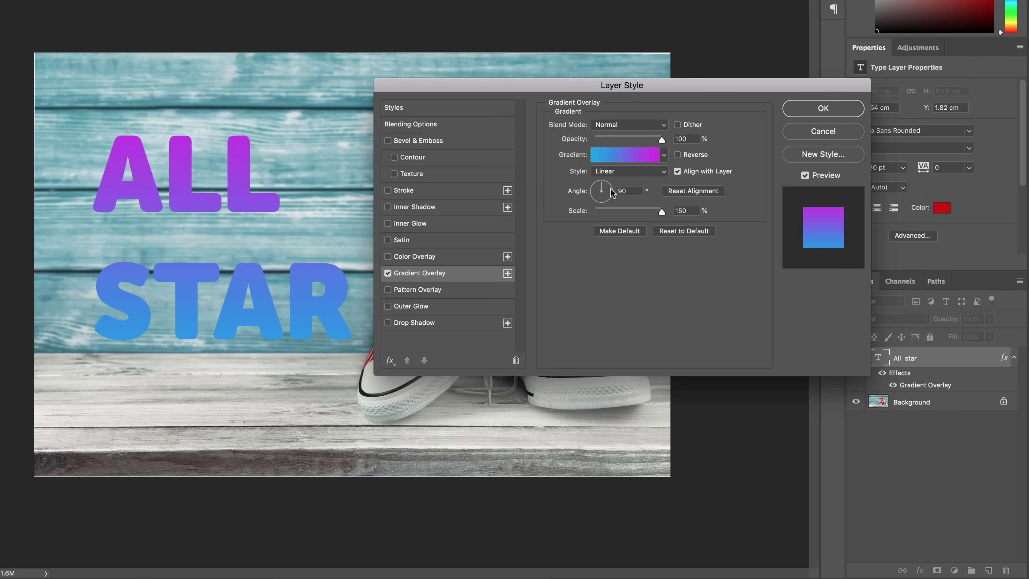
click(597, 186)
drag(599, 191, 594, 194)
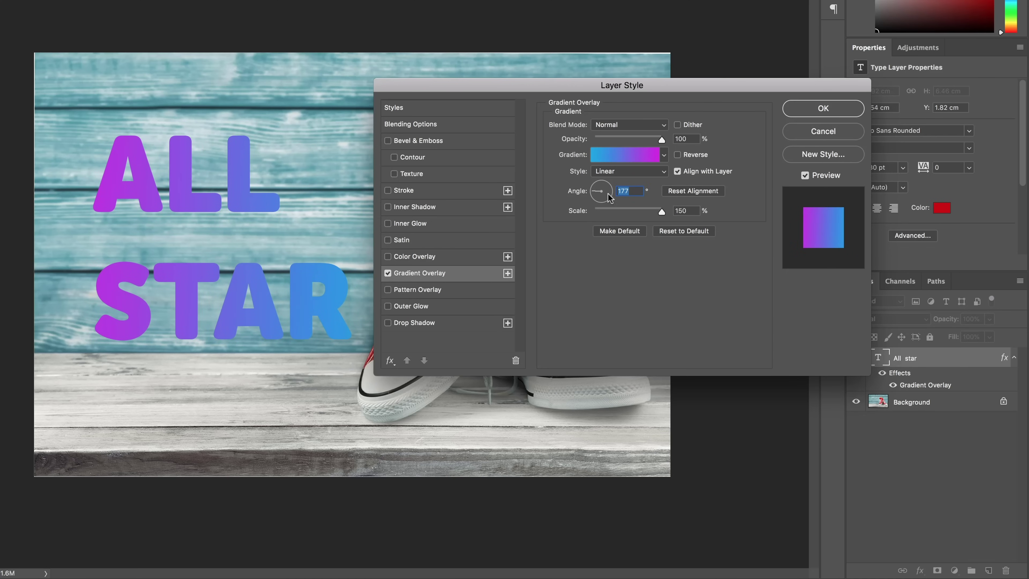
drag(598, 193, 602, 183)
Try the Radial, Angle and Reflected styles on the gradient overlay and return it to Linear.
click(630, 174)
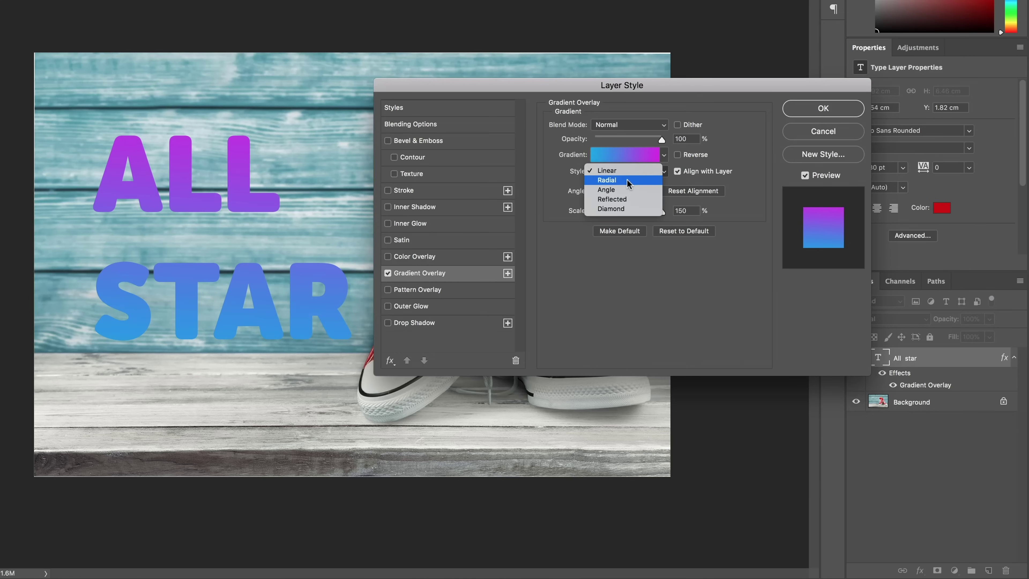
click(627, 179)
click(622, 172)
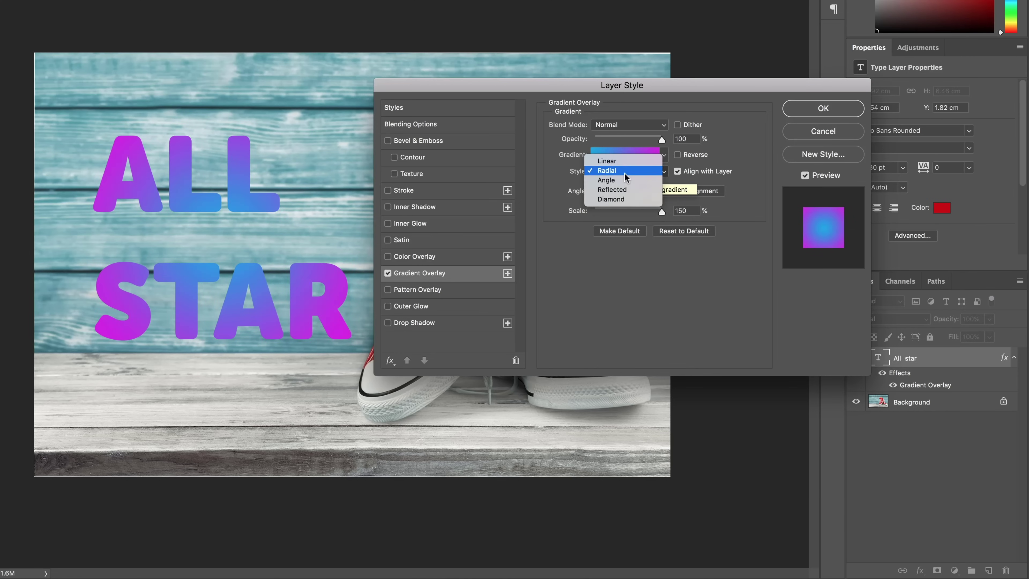
click(619, 180)
click(621, 173)
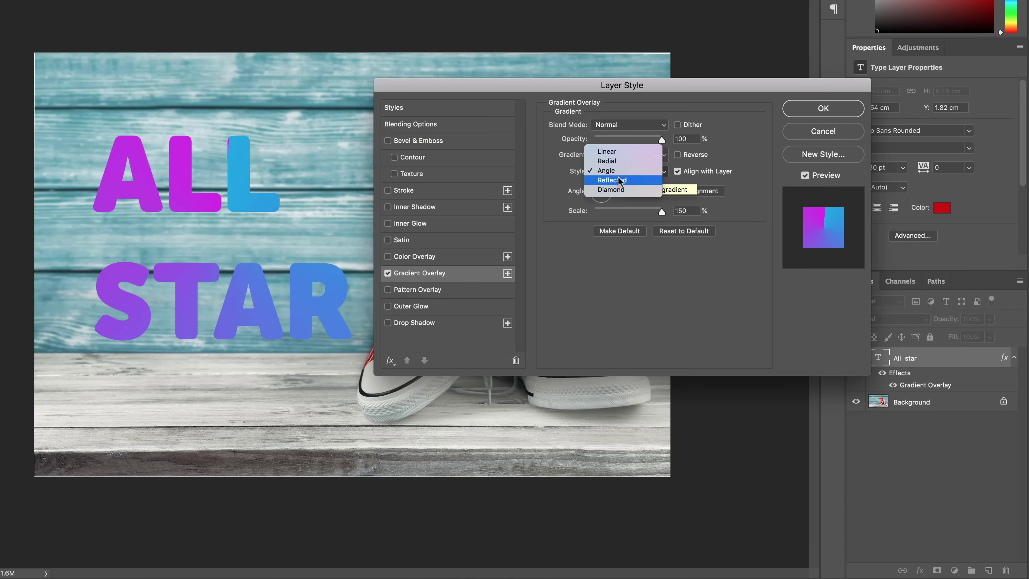
click(612, 179)
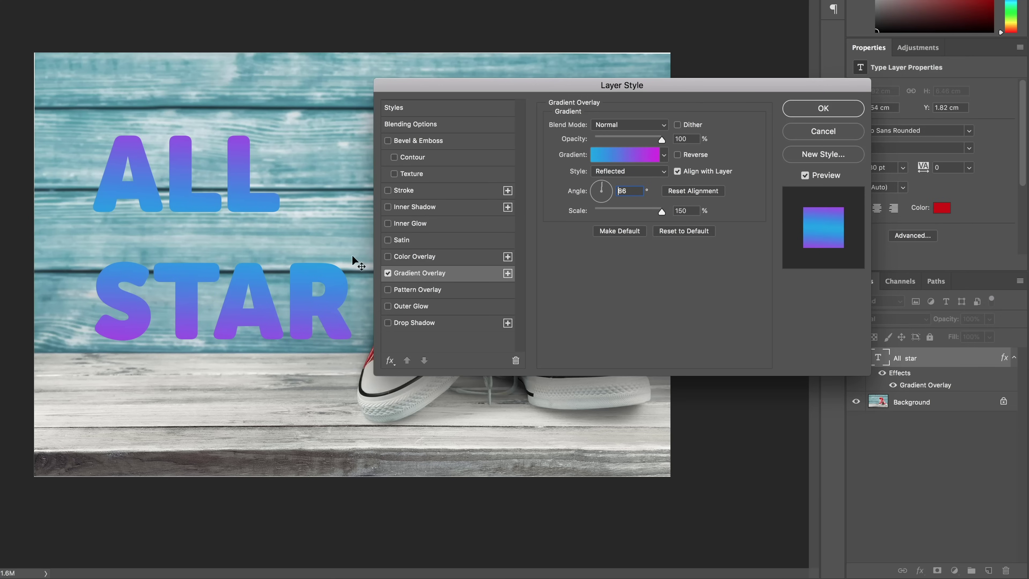
click(621, 172)
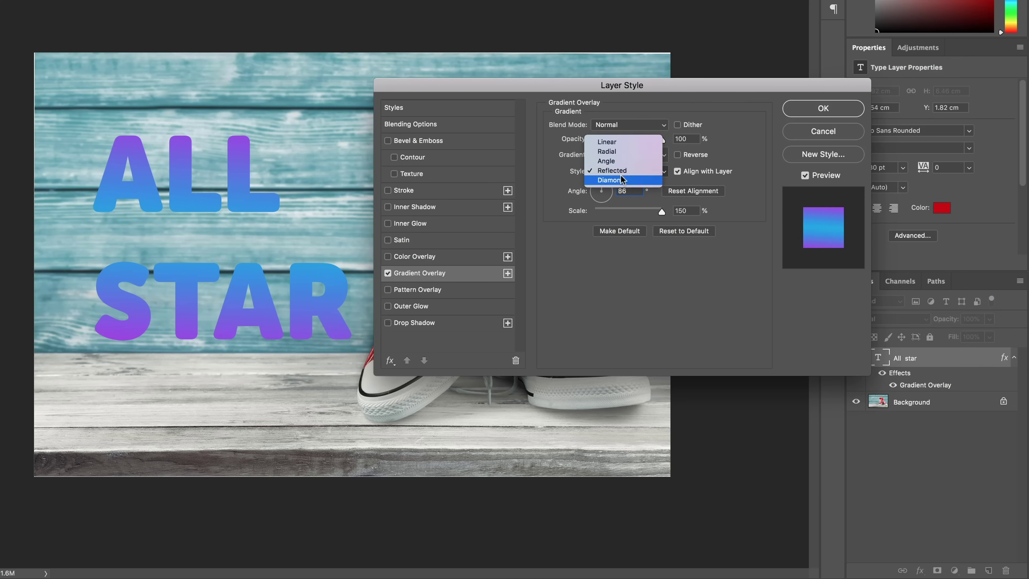
click(626, 143)
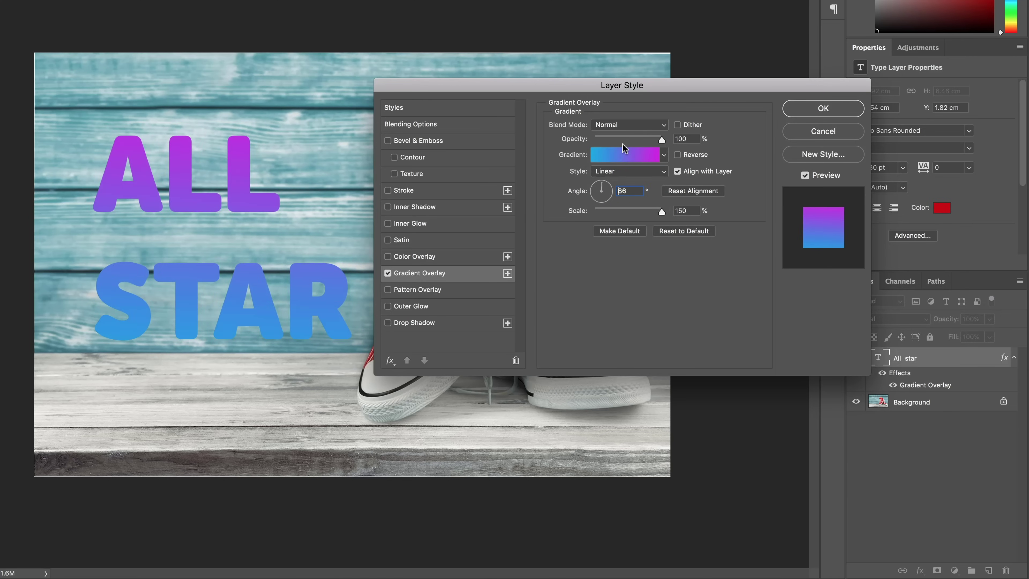
Try a smaller scale for the gradient overlay and set the scale to 100%.
drag(660, 213, 638, 214)
text(100)
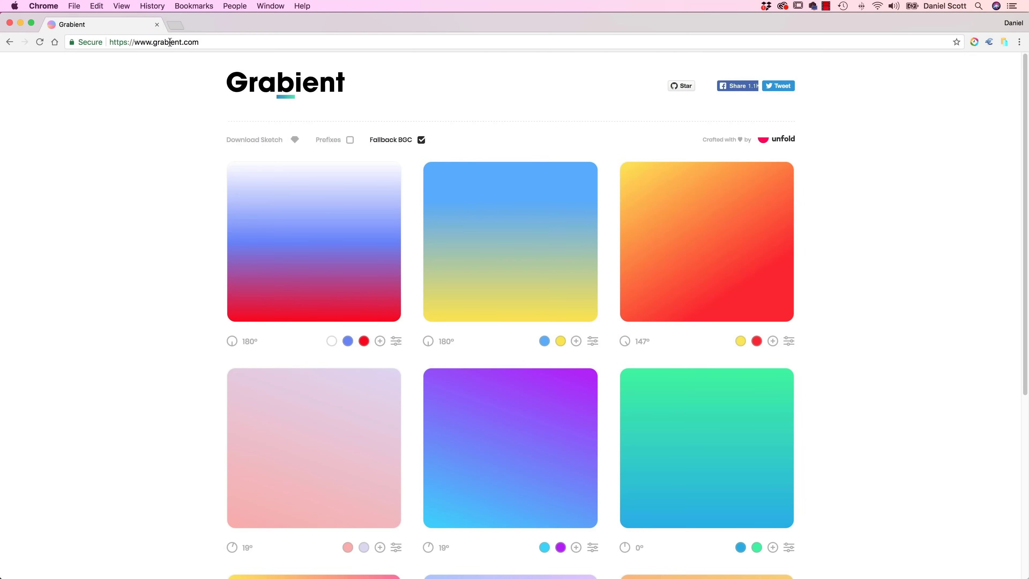
Browse the Grabient gallery's three pages of sample gradients and return to page 2.
click(170, 42)
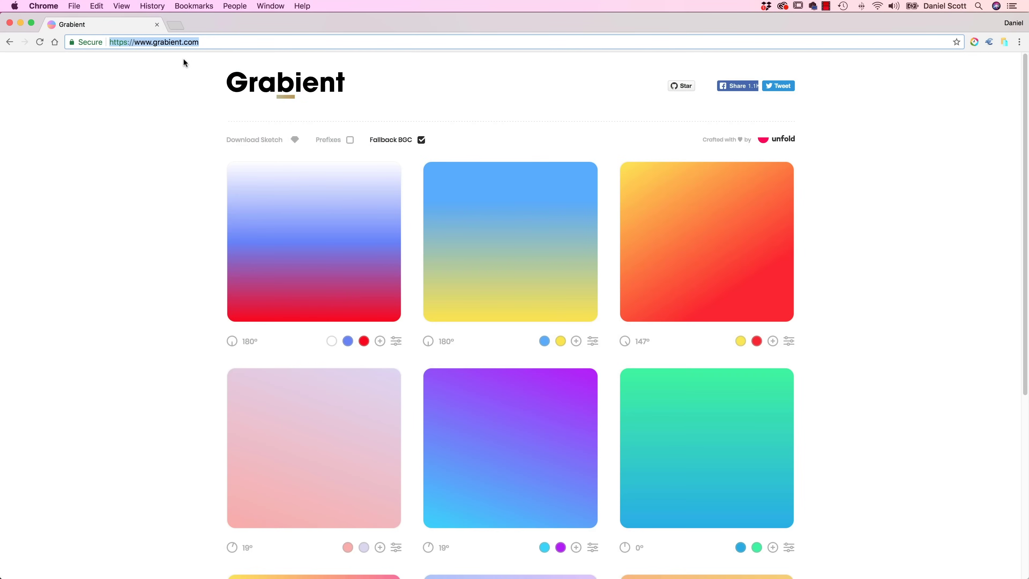
click(139, 192)
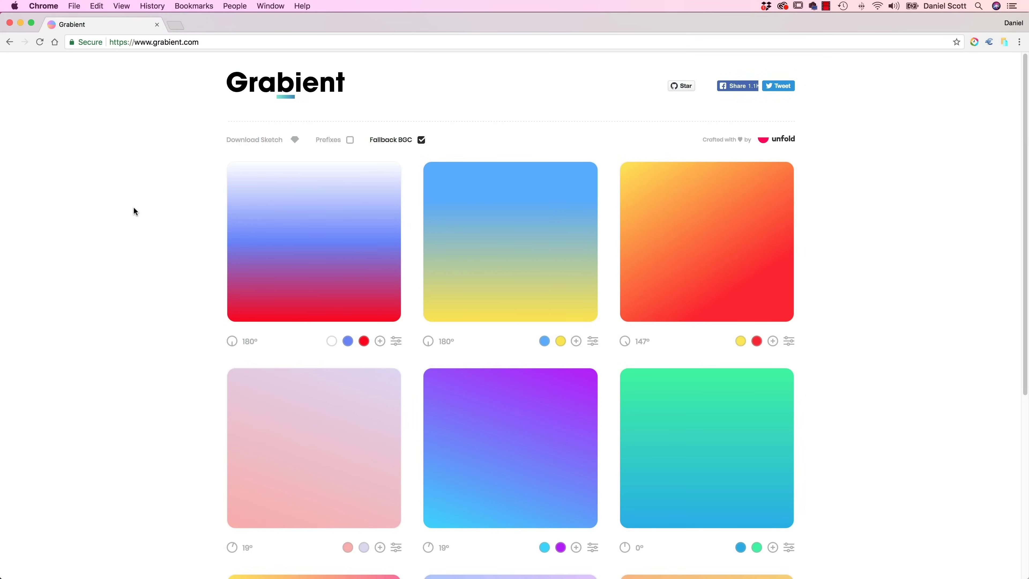
scroll(133, 206, down, 10)
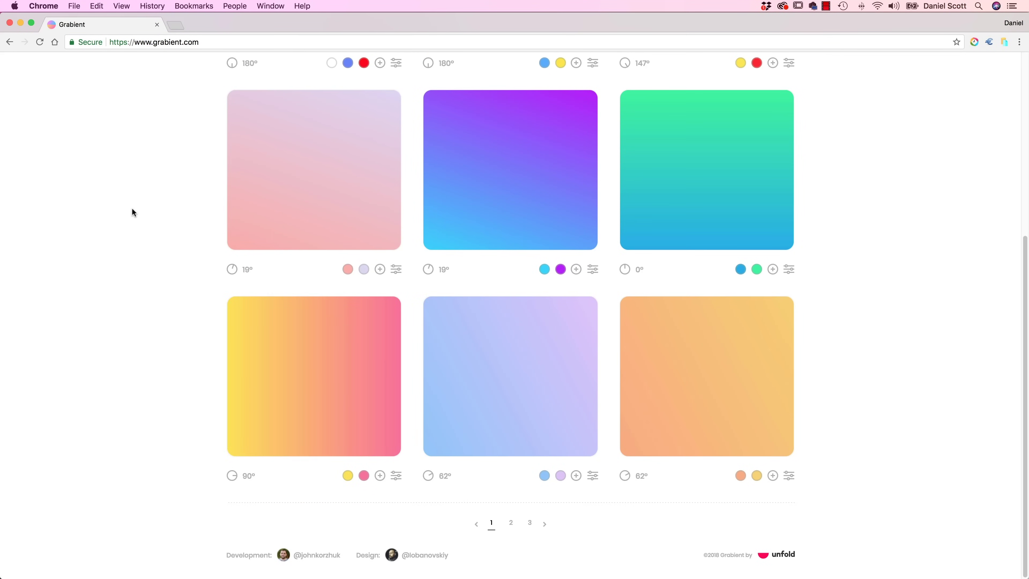
scroll(130, 217, up, 10)
scroll(130, 217, down, 7)
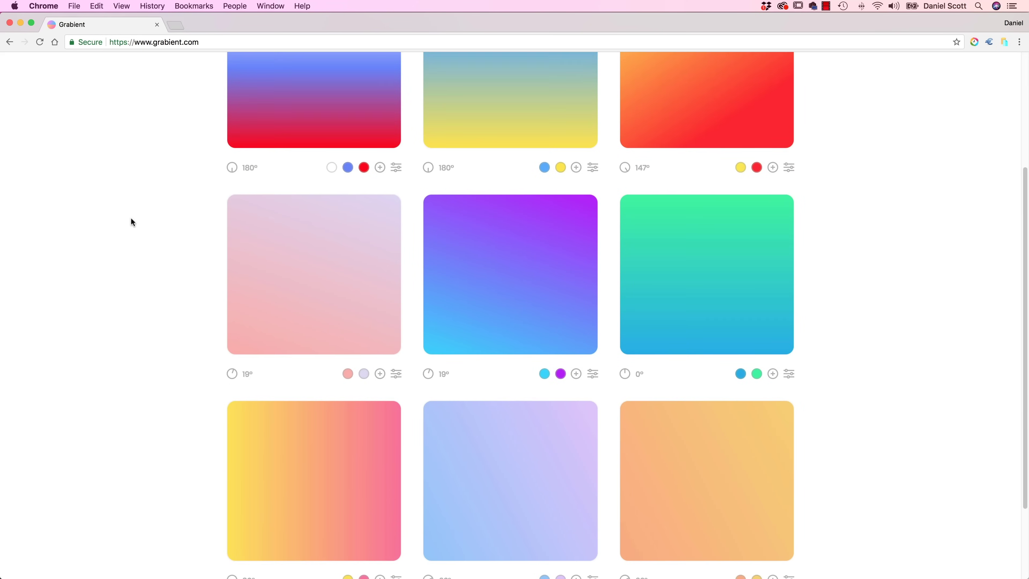
scroll(131, 219, down, 2)
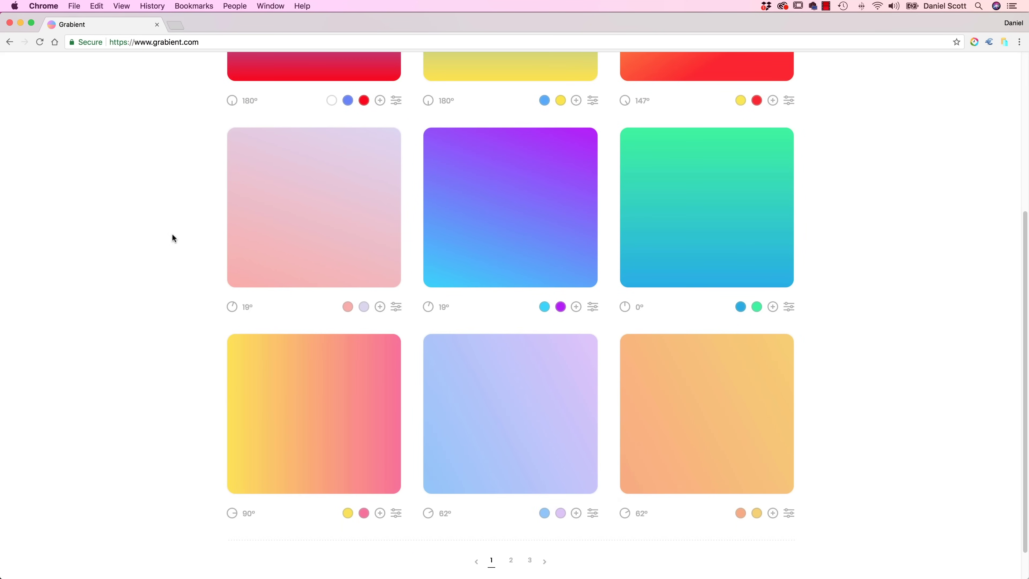
click(512, 561)
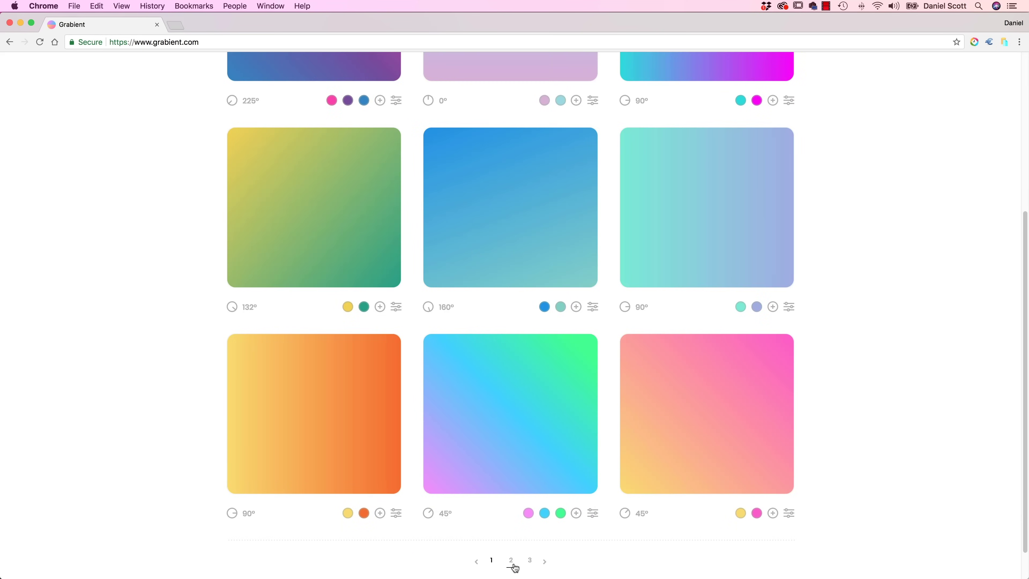
click(530, 561)
click(511, 562)
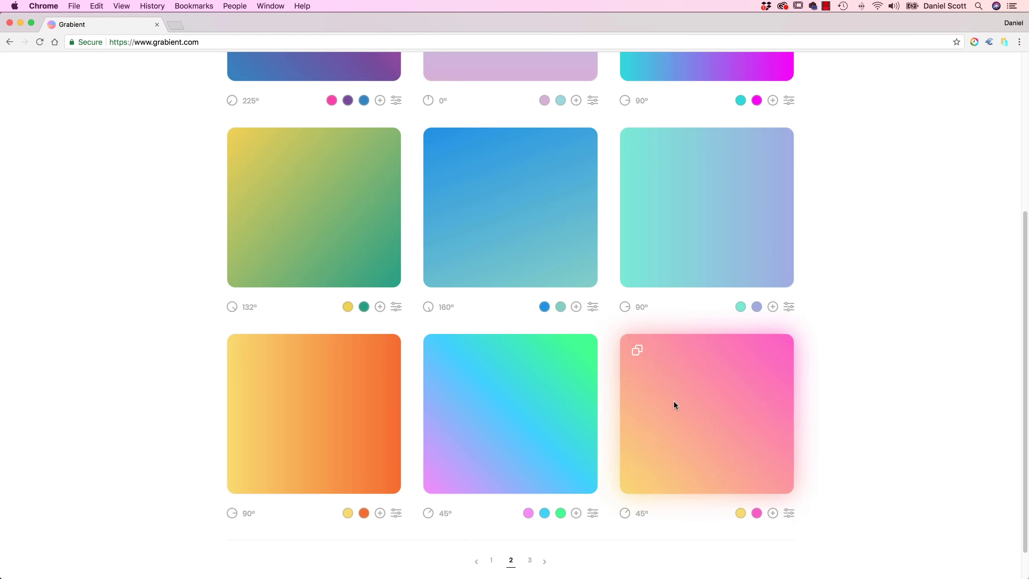
scroll(750, 452, down, 1)
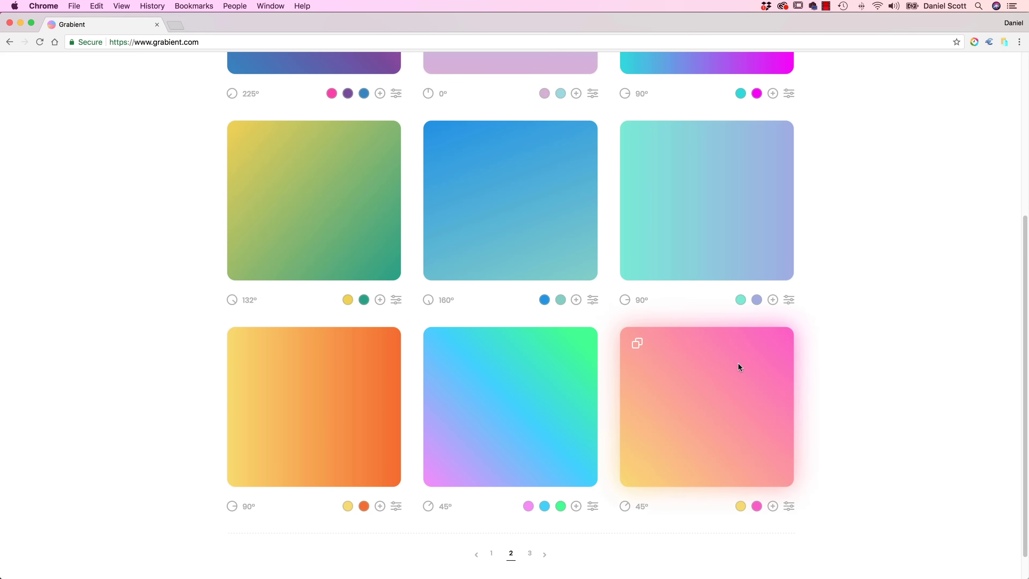
Copy the hex code #FBDA61 of the yellow color in the yellow-to-pink 45° gradient.
mouse_move(740, 507)
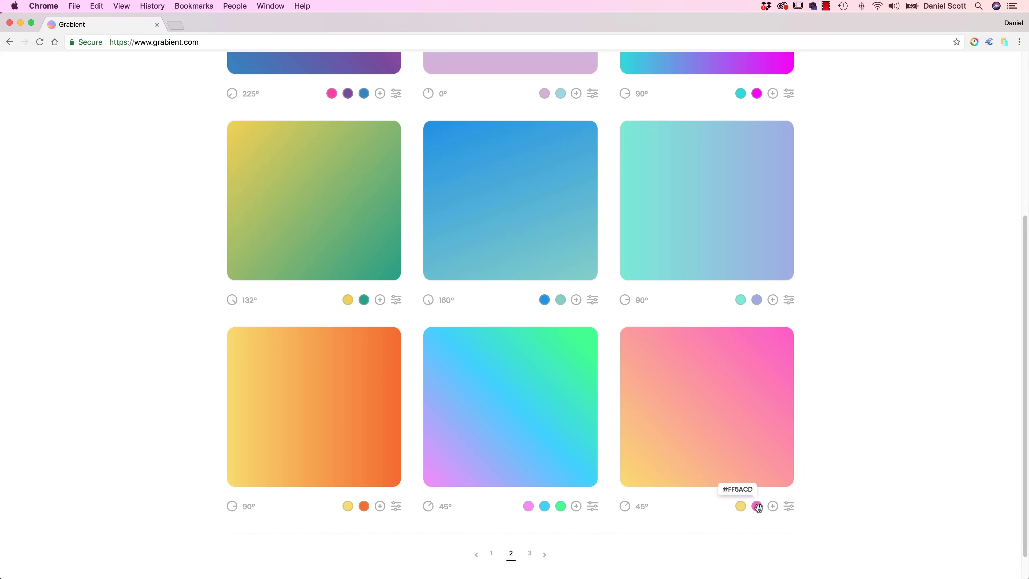
click(740, 507)
double_click(691, 472)
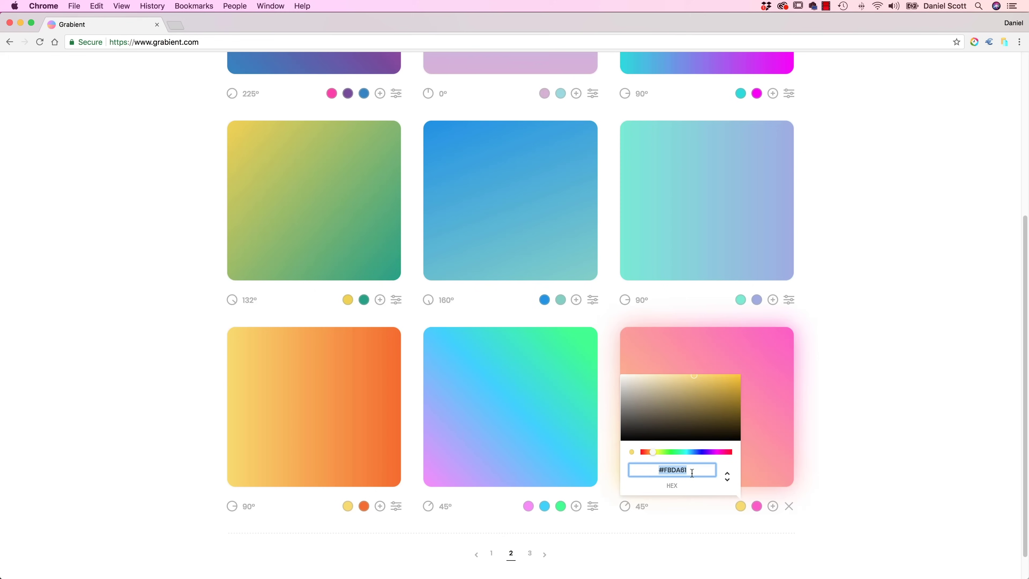
right_click(683, 470)
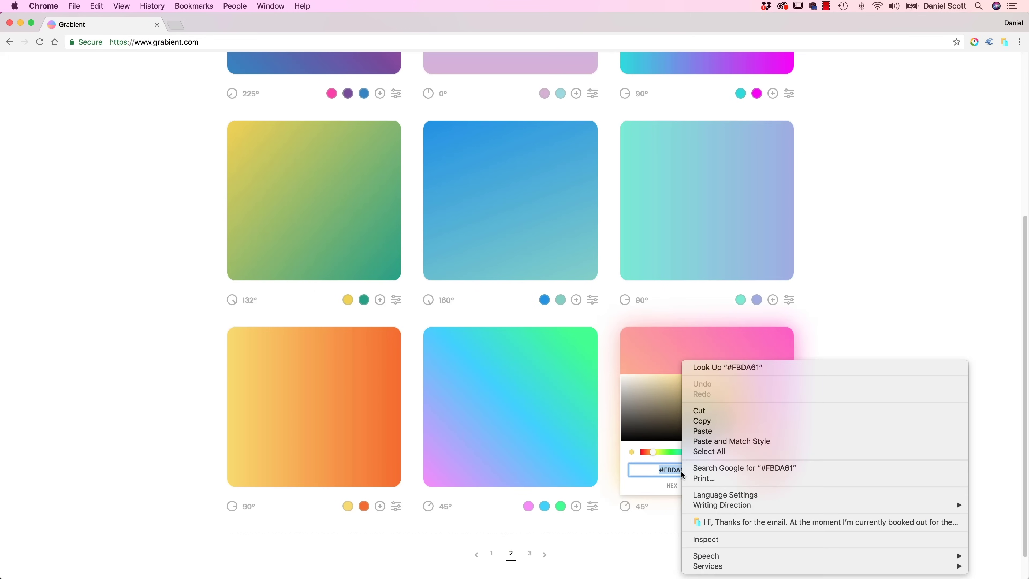
click(696, 426)
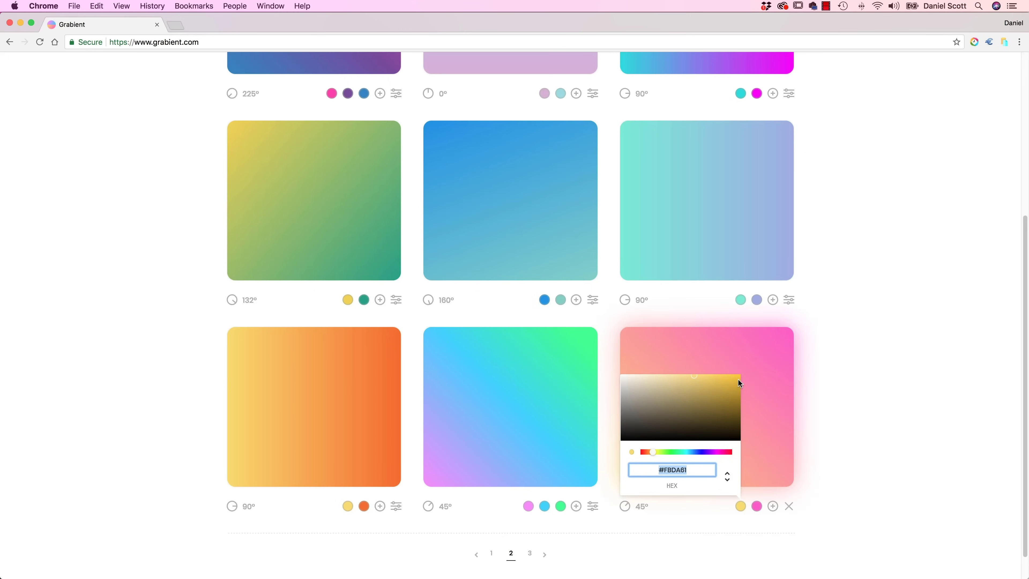
Switch to Photoshop and recolor the overlay gradient's blue start stop to the copied yellow FBDA61.
key(super+Tab)
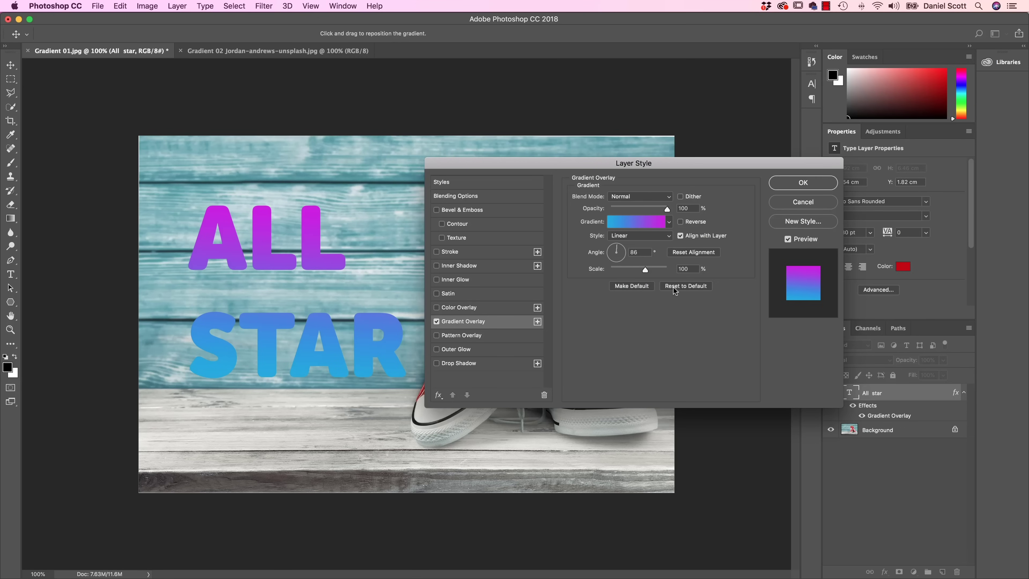
click(638, 221)
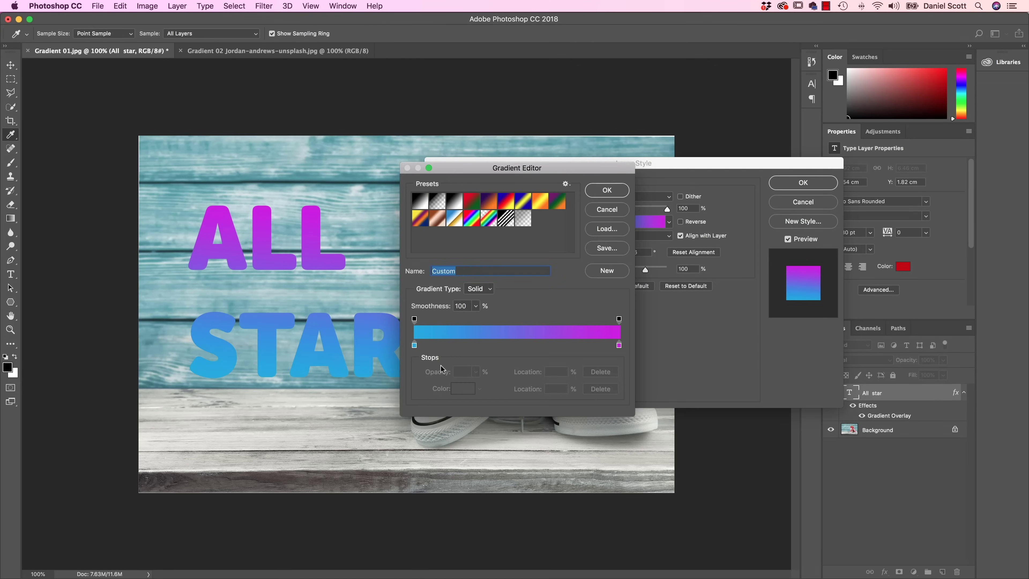
double_click(415, 346)
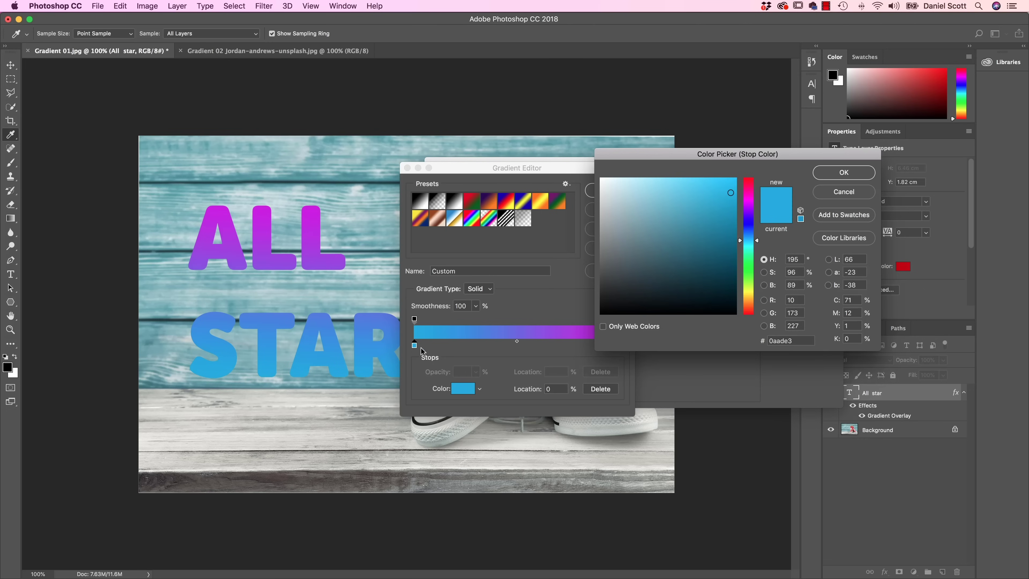
drag(797, 339, 749, 352)
key(super+v)
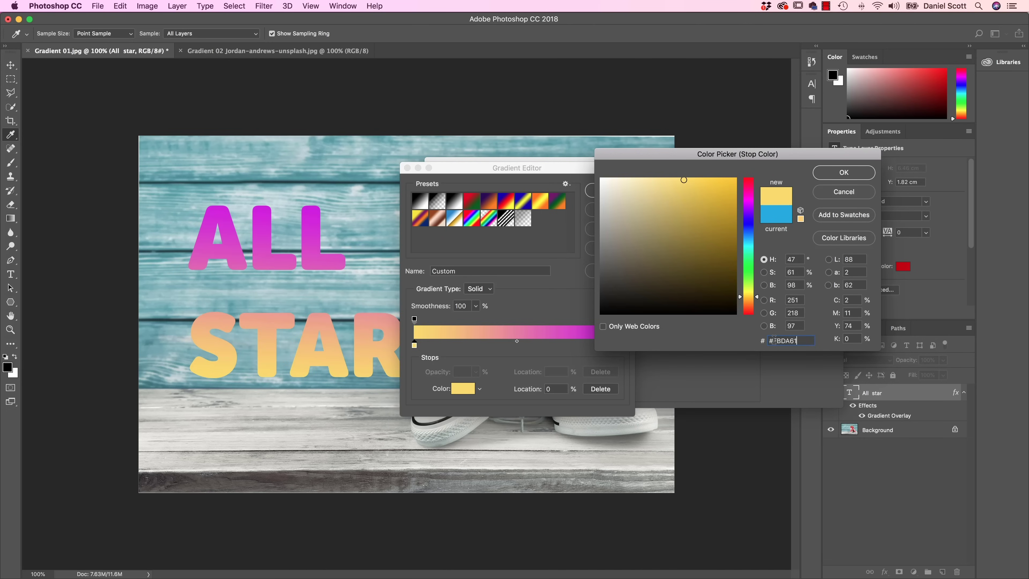
drag(774, 341, 762, 345)
key(BackSpace)
drag(799, 341, 778, 343)
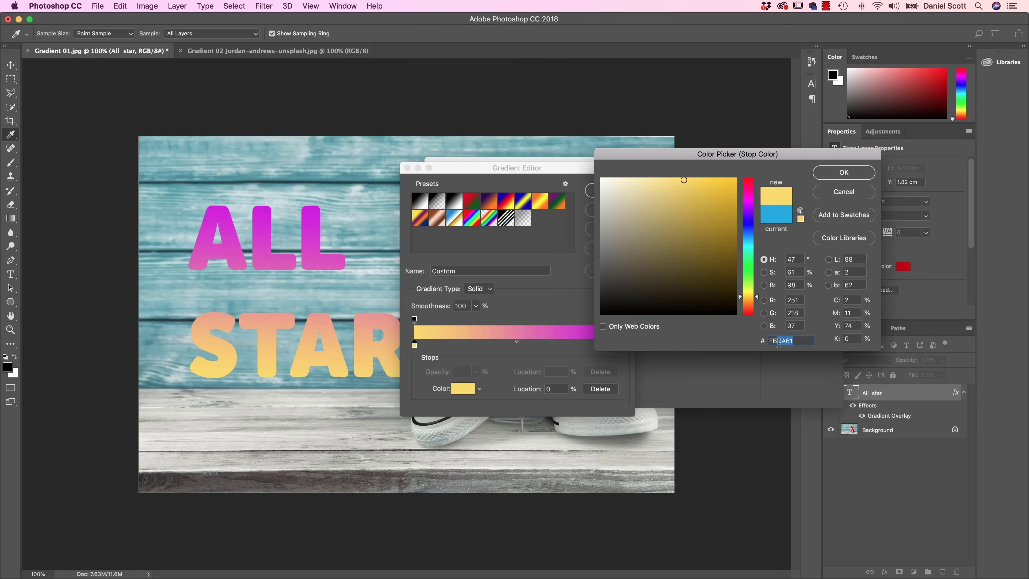
click(836, 177)
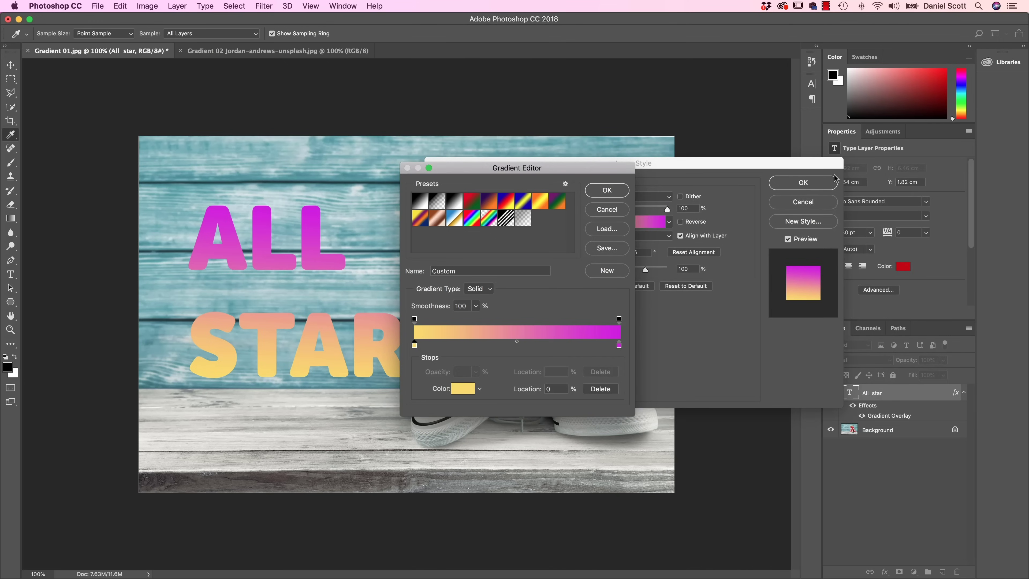
Switch back to Grabient in Chrome and copy the hex code FF5ACD of the same gradient's pink color.
key(super+Tab)
click(756, 506)
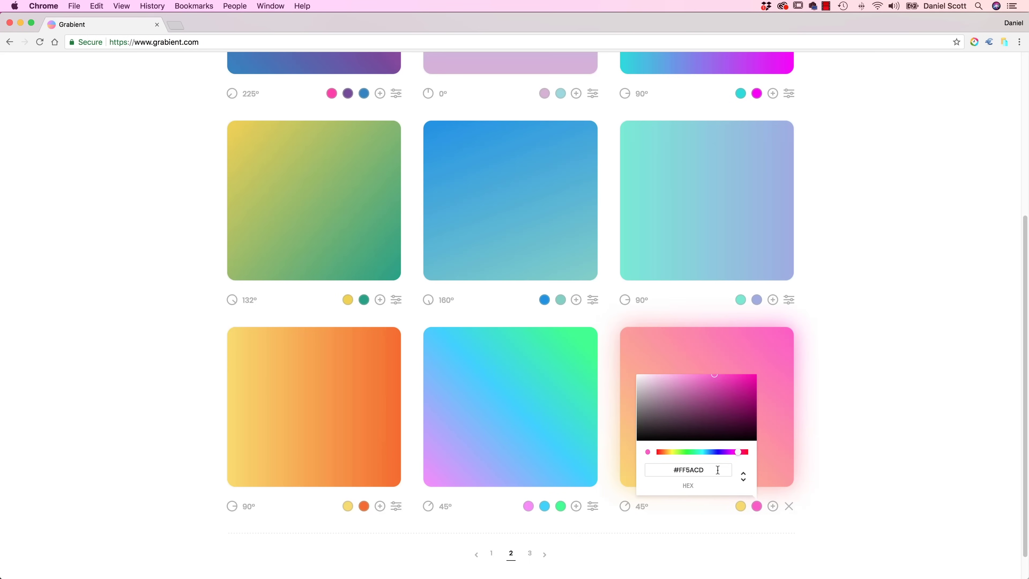
drag(717, 469, 677, 471)
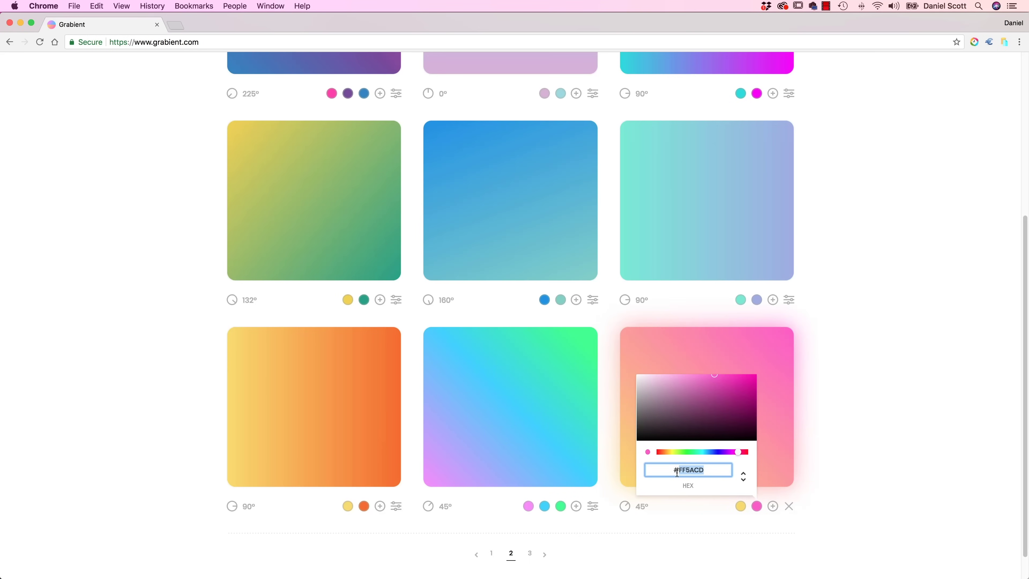
key(super+c)
Return to Photoshop, recolor the gradient's magenta end stop to FF5ACD, and accept the gradient and layer style.
key(super+Tab)
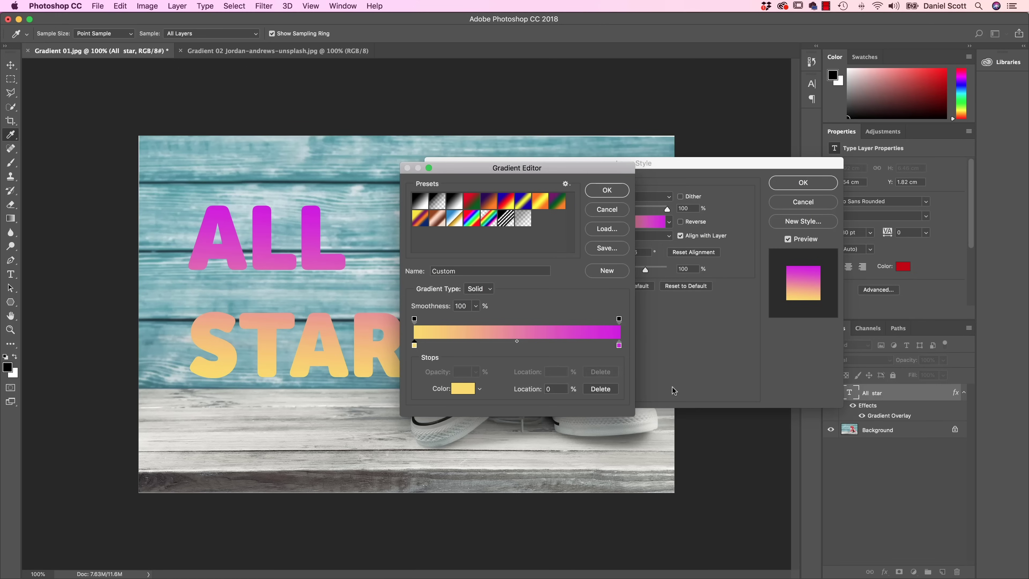
double_click(619, 345)
click(761, 342)
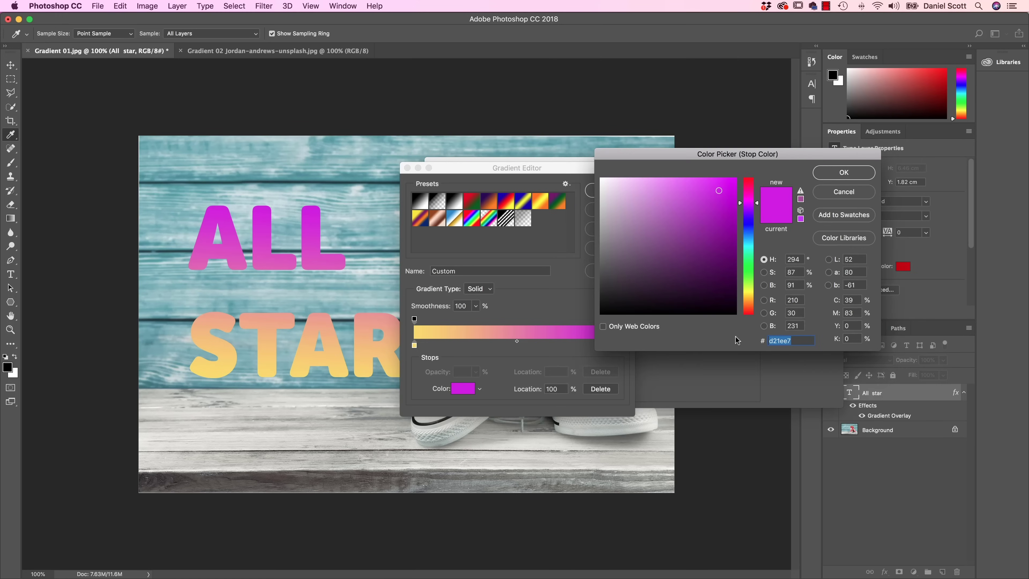
key(super+v)
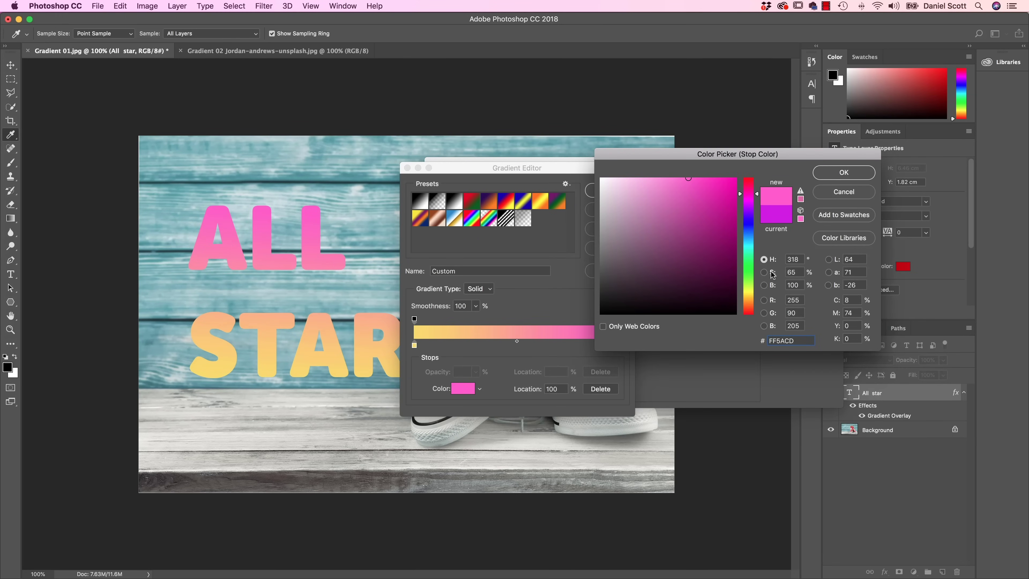
click(853, 176)
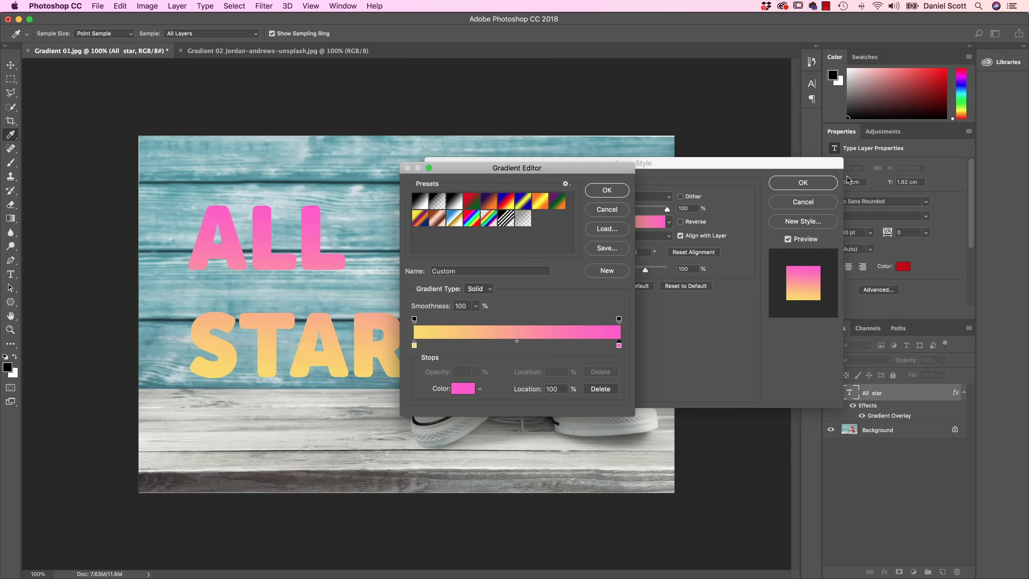
click(617, 194)
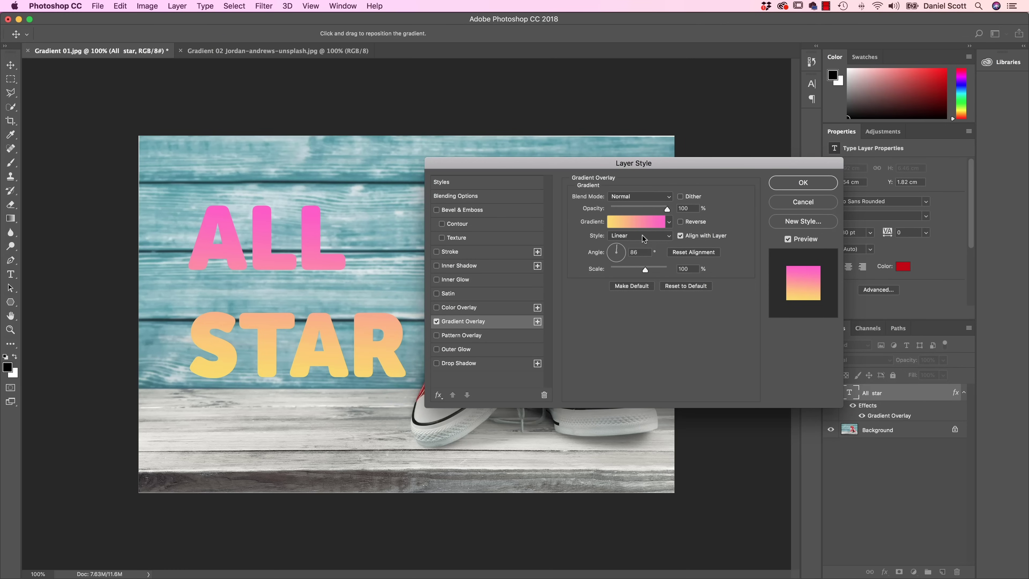
click(797, 185)
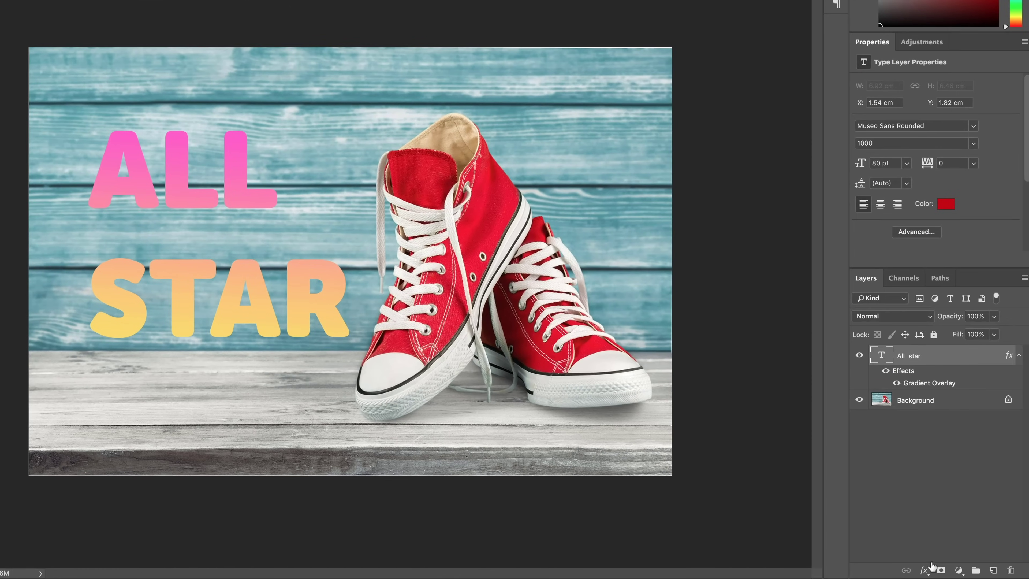
click(932, 567)
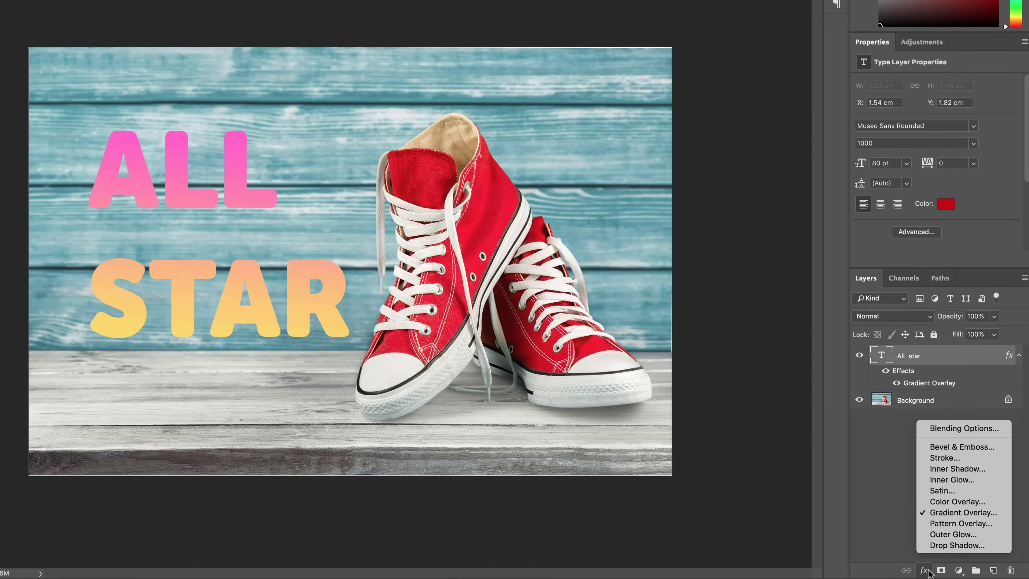
click(897, 485)
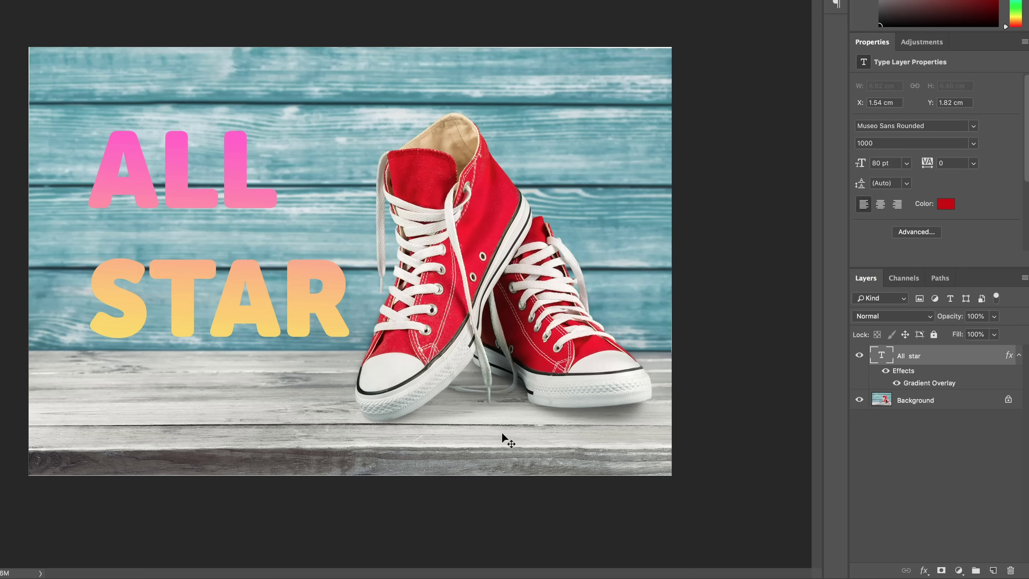
Convert the locked Background layer into a regular layer named Shoes.
click(919, 402)
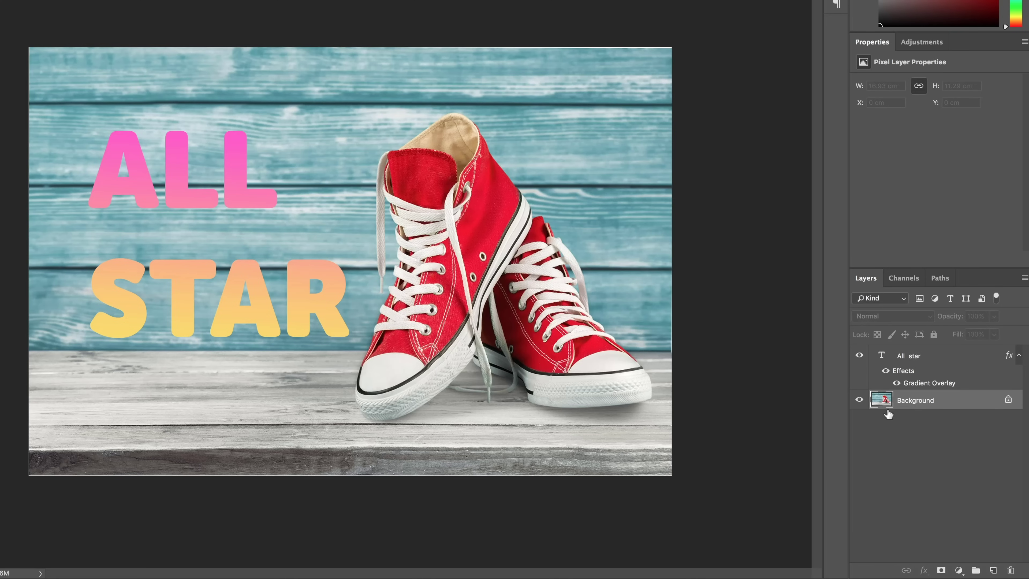
double_click(917, 402)
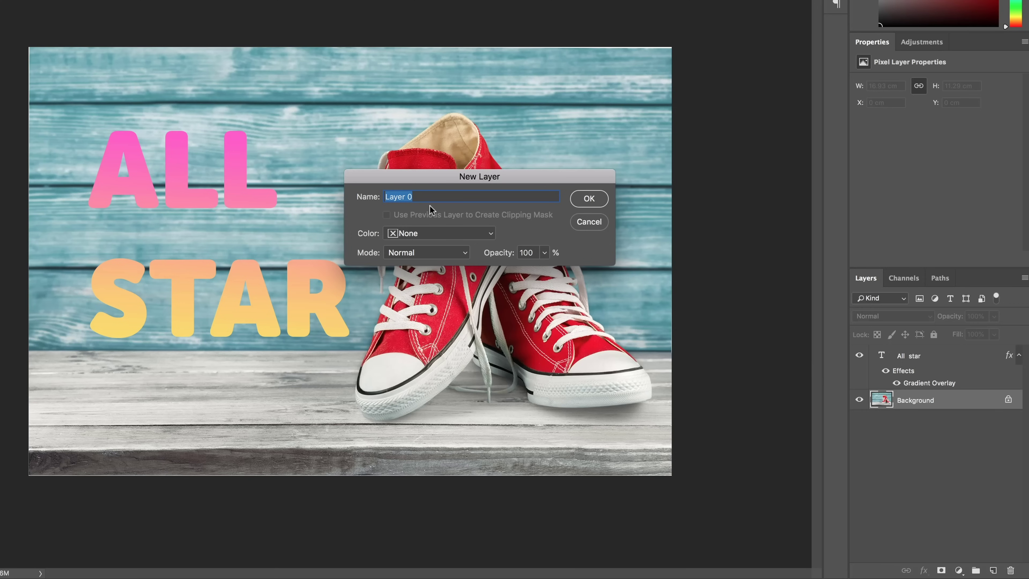
text(Shoes)
key(Return)
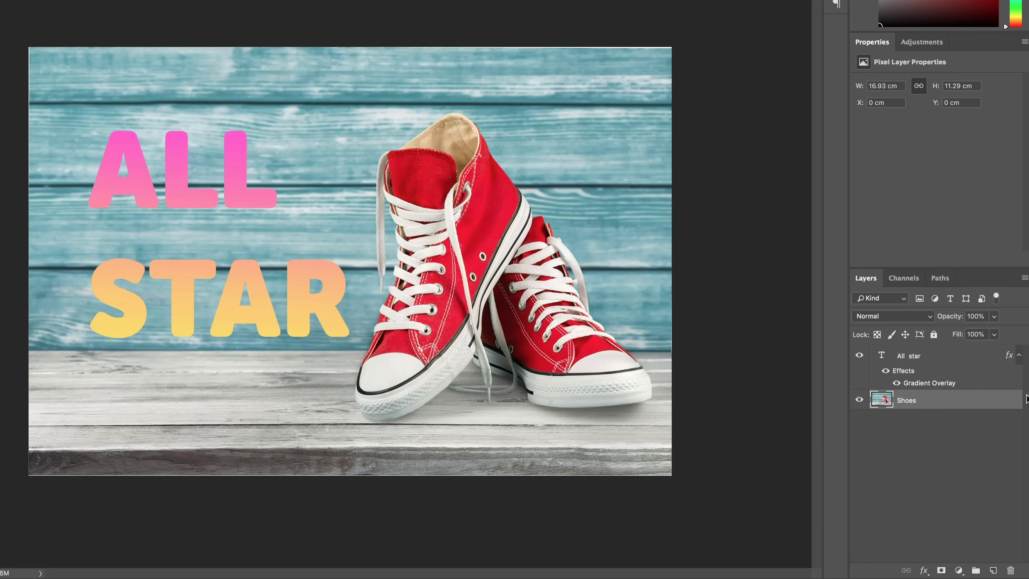
Add a Gradient Overlay effect to the Shoes layer and set its blend mode to Darken.
click(924, 571)
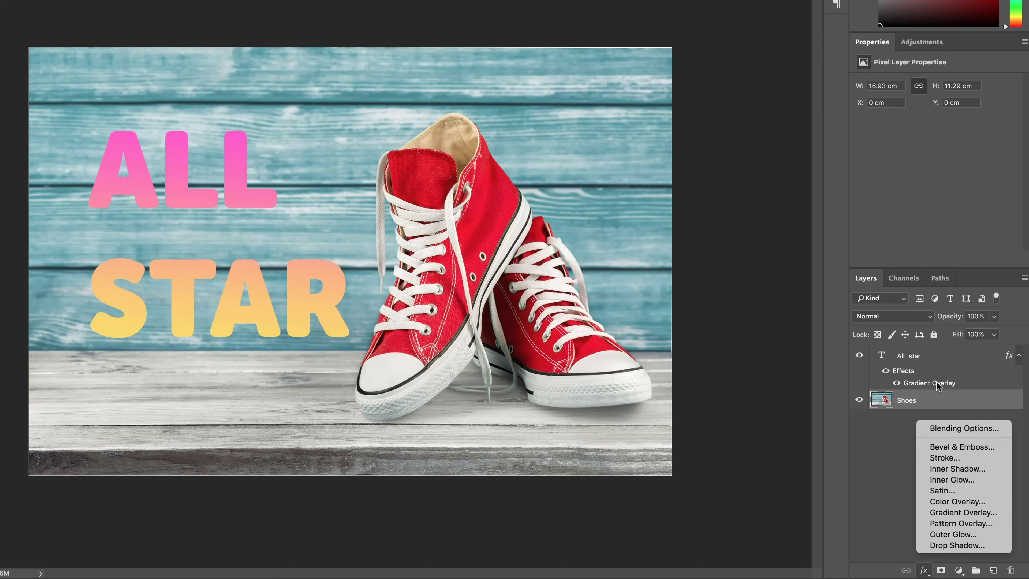
click(946, 513)
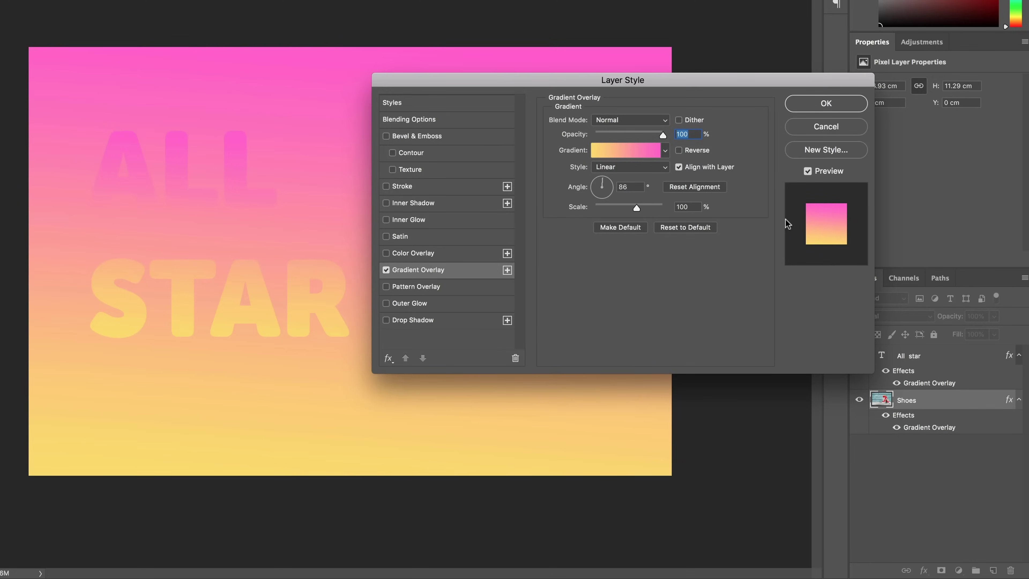
drag(787, 83, 808, 168)
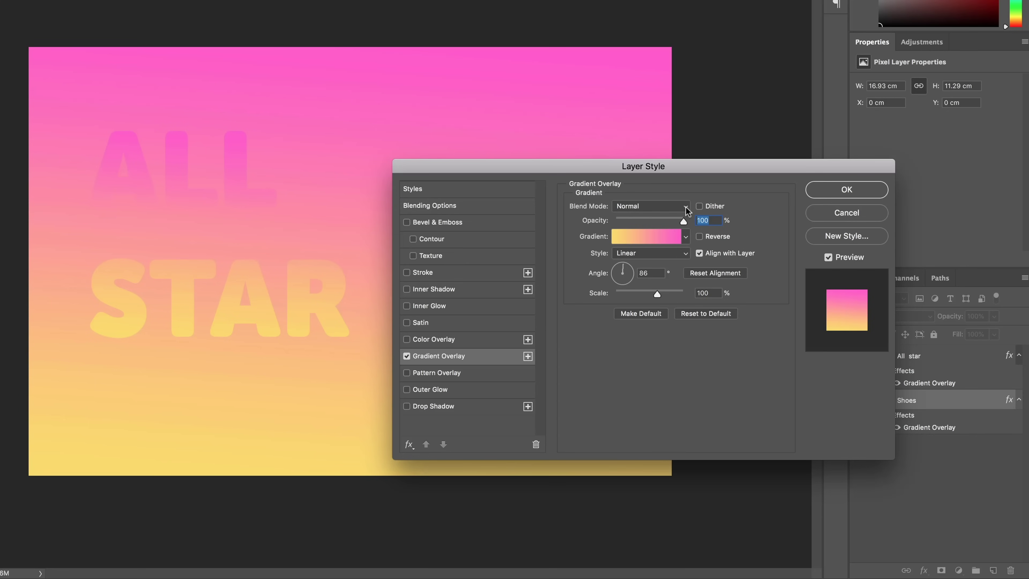
click(657, 207)
click(628, 216)
click(634, 206)
click(632, 223)
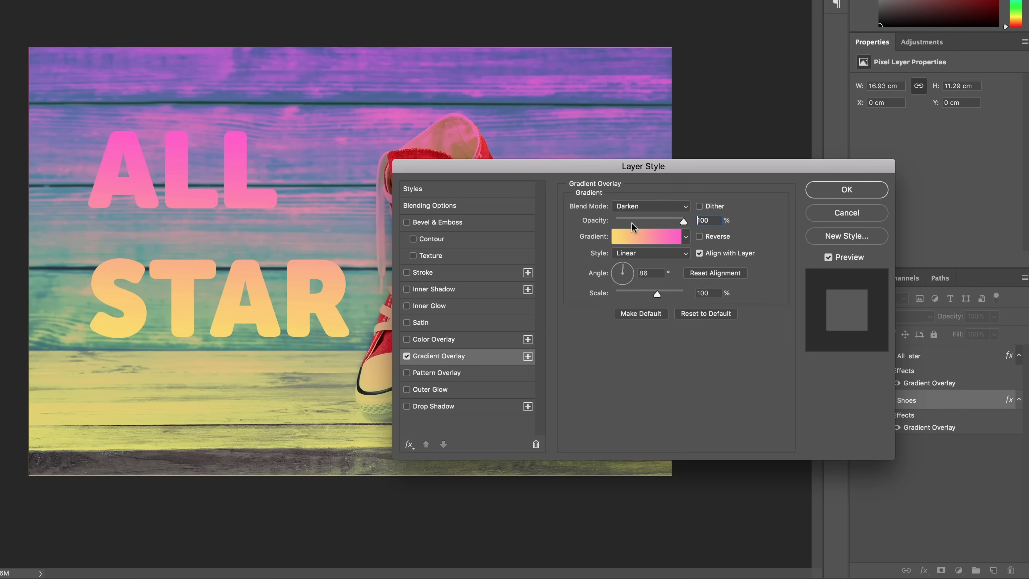
Try the Multiply blend mode on the Shoes gradient overlay and move the Layer Style dialog clear of the shoes.
drag(598, 167, 690, 173)
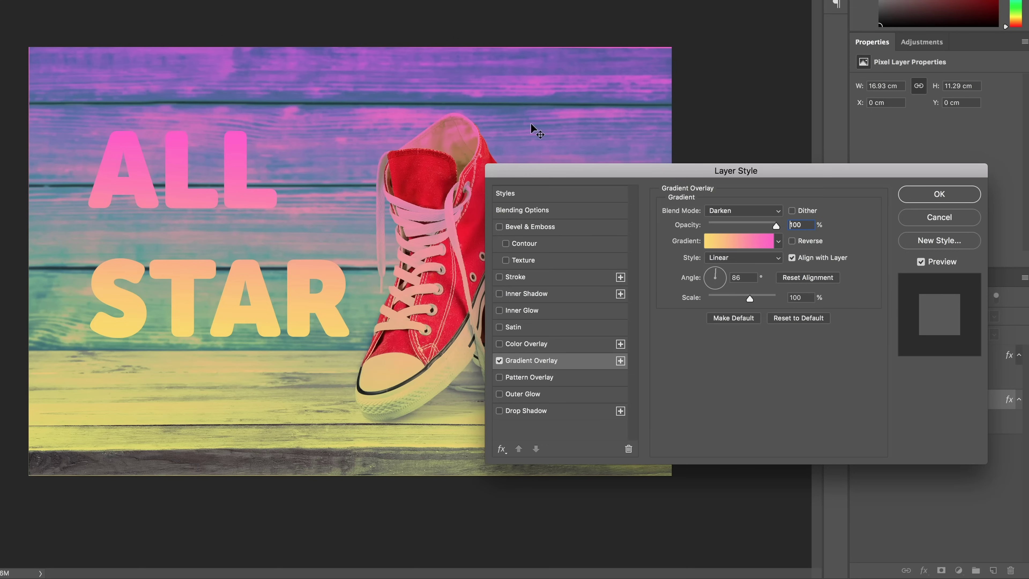
click(746, 210)
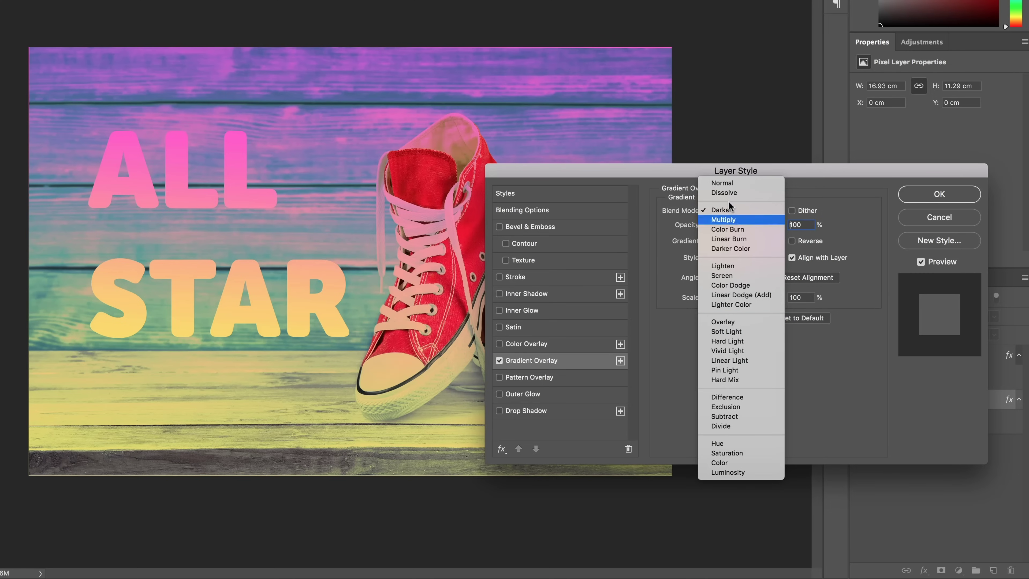
click(732, 220)
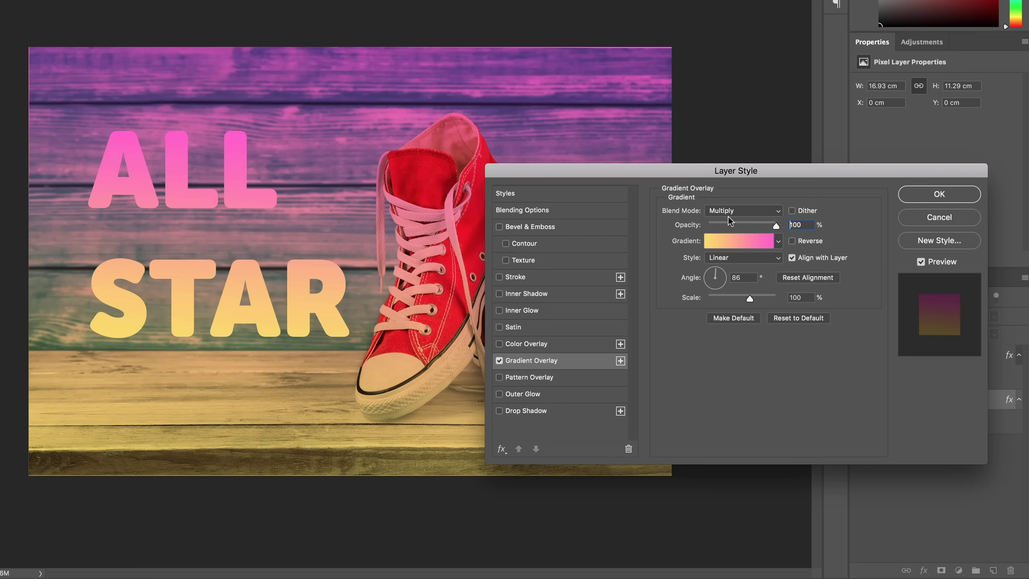
drag(750, 174, 796, 30)
Try the Shoes gradient overlay at 57% opacity, then restore it to 100%.
click(825, 98)
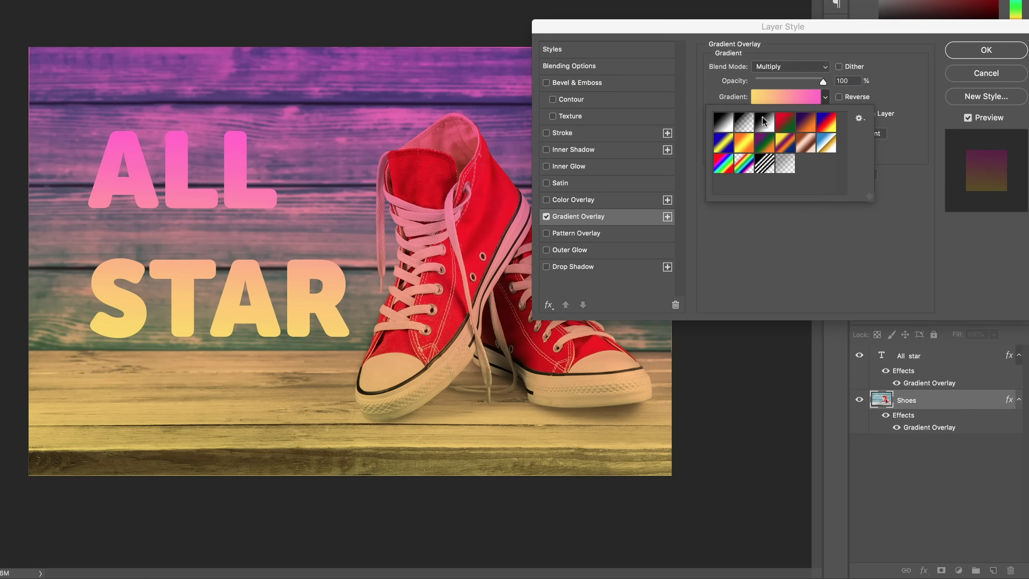
click(793, 81)
click(796, 65)
click(796, 66)
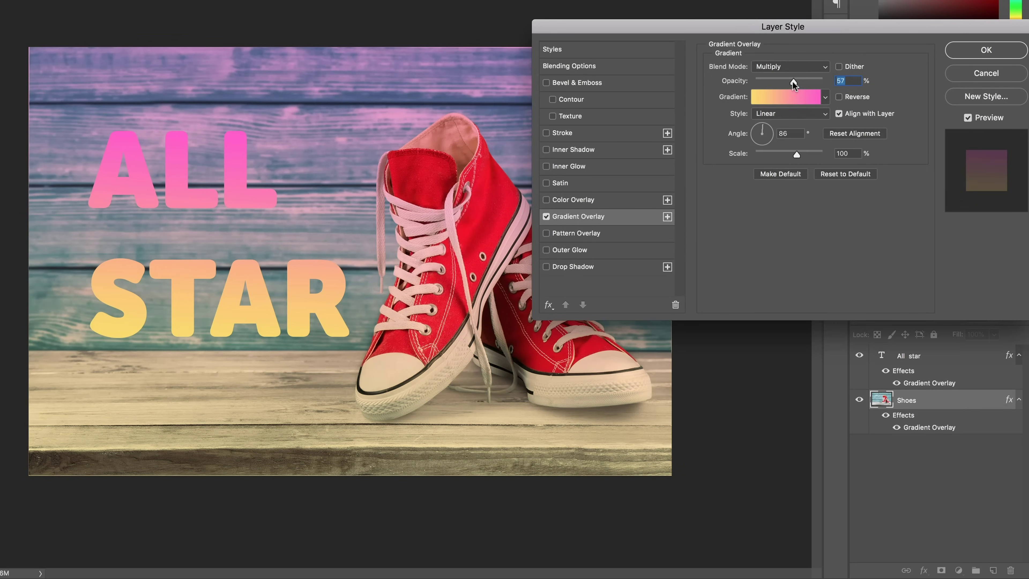
text(100)
Try the Color Burn, Linear Burn, Darker Color and Lighten blend modes on the Shoes gradient overlay.
click(775, 67)
click(781, 77)
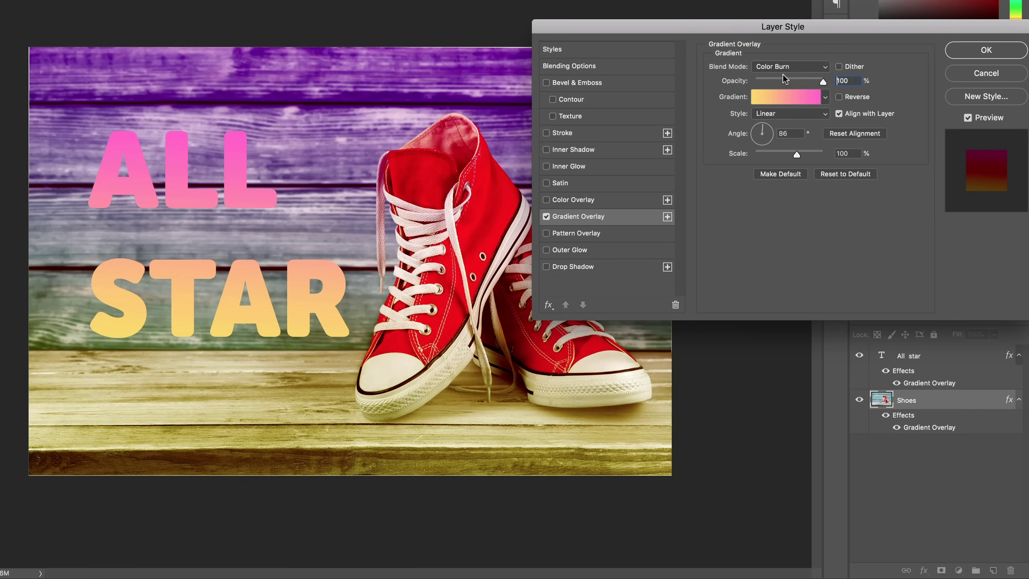
click(790, 69)
click(790, 76)
click(791, 68)
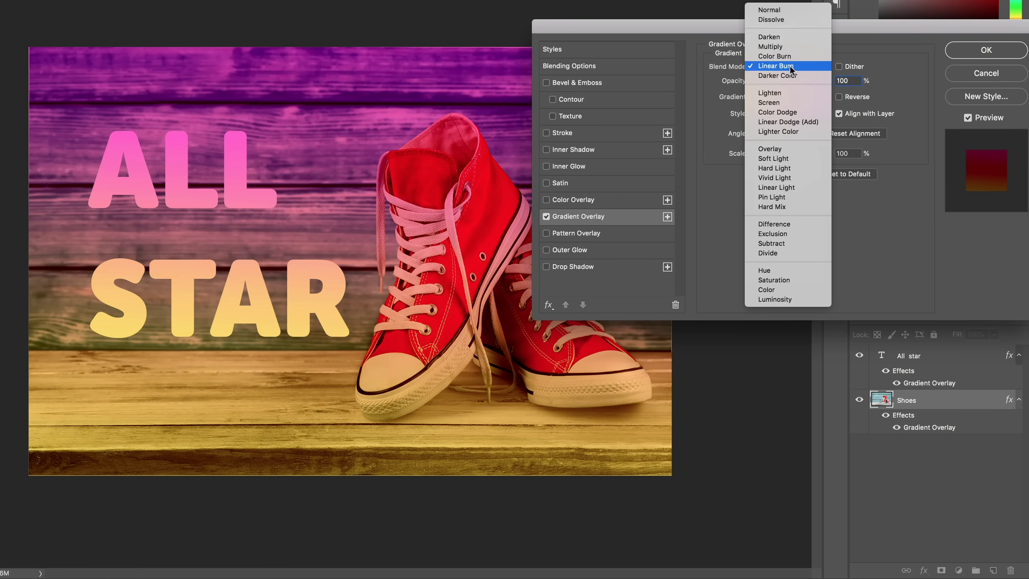
click(790, 76)
click(792, 69)
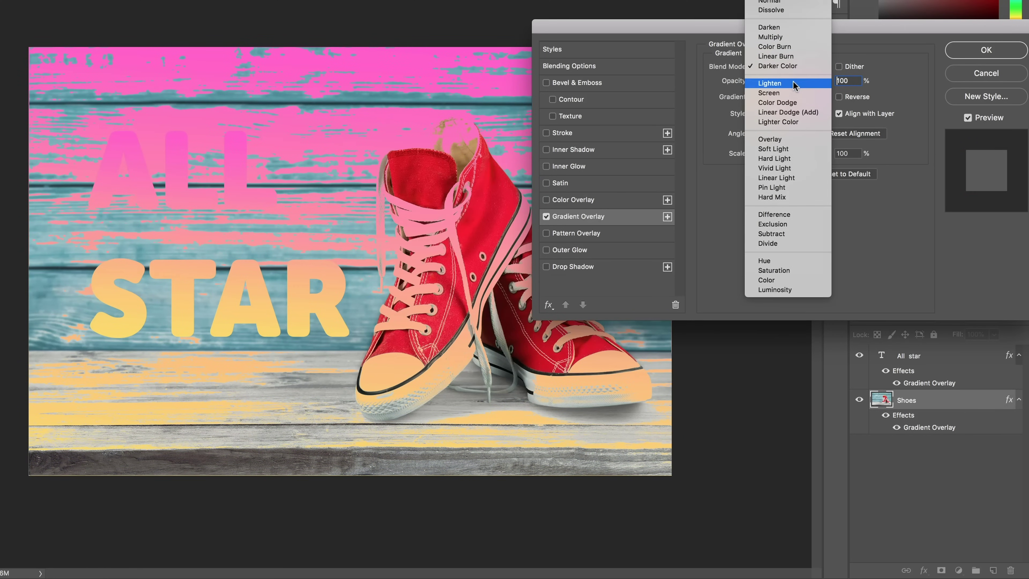
click(794, 83)
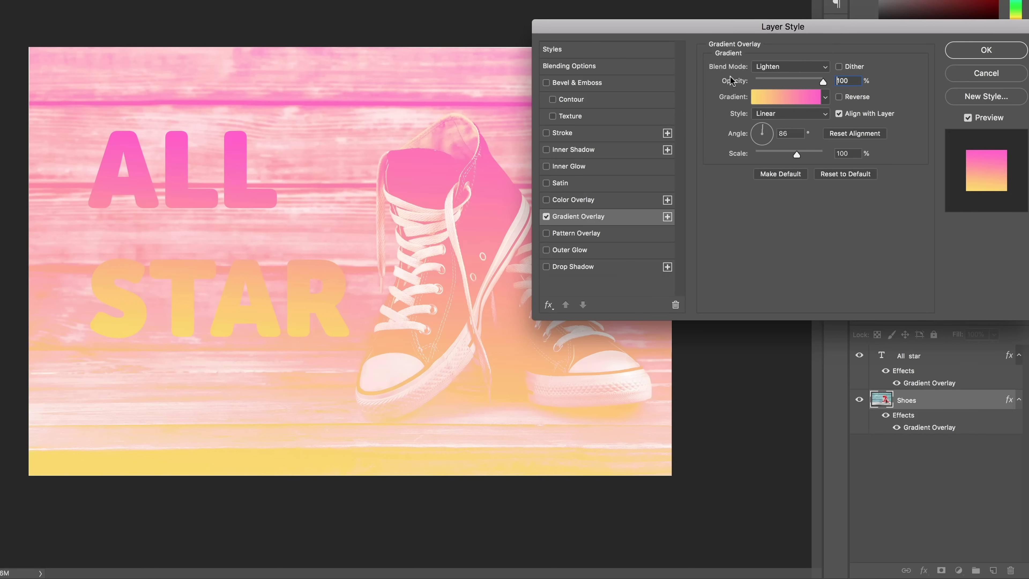
Try the Screen, Color Dodge and Linear Dodge (Add) blend modes on the Shoes gradient overlay.
click(784, 67)
click(781, 75)
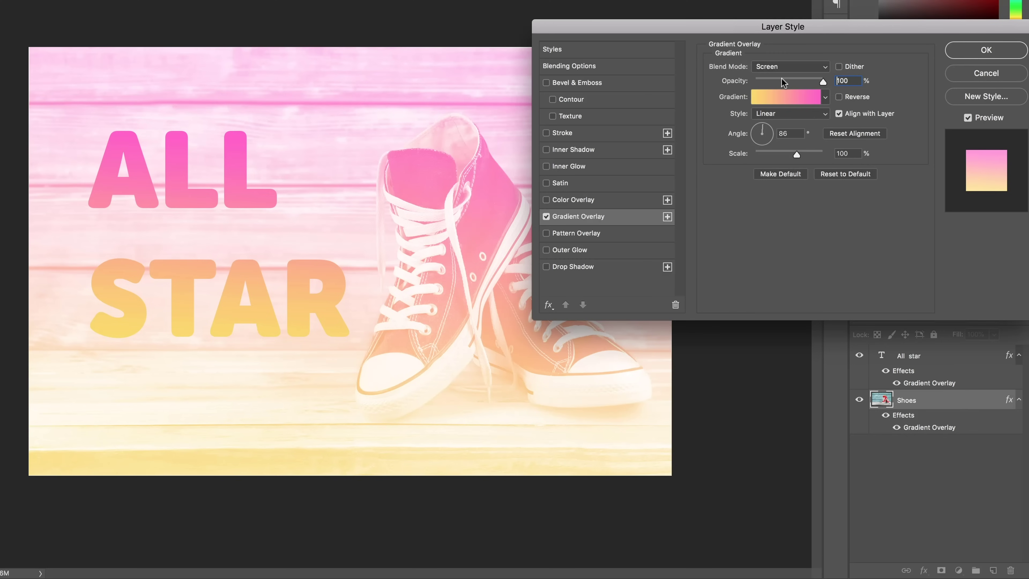
click(784, 67)
click(784, 71)
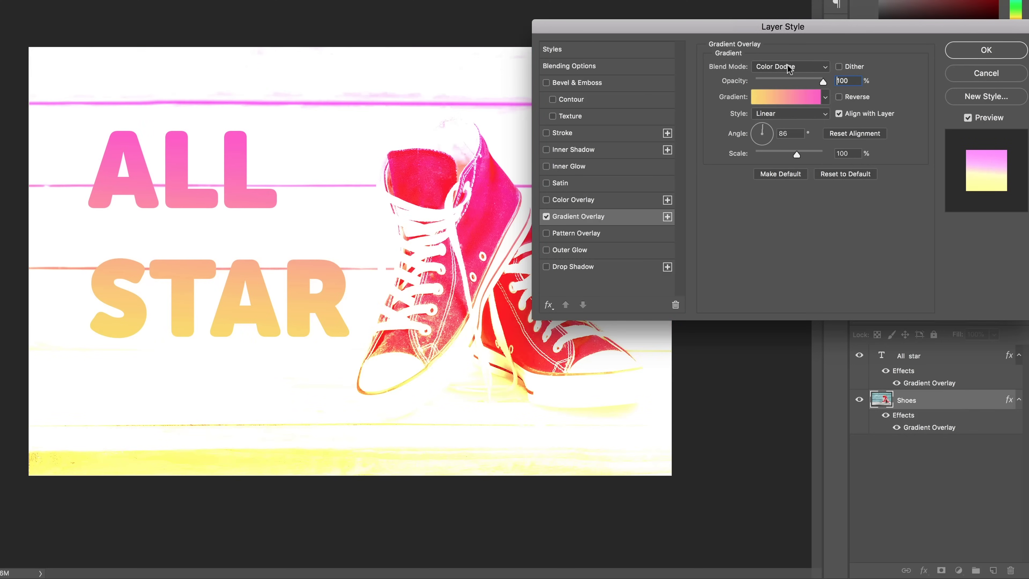
click(784, 69)
click(787, 74)
Try the Overlay, Soft Light, Vivid Light and Hard Light blend modes on the Shoes gradient overlay.
click(781, 70)
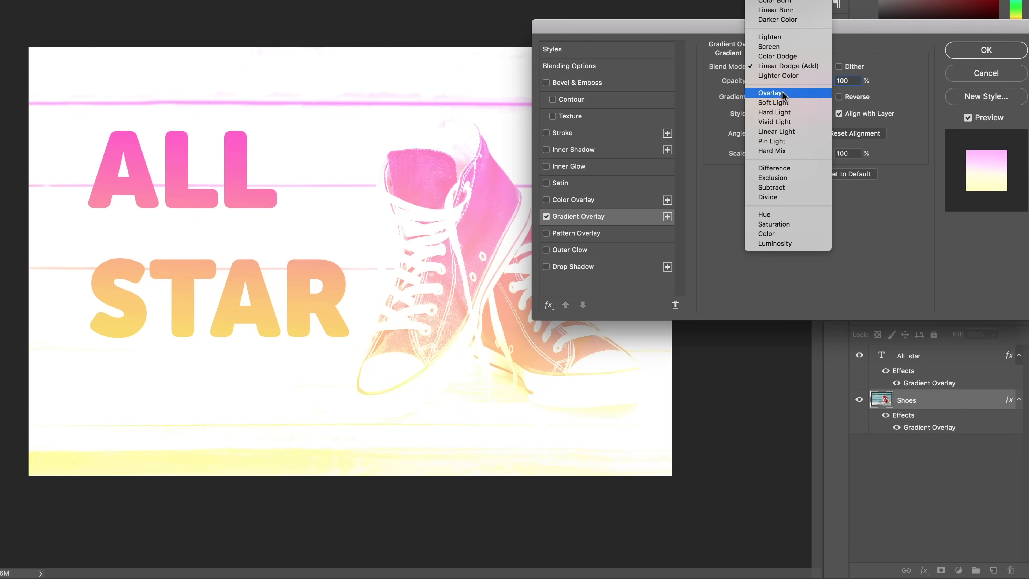
click(783, 93)
click(792, 72)
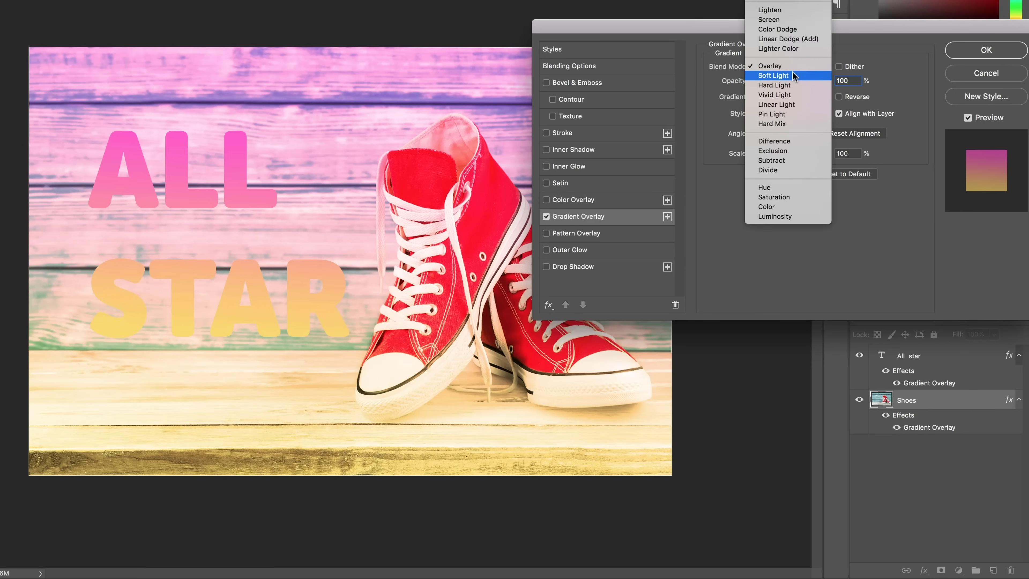
click(790, 76)
click(792, 66)
click(792, 84)
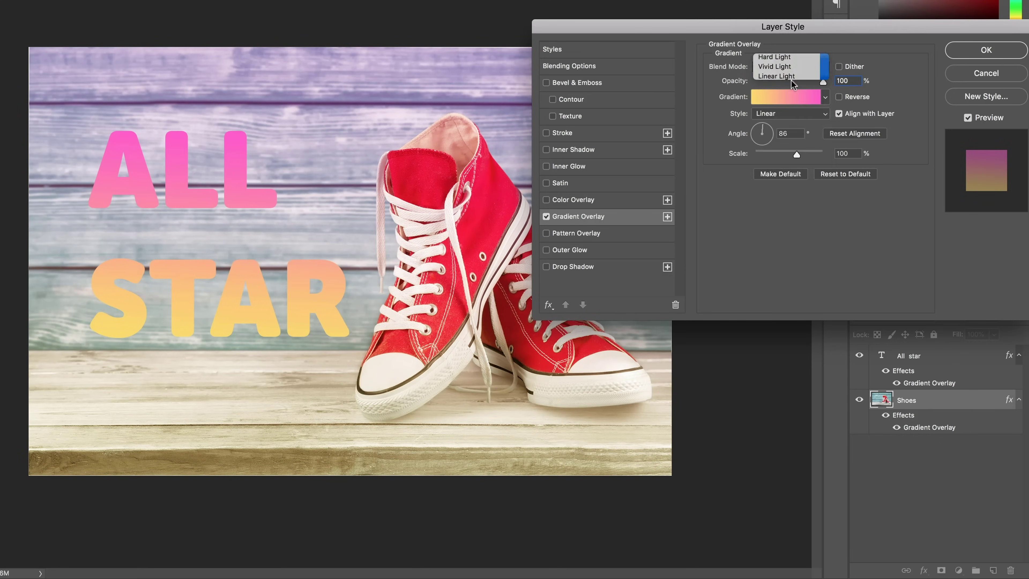
click(791, 69)
click(788, 56)
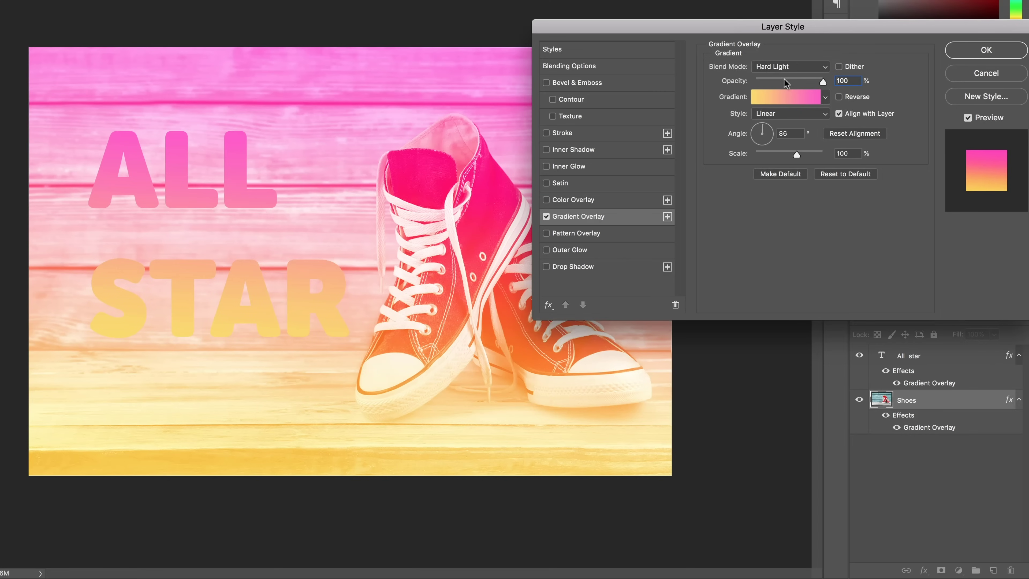
Set the Shoes gradient overlay's blend mode to Lighten and accept the layer style.
click(786, 68)
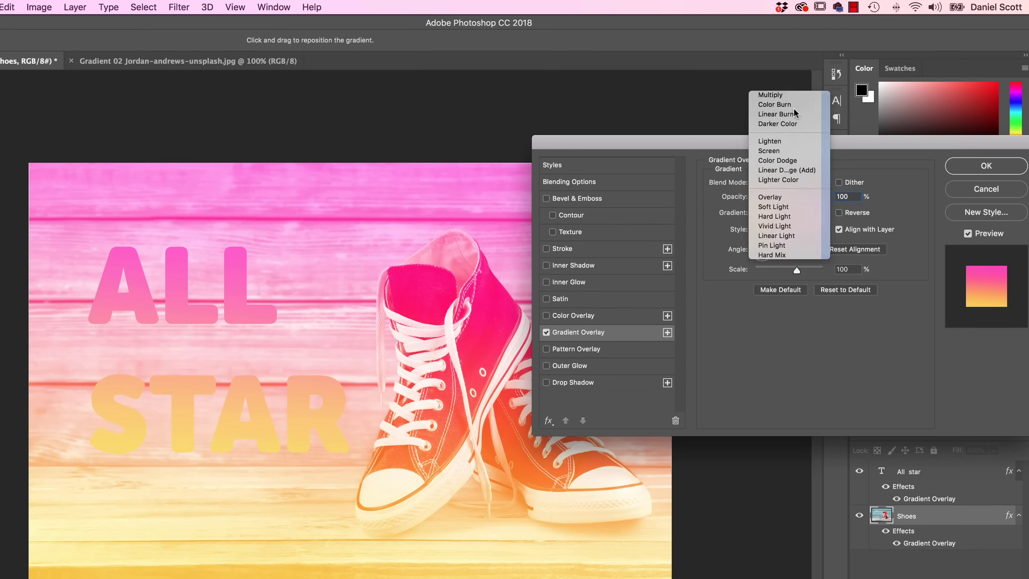
click(794, 107)
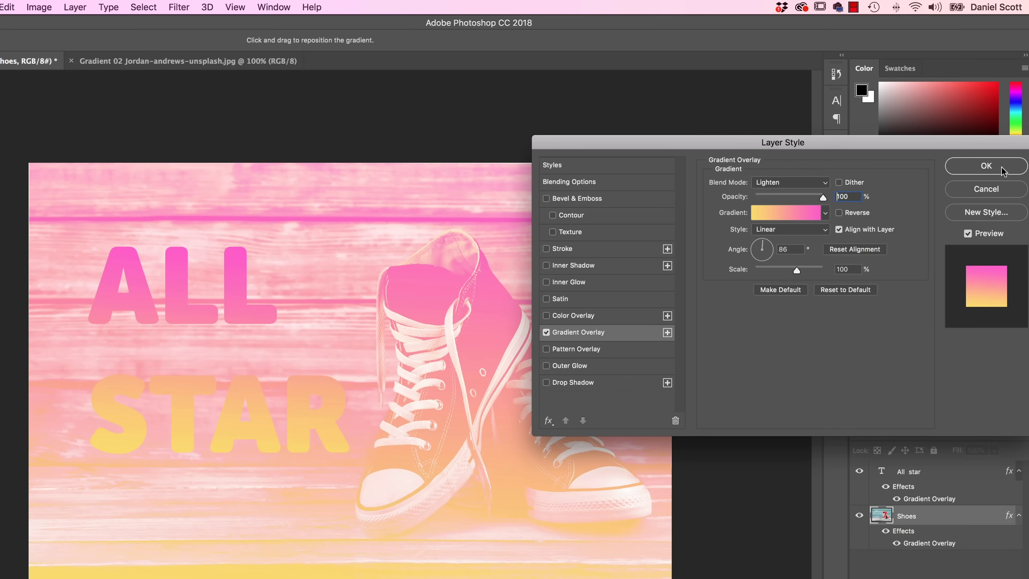
click(987, 166)
click(925, 473)
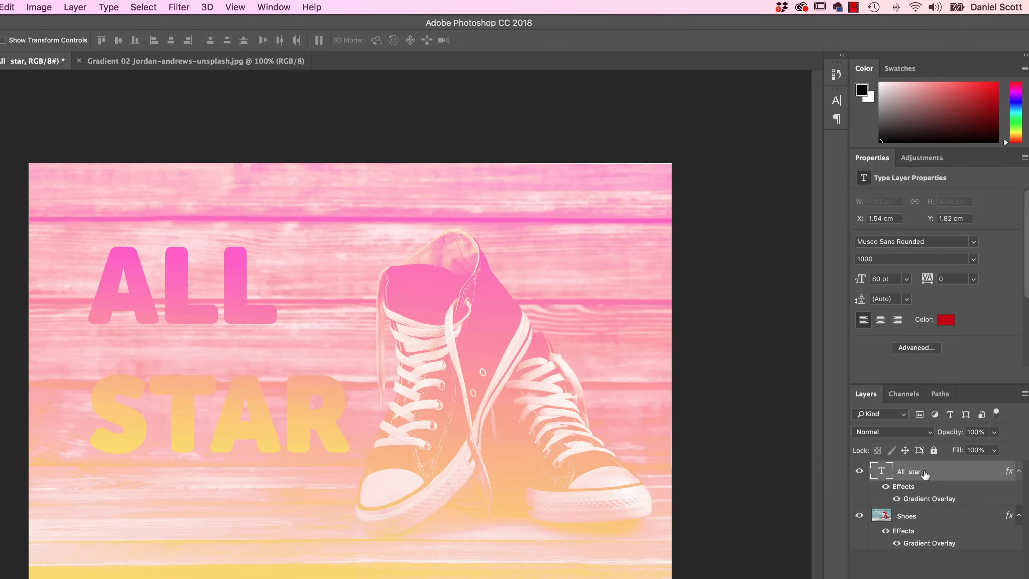
click(918, 518)
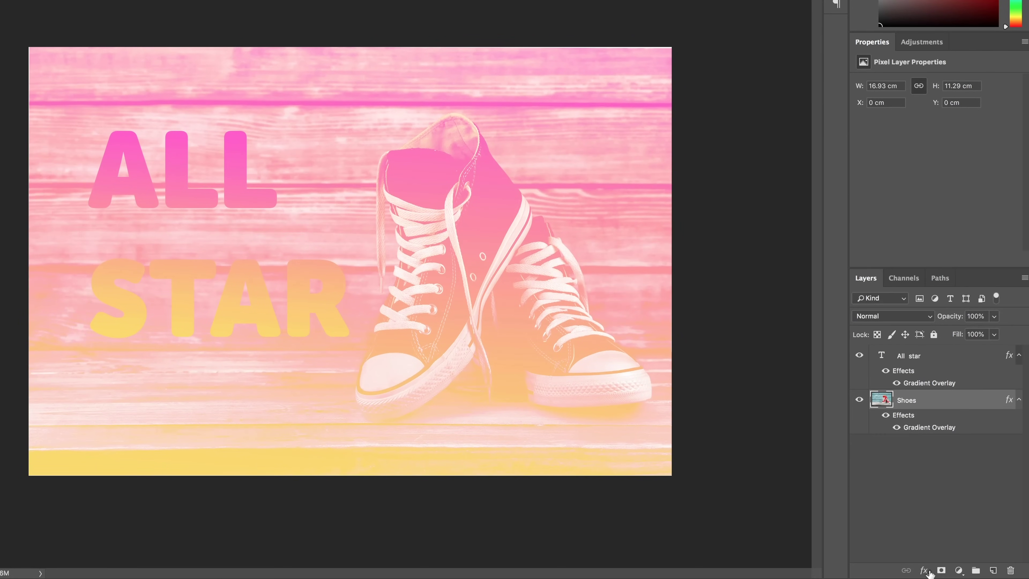
click(926, 571)
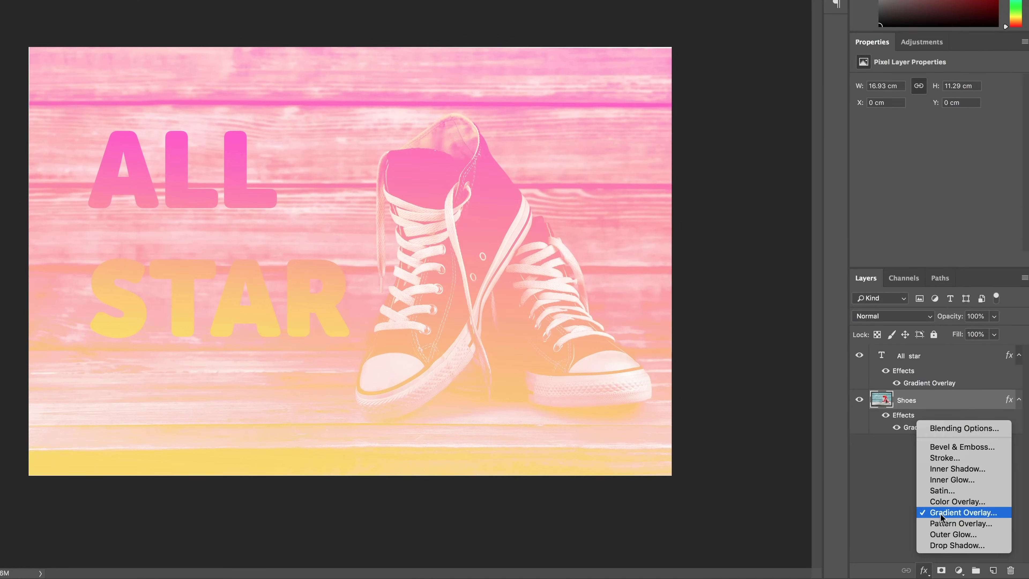
click(888, 496)
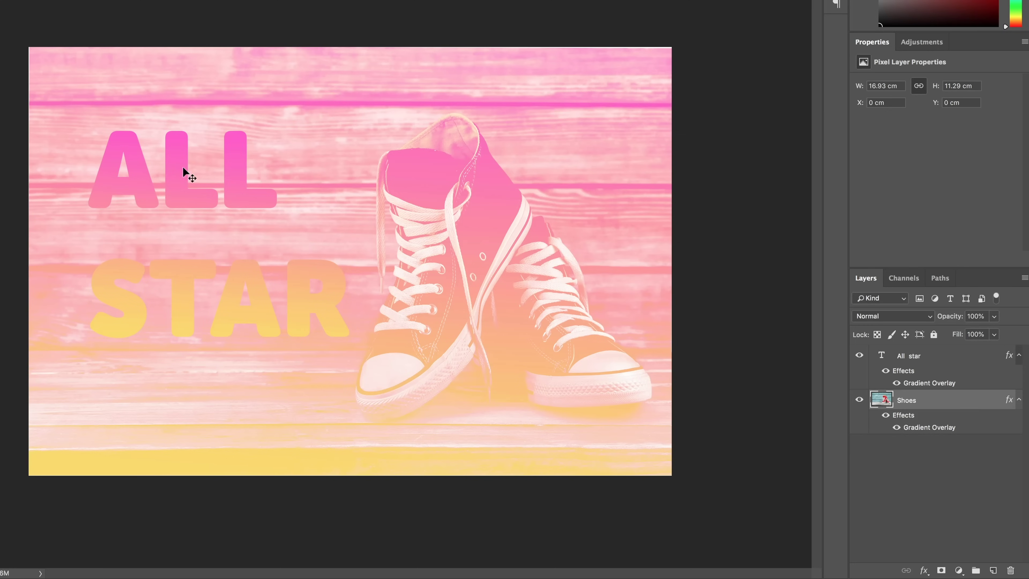
Toggle the visibility of the All star text layer, its effects and its Gradient Overlay to compare the text with and without them.
click(937, 358)
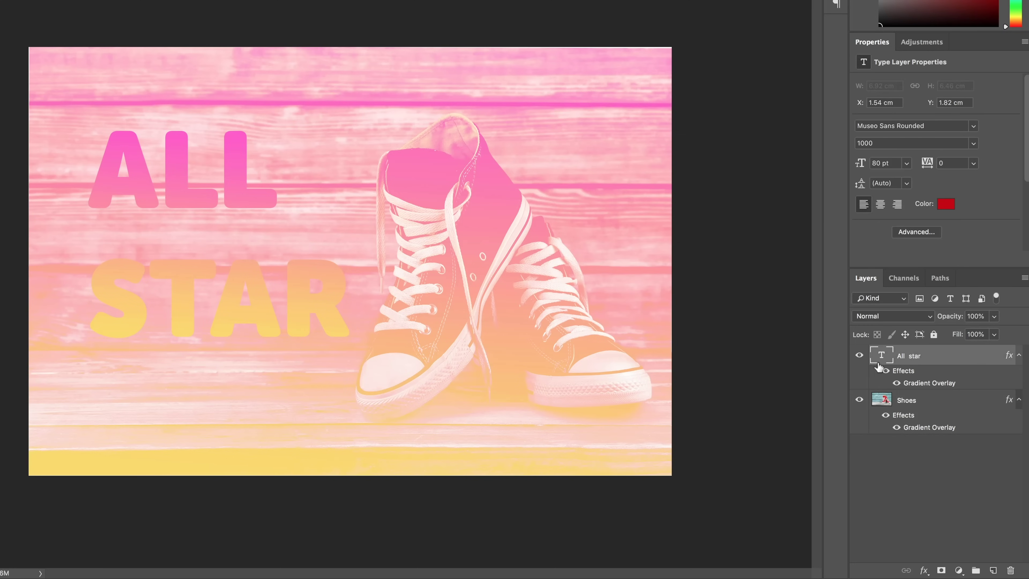
click(859, 355)
click(859, 355)
click(886, 370)
click(886, 371)
click(897, 383)
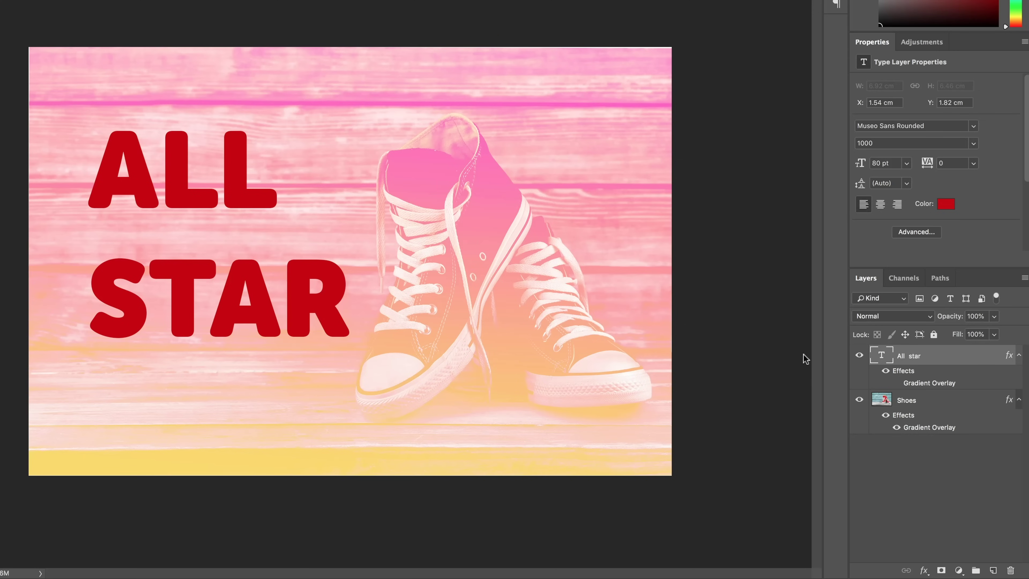
click(897, 383)
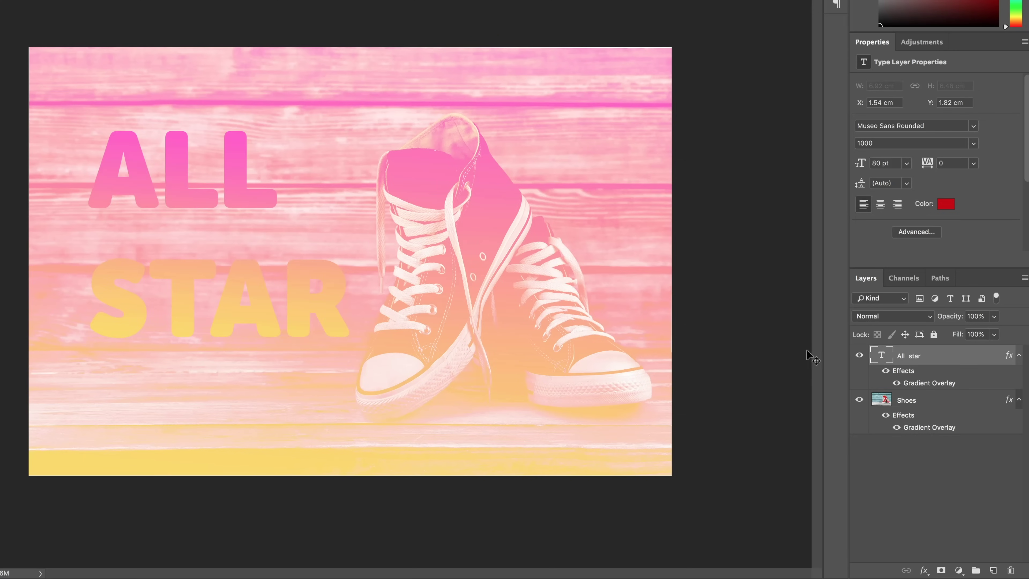
click(897, 382)
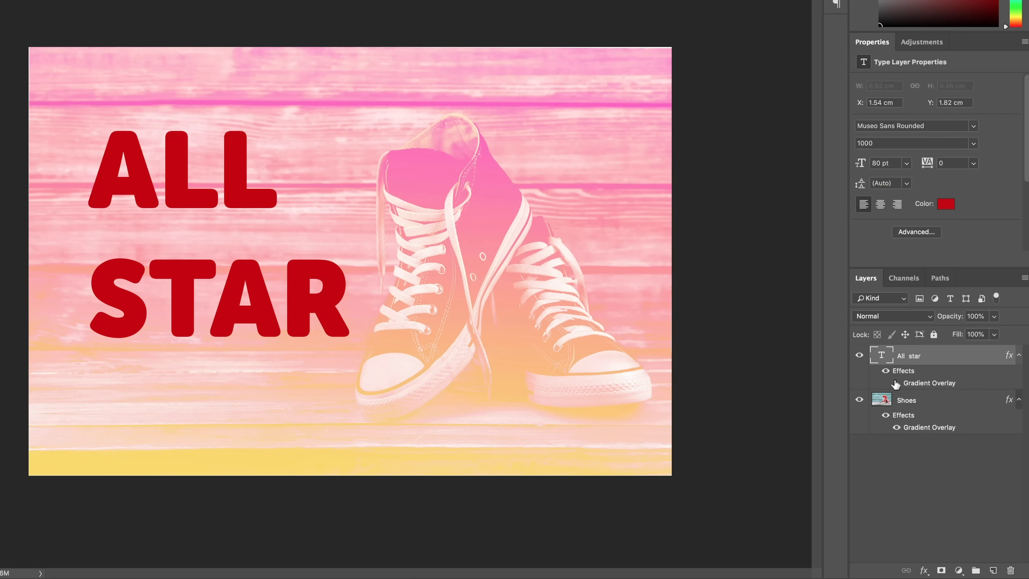
click(896, 383)
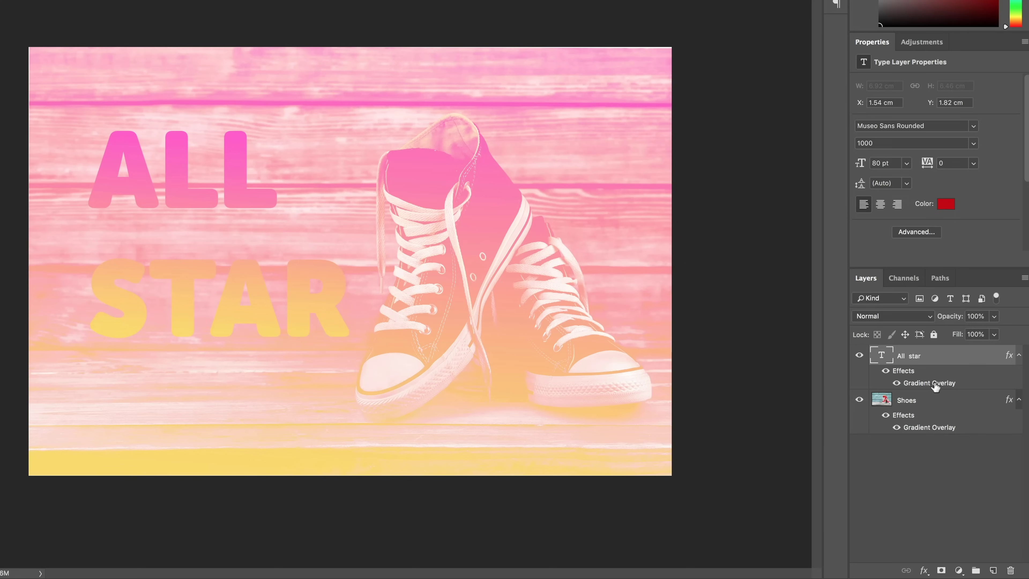
Reopen the All star layer's Gradient Overlay settings, leaving Pattern Overlay disabled.
double_click(920, 383)
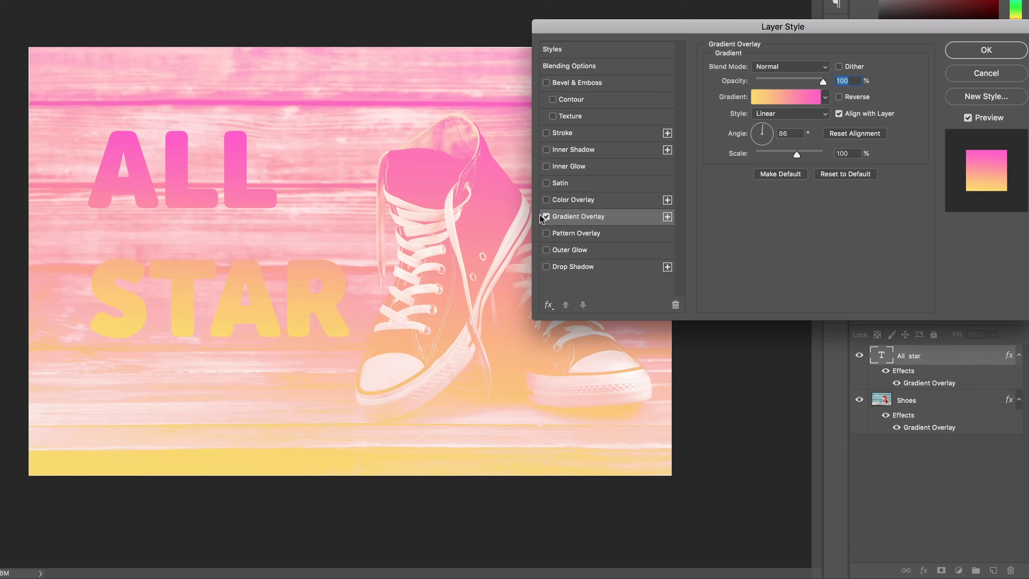
click(638, 238)
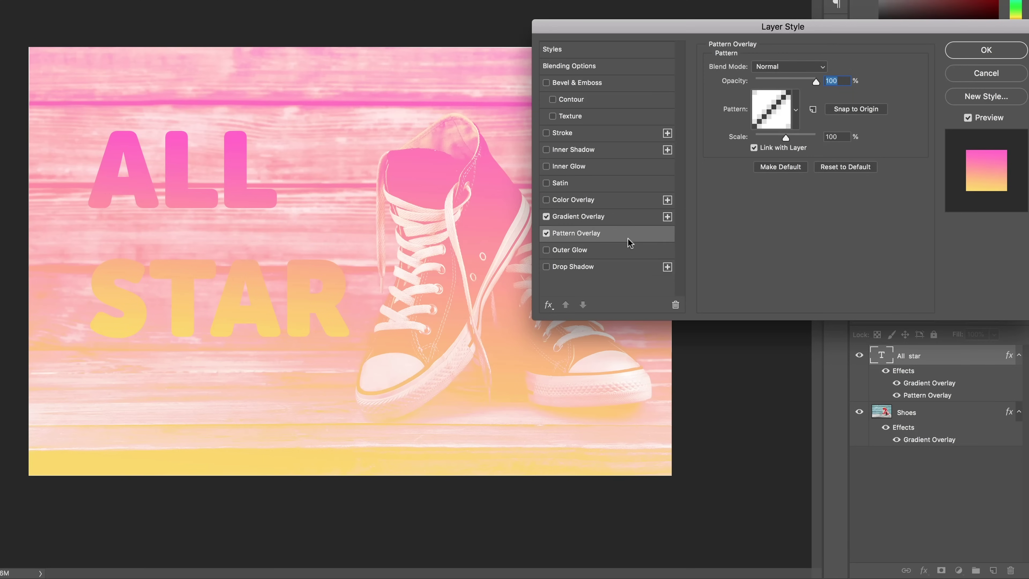
click(546, 233)
click(623, 223)
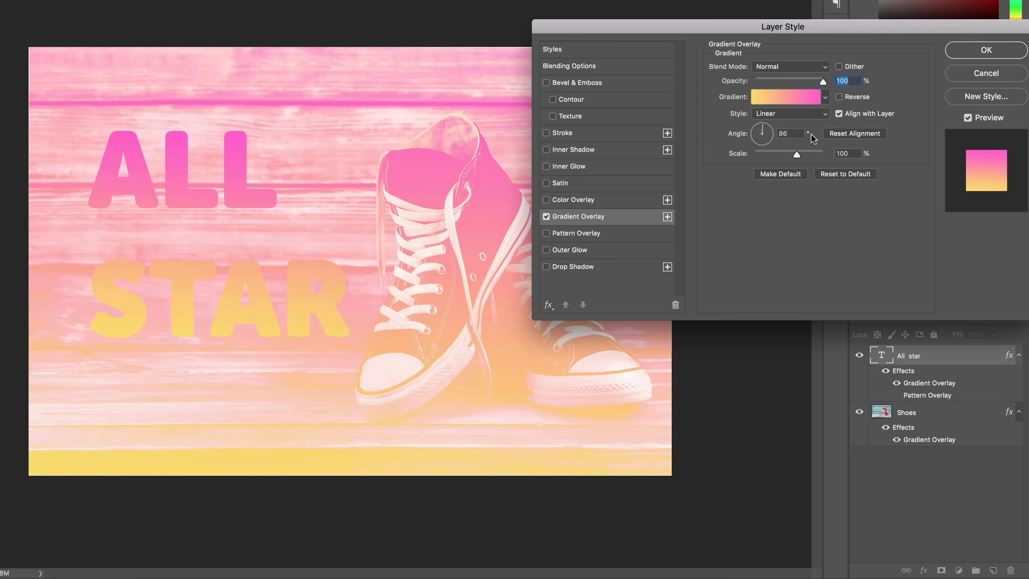
Try the Color Burn blend mode on the All star gradient overlay, then restore Normal and close the layer style.
click(839, 97)
click(779, 68)
click(784, 117)
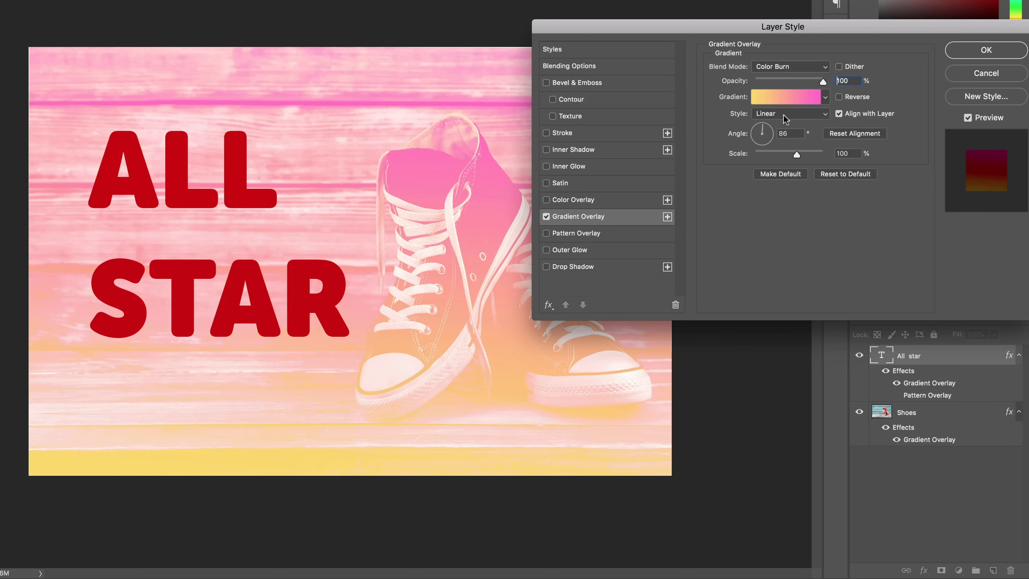
click(790, 71)
click(784, 17)
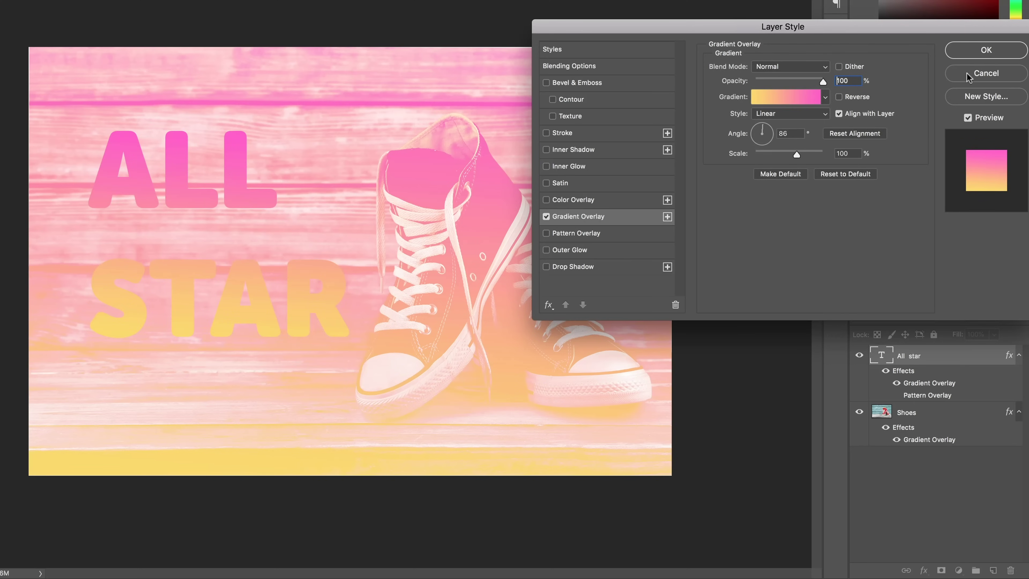
click(1001, 61)
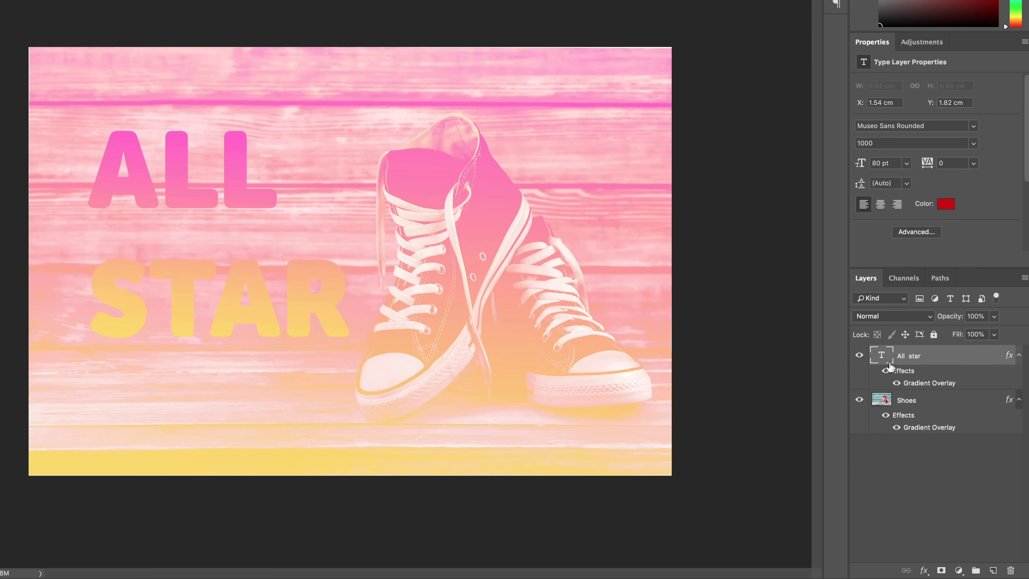
Hide the effects of the All star layer and set its text color to white.
click(885, 372)
click(946, 204)
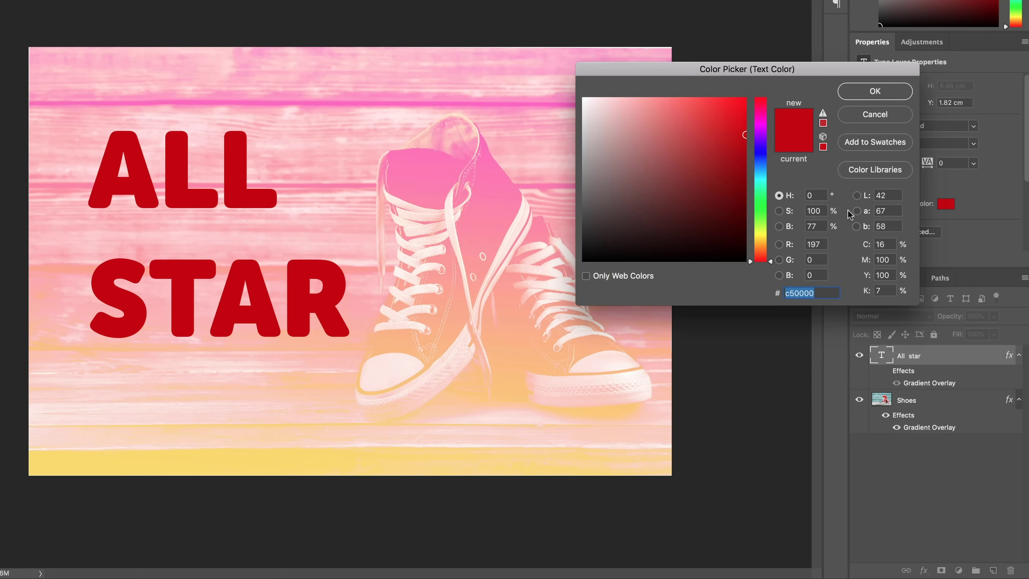
drag(654, 160, 583, 99)
click(875, 92)
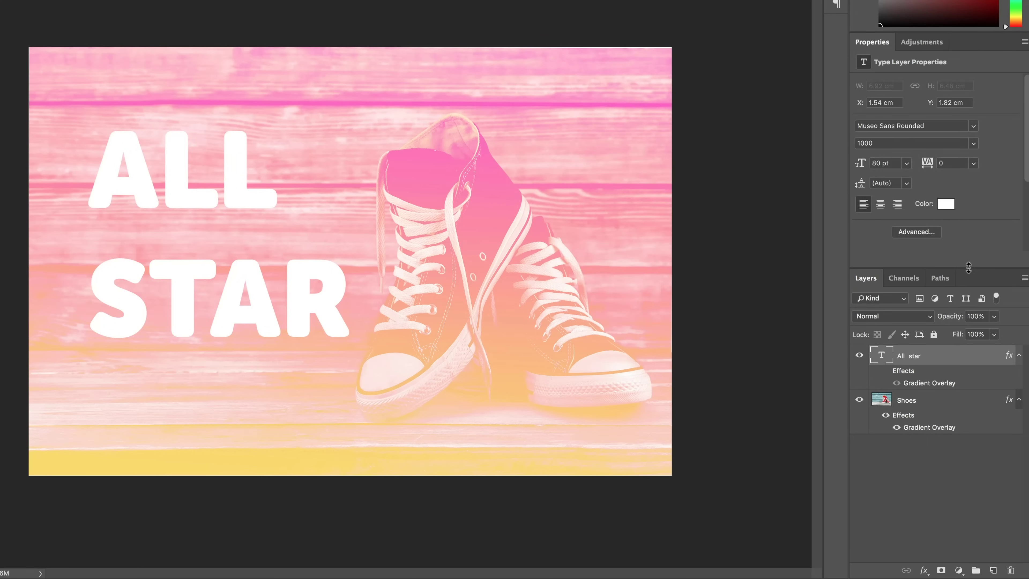
Try a light blue tint on the All star text, and return its color to pure white.
click(947, 210)
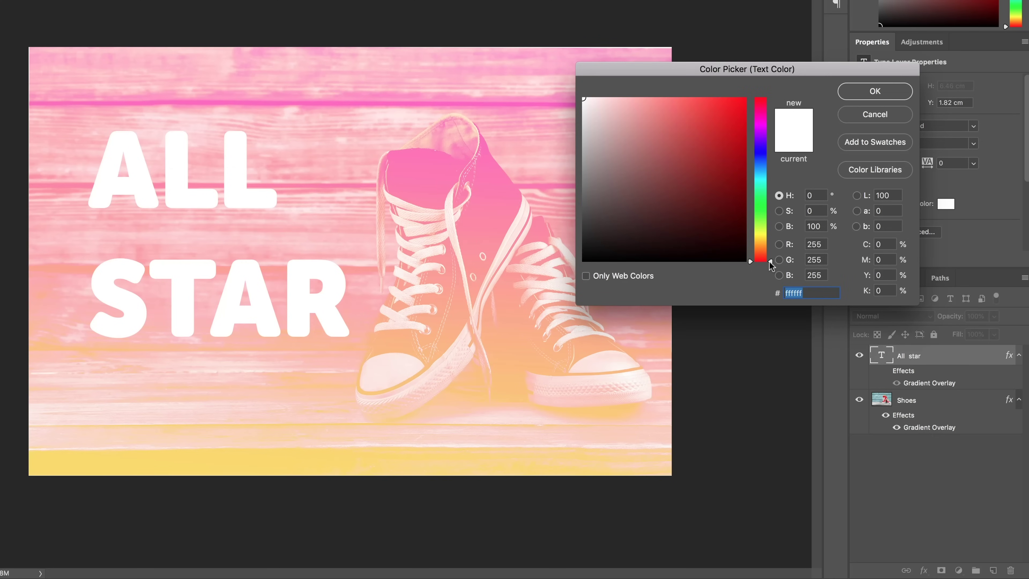
mouse_move(768, 262)
mouse_down()
mouse_move(769, 133)
mouse_move(769, 173)
mouse_up()
mouse_move(680, 145)
mouse_down()
mouse_move(548, 82)
mouse_move(519, 294)
mouse_move(518, 278)
mouse_move(645, 165)
mouse_move(587, 105)
mouse_up()
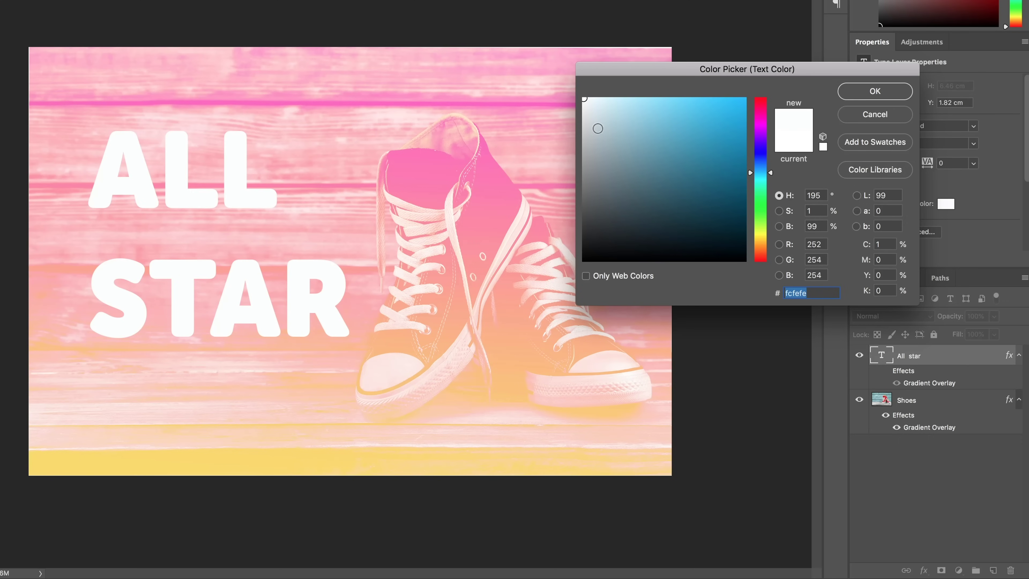
drag(632, 136, 569, 88)
click(894, 96)
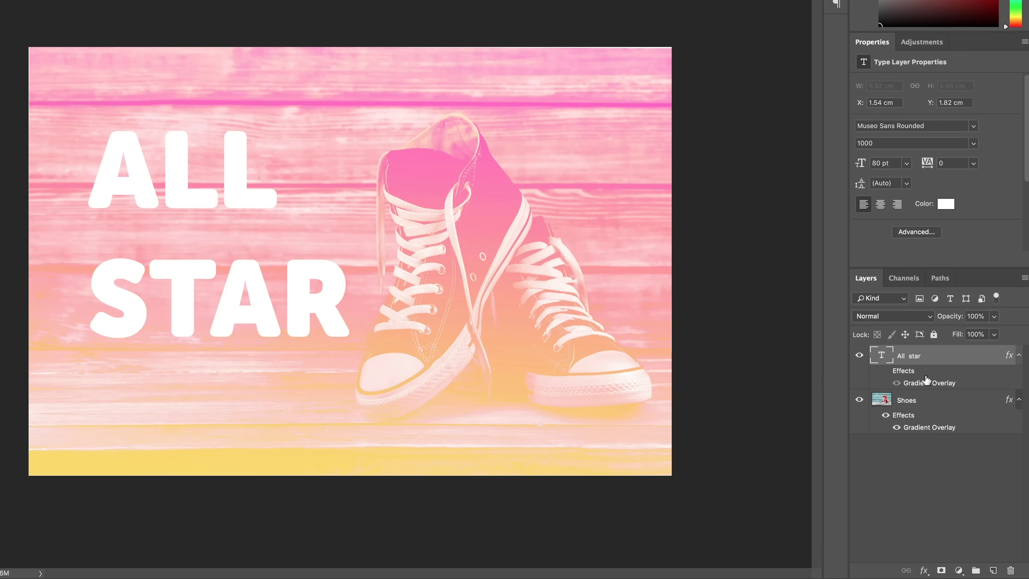
Delete the Gradient Overlay effect from the All star text layer.
drag(939, 386, 1011, 571)
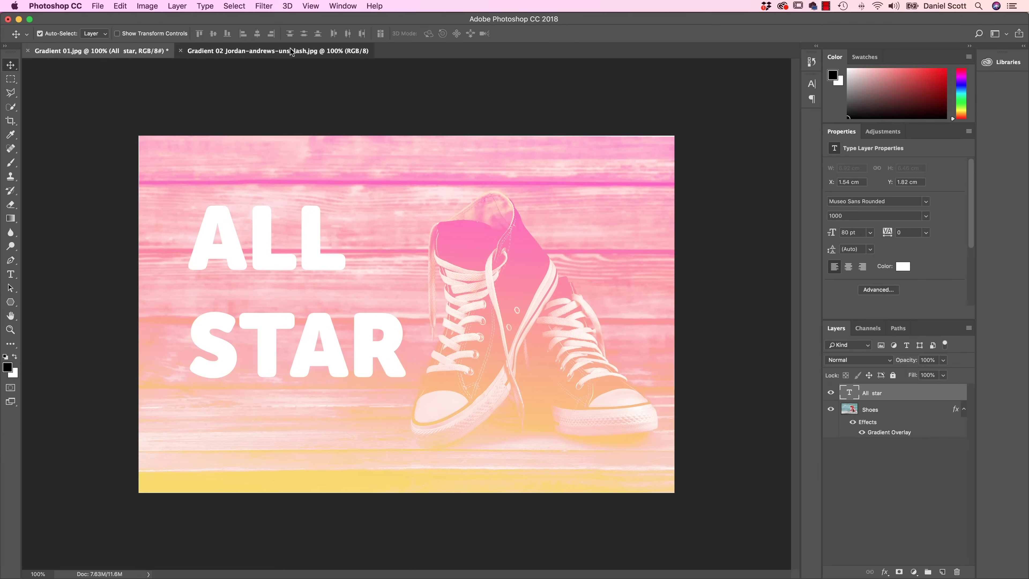
click(257, 4)
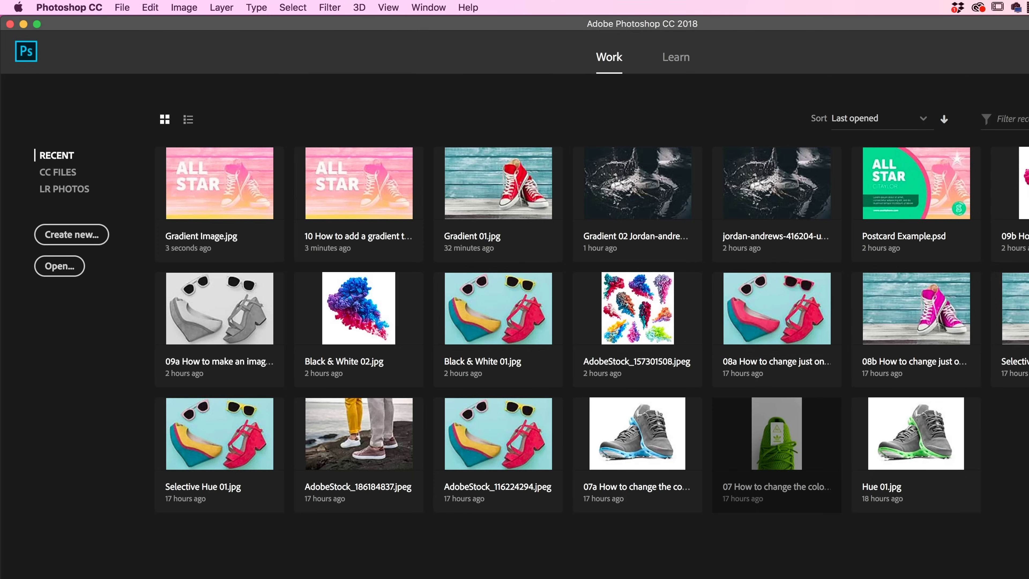
Open Gradient Image.jpg to examine its Canvas Size and anchor options, and close it without resizing.
click(246, 191)
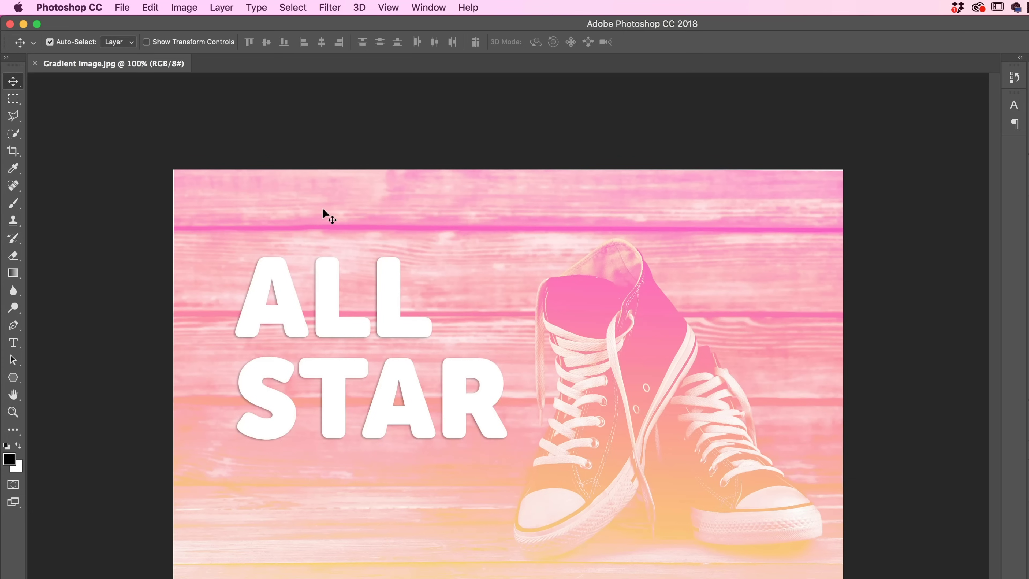
click(195, 8)
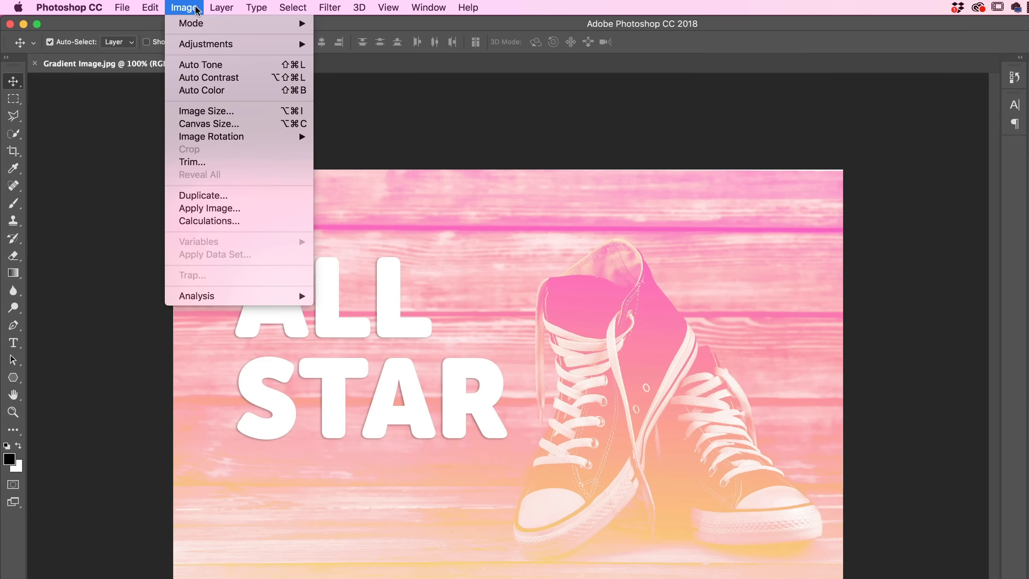
click(233, 124)
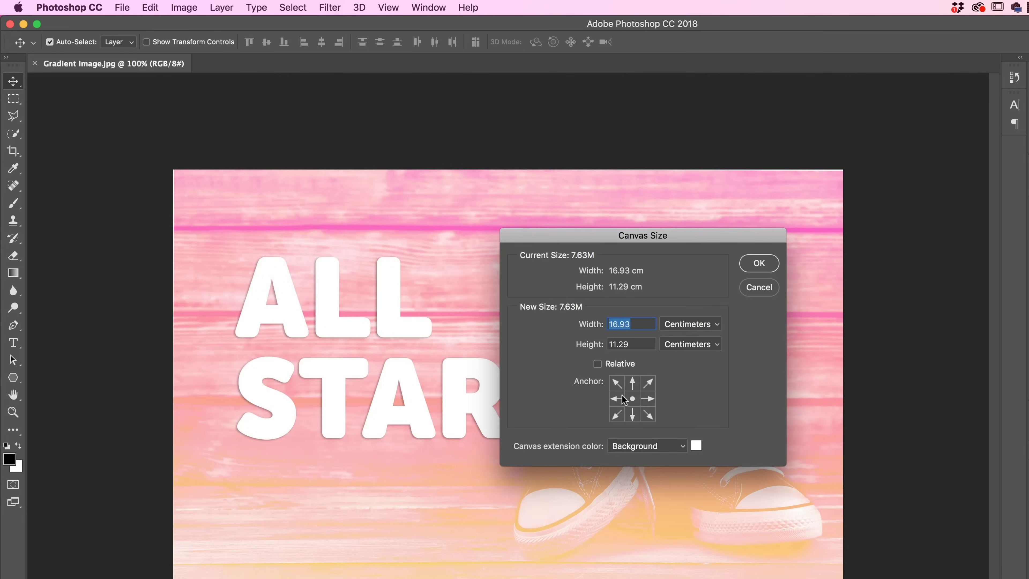
click(632, 398)
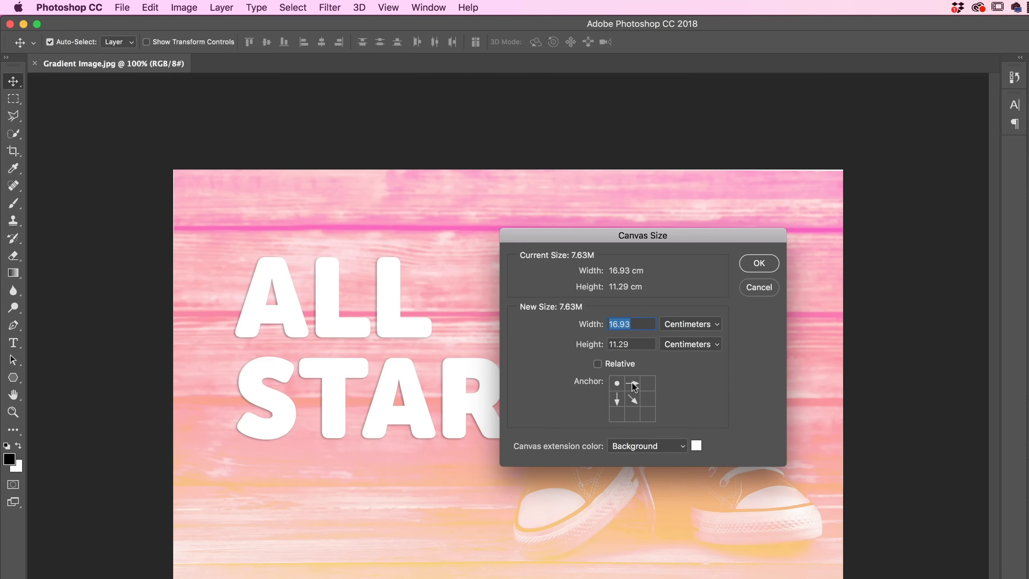
click(762, 285)
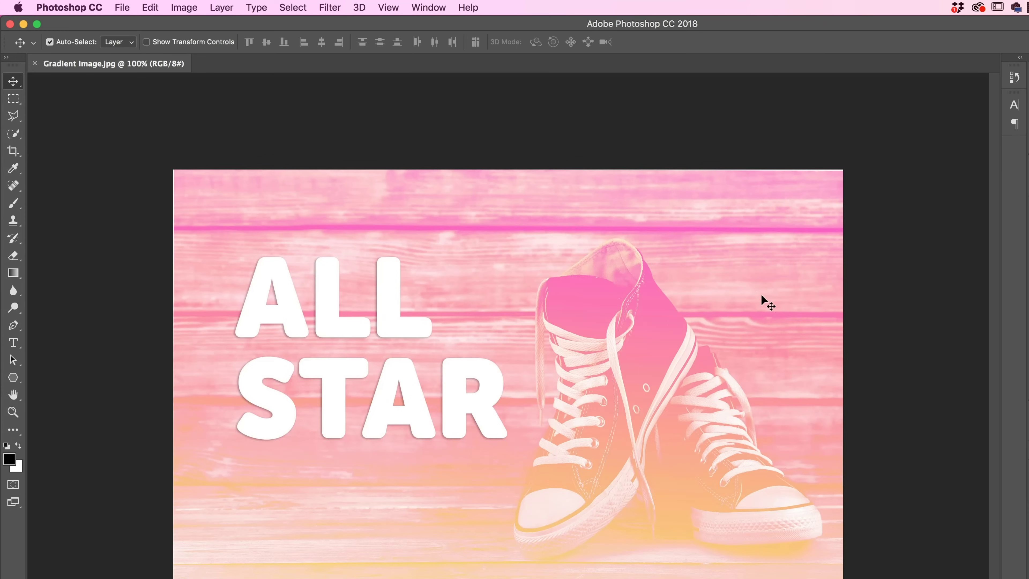
click(35, 63)
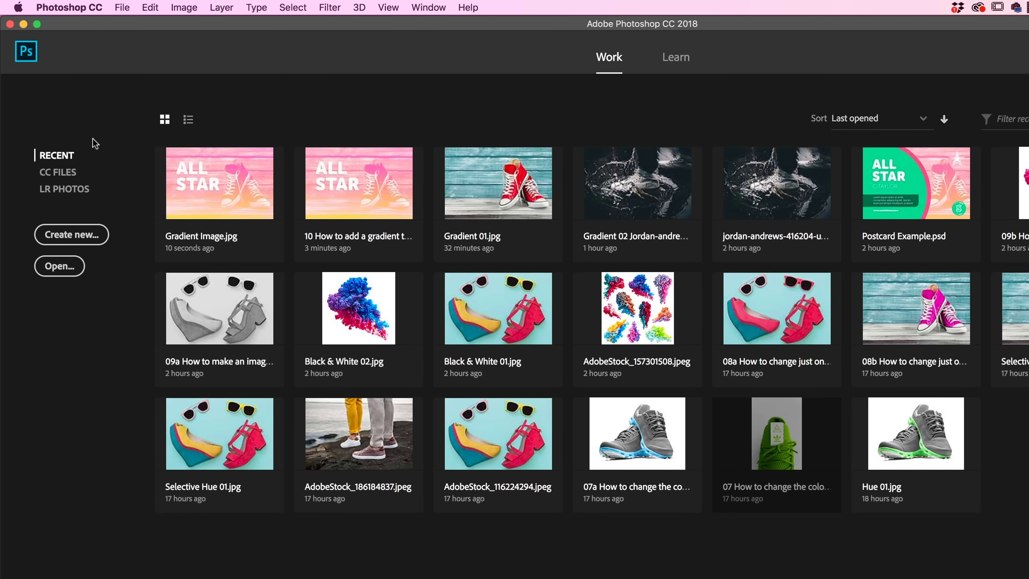
Open the New Document settings and look through the available measurement units for width and height.
click(123, 8)
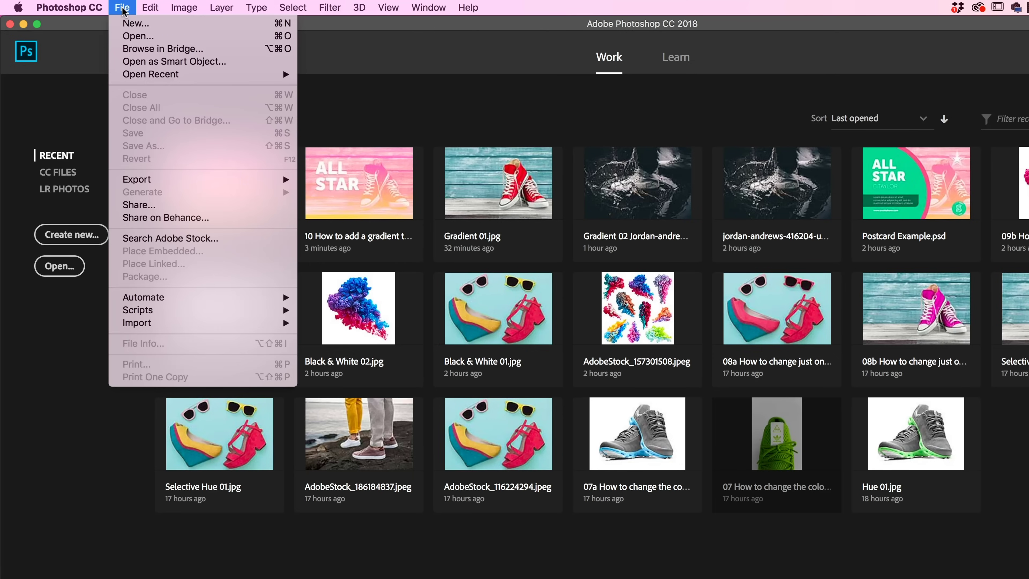
click(128, 24)
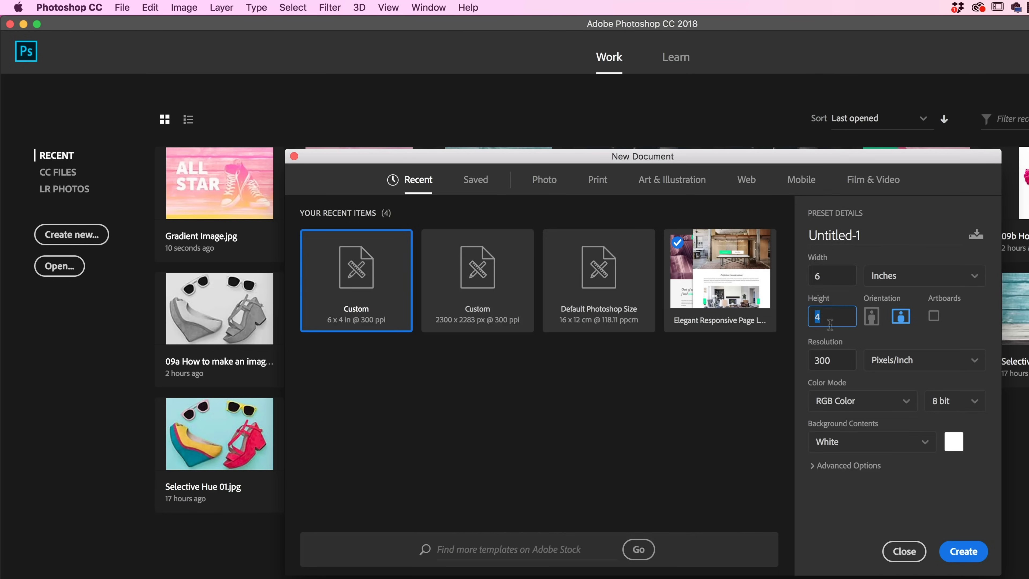
click(822, 321)
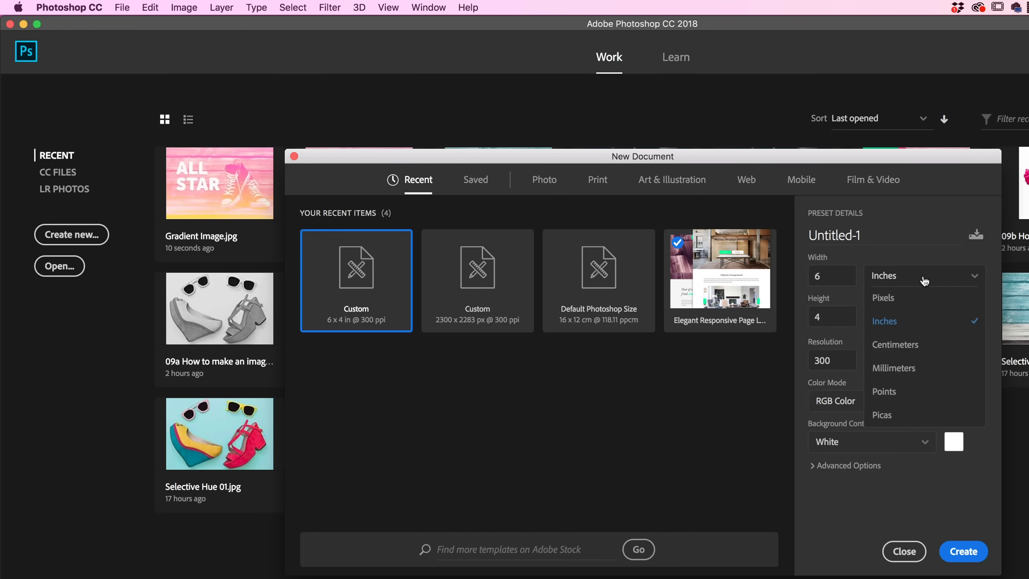
click(934, 277)
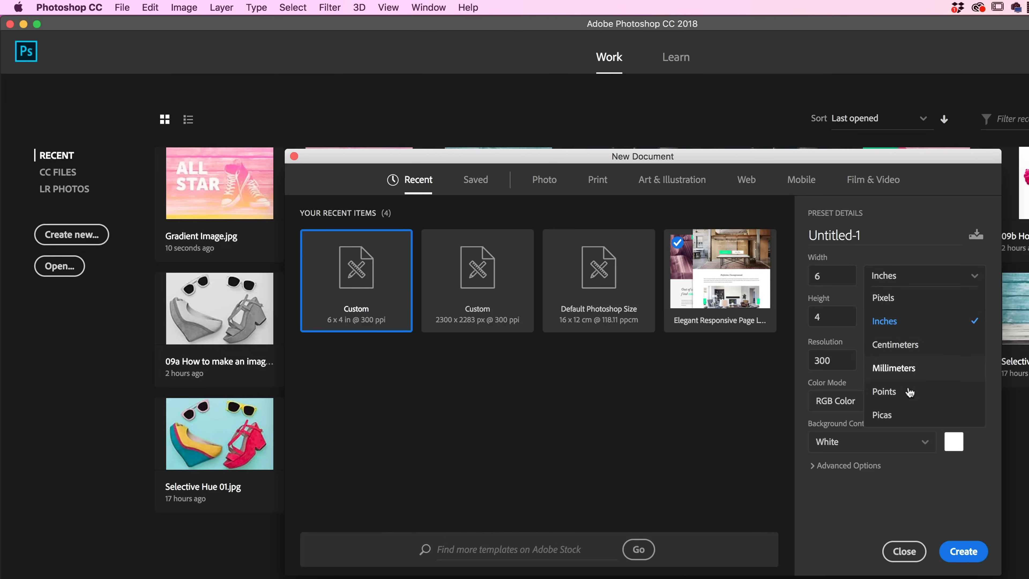
click(671, 438)
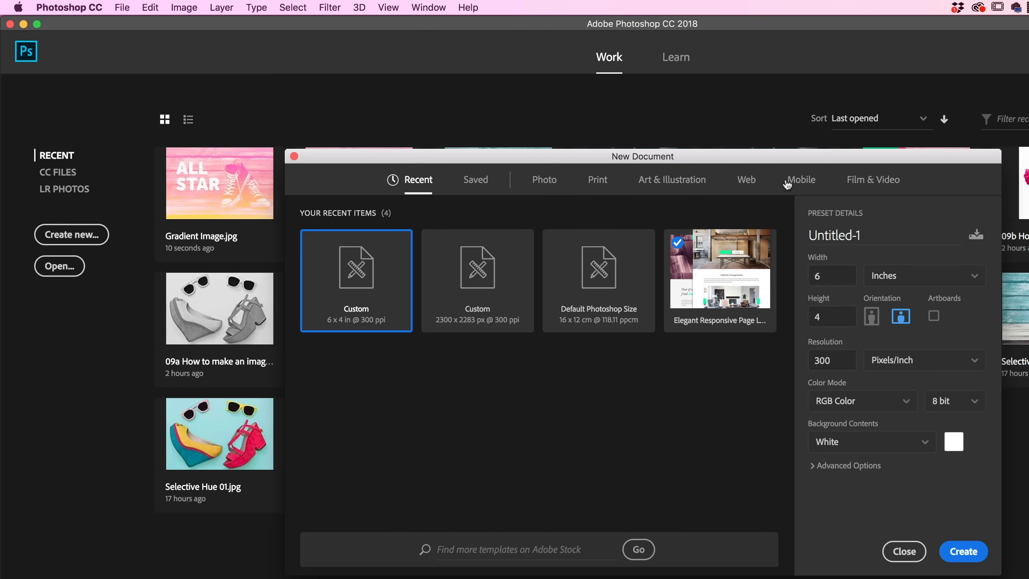
Examine the blank document presets for Photo, Print, Art & Illustration and Web.
click(542, 190)
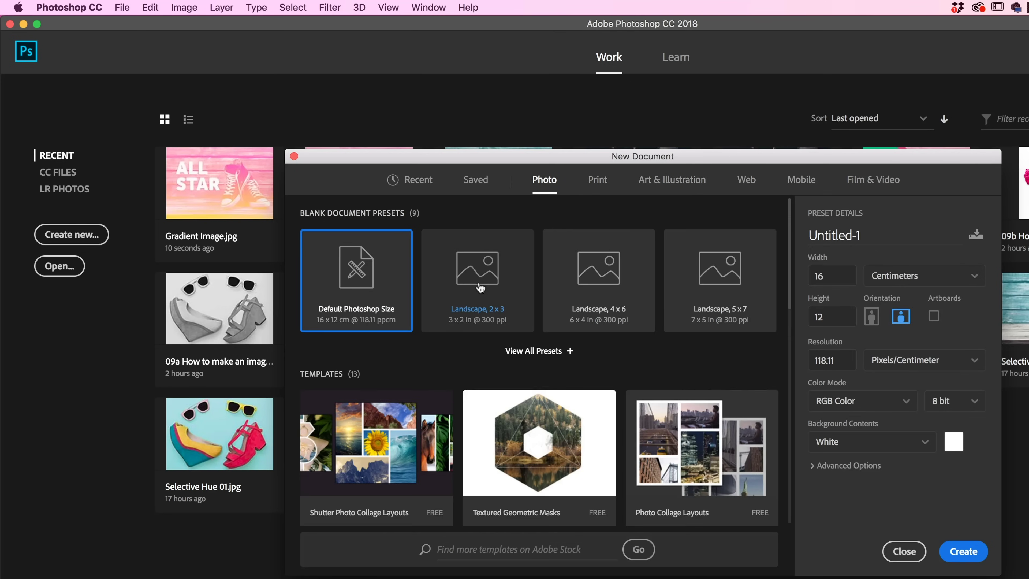
click(552, 352)
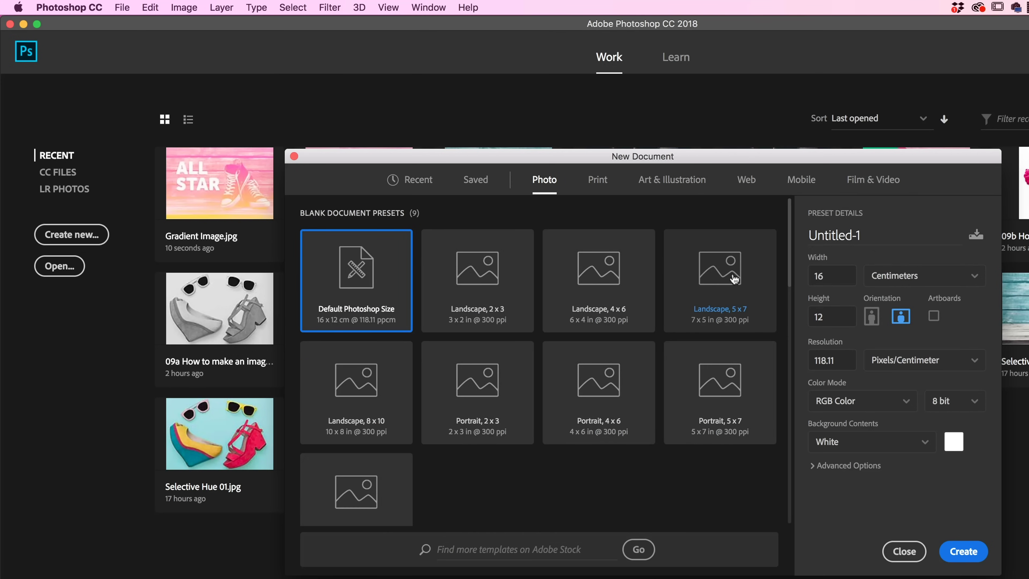
click(601, 184)
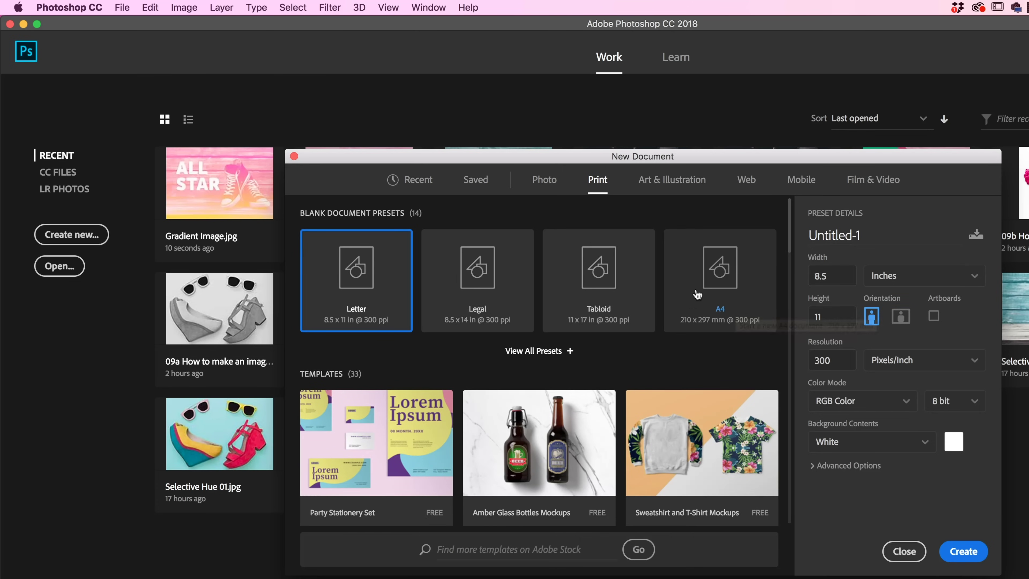
click(529, 351)
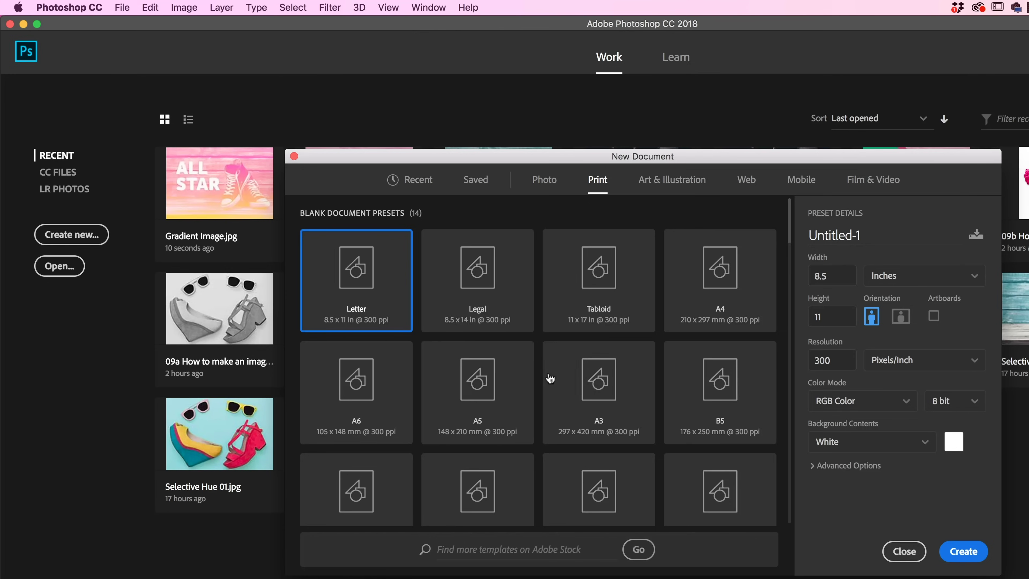
scroll(482, 382, down, 4)
scroll(550, 383, down, 2)
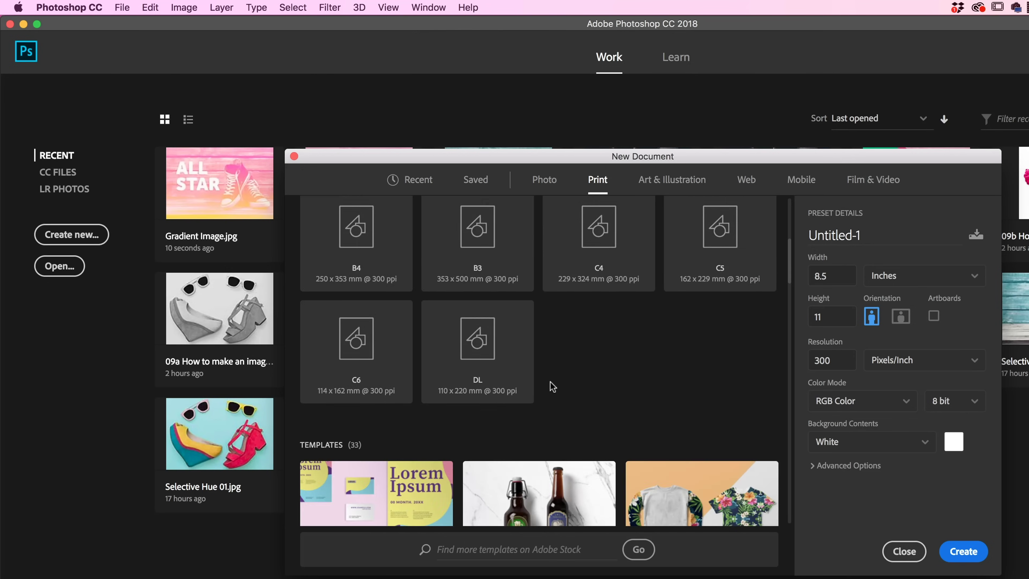
scroll(549, 384, up, 6)
click(689, 181)
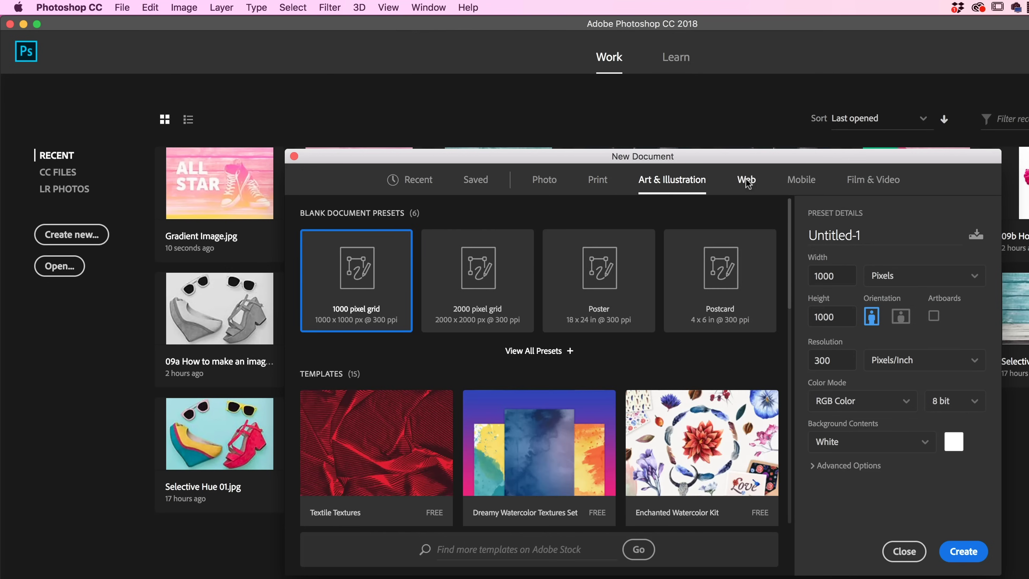
click(744, 179)
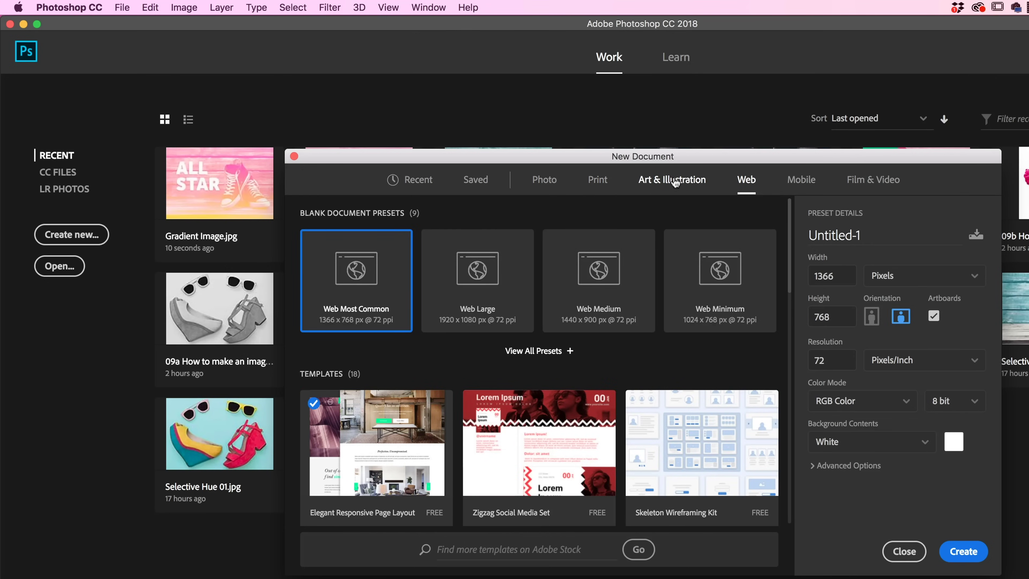
Create a new document from the Art & Illustration Postcard preset in landscape orientation, 6 x 4 inches at 300 pixels/inch.
click(659, 182)
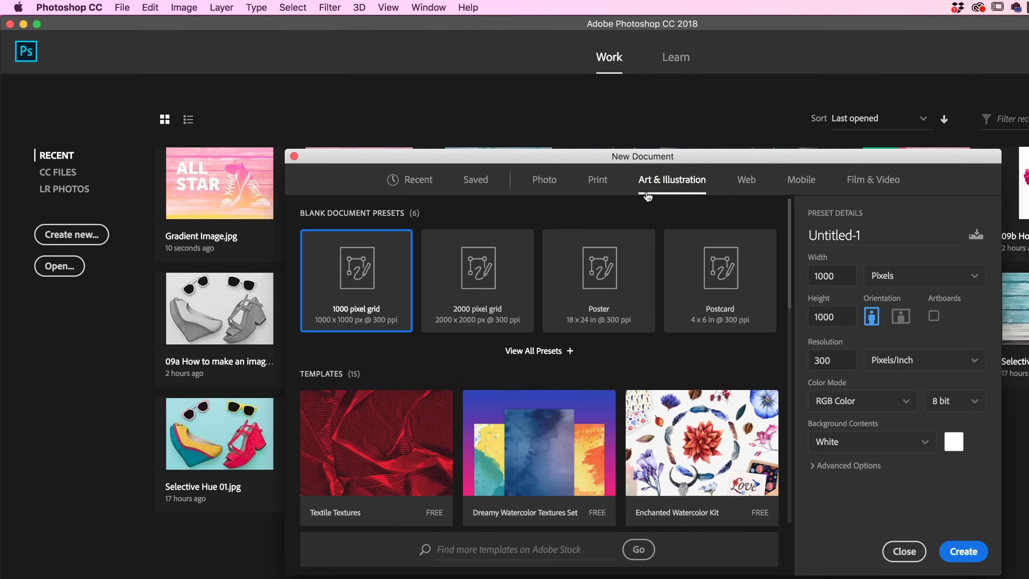
click(728, 288)
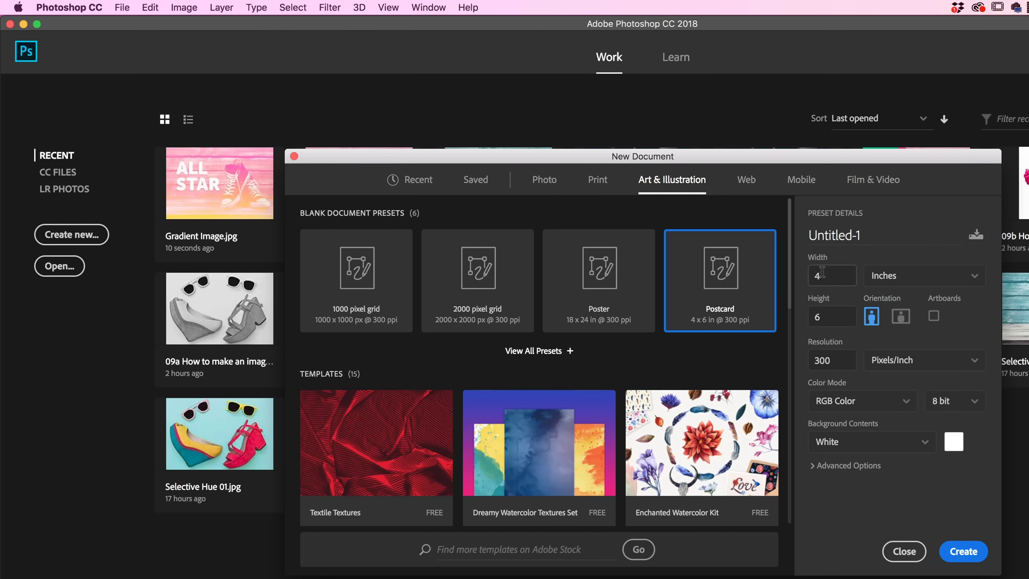
click(900, 319)
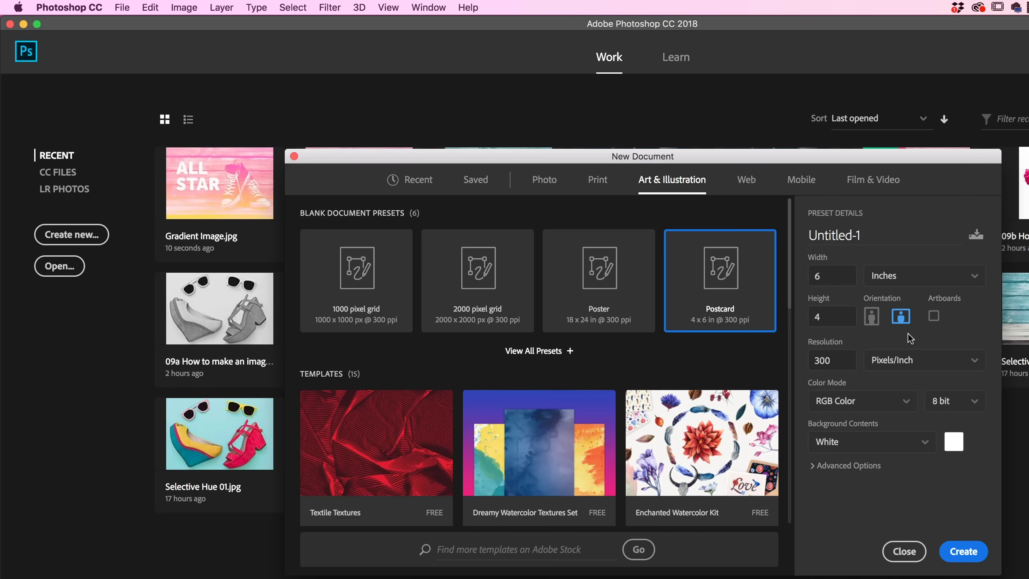
click(971, 551)
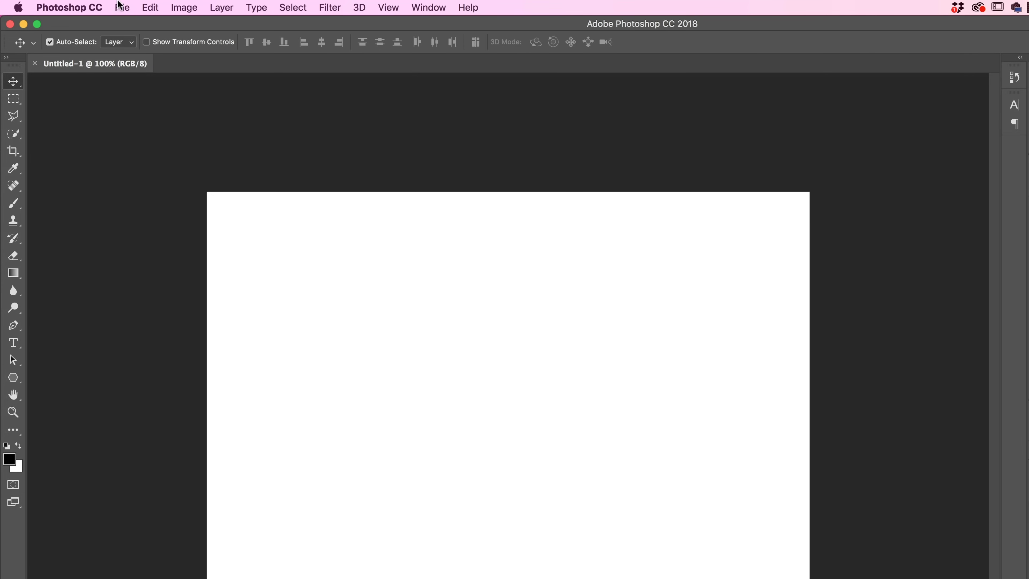
Save the new postcard document to the Desktop in Photoshop format as Allstar Postcard V1.psd.
click(122, 7)
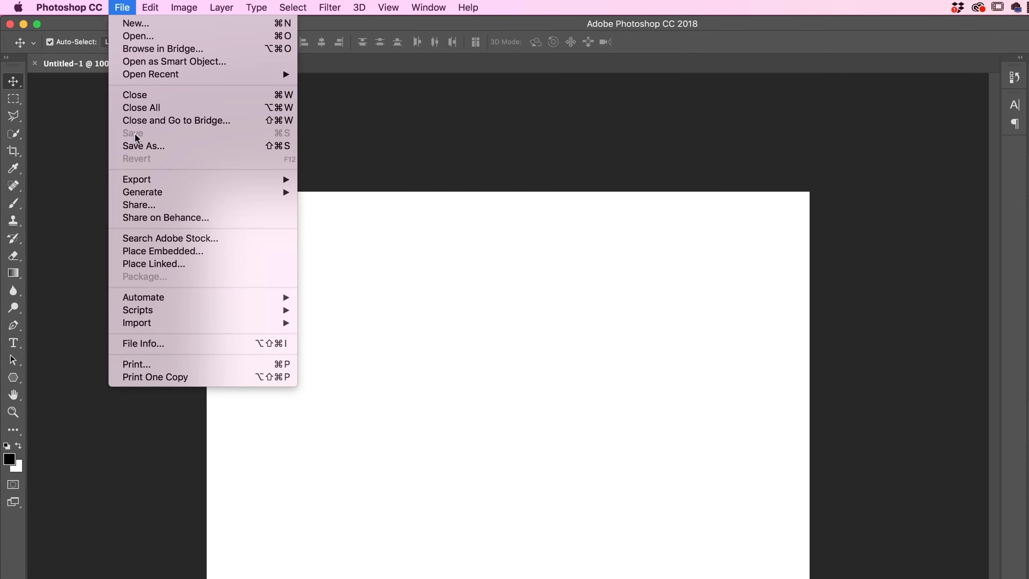
click(411, 136)
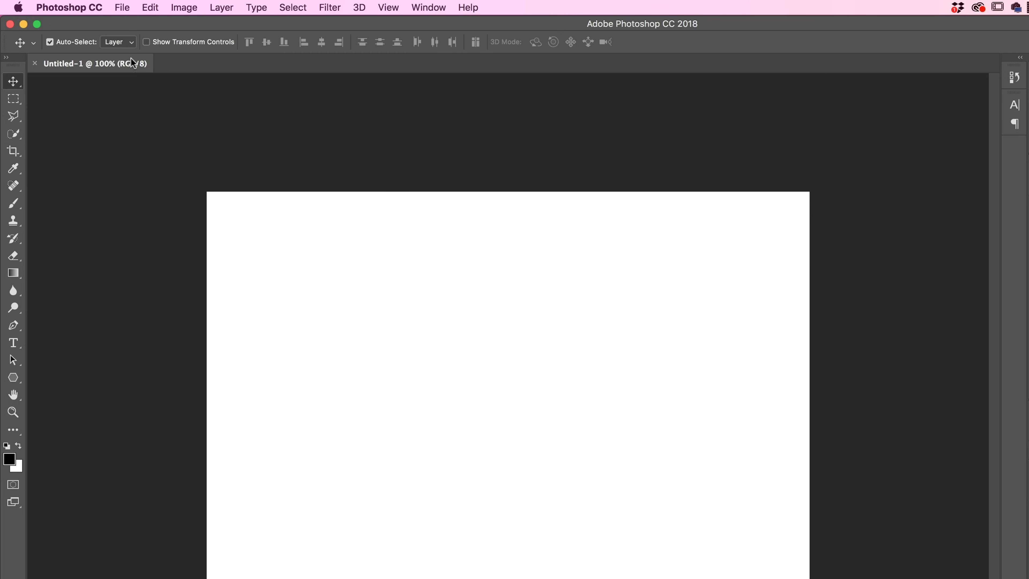
click(122, 7)
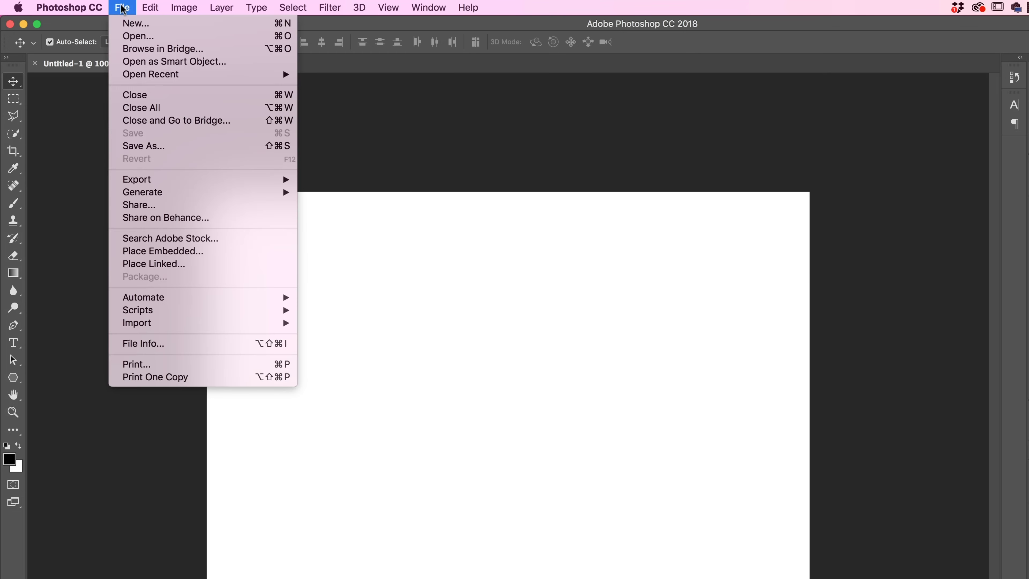
click(150, 146)
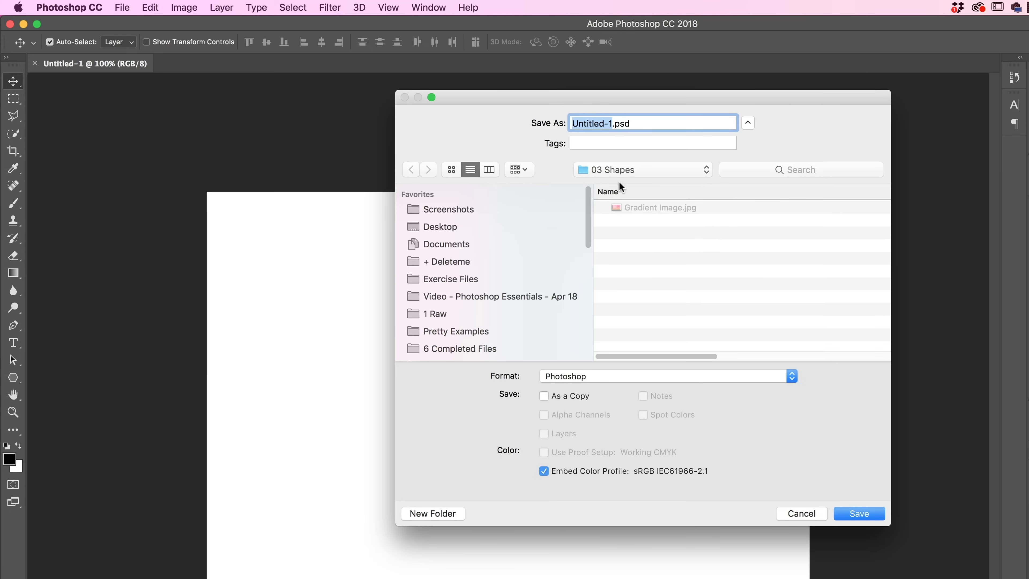
click(449, 228)
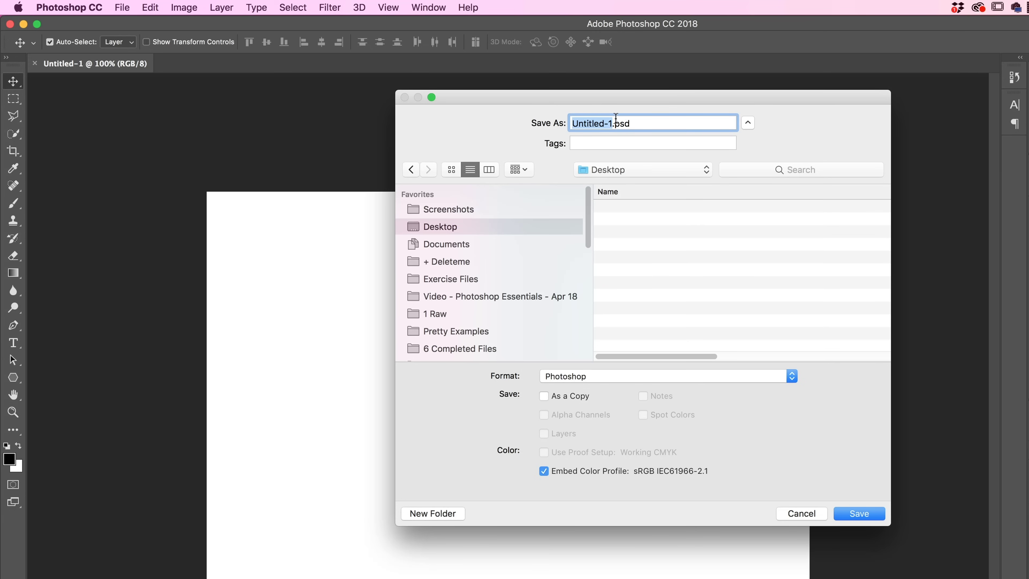
text(All)
key(BackSpace)
text(star Postcard V1)
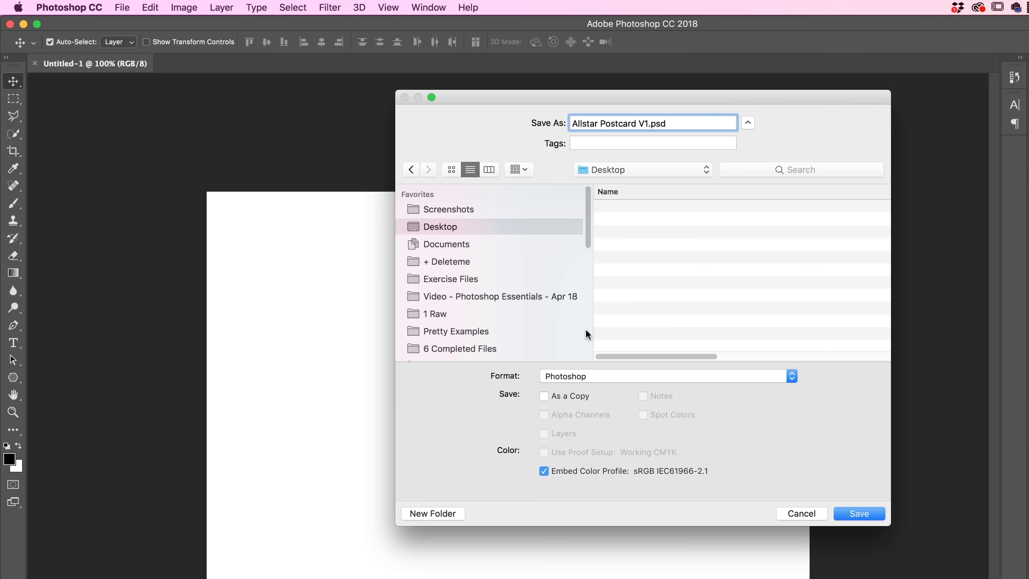
click(865, 514)
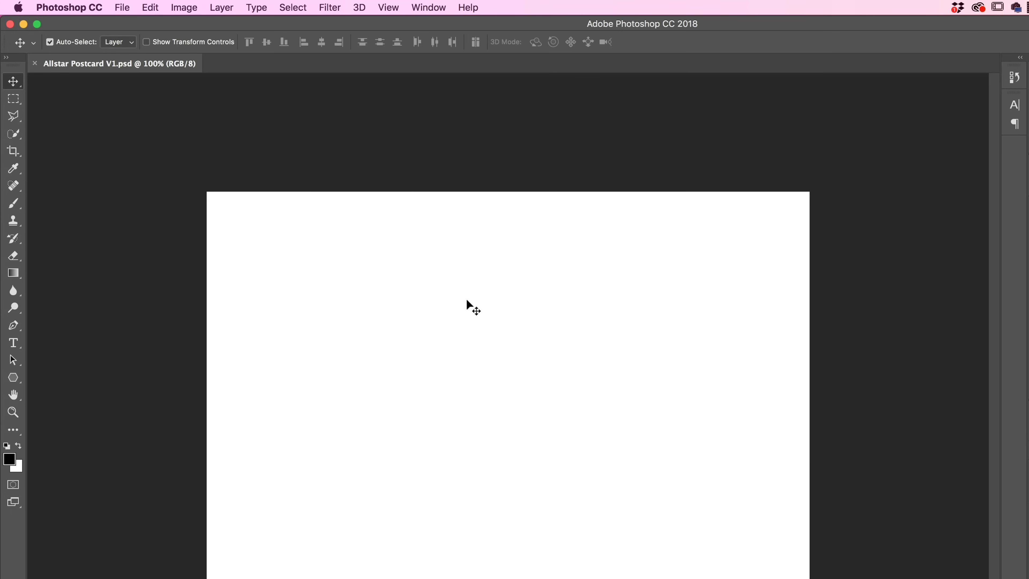
Open the recent file 10 How to add a gradient to an image & text in Photoshop.psd.
click(122, 7)
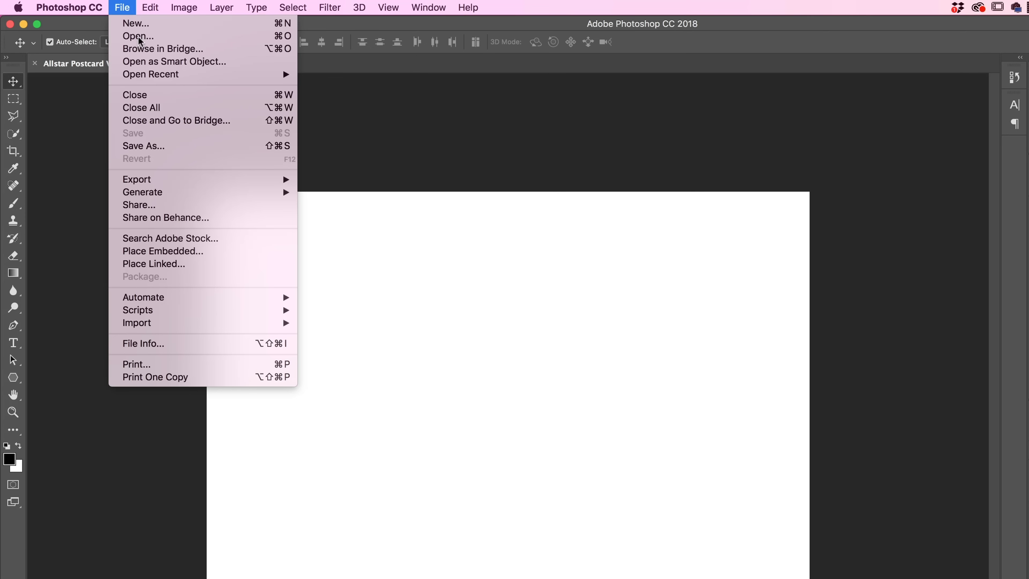
mouse_move(165, 80)
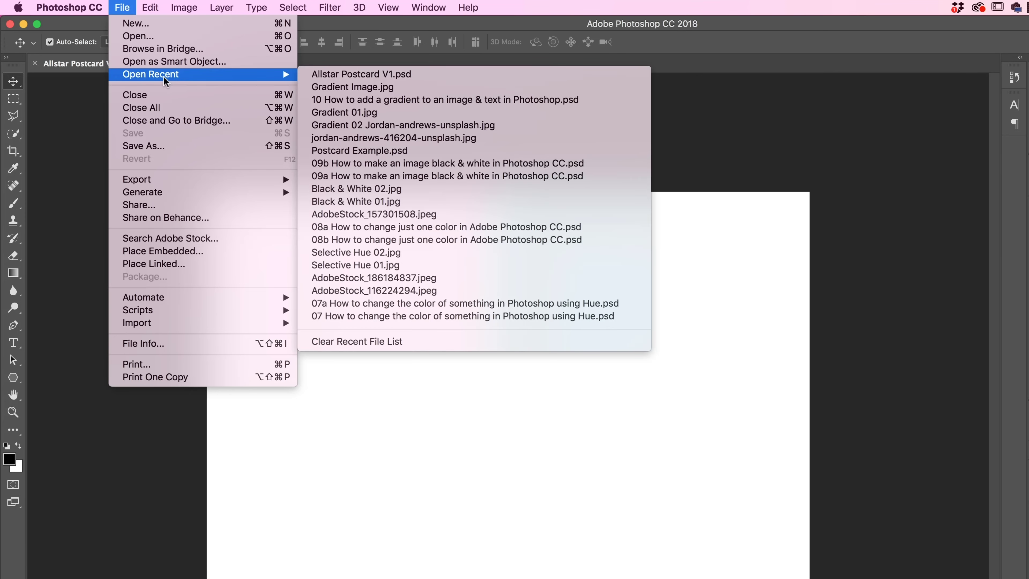
click(394, 99)
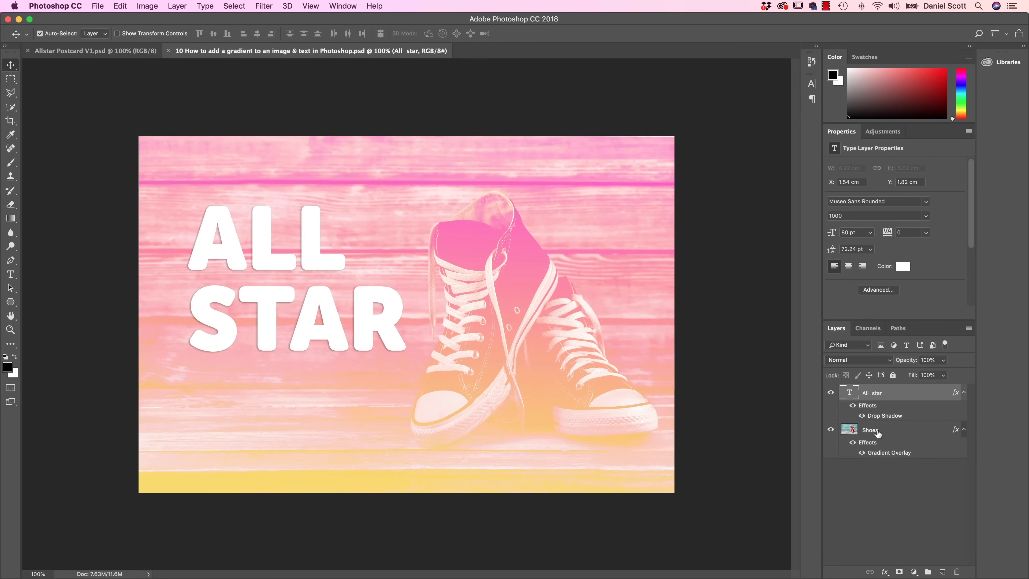
Toggle the Shoes layer and its effects off and on to compare the photo with and without the gradient overlay.
click(831, 430)
click(831, 429)
click(853, 443)
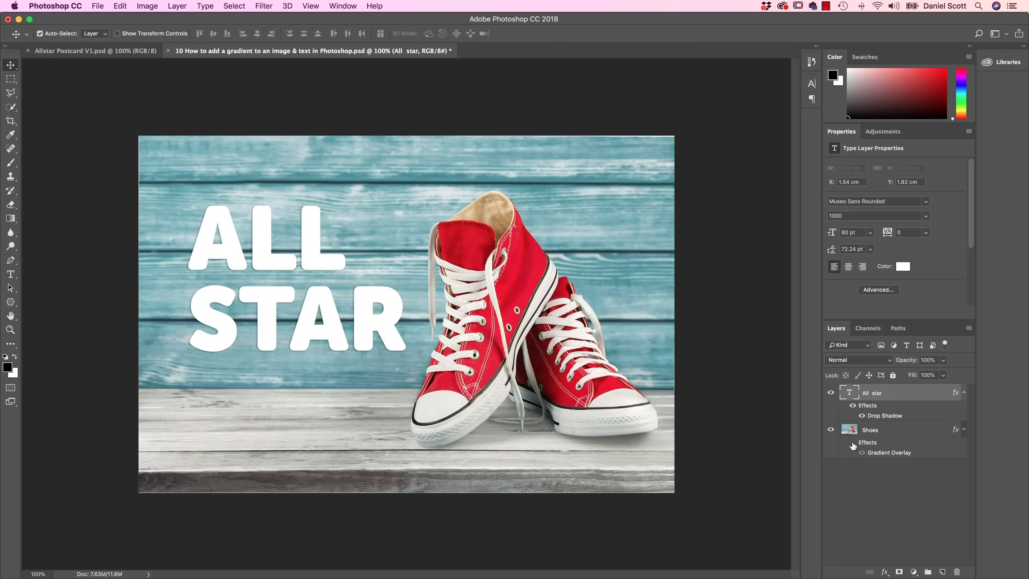
click(853, 443)
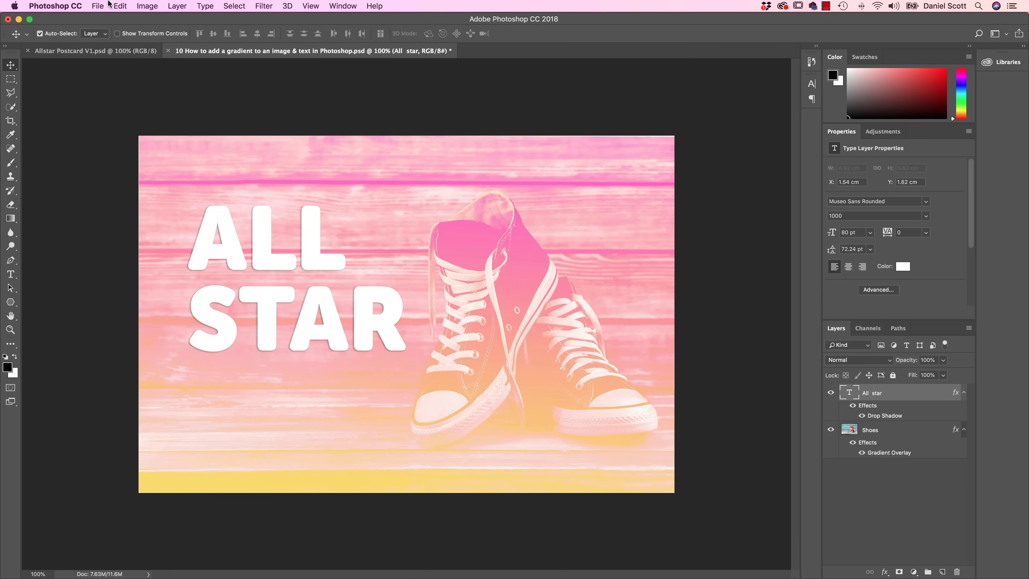
Locate Gradient Image.jpg in the 03 Shapes folder of Exercise Files without opening it.
click(98, 5)
click(108, 30)
click(272, 197)
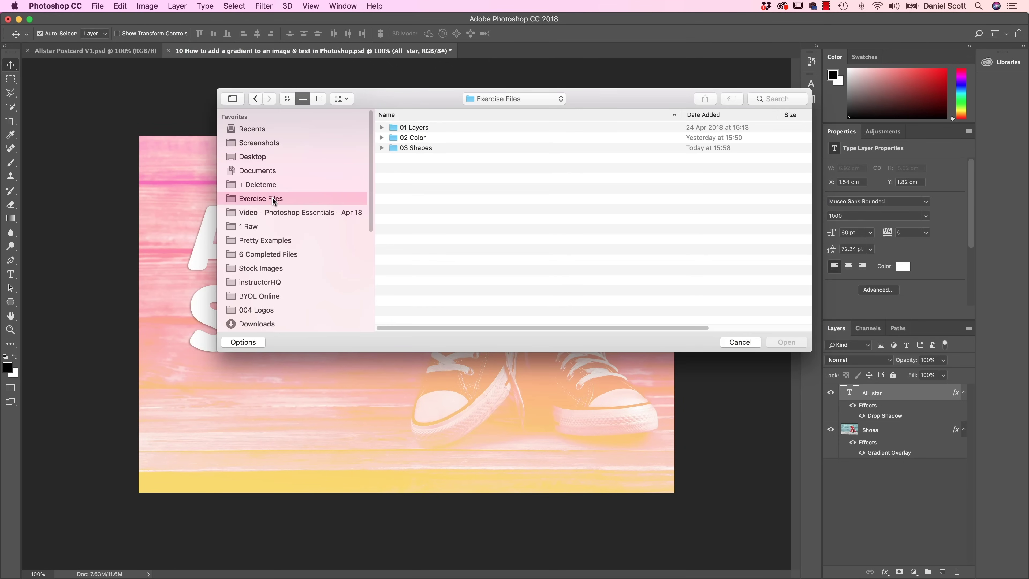
click(416, 147)
double_click(416, 147)
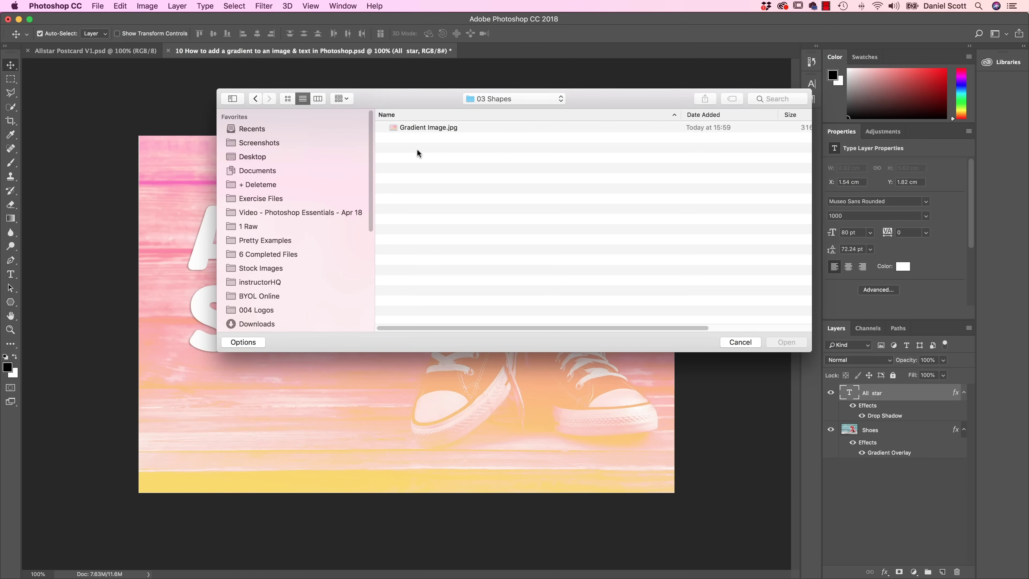
click(424, 127)
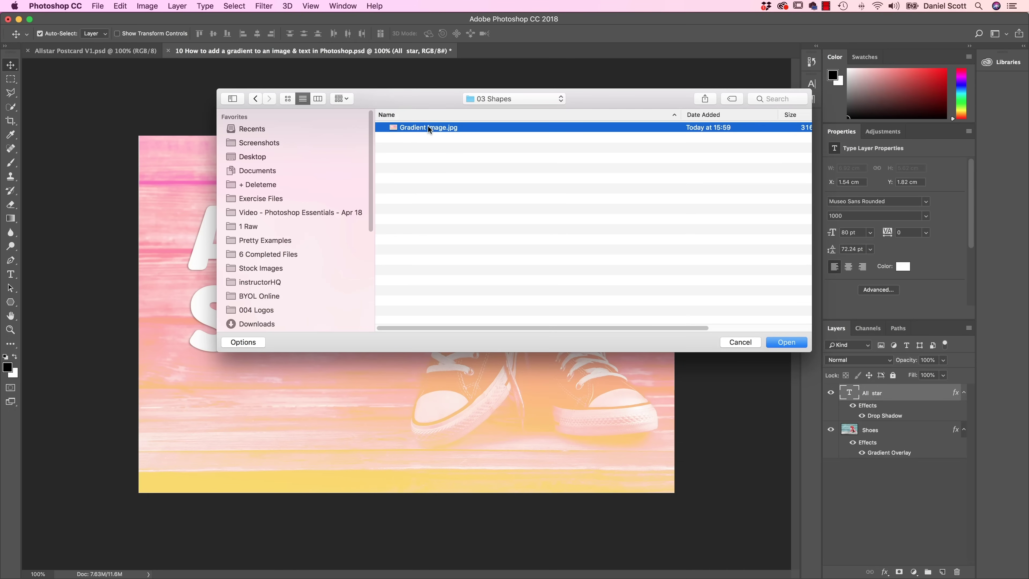
click(736, 341)
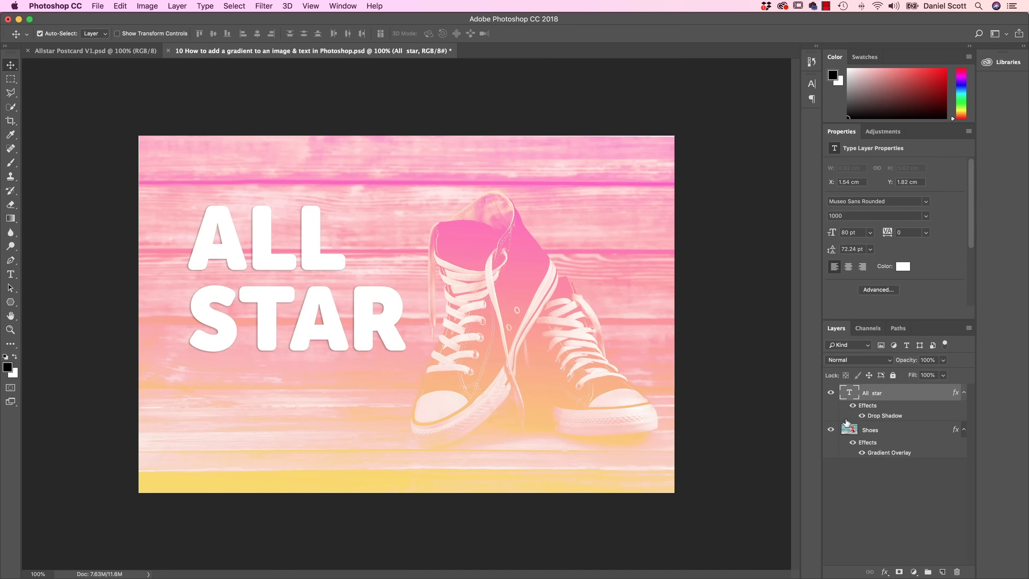
Copy the Shoes layer into the Allstar Postcard V1.psd document and reposition it to cover the whole canvas.
click(831, 393)
click(831, 394)
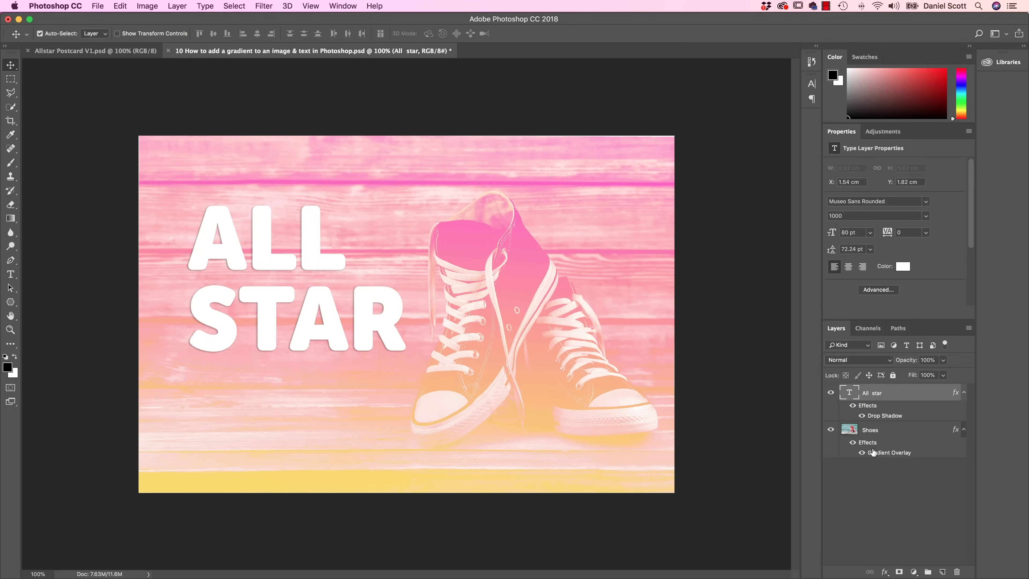
click(882, 433)
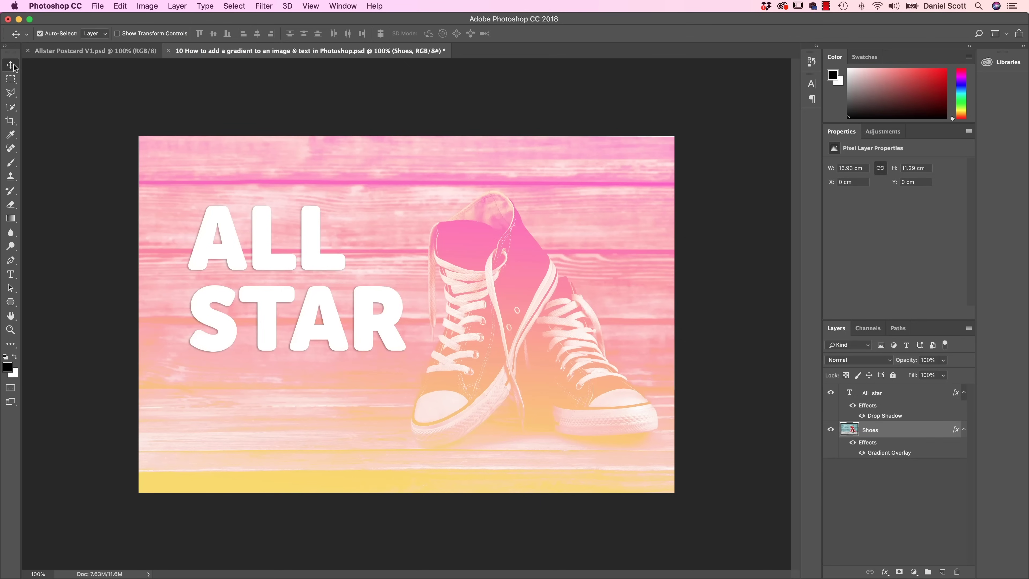
drag(457, 385, 471, 364)
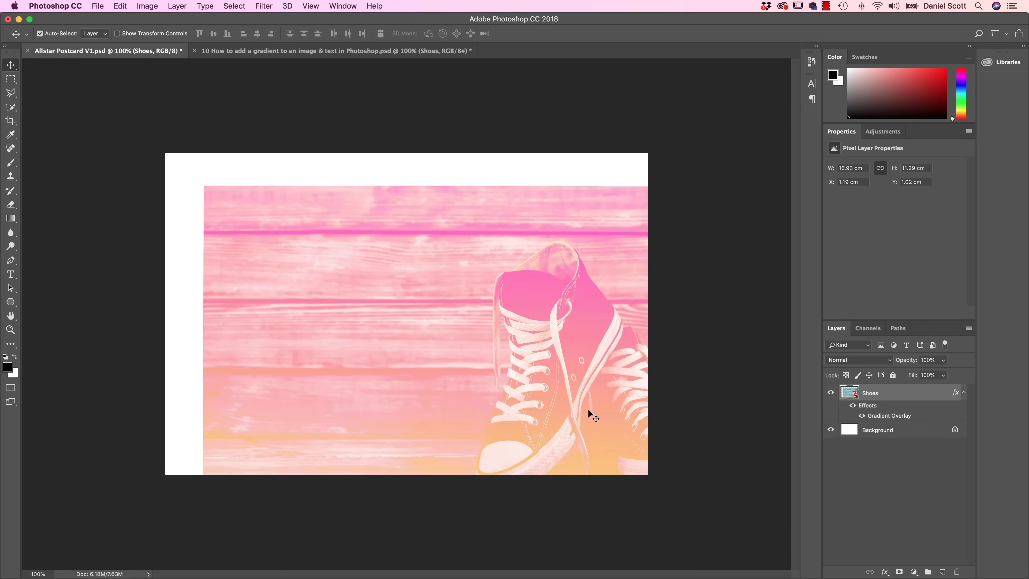
drag(592, 427, 505, 386)
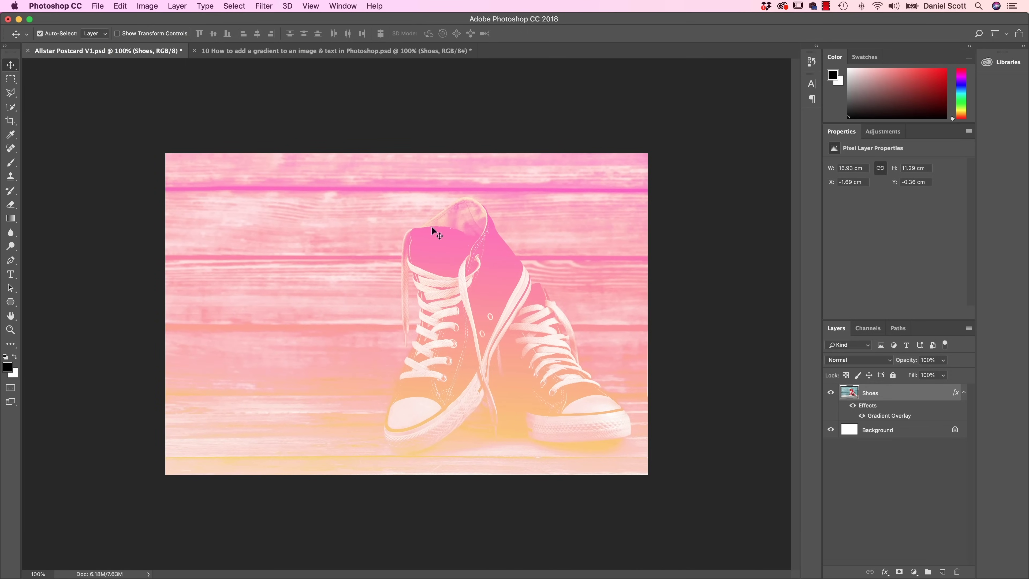
Scale the Shoes layer down proportionally to about 91.6% so it just covers the postcard, and apply the transform.
click(123, 7)
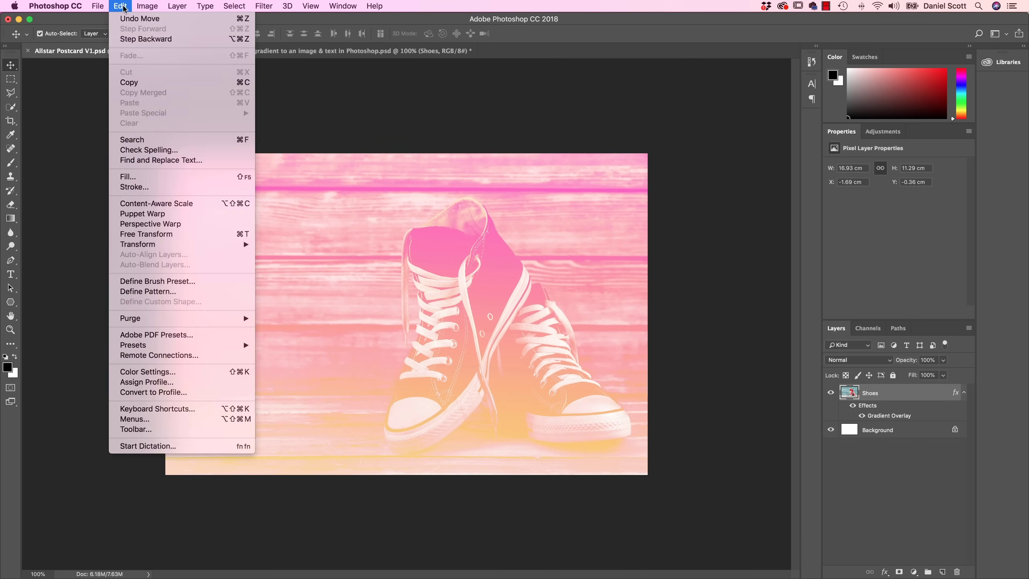
mouse_move(243, 244)
click(289, 262)
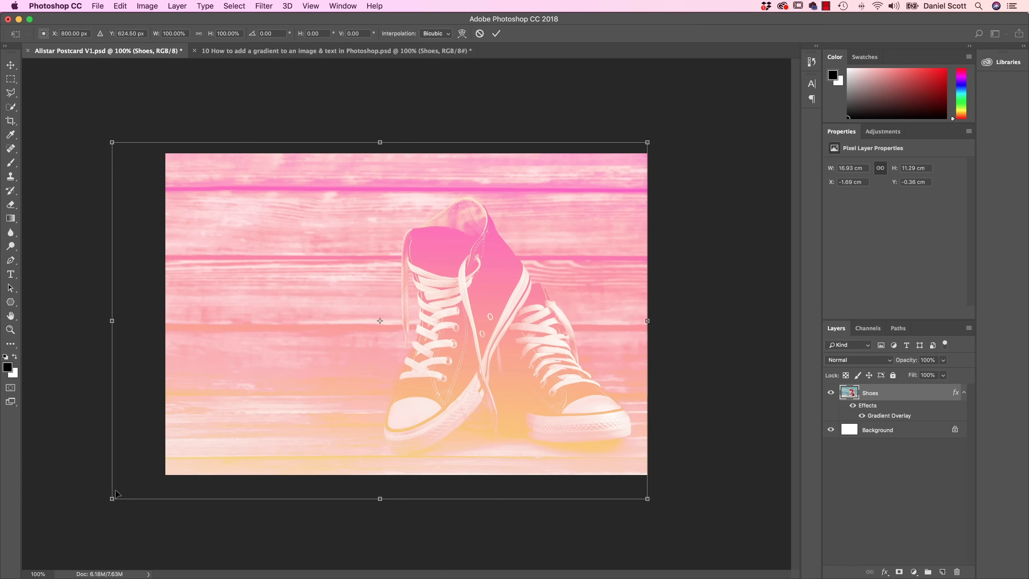
drag(113, 497, 152, 480)
drag(148, 142, 158, 149)
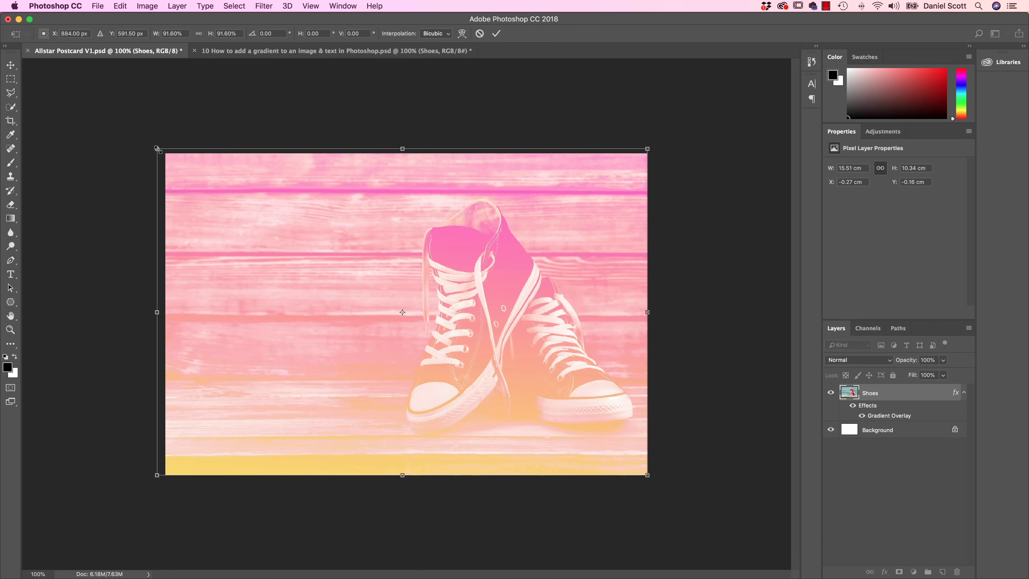
key(Return)
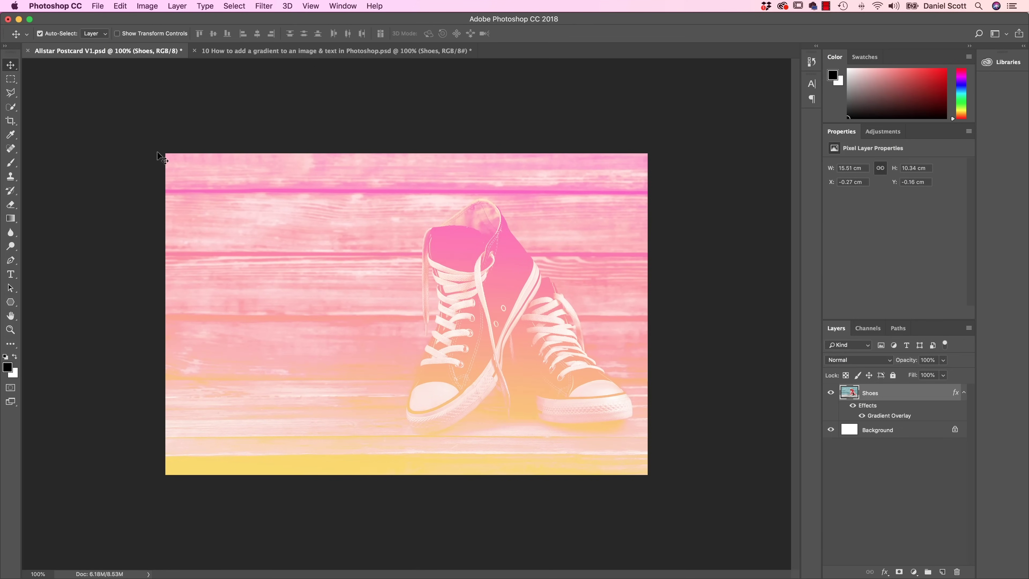
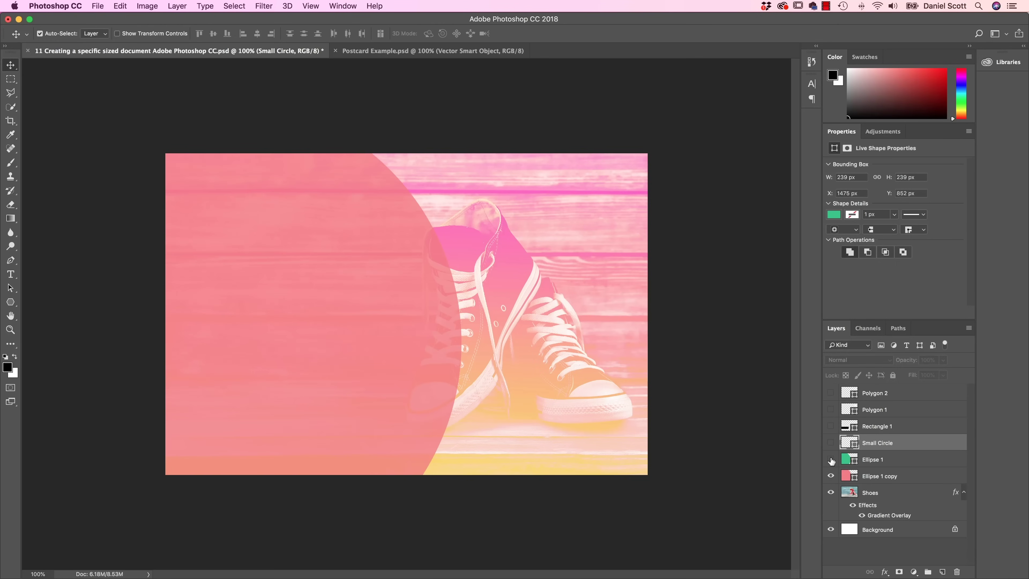
Reveal the Ellipse 1, Small Circle, Rectangle 1, Polygon 1 and Polygon 2 layers one by one to preview the postcard shapes.
click(831, 460)
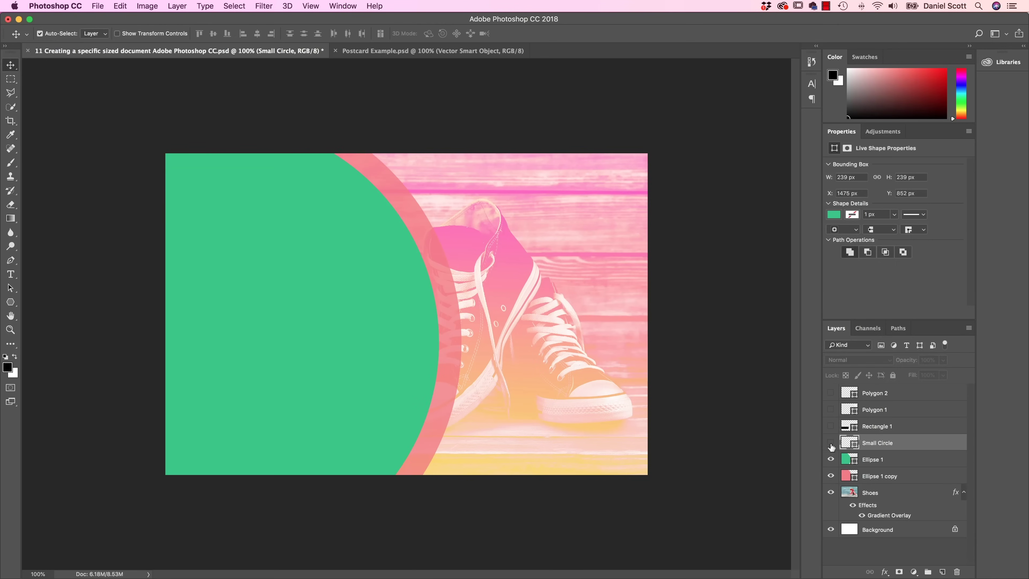
click(831, 442)
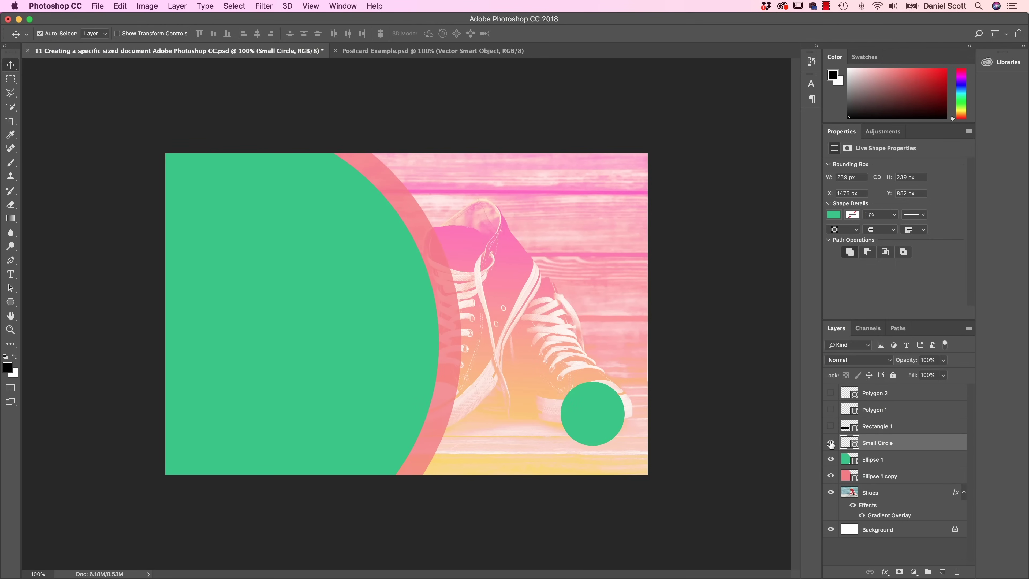
click(830, 427)
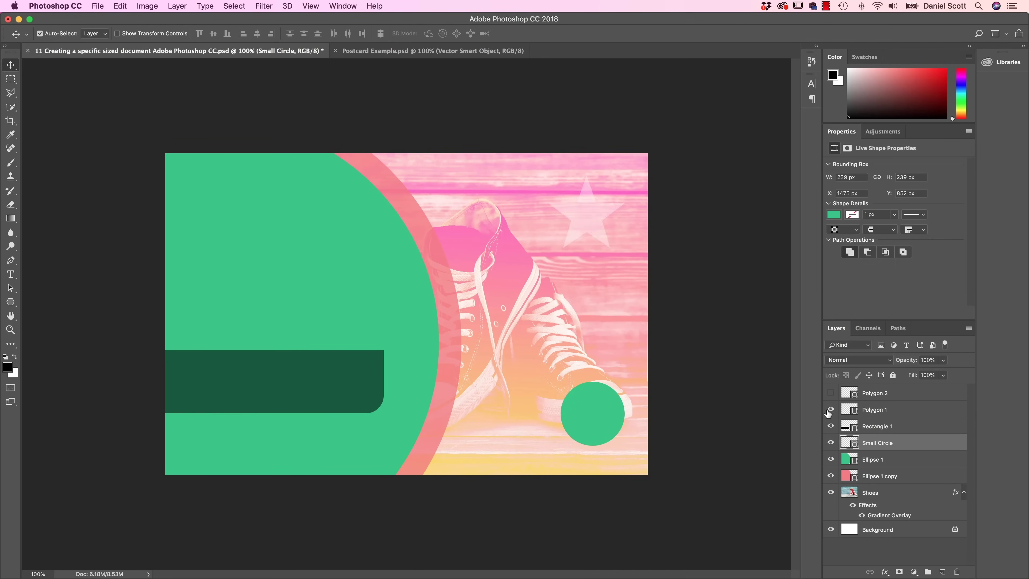
click(831, 409)
click(831, 393)
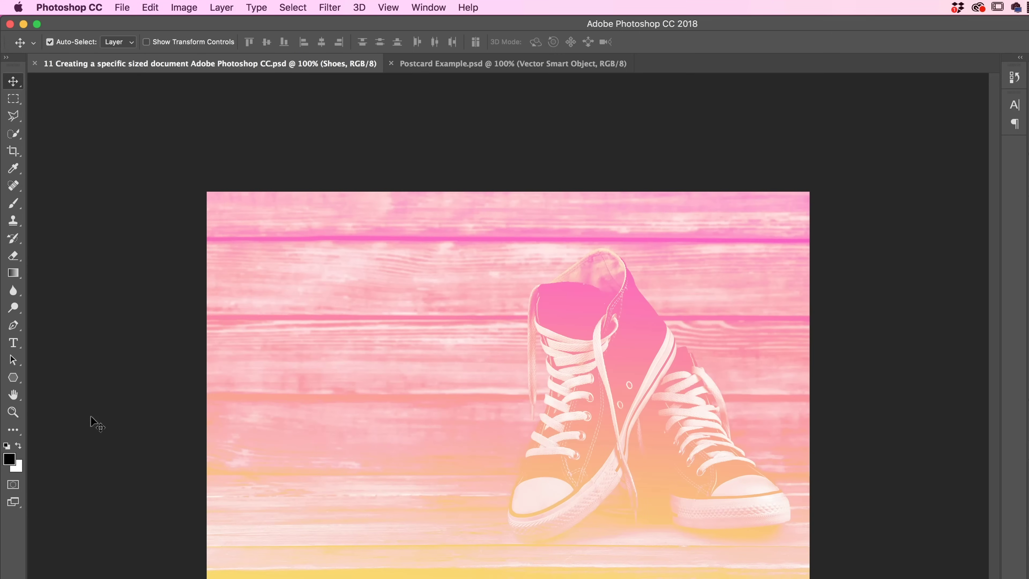
Look through the available shape tools and activate the Ellipse tool.
click(19, 383)
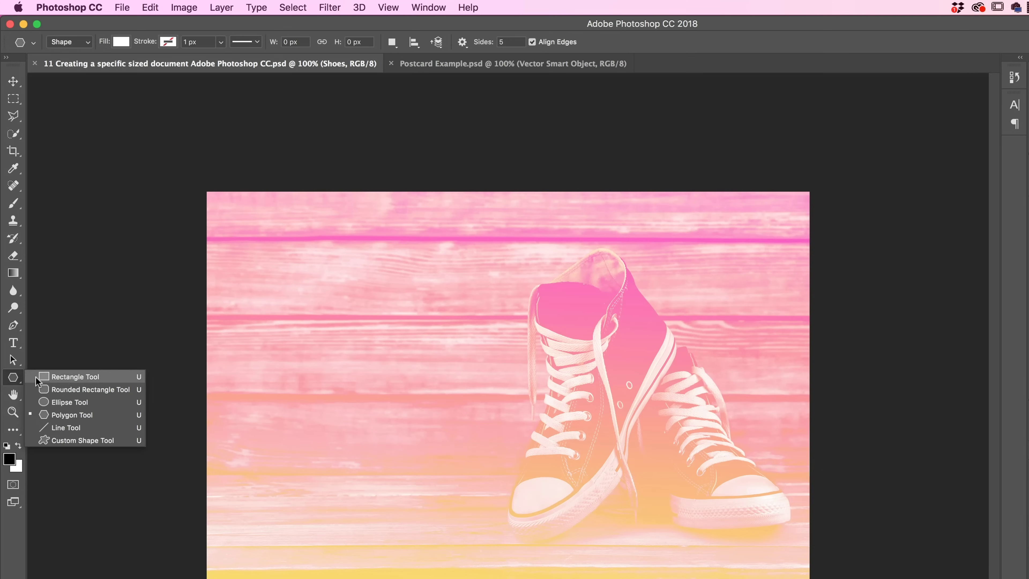
click(9, 378)
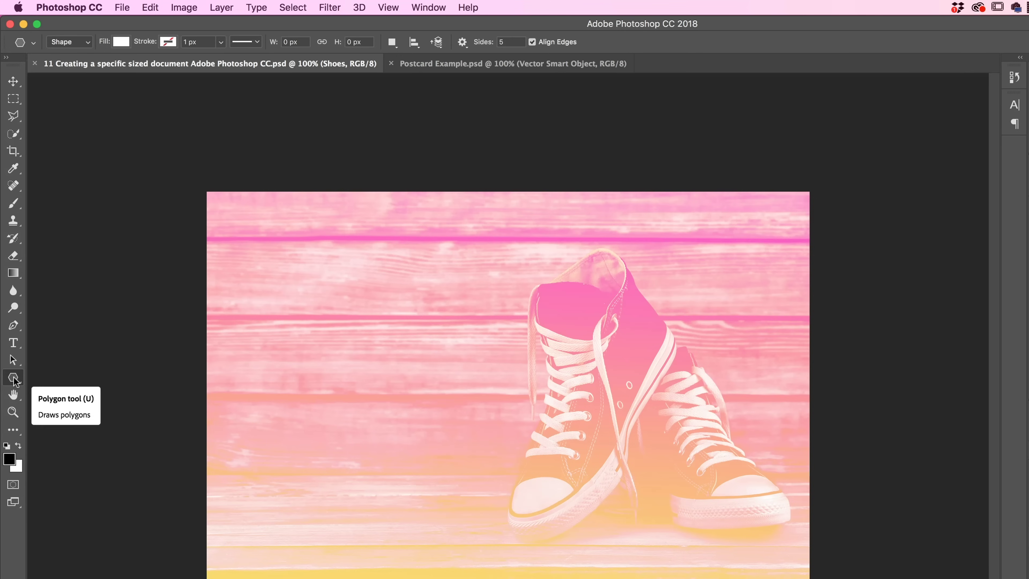
click(10, 379)
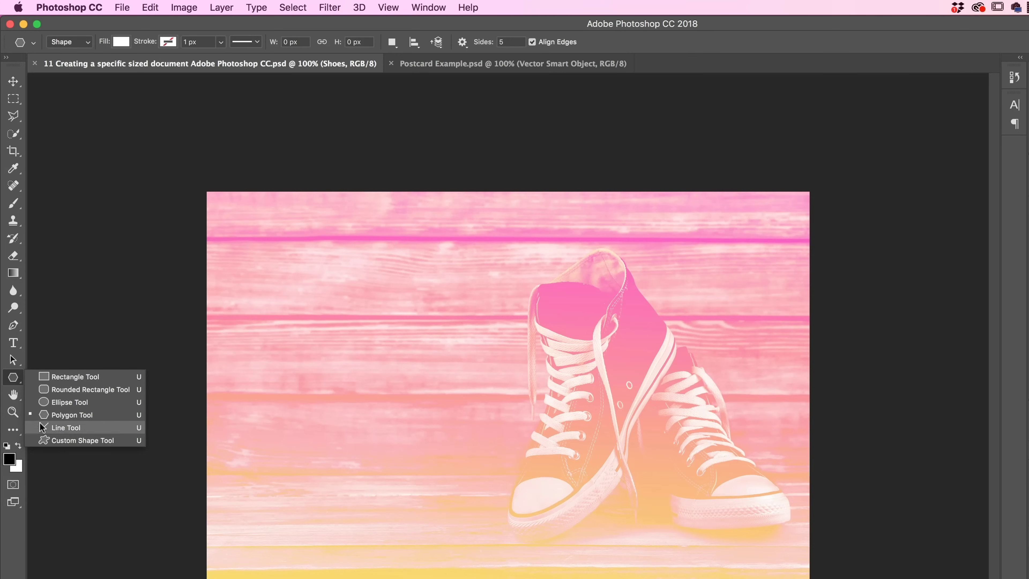
click(58, 404)
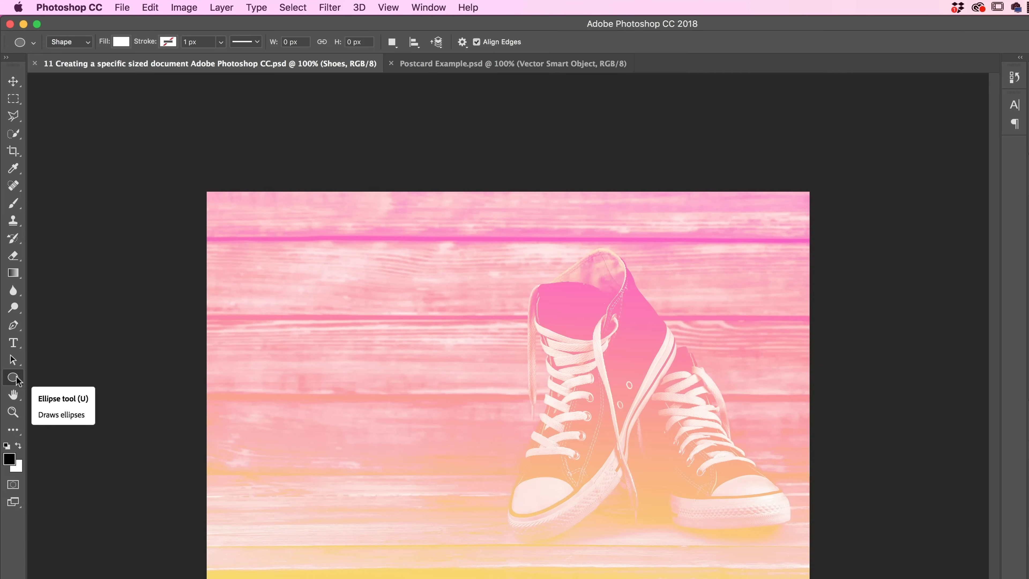
Set the ellipse fill to a custom green, 2cc784, after trying a few preset swatches.
click(123, 45)
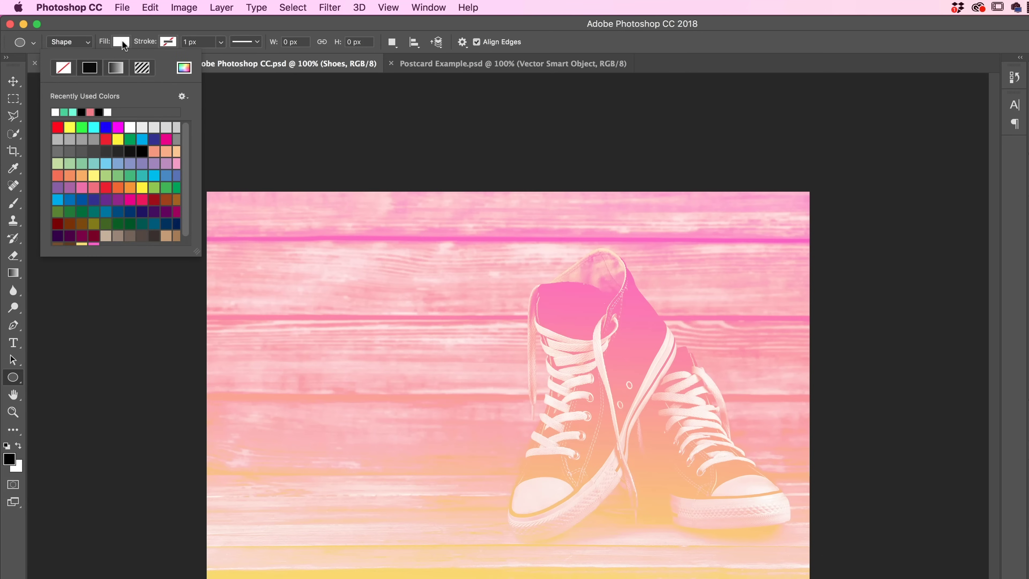
click(117, 150)
click(120, 174)
click(157, 173)
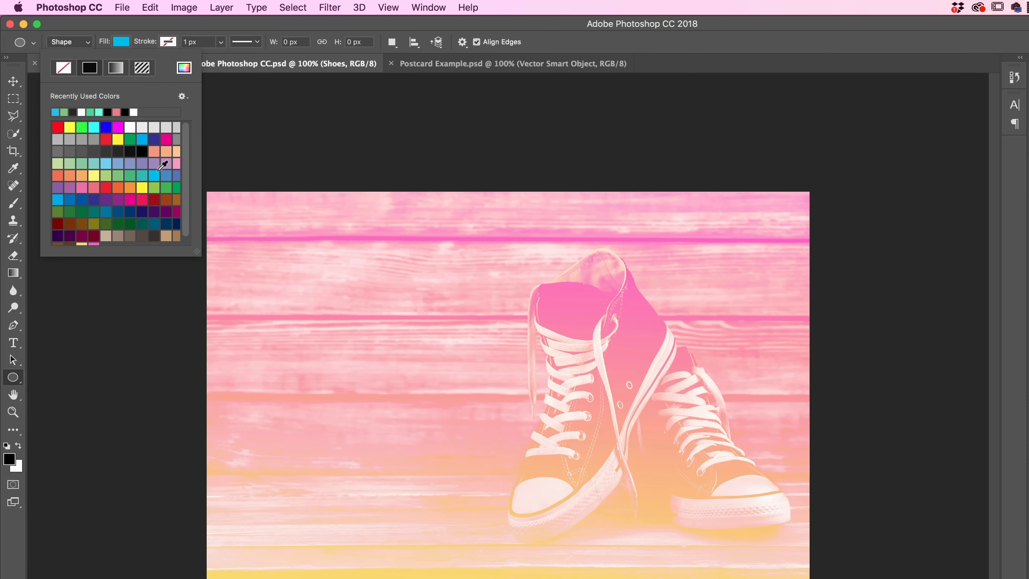
click(182, 69)
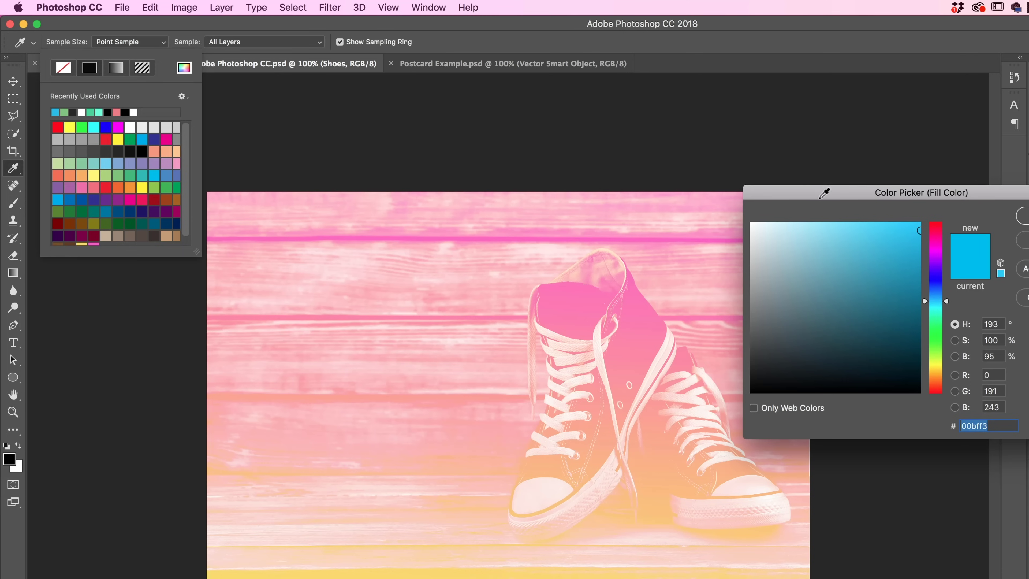
drag(824, 194, 365, 133)
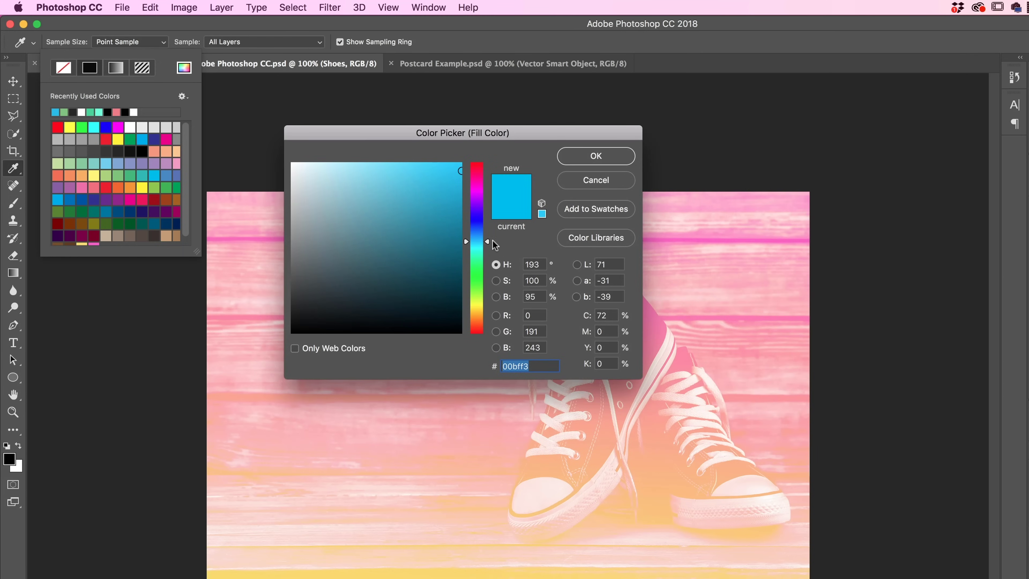
mouse_move(490, 243)
mouse_down()
mouse_move(488, 201)
mouse_move(486, 302)
mouse_move(487, 201)
mouse_move(486, 276)
mouse_move(486, 254)
mouse_move(471, 272)
mouse_move(486, 261)
mouse_up()
click(440, 228)
click(424, 200)
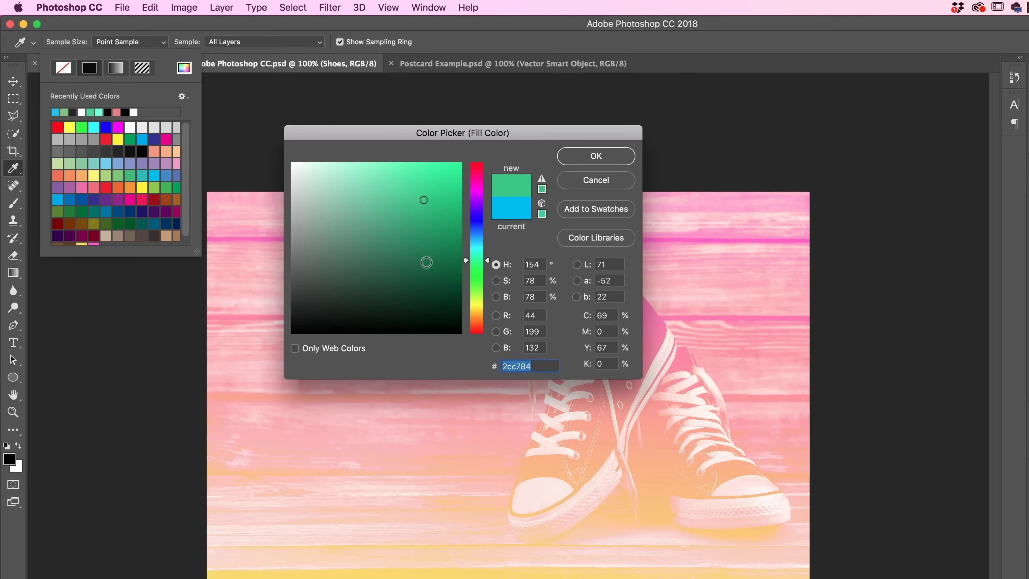
click(618, 161)
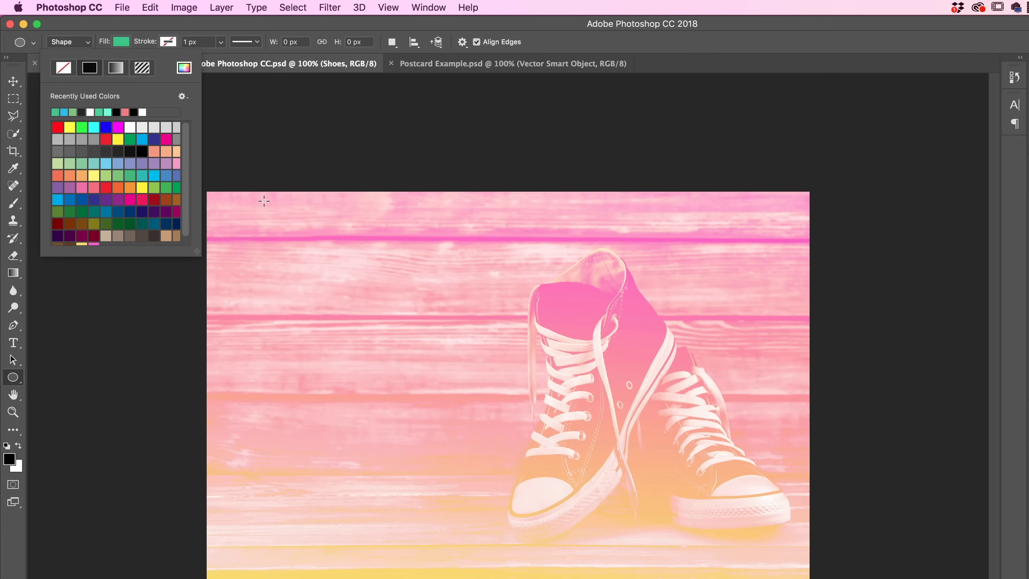
click(522, 39)
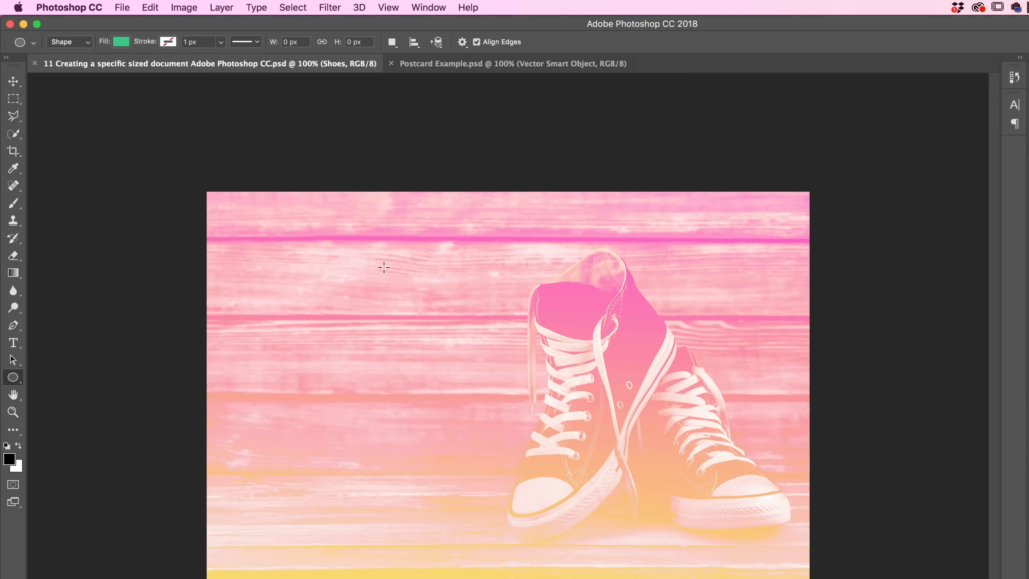
drag(335, 255, 573, 449)
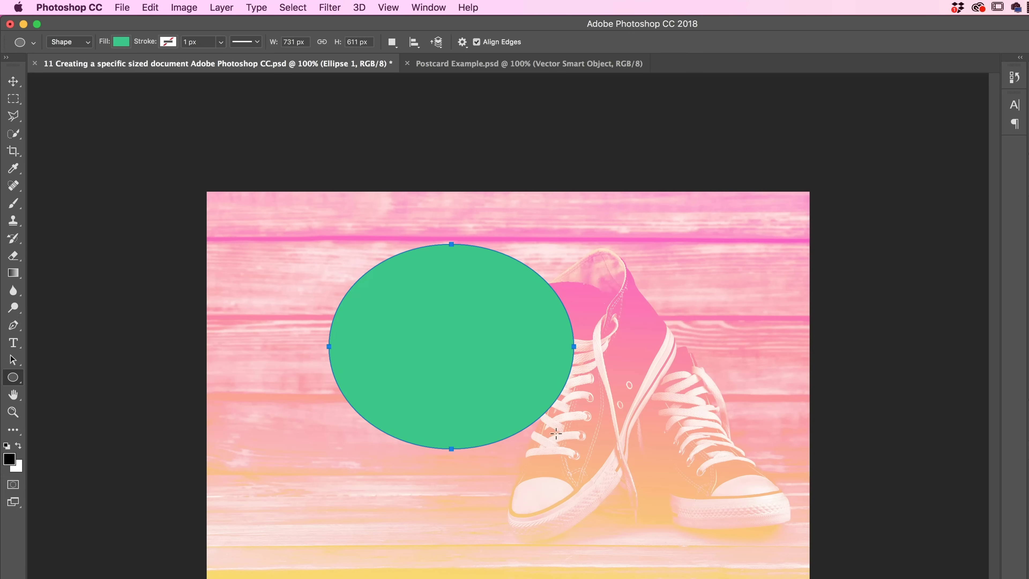
click(156, 7)
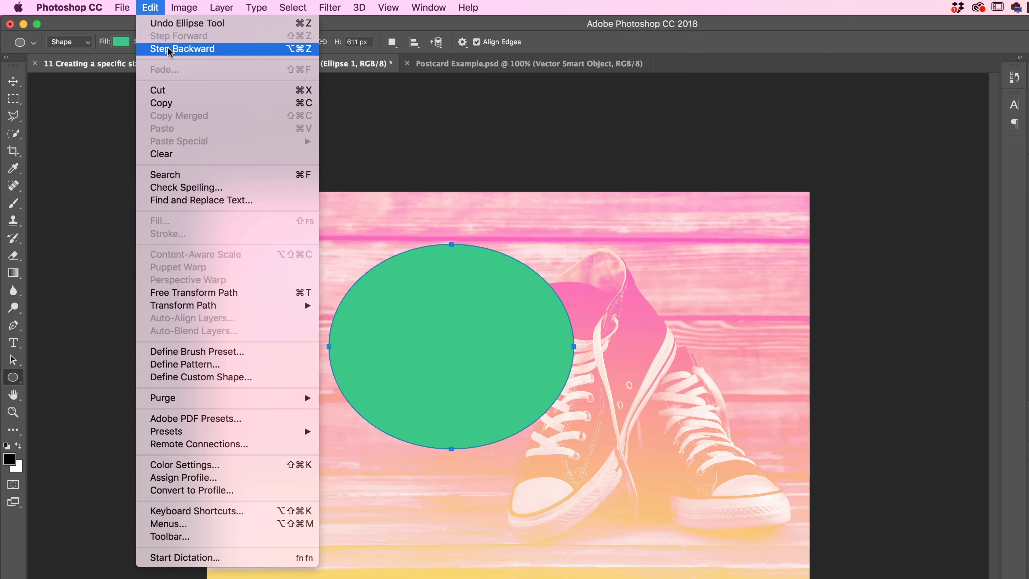
click(182, 49)
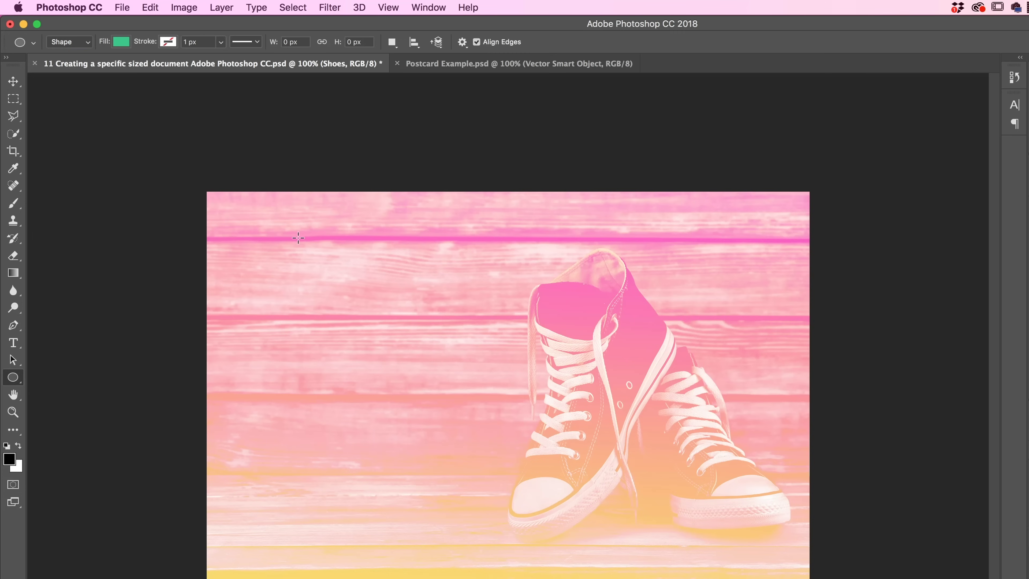
Draw a green circle and scale it to about 1660 px across, positioned so it runs off the postcard's left edge.
drag(323, 245, 665, 550)
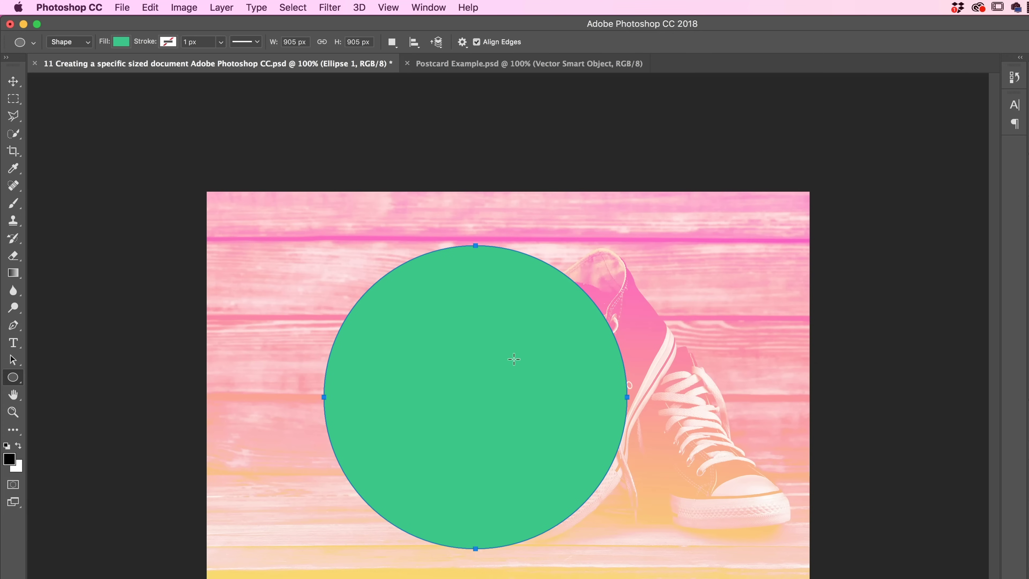
click(151, 8)
mouse_move(206, 305)
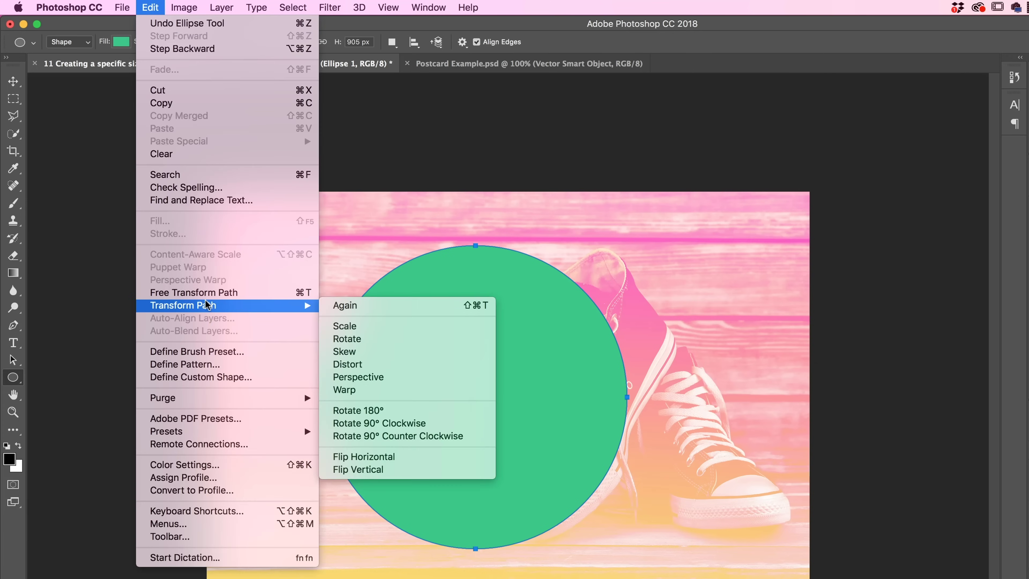
click(386, 326)
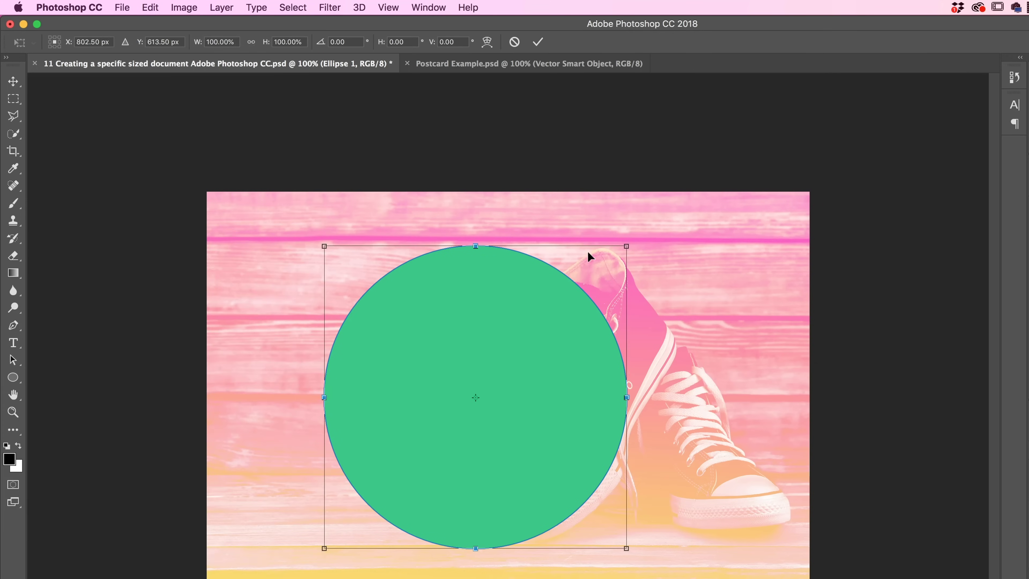
drag(626, 245, 778, 114)
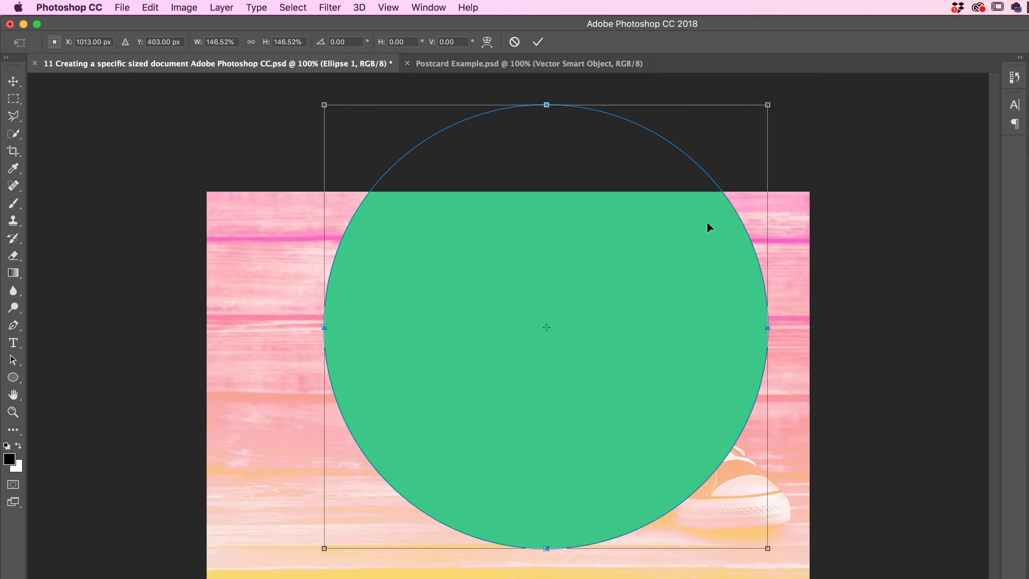
drag(707, 223, 484, 317)
drag(565, 180, 685, 68)
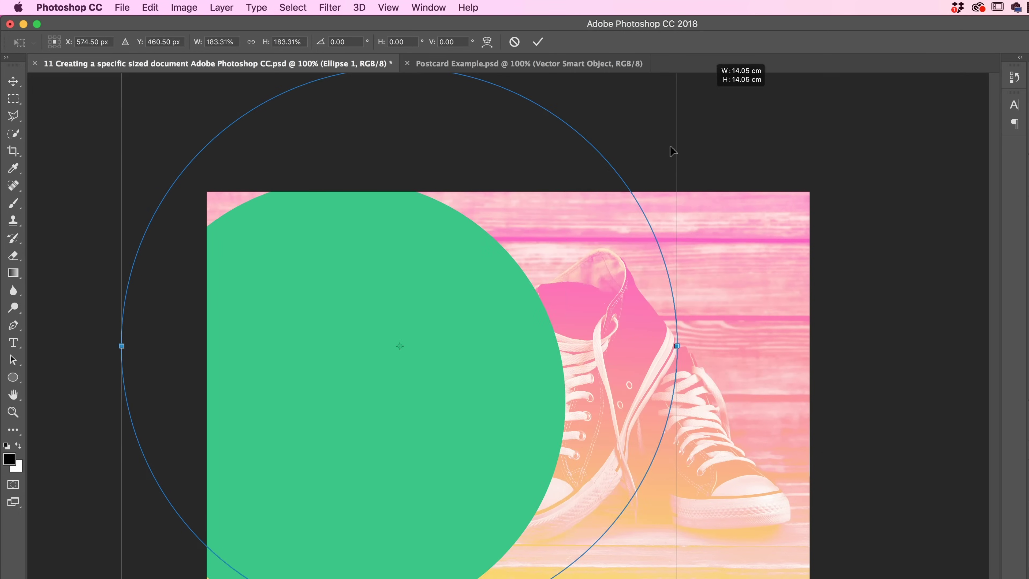
drag(600, 256, 485, 325)
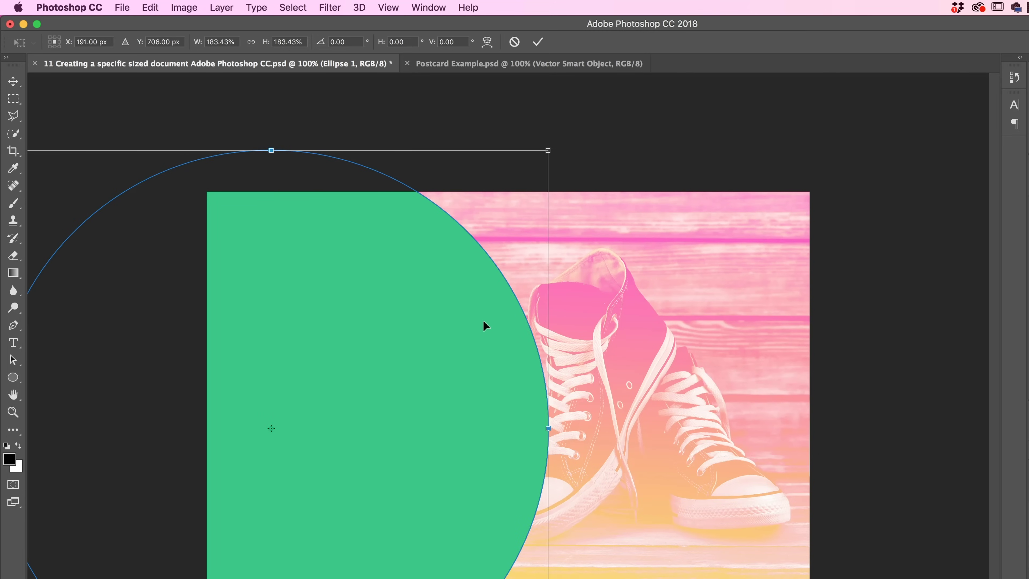
key(Return)
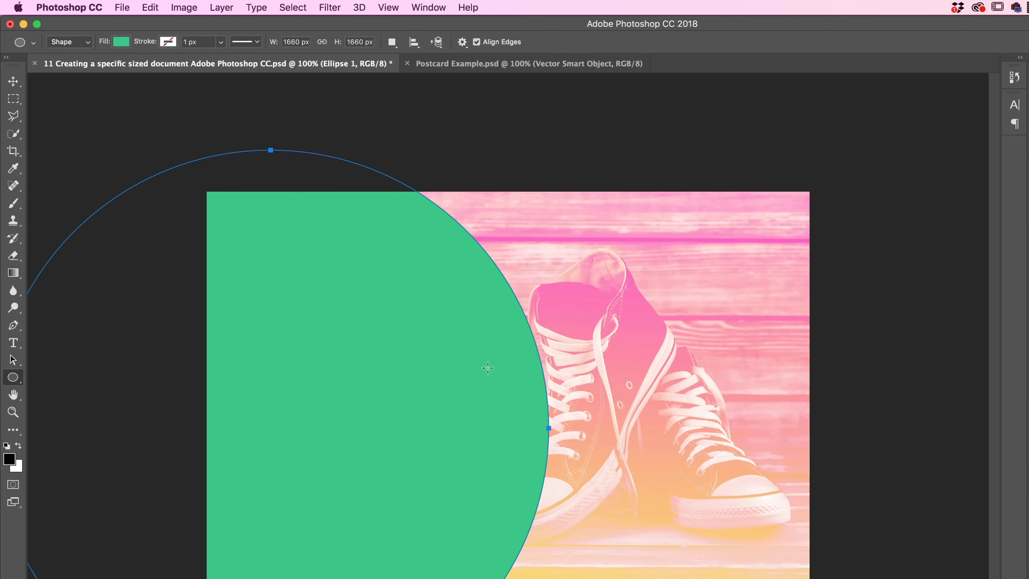
Activate the Rectangle tool.
right_click(15, 379)
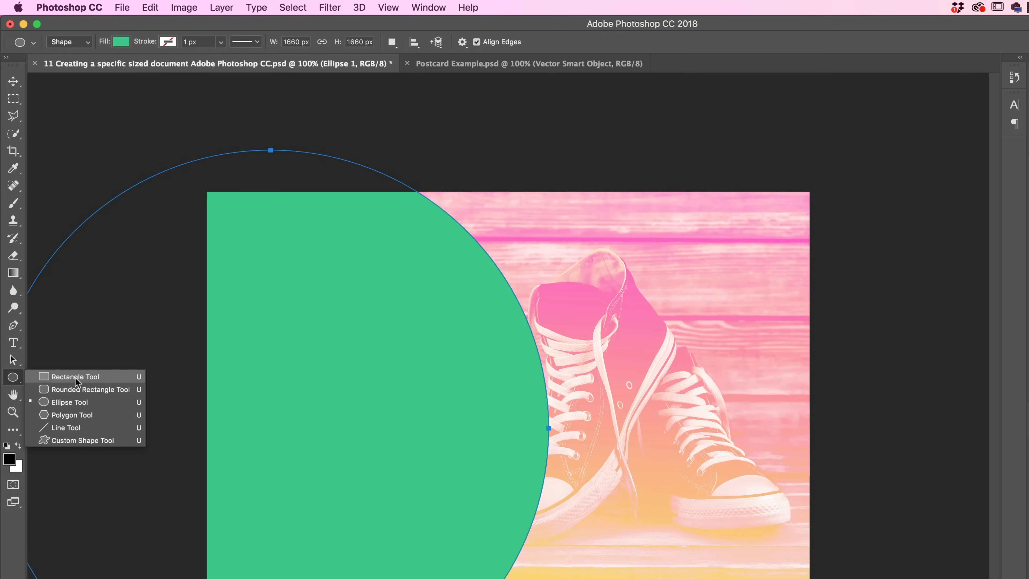
click(76, 378)
click(121, 42)
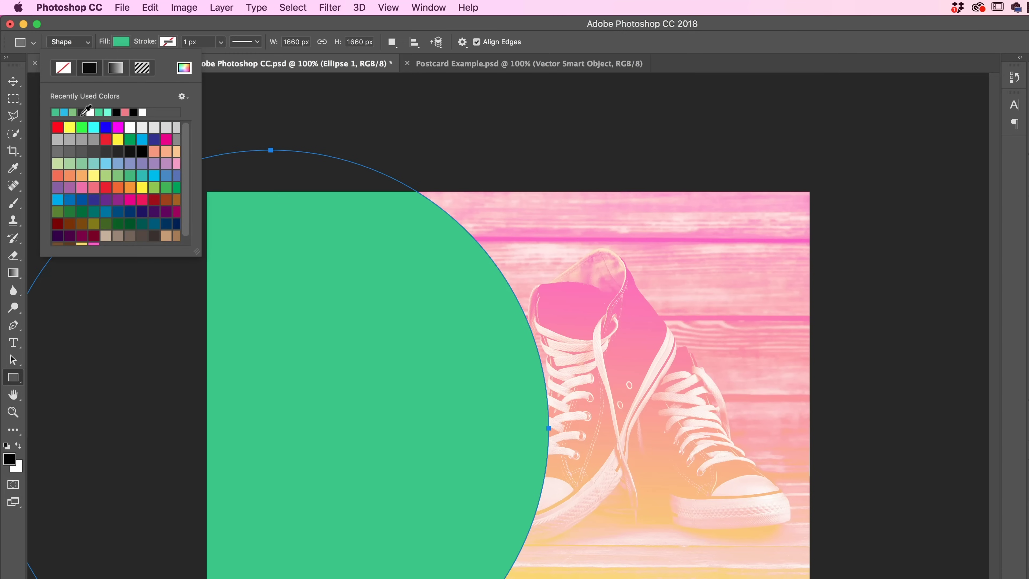
click(133, 112)
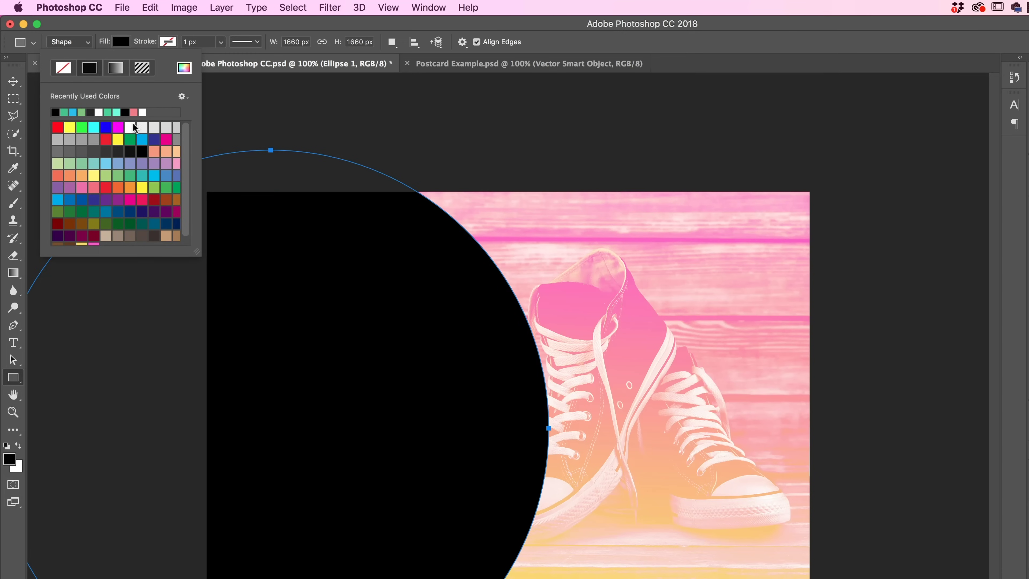
click(175, 29)
click(156, 8)
click(169, 49)
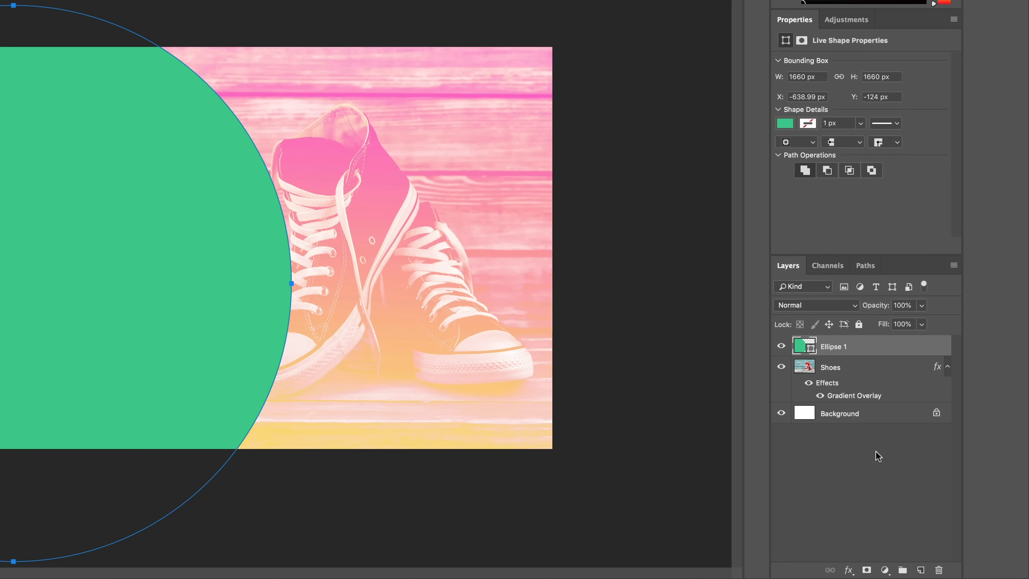
Deselect all layers, and set the new shape's fill to black and its stroke colour to white.
click(875, 466)
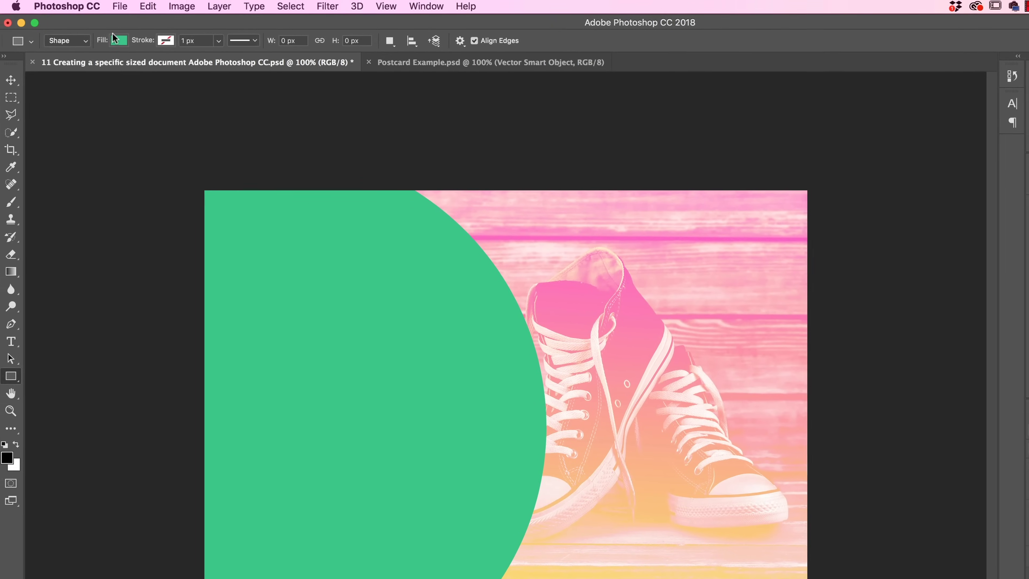
click(121, 41)
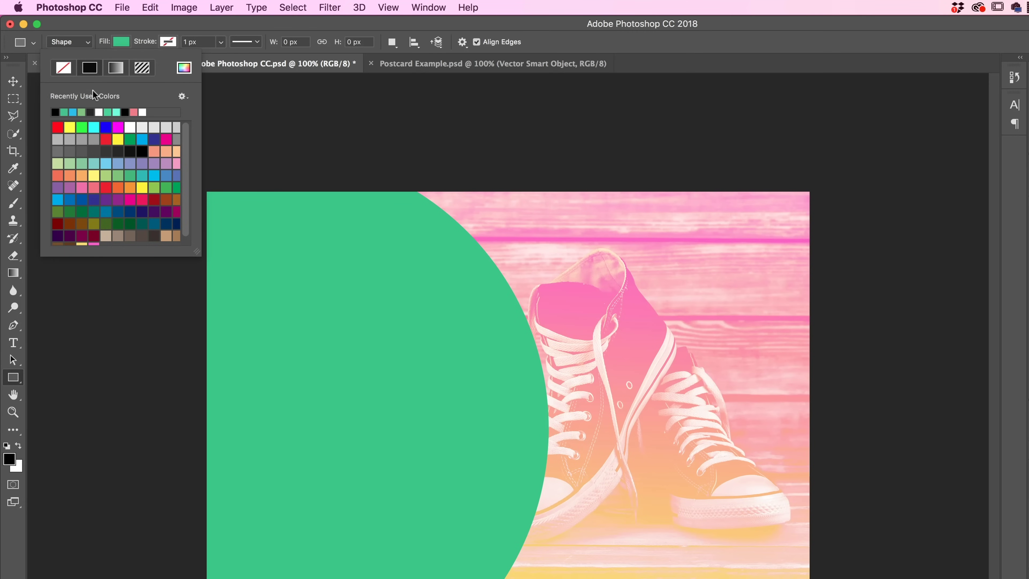
click(55, 111)
click(177, 26)
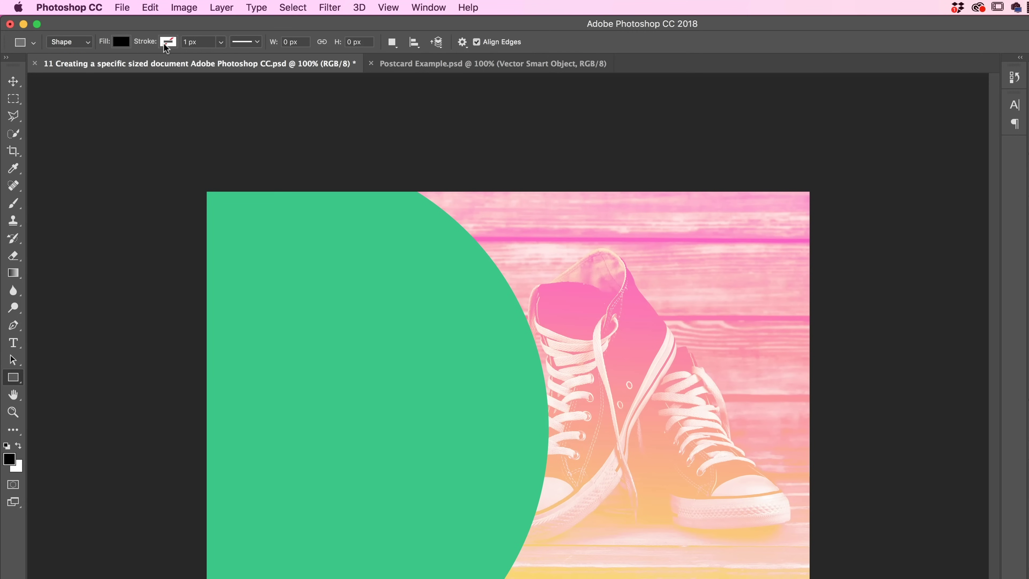
click(169, 42)
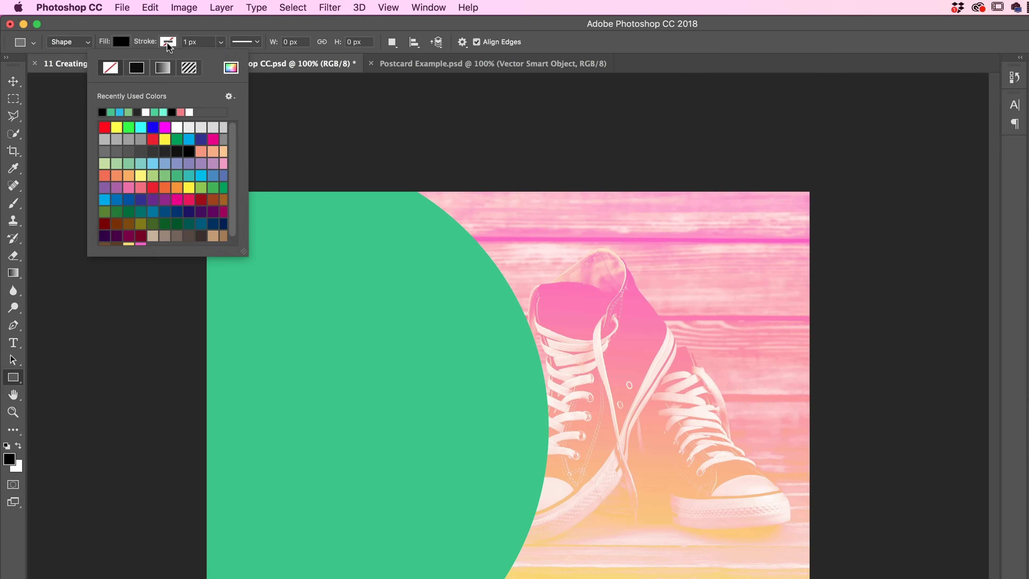
click(145, 112)
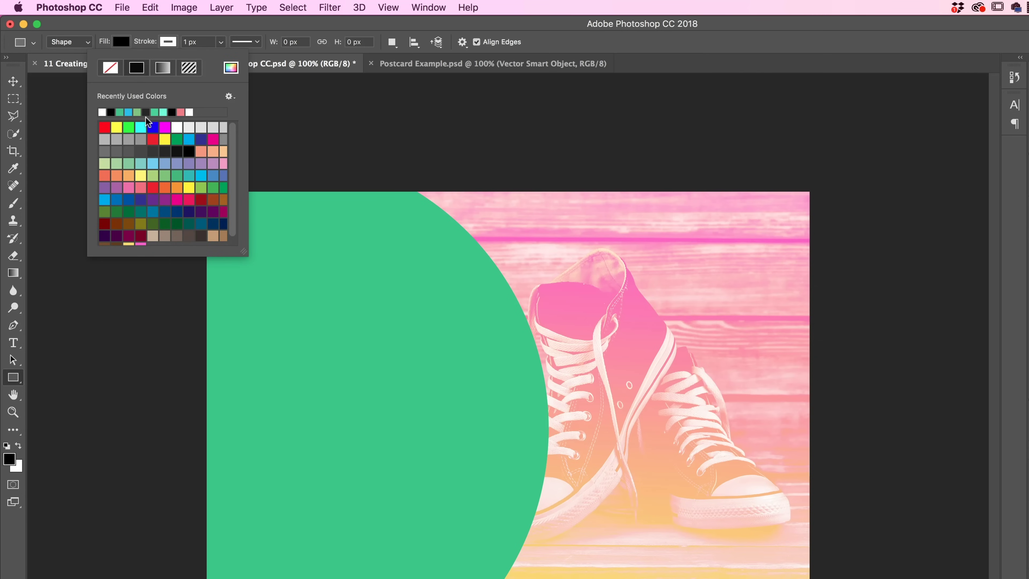
Set the stroke width to 3 px and draw a rectangle about 682 x 236 px on the lower part of the green circle.
click(196, 34)
click(203, 42)
text(3)
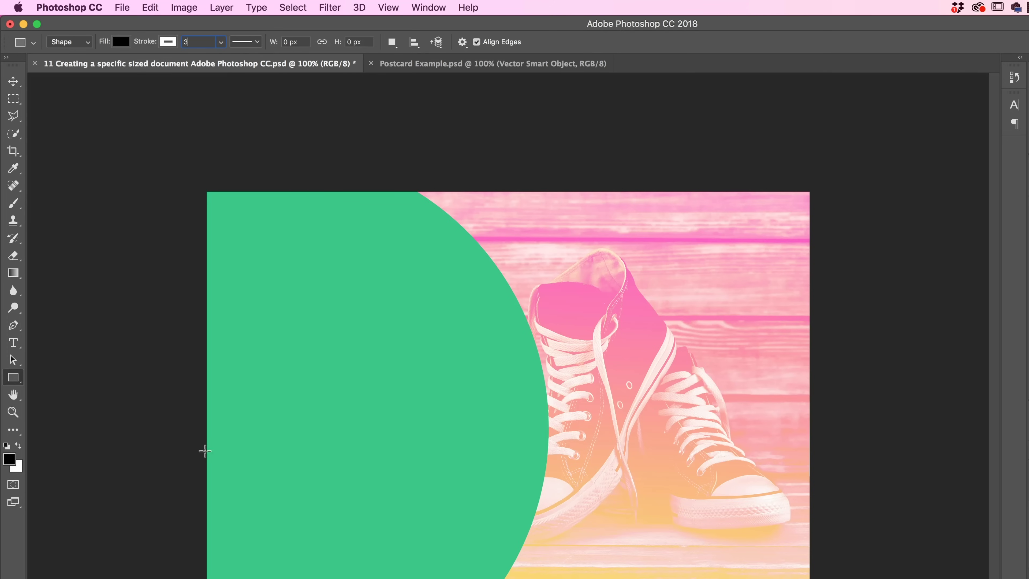
mouse_move(243, 436)
mouse_down()
mouse_move(380, 498)
mouse_move(472, 515)
mouse_up()
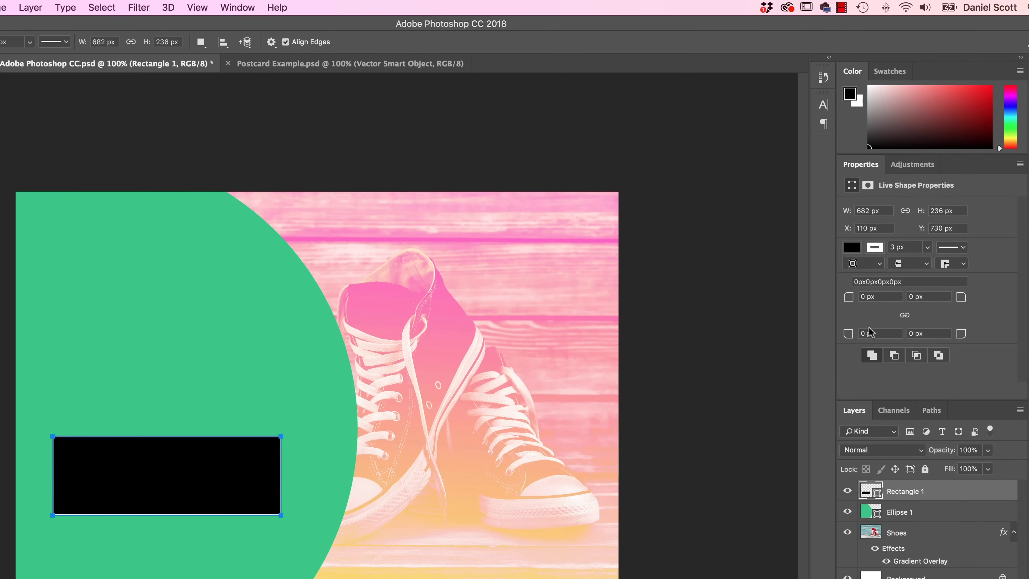
Thicken the rectangle's stroke to about 37.43 px and align it outside the edge, after trying centre alignment.
click(927, 248)
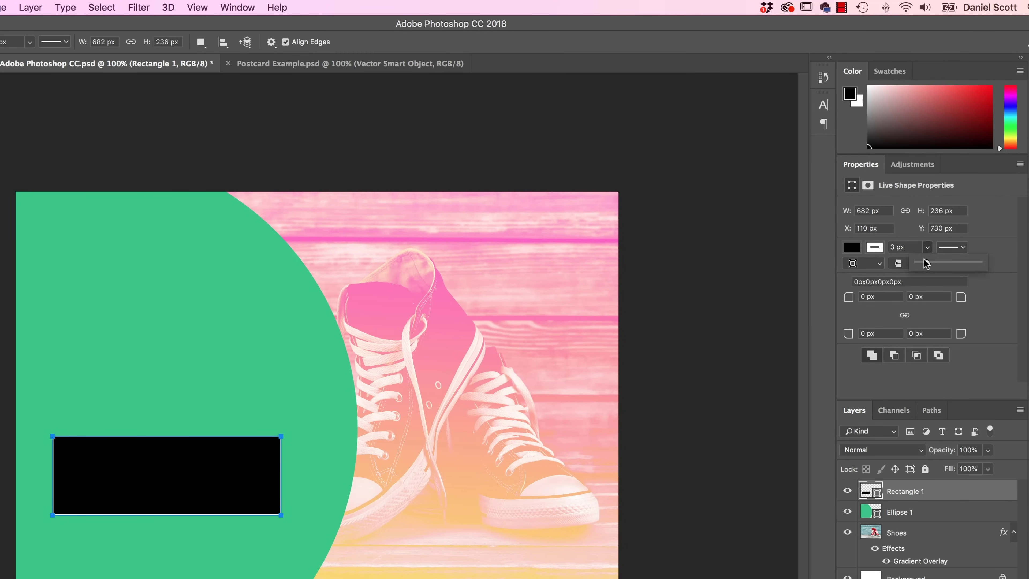
drag(955, 263, 935, 262)
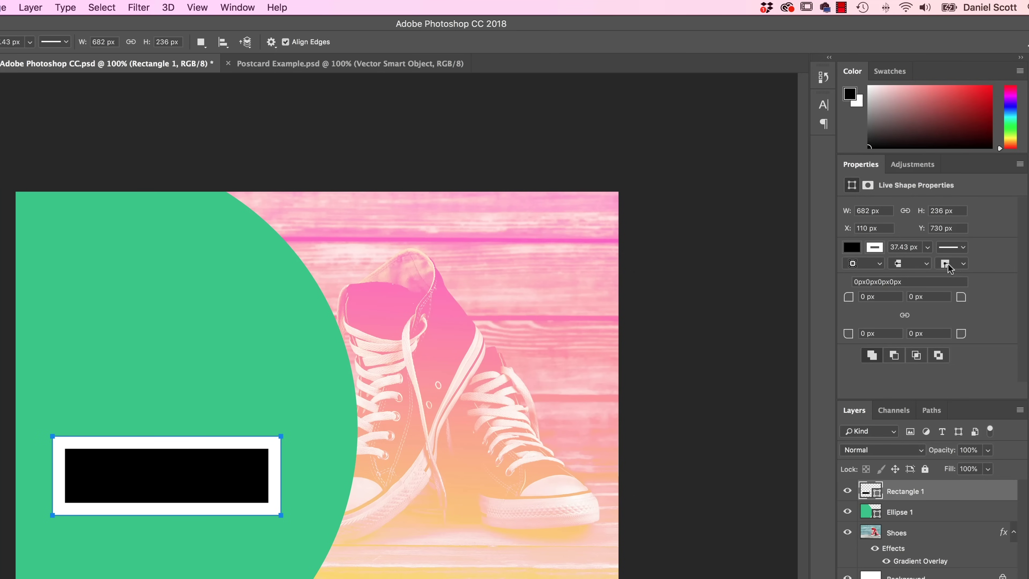
click(950, 264)
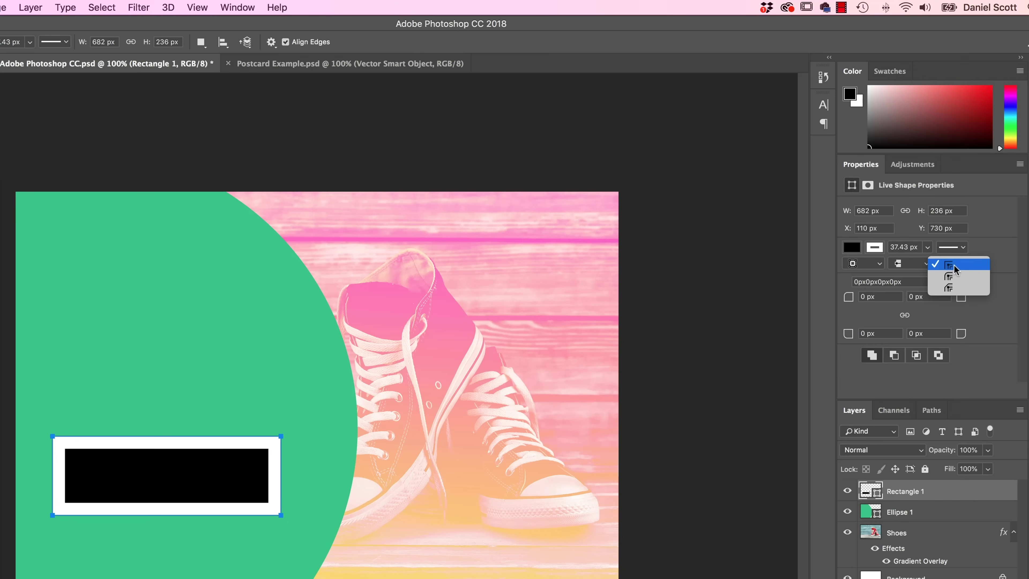
click(982, 246)
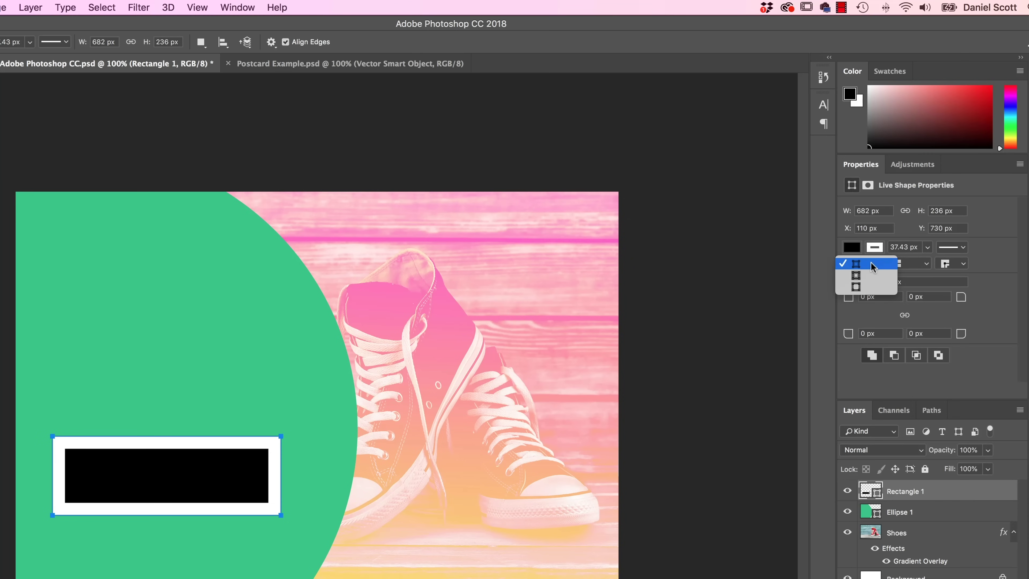
click(870, 276)
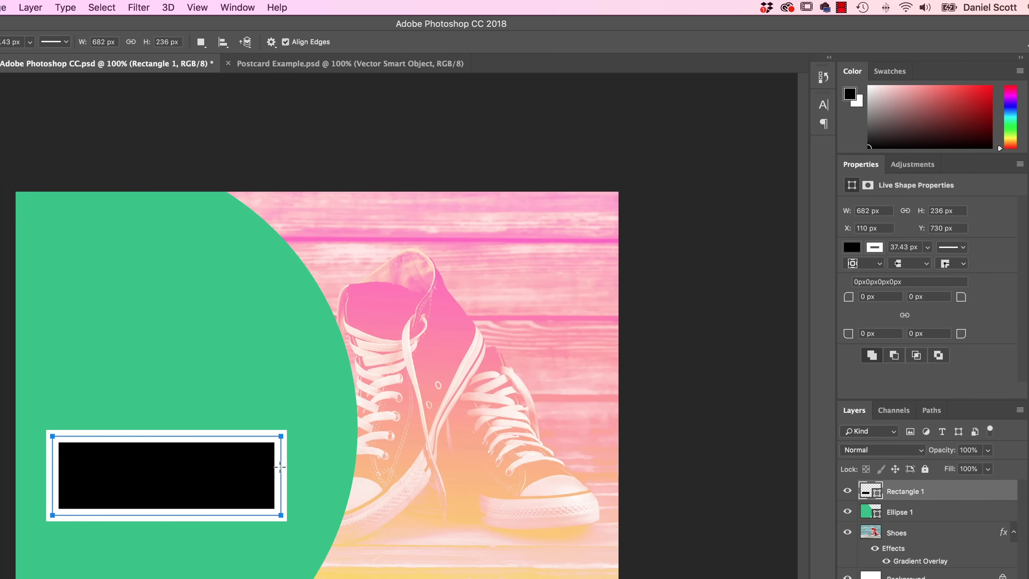
click(874, 264)
click(872, 277)
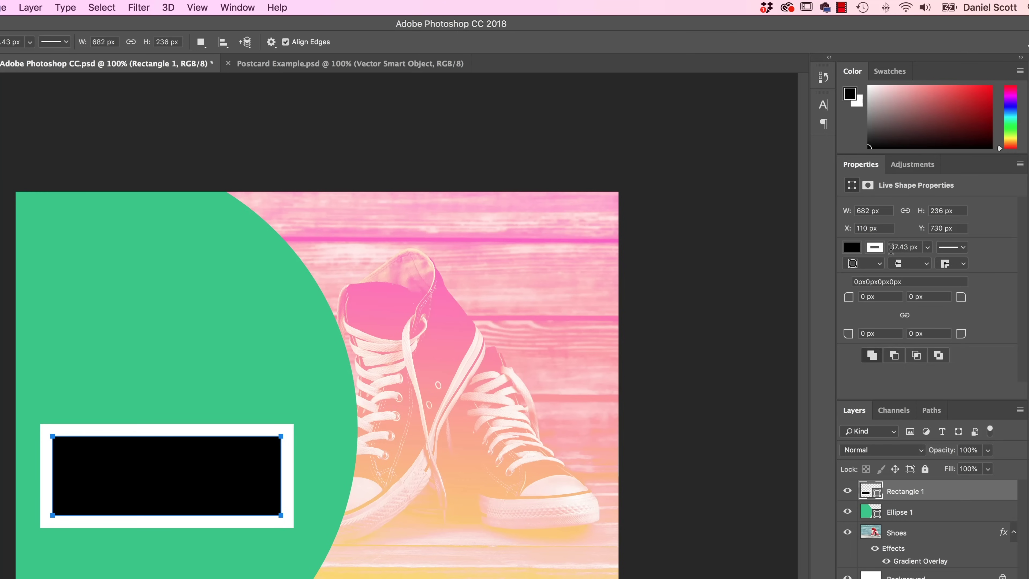
Remove the stroke colour from the black rectangle.
click(875, 248)
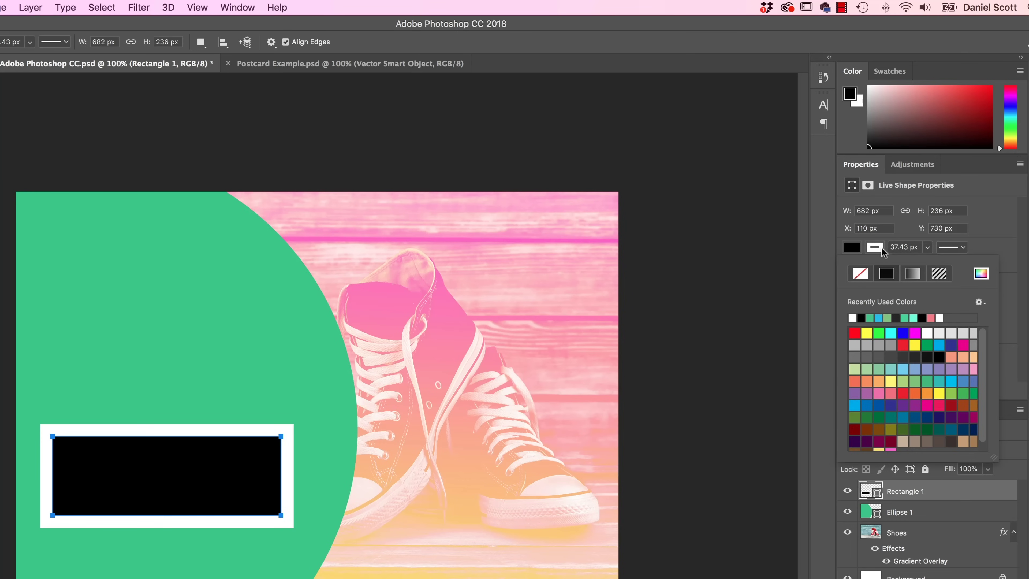
click(861, 273)
click(990, 239)
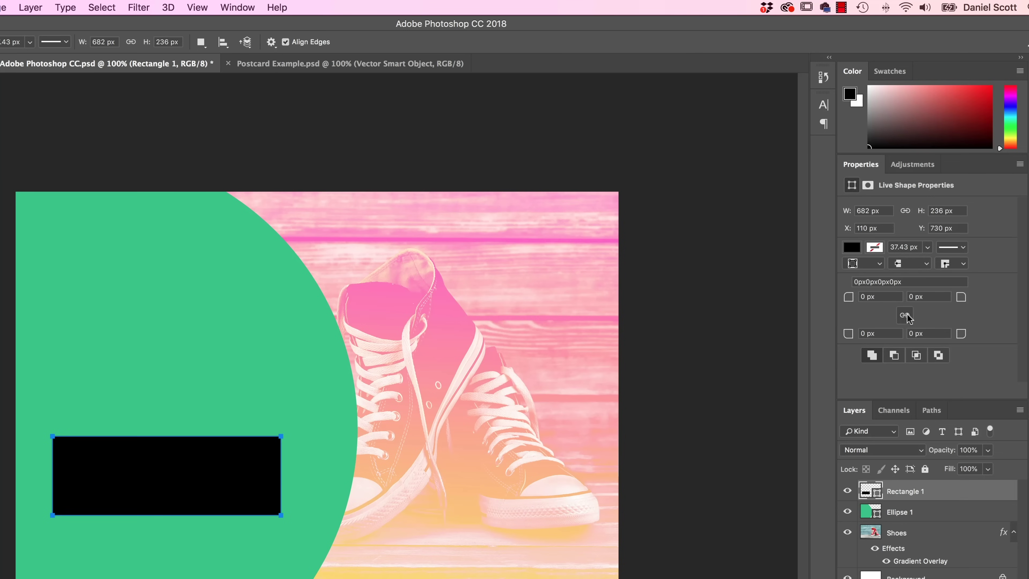
Unlink the rectangle's corner radii and set the lower-right corner to 50 px, after trying 20 px.
click(906, 316)
click(939, 334)
text(20)
key(Return)
text(50)
key(Return)
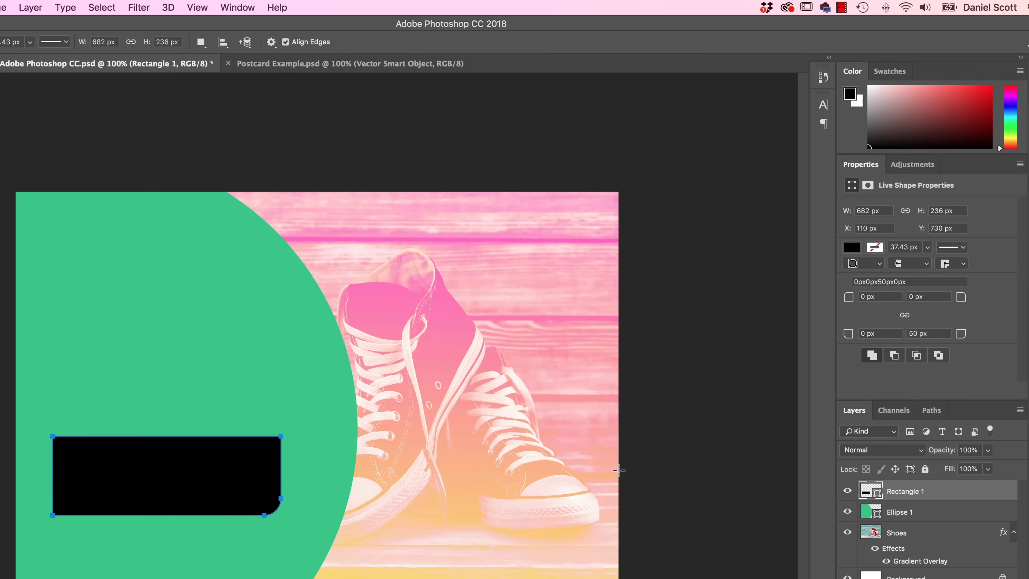
Try rounding the rectangle's upper-left corner to about 86 px, and reset all four corner radii to 0 px.
key(super+plus)
drag(581, 477, 792, 303)
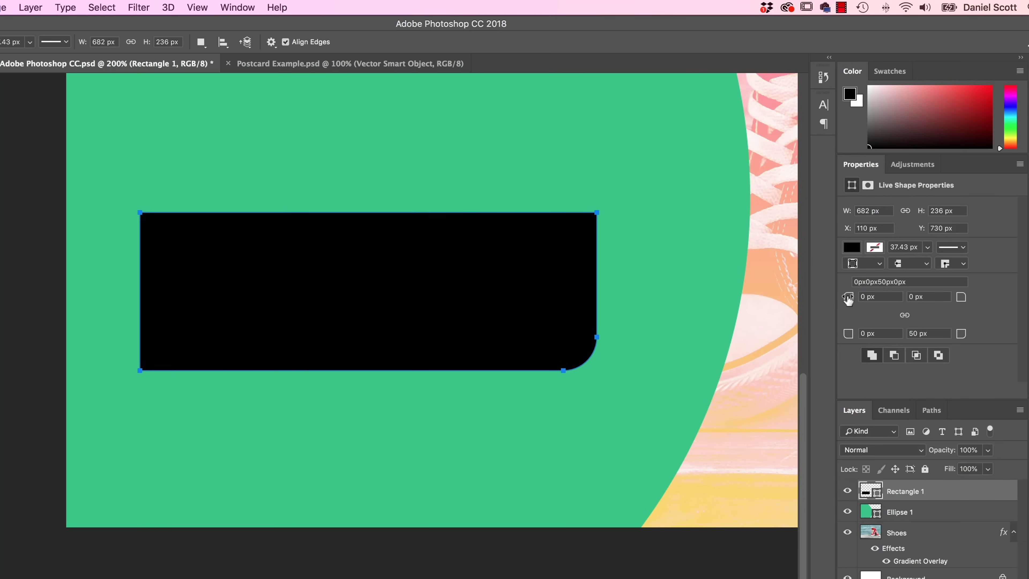
drag(848, 299, 908, 305)
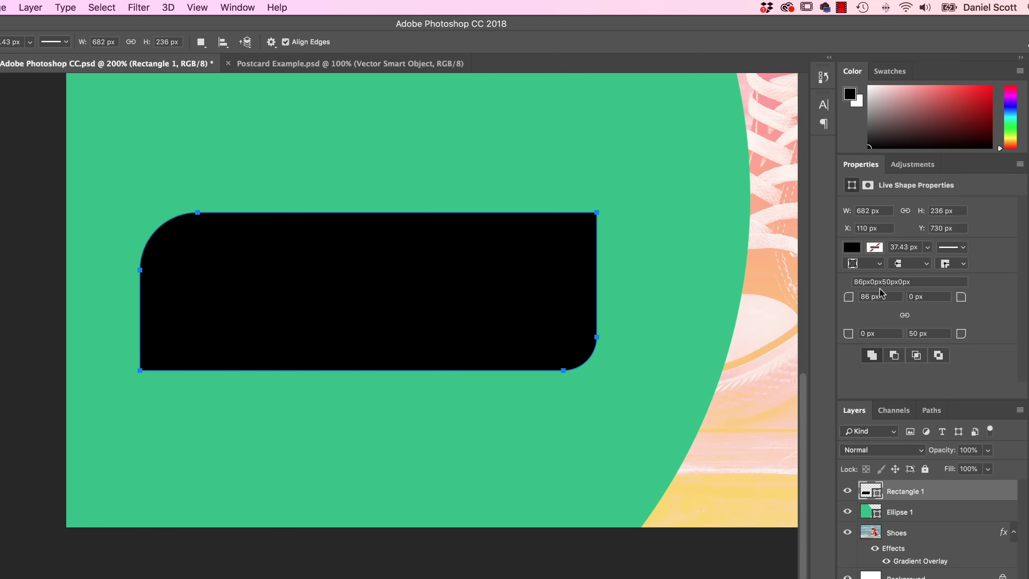
drag(847, 296, 669, 292)
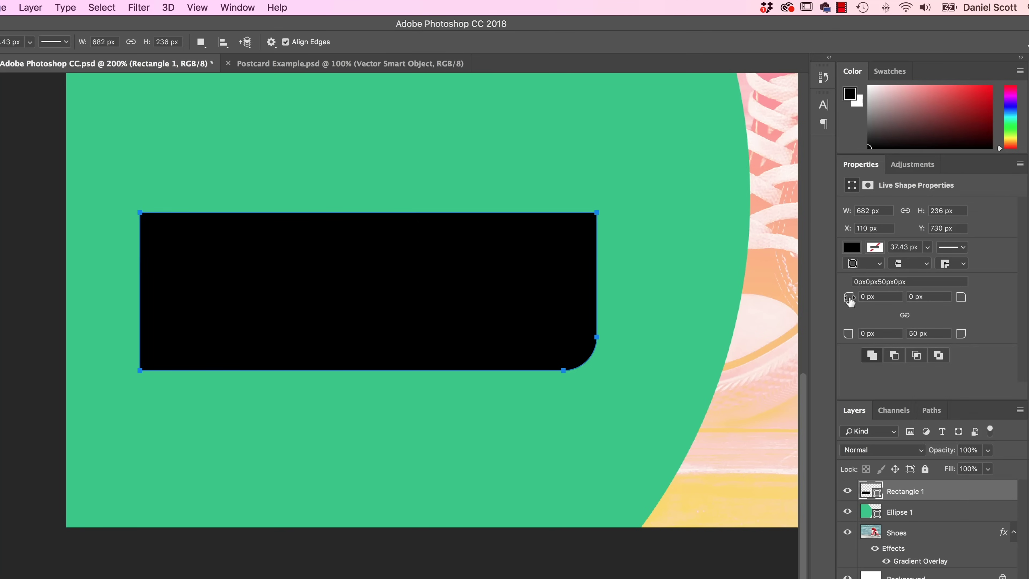
drag(851, 299, 608, 319)
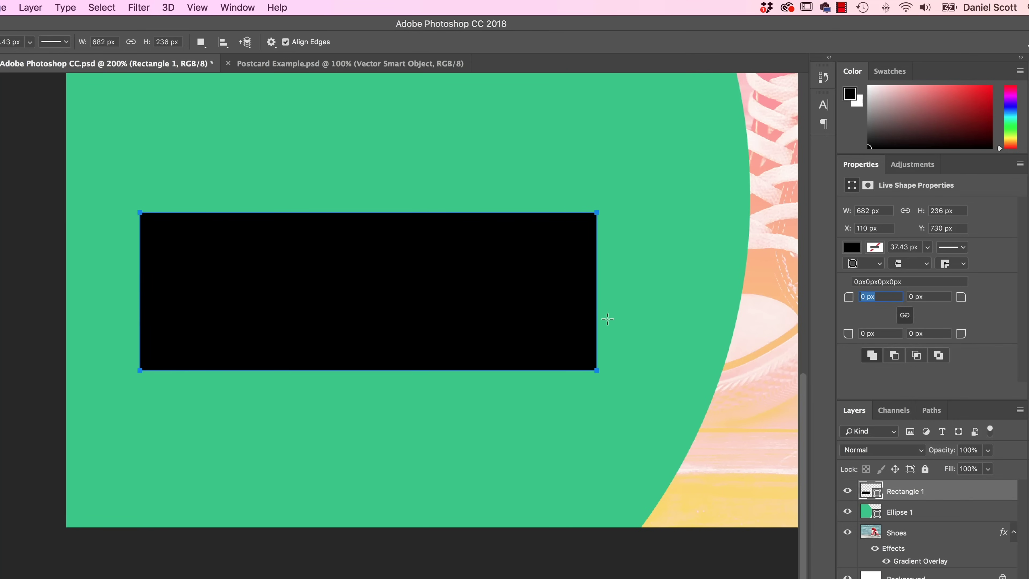
Unlink the corner radii and round only the rectangle's lower-right corner to about 67 px.
click(904, 315)
drag(961, 333, 1015, 341)
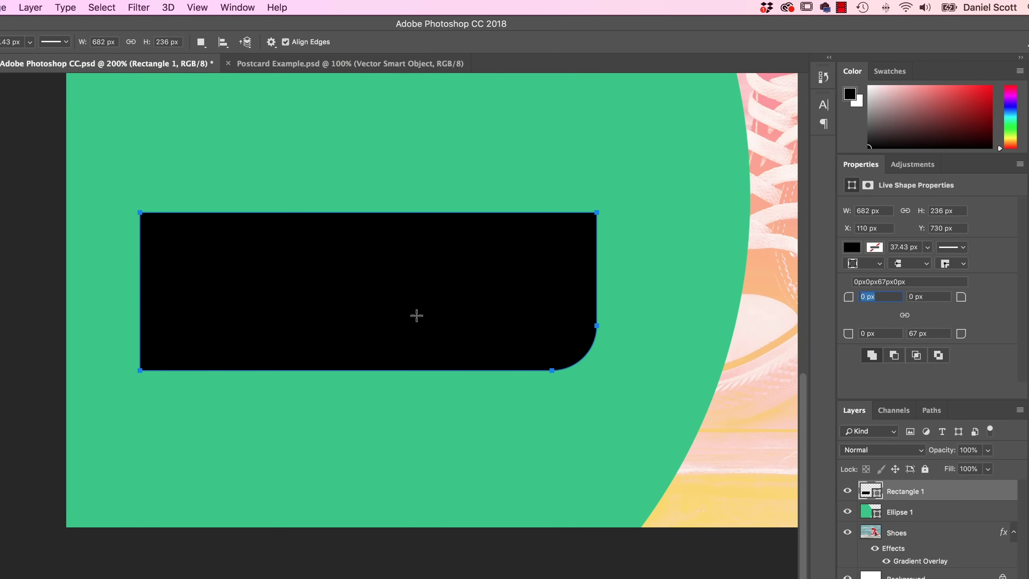
Compare the working postcard at 100% zoom with the finished design in Postcard Example.psd.
click(351, 63)
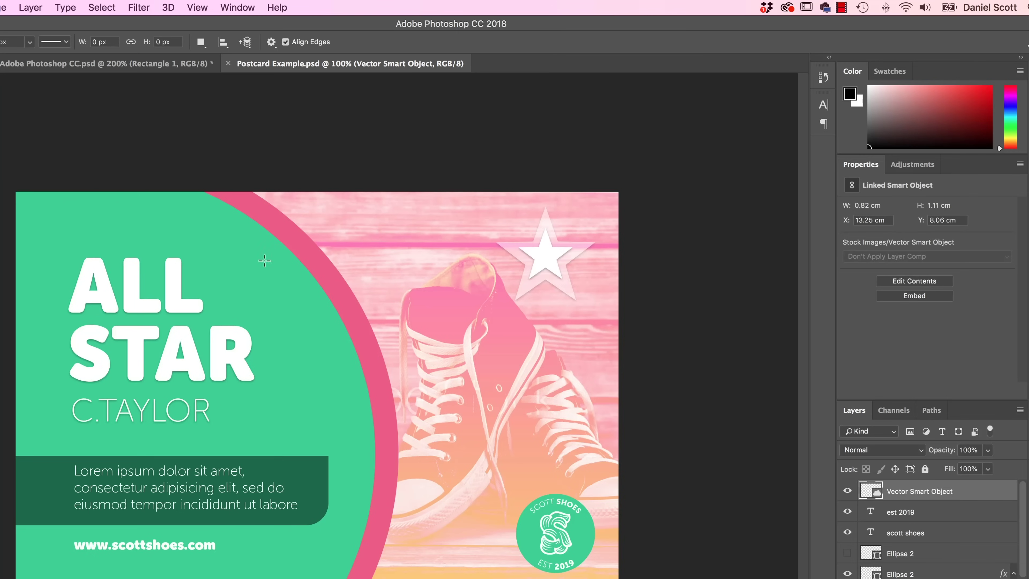
click(103, 64)
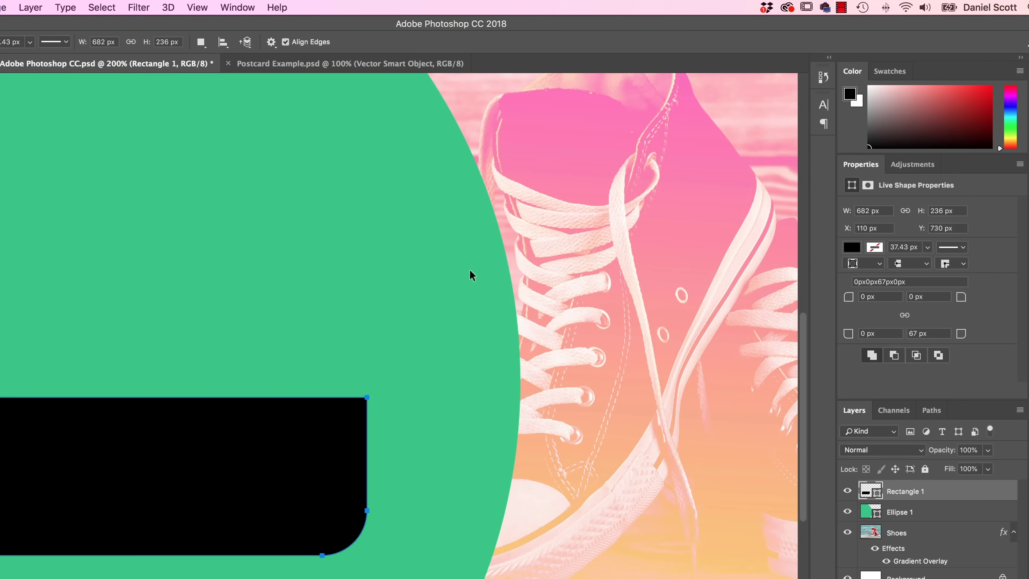
key(super+0)
key(super+1)
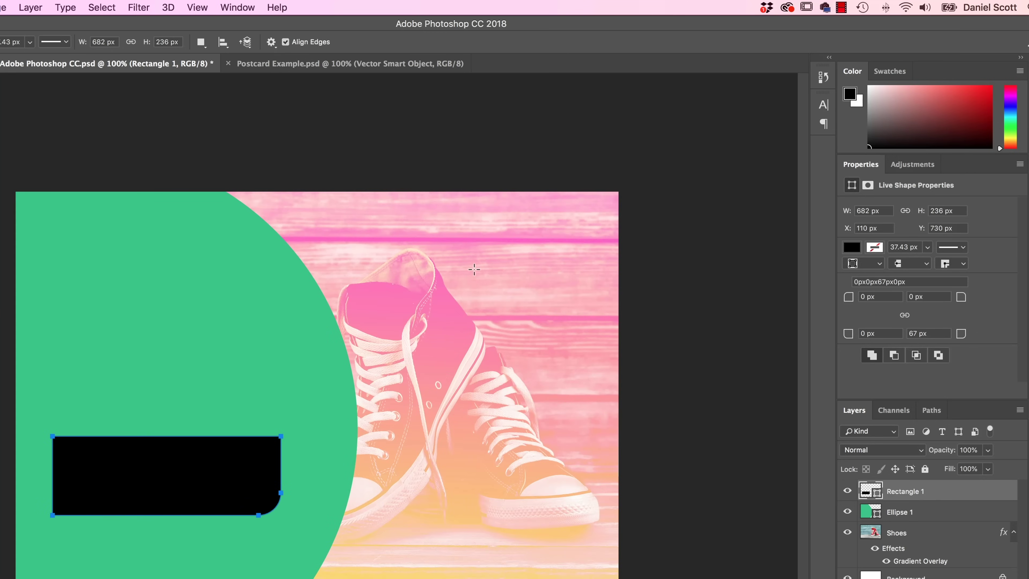
click(308, 63)
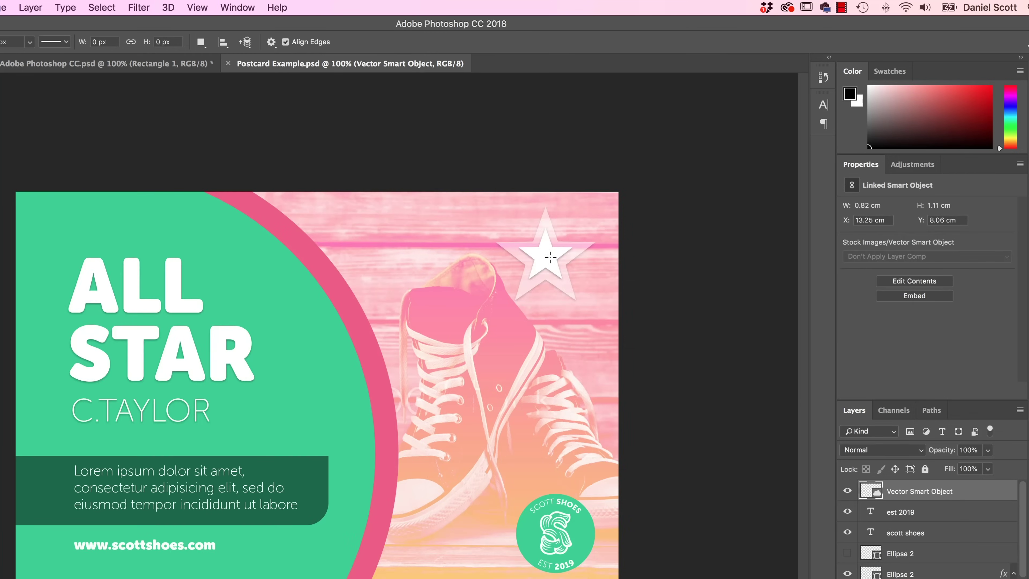
click(61, 68)
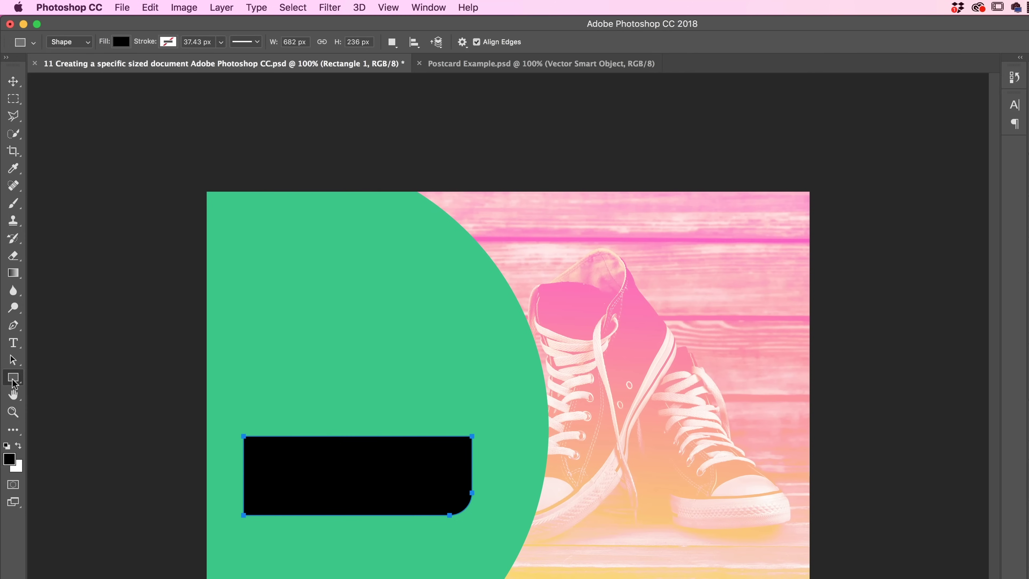
Try drawing a black five-sided polygon about 558 x 533 px over the shoes, and undo it.
click(12, 378)
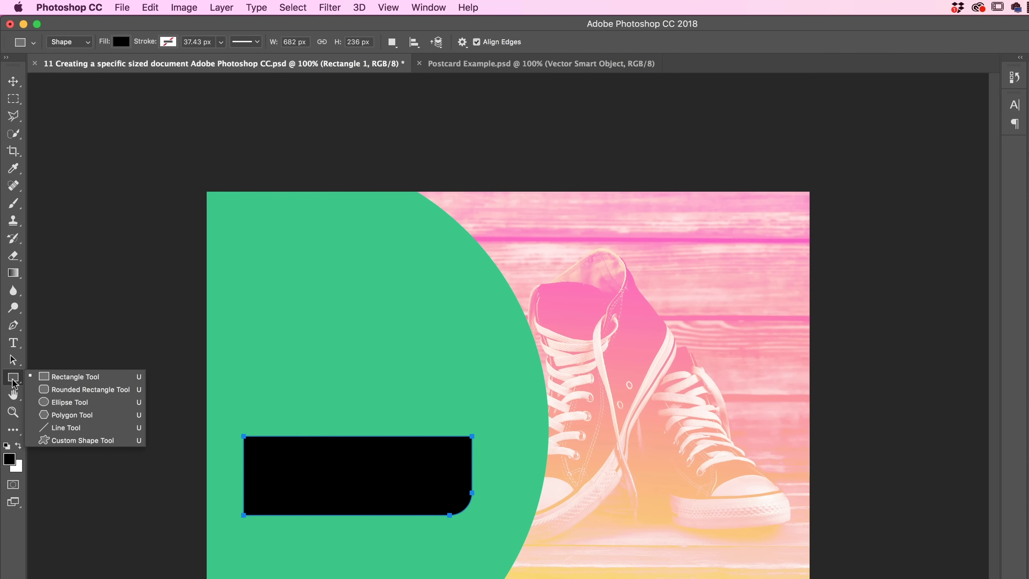
click(72, 415)
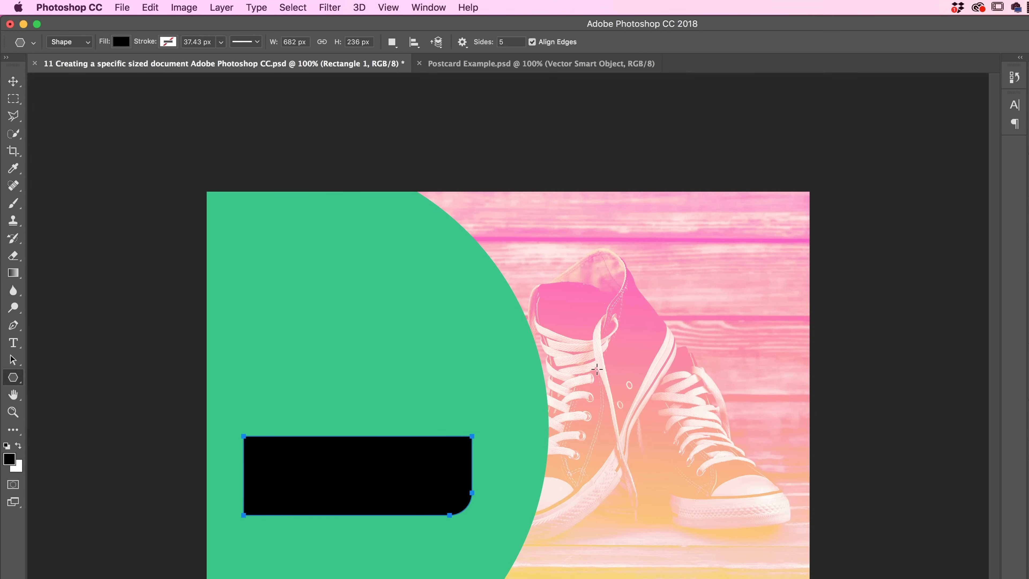
mouse_move(590, 329)
mouse_down()
mouse_move(628, 367)
mouse_move(649, 414)
mouse_up()
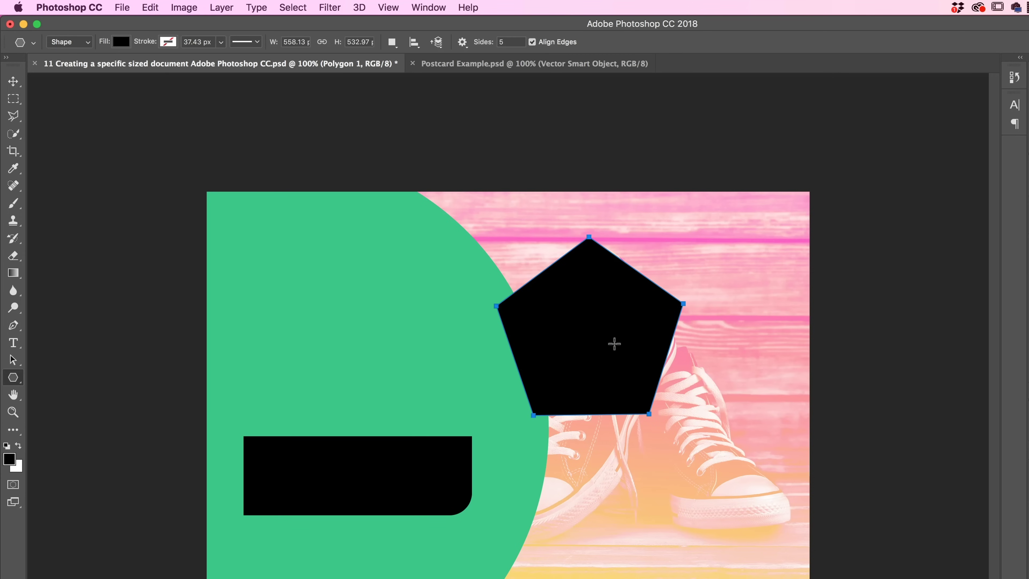
key(super+z)
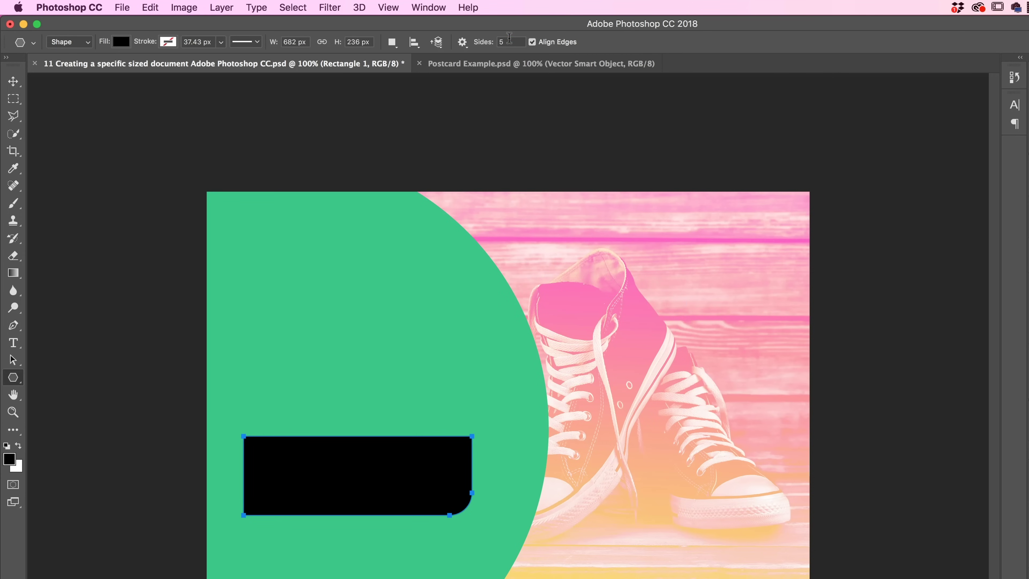
Set the polygon to 10 sides, try drawing a decagon about 762 x 741 px, and undo it.
text(10)
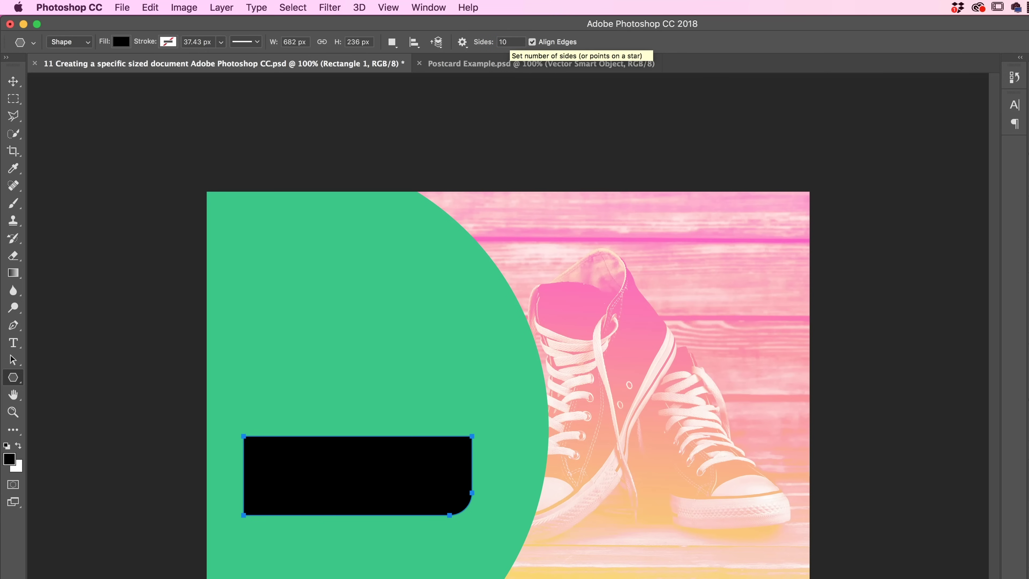
drag(541, 353, 648, 420)
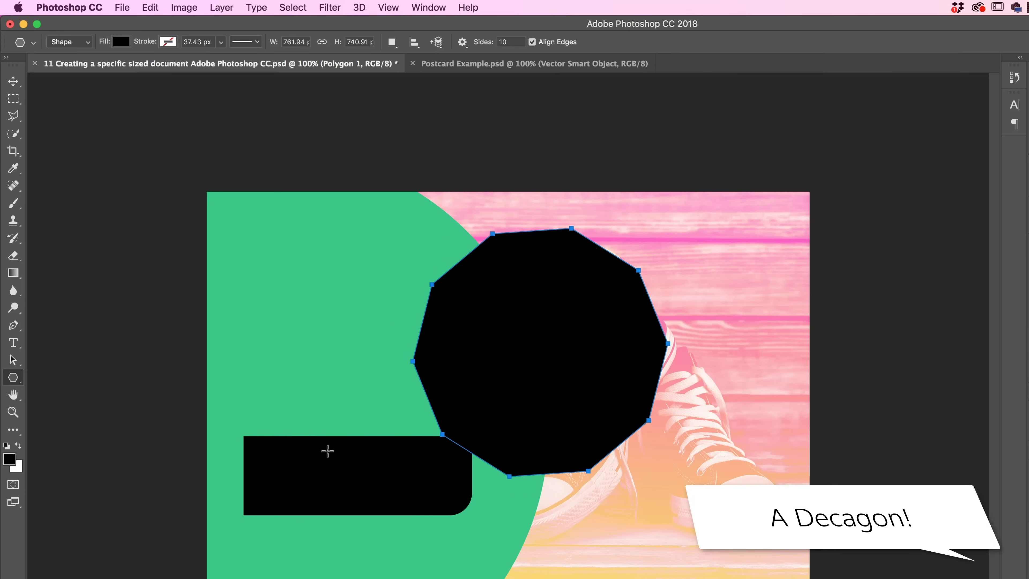
key(super+z)
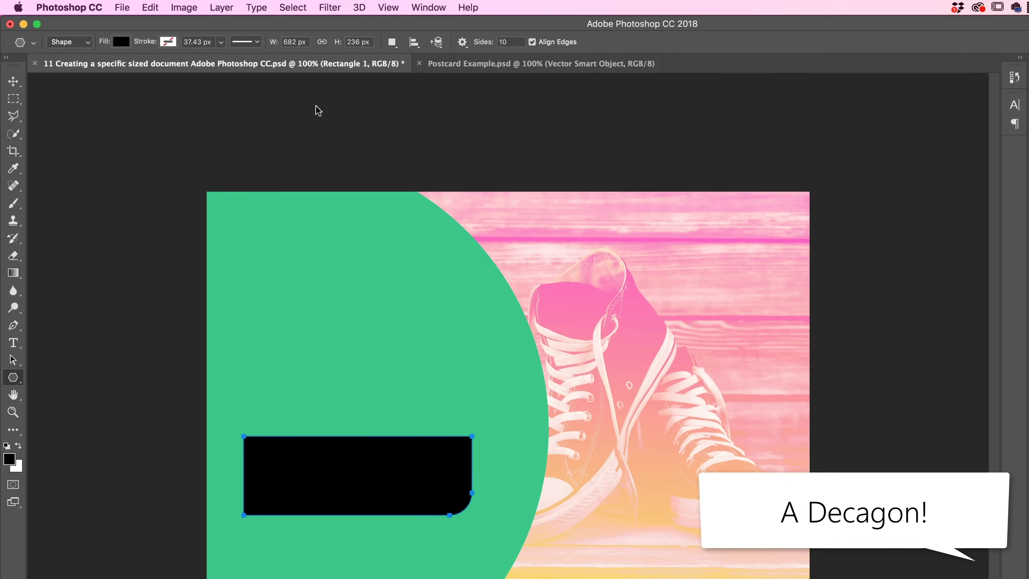
Step back through the edit history to before the rectangle's corner rounding, and step forward to restore it.
click(149, 8)
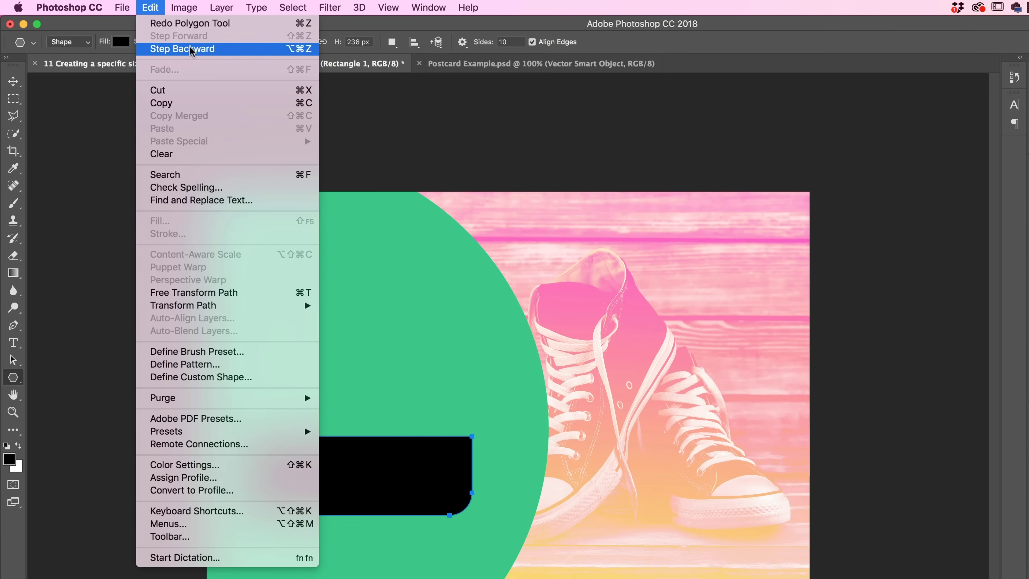
click(289, 49)
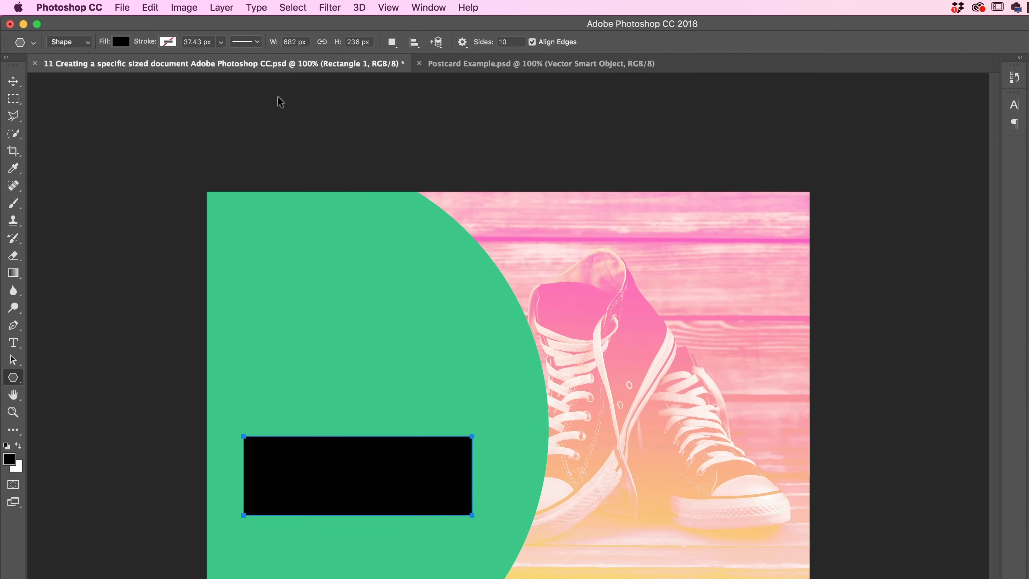
key(super+shift+z)
click(150, 7)
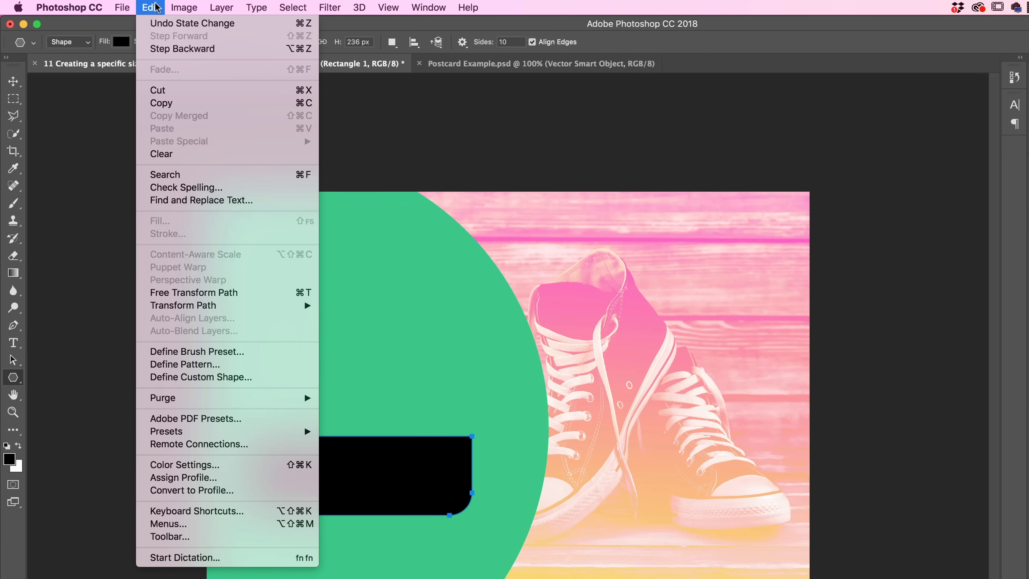
click(150, 7)
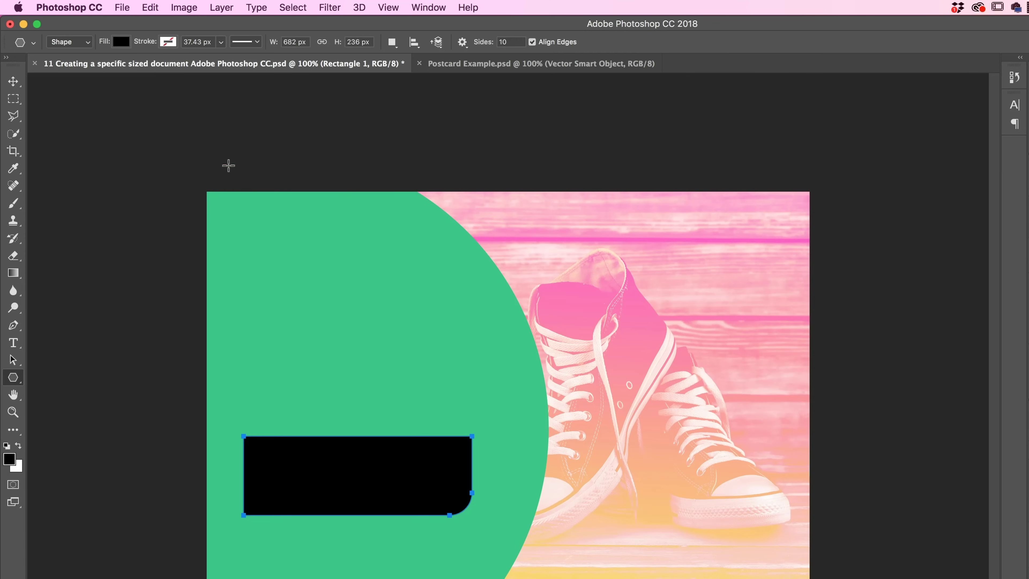
Set the polygon to 5 sides with the Star option enabled, and try a star about 549 x 527 px over the shoes.
click(504, 41)
text(5)
click(462, 42)
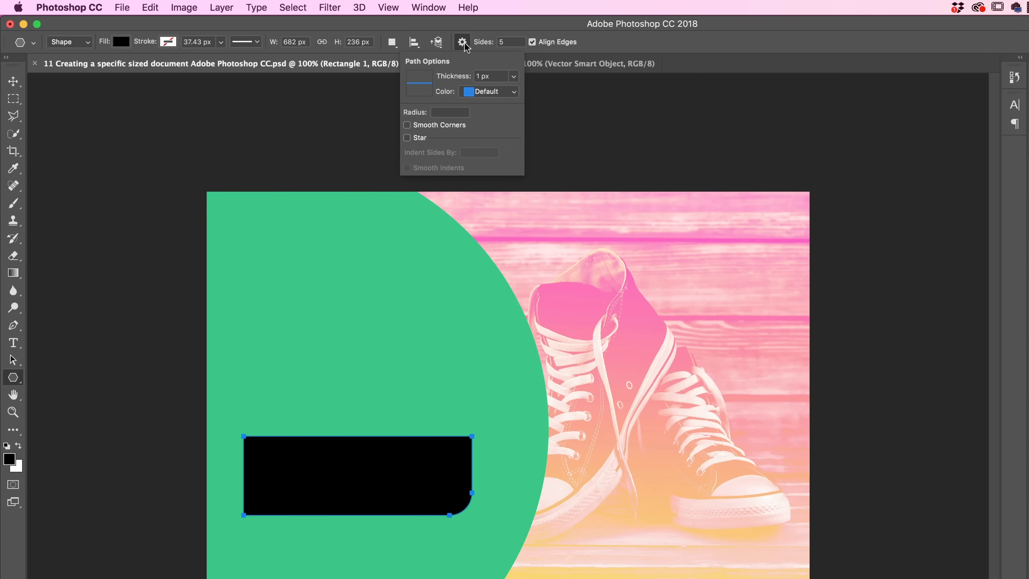
click(415, 138)
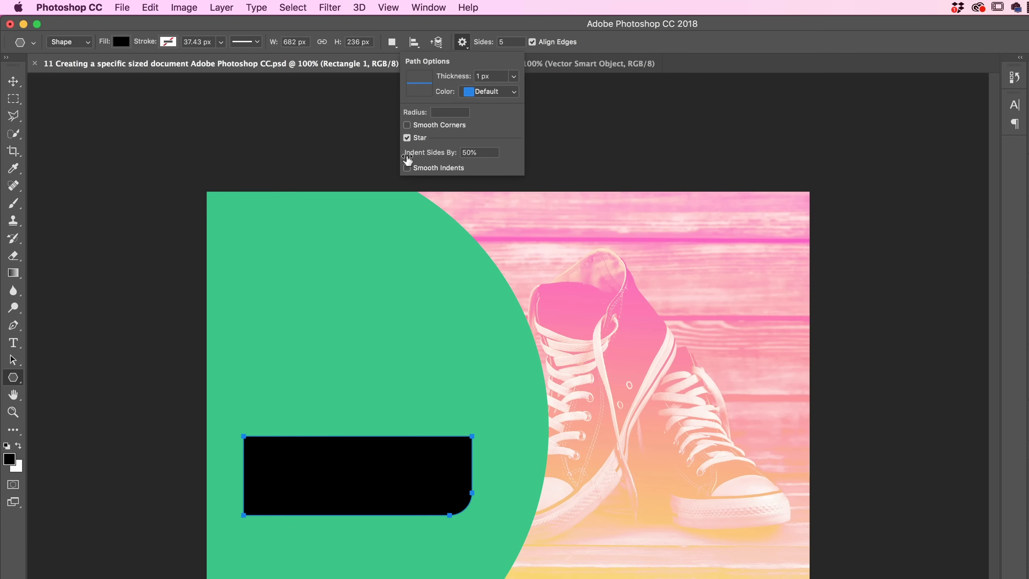
click(497, 25)
drag(594, 296, 628, 399)
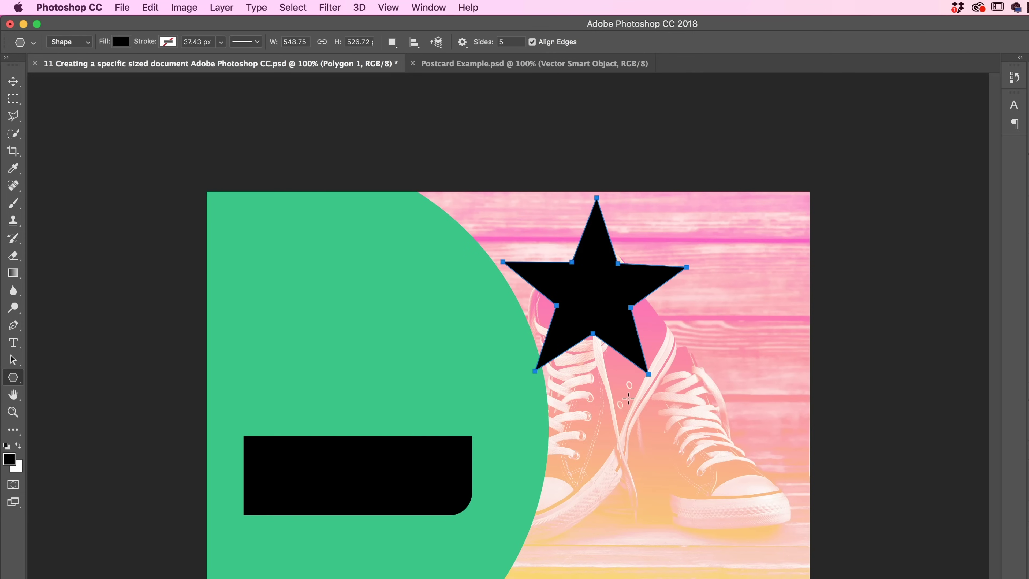
key(super+z)
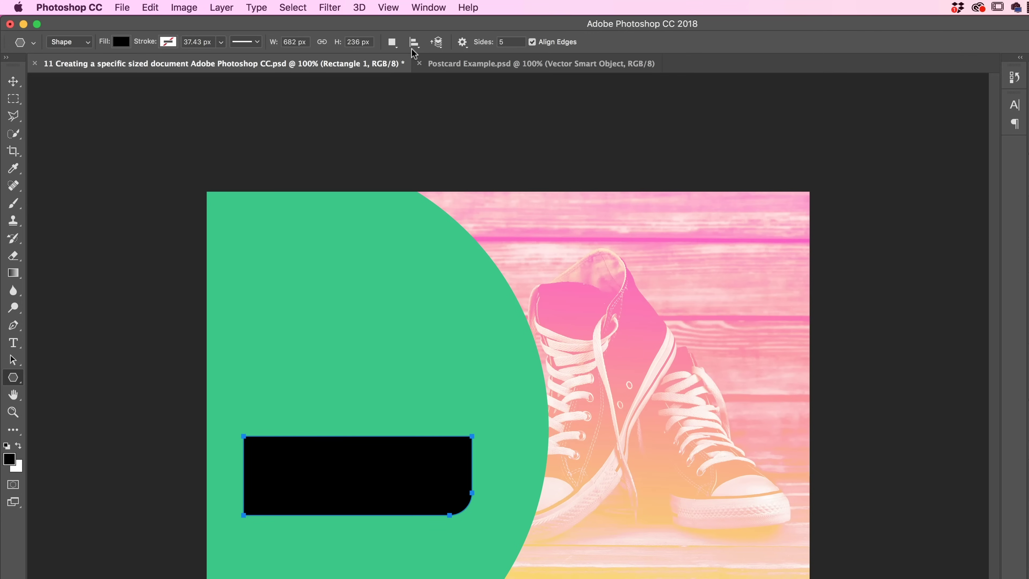
Draw a black starburst about 511 px wide over the right shoe, using 50 sides indented by 15%.
click(462, 42)
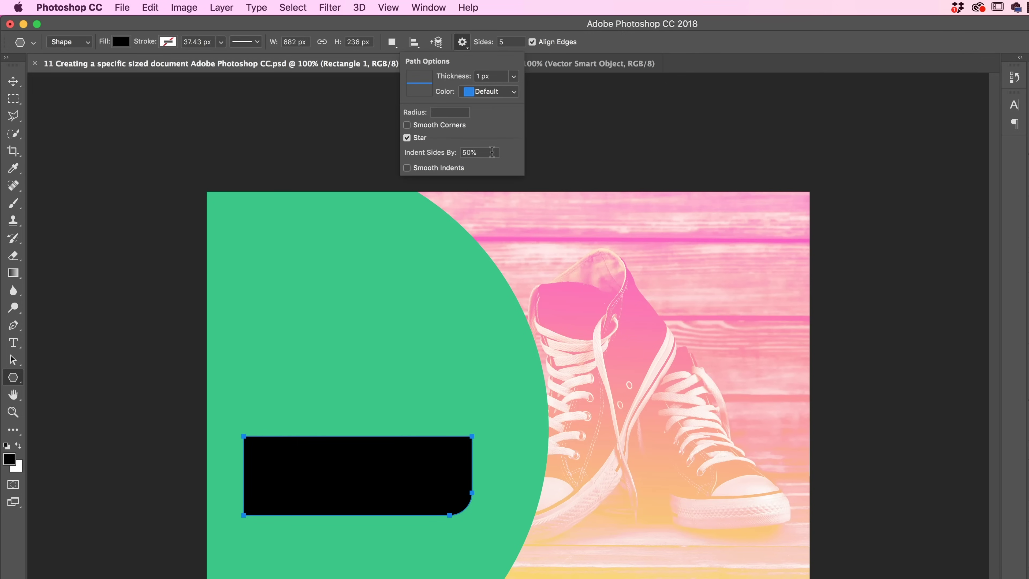
click(450, 151)
text(15)
click(510, 42)
text(50)
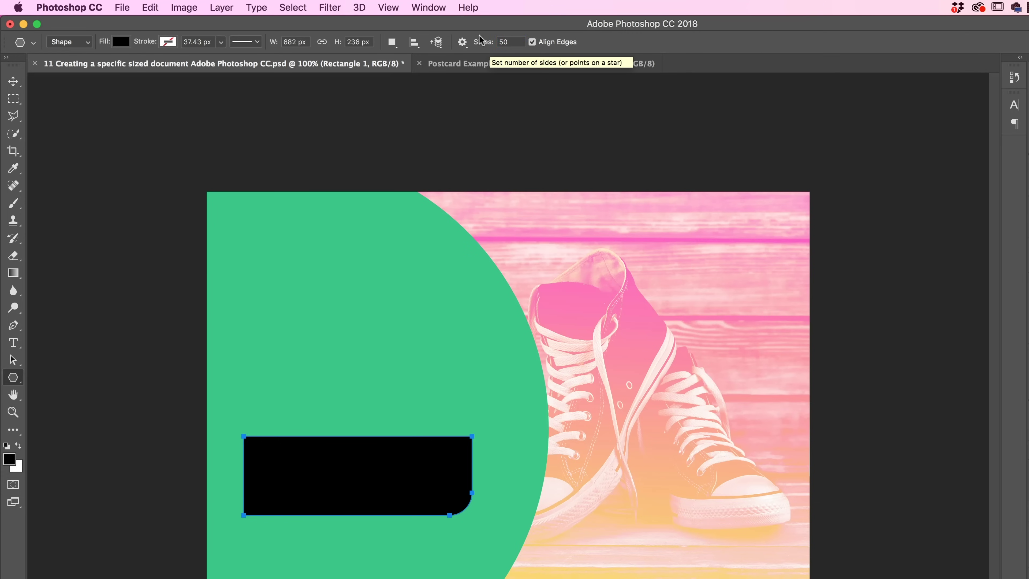
drag(680, 335, 726, 410)
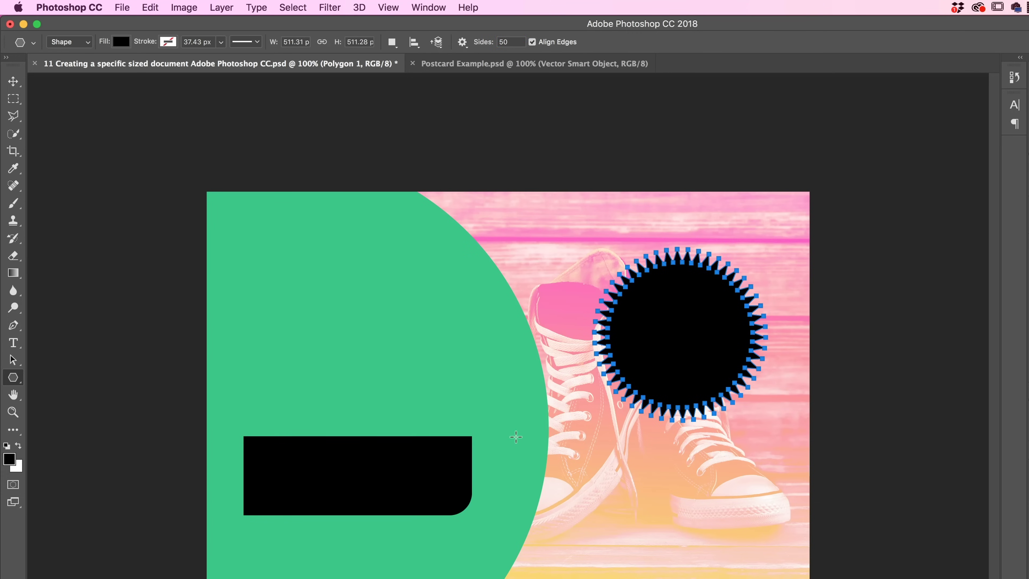
Move the black starburst toward the green circle's edge and delete it.
key(v)
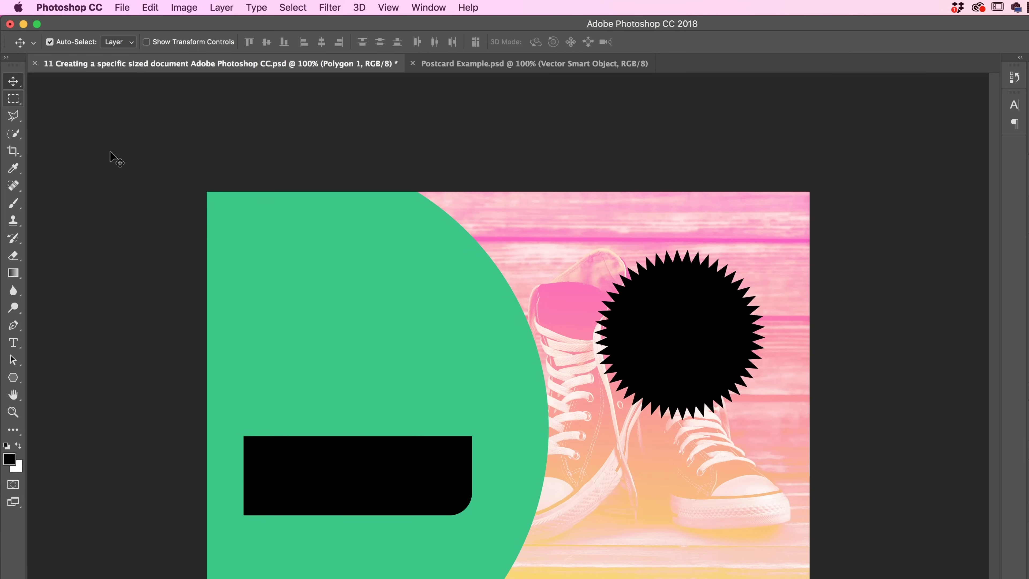
click(110, 156)
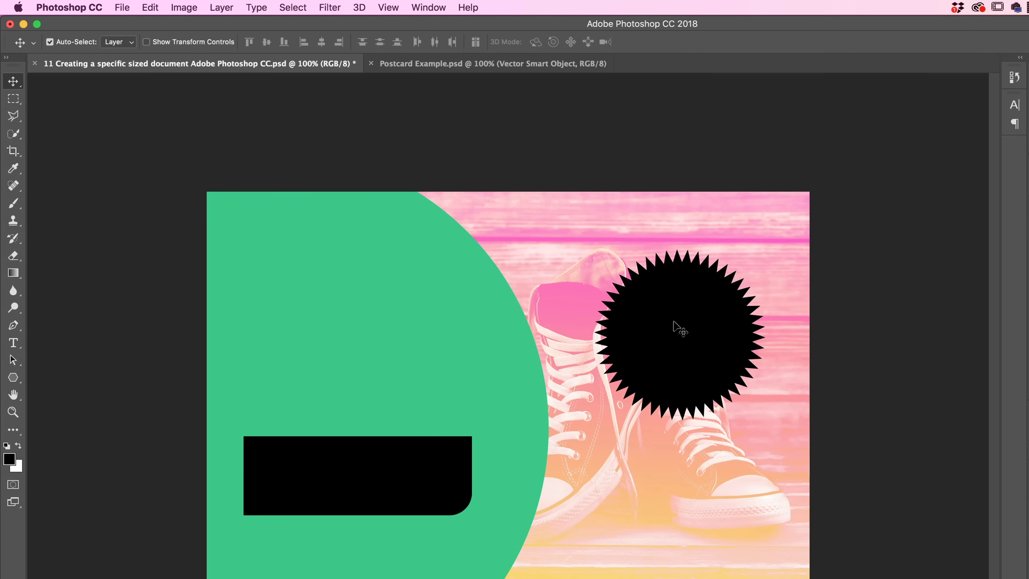
drag(709, 333, 600, 322)
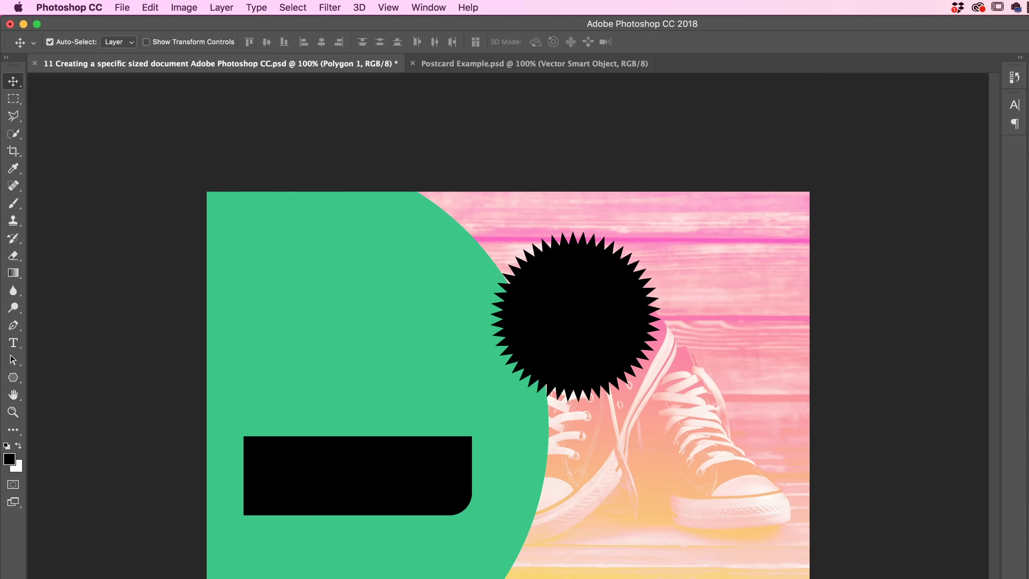
key(Delete)
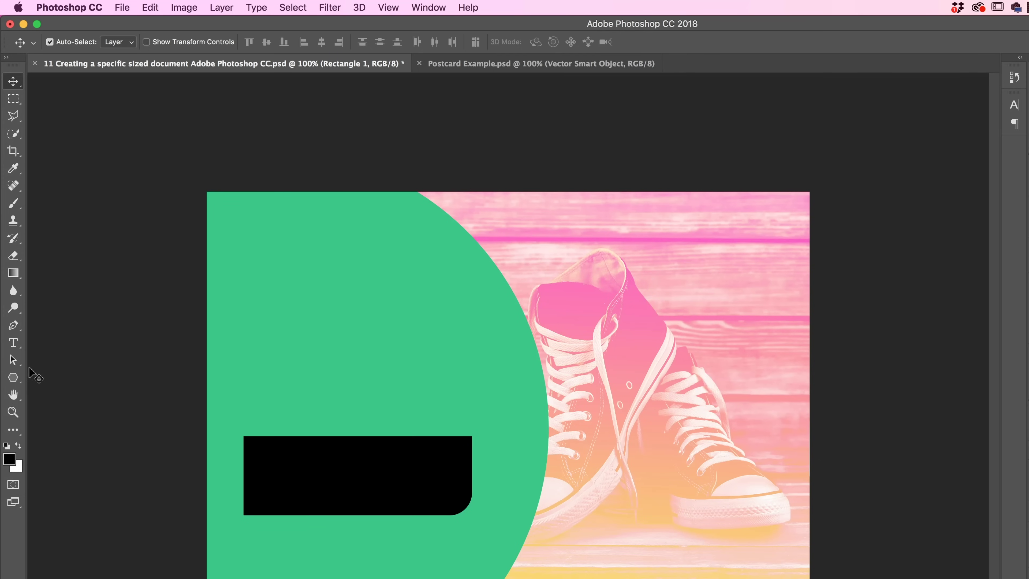
Set the Polygon tool to 5 sides with the star's sides indented by 50%.
click(13, 377)
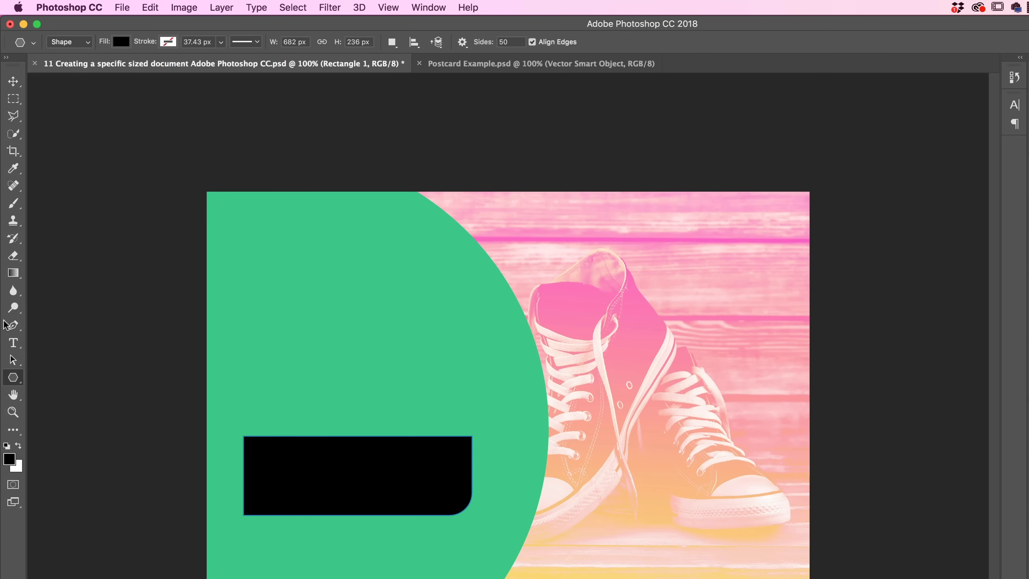
click(485, 39)
text(5)
click(462, 42)
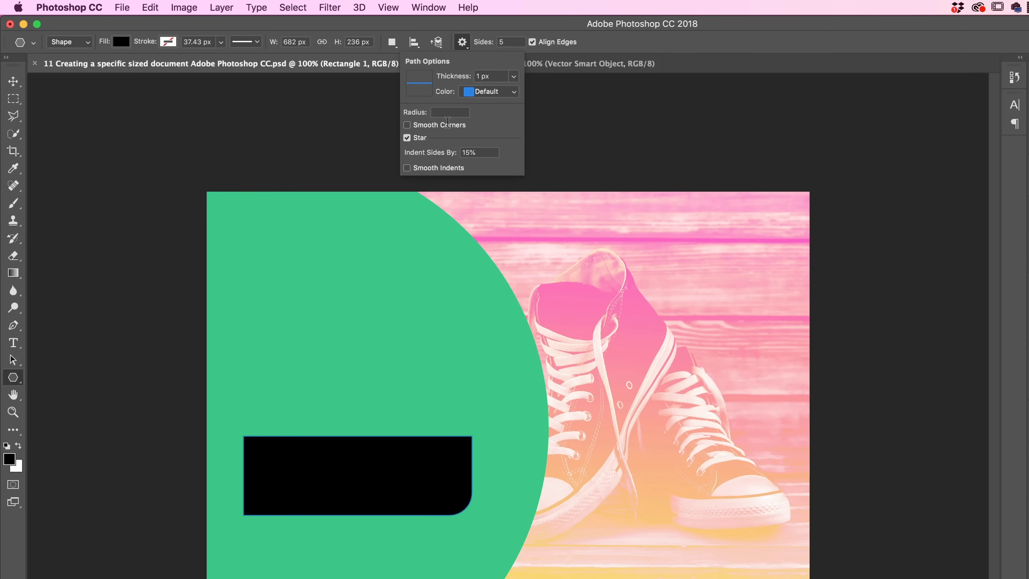
click(478, 152)
text(50)
click(464, 41)
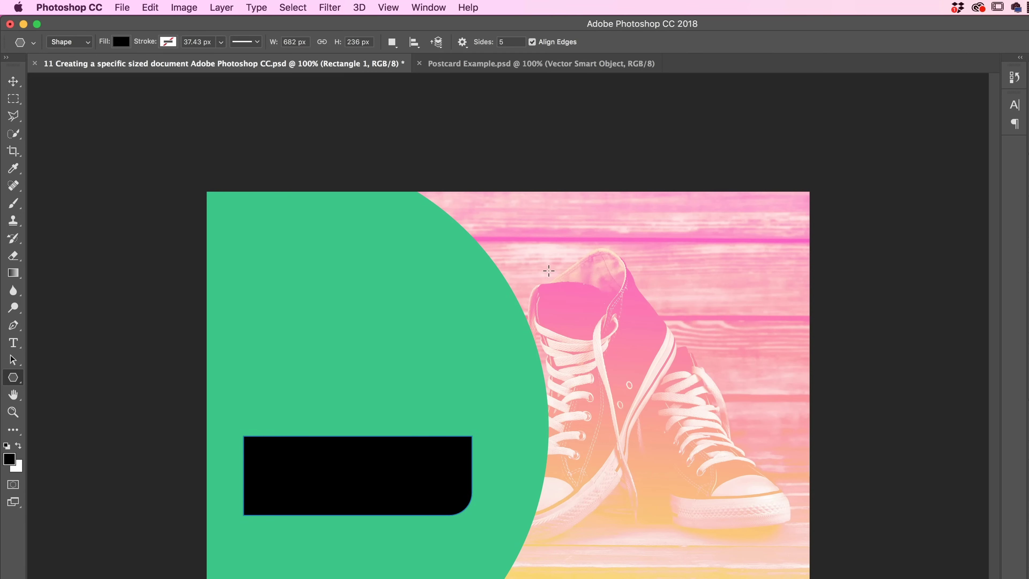
Draw an upright black five-pointed star about 423 x 403 px over the shoes, after undoing a smaller tilted attempt.
drag(654, 287, 680, 242)
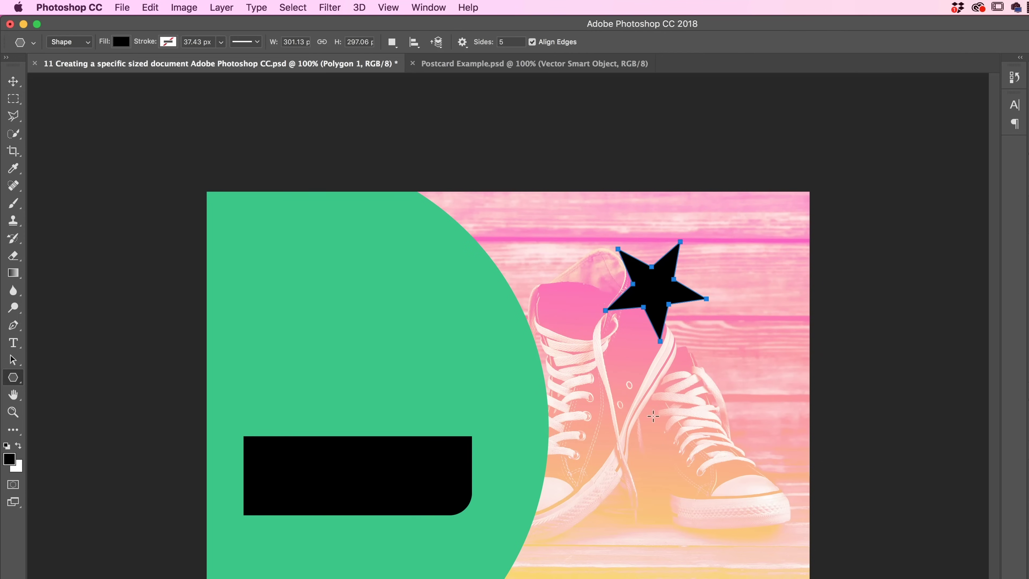
key(super+z)
drag(640, 303, 612, 228)
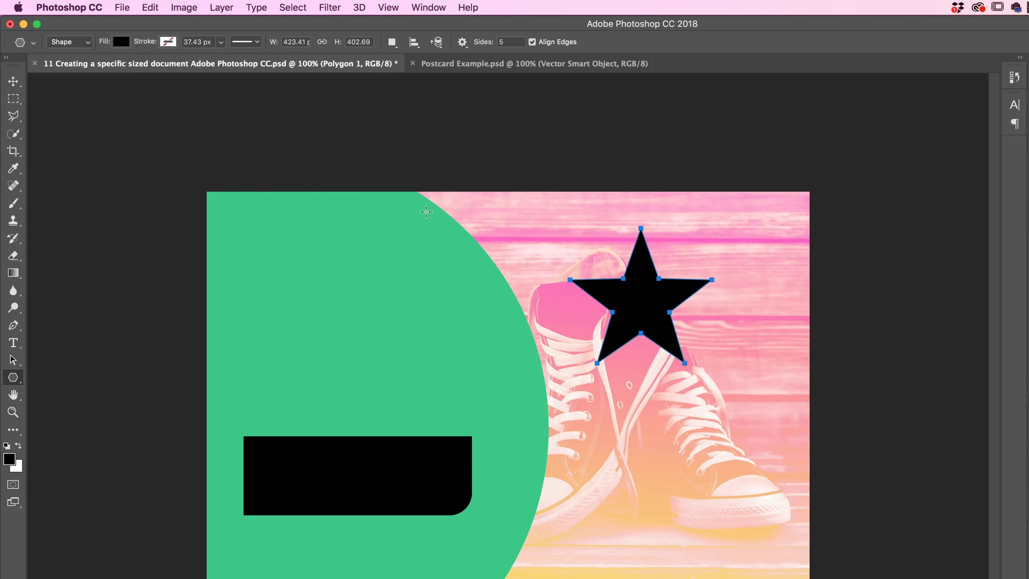
Fill the star with white and place it in the photo's upper-right area, above the right shoe.
click(121, 41)
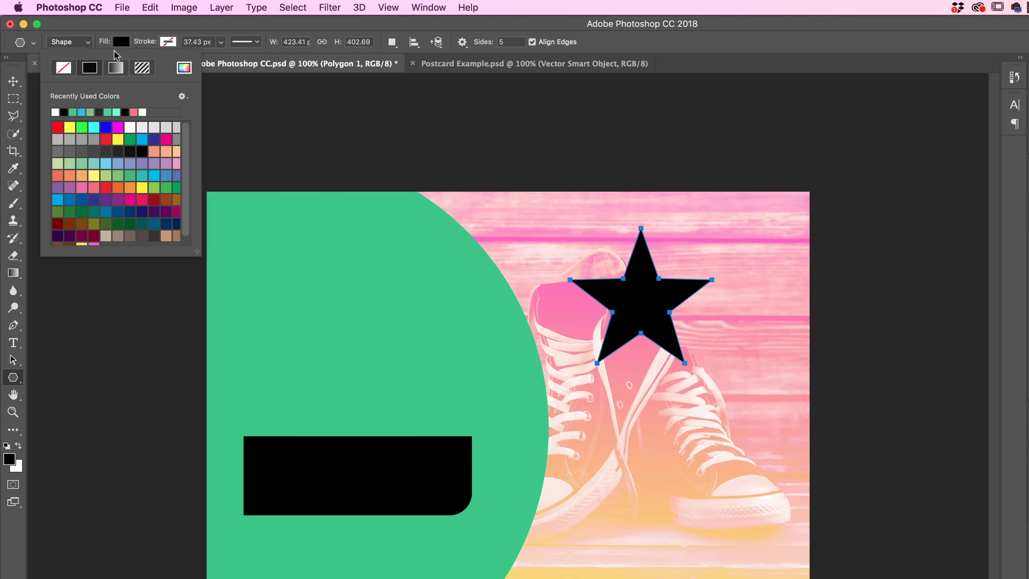
click(56, 111)
key(Return)
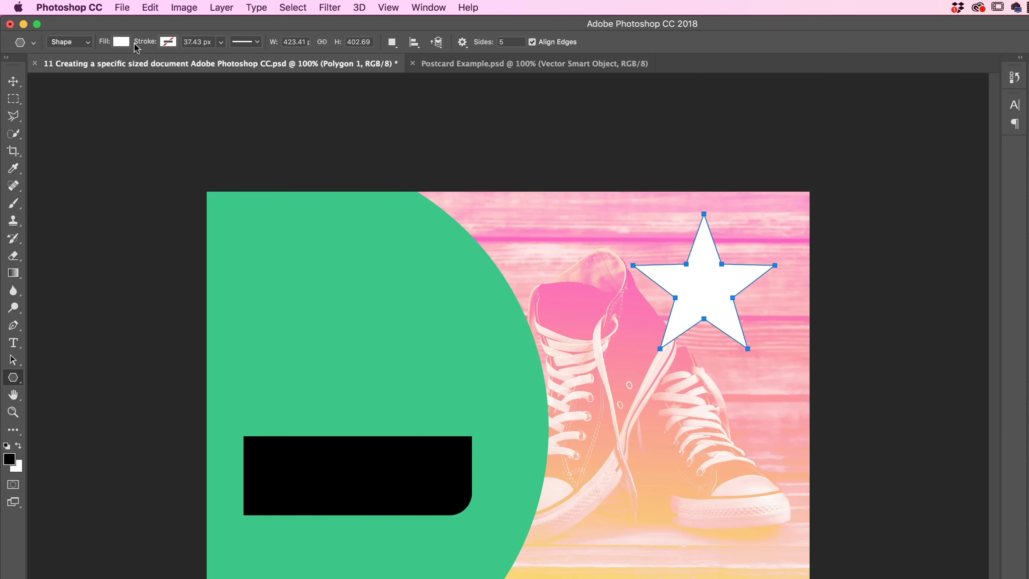
click(13, 82)
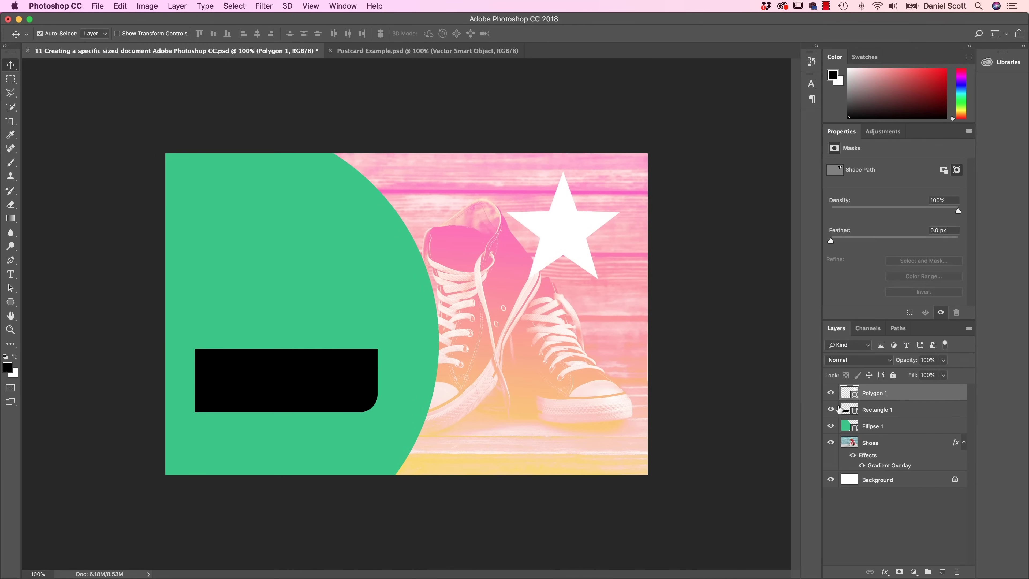
Move the white star slightly to the right in the photo's upper-right area, above the right shoe.
drag(691, 302, 683, 316)
drag(547, 252, 559, 240)
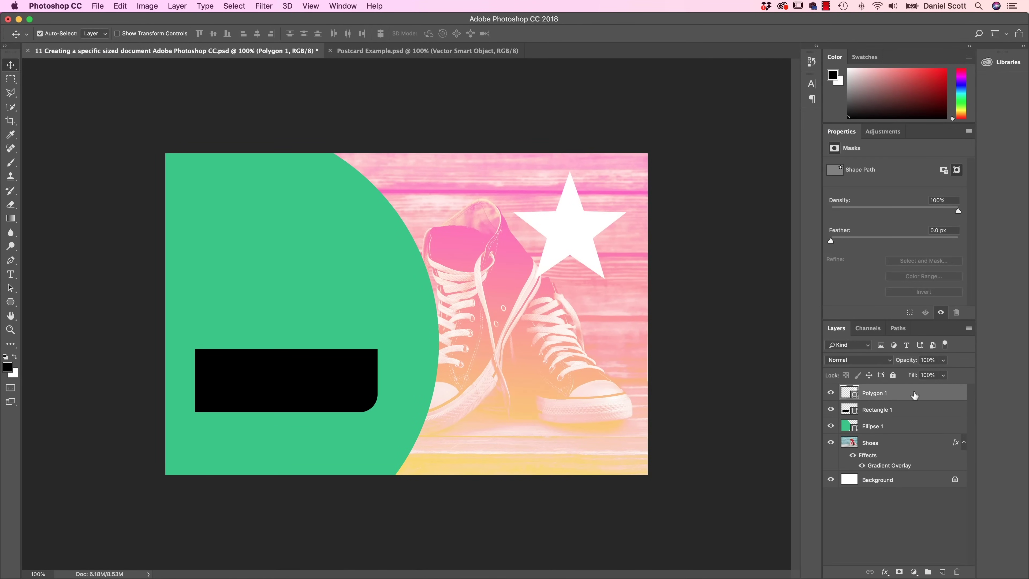
click(10, 303)
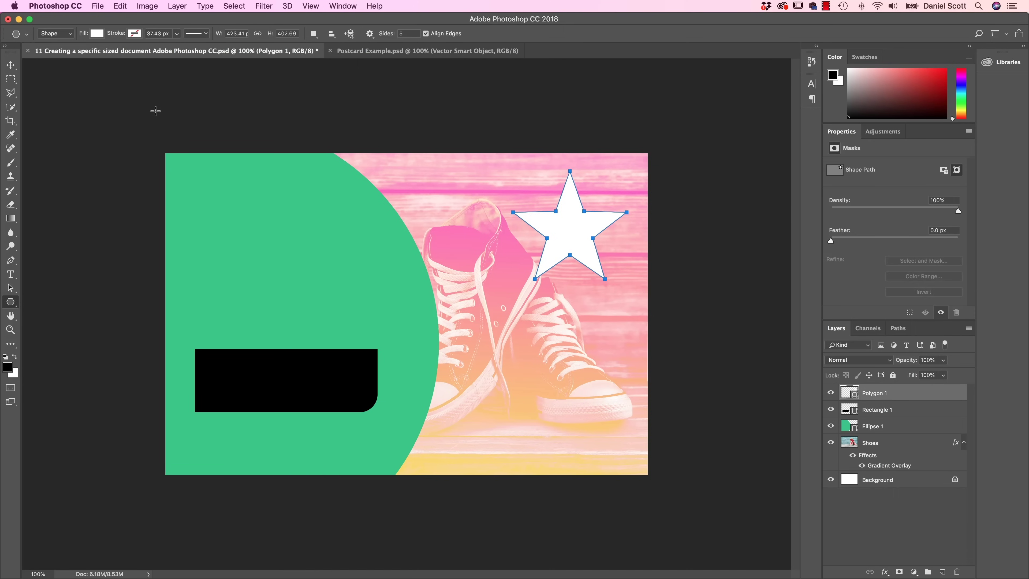
click(11, 66)
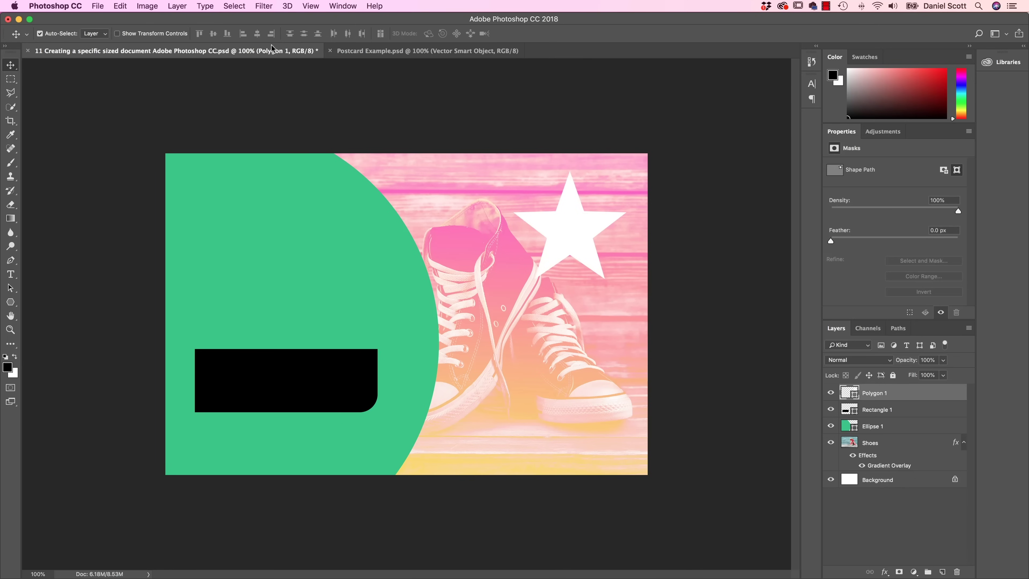
Using the Postcard Example document as reference, scale the white star down proportionally and place it closer to the photo's upper-right corner.
click(409, 50)
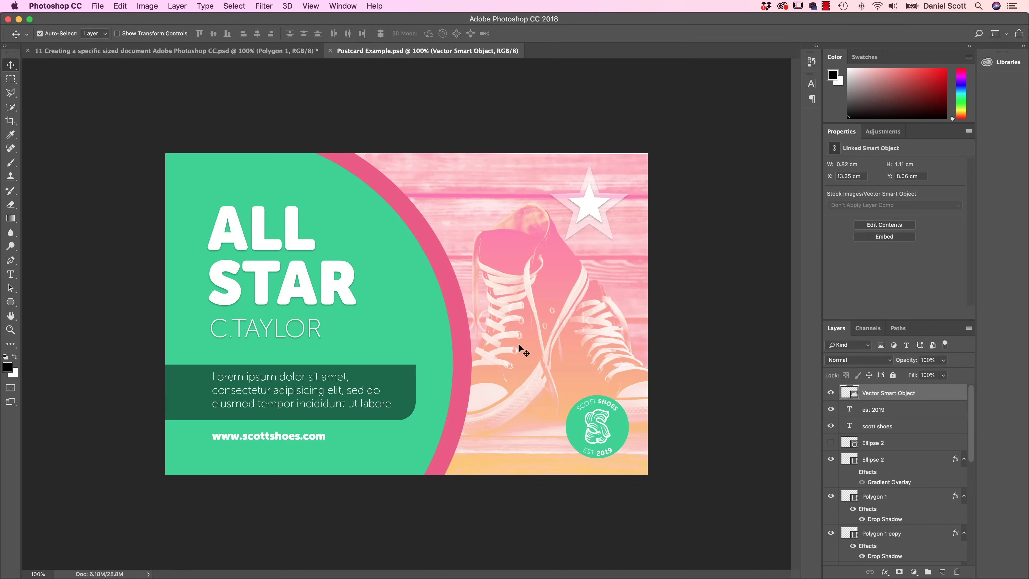
click(174, 51)
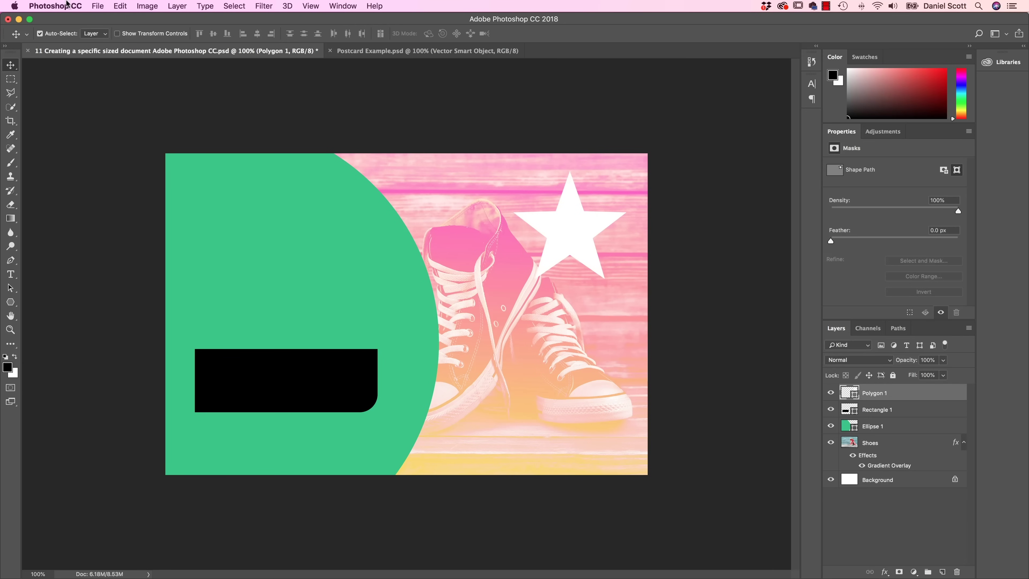
click(128, 8)
mouse_move(193, 244)
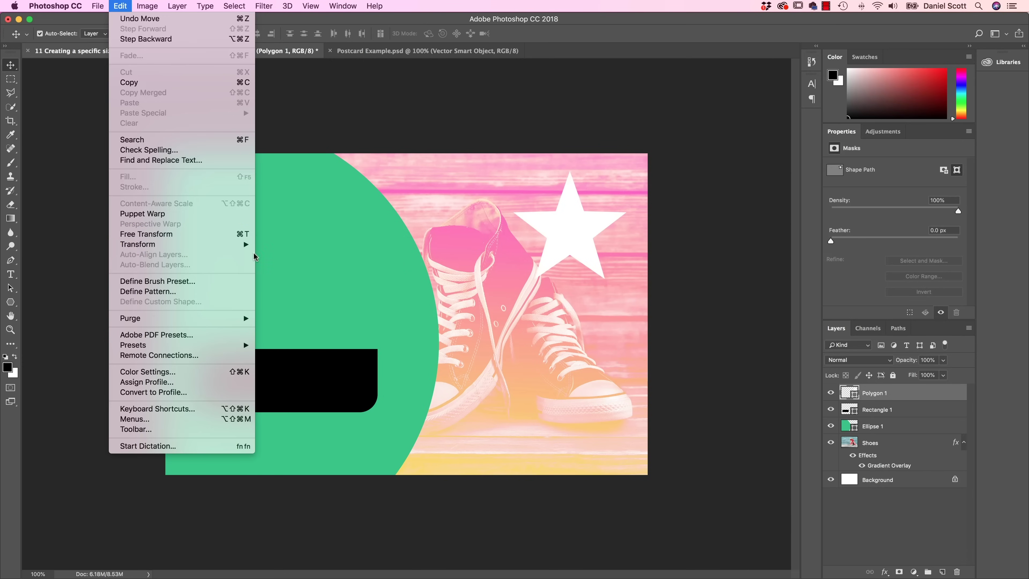
mouse_move(243, 248)
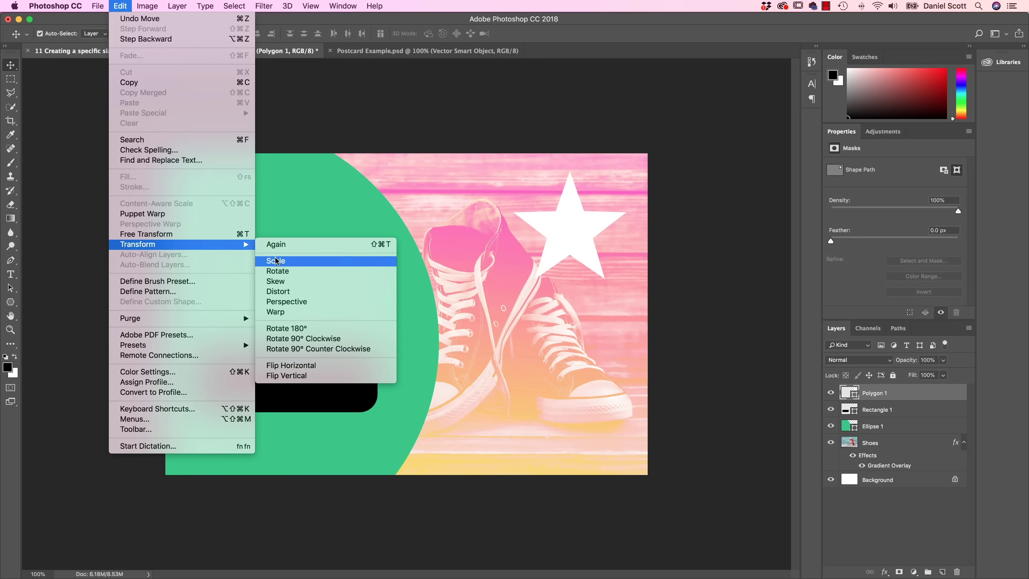
click(120, 5)
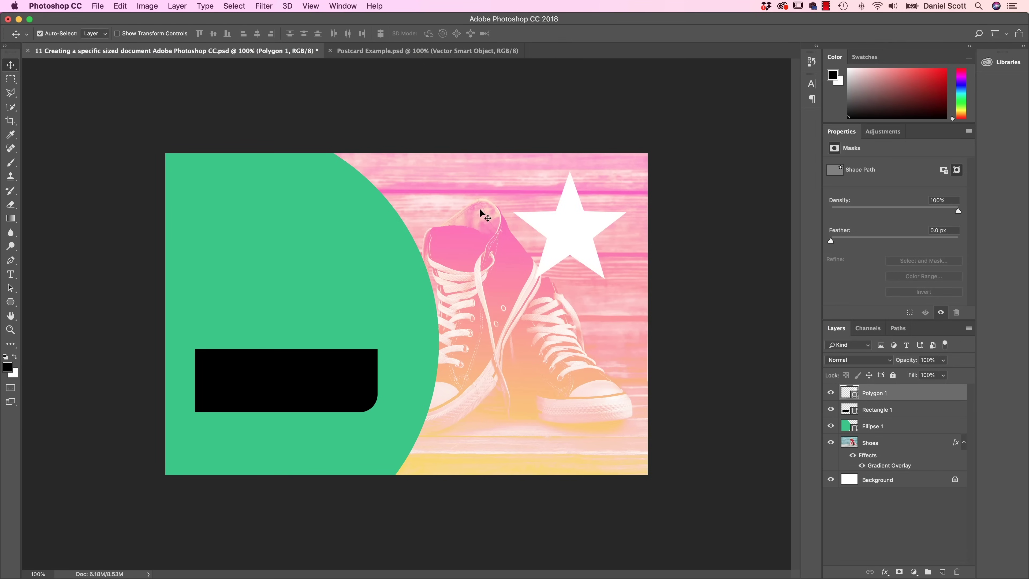
key(super+t)
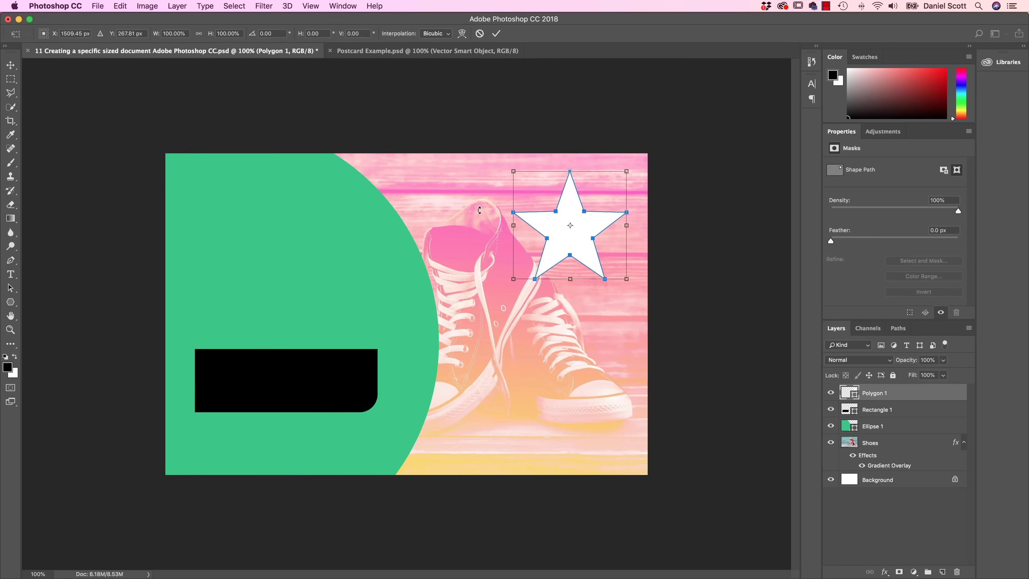
drag(629, 169, 605, 211)
key(Return)
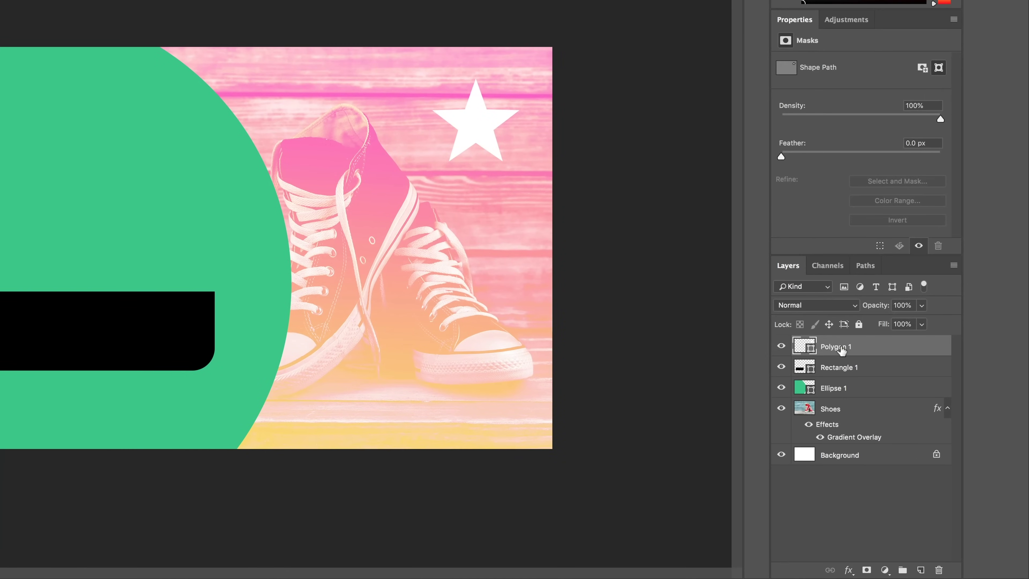
Duplicate the Polygon 1 star layer within the same document and name the copy Polygon 2.
right_click(841, 349)
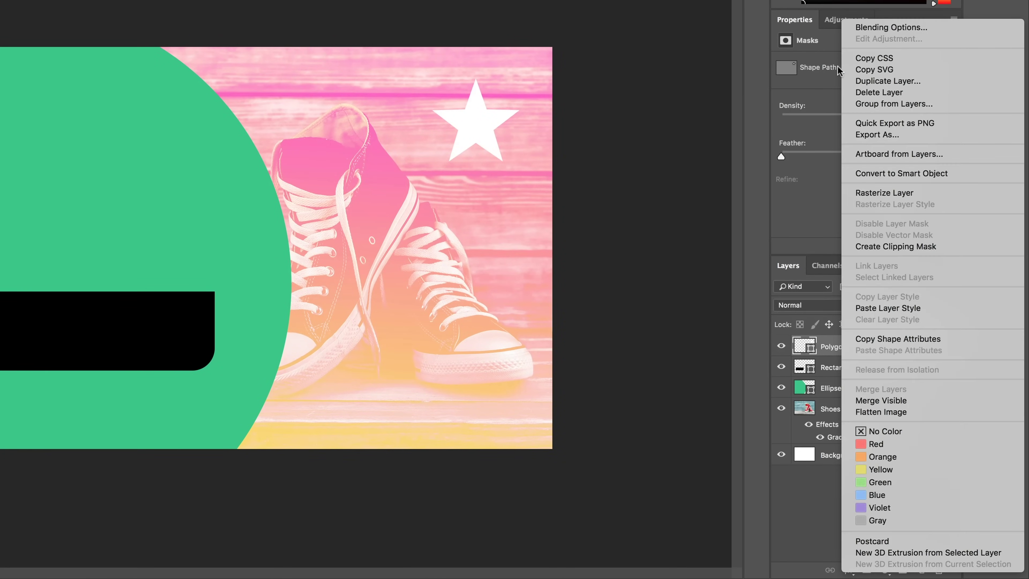
click(886, 81)
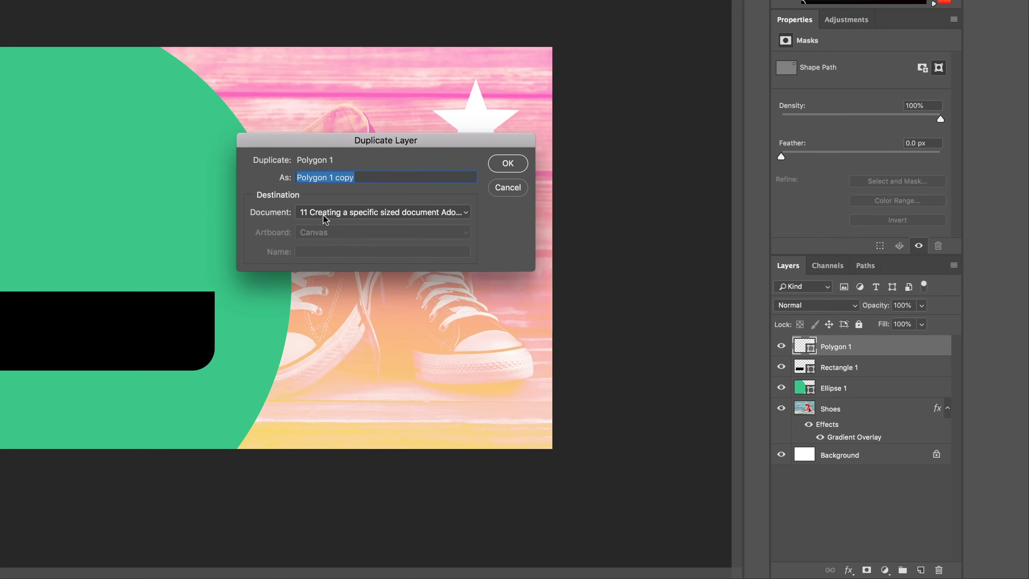
click(362, 178)
shift+click(328, 179)
text(2)
click(521, 167)
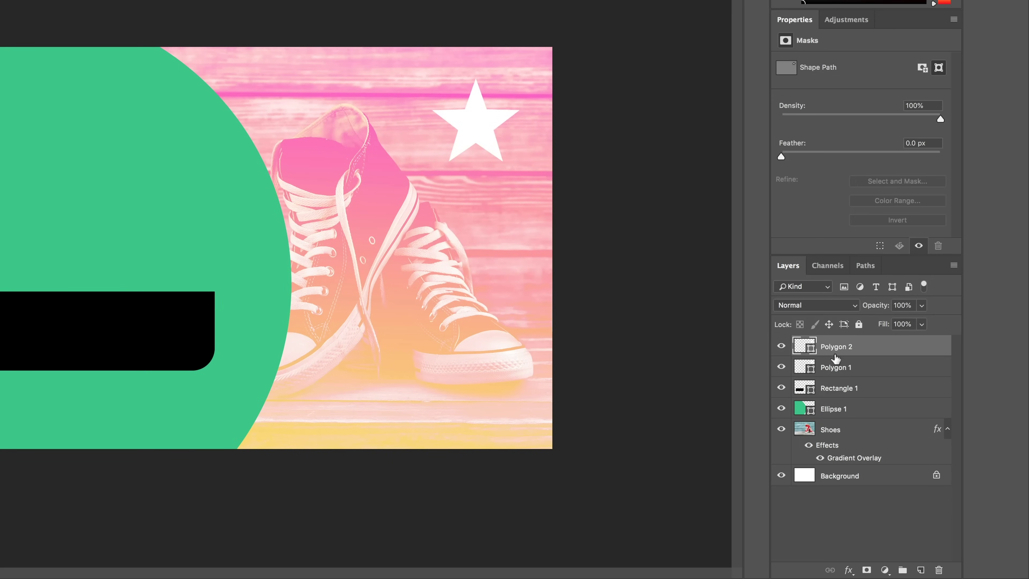
Try to enlarge the Polygon 1 star from its lower-right corner and recentre it behind the Polygon 2 star.
click(838, 369)
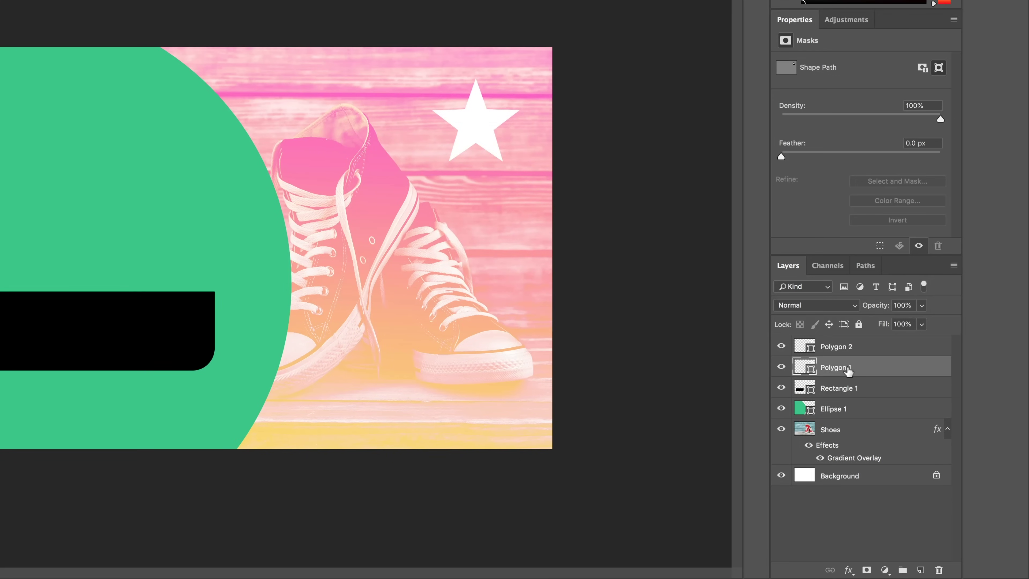
click(829, 347)
click(836, 370)
key(ctrl+t)
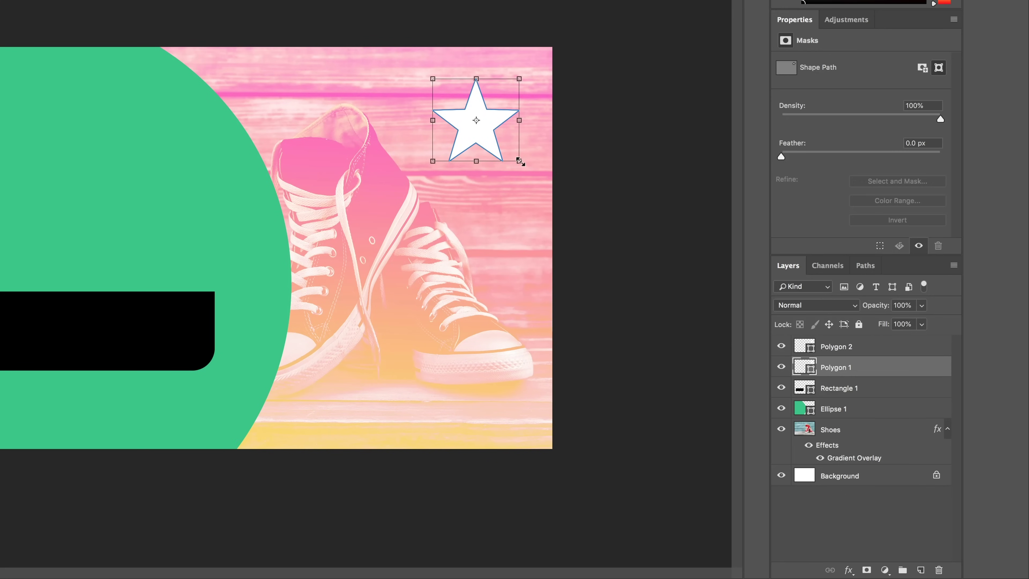
drag(520, 161, 556, 198)
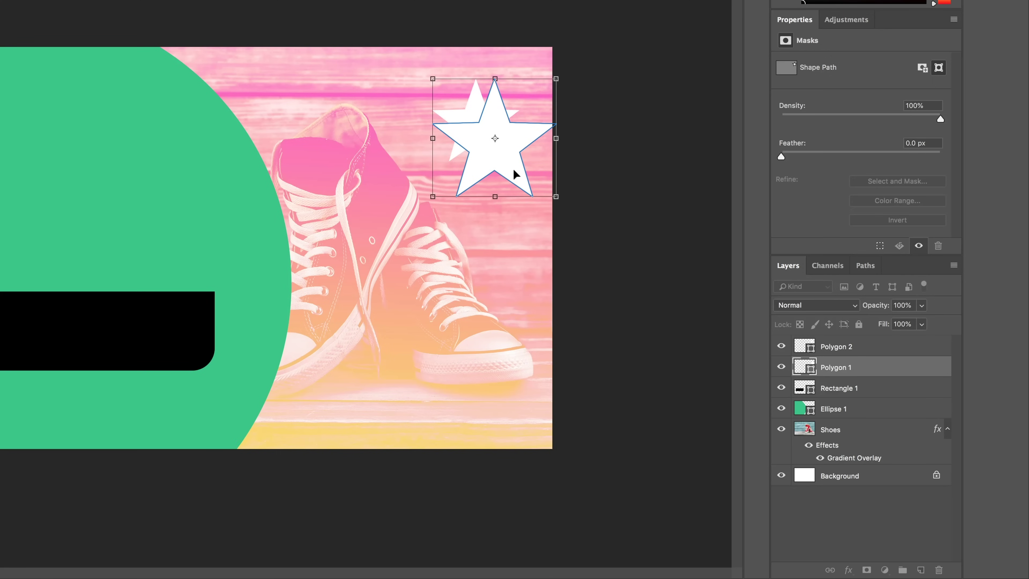
drag(518, 160, 499, 142)
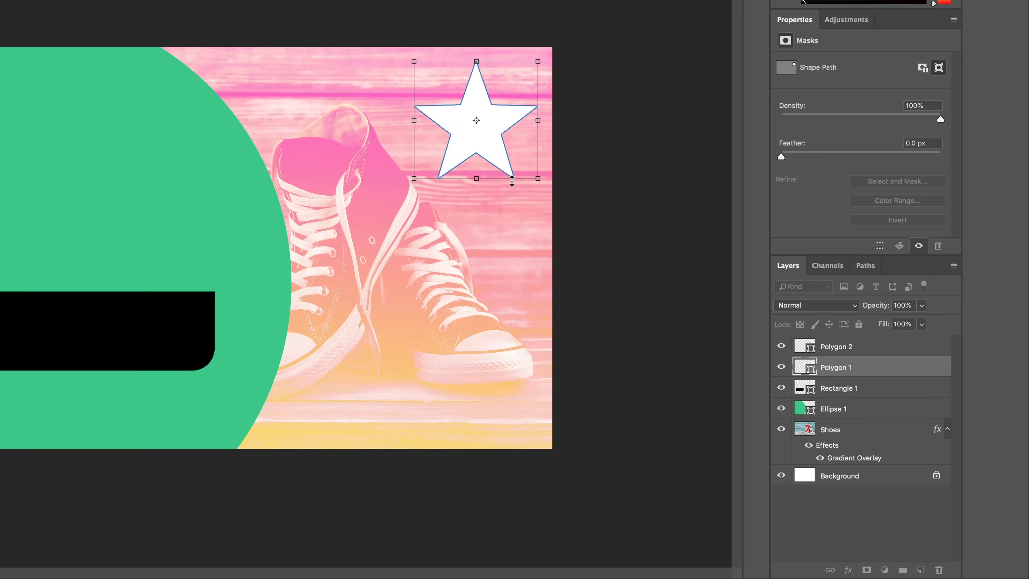
key(Escape)
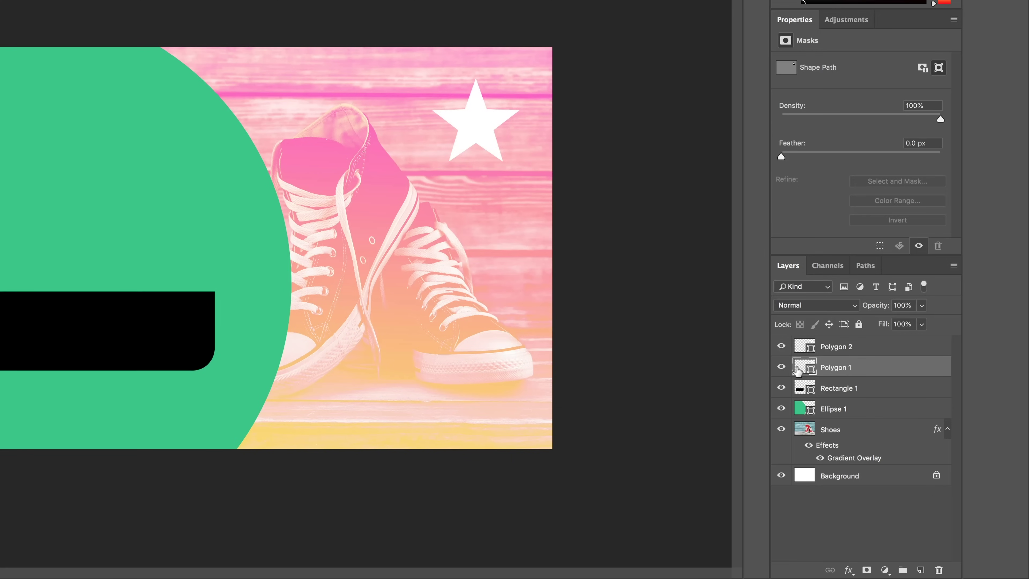
Enlarge the Polygon 1 star proportionally about its centre, slightly beyond the Polygon 2 star, and lower its opacity to 38%.
key(ctrl+t)
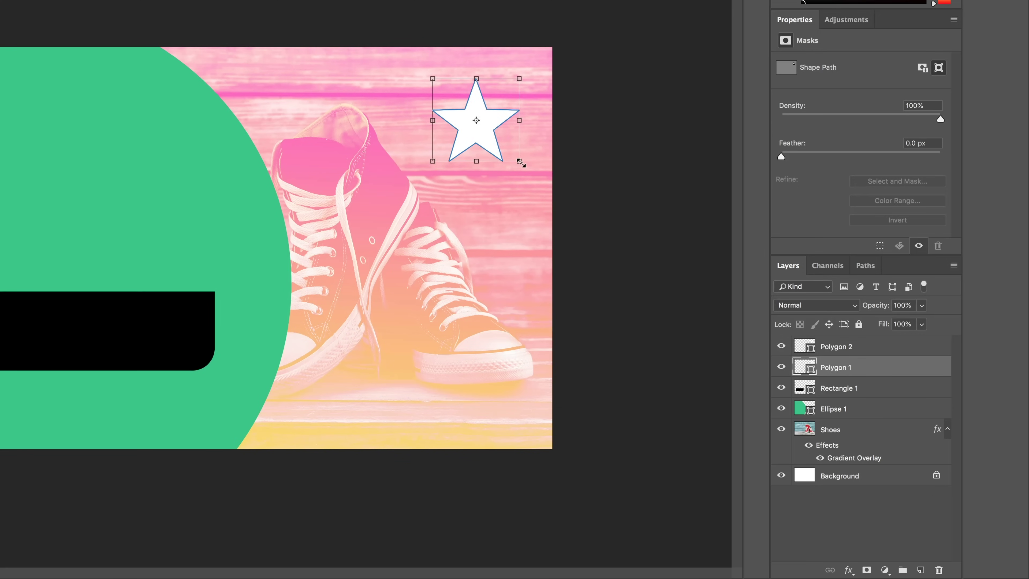
drag(520, 162, 578, 217)
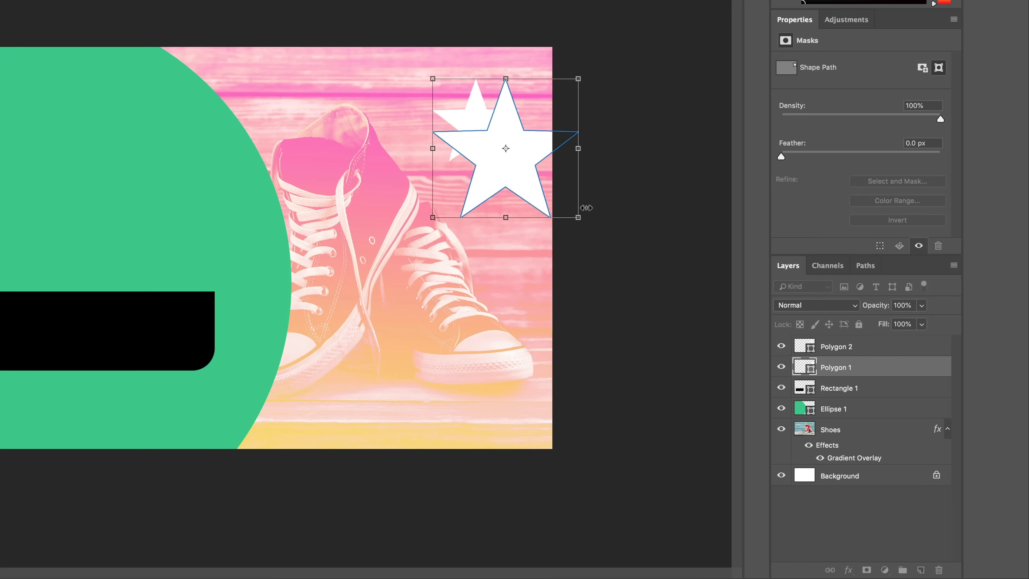
key(ctrl+z)
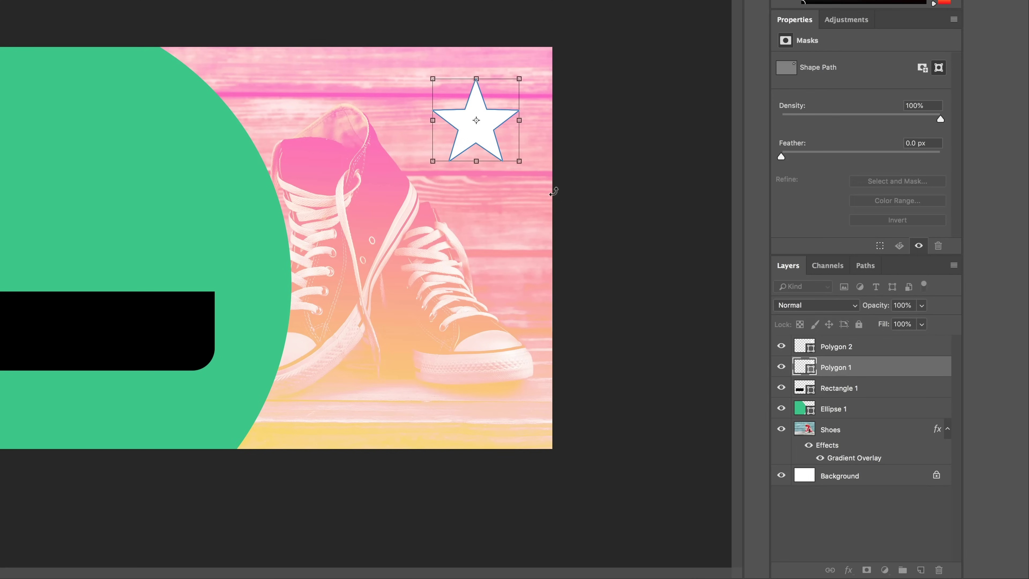
mouse_move(518, 162)
mouse_down()
mouse_move(547, 192)
mouse_move(506, 152)
mouse_move(527, 170)
mouse_up()
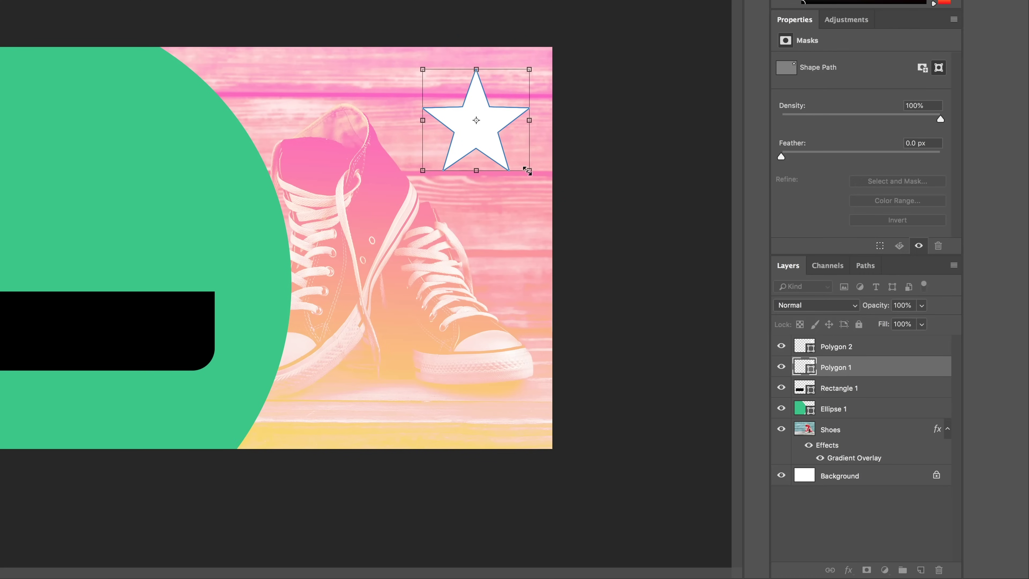
key(Return)
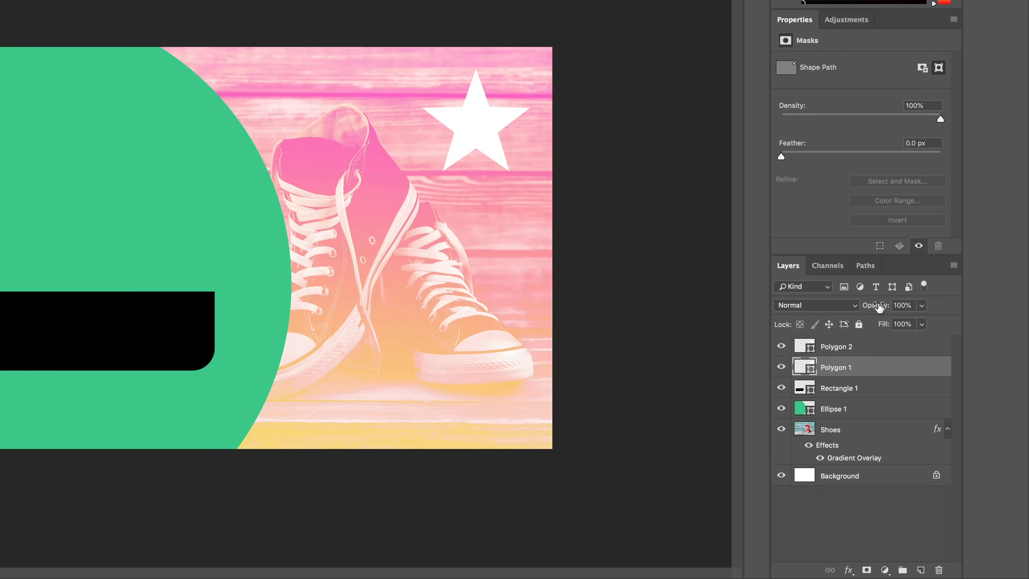
click(921, 310)
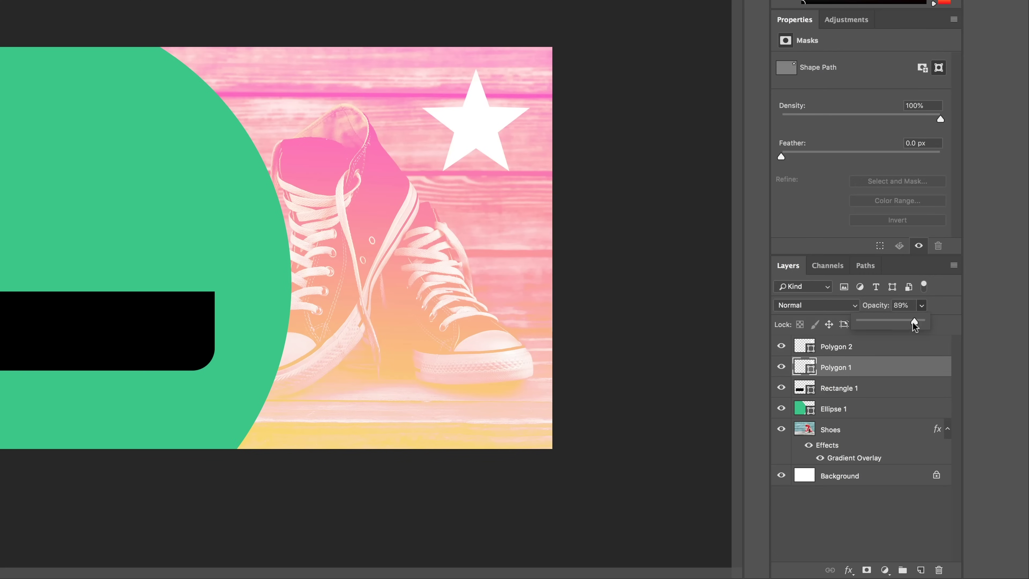
drag(912, 323, 889, 323)
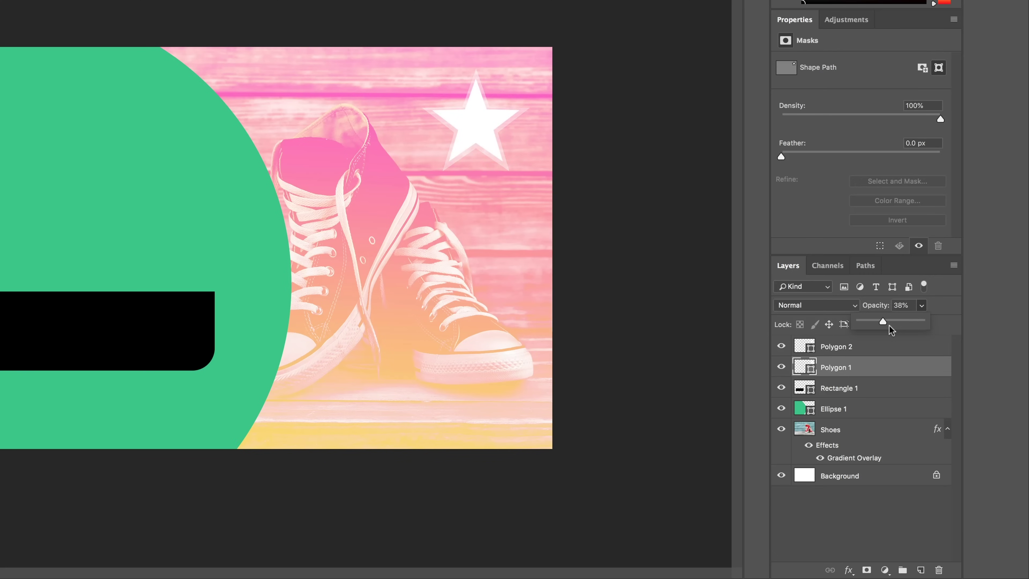
Enlarge the semi-transparent Polygon 1 star about its centre to about 3.35 x 3.18 cm.
click(835, 371)
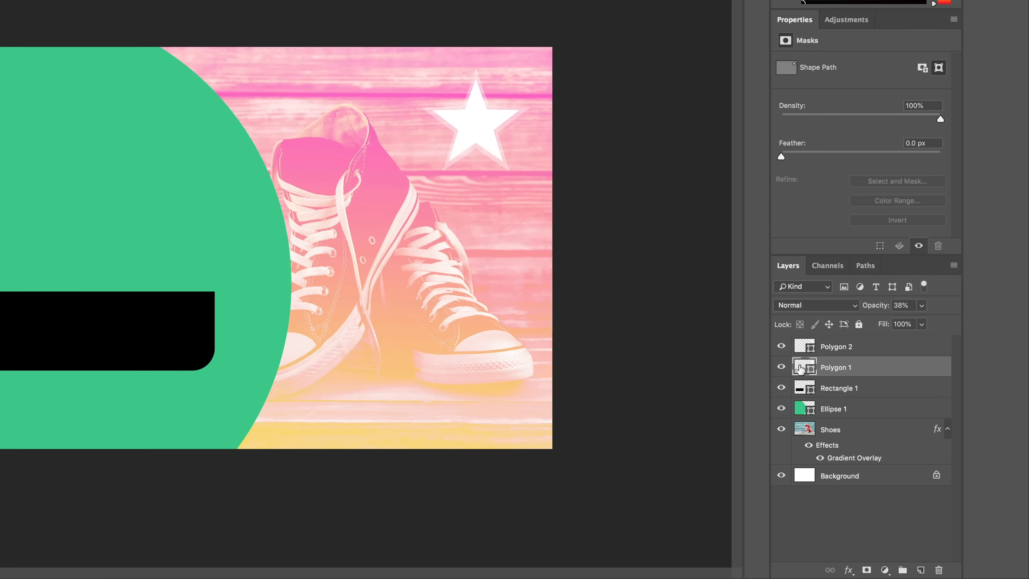
key(ctrl+t)
drag(534, 67, 546, 55)
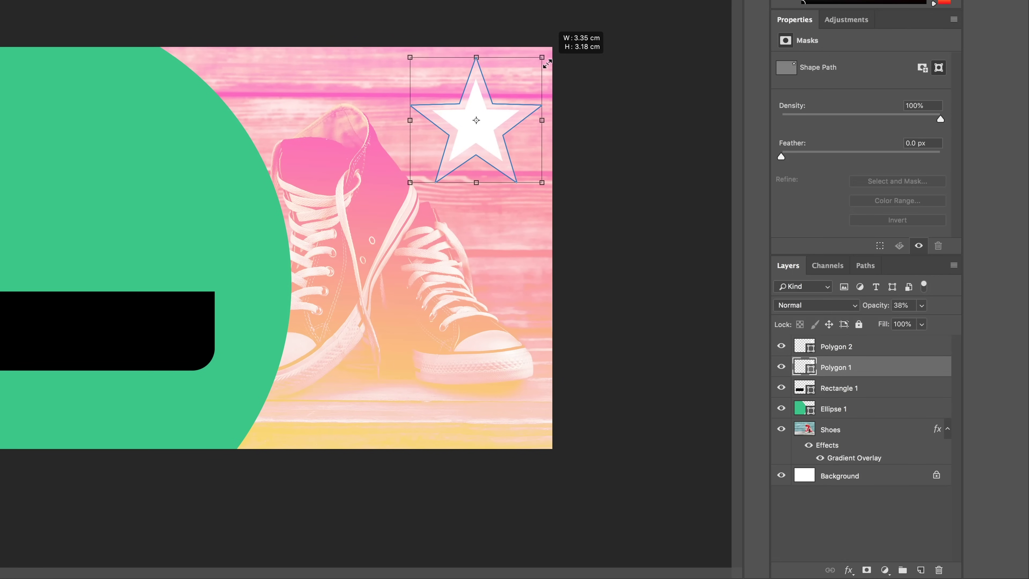
key(Return)
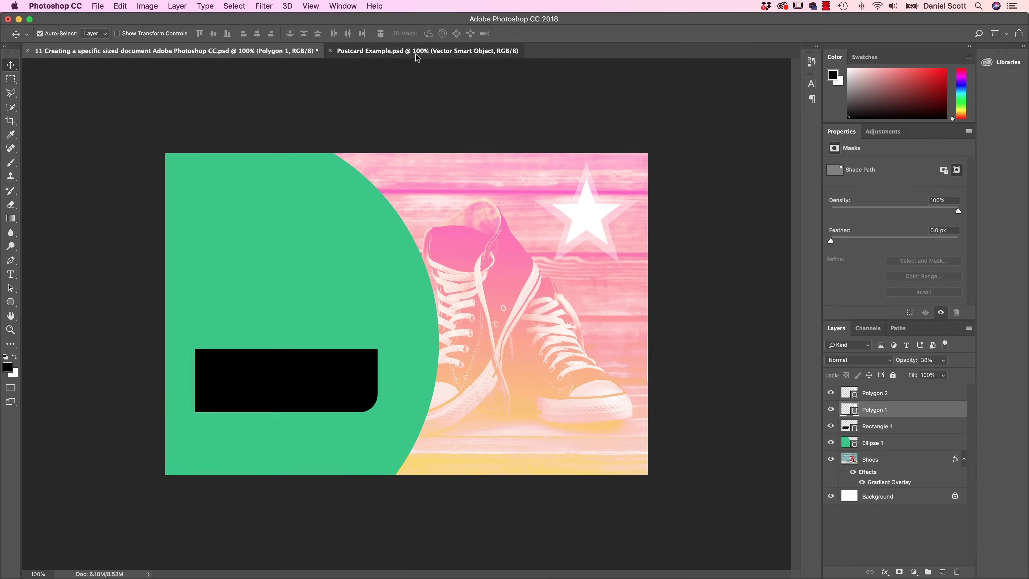
Compare the stars with the Postcard Example document, and scale the inner Polygon 2 star to about 65% around its centre.
click(416, 51)
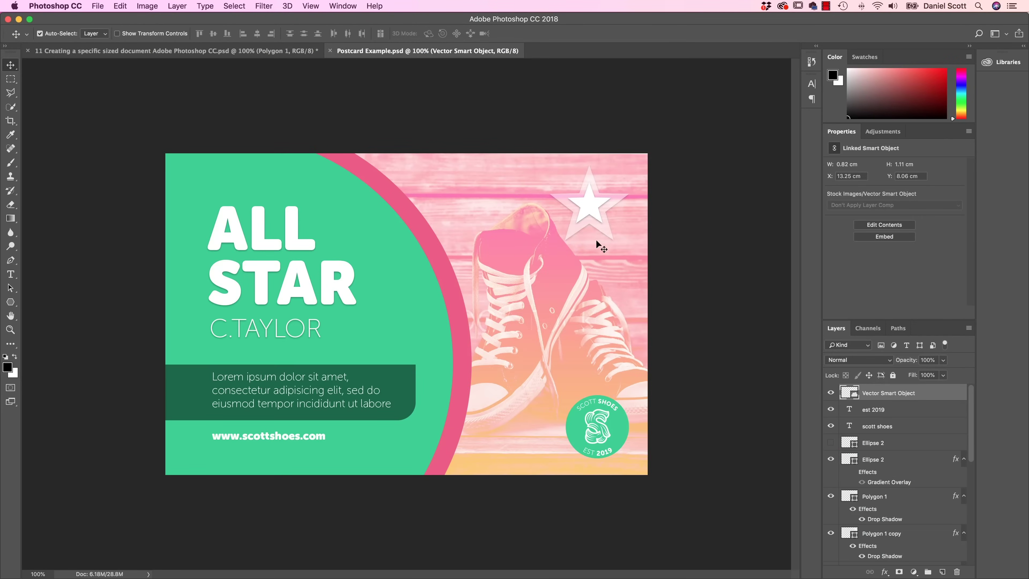
click(210, 50)
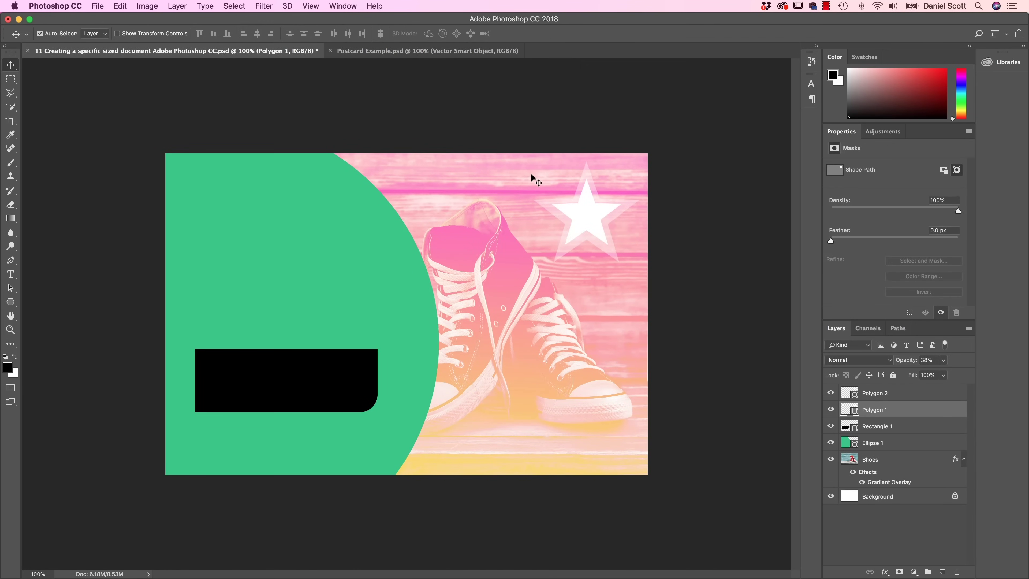
click(908, 394)
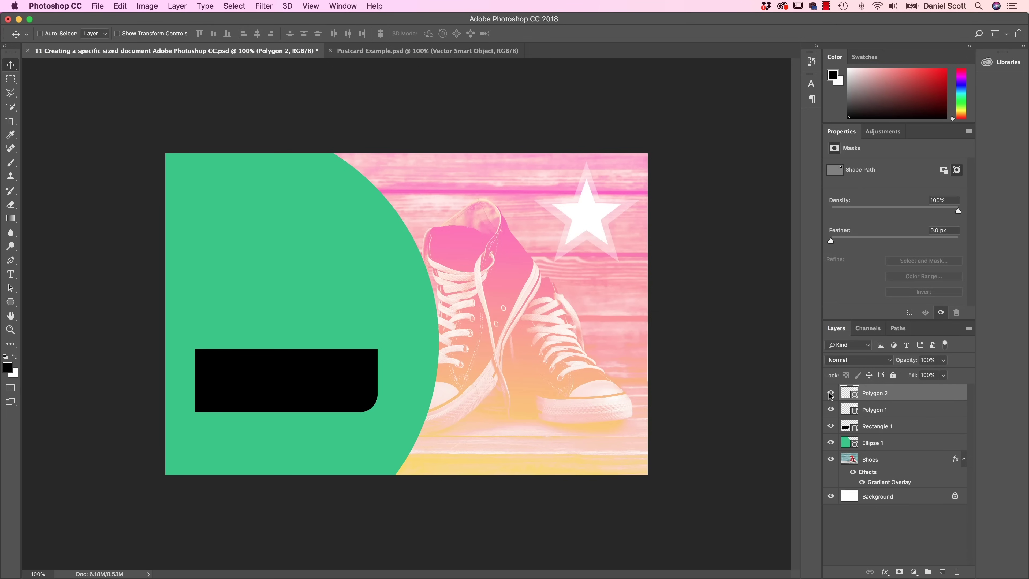
key(ctrl+t)
drag(621, 185, 613, 194)
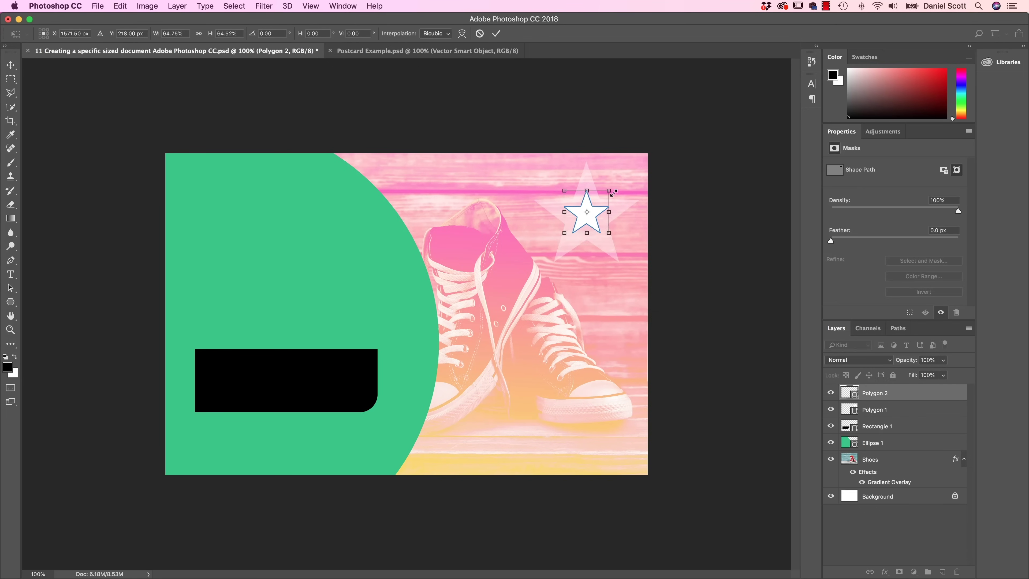
key(Return)
Scale the semi-transparent Polygon 1 star down proportionally about its centre so it closely frames the small white star.
click(897, 409)
key(ctrl+t)
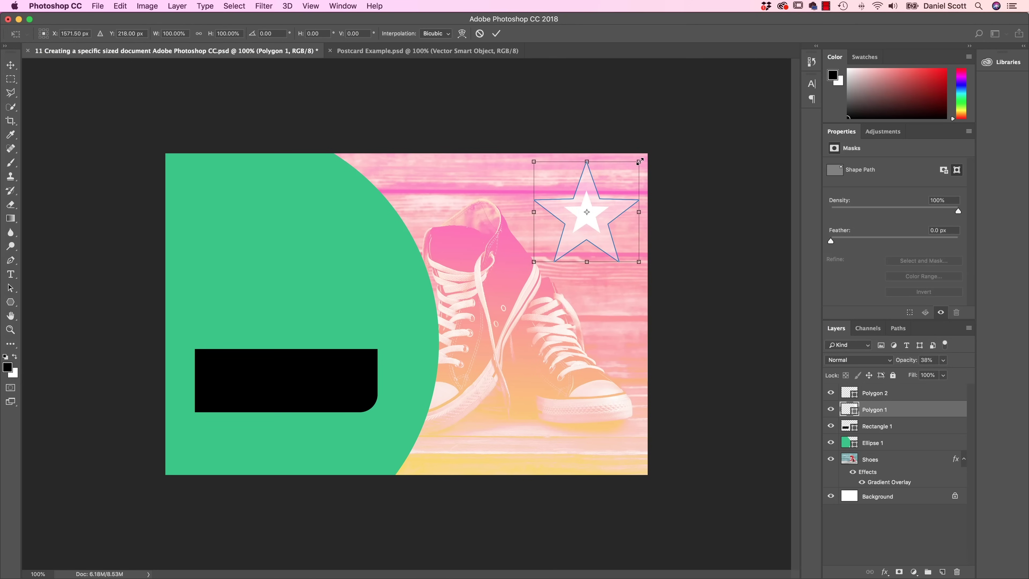
drag(639, 162, 626, 176)
key(Return)
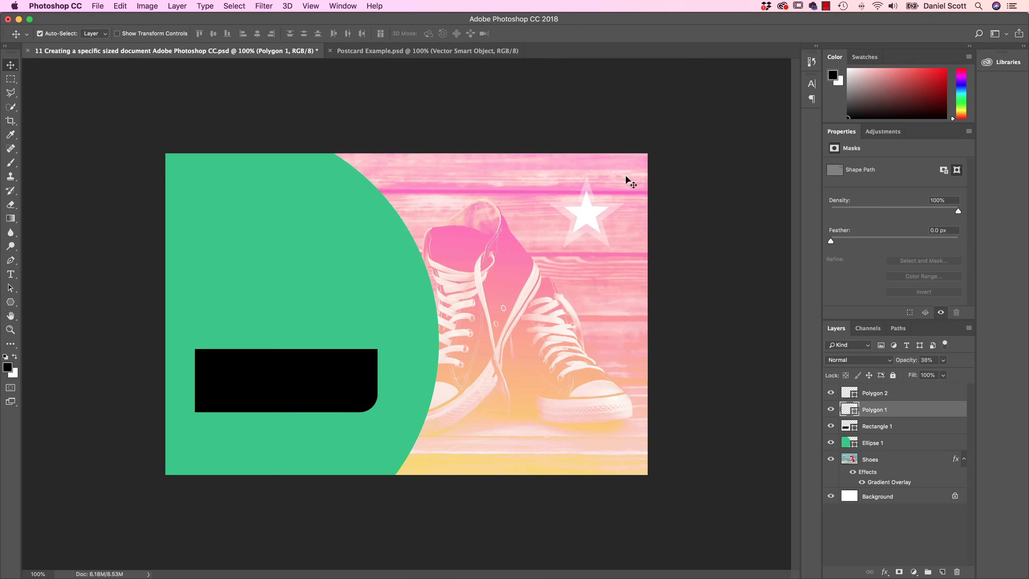
Duplicate the green Ellipse 1 layer and enlarge the copy proportionally about its centre to about 1827 px in diameter.
click(392, 272)
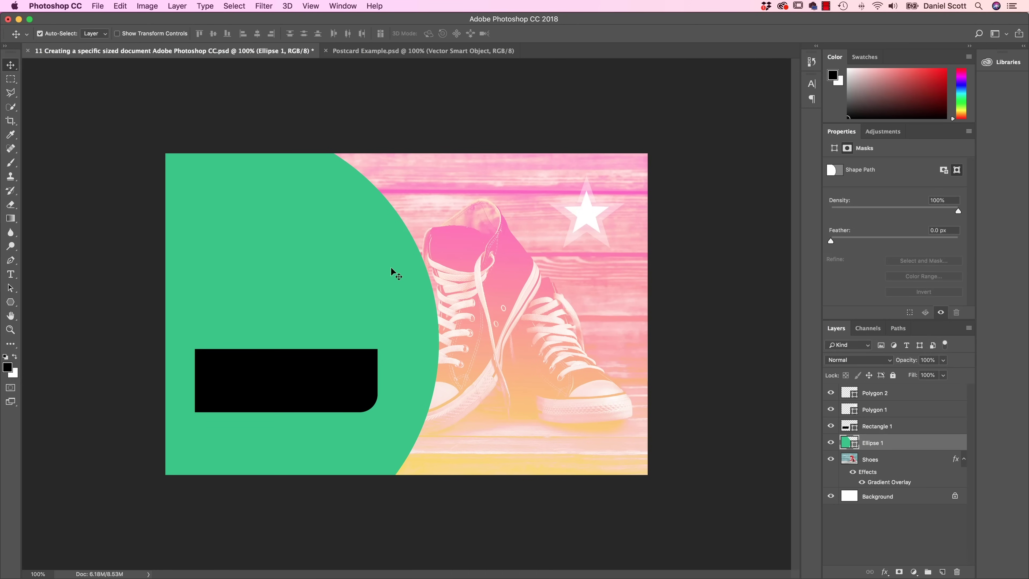
right_click(881, 446)
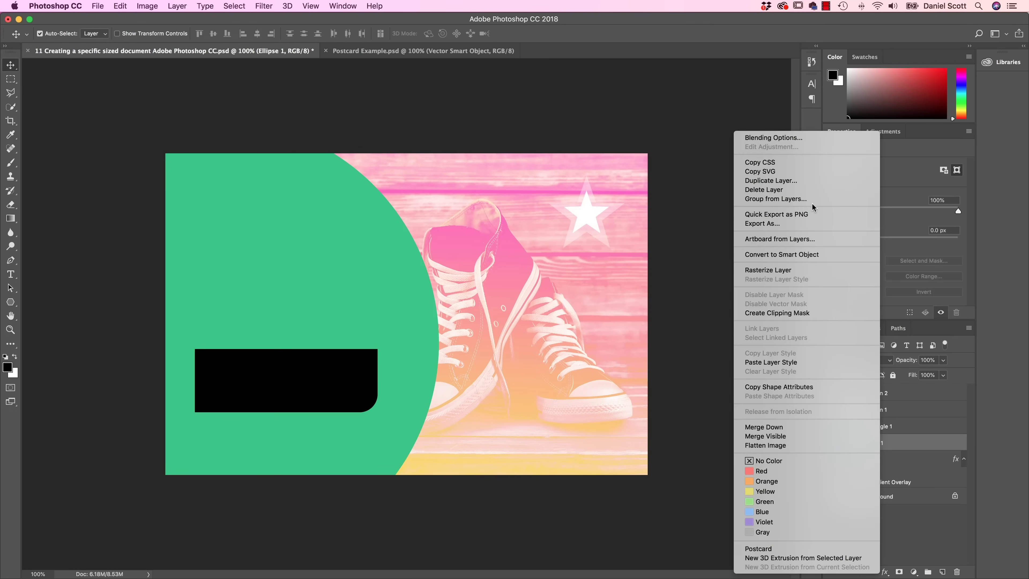
click(812, 186)
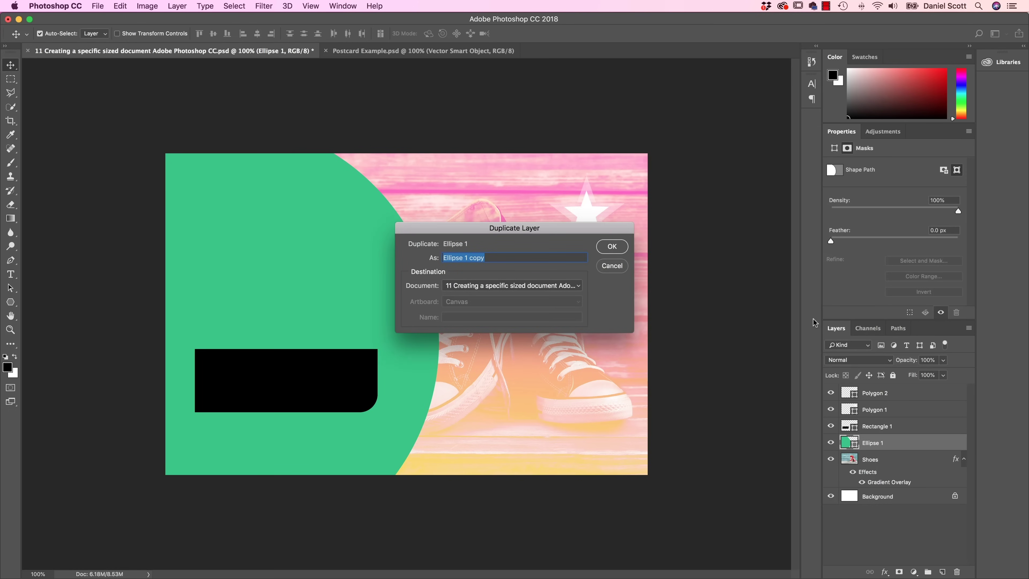
key(Return)
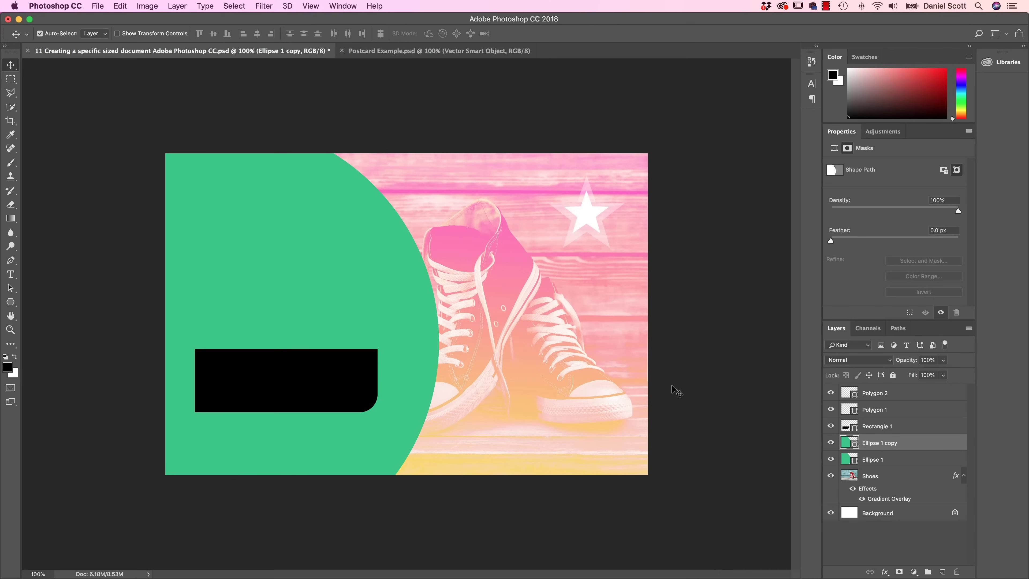
key(super)
key(super+t)
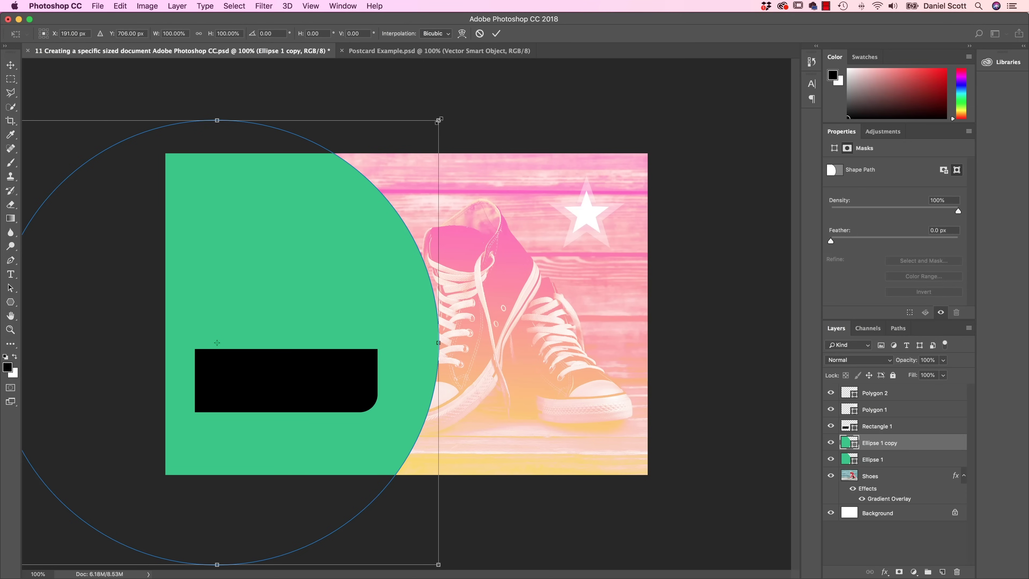
drag(439, 120, 465, 104)
key(Return)
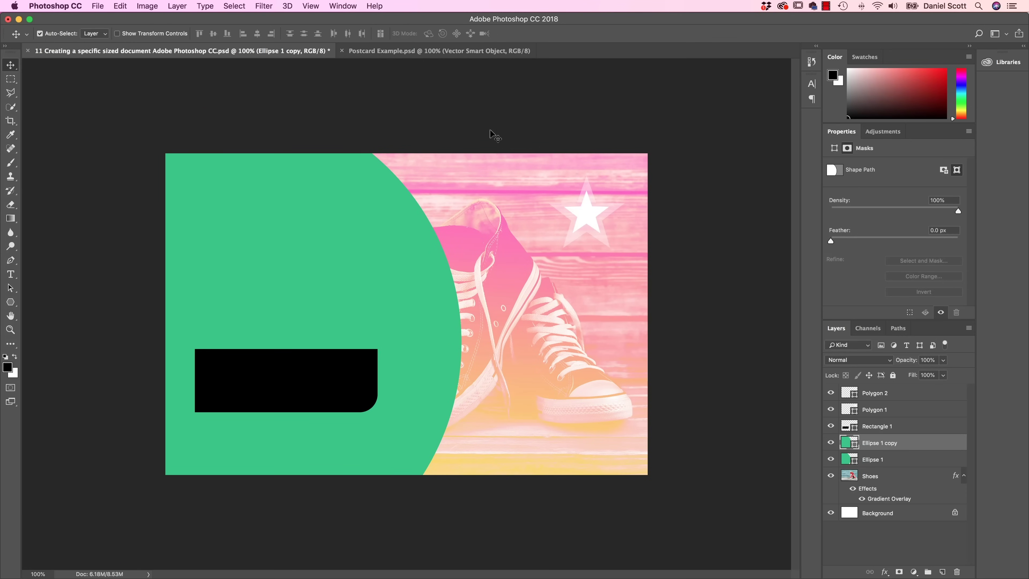
Place the Ellipse 1 copy layer beneath Ellipse 1 and fill it with the recently used salmon pink.
click(831, 444)
click(831, 443)
drag(884, 444, 847, 462)
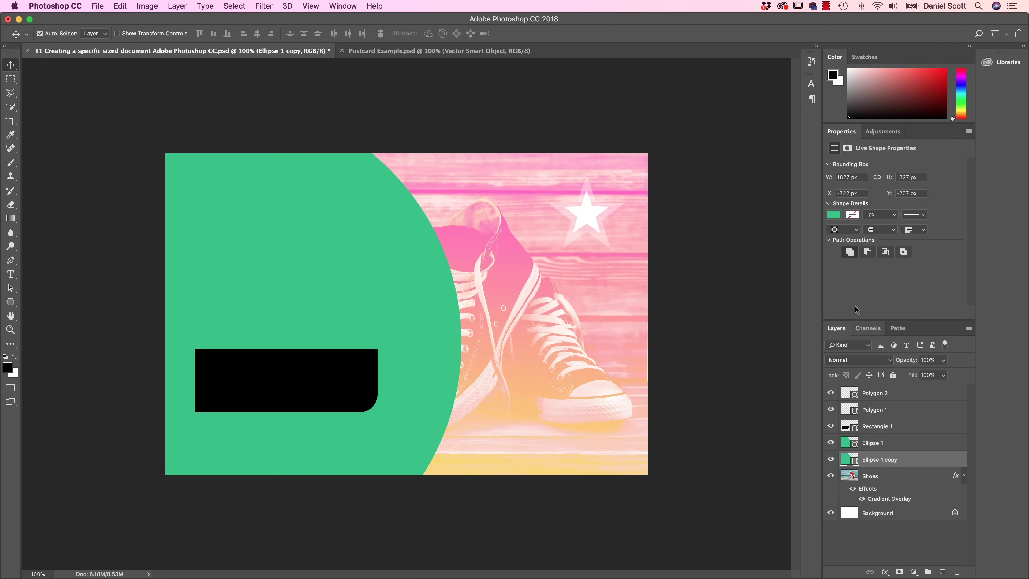
click(835, 216)
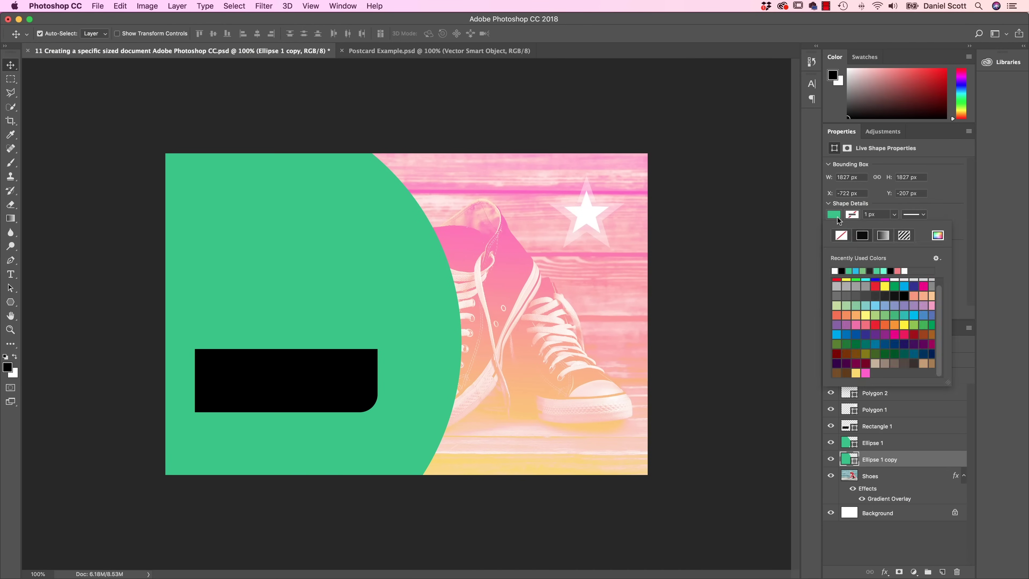
click(898, 271)
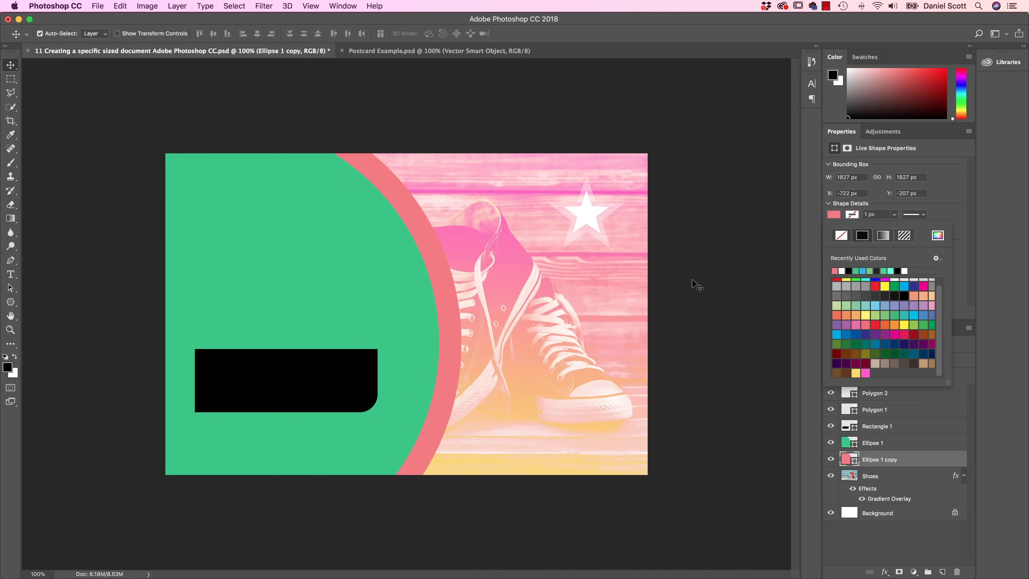
Identify the green circle's layer by toggling its visibility, and slightly lower the opacity of the pink Ellipse 1 copy.
click(871, 444)
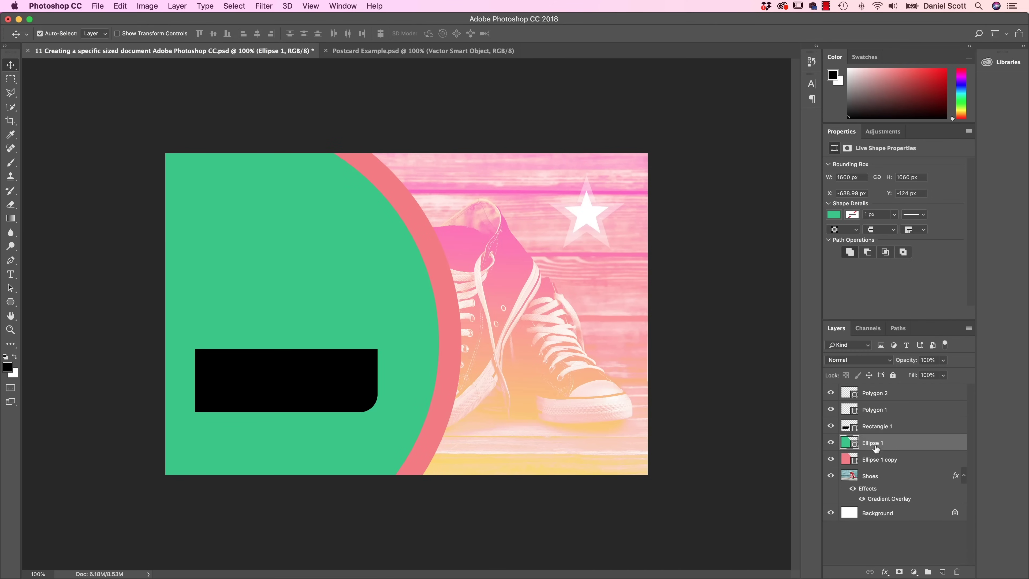
click(831, 443)
click(831, 443)
click(873, 459)
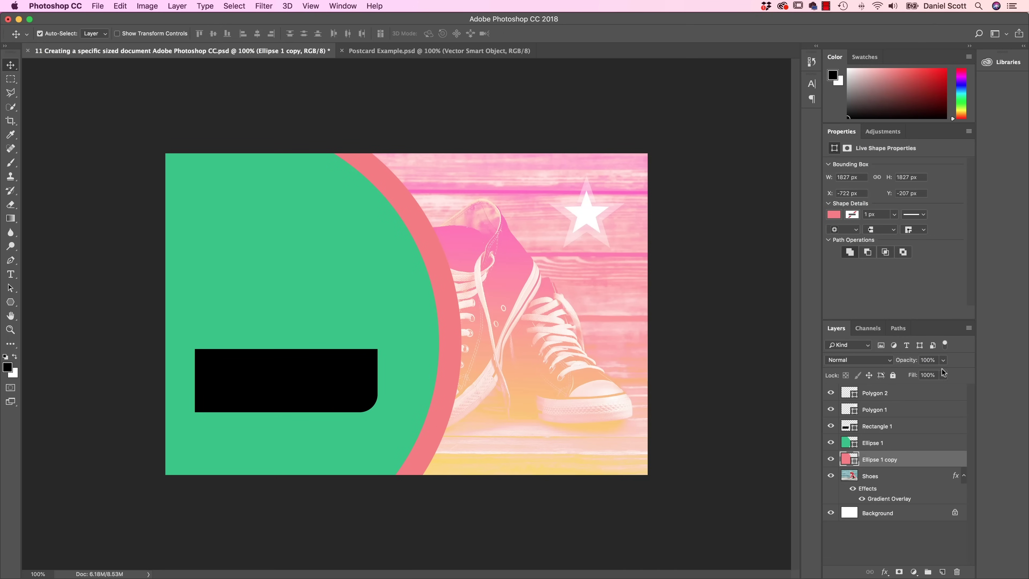
Lower the opacity of the black Rectangle 1 to 55%.
click(251, 367)
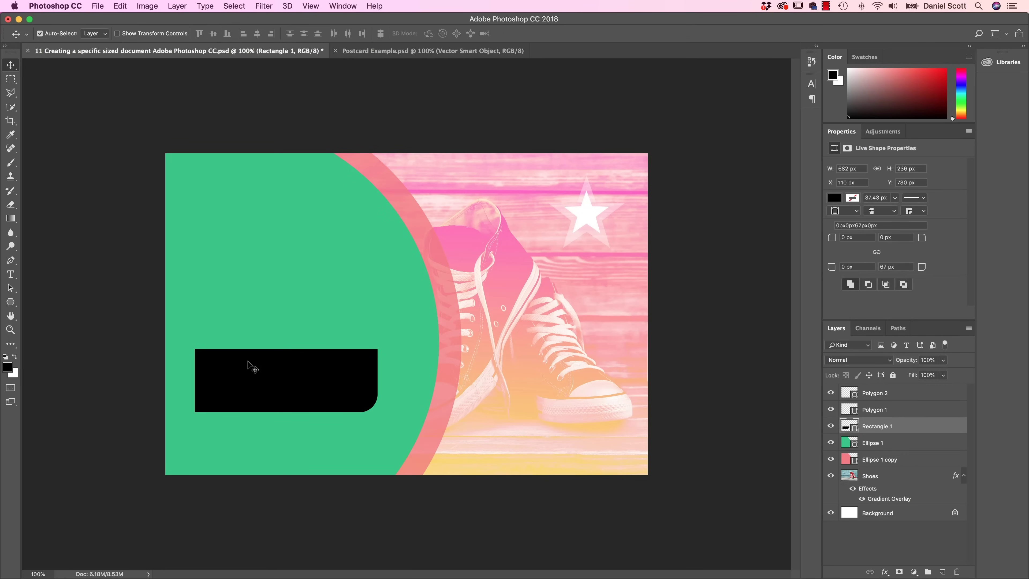
click(943, 360)
drag(946, 373, 918, 374)
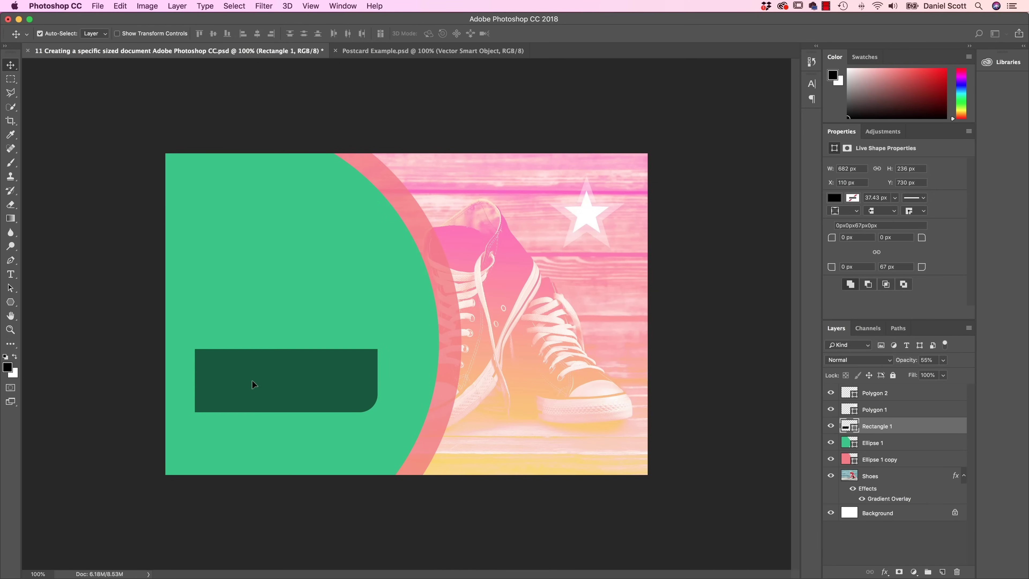
Stretch Rectangle 1 past the canvas's left edge to about 929 px wide and position it at about X -114, Y 734 px.
mouse_move(252, 384)
mouse_down()
mouse_move(462, 382)
mouse_move(353, 316)
mouse_move(217, 392)
mouse_move(257, 392)
mouse_move(254, 373)
mouse_up()
mouse_move(324, 370)
mouse_down()
mouse_move(337, 363)
mouse_move(335, 384)
mouse_move(335, 373)
mouse_up()
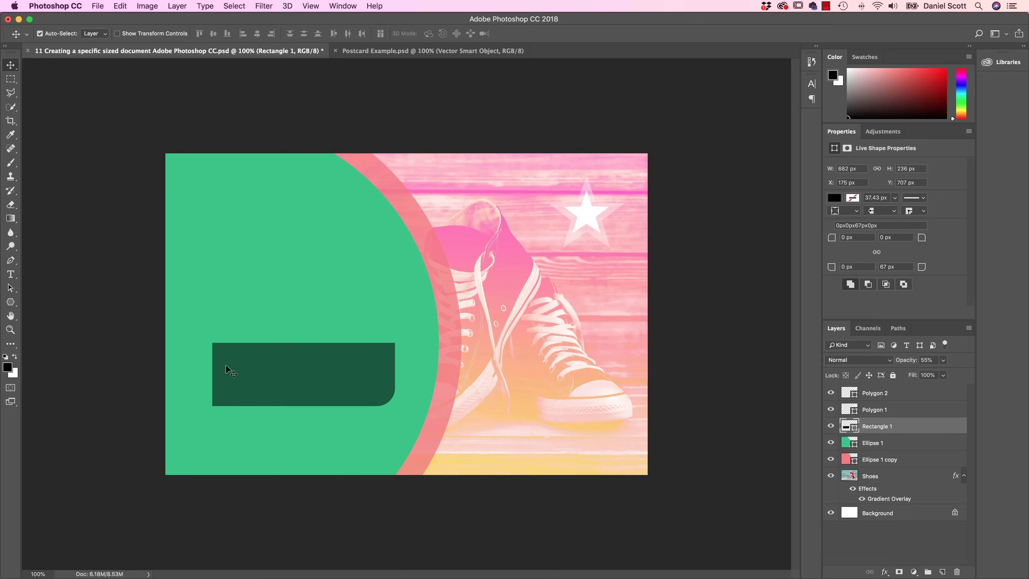
key(ctrl+t)
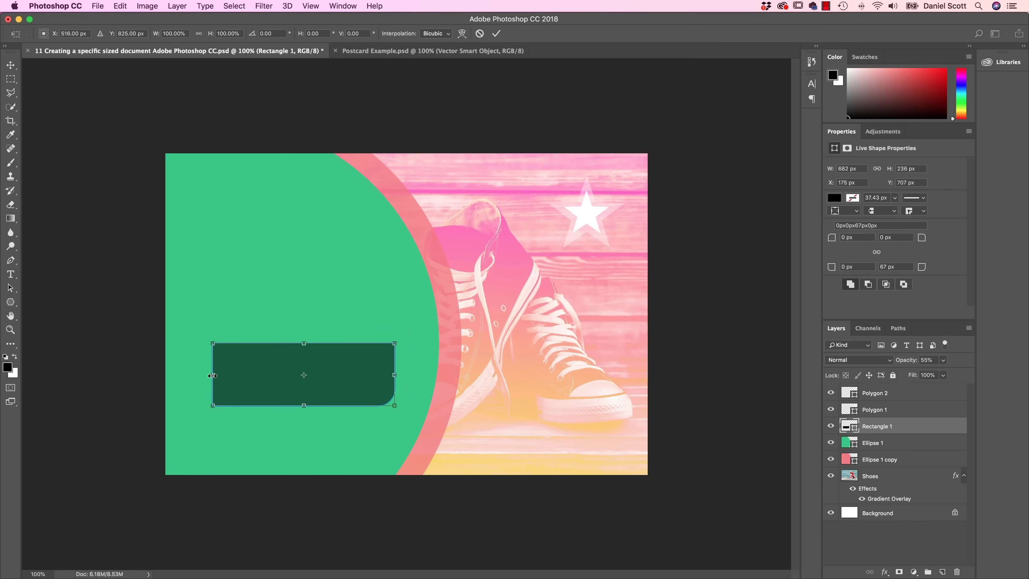
drag(212, 375, 163, 379)
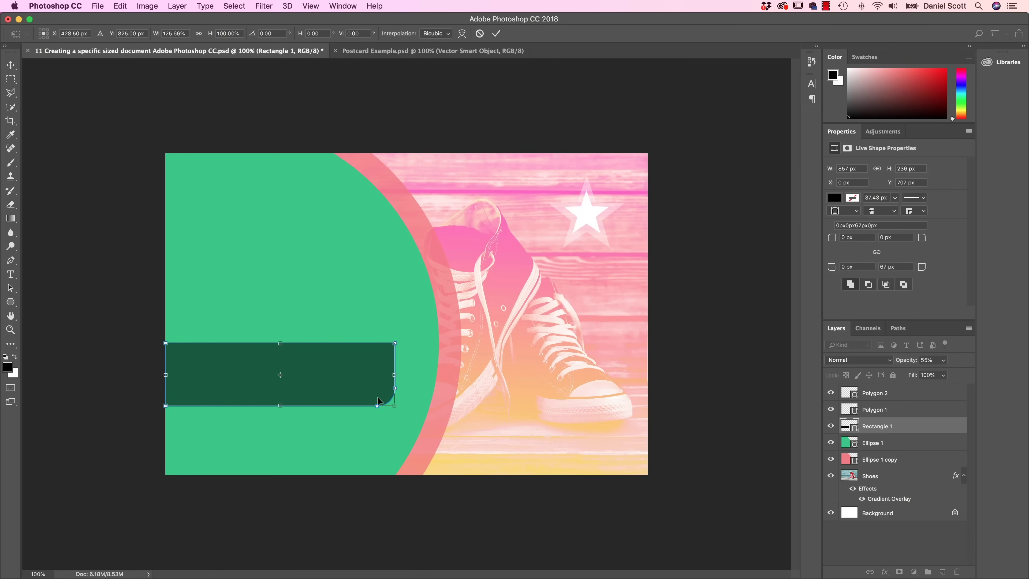
mouse_move(164, 375)
mouse_down()
mouse_move(92, 374)
mouse_move(232, 373)
mouse_move(144, 374)
mouse_up()
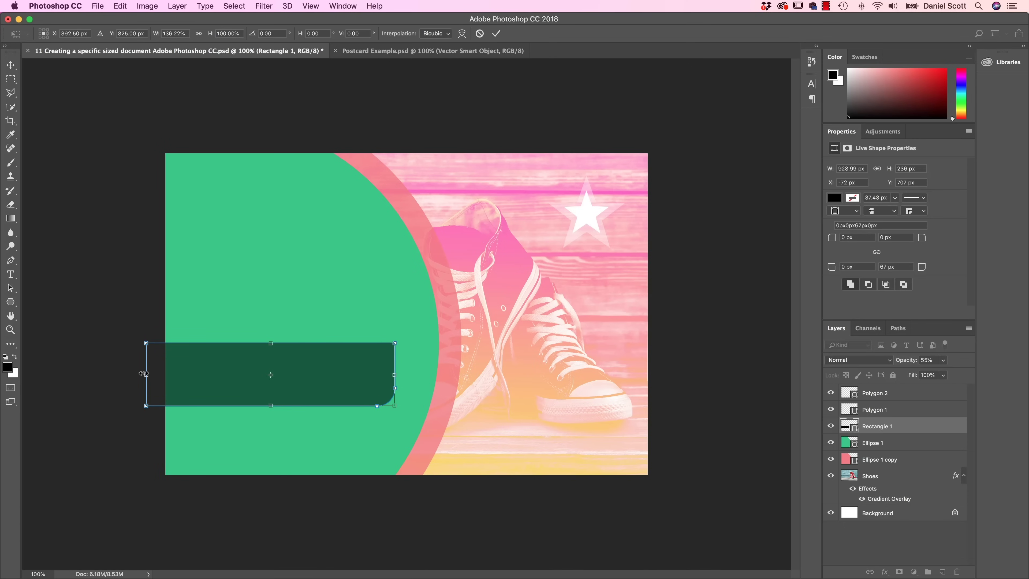
key(Return)
drag(290, 368, 284, 375)
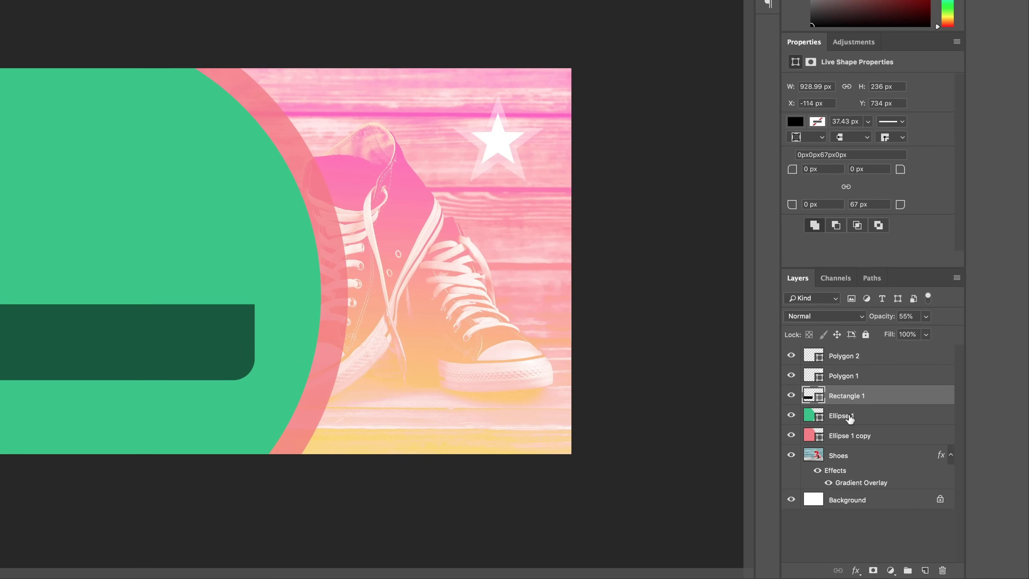
Duplicate the green Ellipse 1 layer as "Small Circle" and scale it down to a small circle near the right shoe's toe.
click(850, 417)
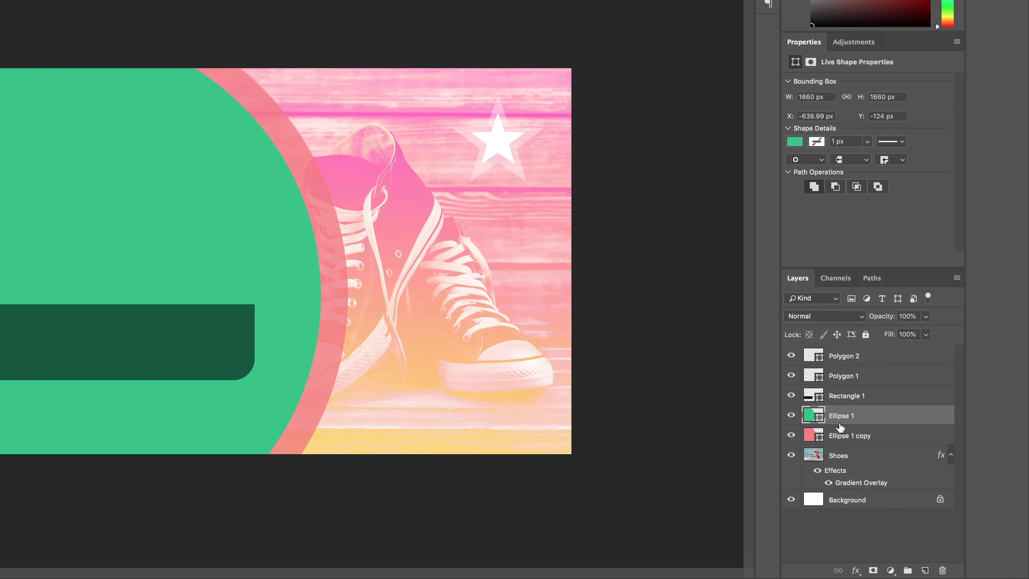
right_click(841, 414)
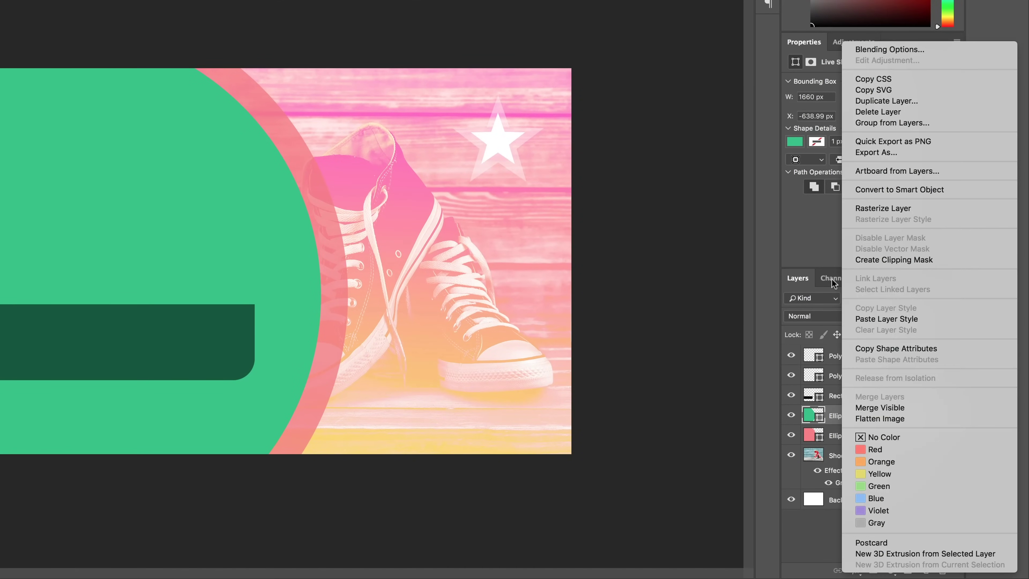
click(880, 101)
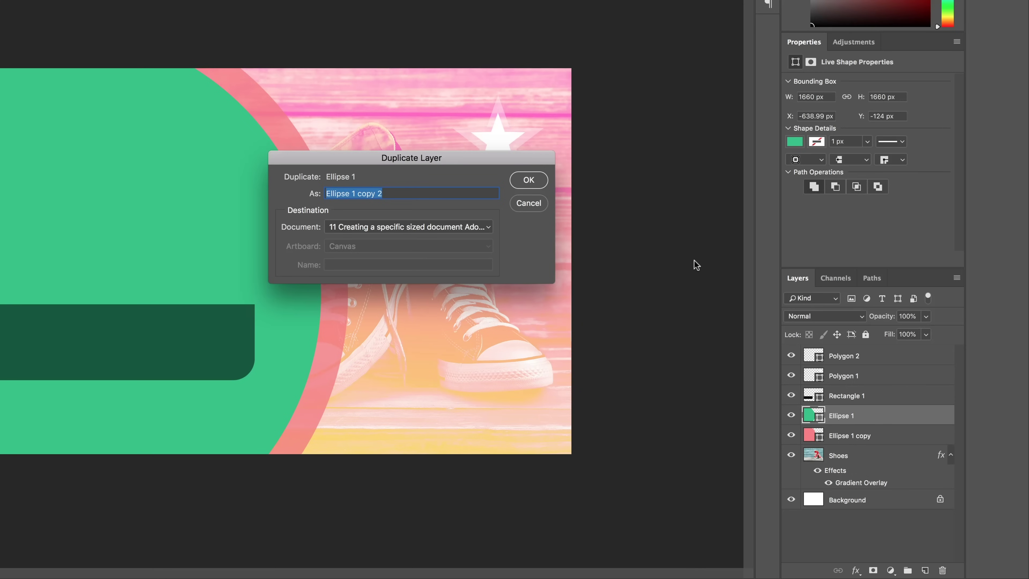
text(S)
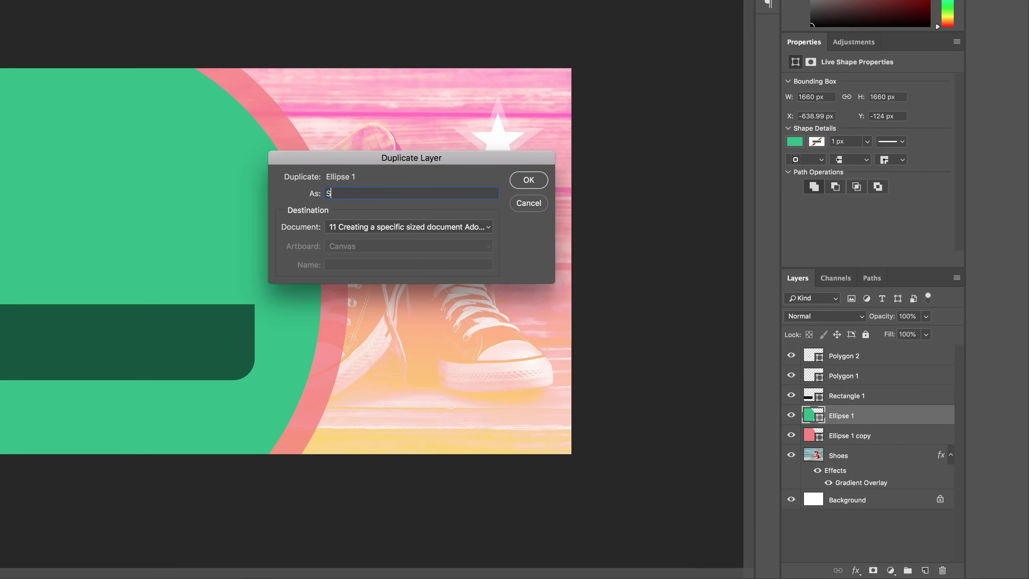
text(mall Circle)
key(Return)
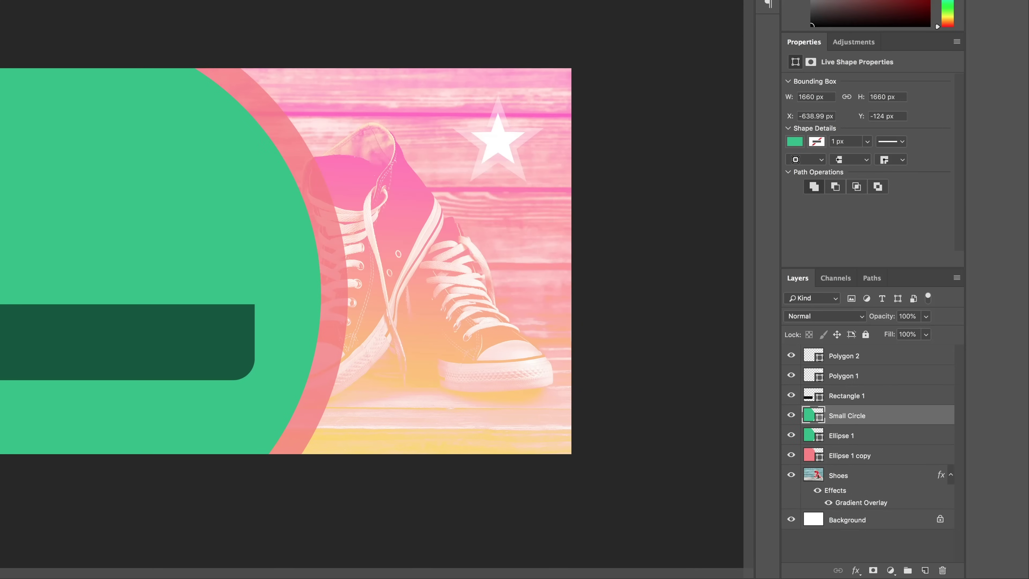
key(ctrl+t)
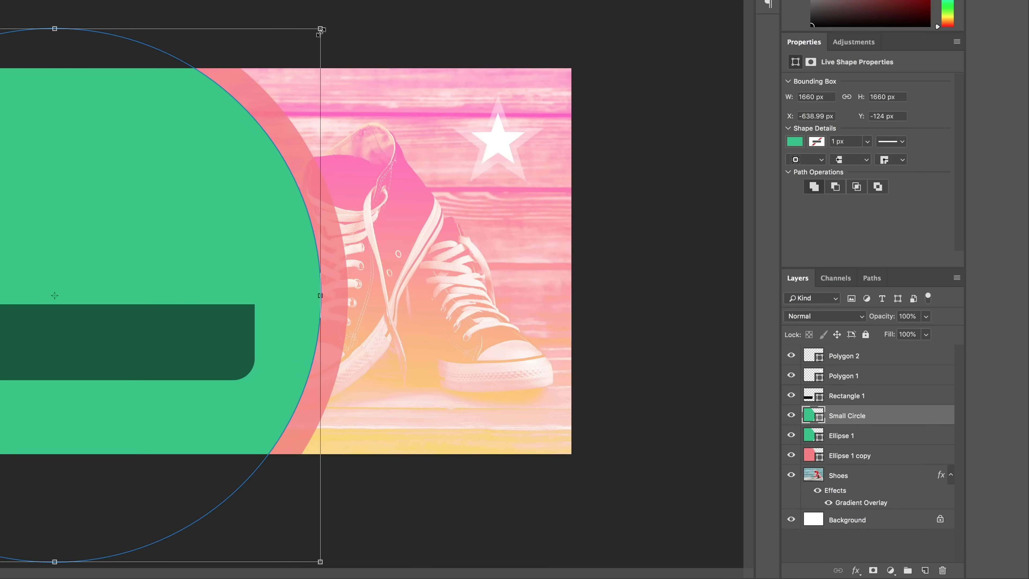
drag(320, 29, 525, 369)
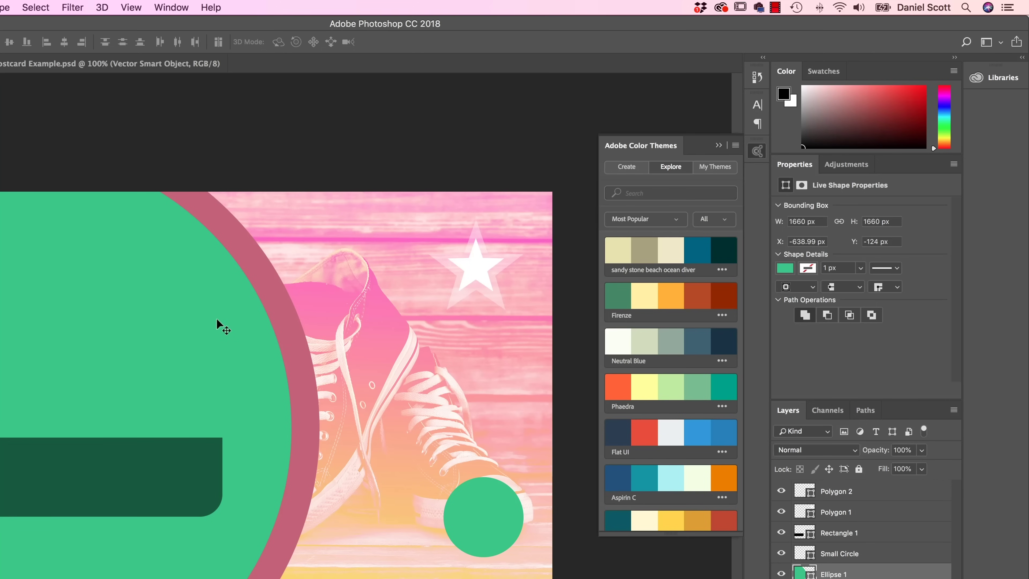
Browse the most popular colour palettes in Adobe Color Themes.
scroll(715, 329, down, 5)
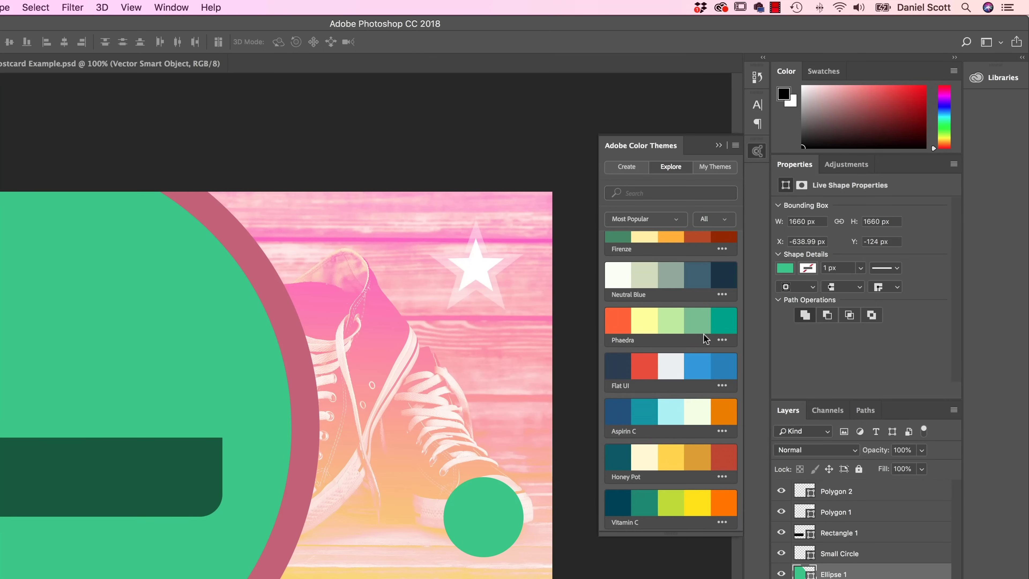
scroll(705, 334, down, 5)
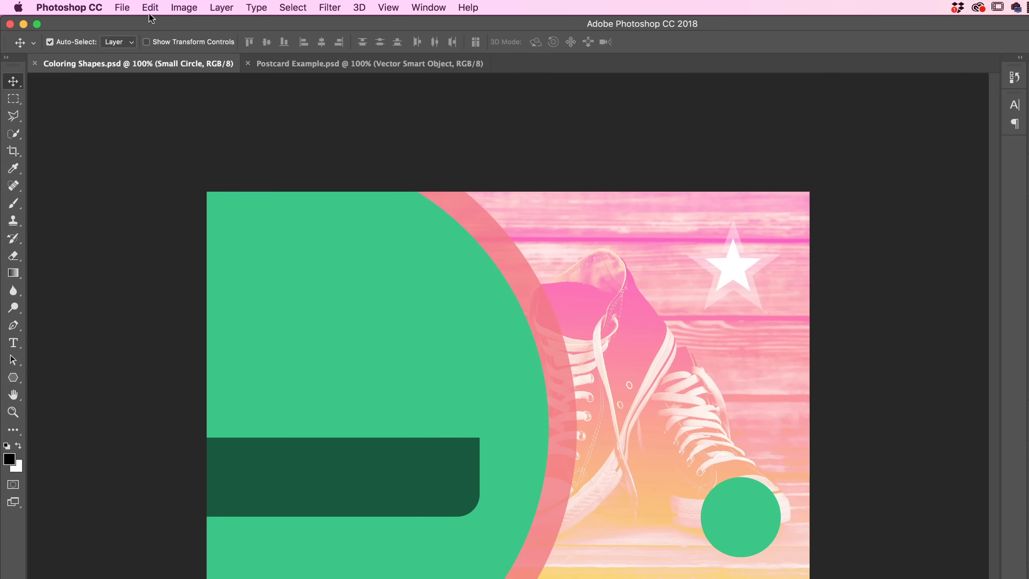
click(122, 7)
click(134, 37)
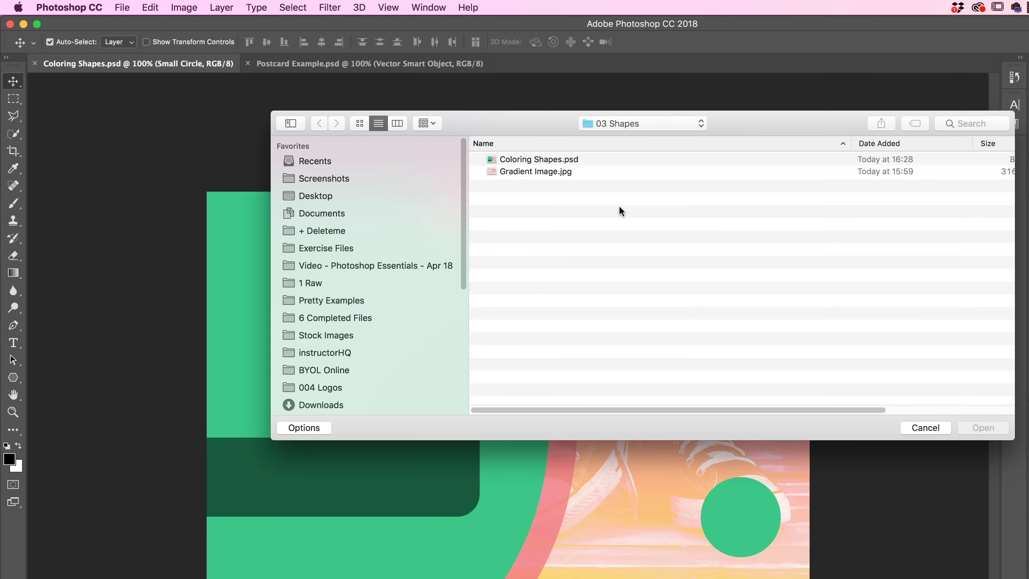
click(640, 124)
click(614, 138)
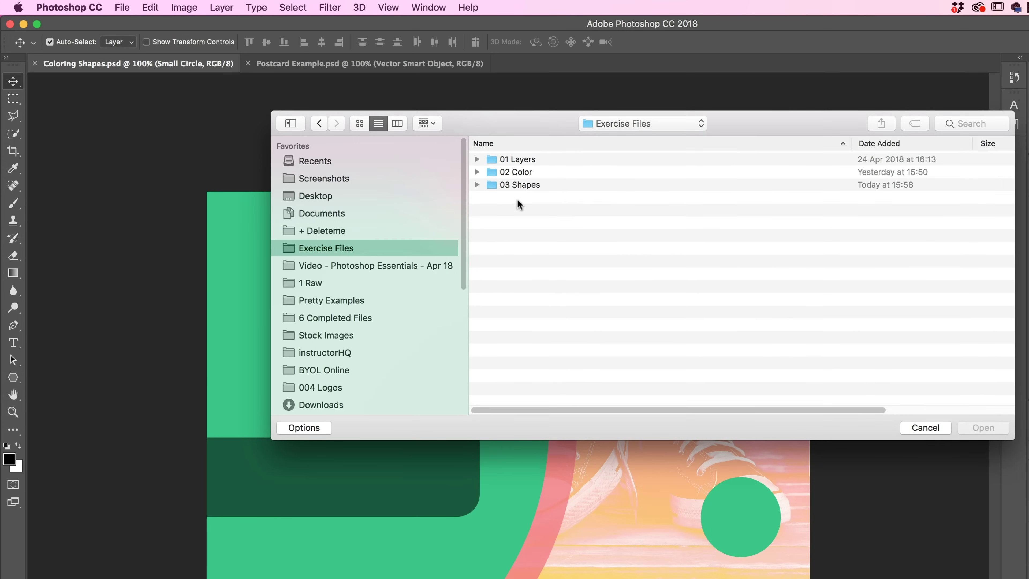
double_click(516, 181)
click(508, 173)
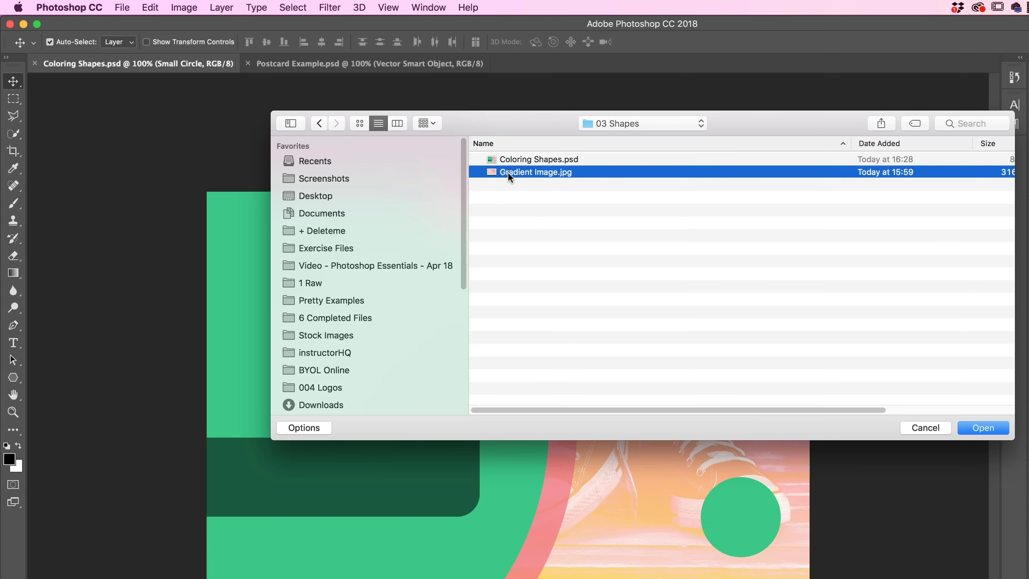
click(500, 162)
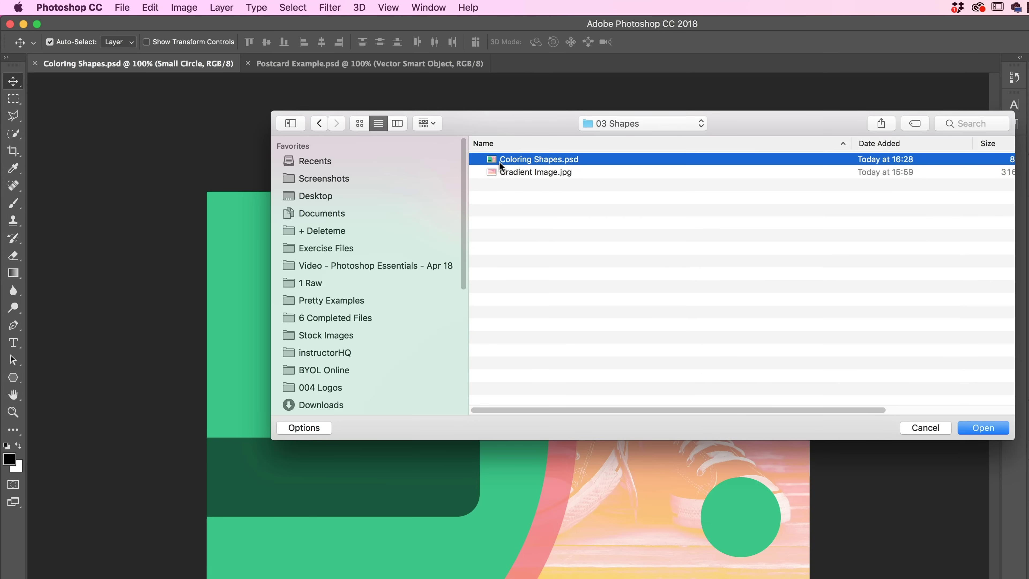
click(924, 428)
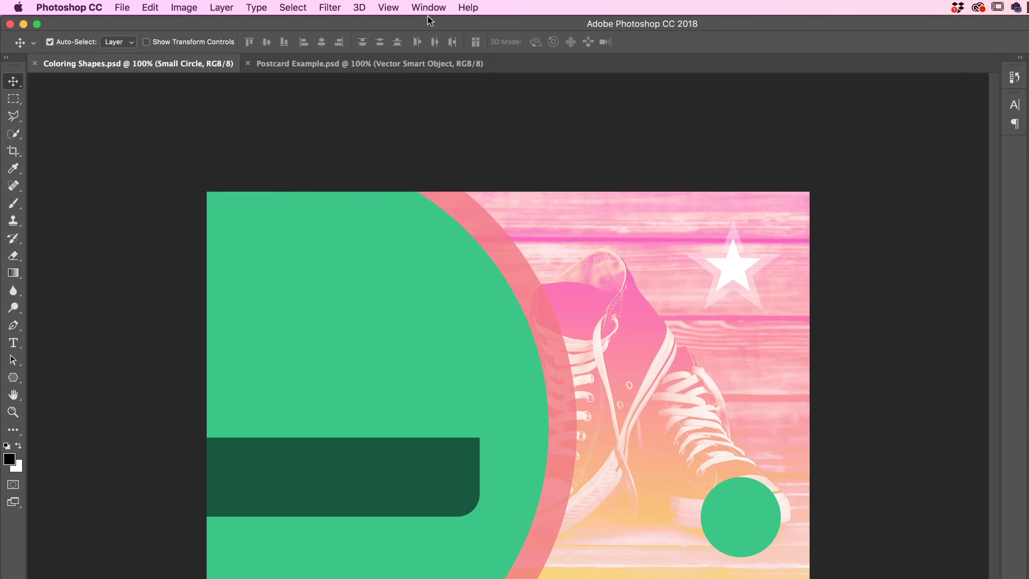
Open the Adobe Color Themes extension and browse the most popular themes of the month.
click(429, 7)
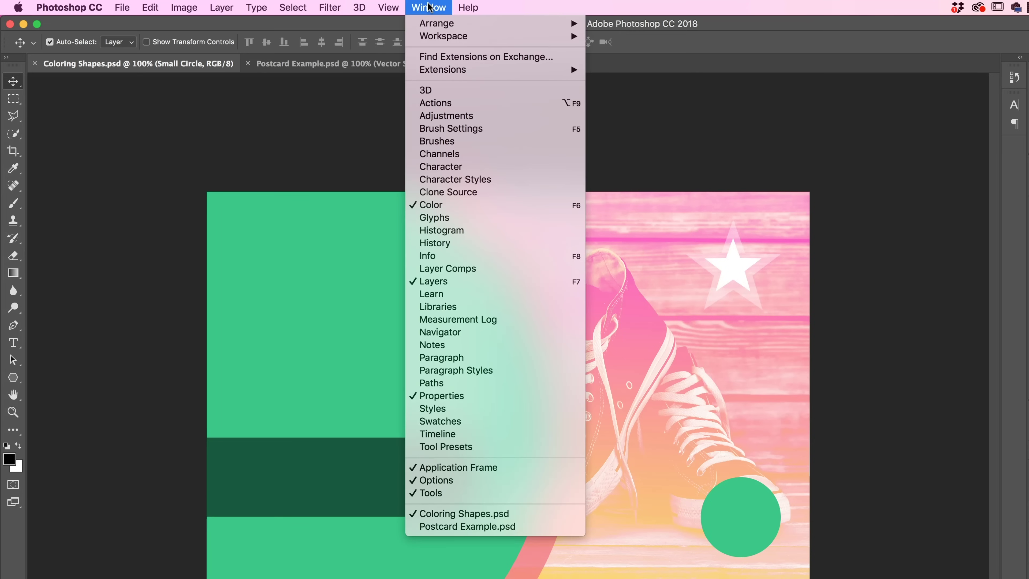
mouse_move(436, 73)
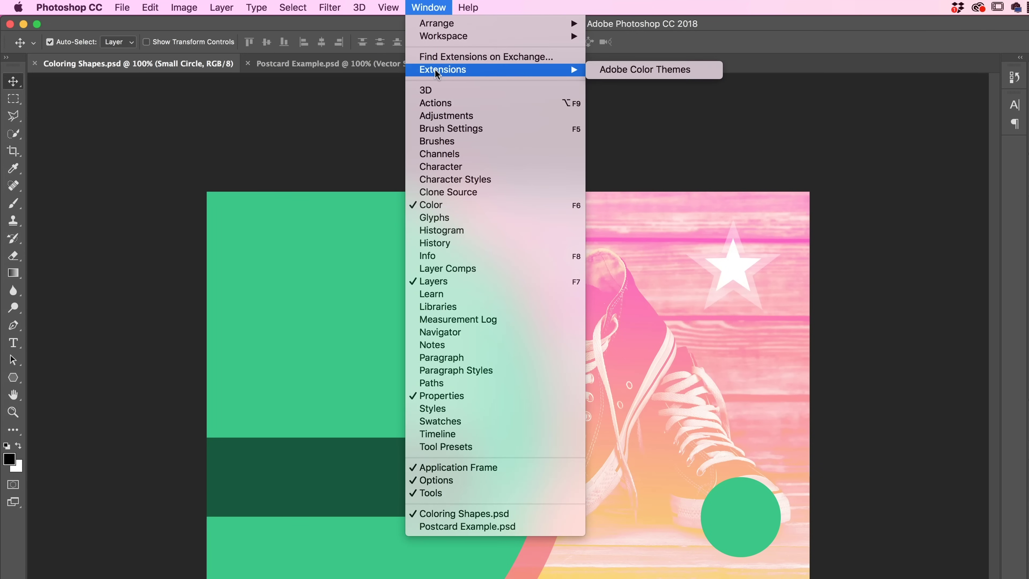
click(658, 72)
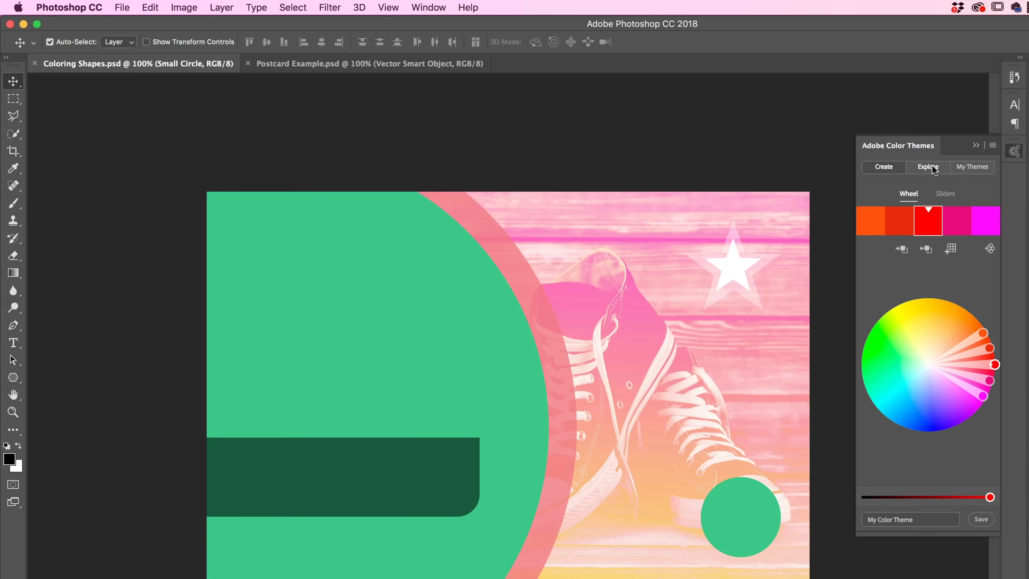
click(925, 172)
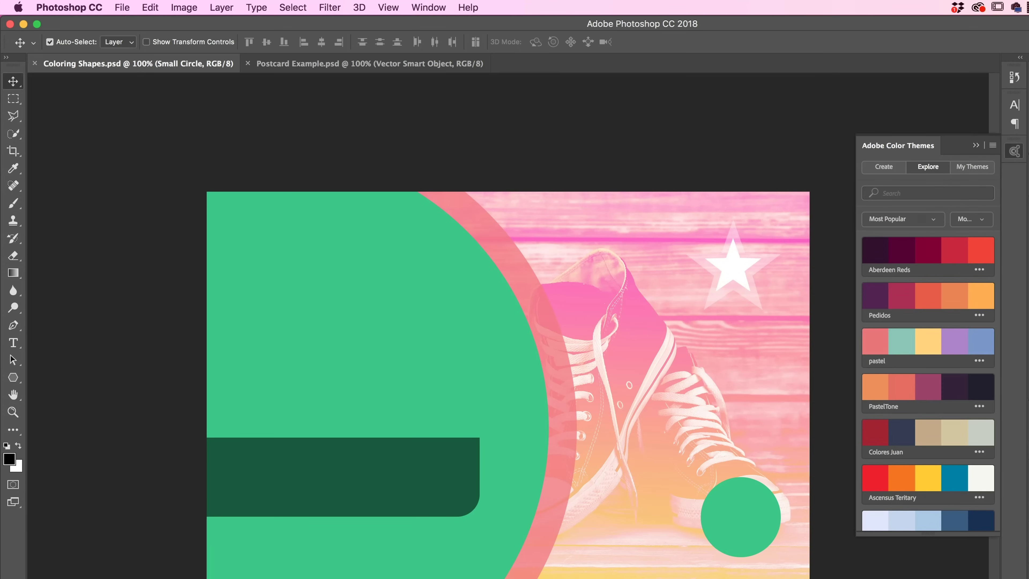
scroll(940, 334, down, 10)
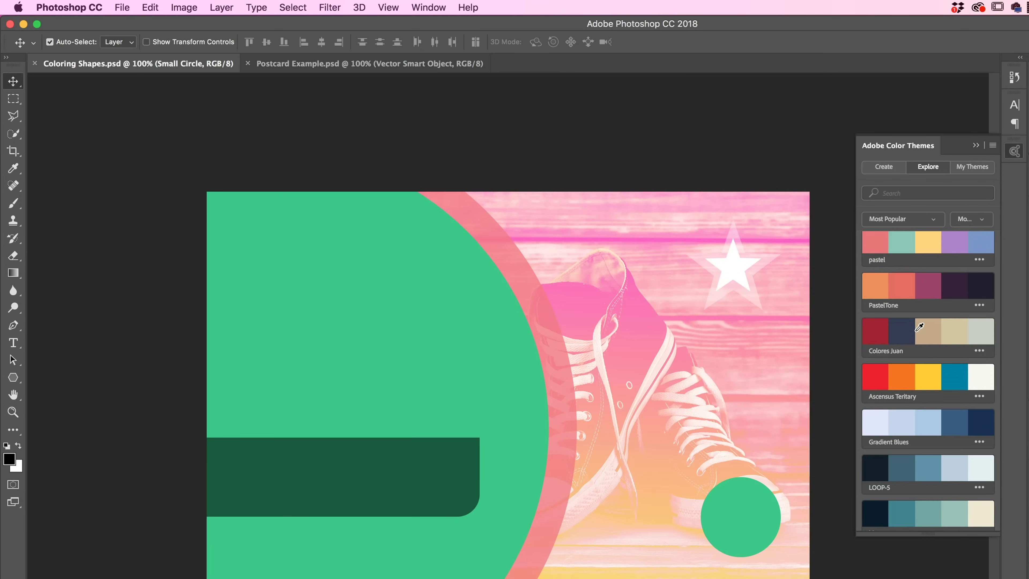
scroll(917, 335, down, 15)
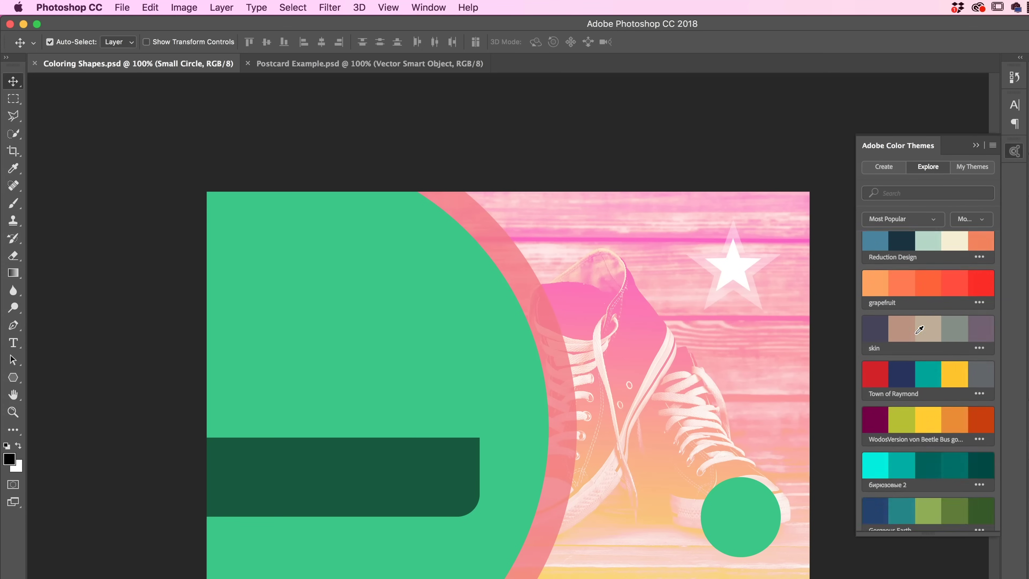
scroll(916, 334, up, 20)
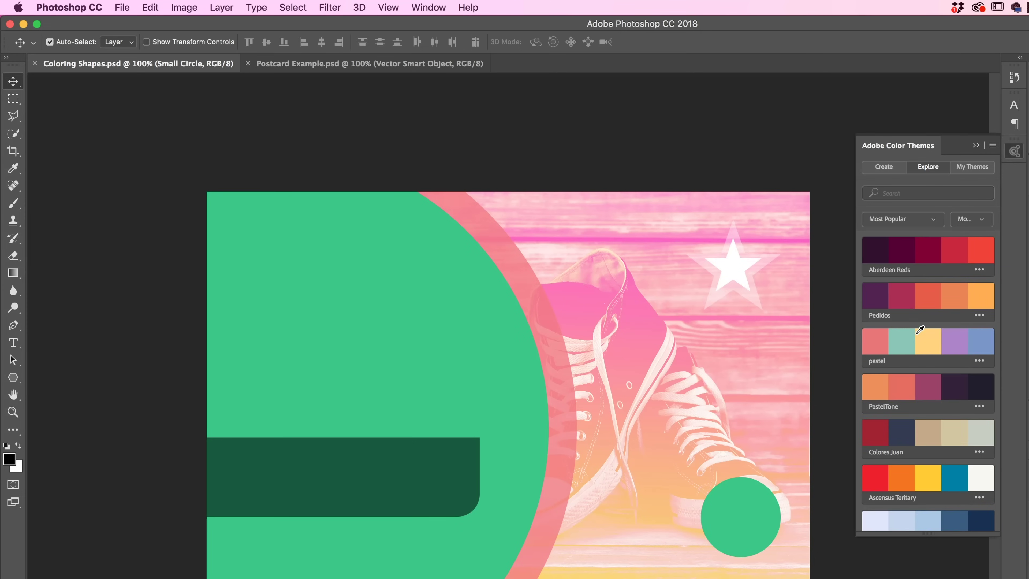
Search the shared color themes for "80s" and look through the matching palettes.
click(905, 193)
text(89)
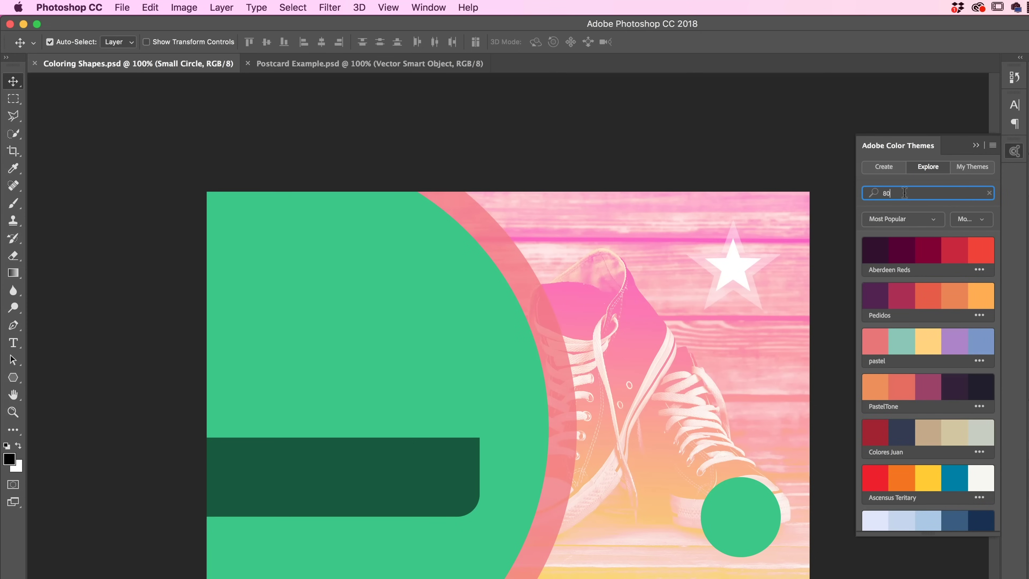
key(Return)
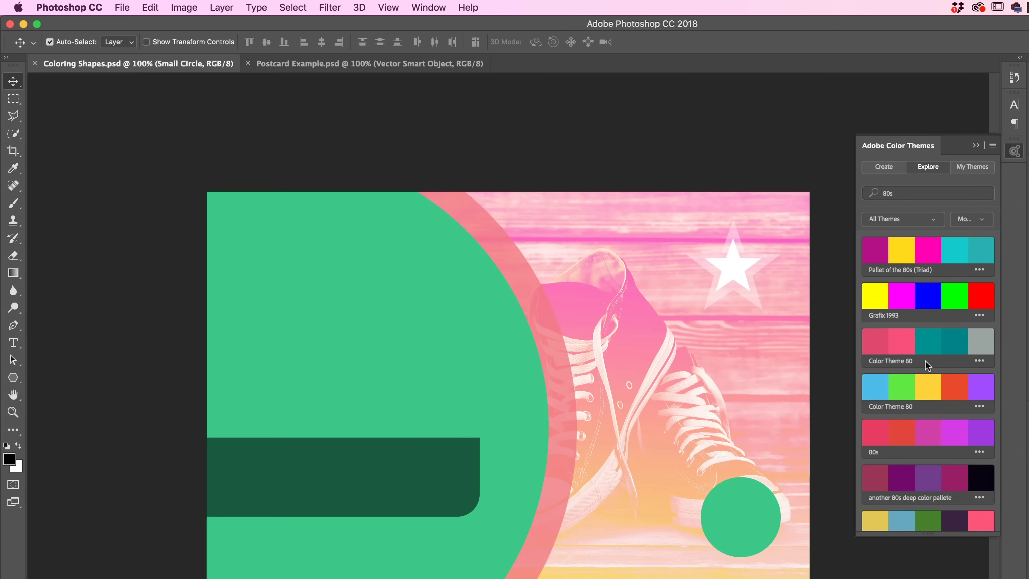
scroll(924, 365, down, 5)
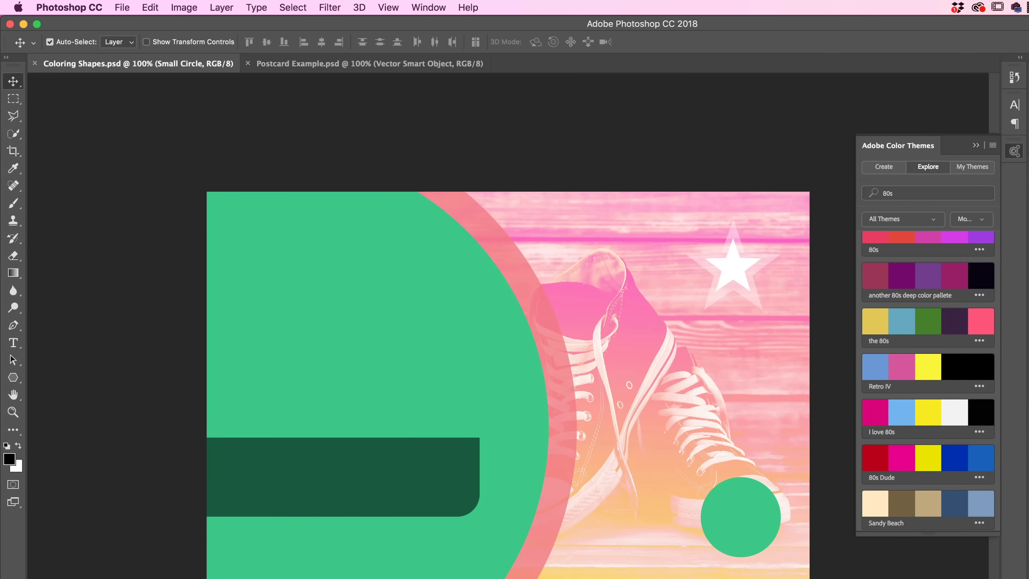
scroll(928, 369, up, 5)
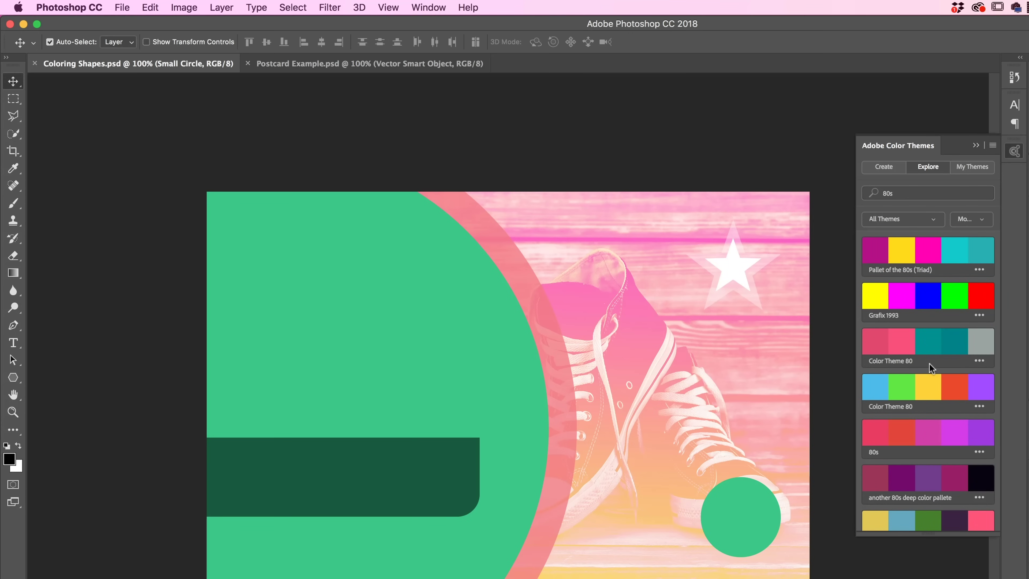
Search the shared color themes for "auckland" and look through the matching palettes.
click(896, 195)
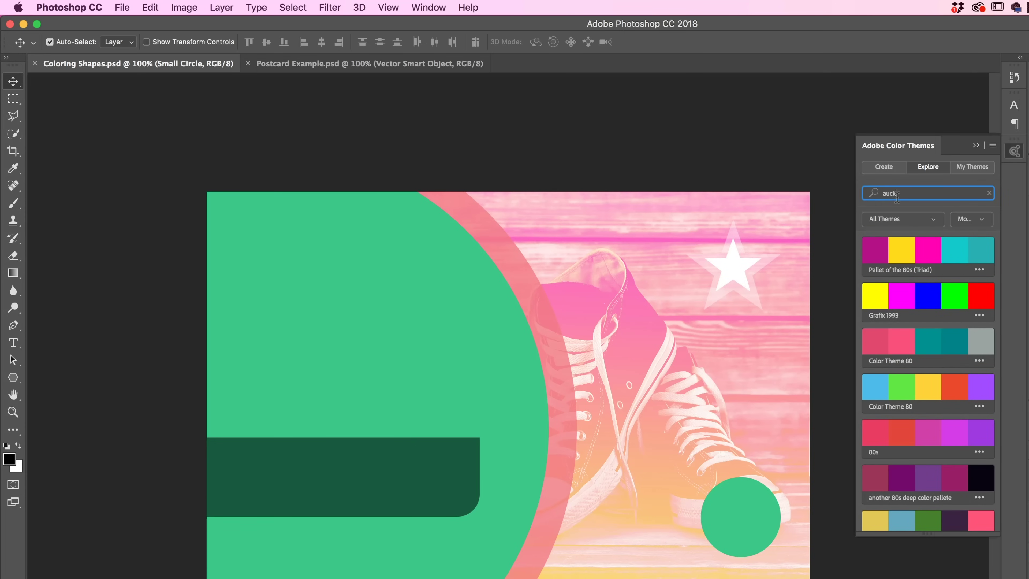
text(auckland)
key(Return)
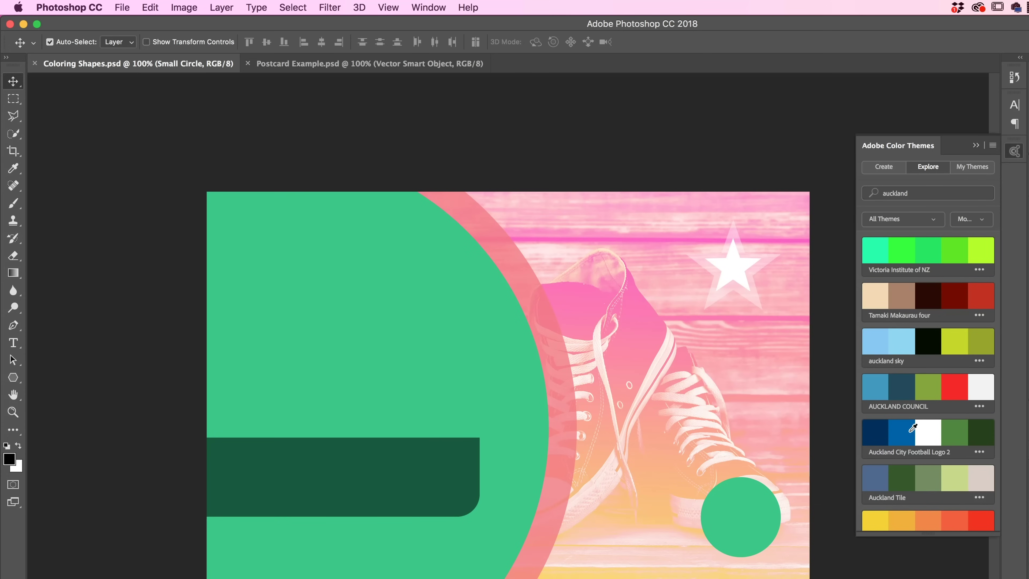
scroll(912, 427, down, 2)
scroll(912, 426, down, 10)
scroll(912, 426, up, 15)
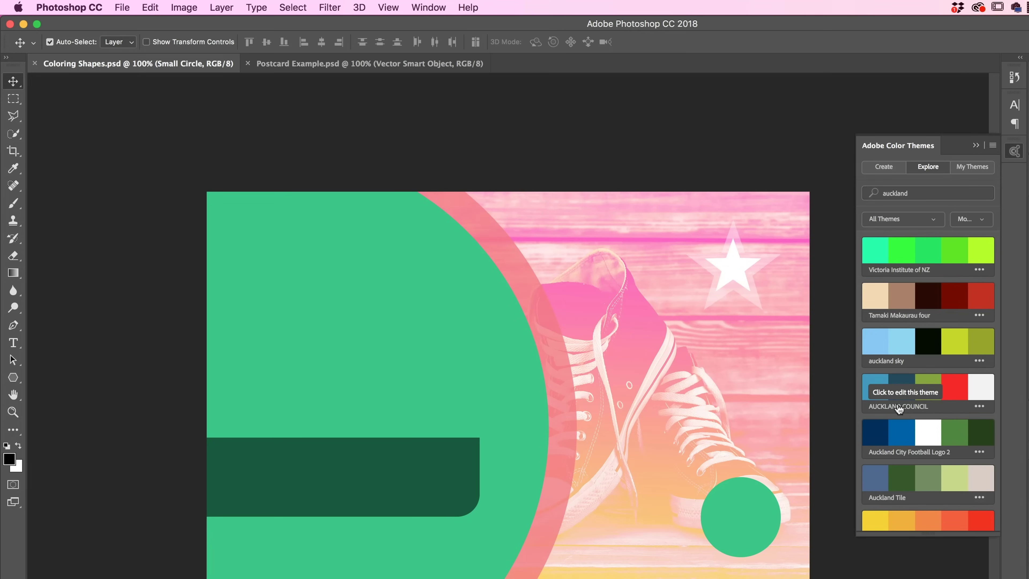
Clear the theme search and list the Most Popular themes with the time range set to All.
double_click(921, 193)
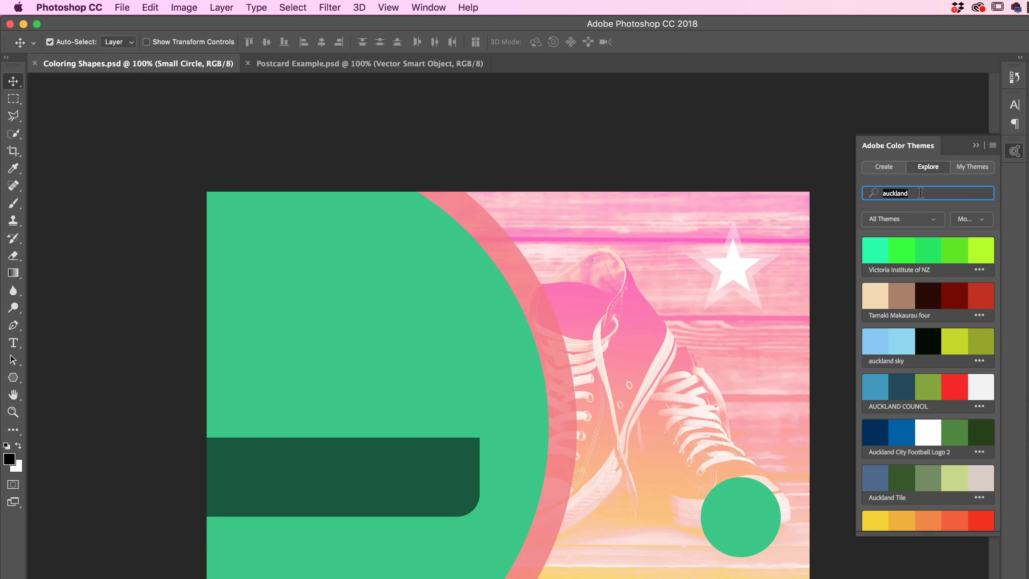
key(BackSpace)
click(894, 172)
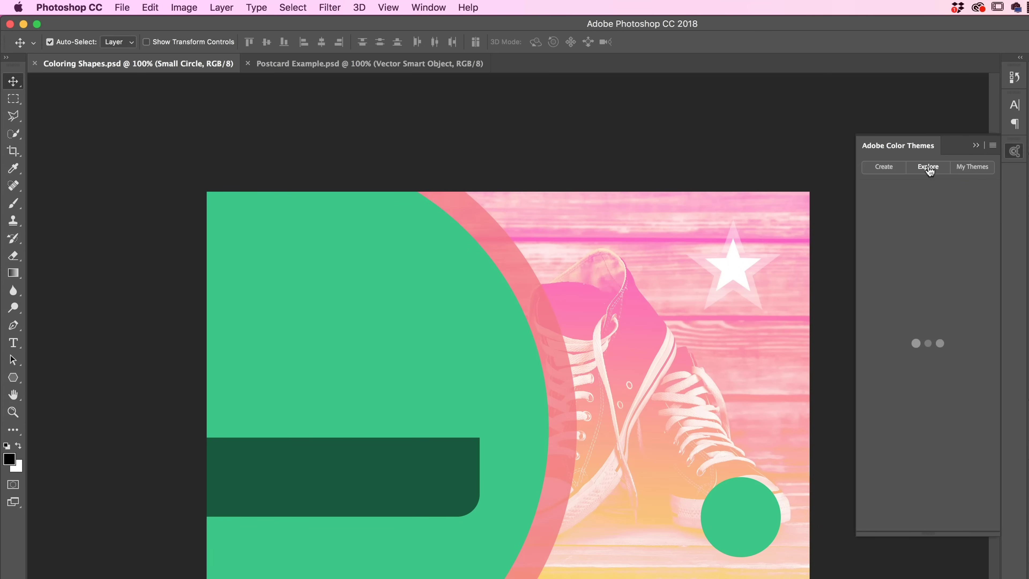
click(930, 169)
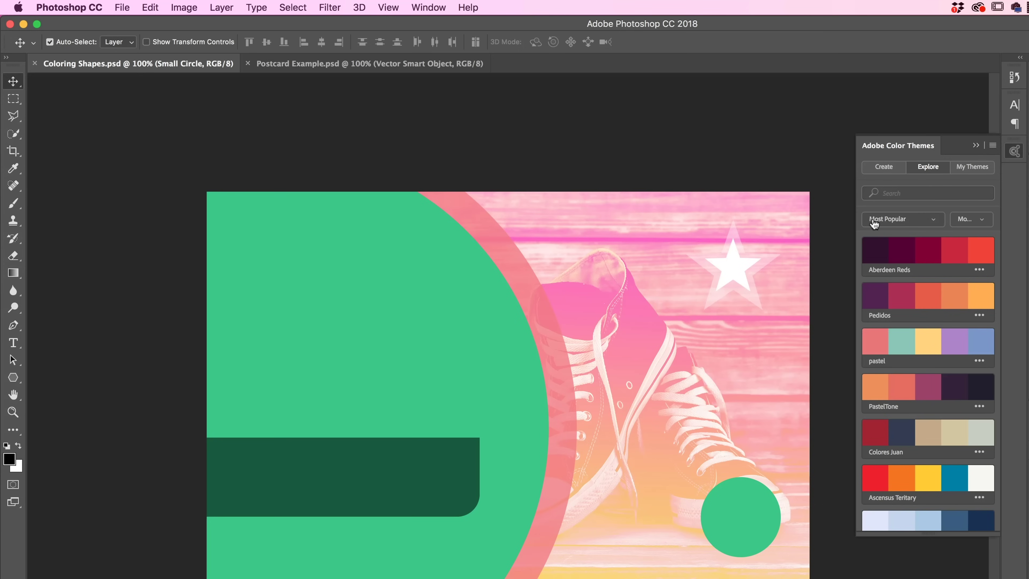
click(955, 223)
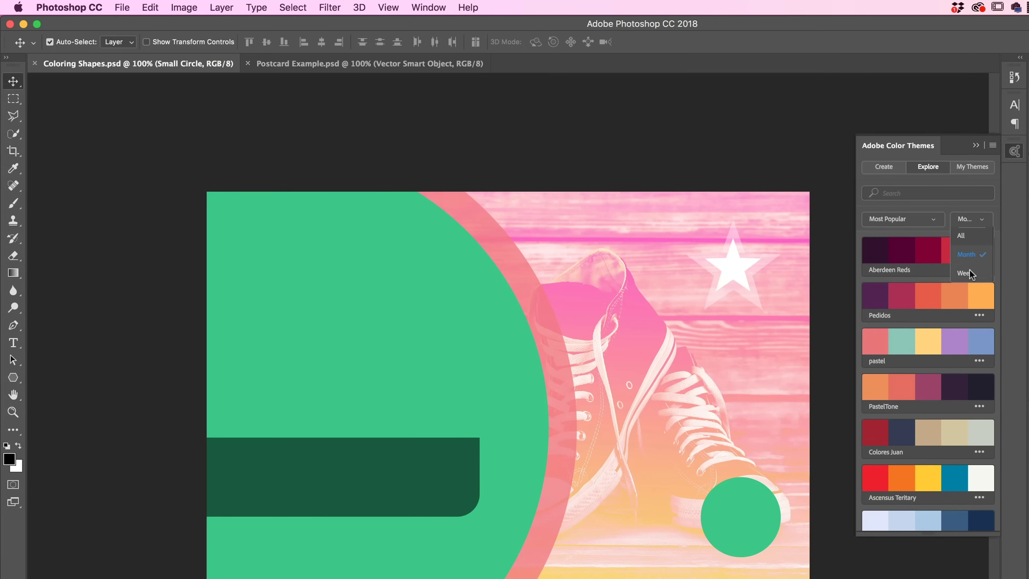
click(967, 239)
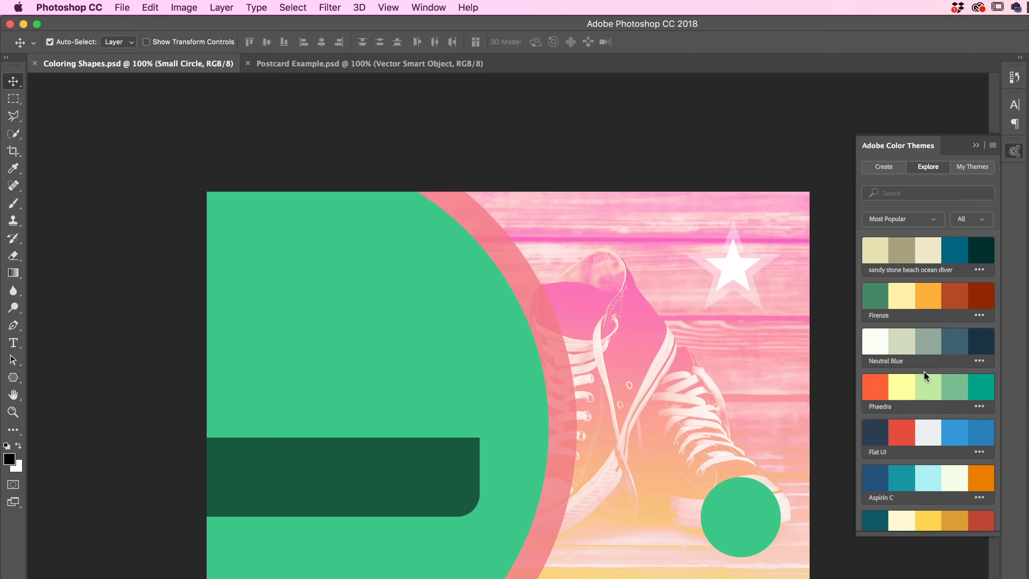
scroll(925, 373, down, 5)
scroll(926, 373, up, 5)
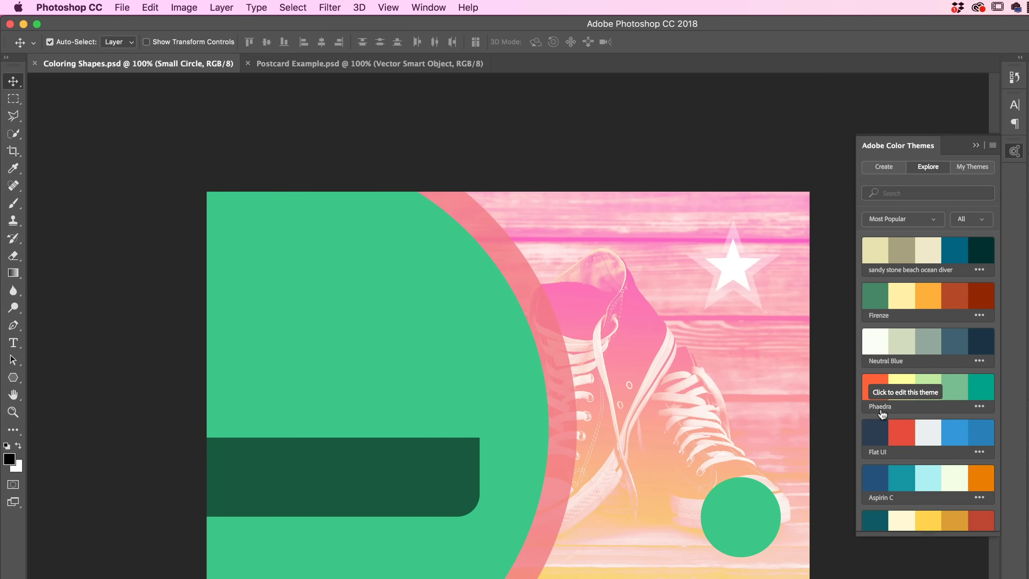
Add the Phaedra theme to the swatches and collapse Adobe Color Themes.
click(979, 407)
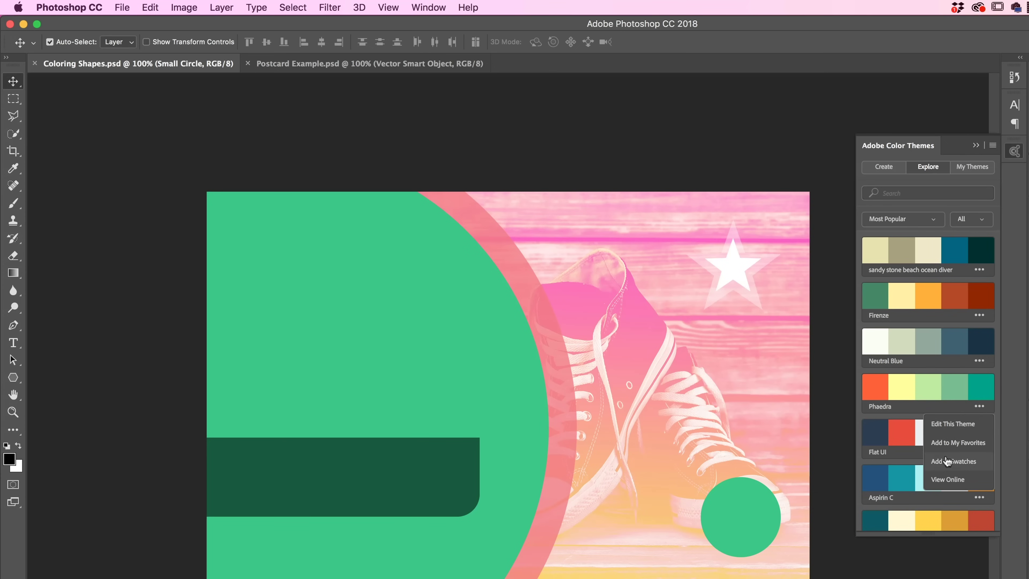
click(953, 461)
click(1026, 63)
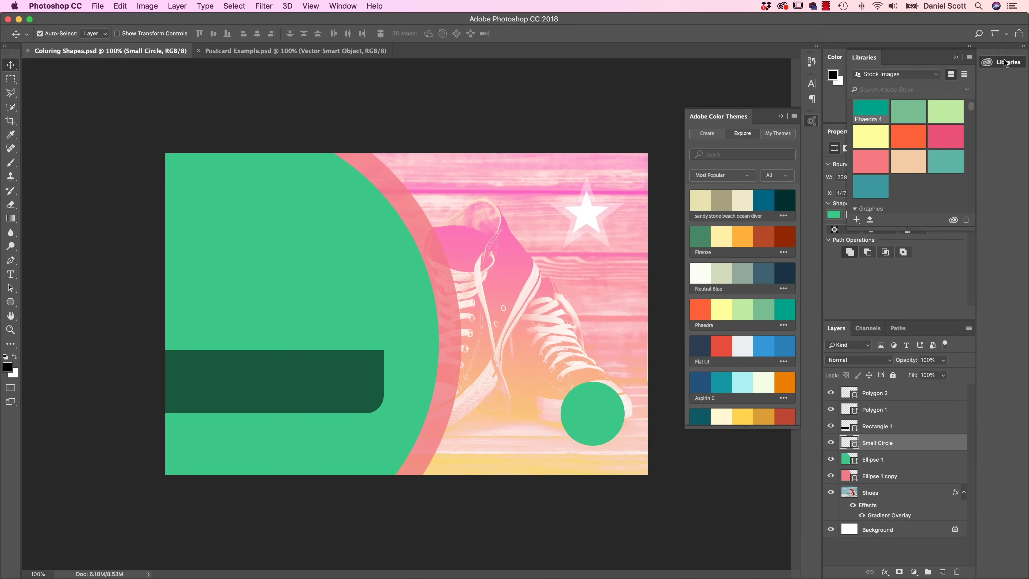
click(1026, 64)
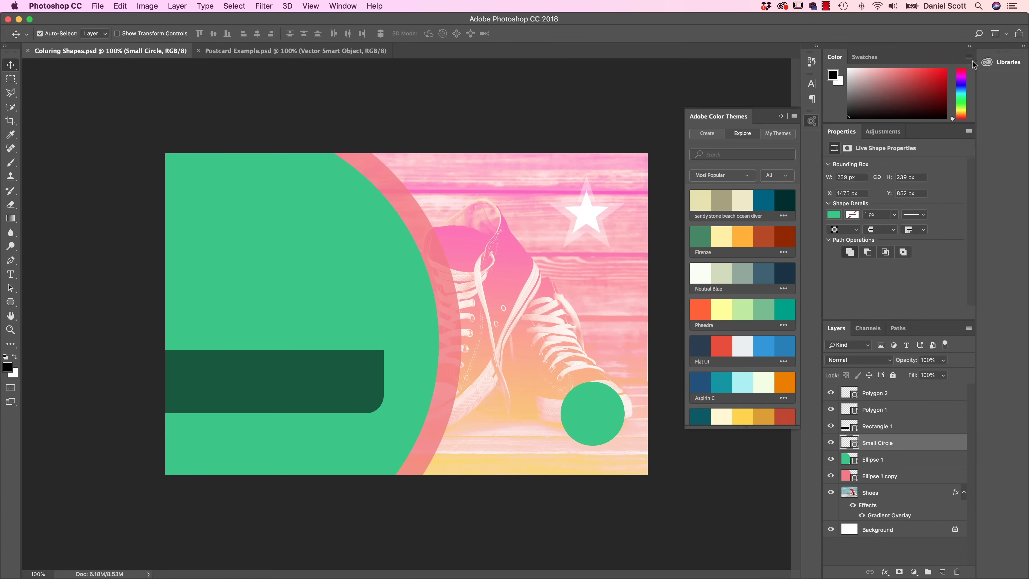
click(812, 121)
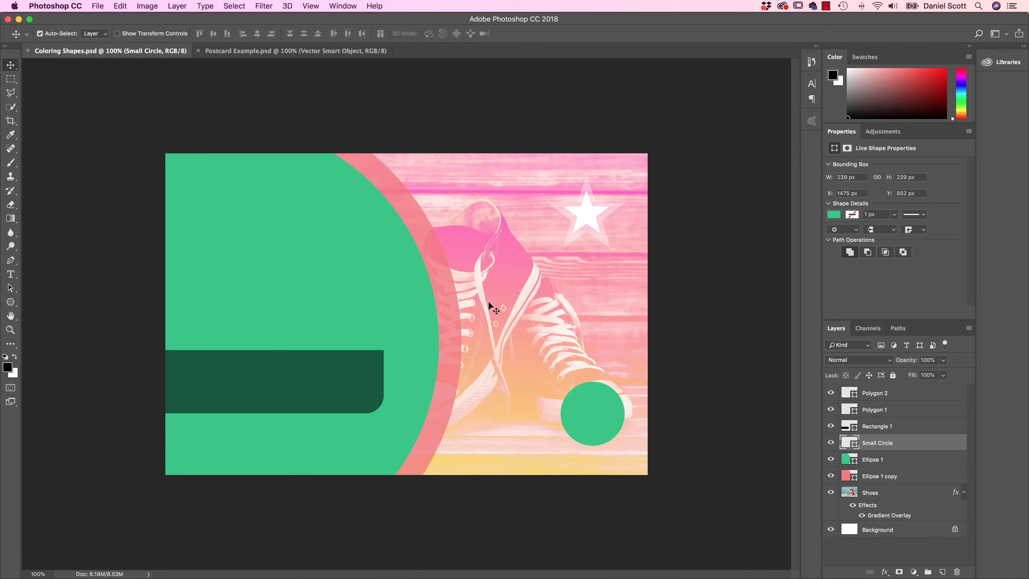
Try the added Phaedra swatches as the fill of the Ellipse 1 shape, settling on the muted medium green.
click(878, 459)
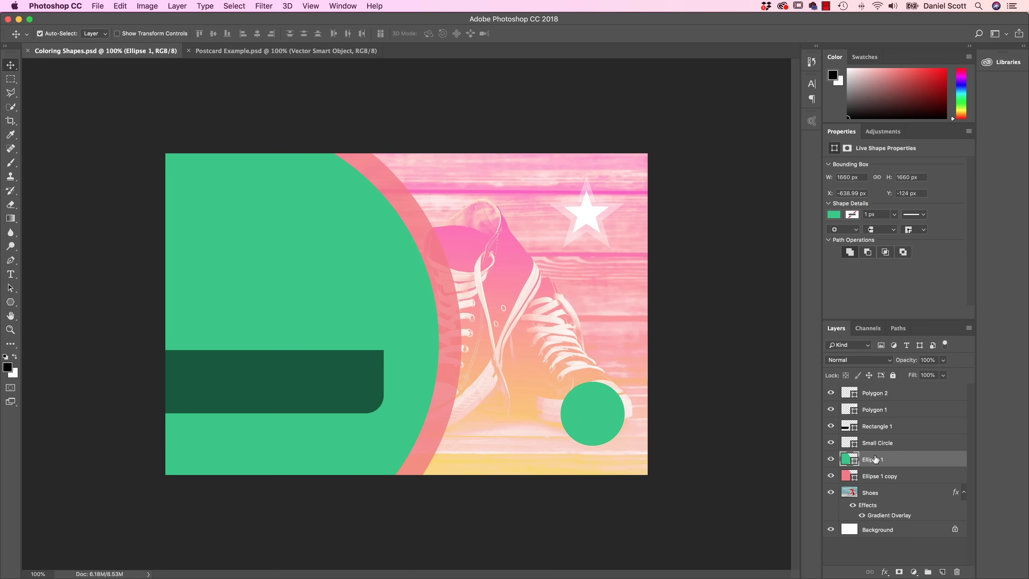
click(11, 303)
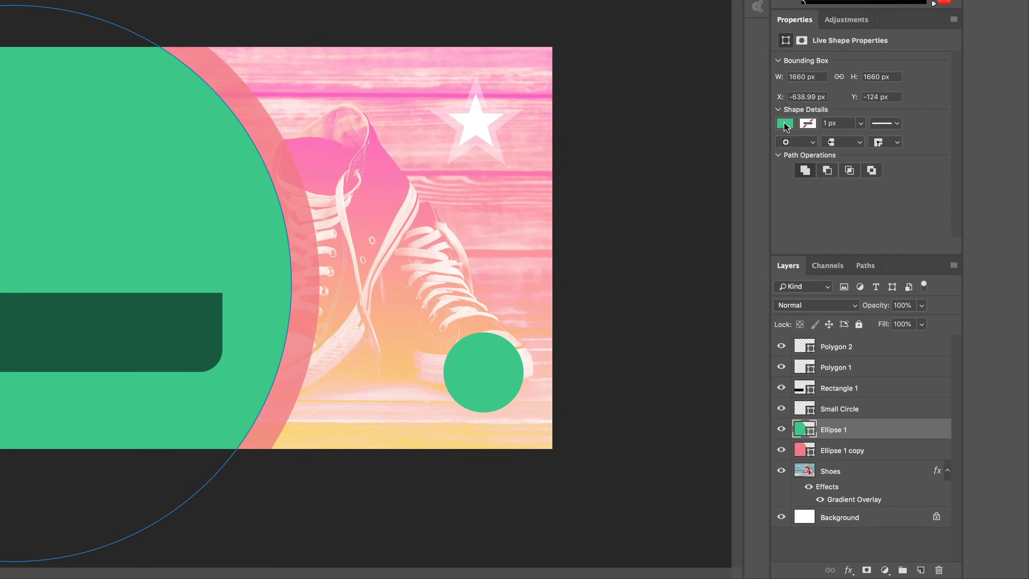
click(785, 123)
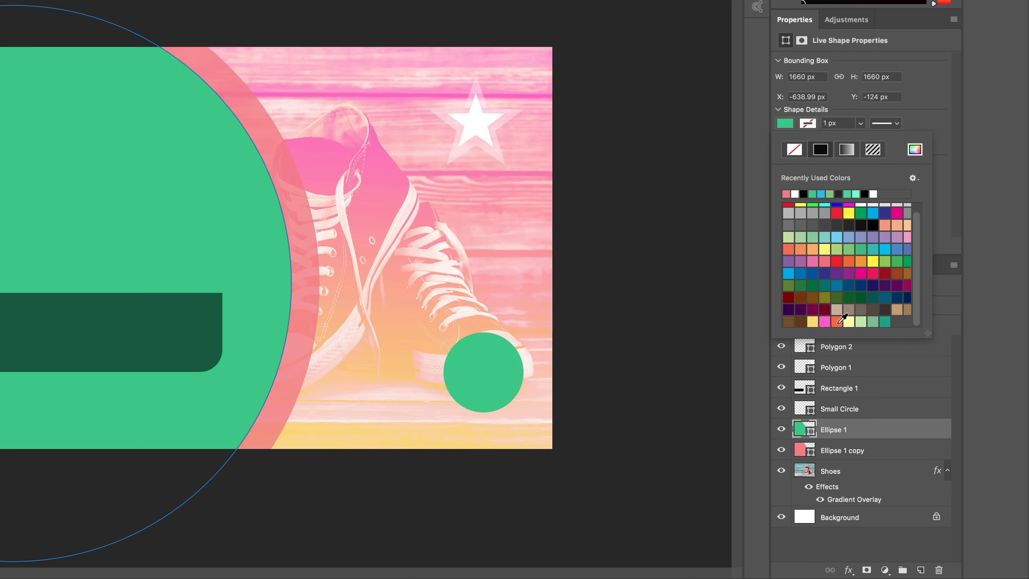
click(837, 321)
click(849, 321)
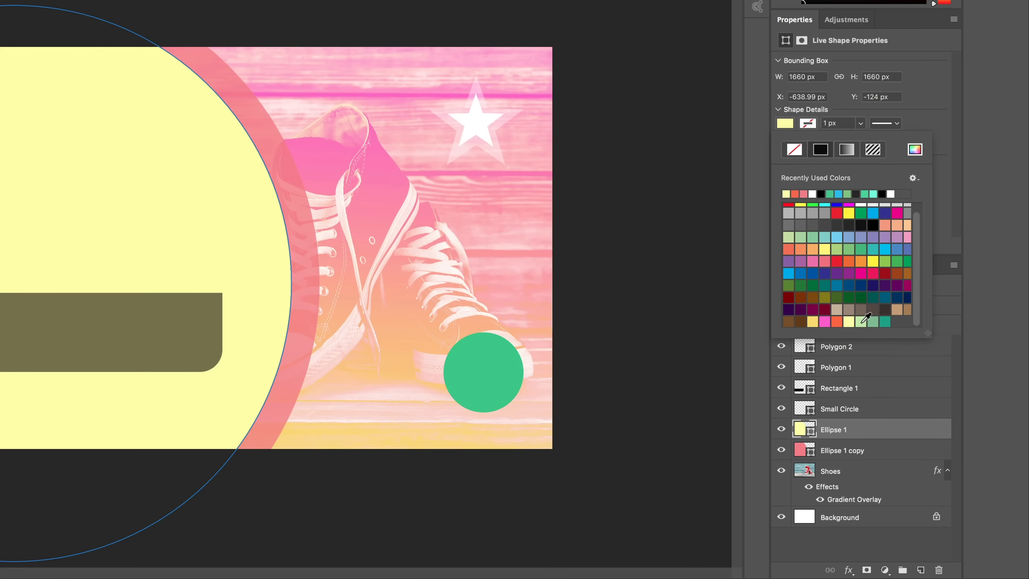
click(861, 321)
click(875, 322)
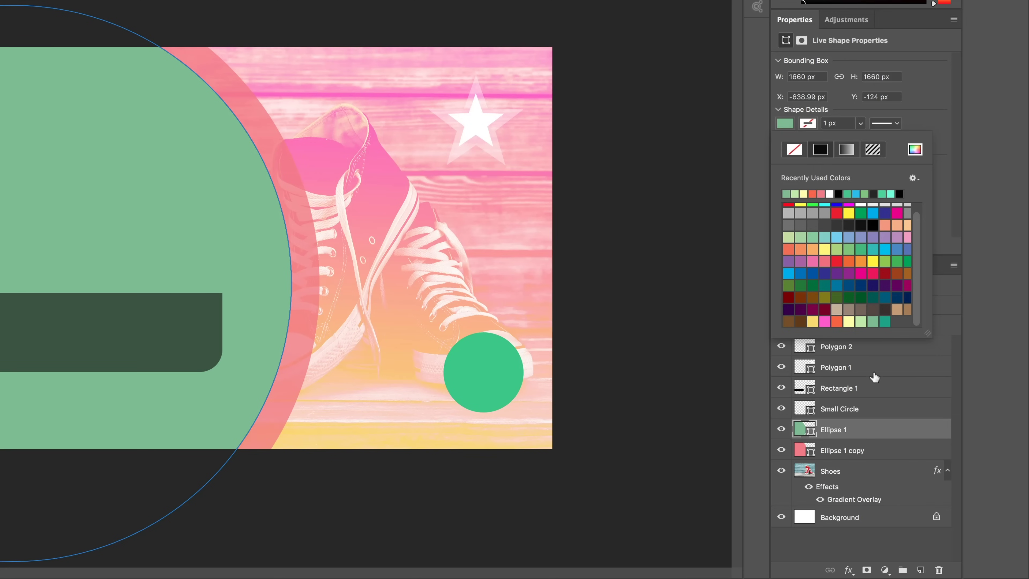
Raise the opacity of the Ellipse 1 copy layer to 100%.
click(867, 450)
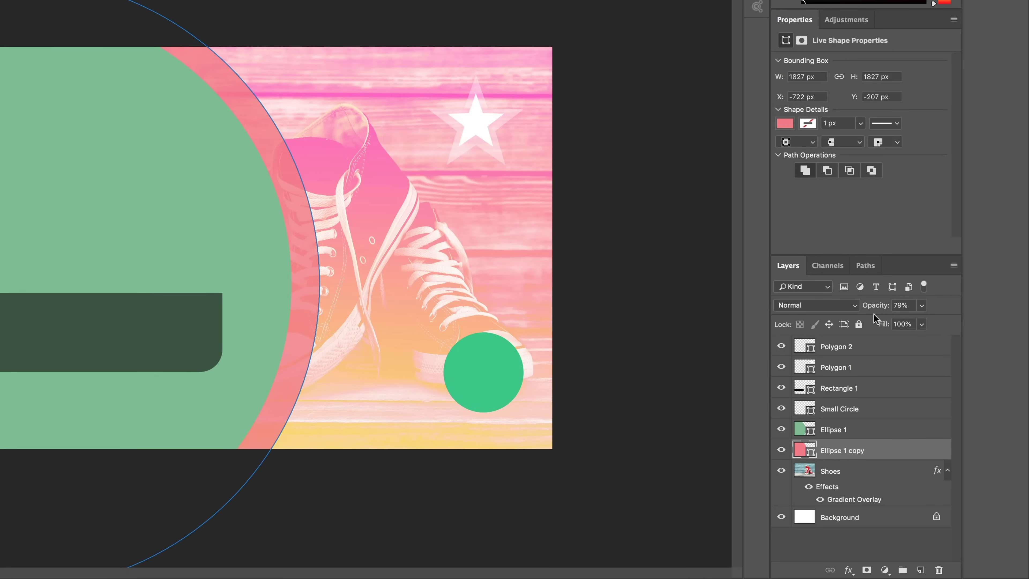
click(921, 305)
drag(918, 322, 964, 324)
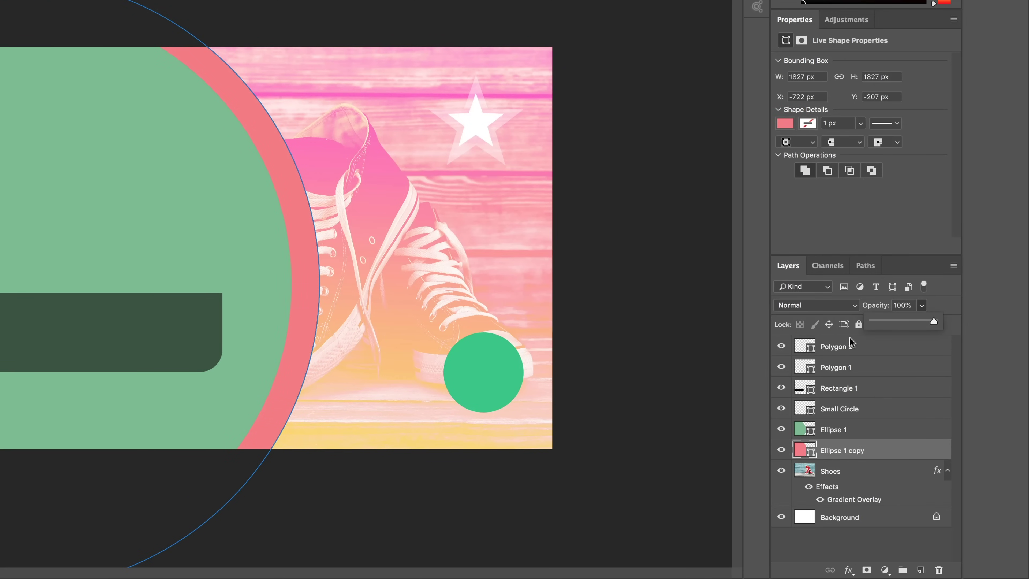
Try the Phaedra green swatches as the fill of Ellipse 1 copy, settling on the light green.
click(785, 123)
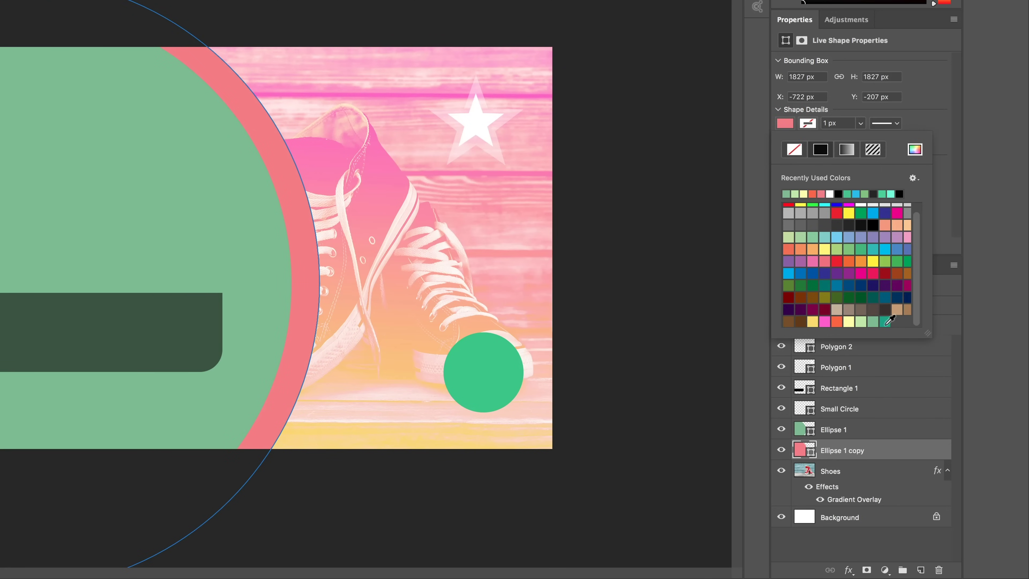
click(886, 323)
click(873, 323)
click(861, 323)
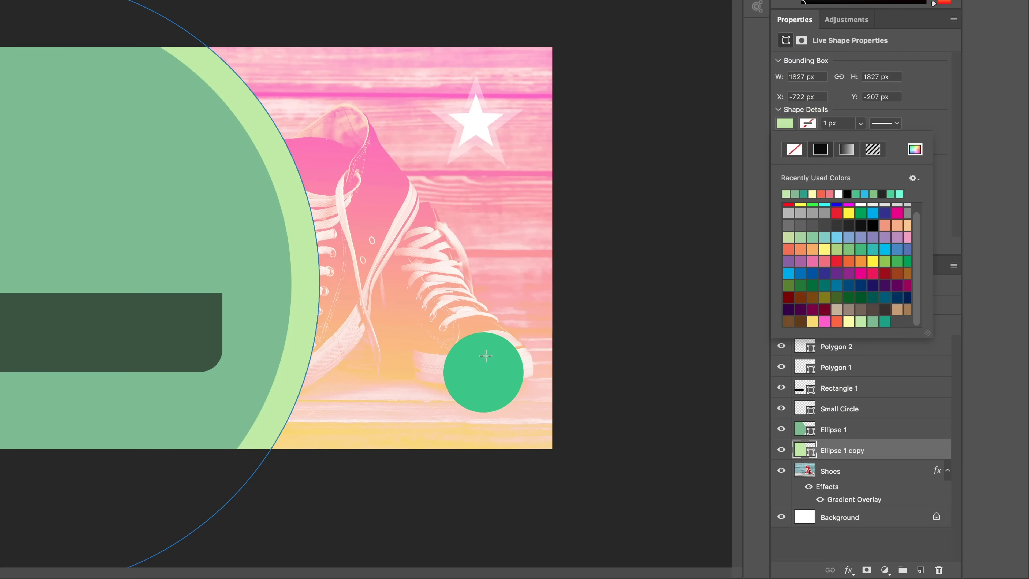
click(916, 98)
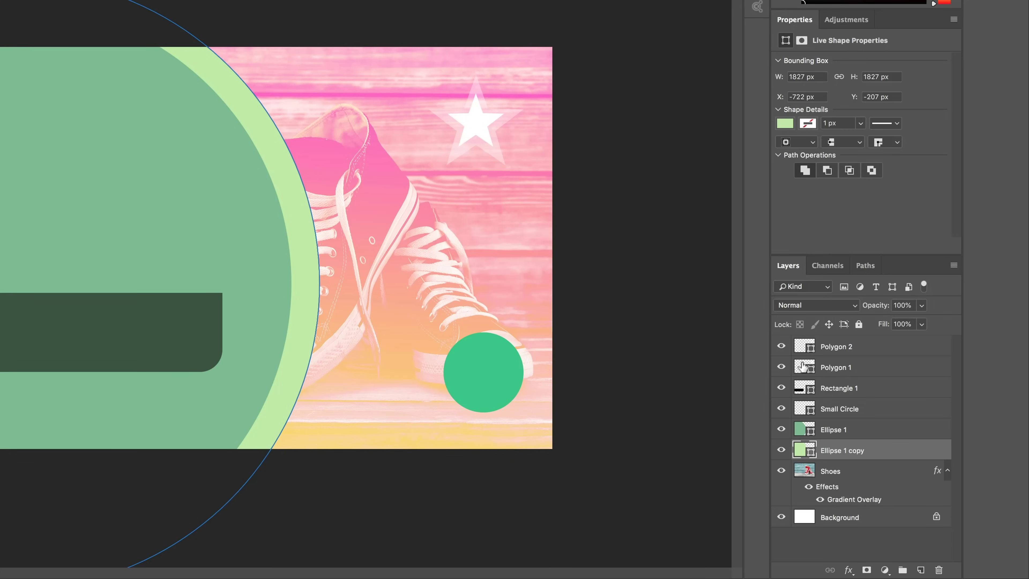
Fill Ellipse 1 with the pink #fe77b5 sampled from the upper part of the shoe in the photo.
click(849, 435)
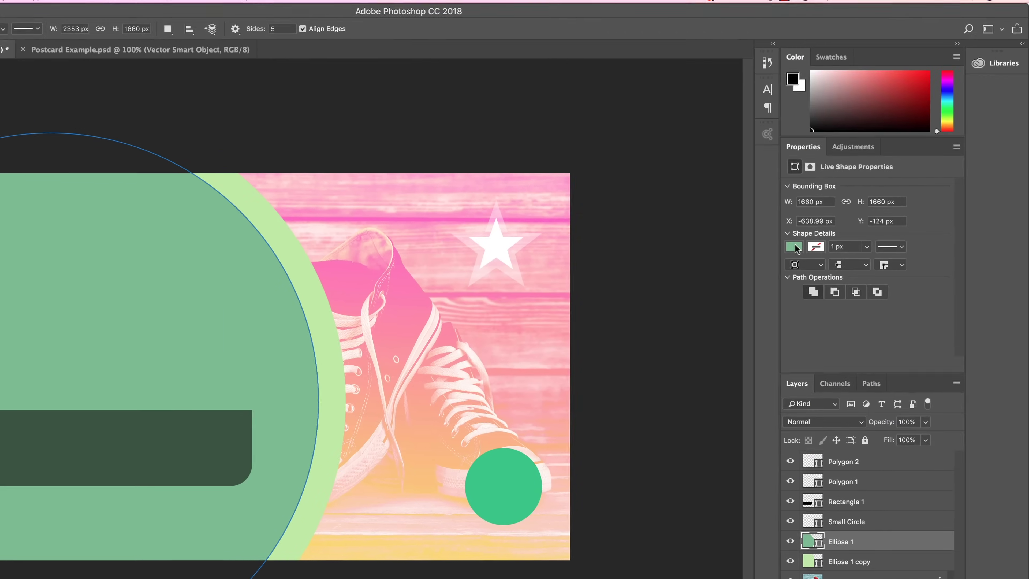
click(784, 124)
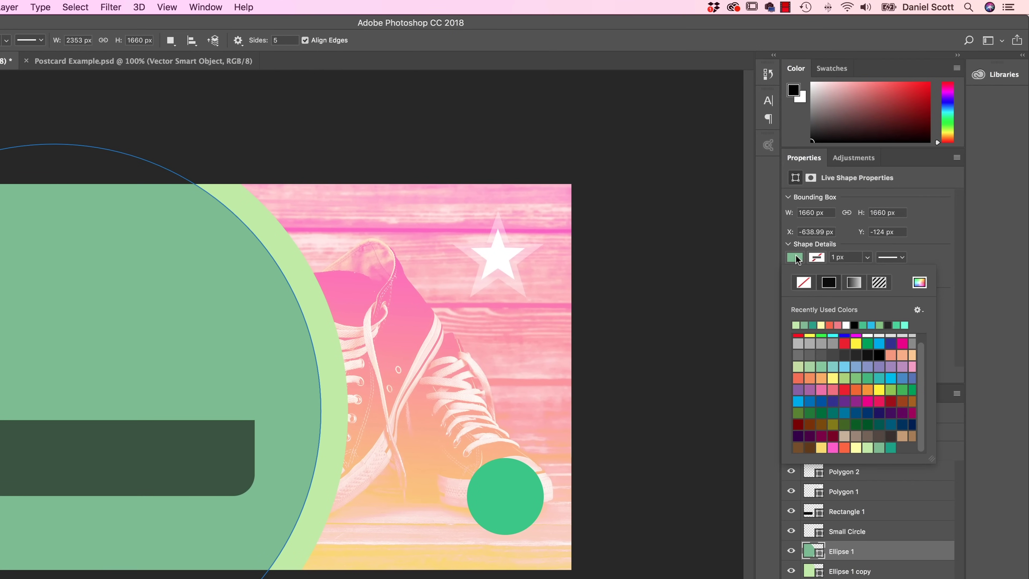
click(919, 282)
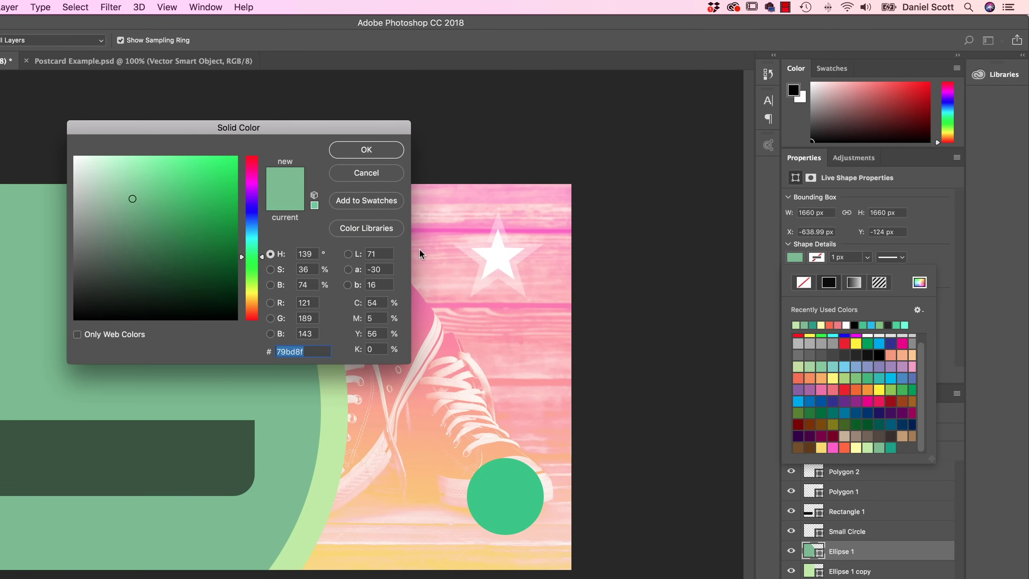
drag(117, 135, 717, 424)
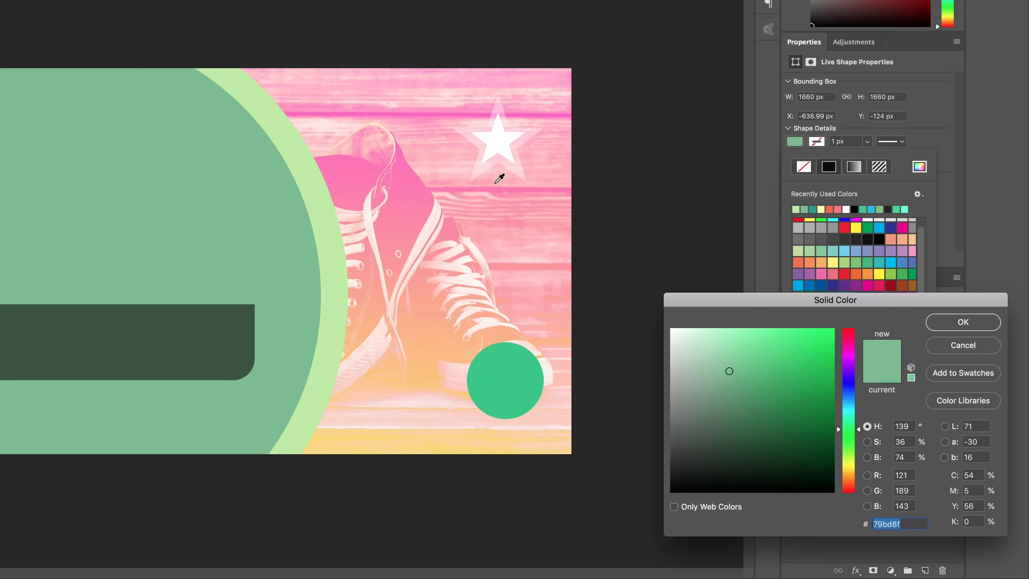
click(493, 197)
click(460, 159)
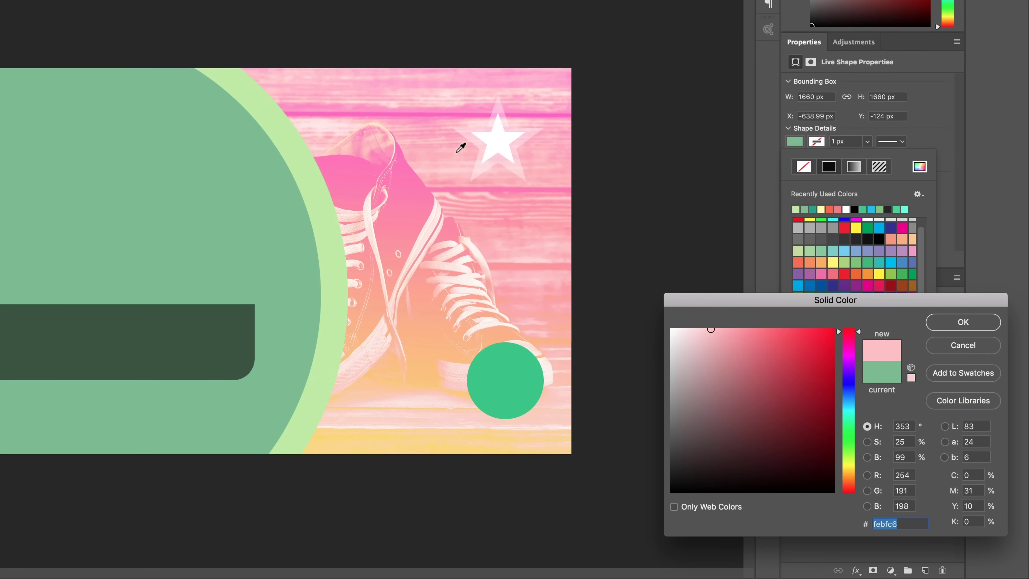
click(447, 121)
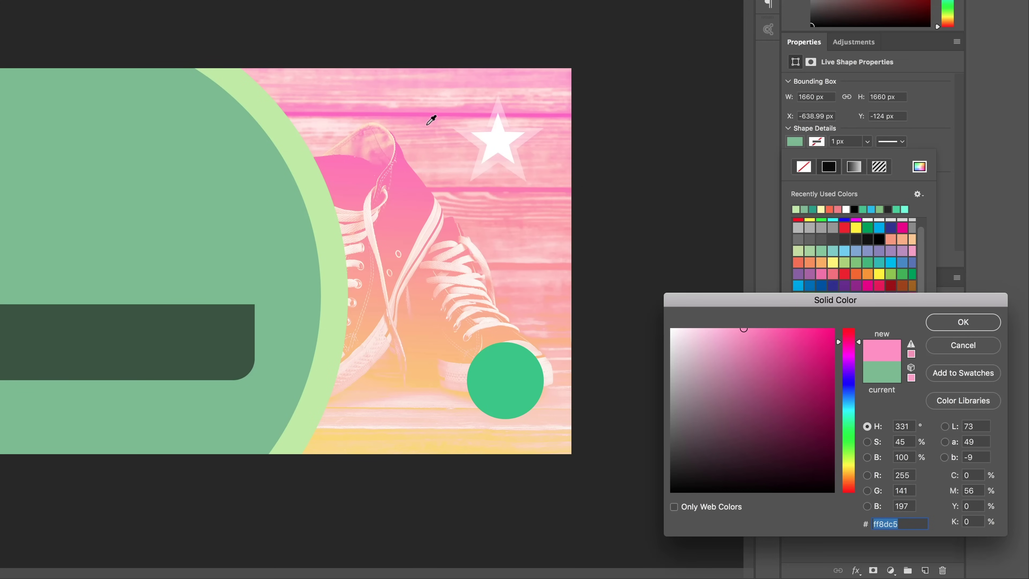
click(413, 184)
click(408, 177)
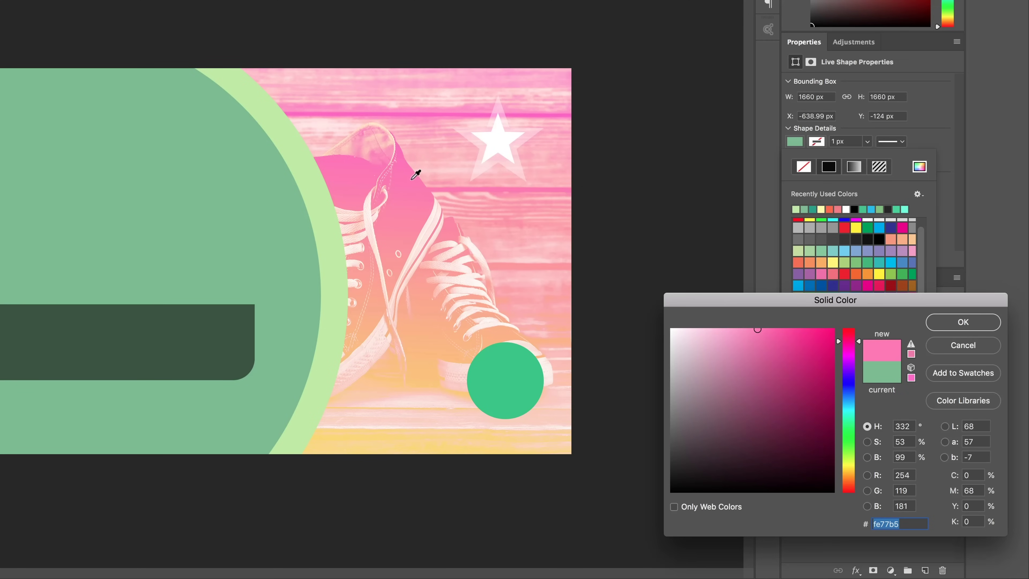
click(962, 323)
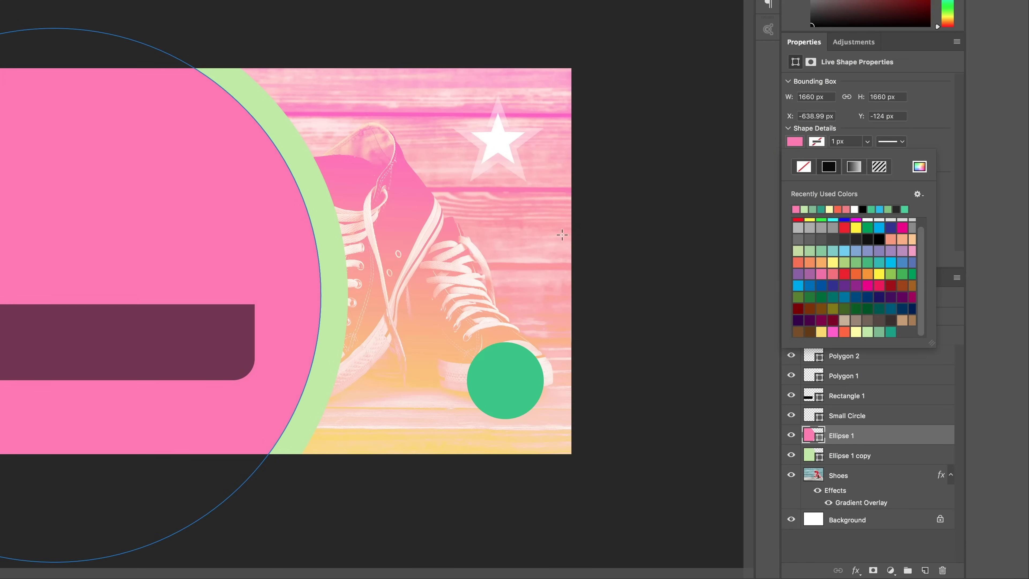
Fill Ellipse 1 copy with the orange #fcc176 sampled from the lower part of the shoe photo.
click(867, 461)
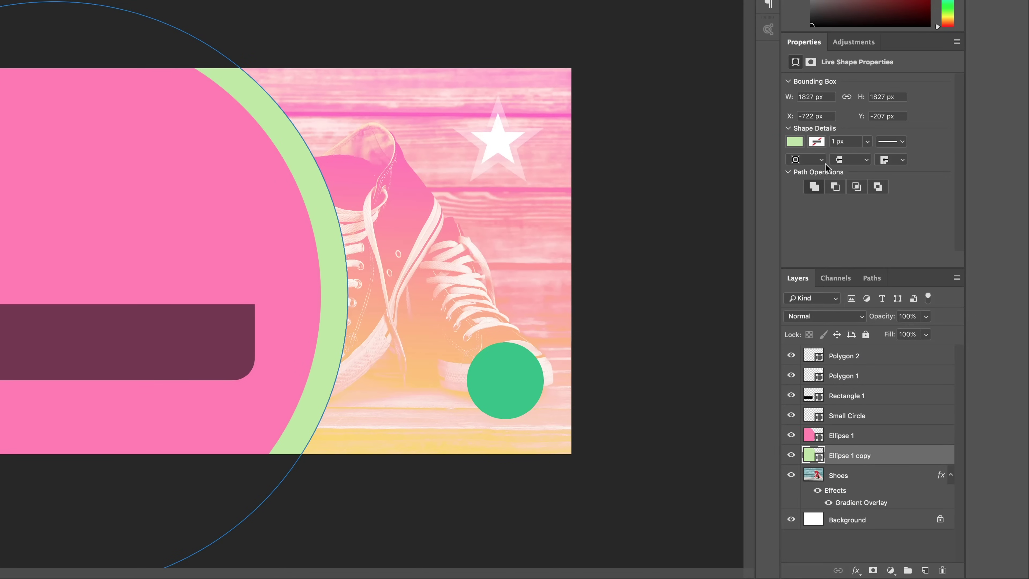
click(794, 142)
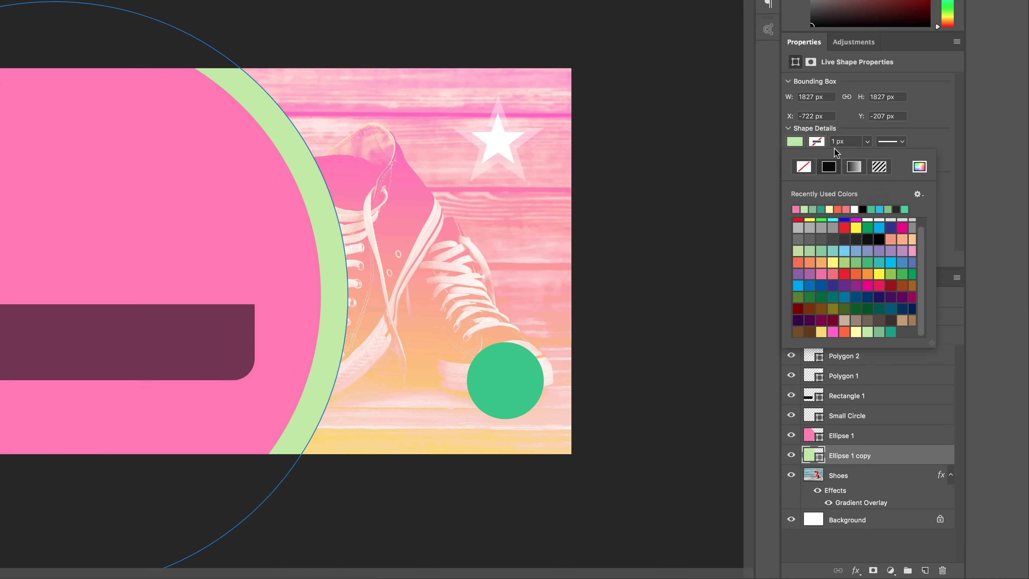
click(925, 171)
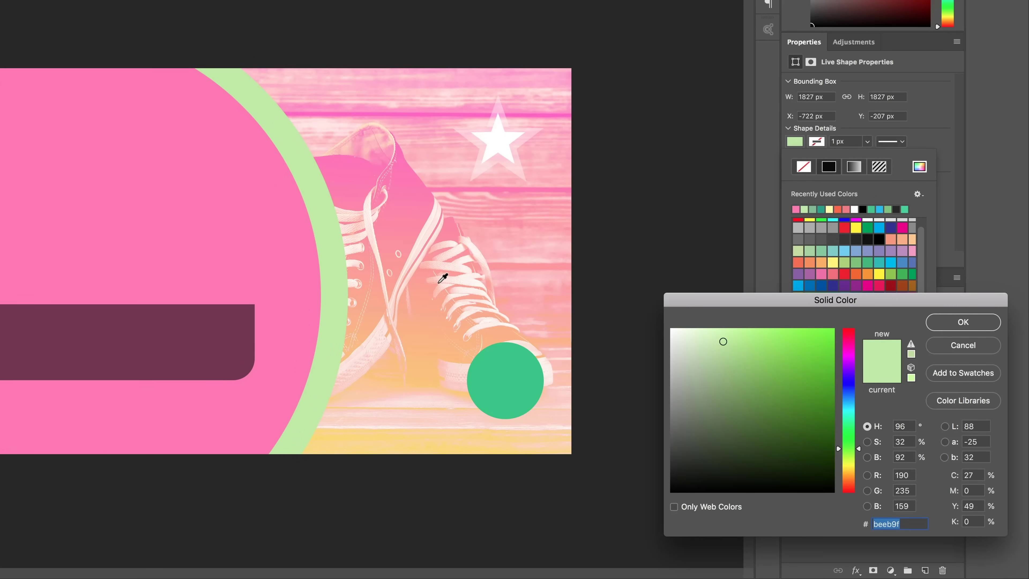
click(427, 359)
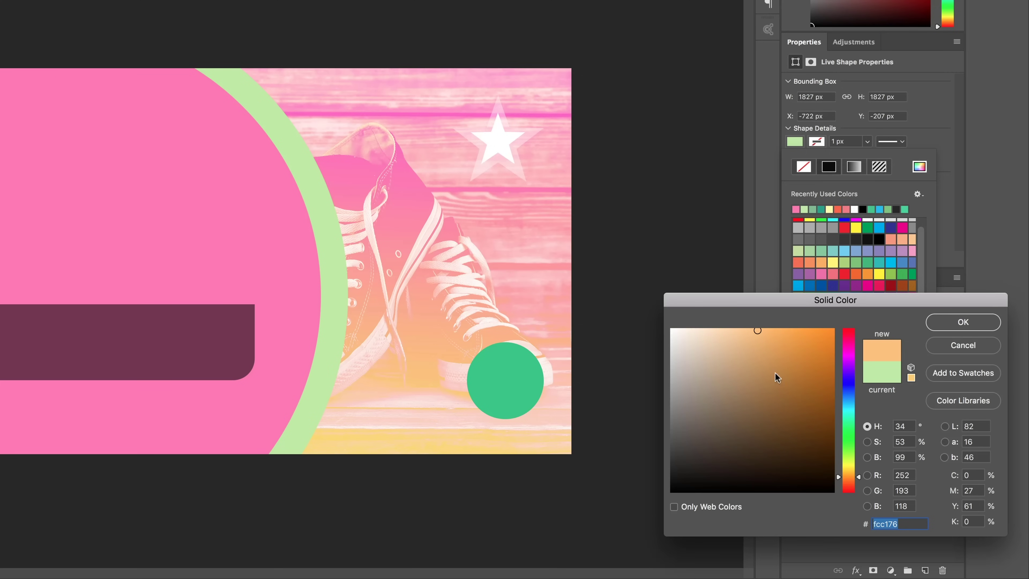
click(970, 325)
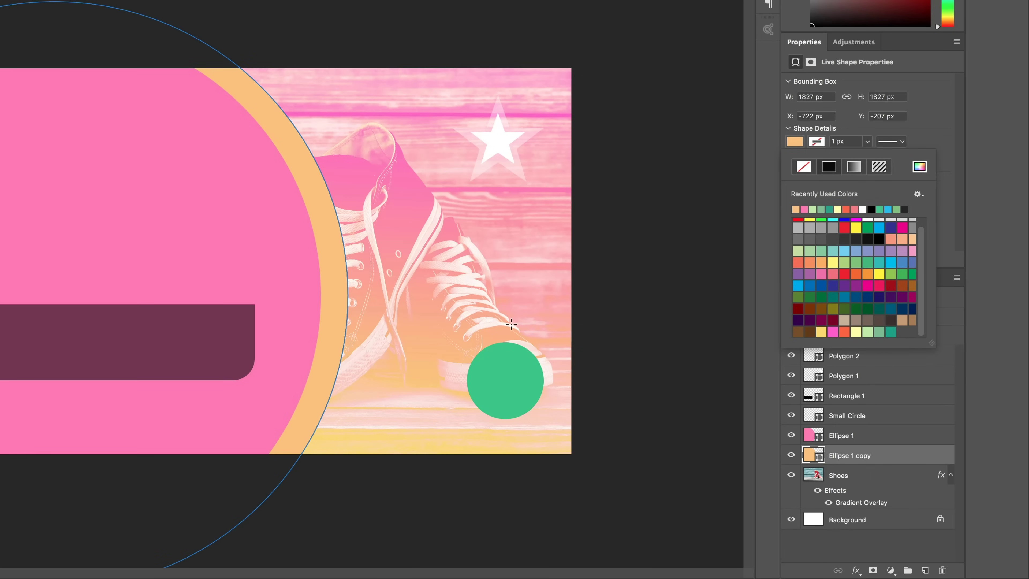
click(936, 129)
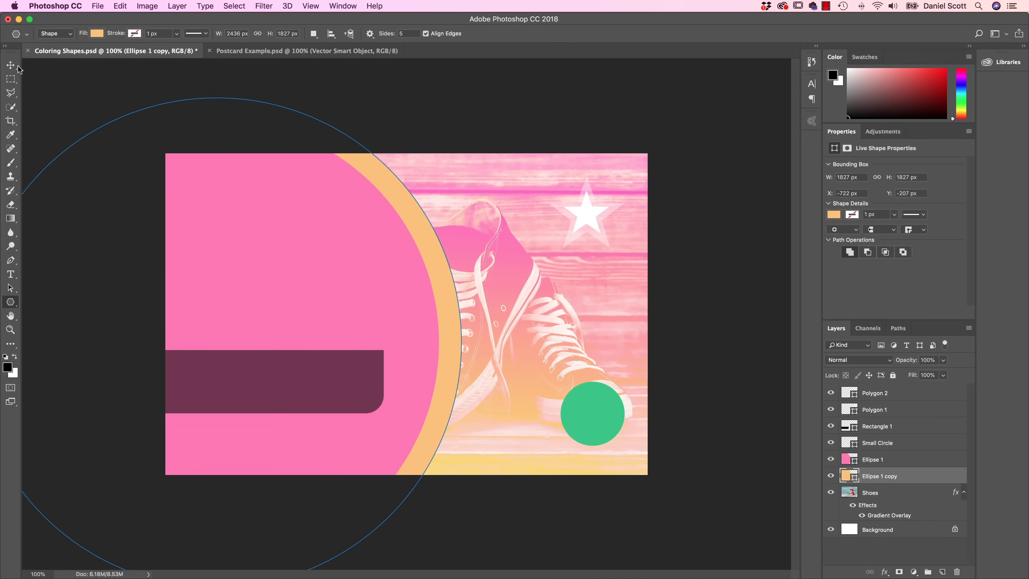
Switch to the Move tool and fill Ellipse 1 with a pink sampled from the photo, darkened to #c46279.
click(17, 66)
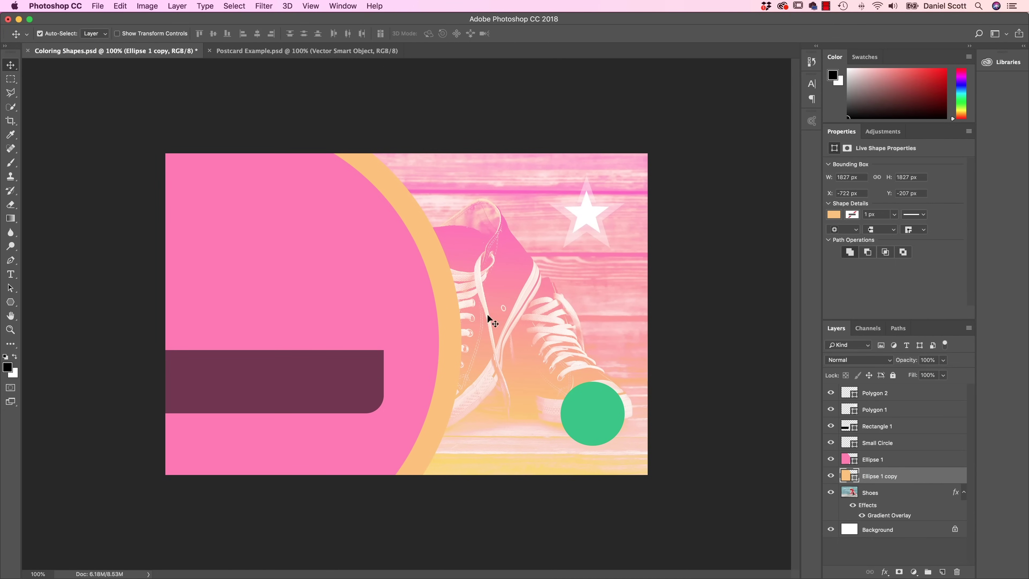
click(847, 462)
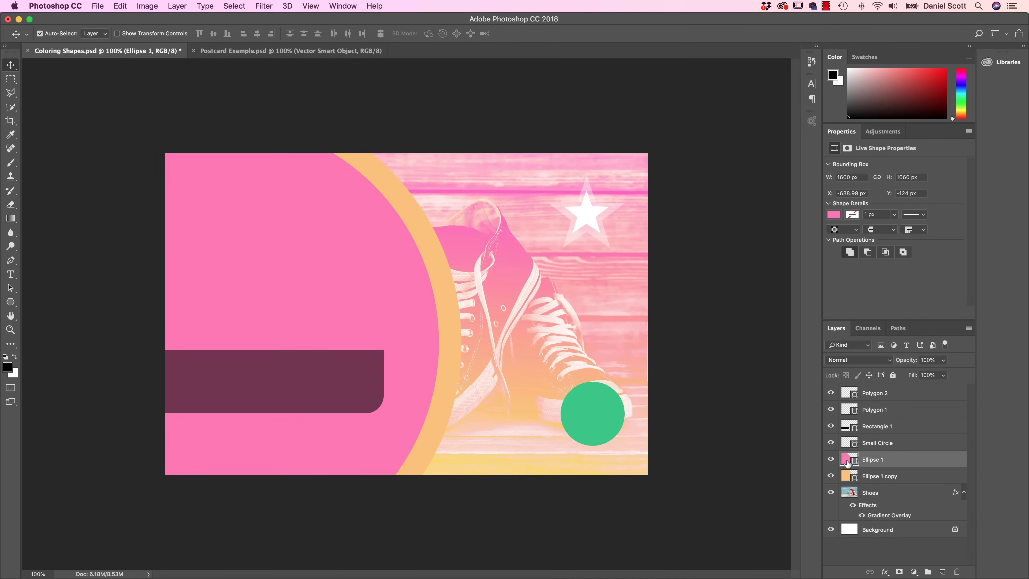
click(834, 215)
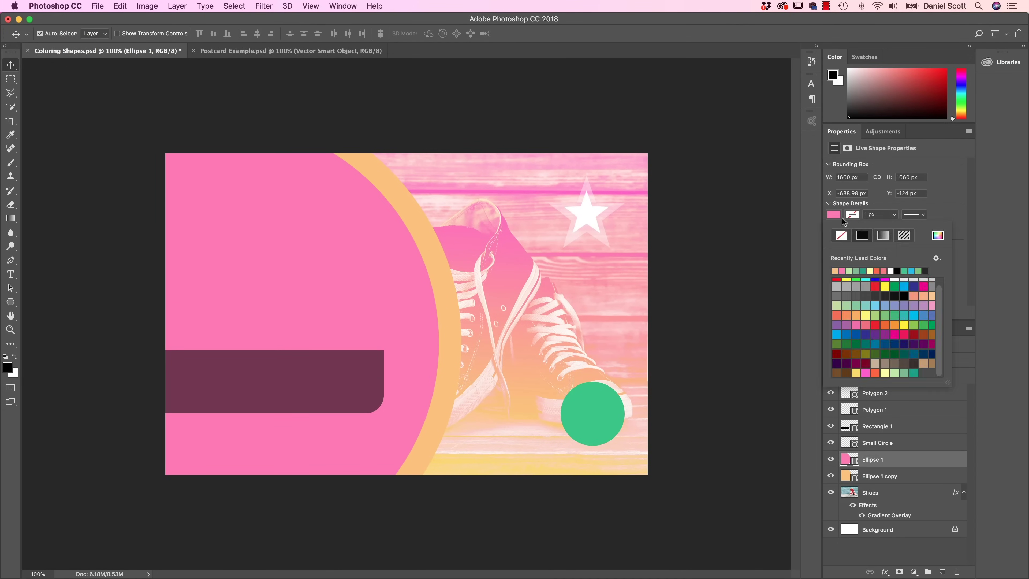
click(939, 235)
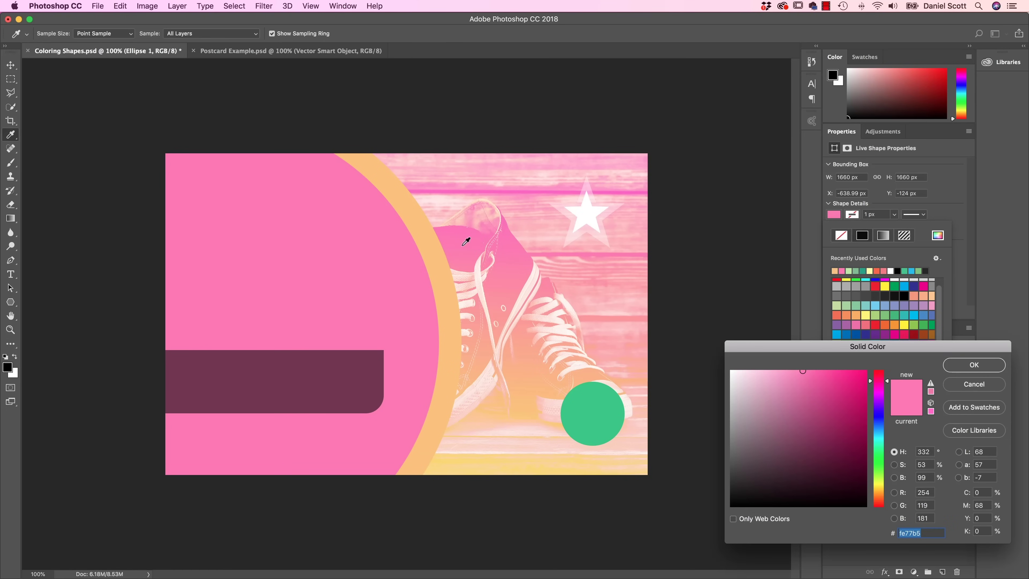
click(574, 307)
click(532, 271)
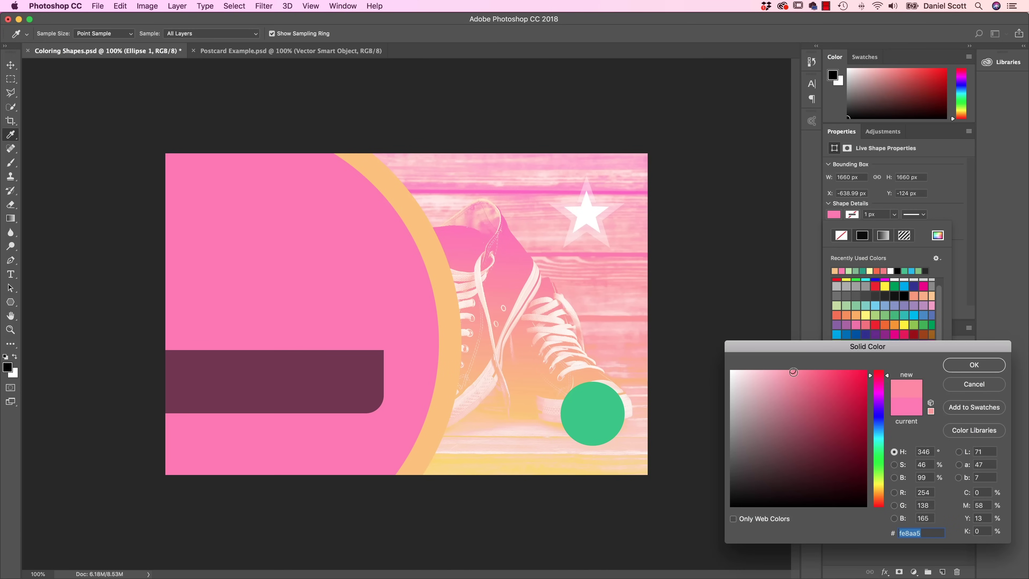
drag(794, 373, 800, 400)
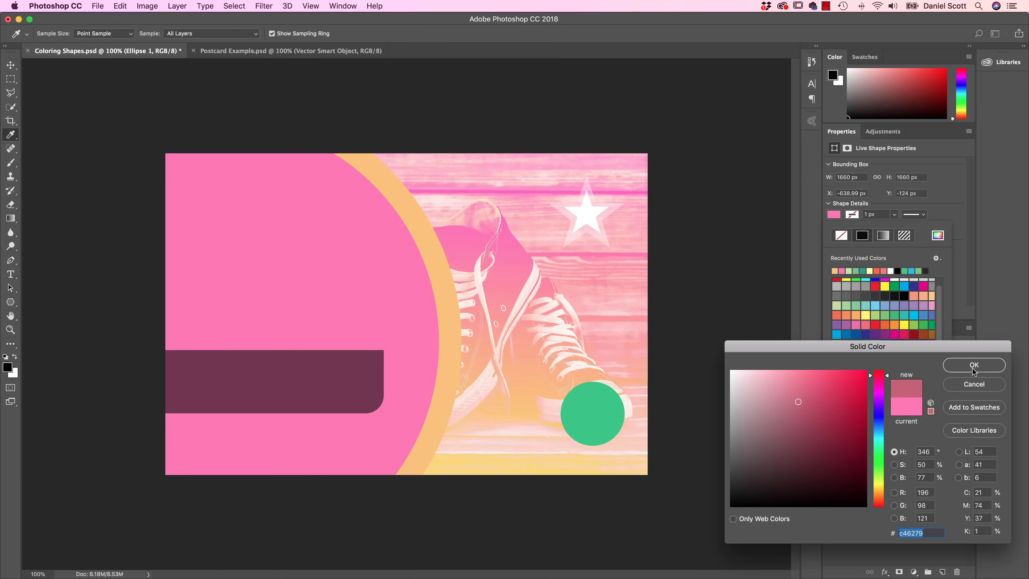
key(Return)
key(v)
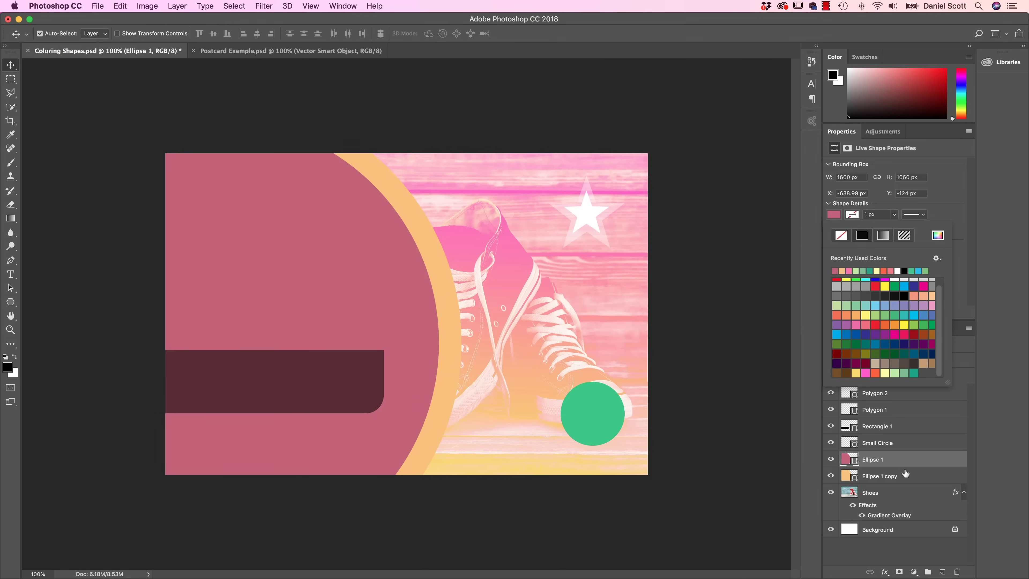
Darken the orange fill of Ellipse 1 copy to #c49354.
click(889, 478)
click(889, 477)
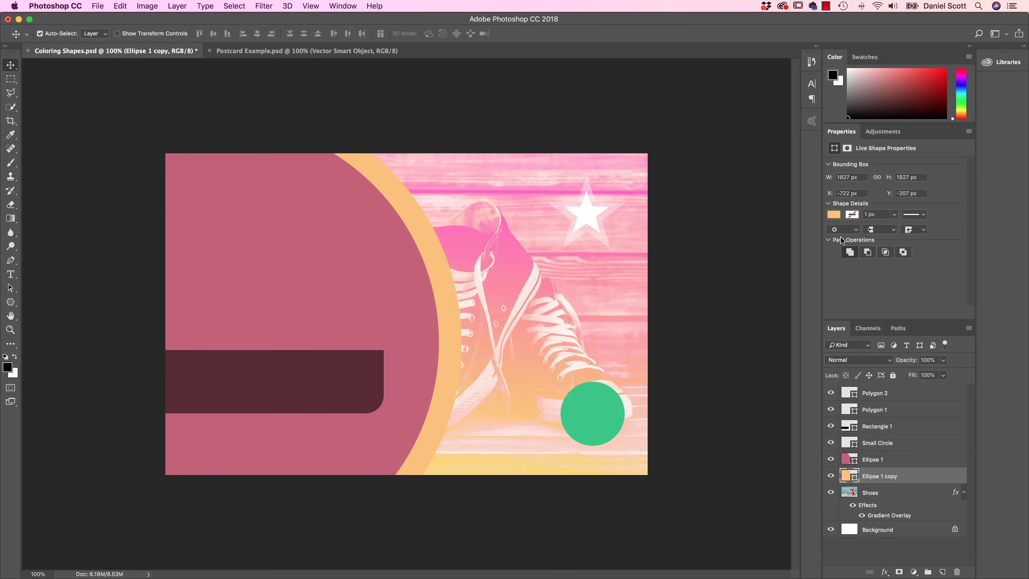
click(833, 216)
click(938, 235)
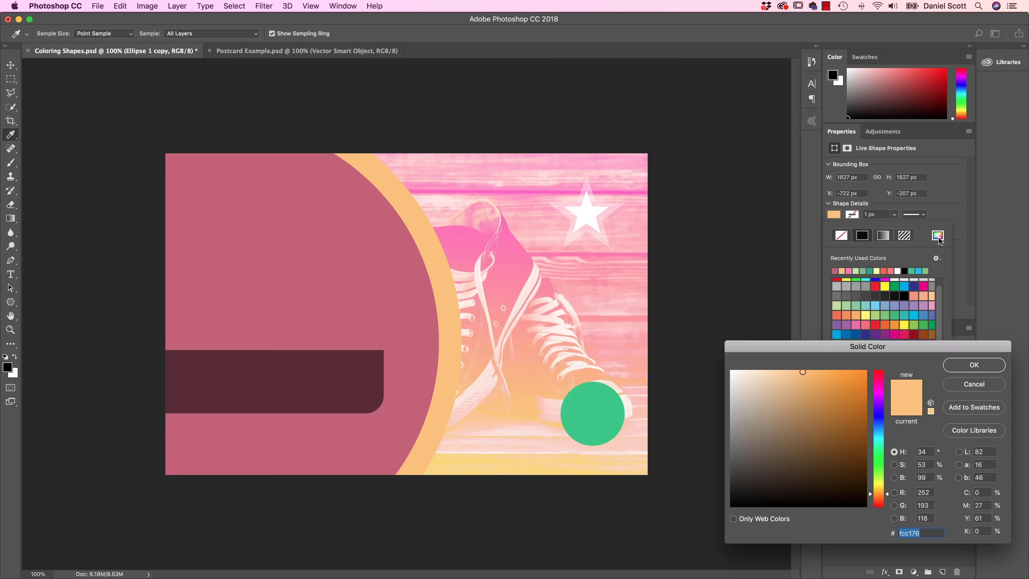
drag(814, 378, 809, 401)
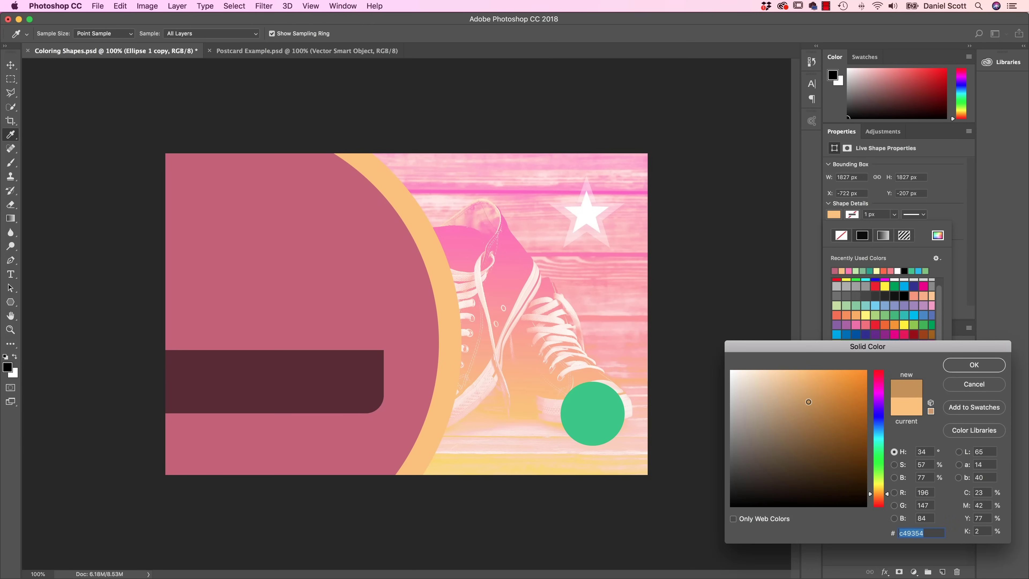
click(974, 365)
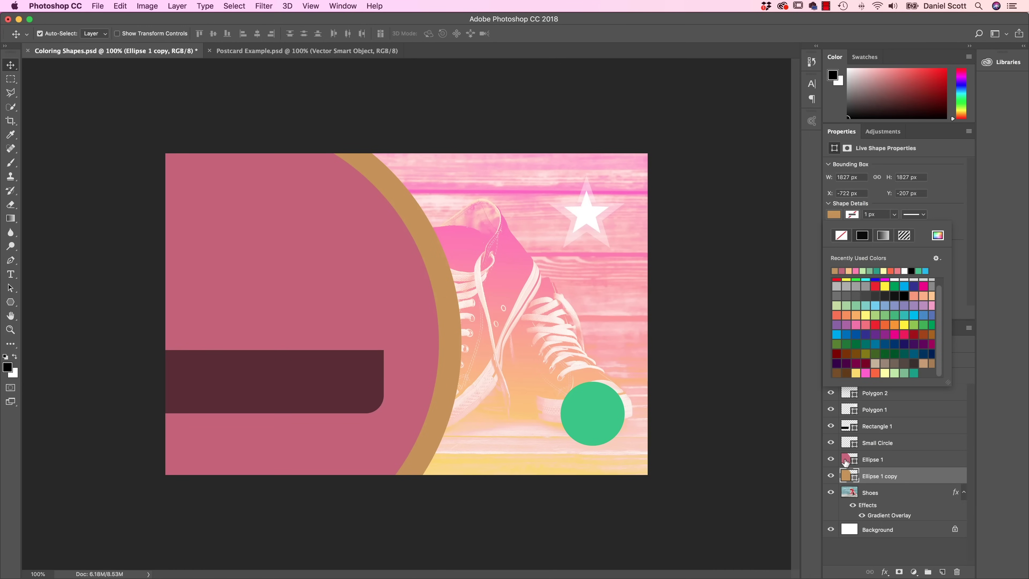
click(849, 475)
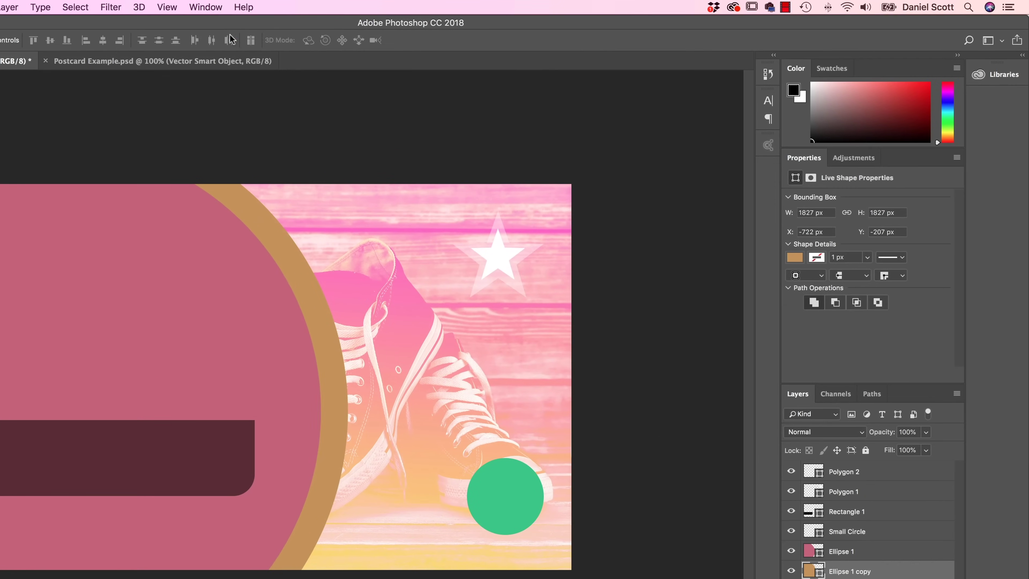
Call up the Adobe Color Themes extension.
click(347, 6)
mouse_move(231, 67)
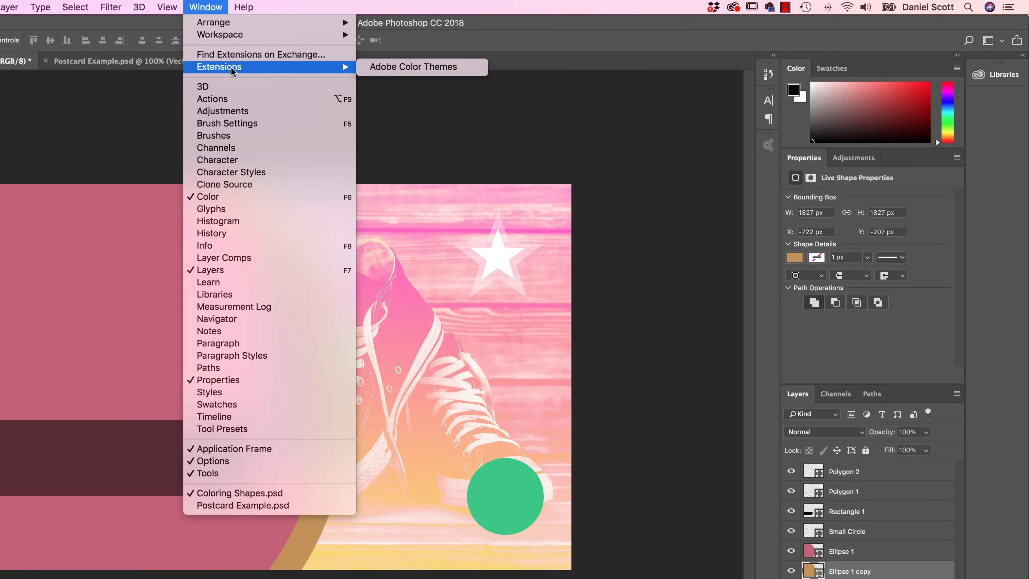
click(438, 70)
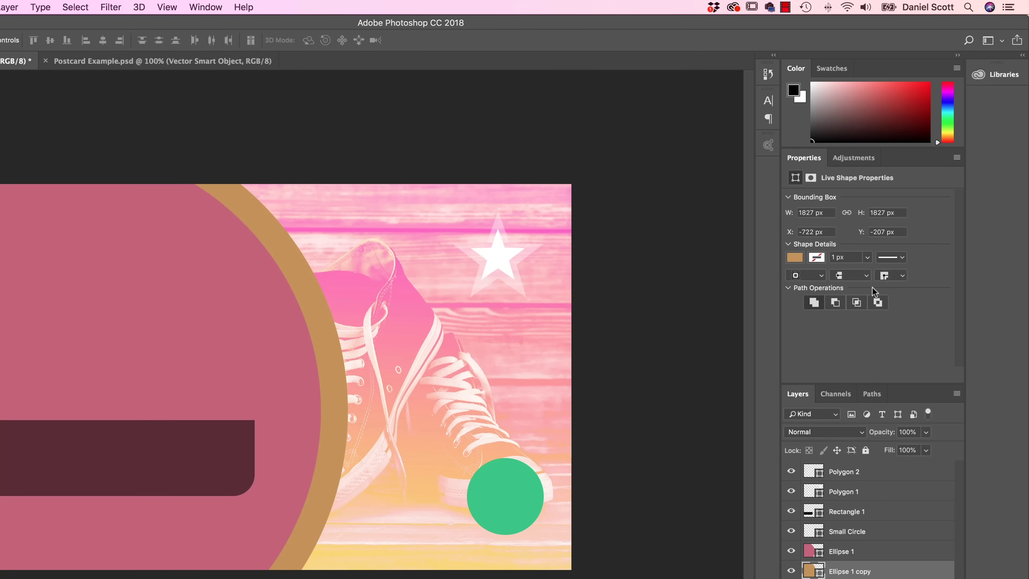
click(796, 257)
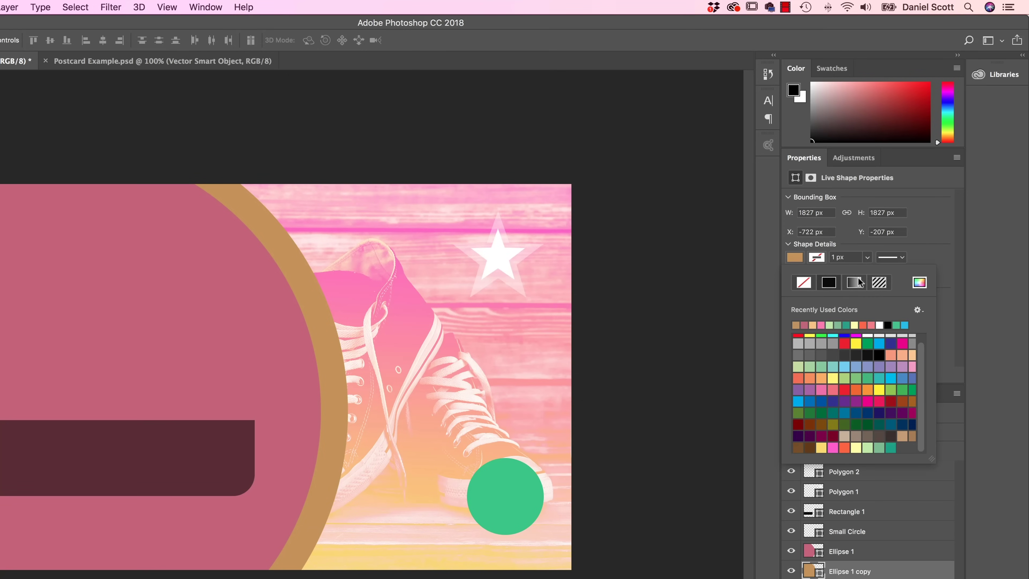
click(924, 284)
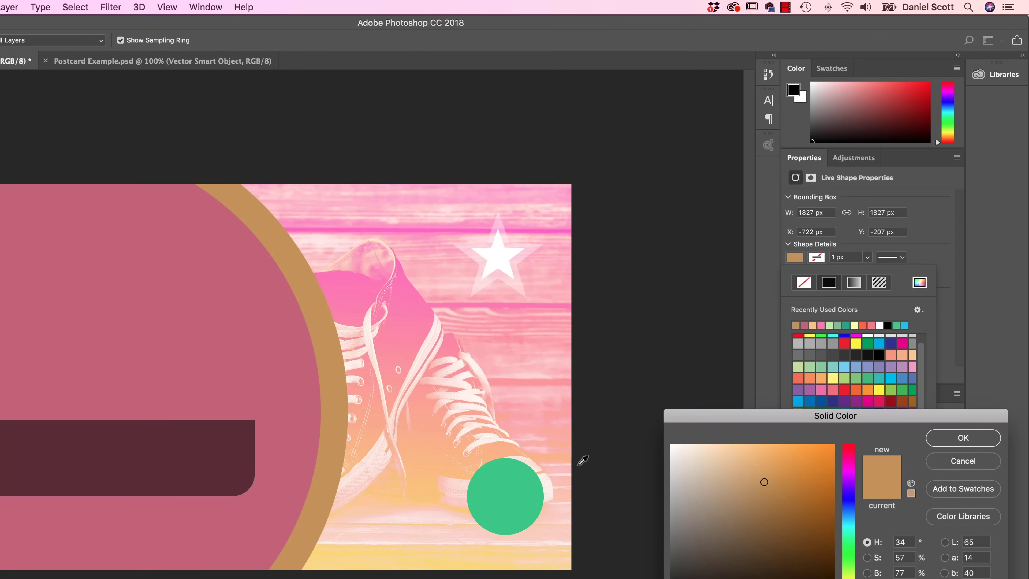
click(951, 467)
click(932, 240)
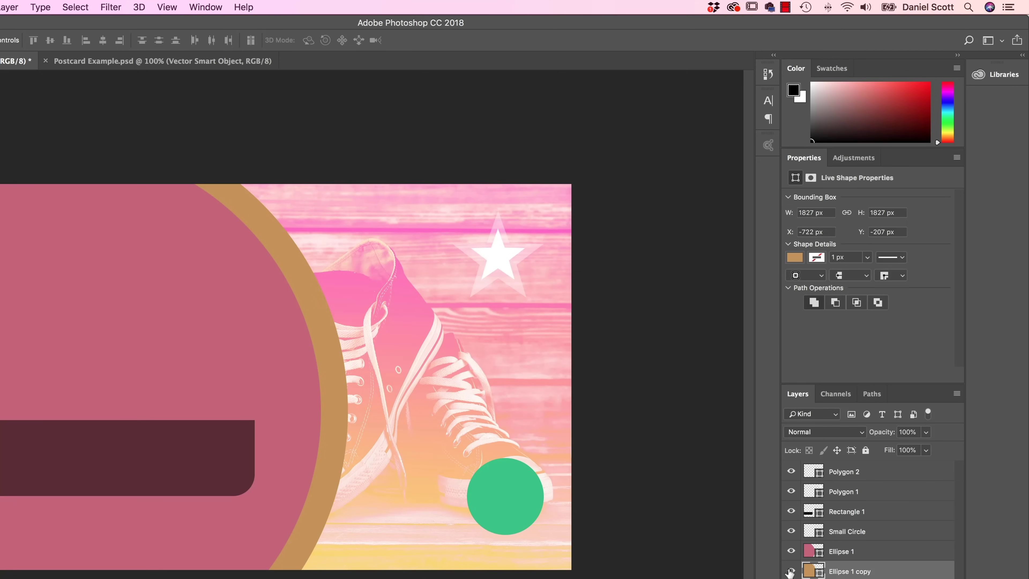
Fill Ellipse 1 copy with the dark pink sampled from the large Ellipse 1 circle.
click(795, 261)
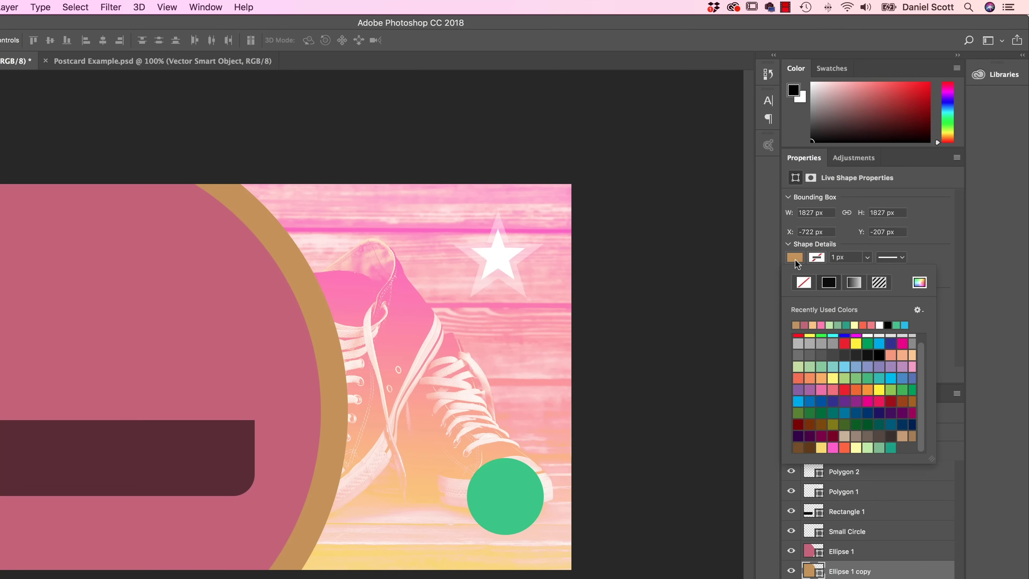
click(920, 282)
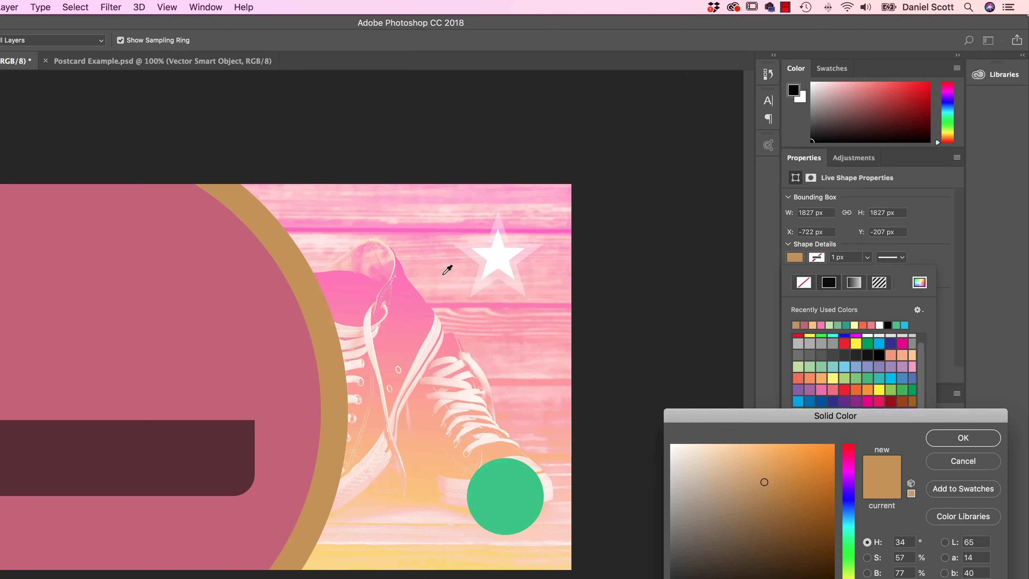
click(143, 291)
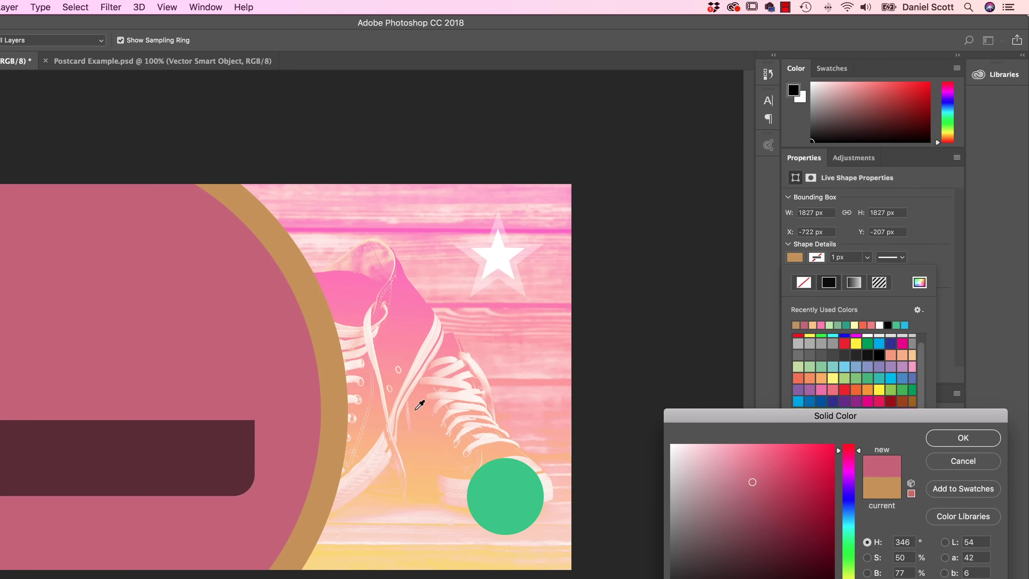
click(956, 440)
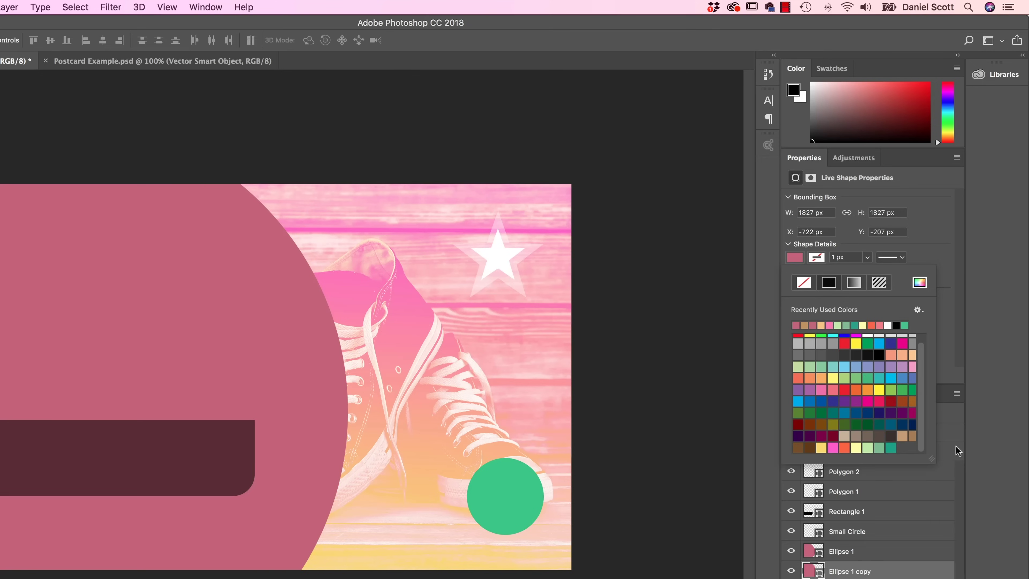
Fill Ellipse 1 with the green #2cc784 sampled from the small circle over the shoe photo.
click(835, 552)
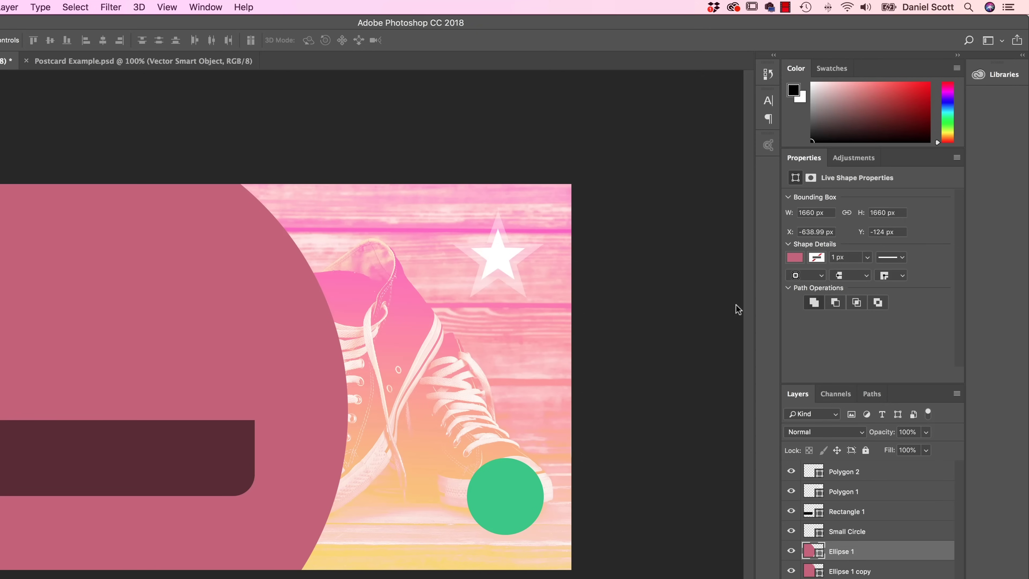
click(794, 257)
click(920, 282)
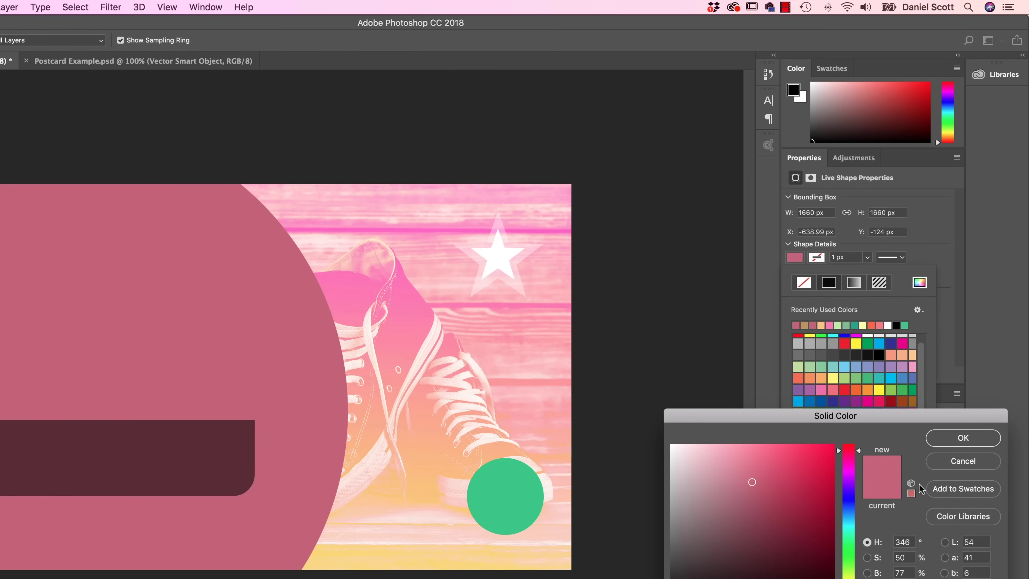
click(499, 485)
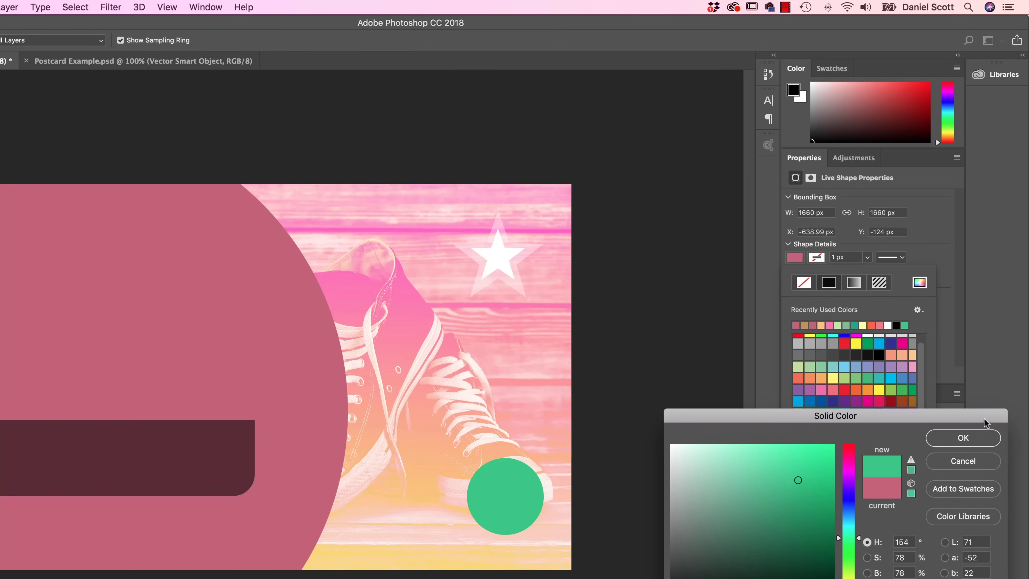
click(977, 437)
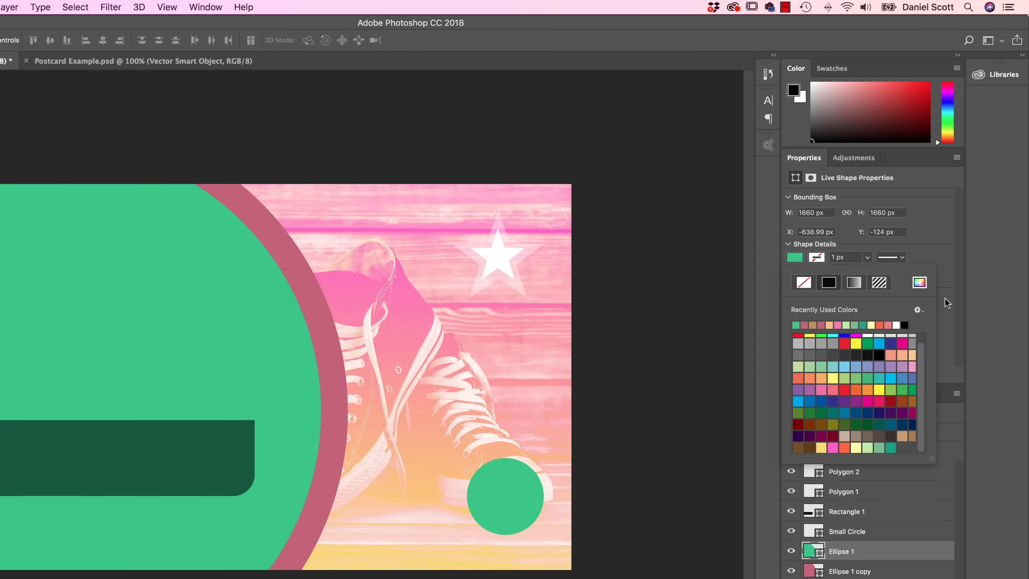
Try out fill colors for Ellipse 1 sampled from the star, the small green circle and the shoe photo.
click(920, 284)
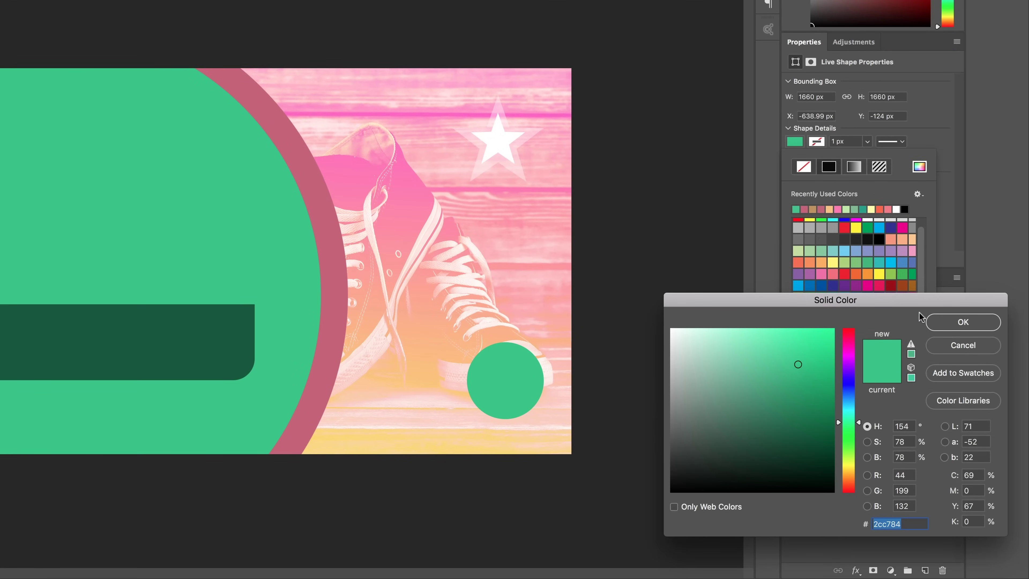
drag(919, 302, 834, 166)
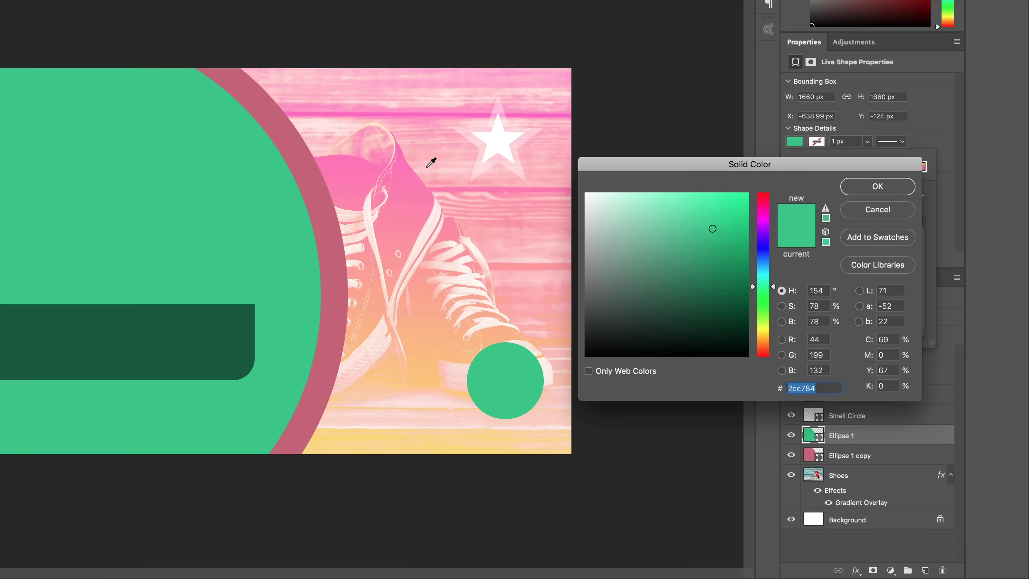
click(486, 151)
click(508, 362)
click(383, 246)
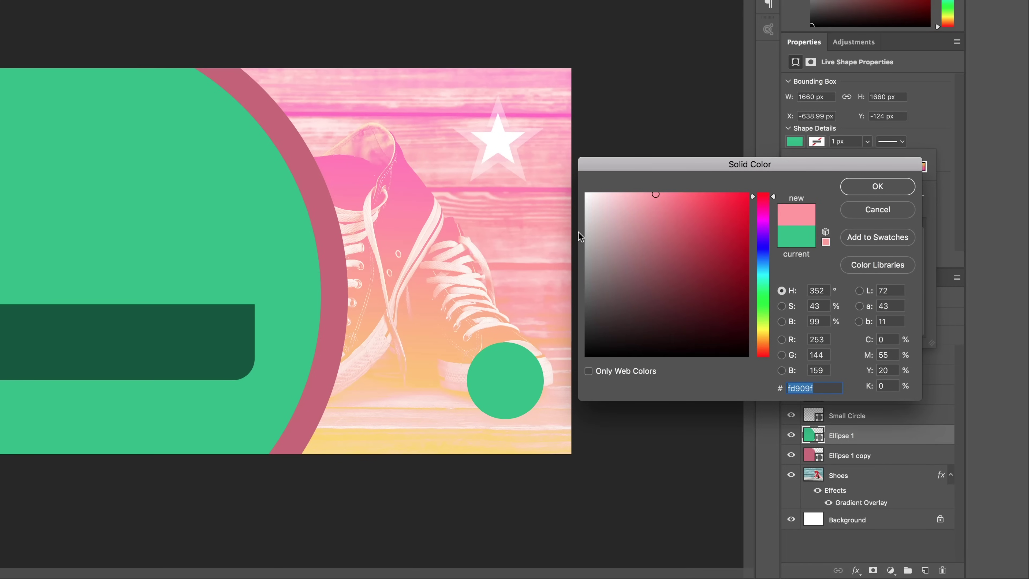
click(507, 137)
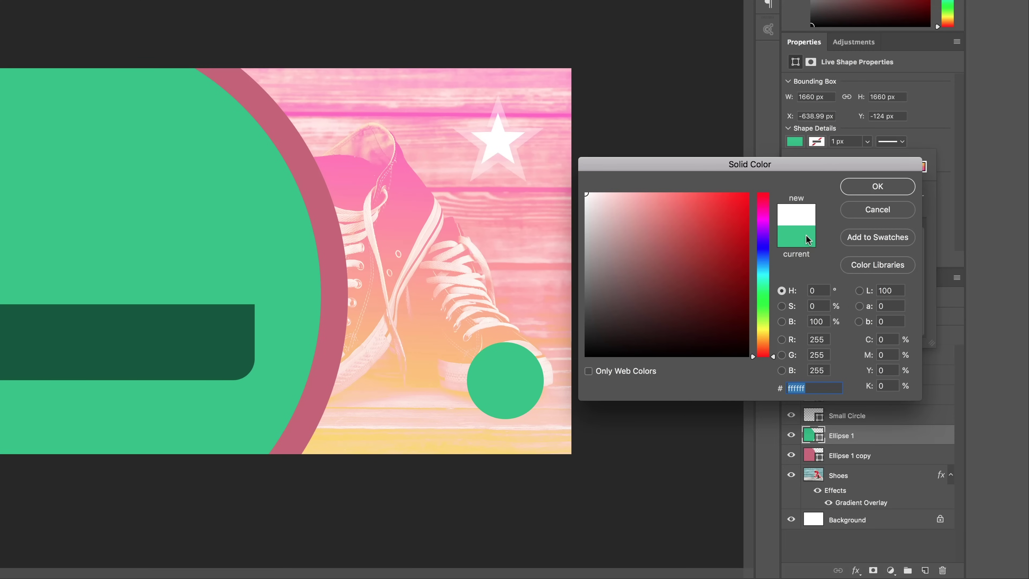
click(878, 209)
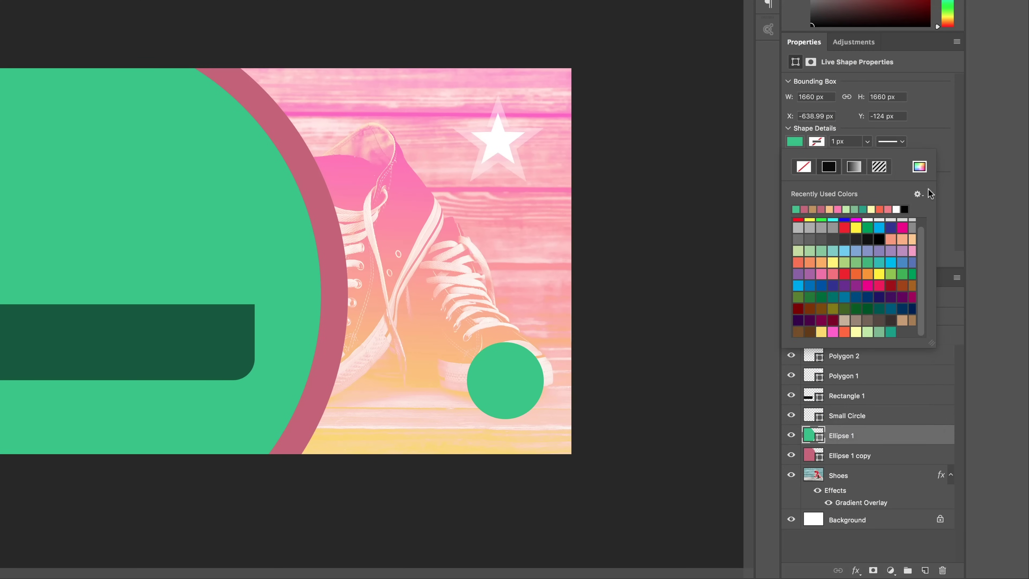
click(943, 141)
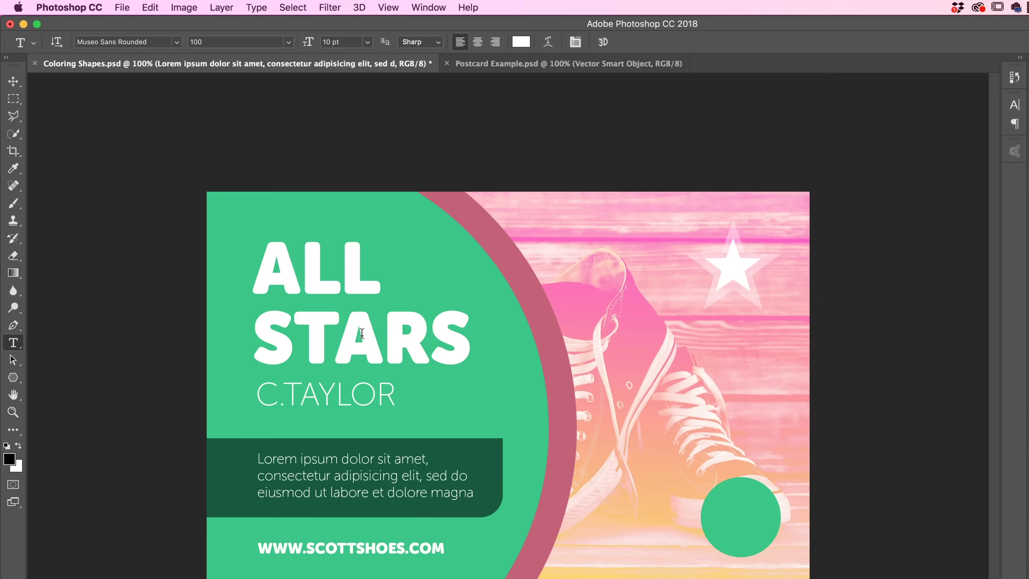
Append "WHICH TYPES ON FOREVER" to the thin text line below the ALL STARS heading and commit it.
click(388, 396)
text(WHICH T)
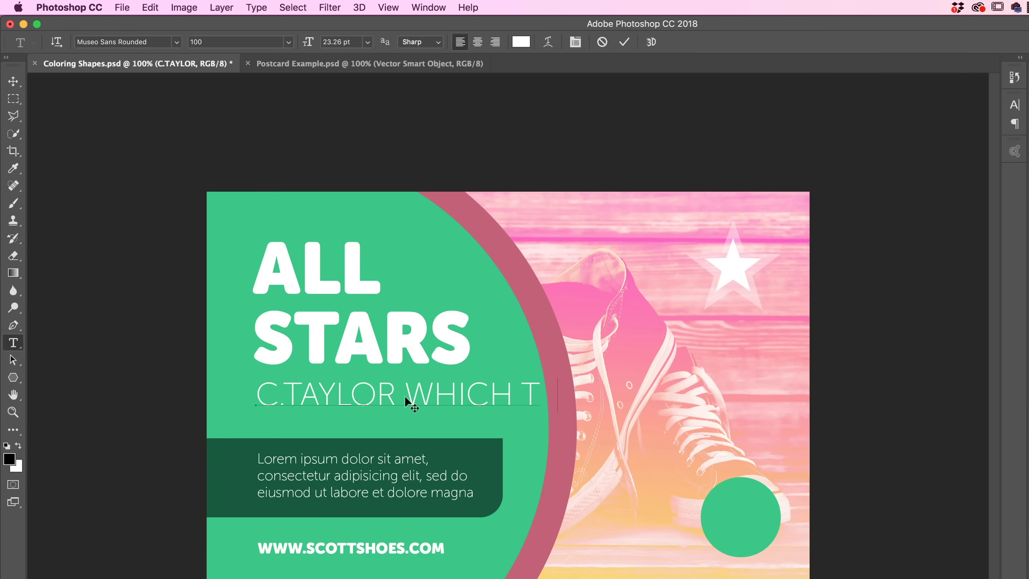
text(YPES ON FOREVER)
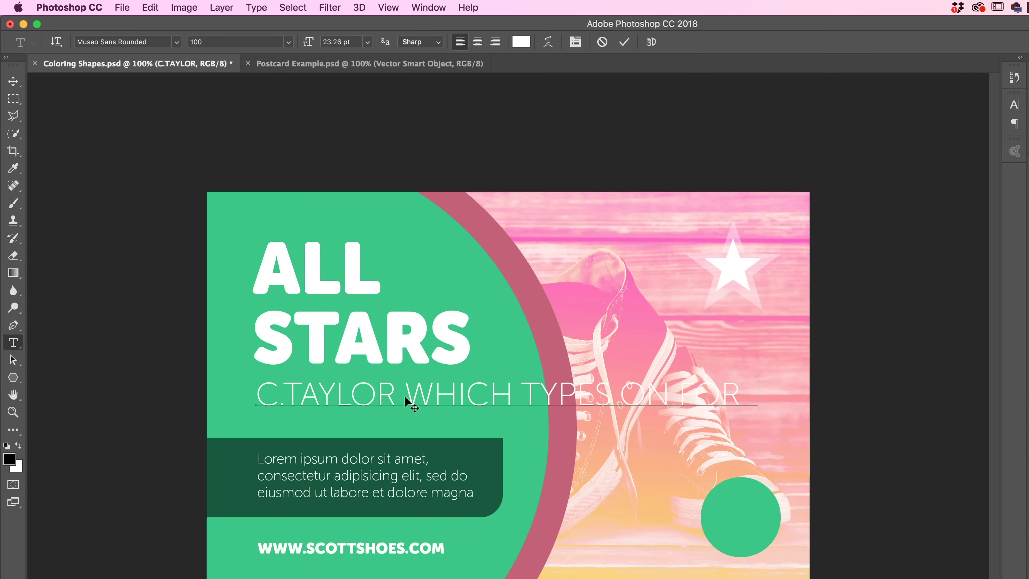
click(14, 82)
Widen the Lorem ipsum paragraph's text box to about 6.6 cm and enlarge it further from its lower corner.
click(14, 344)
click(318, 477)
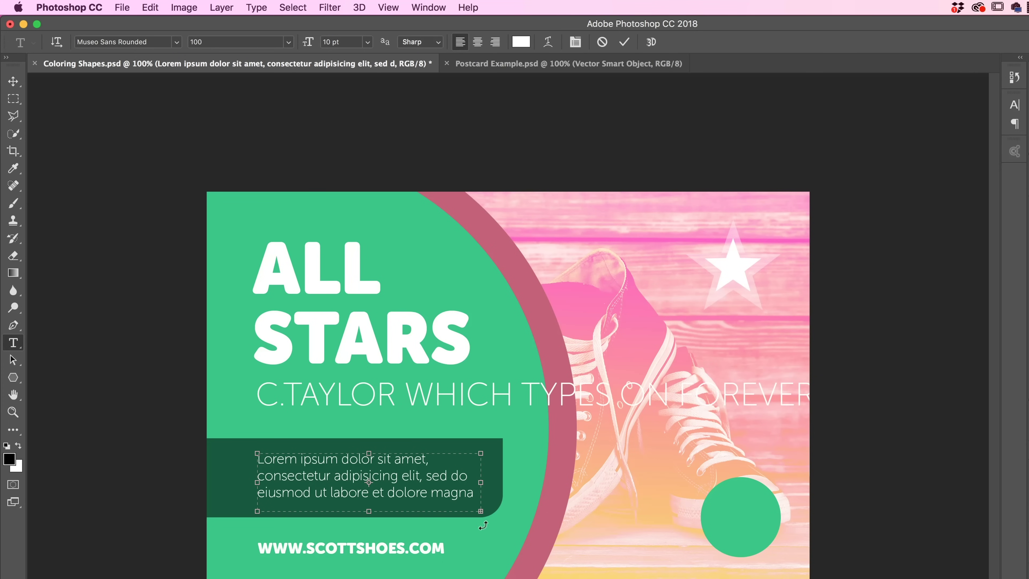
drag(495, 483, 519, 483)
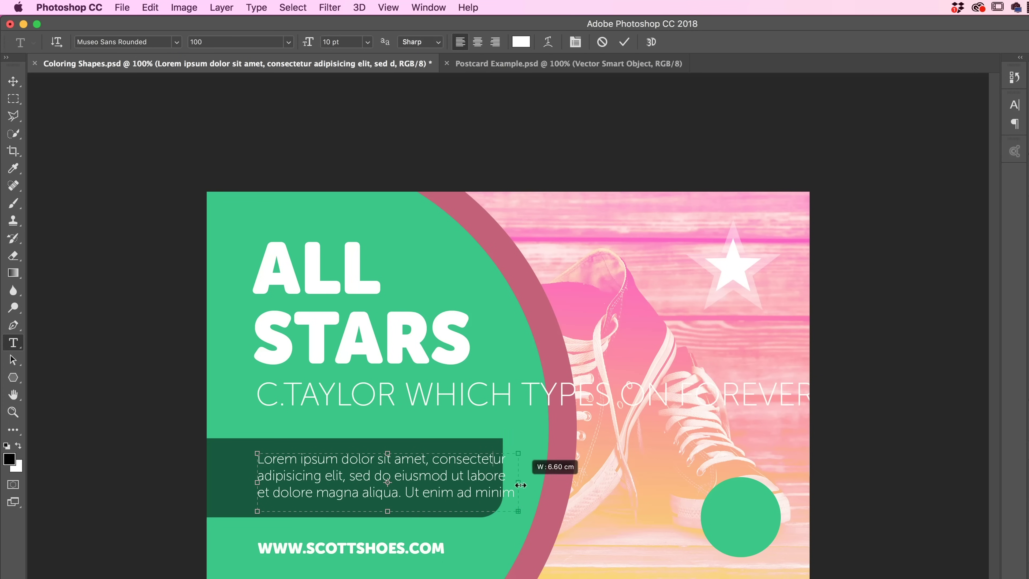
drag(527, 525, 550, 555)
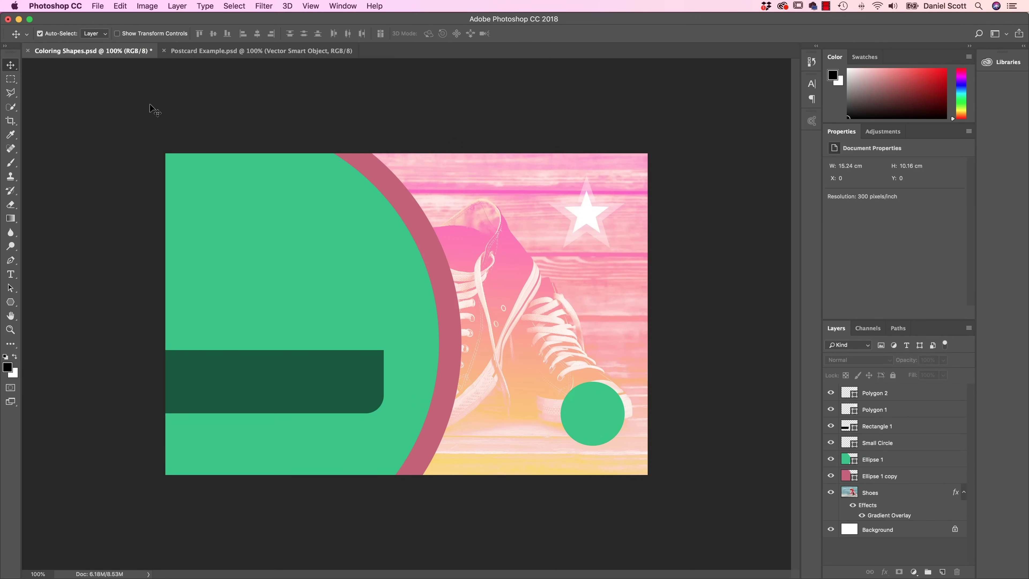
Locate Coloring Shapes.psd in the 03 Shapes folder of Exercise Files without opening it.
click(99, 6)
click(105, 30)
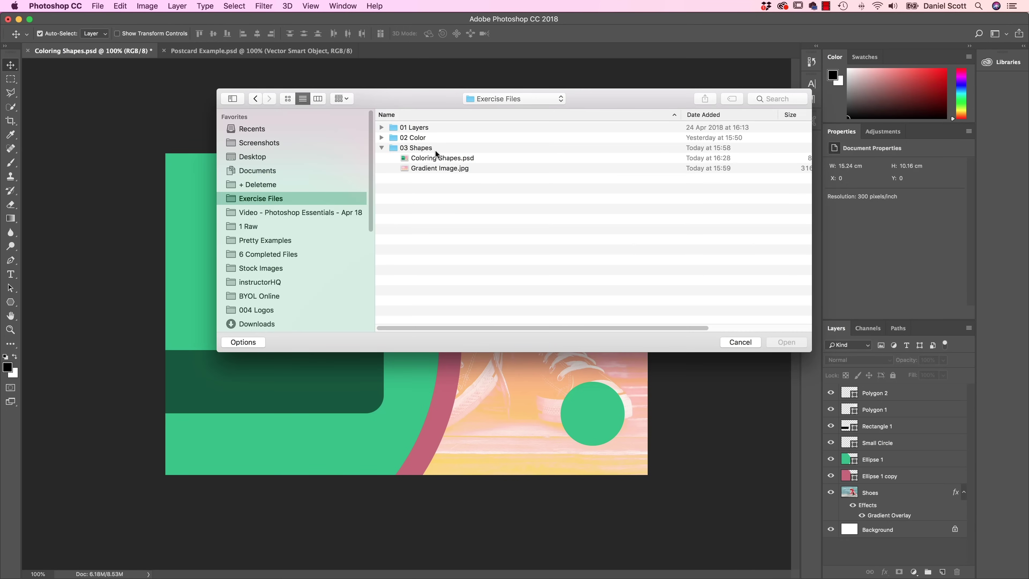
click(411, 149)
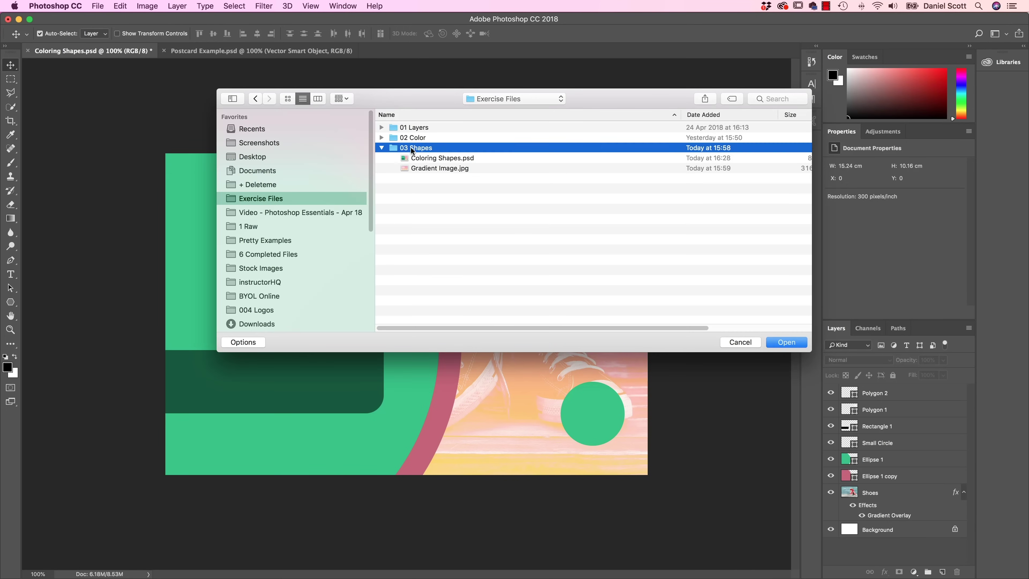
click(425, 159)
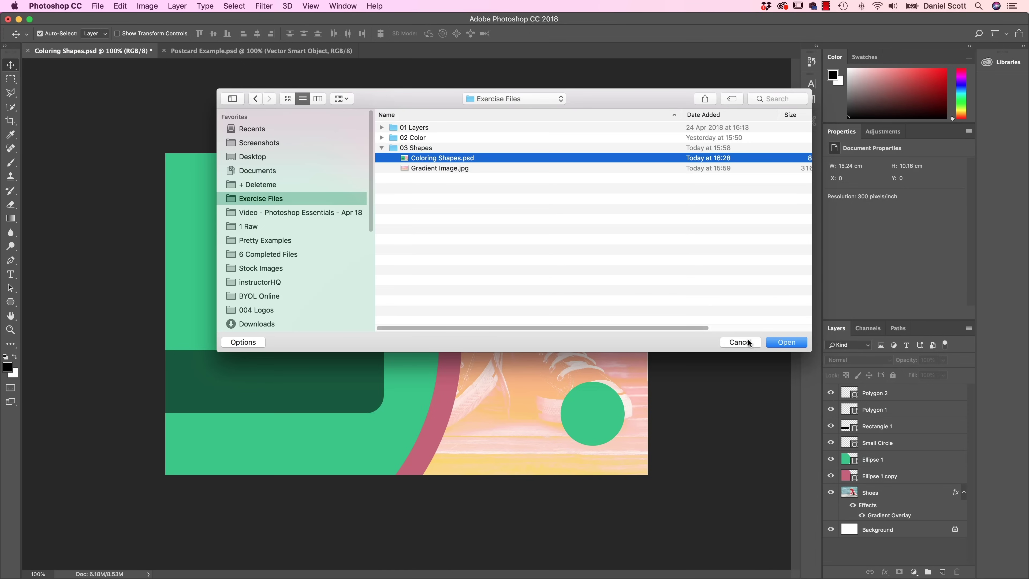
click(740, 343)
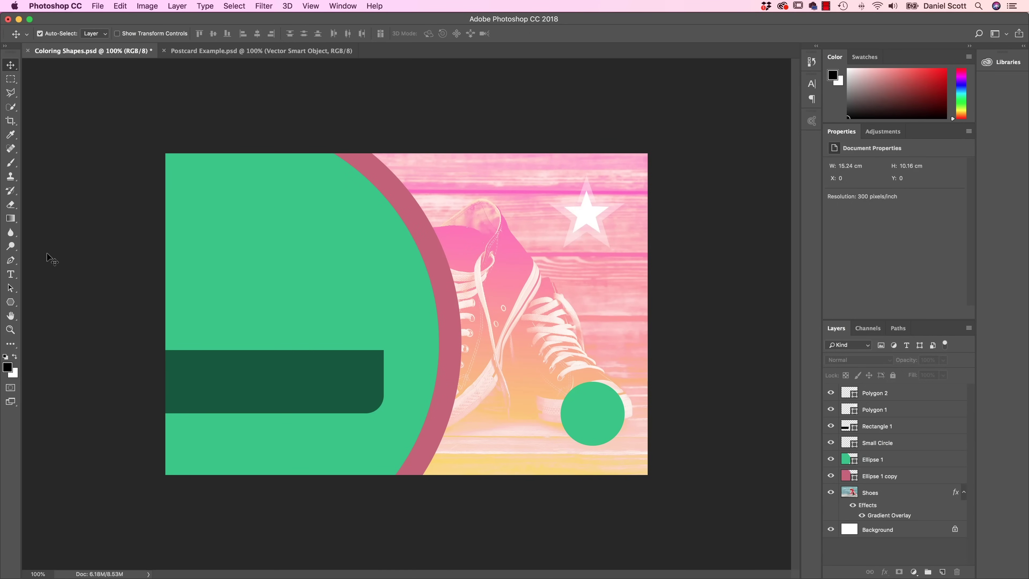
Switch to the Horizontal Type tool and deselect all layers, including Ellipse 1.
click(12, 277)
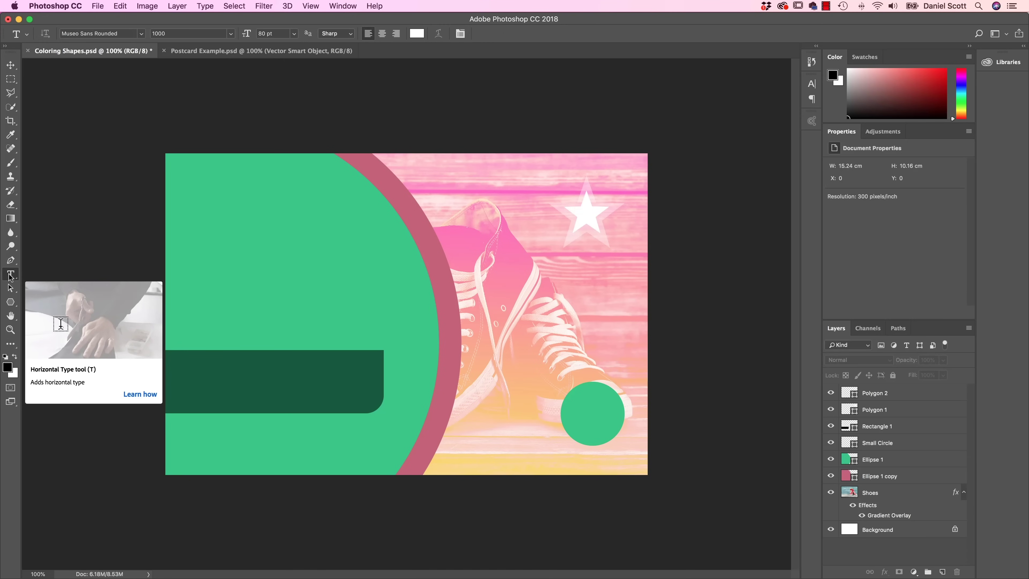
click(881, 460)
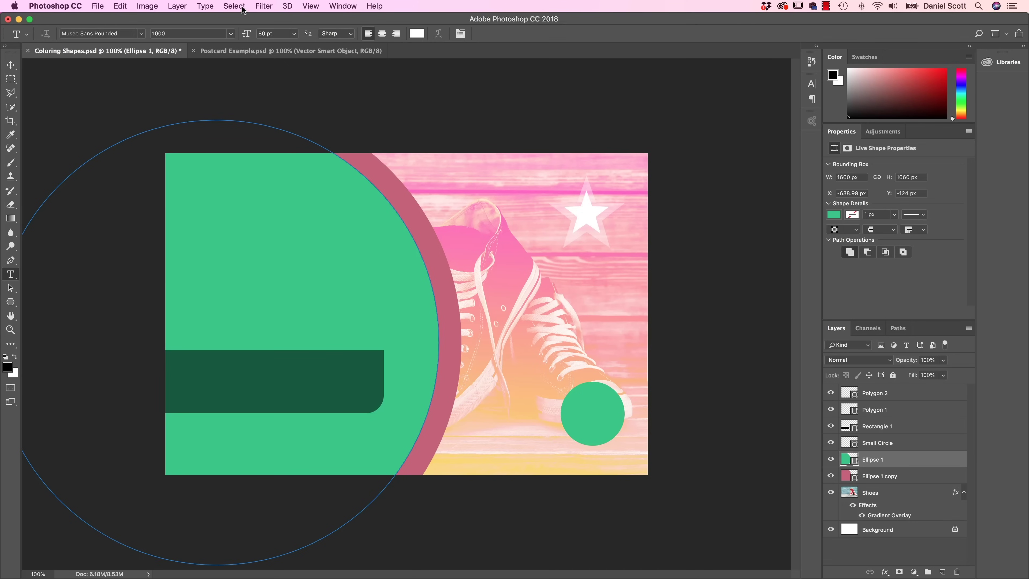
click(235, 7)
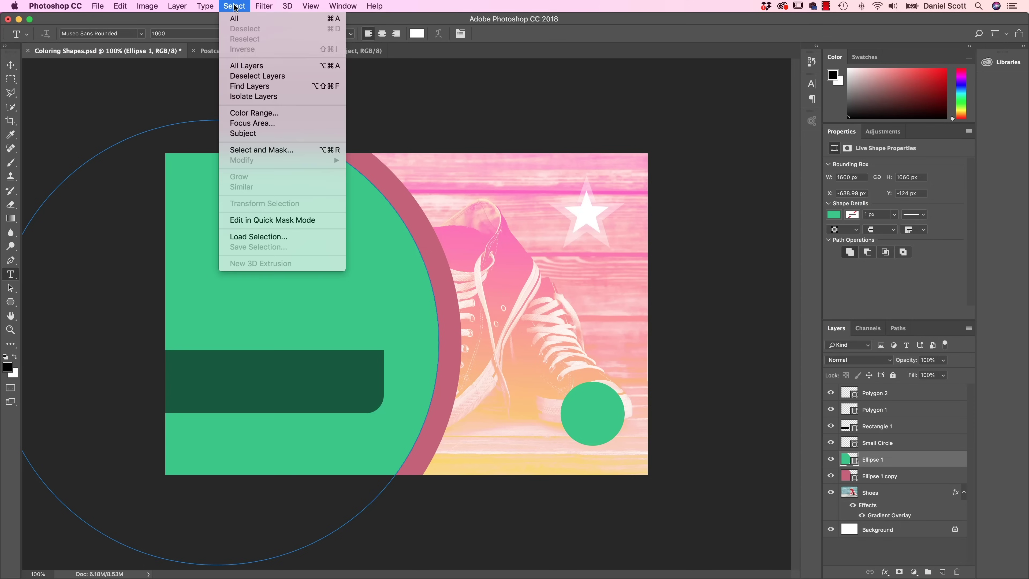
click(241, 76)
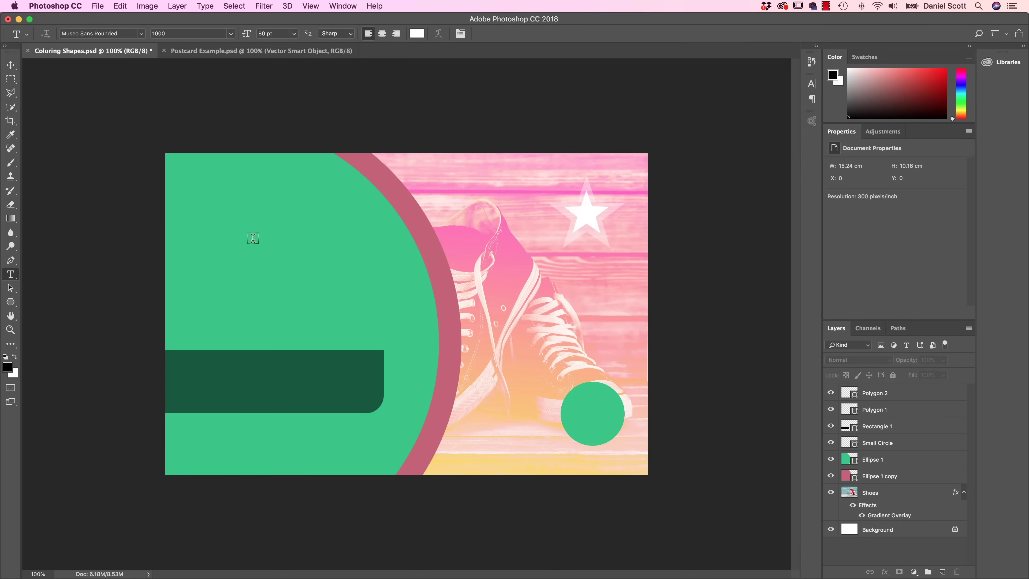
Add the point text "ALL STARS" on the upper part of the large green circle.
click(240, 240)
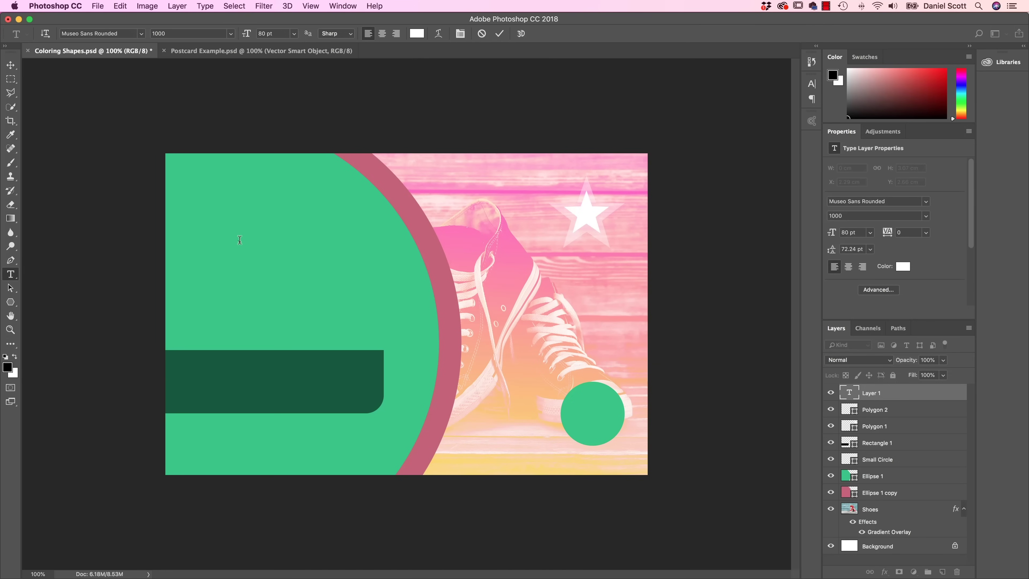
text(ALL)
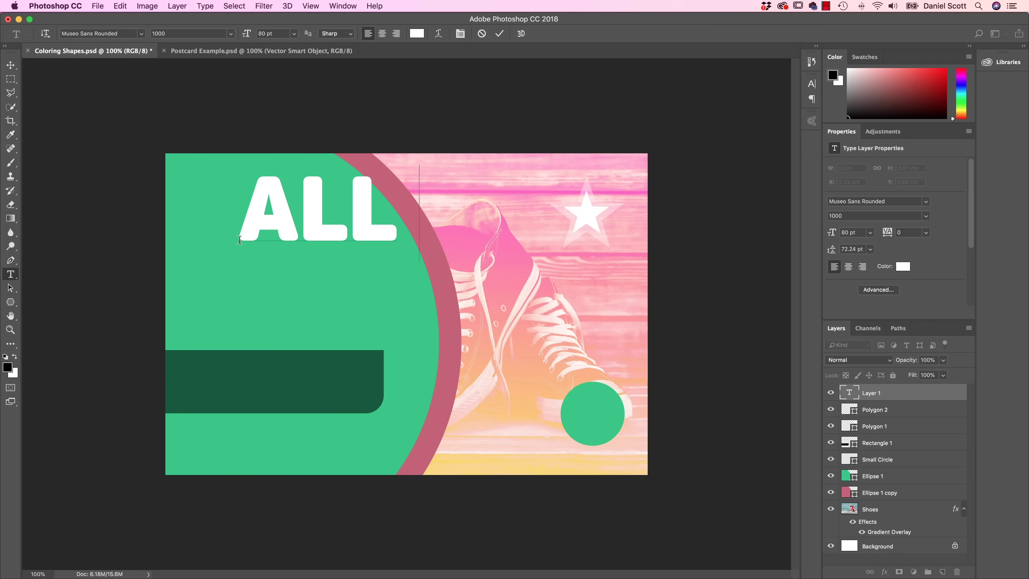
text( STARS)
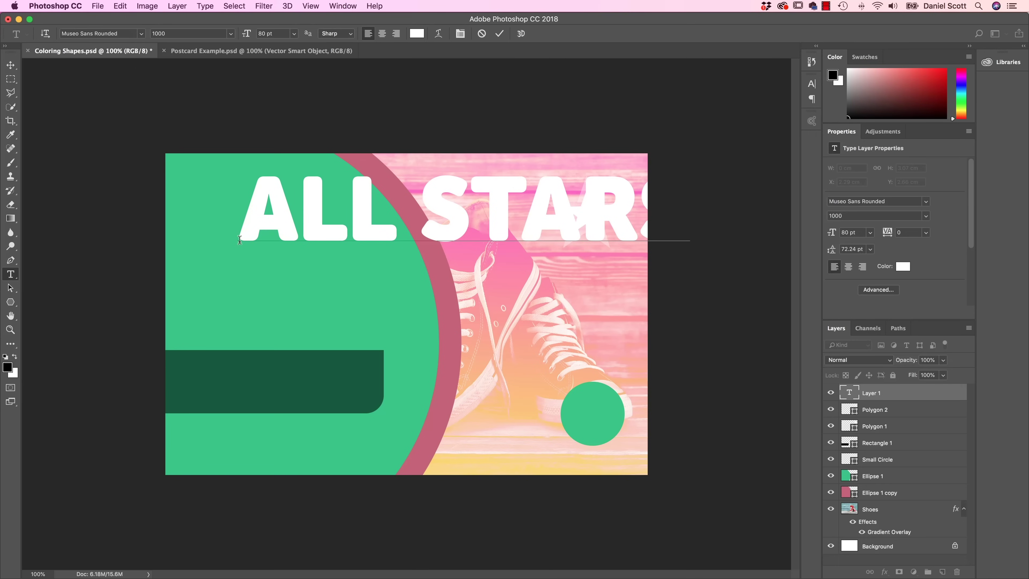
Set the font size of the whole ALL STARS text to 20 pt.
drag(241, 215, 654, 230)
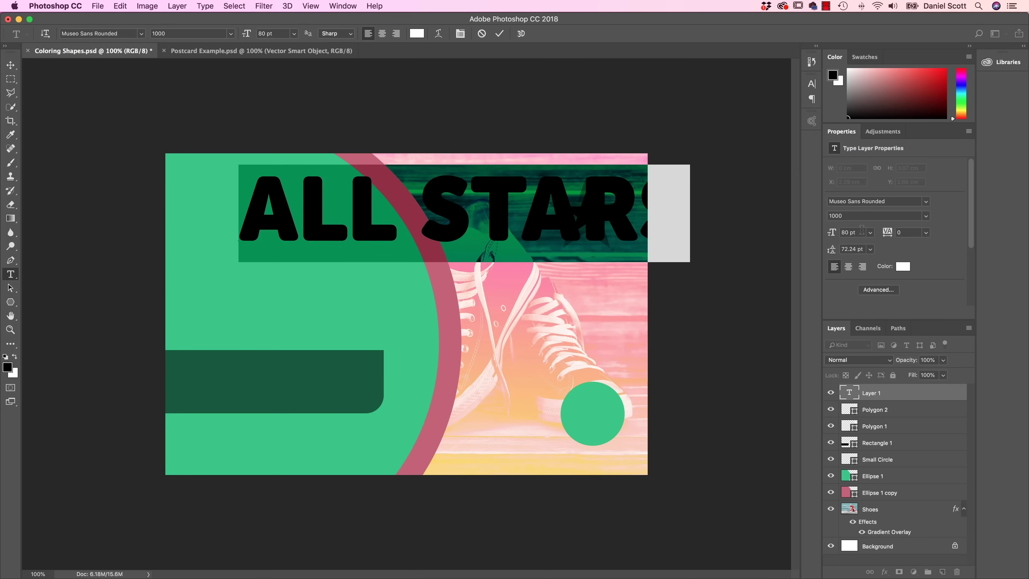
drag(862, 230, 805, 233)
text(20)
key(Return)
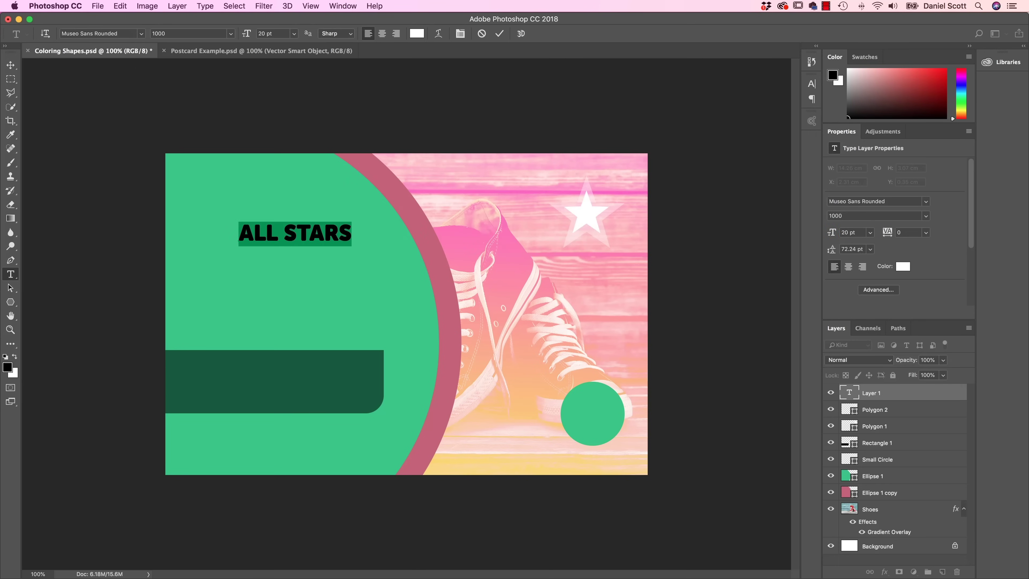
click(351, 230)
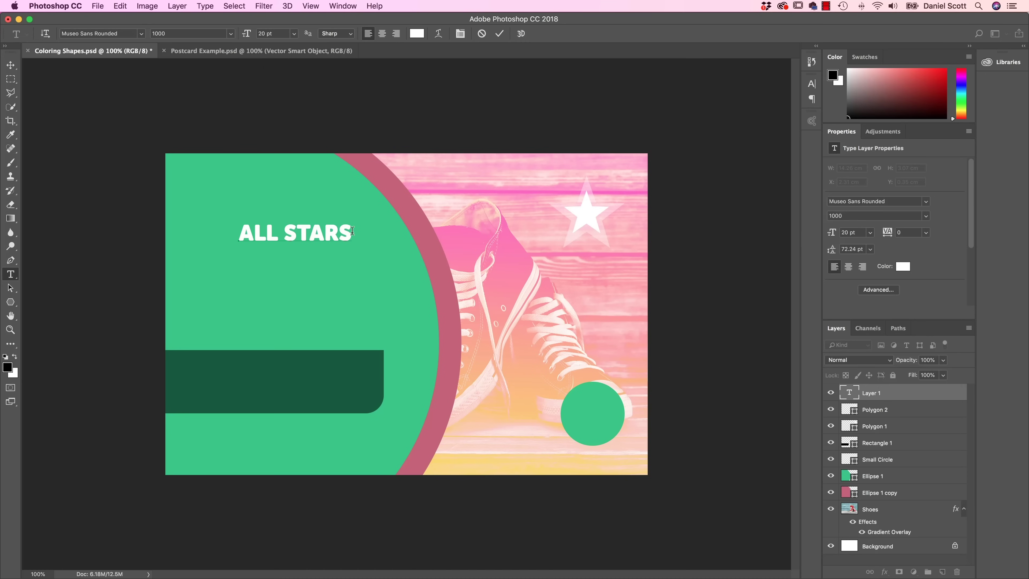
text(LKASJFD;LSKJA F;LKJSFL)
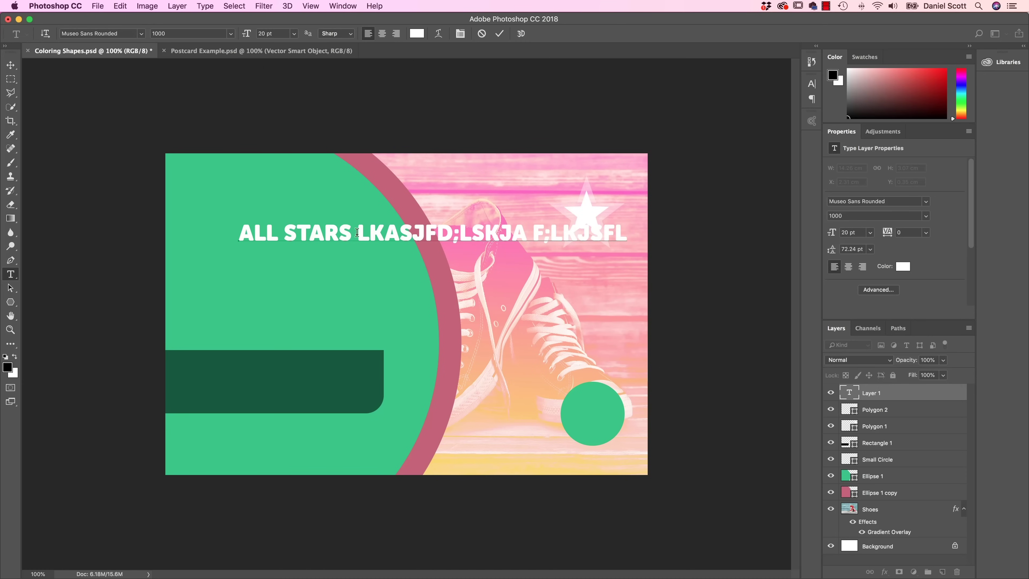
drag(352, 232, 677, 230)
key(BackSpace)
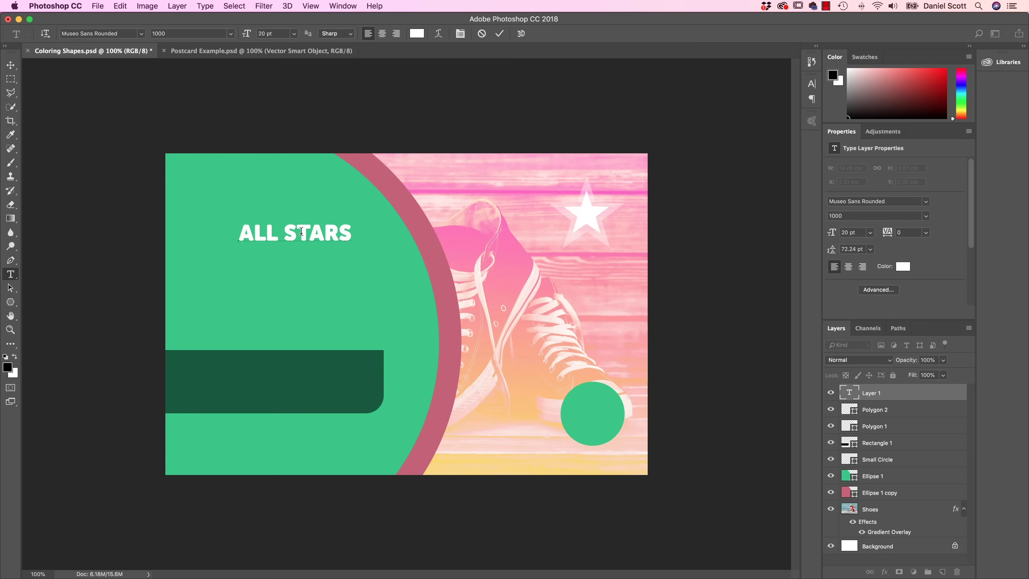
Break the ALL STARS heading into two lines after ALL and set the leading of the whole text to Auto.
click(290, 232)
key(Return)
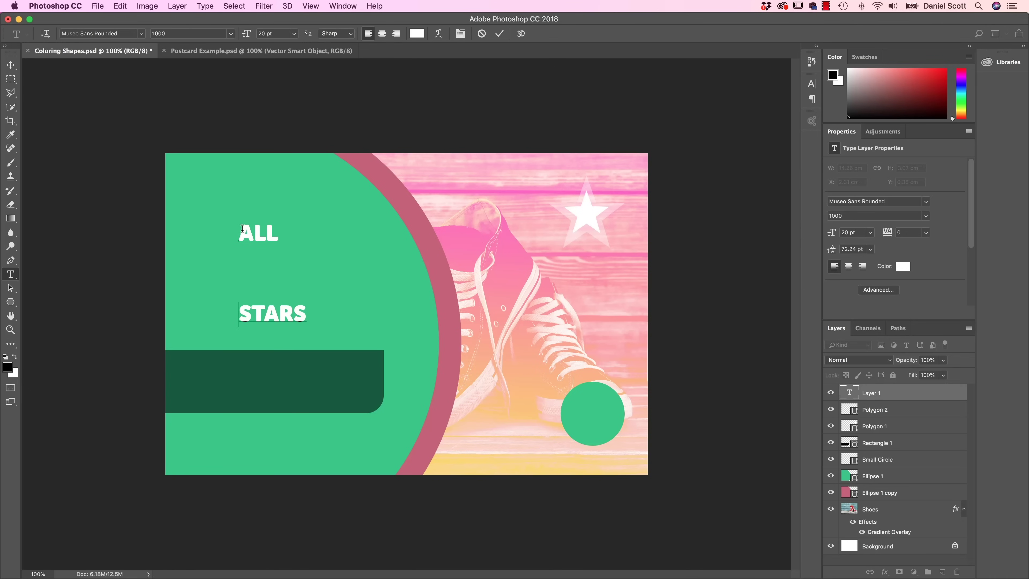
drag(242, 230, 329, 325)
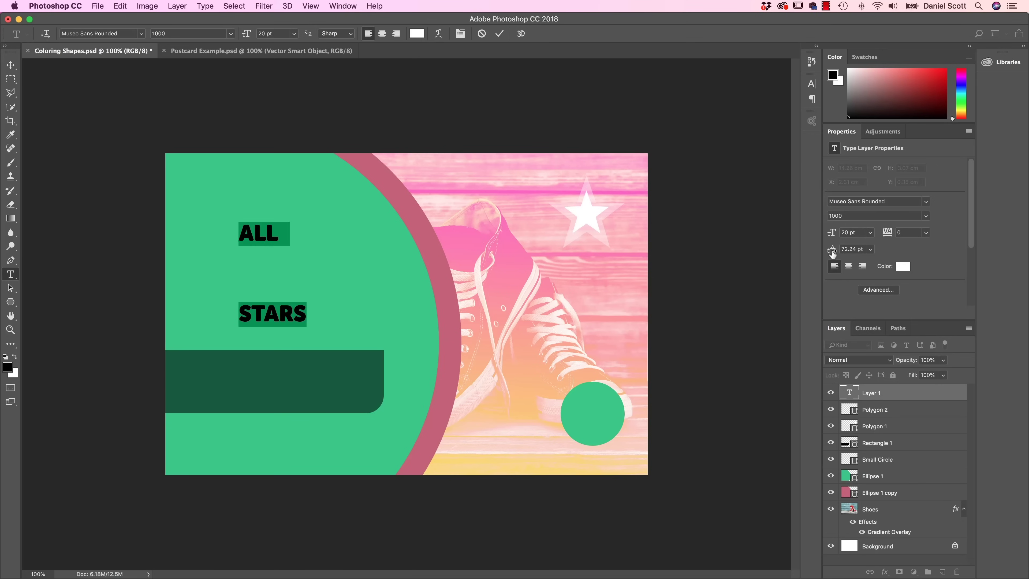
click(870, 249)
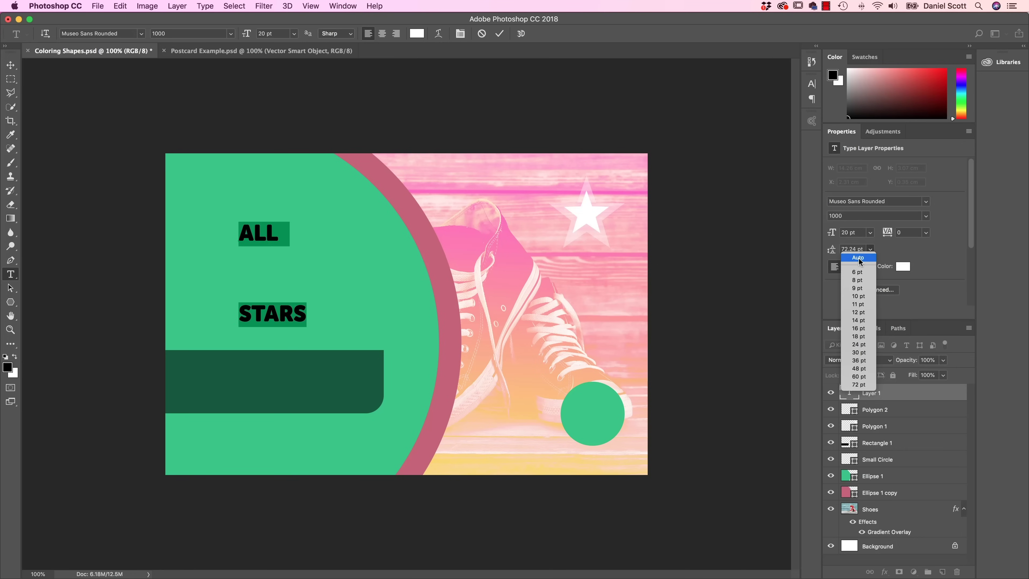
click(859, 258)
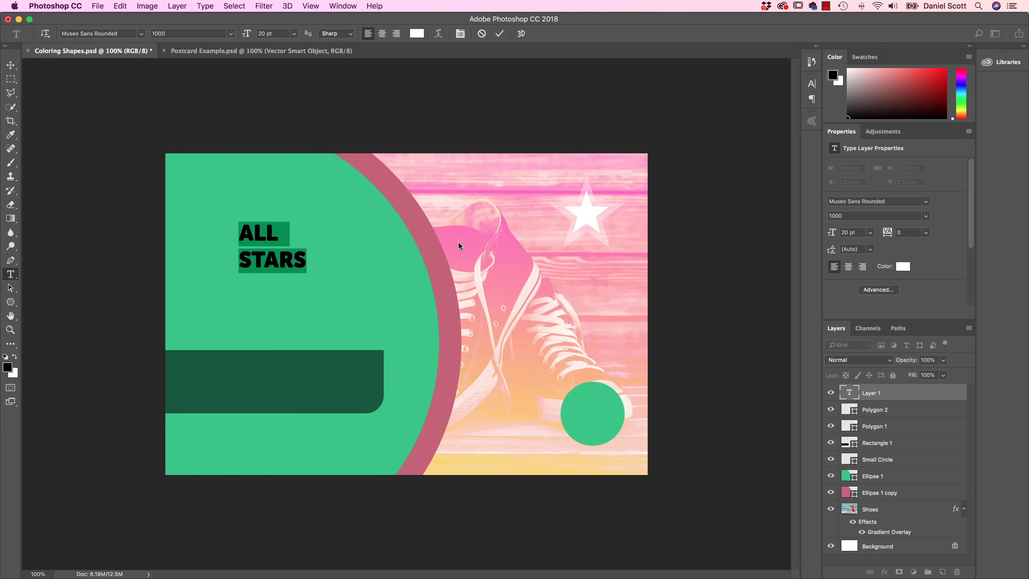
click(10, 65)
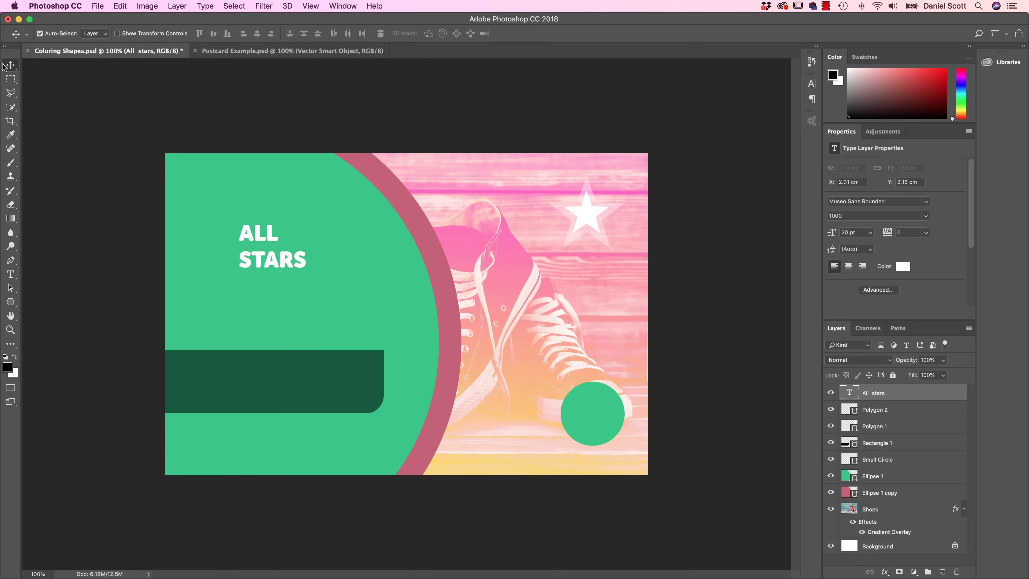
Draw a paragraph text box about 5.65 cm by 1.47 cm inside the dark green bar and enter filler text.
click(10, 275)
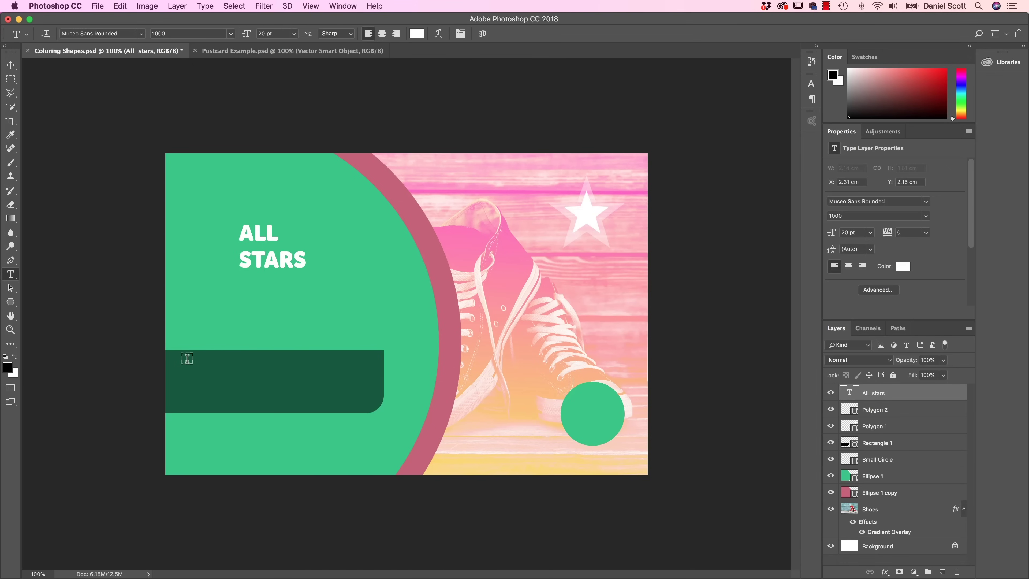
drag(188, 361, 366, 406)
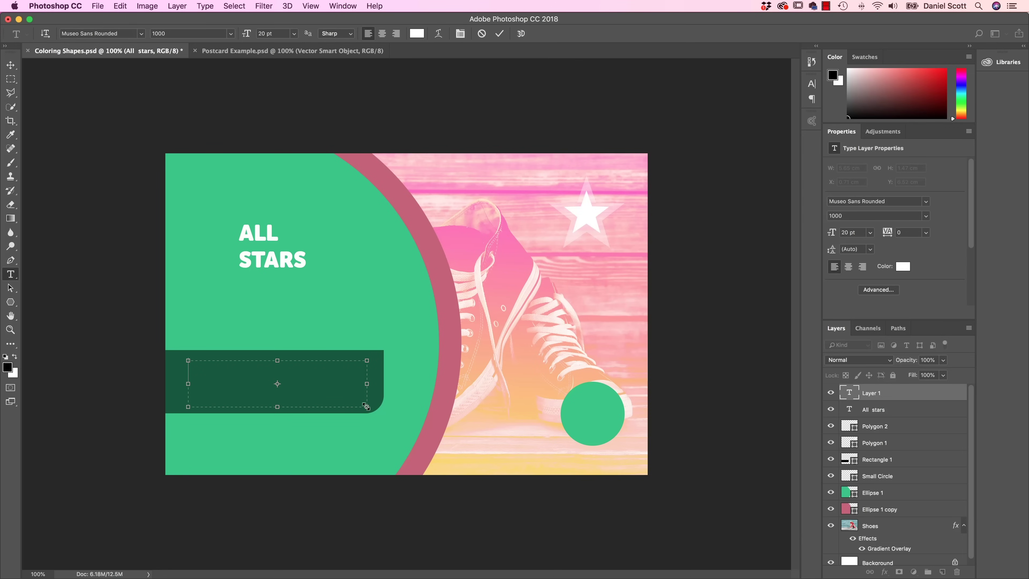
text(when alskdjf;skadf)
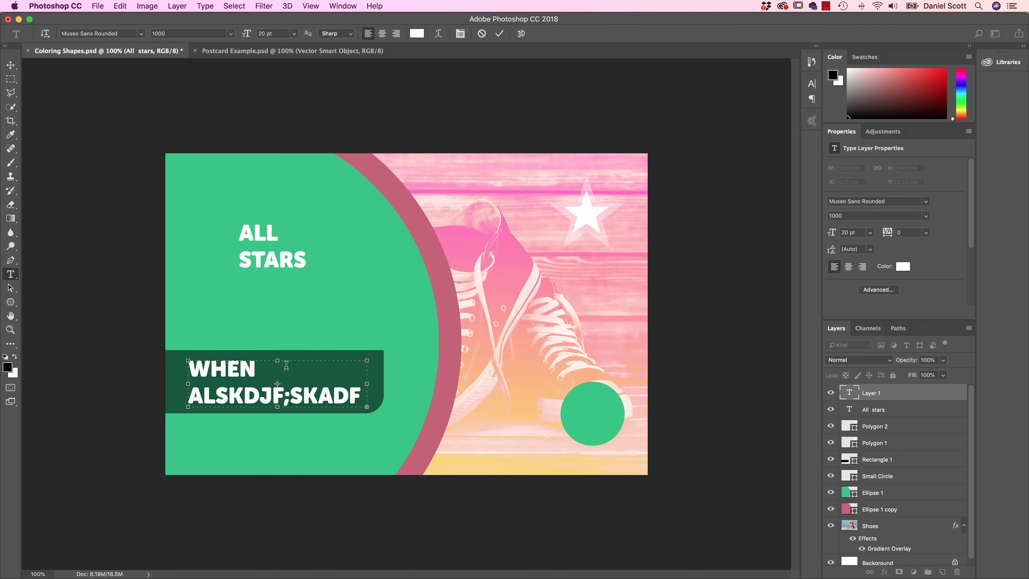
Compare with the body text in Postcard Example.psd, and clear the filler text from the box in Coloring Shapes.psd.
click(279, 53)
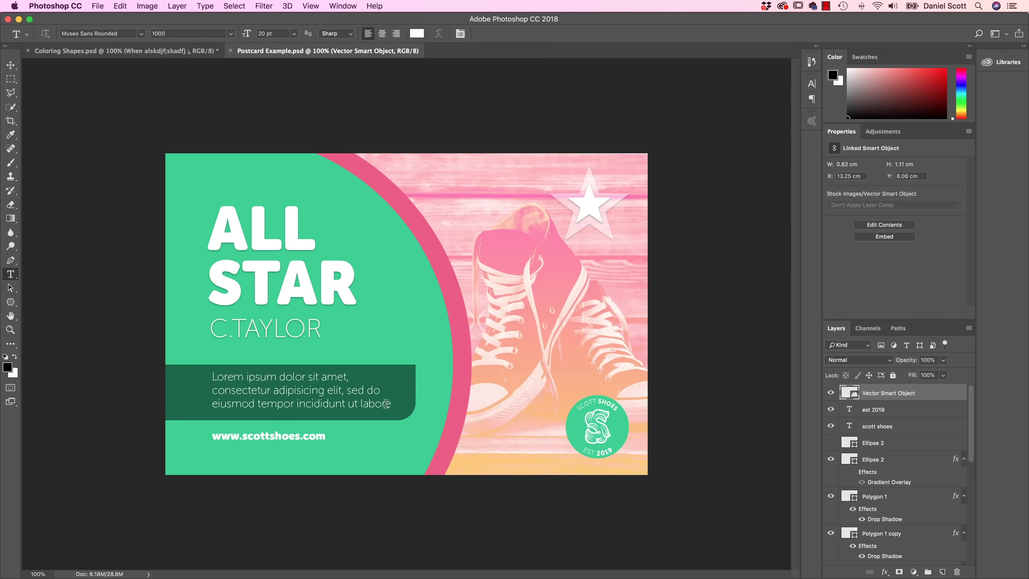
click(178, 52)
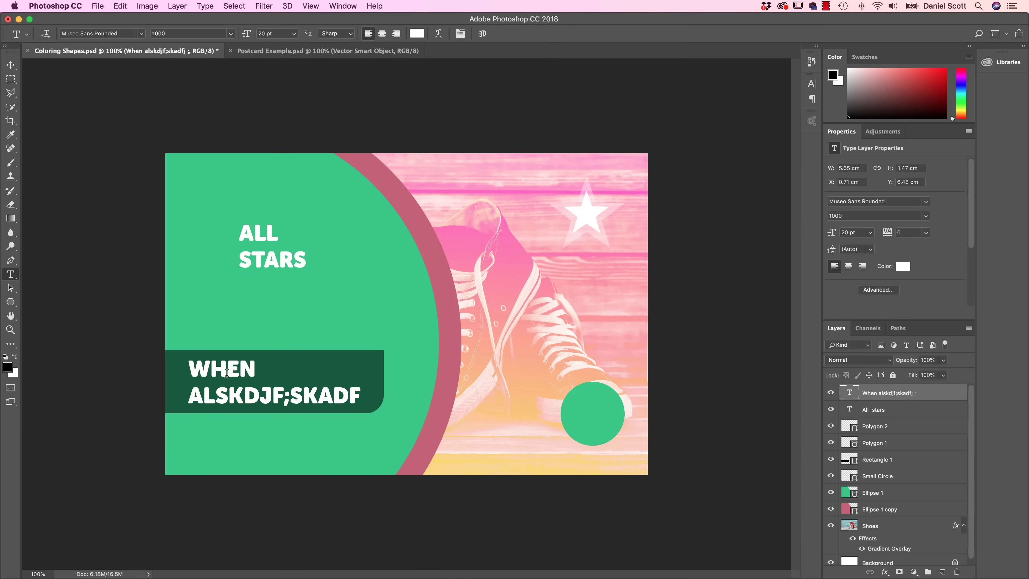
double_click(190, 364)
double_click(190, 365)
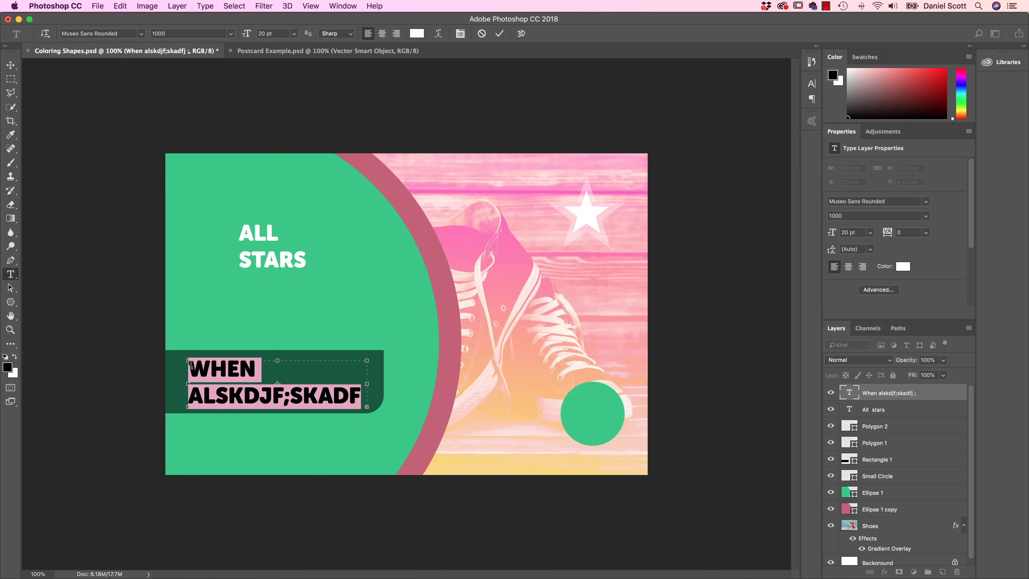
key(BackSpace)
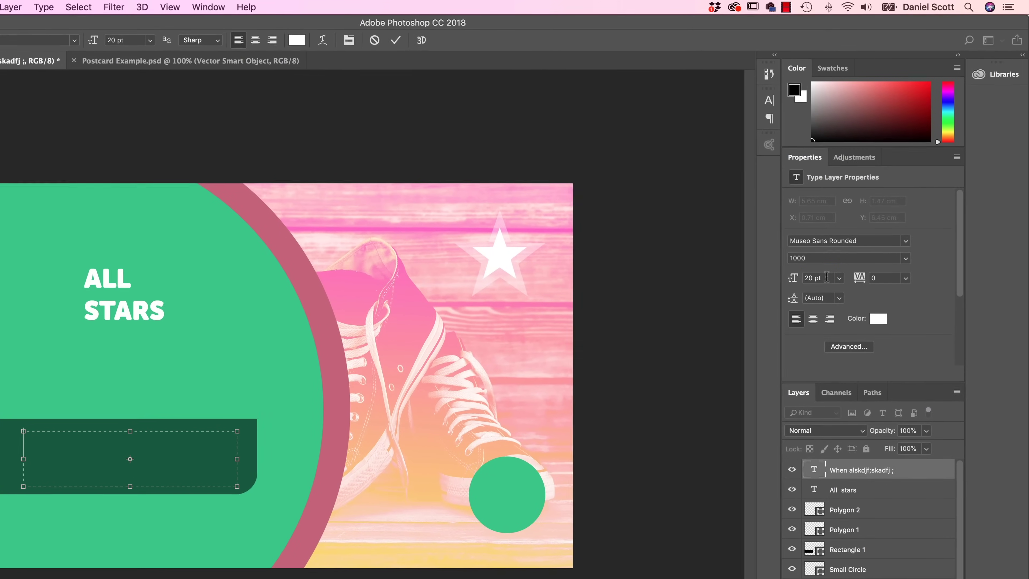
Set the empty text box's font style to 100 and its font size to 12 pt.
click(829, 233)
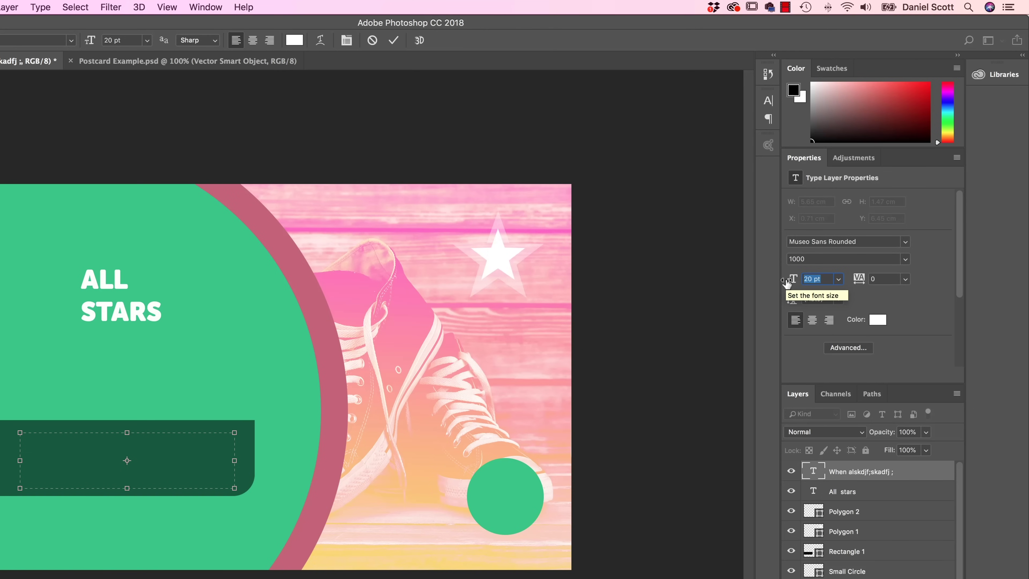
text(16)
key(Return)
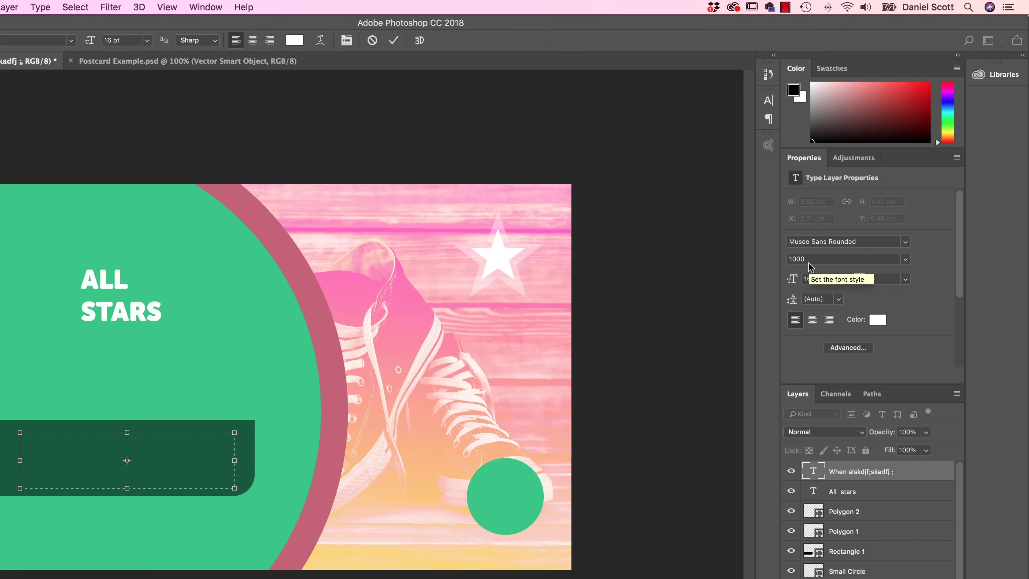
click(905, 258)
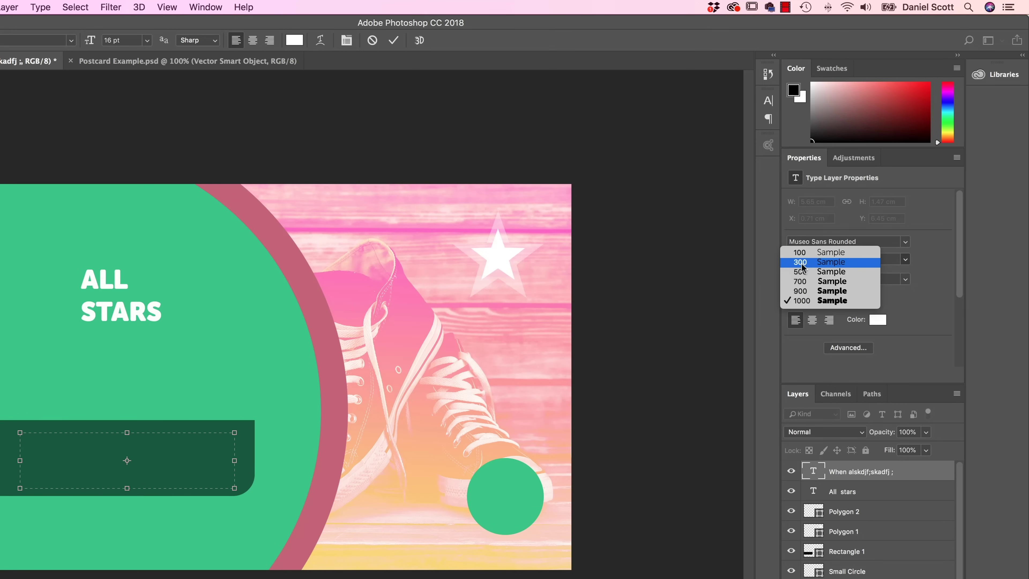
click(804, 253)
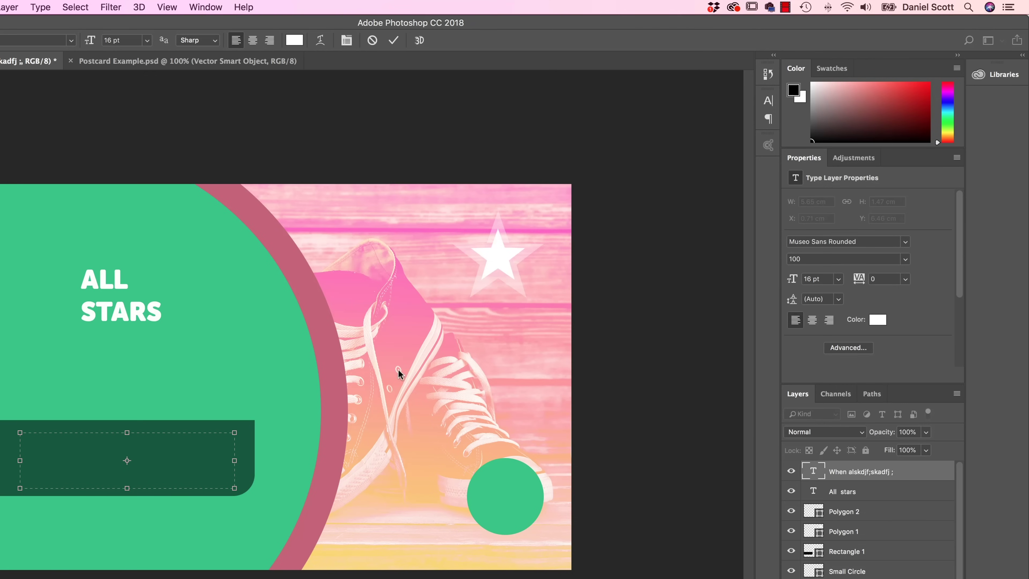
click(828, 280)
text(12)
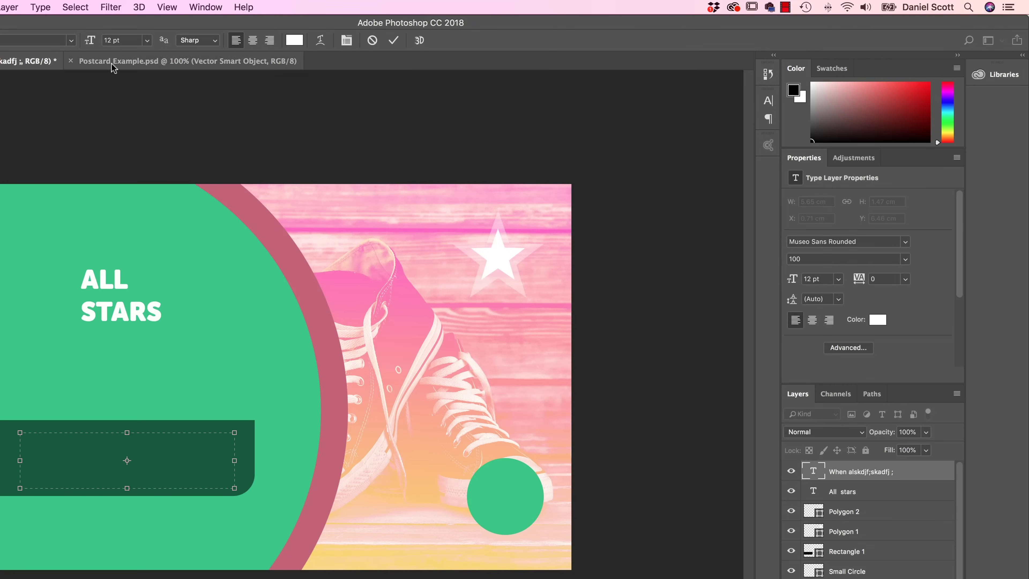
text(JFLKSDJ F;LASJ F)
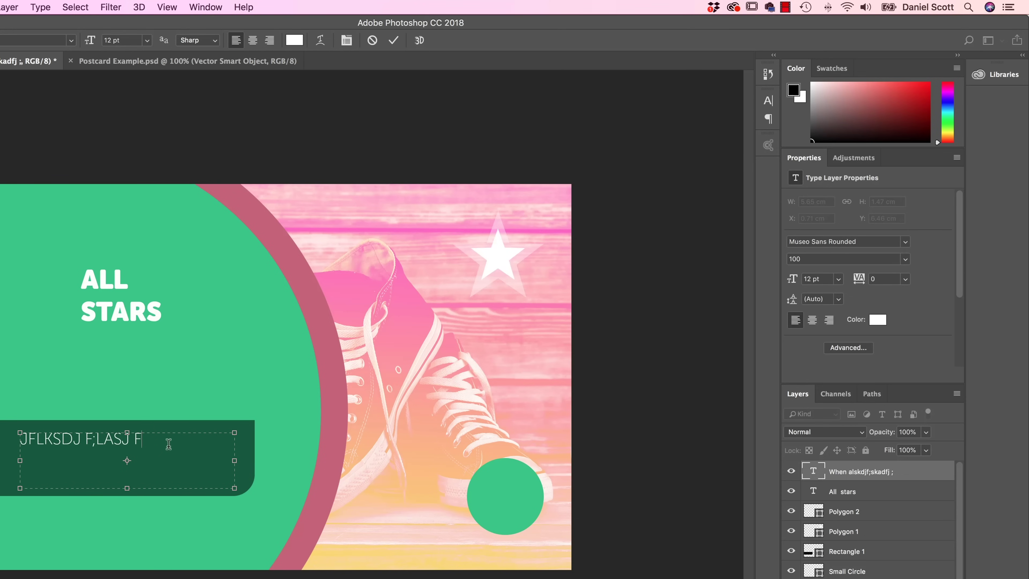
triple_click(92, 435)
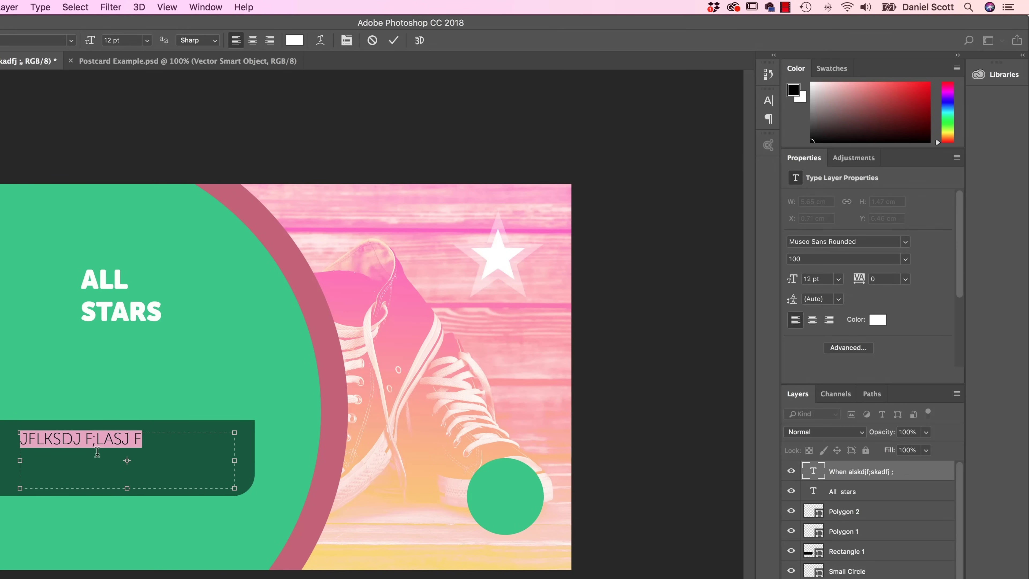
key(BackSpace)
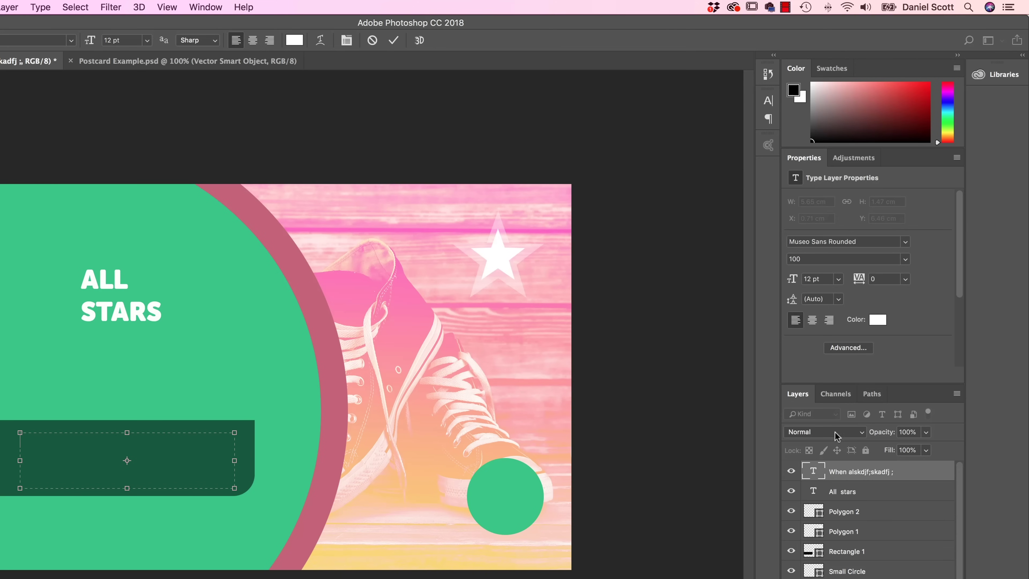
Turn off All Caps for the text box, look over the advanced character and paragraph settings, and close them.
click(855, 351)
click(661, 201)
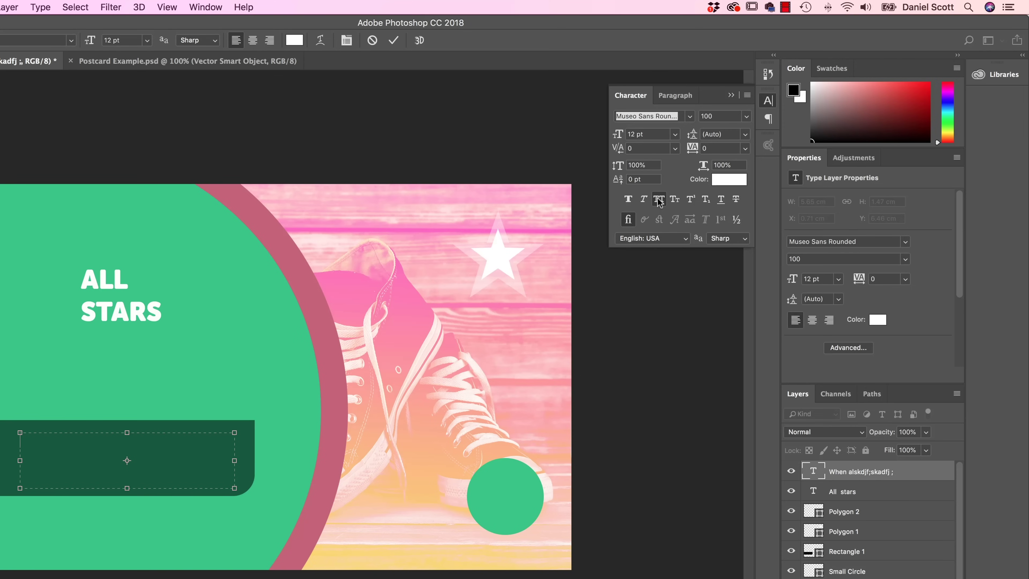
click(659, 203)
click(768, 101)
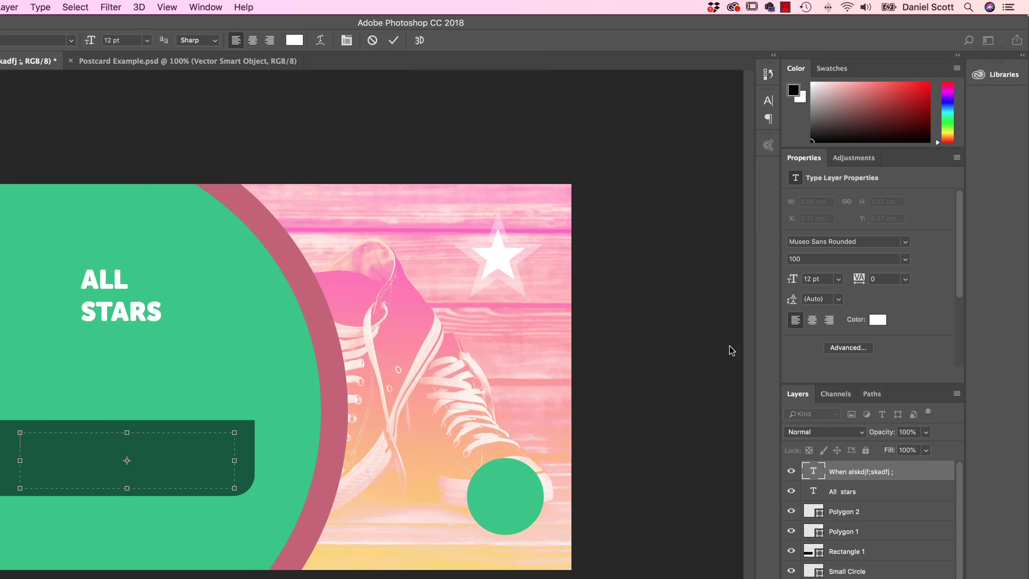
click(848, 349)
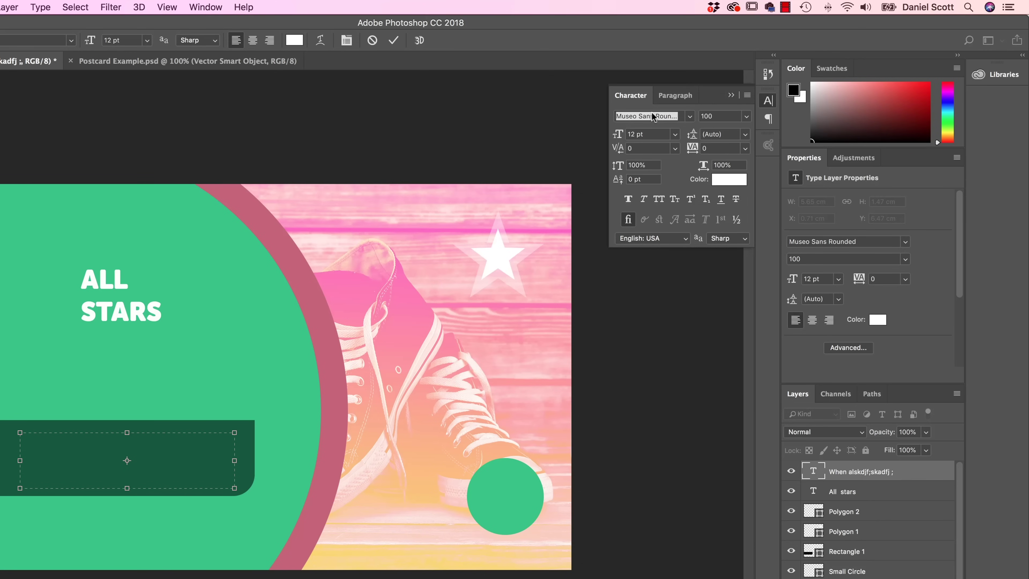
click(853, 349)
click(848, 348)
click(849, 349)
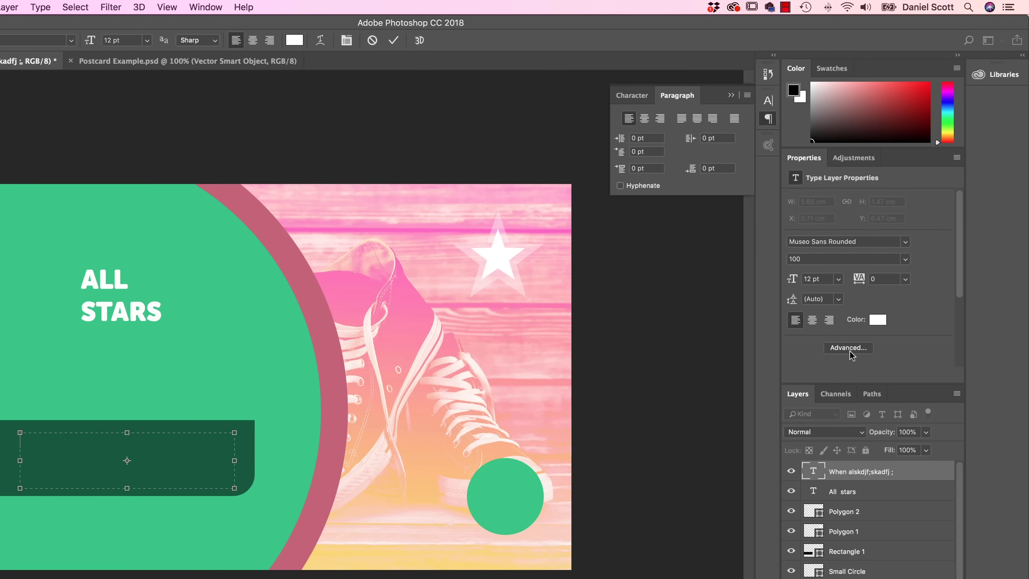
click(768, 119)
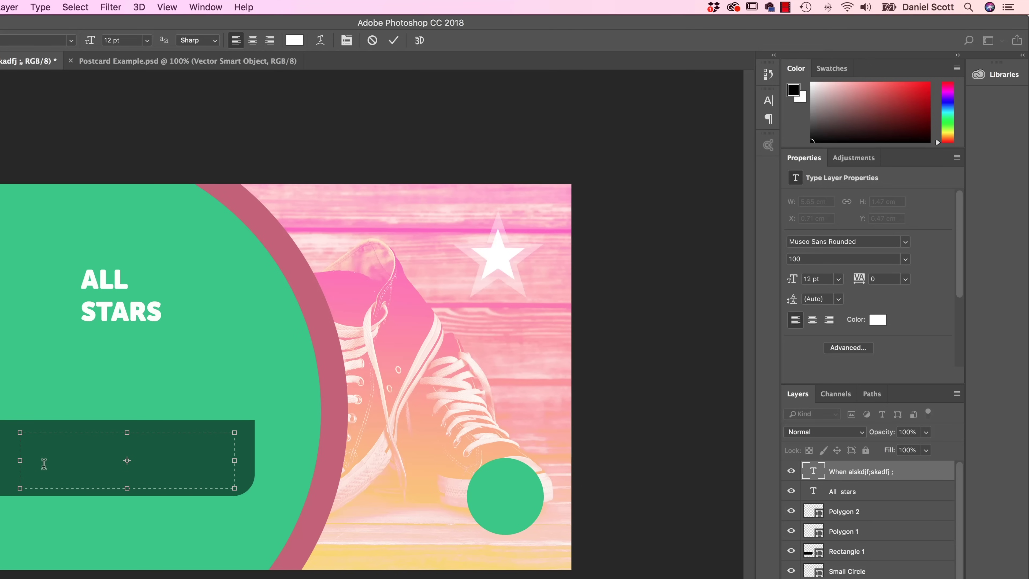
text(fjsalkjdf s;alkfj l;sakdjf; aslkdfjlksjf ;laskj)
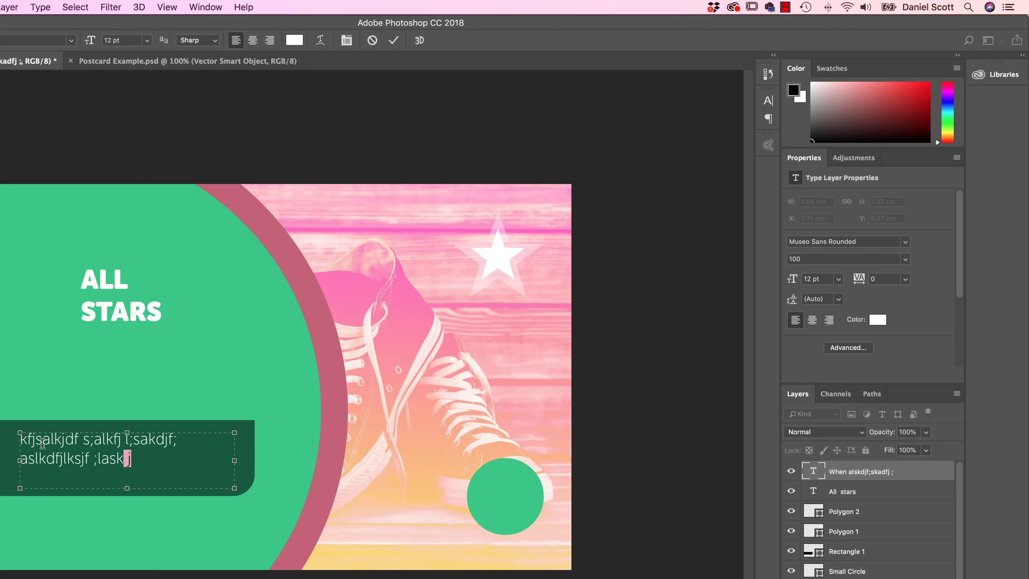
key(super+a)
key(BackSpace)
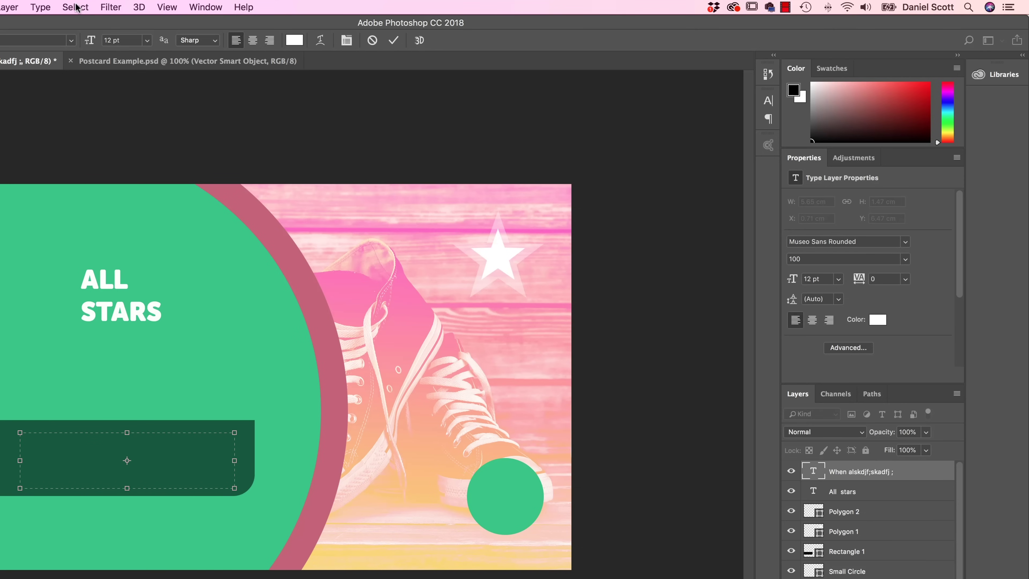
Fill the text box with Lorem Ipsum placeholder text and select the word "tempor" in its last visible line.
click(39, 7)
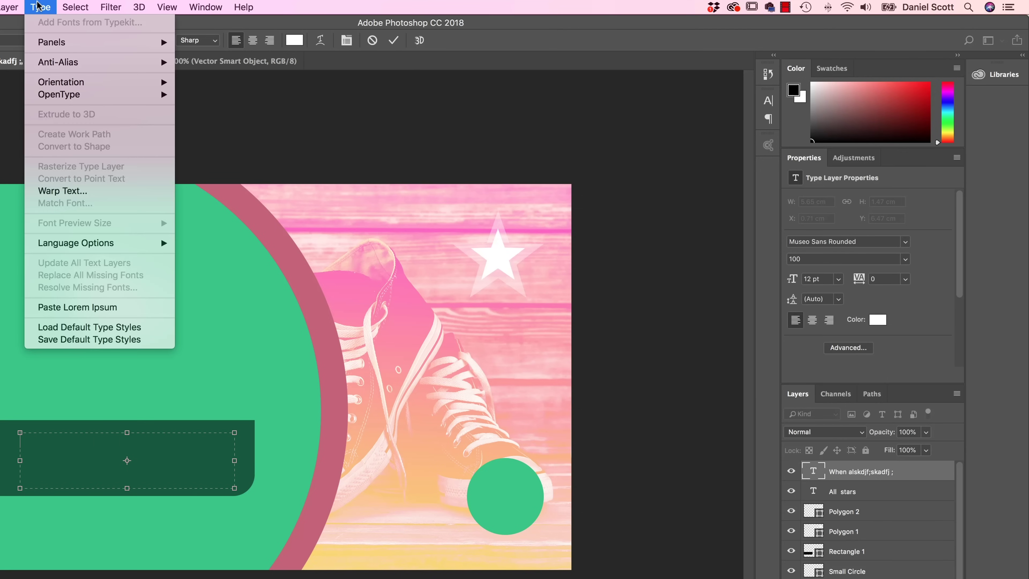
click(39, 7)
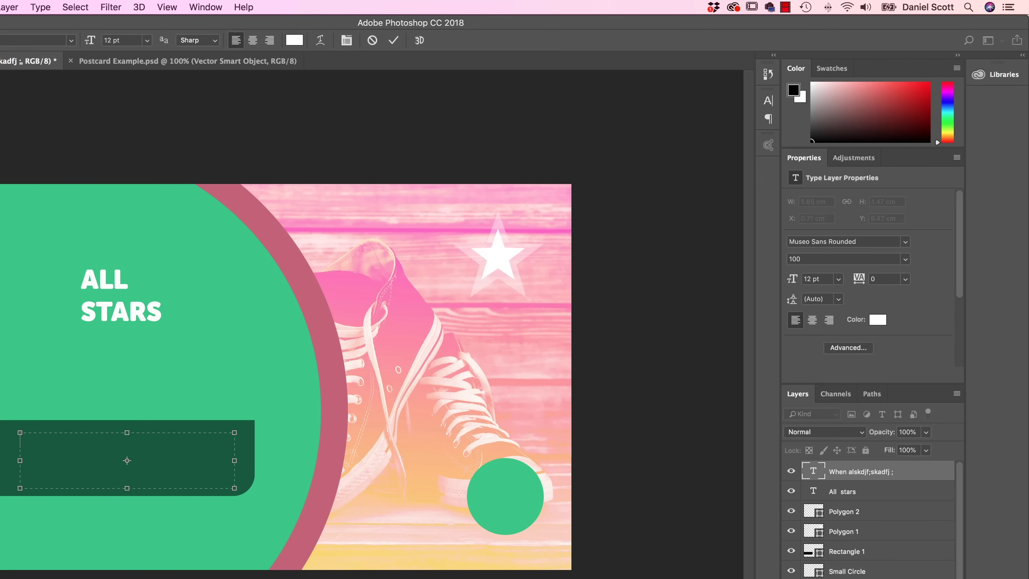
click(40, 7)
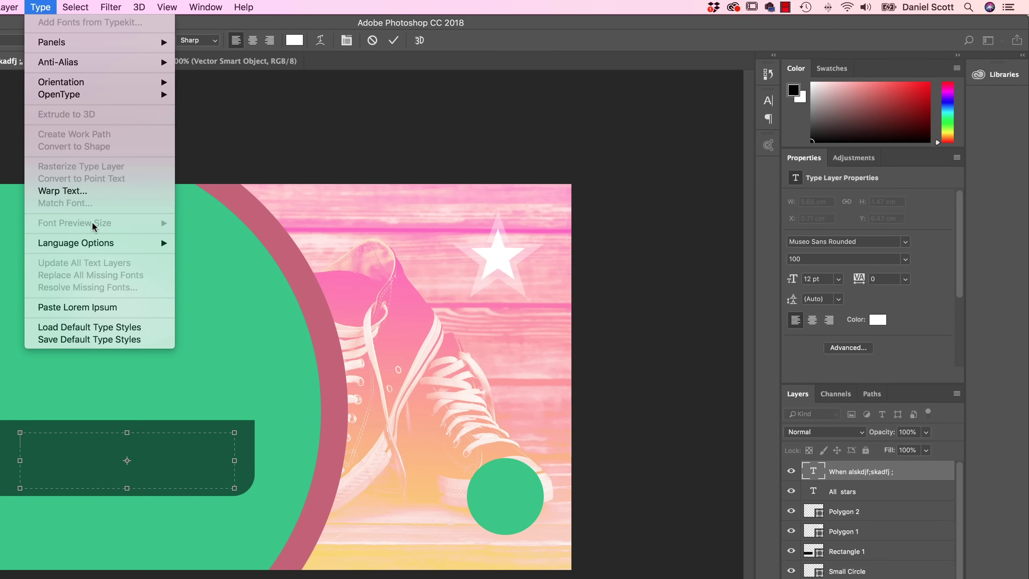
click(72, 307)
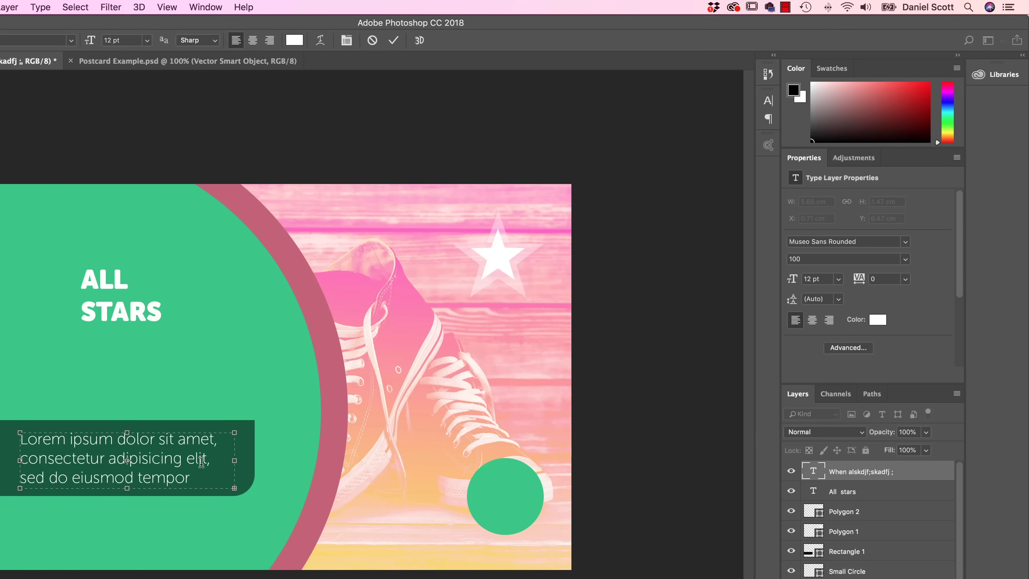
double_click(154, 475)
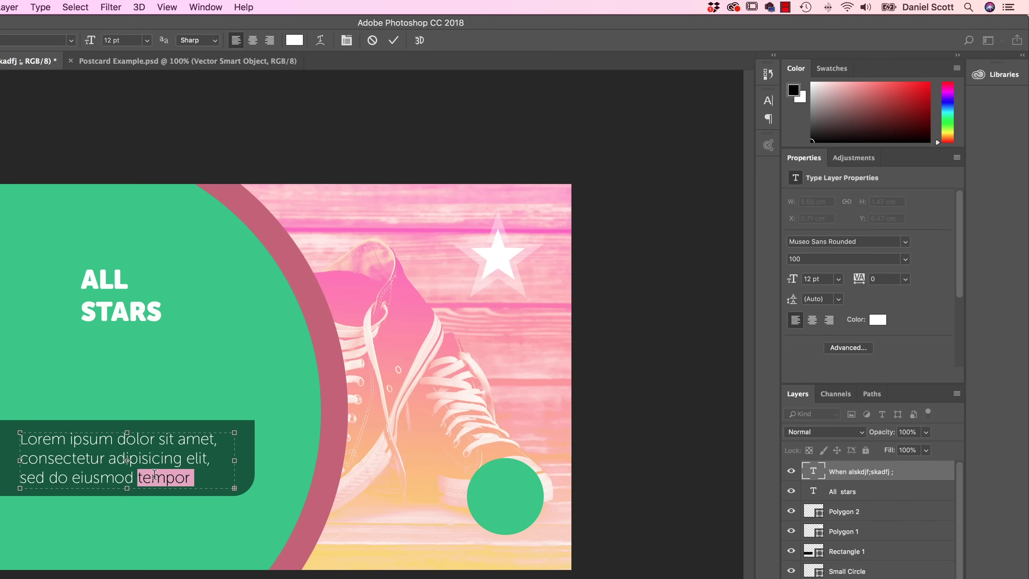
Delete the words "tempor" and "incididunt" from the last visible line of the body paragraph.
key(BackSpace)
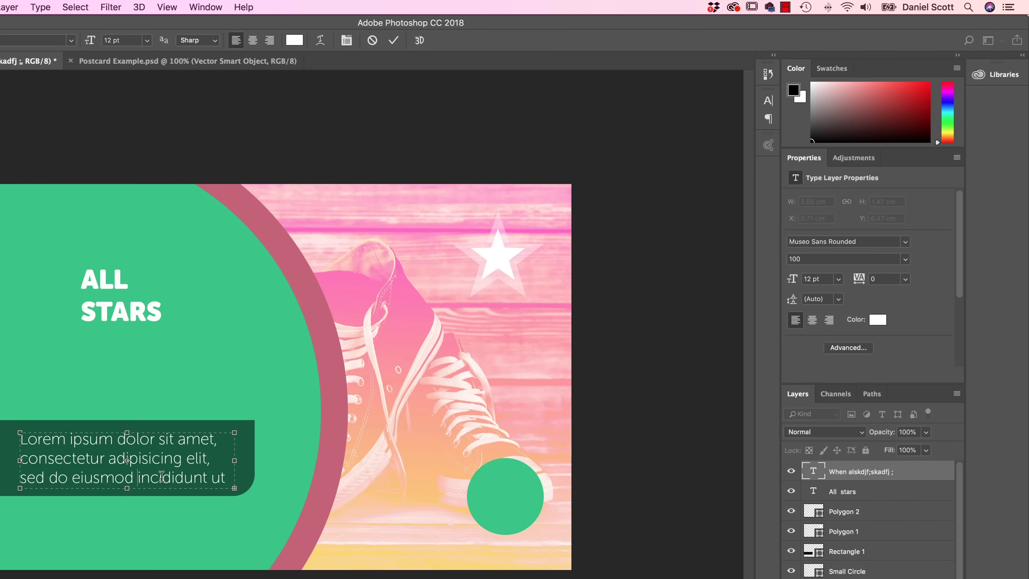
double_click(163, 477)
key(BackSpace)
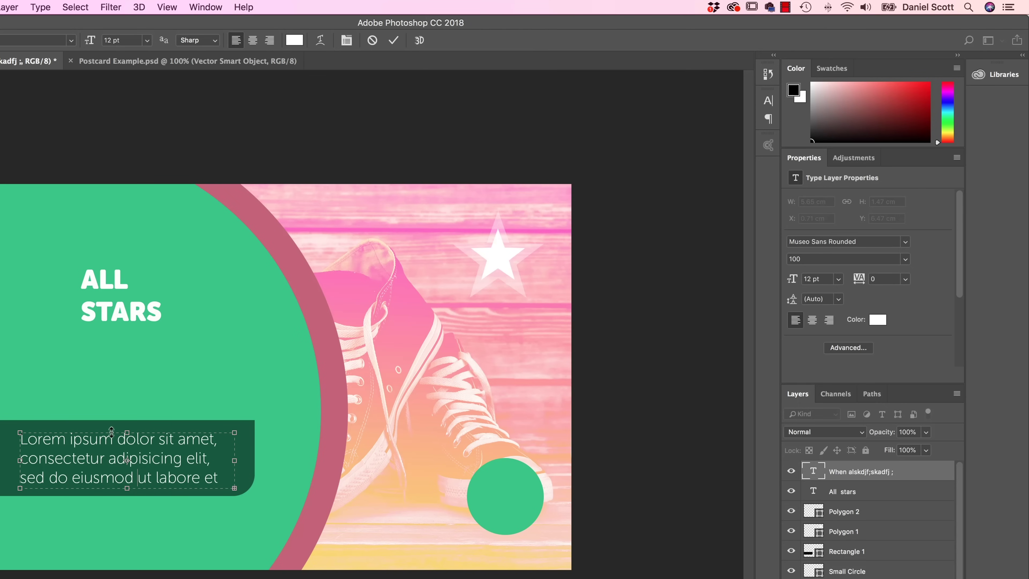
Select all the text in the body paragraph and set its font size to 10 pt.
click(100, 442)
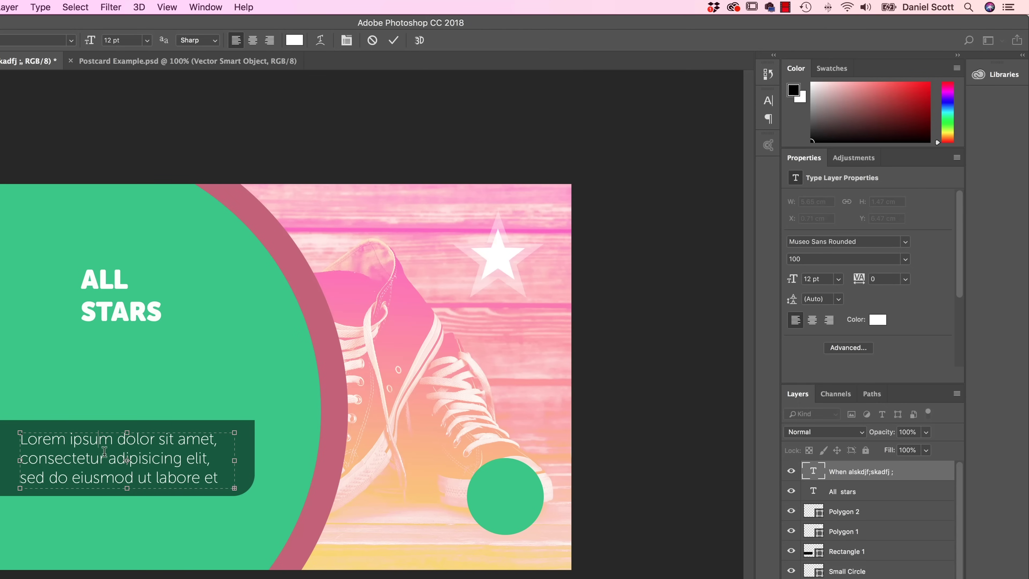
click(77, 7)
click(87, 22)
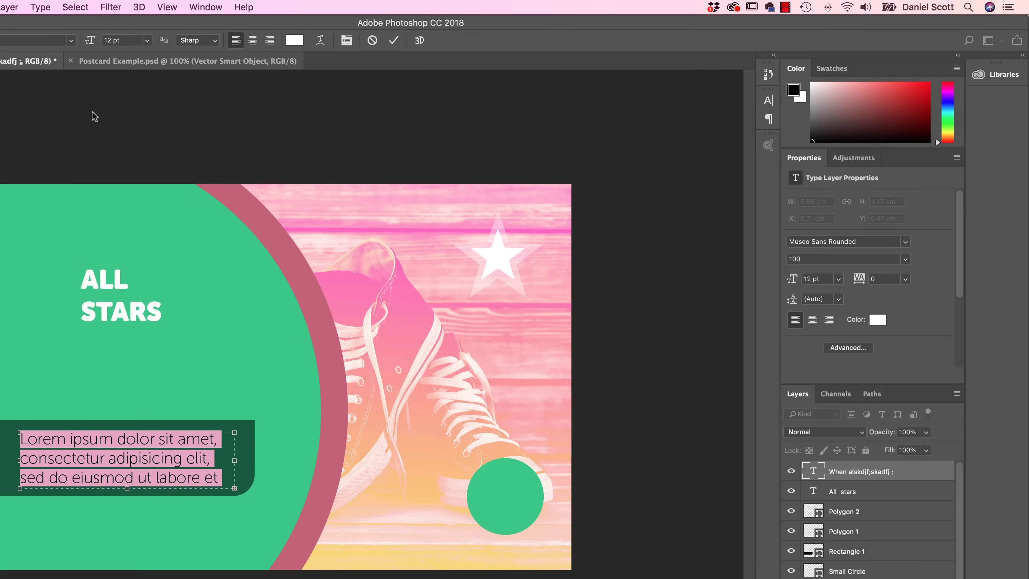
double_click(822, 279)
text(10)
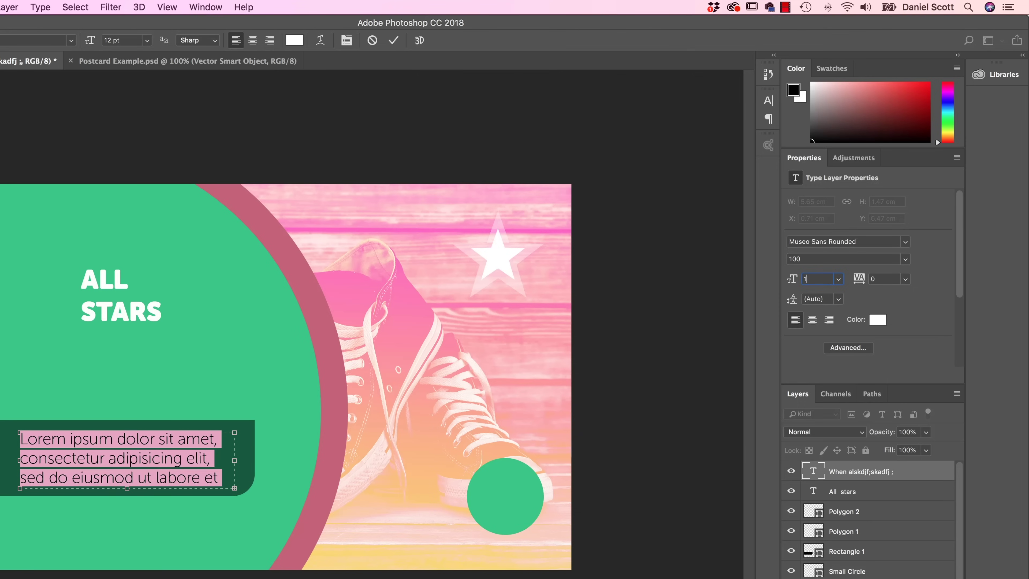
key(Return)
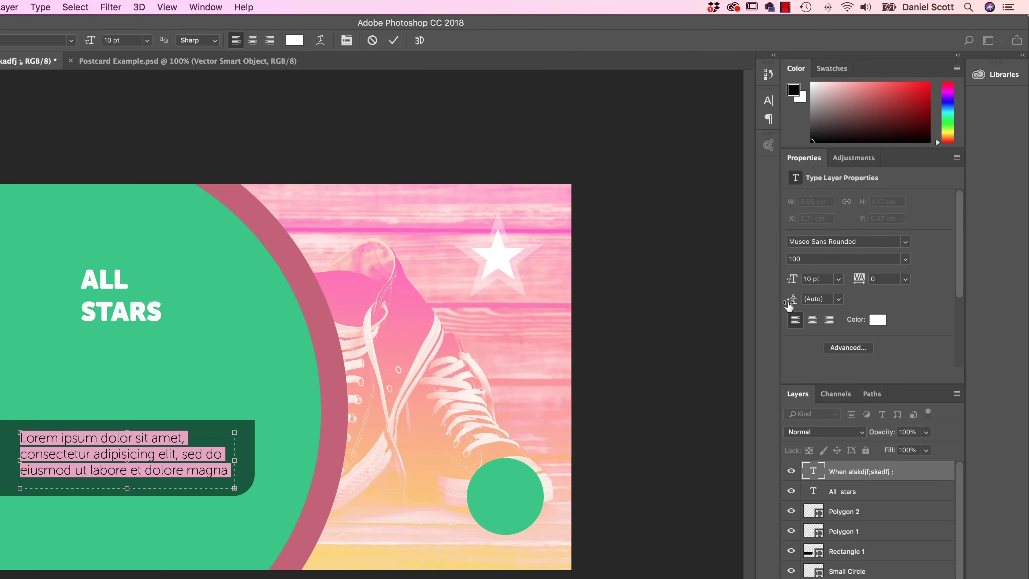
Try centre and right alignment on the body paragraph, and return it to left alignment.
click(813, 321)
click(829, 321)
click(795, 321)
Try wider leading on the body paragraph, including 24 pt, and set it to 12 pt.
drag(792, 299, 799, 309)
click(839, 298)
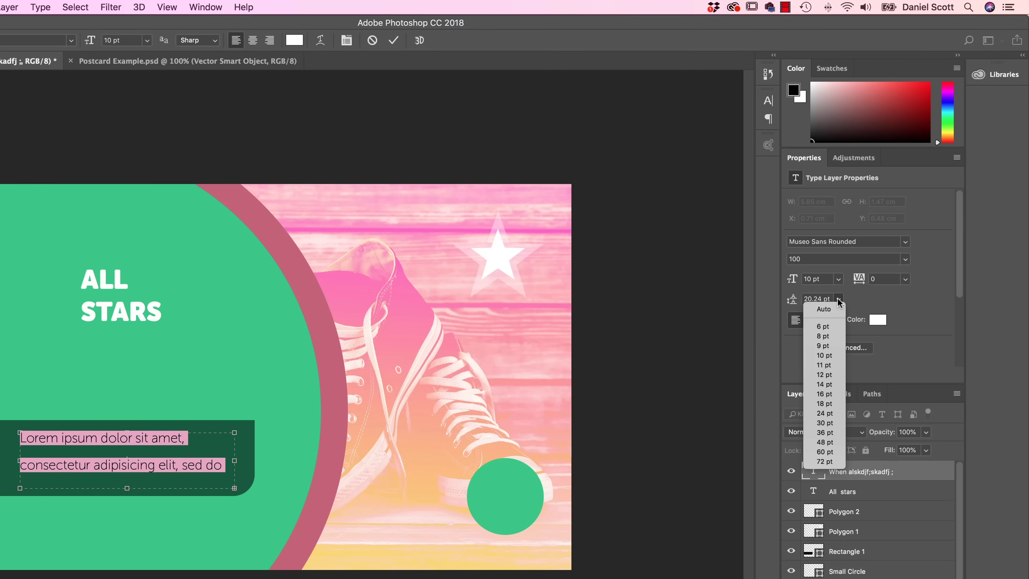
click(825, 414)
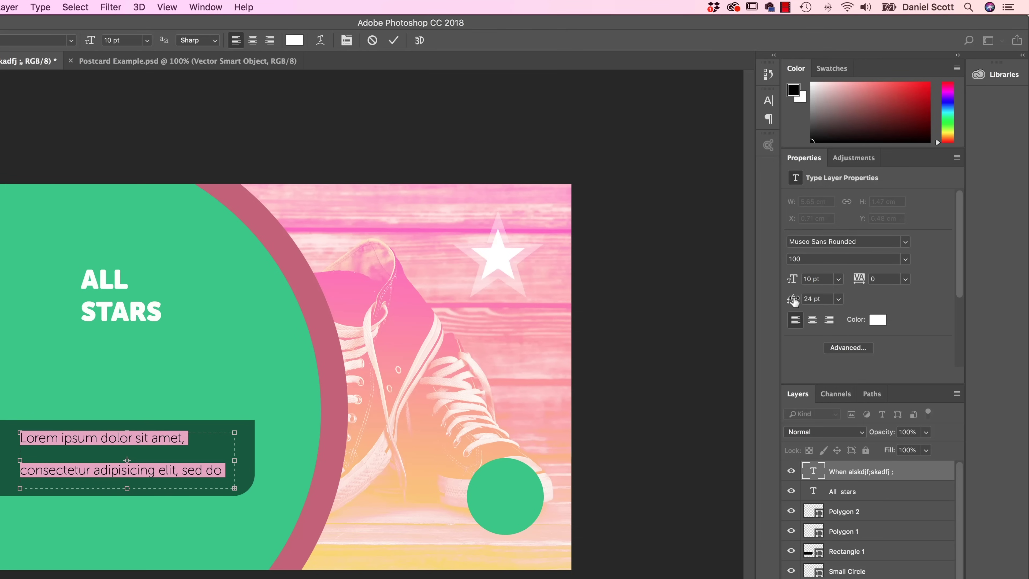
drag(793, 300, 786, 301)
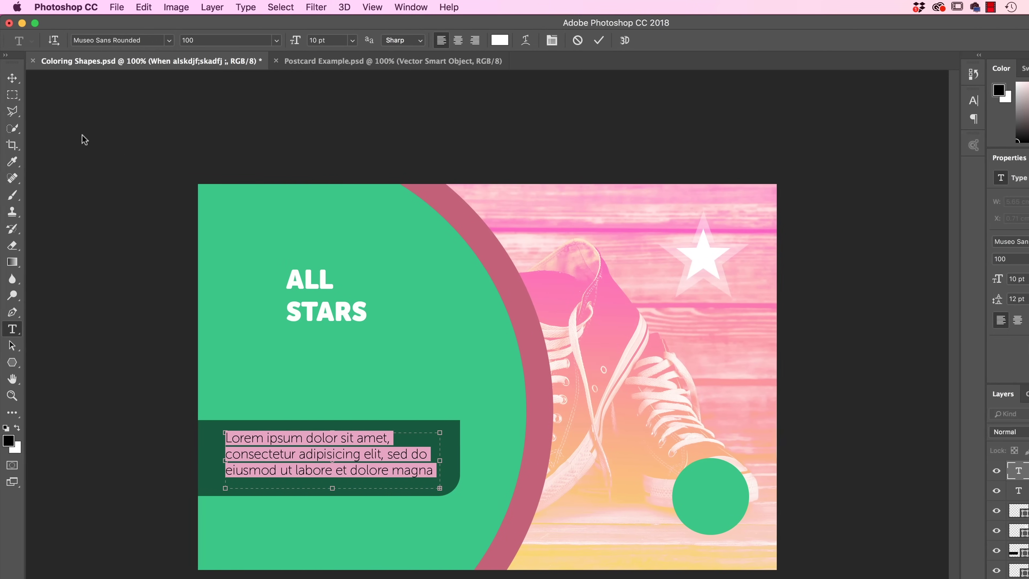
Nudge the body paragraph slightly down and right inside the dark green bar, and compare the layout with Postcard Example.psd.
click(12, 77)
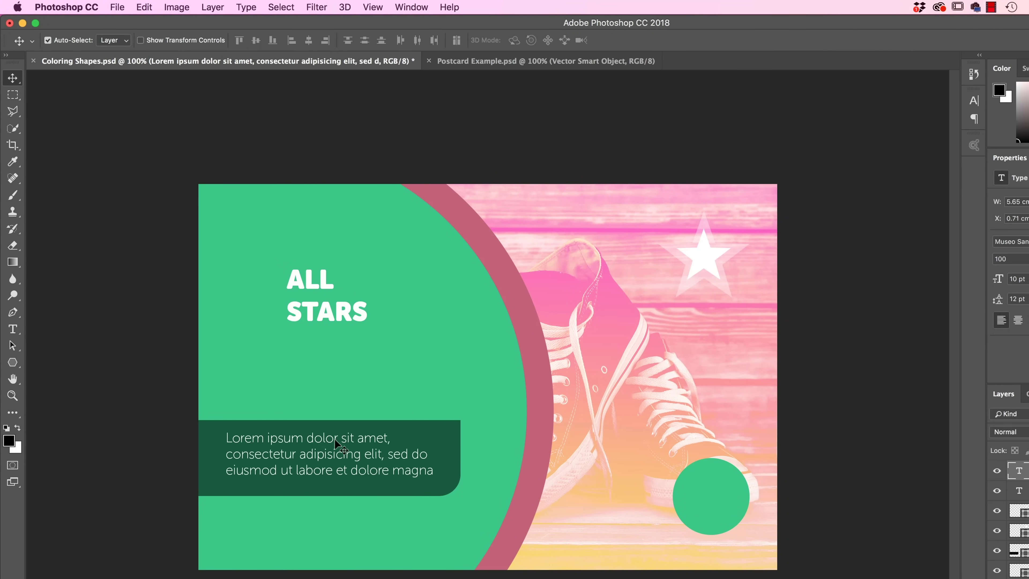
drag(299, 443, 300, 446)
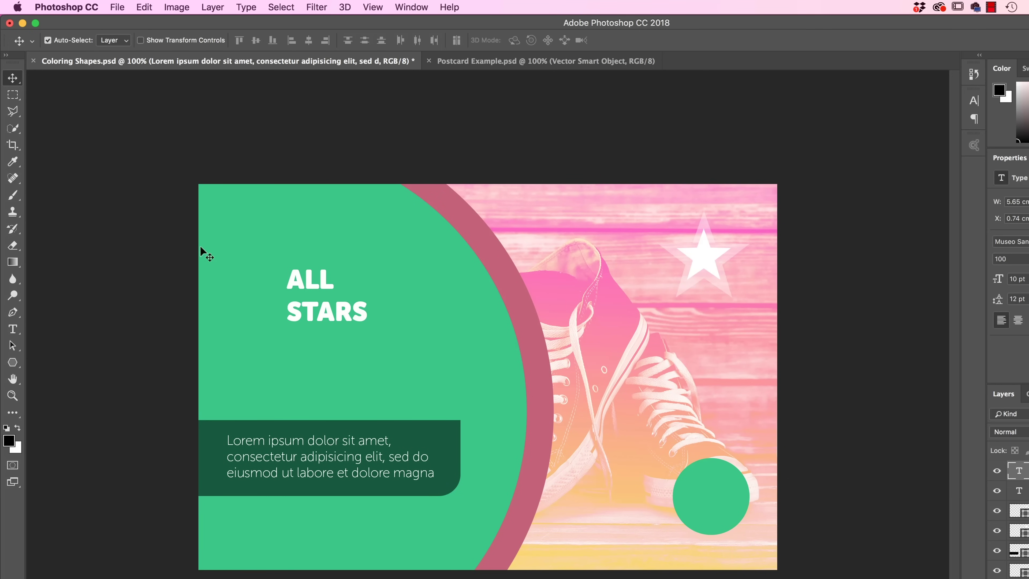
click(485, 61)
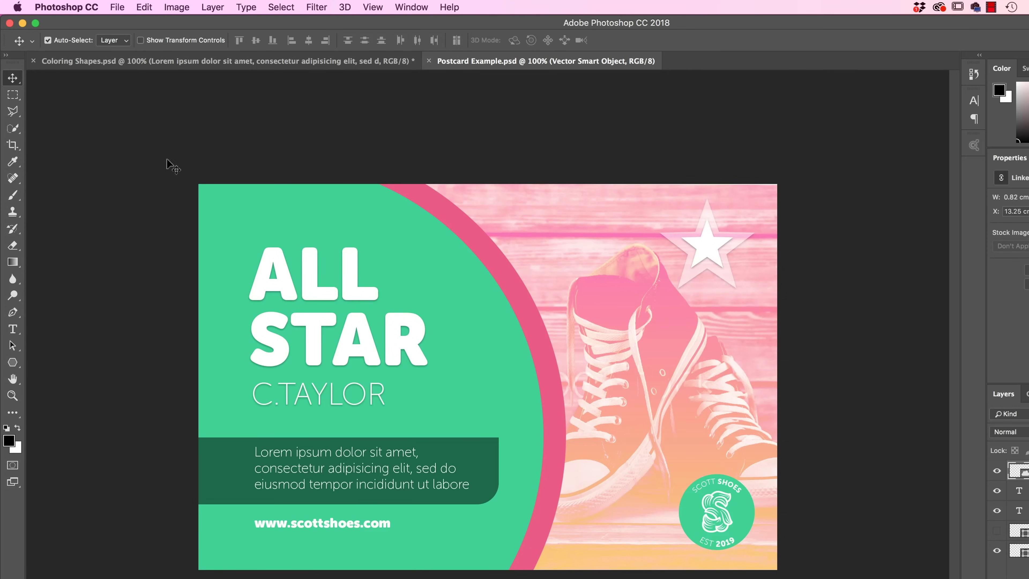
click(279, 62)
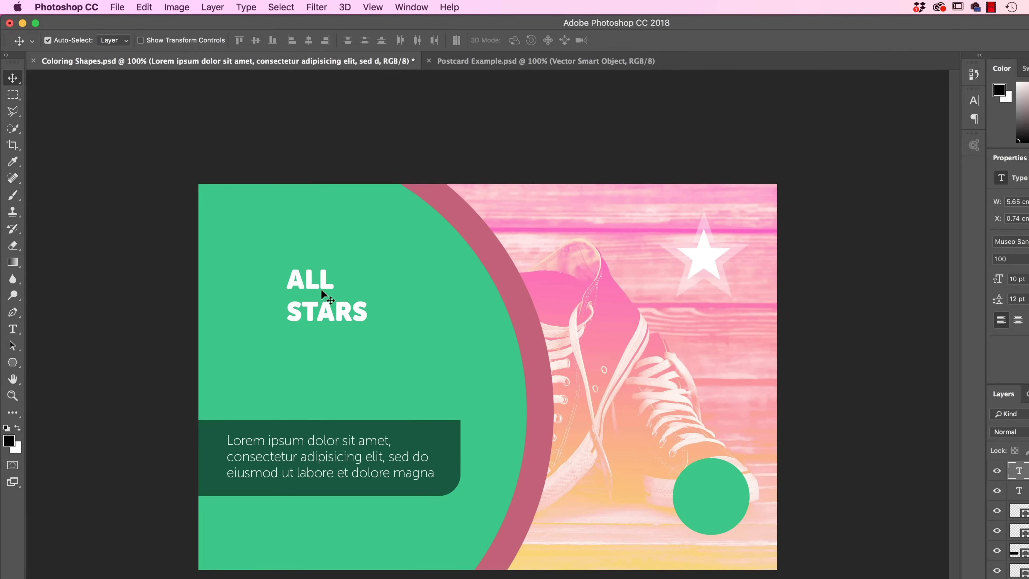
Try enlarging the ALL STARS heading to a 62 pt font size, and undo the change.
click(312, 282)
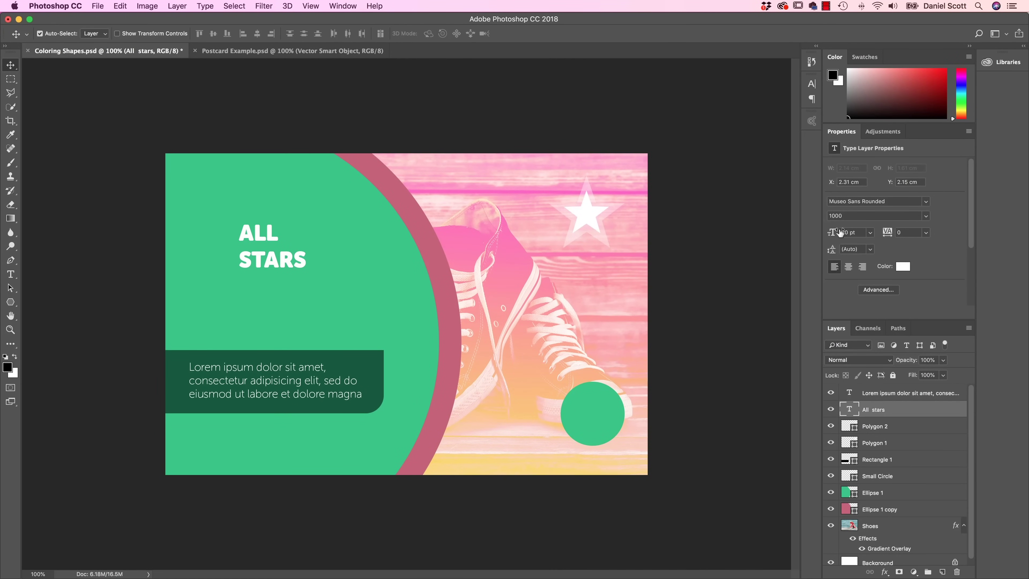
drag(840, 232, 838, 237)
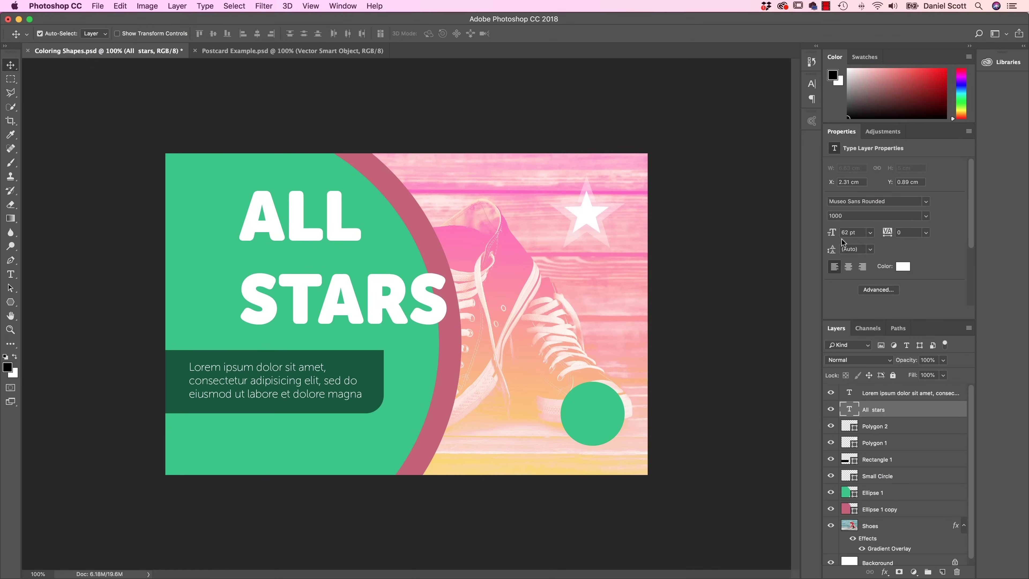
key(super+z)
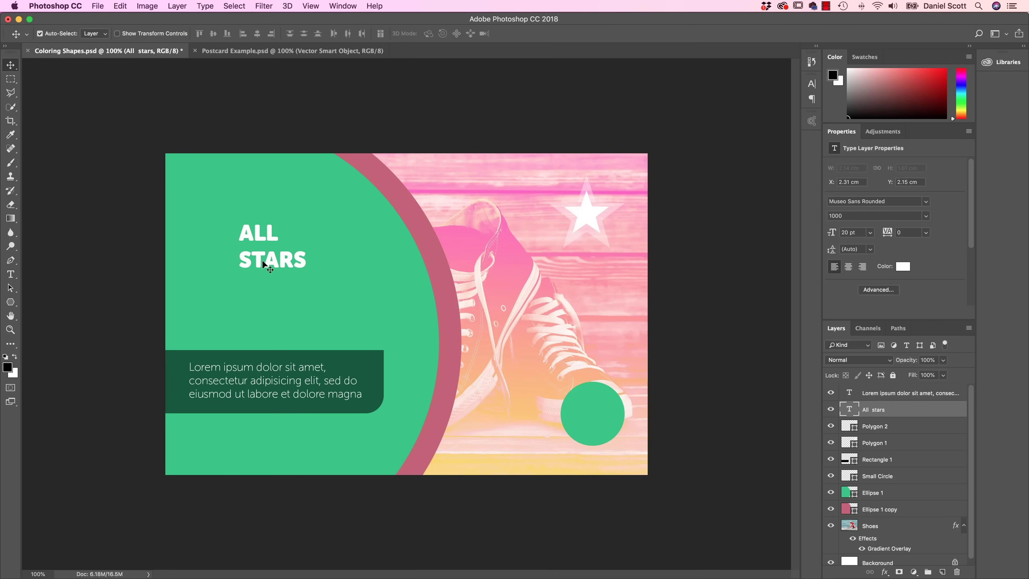
Scale the ALL STARS heading proportionally to about 222% with Free Transform and position it above the dark green bar.
key(super+t)
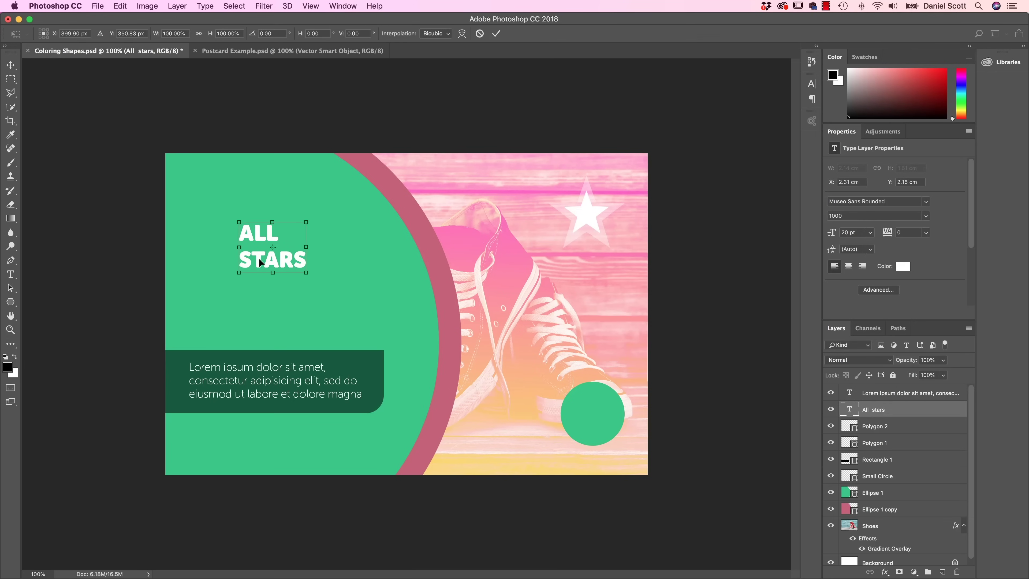
click(120, 6)
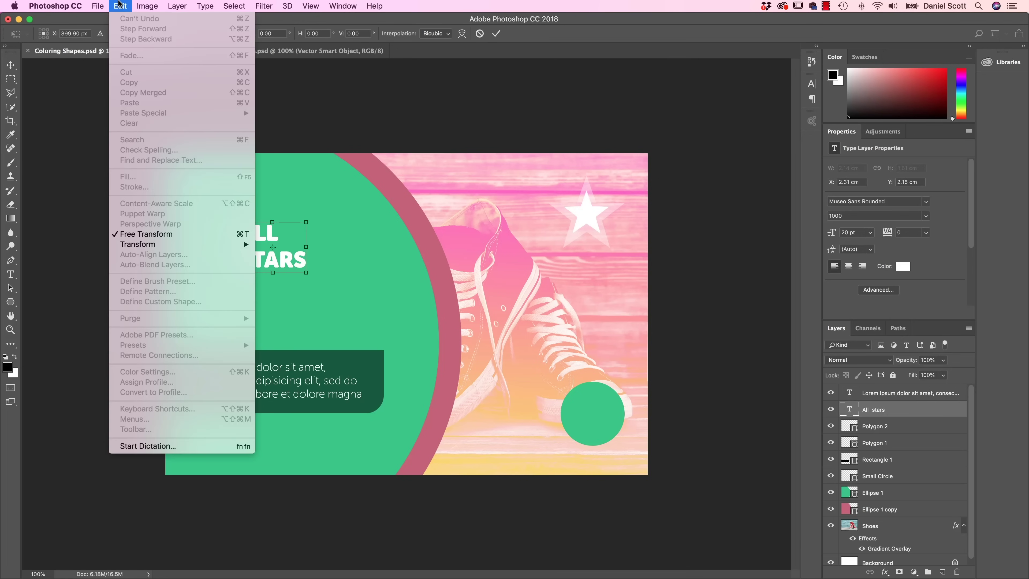
mouse_move(243, 244)
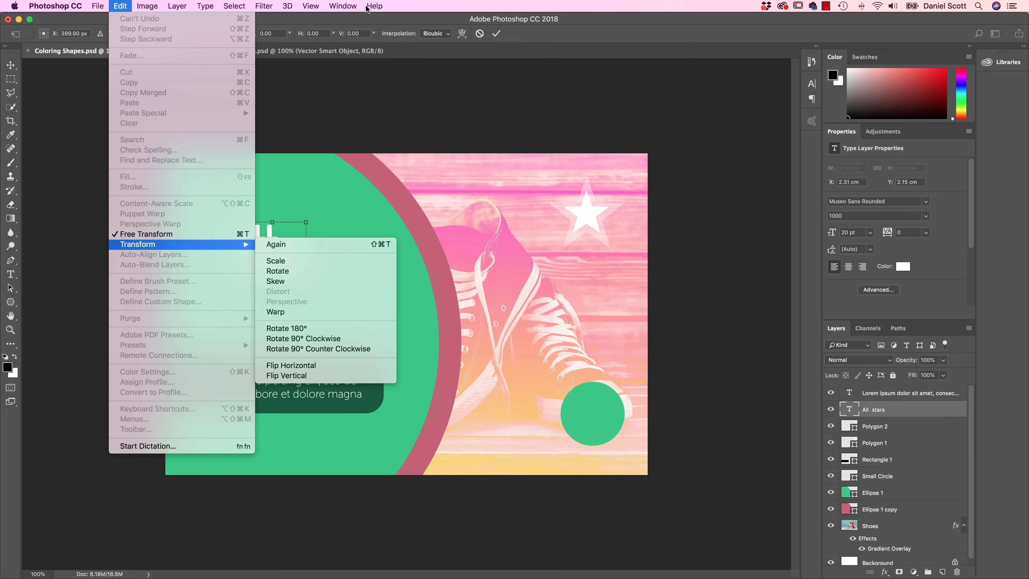
click(304, 72)
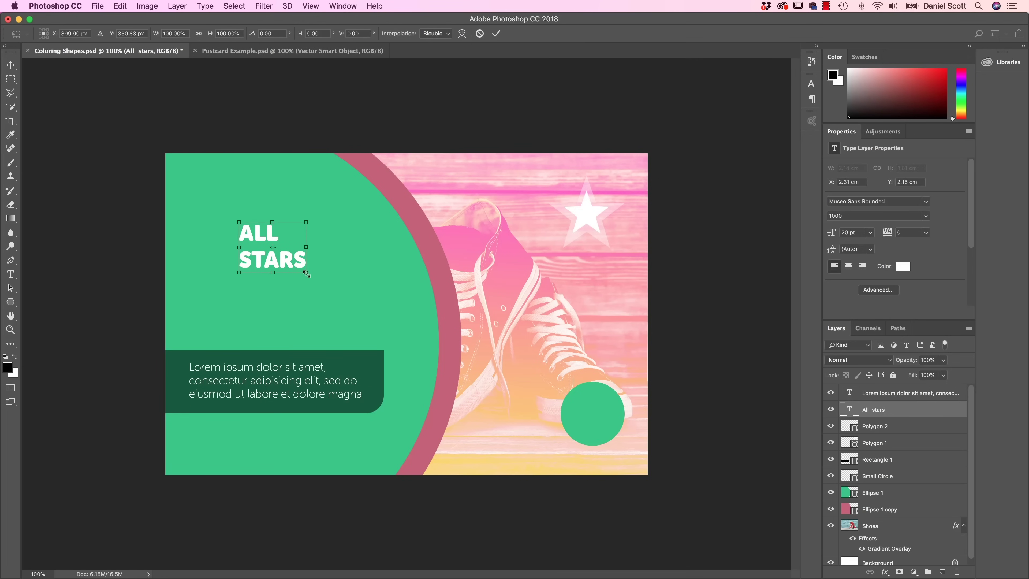
drag(308, 276, 346, 295)
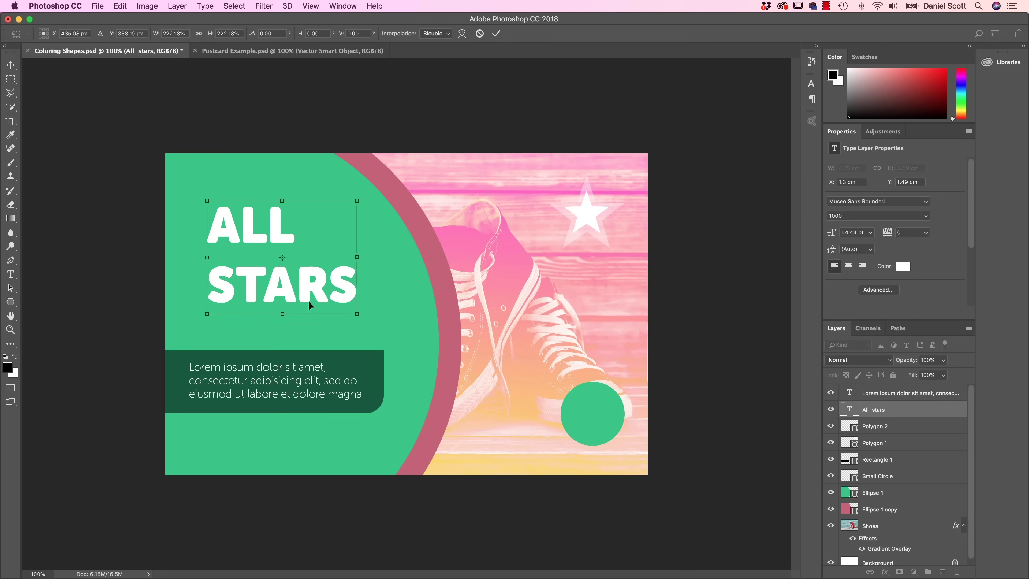
key(Return)
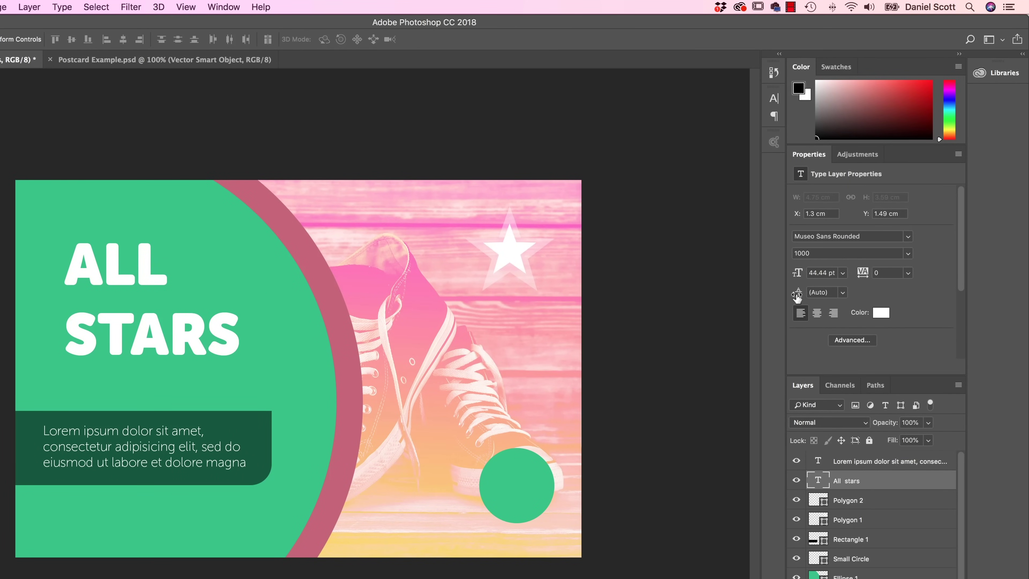
Tighten the ALL STARS heading's leading to about 43 pt, and scale the heading to about 117% with Free Transform.
drag(798, 295, 788, 294)
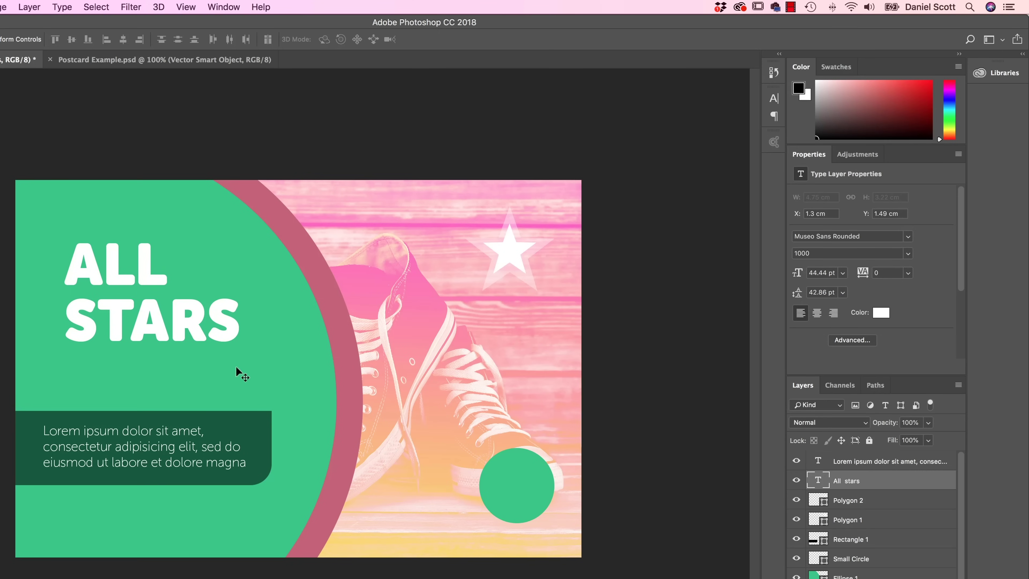
key(super+t)
mouse_move(239, 355)
mouse_down()
mouse_move(271, 375)
mouse_move(247, 358)
mouse_up()
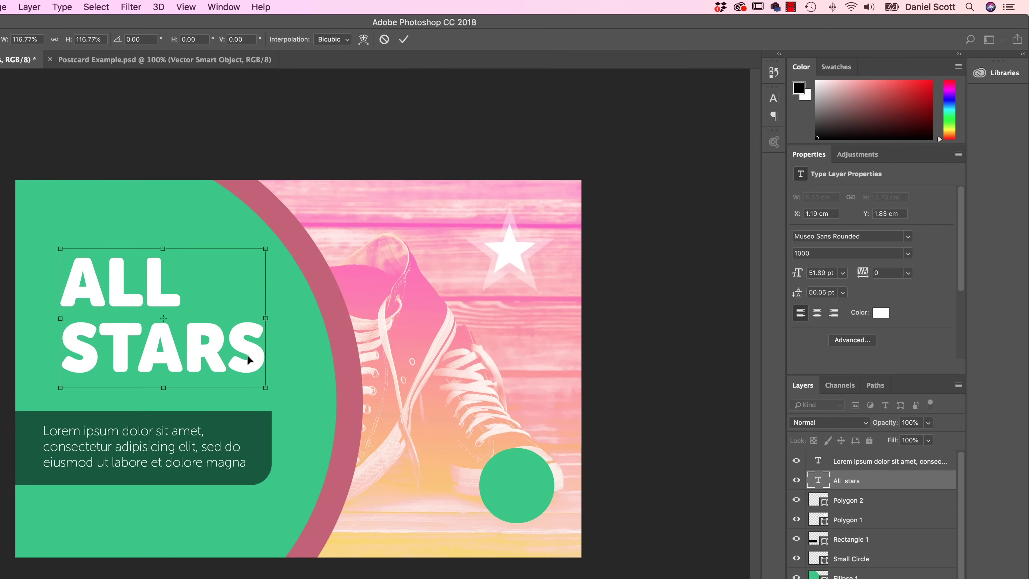
key(Return)
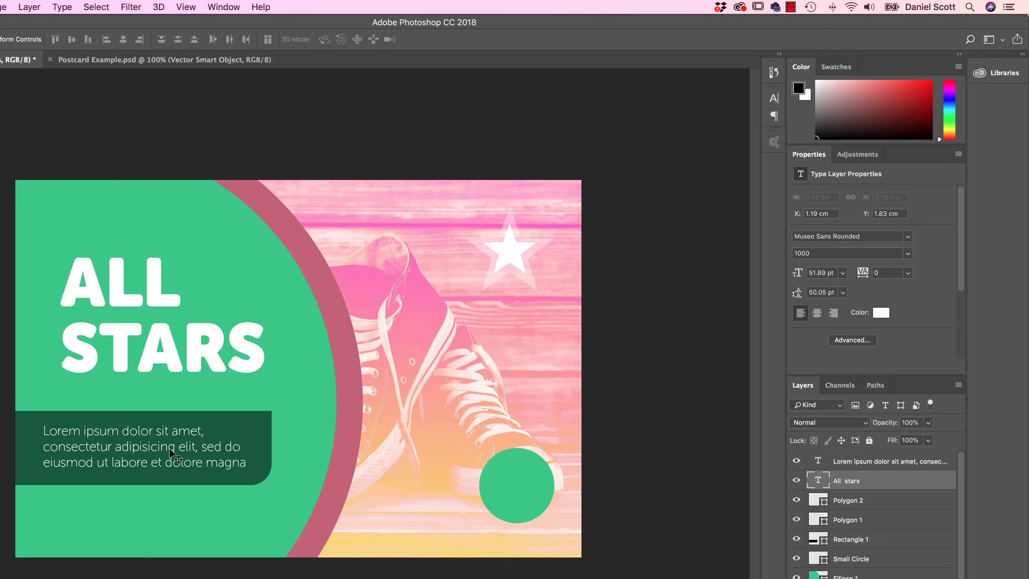
Shift the body paragraph and dark green bar right to line up with the heading, and move the ALL STARS heading up.
click(866, 462)
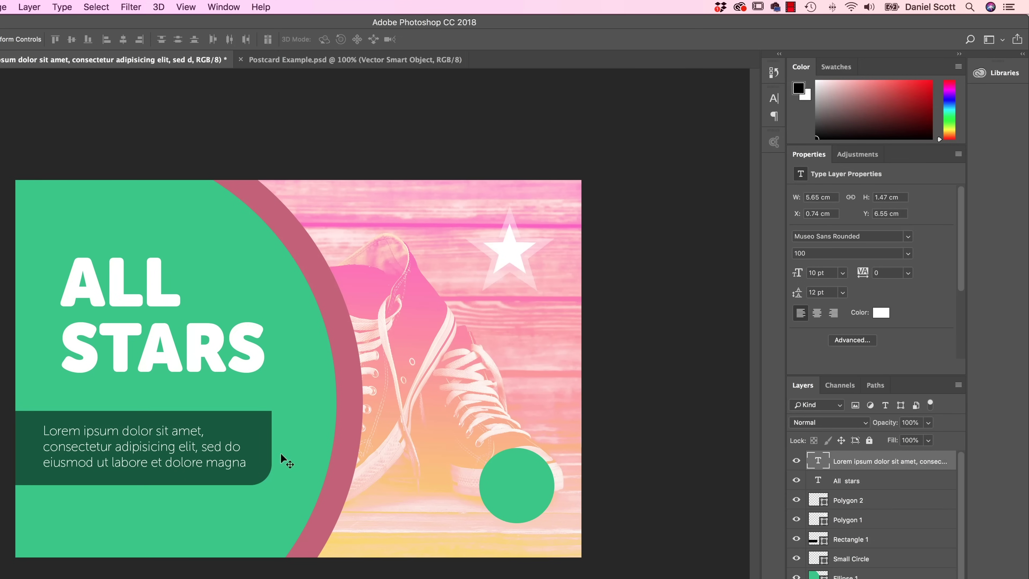
drag(165, 442, 264, 431)
click(242, 430)
click(215, 366)
drag(214, 367, 213, 344)
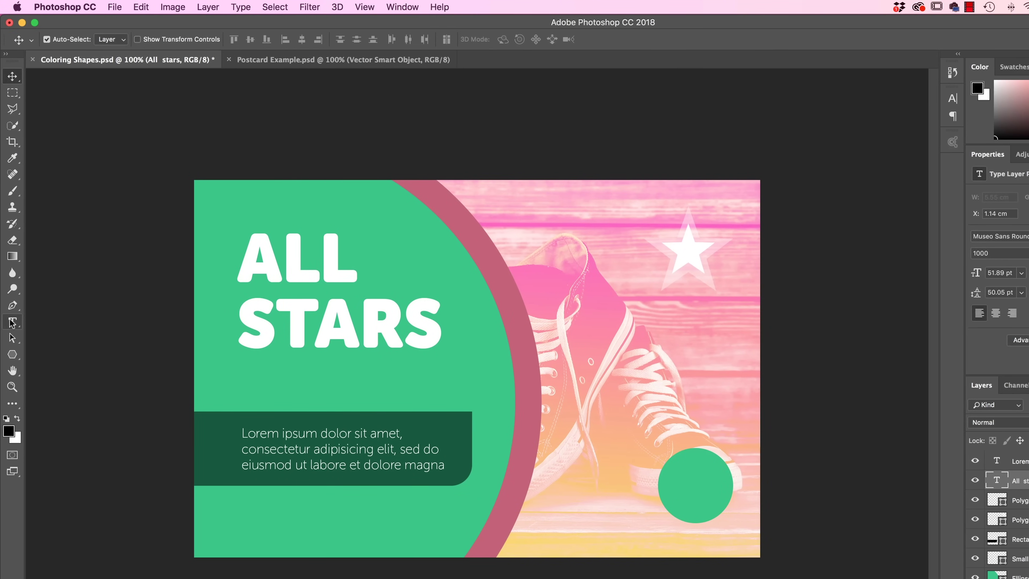
Check the subheading in Postcard Example.psd, and add a C.TAYLOR text line below the ALL STARS heading in Coloring Shapes.psd.
click(12, 321)
click(287, 59)
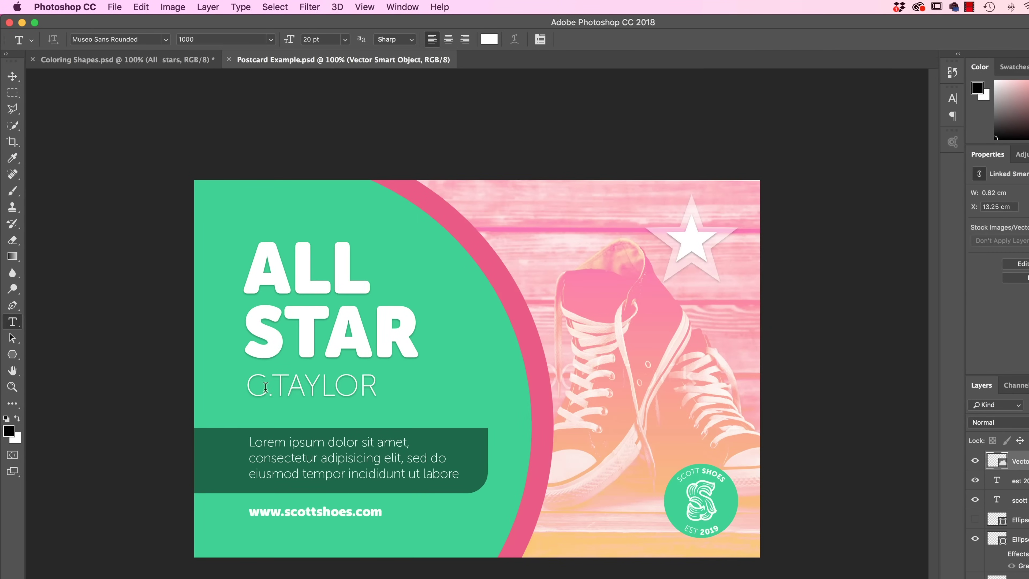
click(118, 59)
click(253, 380)
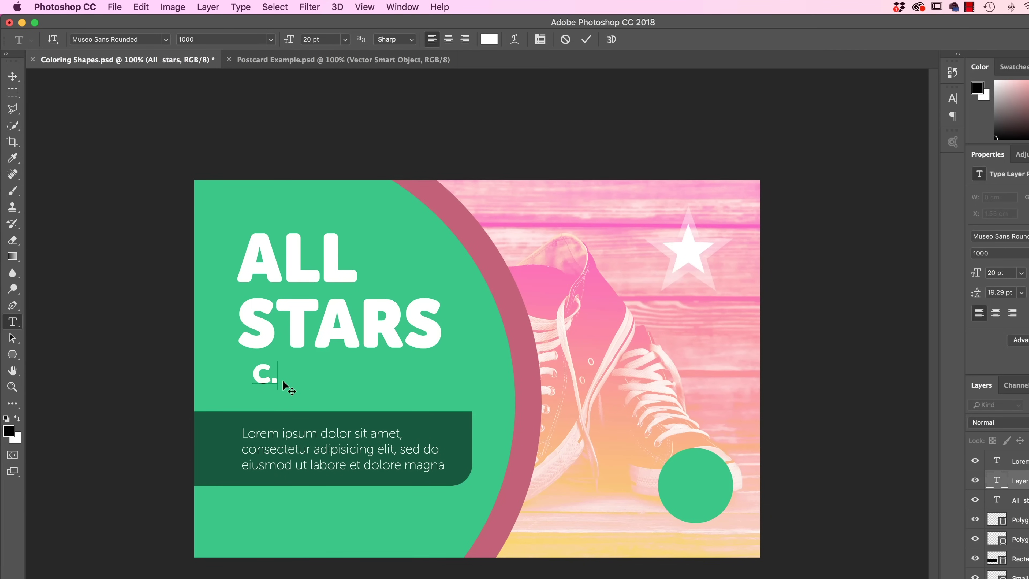
text(C.TAYUL;)
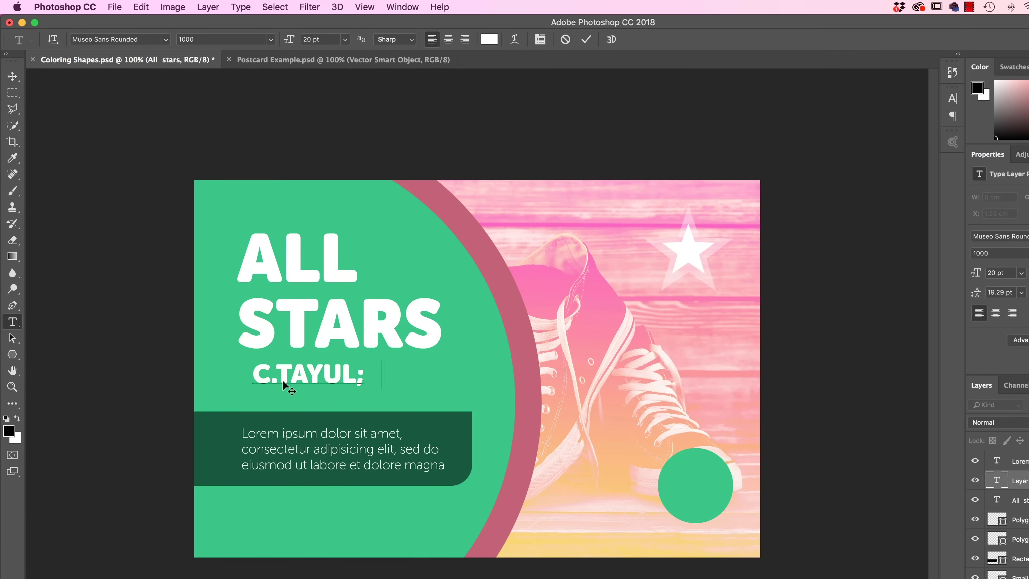
key(BackSpace)
key(BackSpace)
key(BackSpace)
text(LOR)
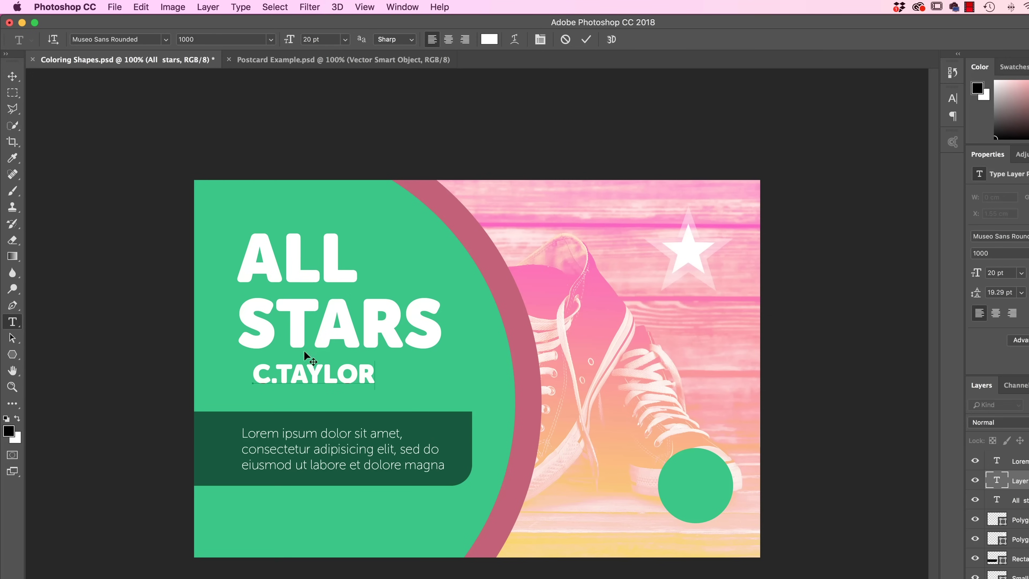
Select the C.TAYLOR text, try font style 300, and set its style to 100.
drag(253, 375, 379, 375)
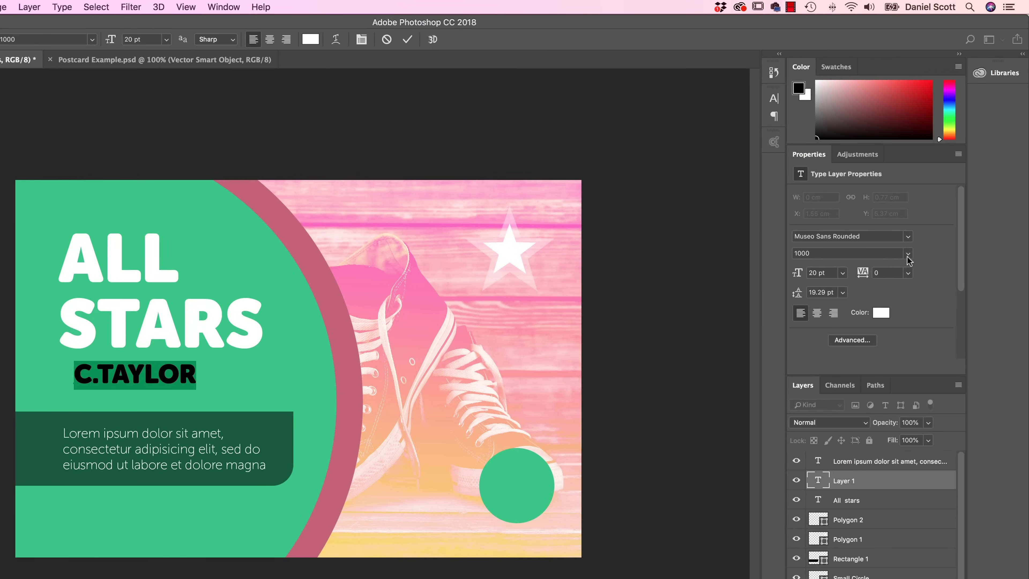
click(908, 255)
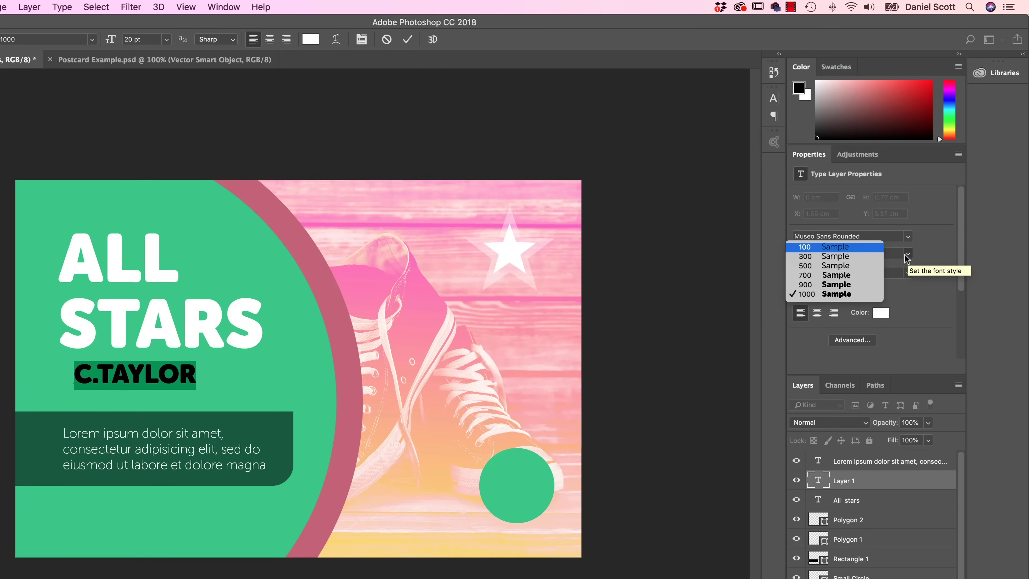
click(826, 255)
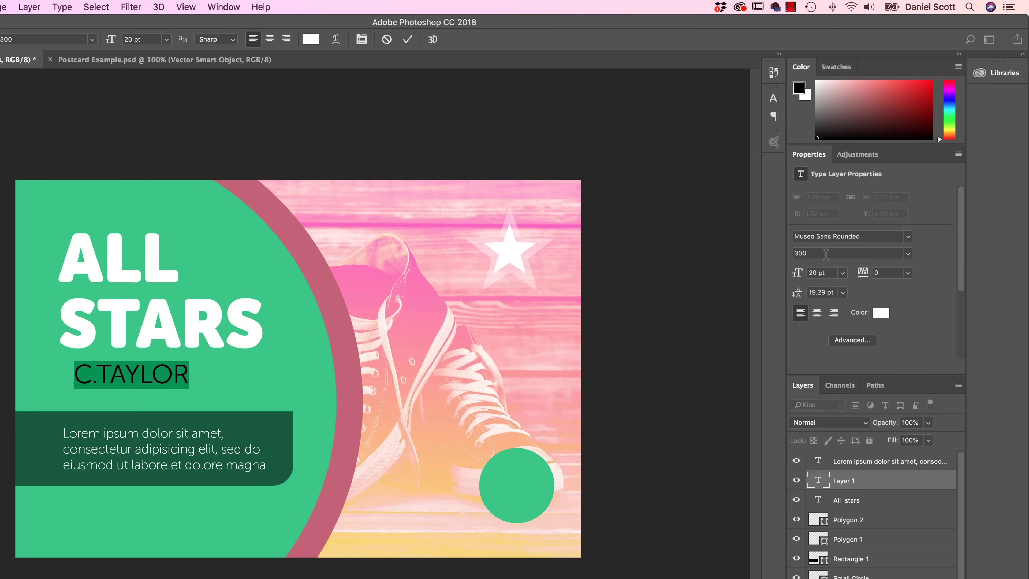
click(908, 256)
click(835, 243)
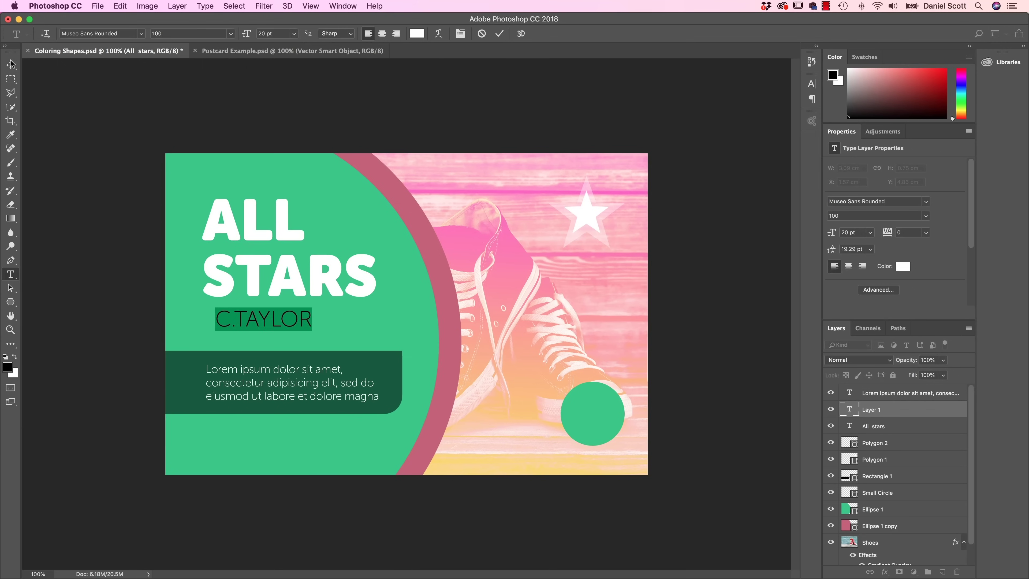
Move the C.TAYLOR line left under the ALL STARS heading and scale it to about 23.26 pt with Free Transform.
click(1, 65)
drag(270, 325, 315, 344)
key(super+t)
key(Return)
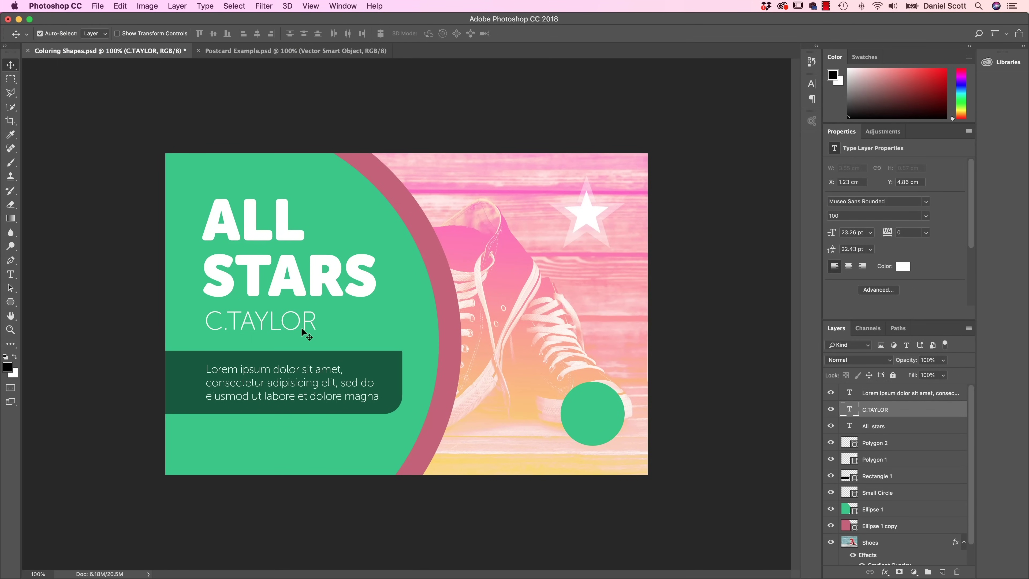
Nudge the ALL STARS heading and C.TAYLOR line up together, and move the body paragraph slightly up inside the dark green bar.
shift+click(300, 285)
key(shift+Up)
key(shift+Up)
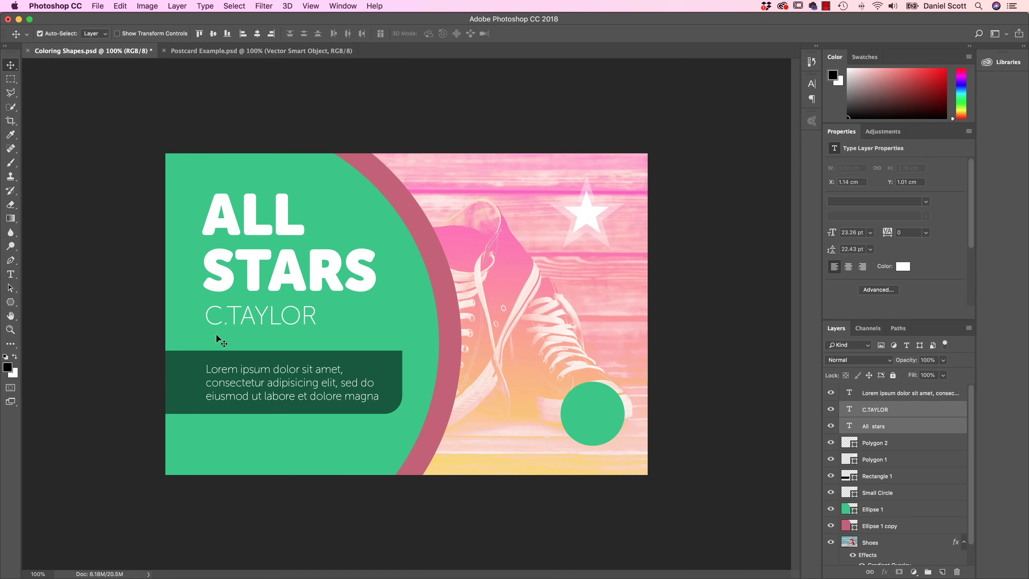
drag(291, 377, 290, 374)
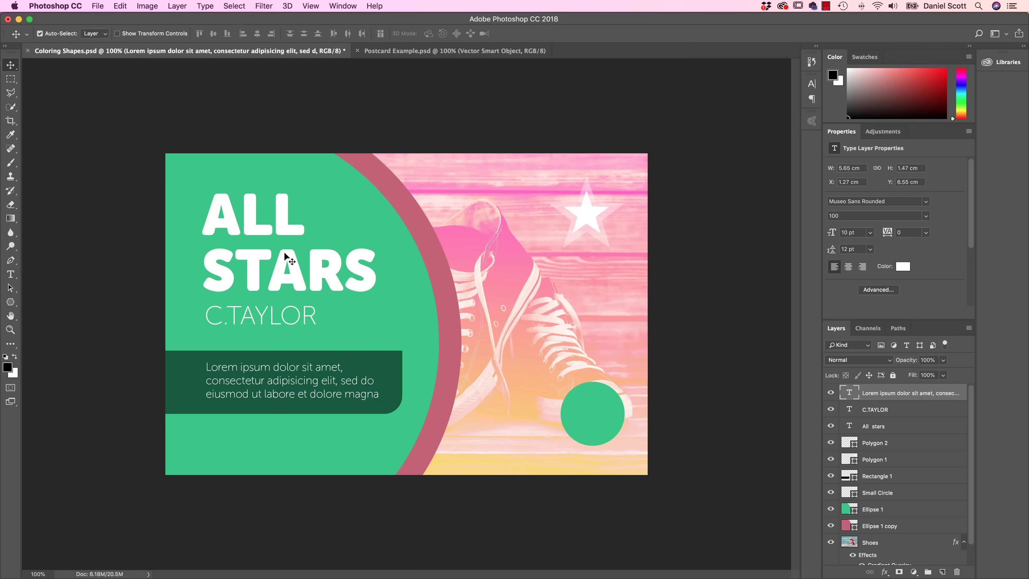
Duplicate the ALL STARS heading layer and move the copy down over the dark green bar.
click(283, 224)
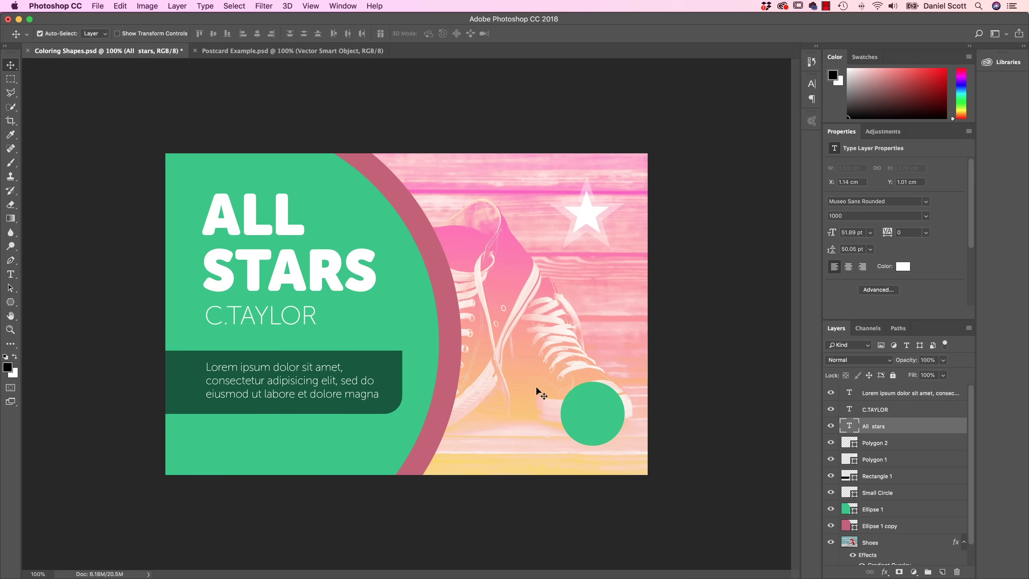
right_click(897, 429)
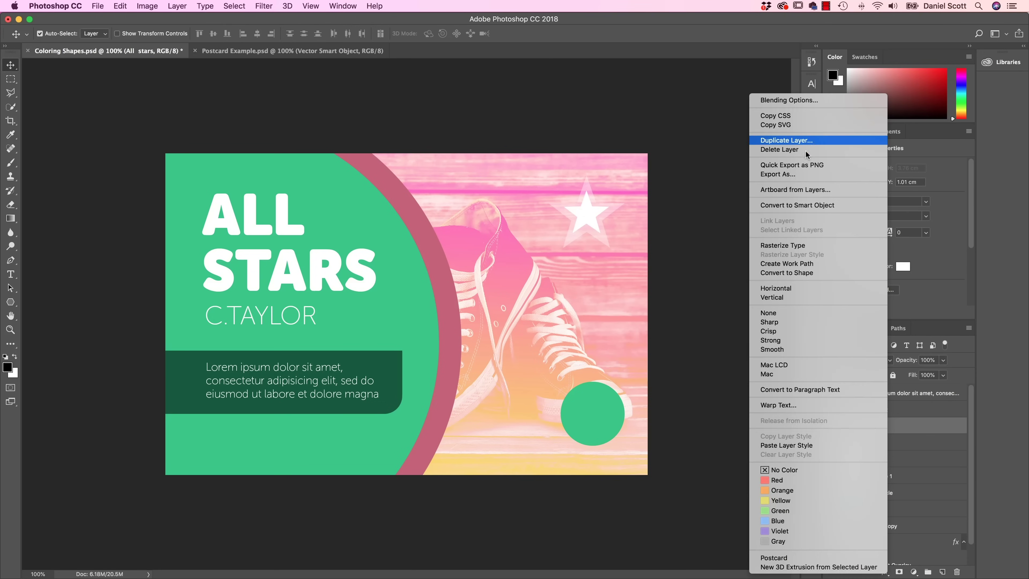
click(816, 141)
key(Return)
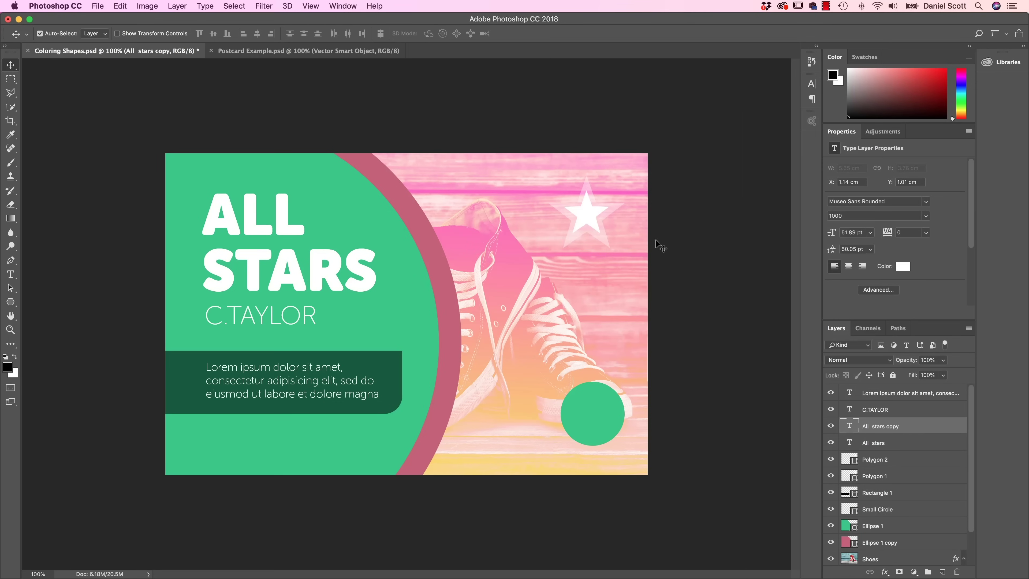
drag(248, 223, 256, 389)
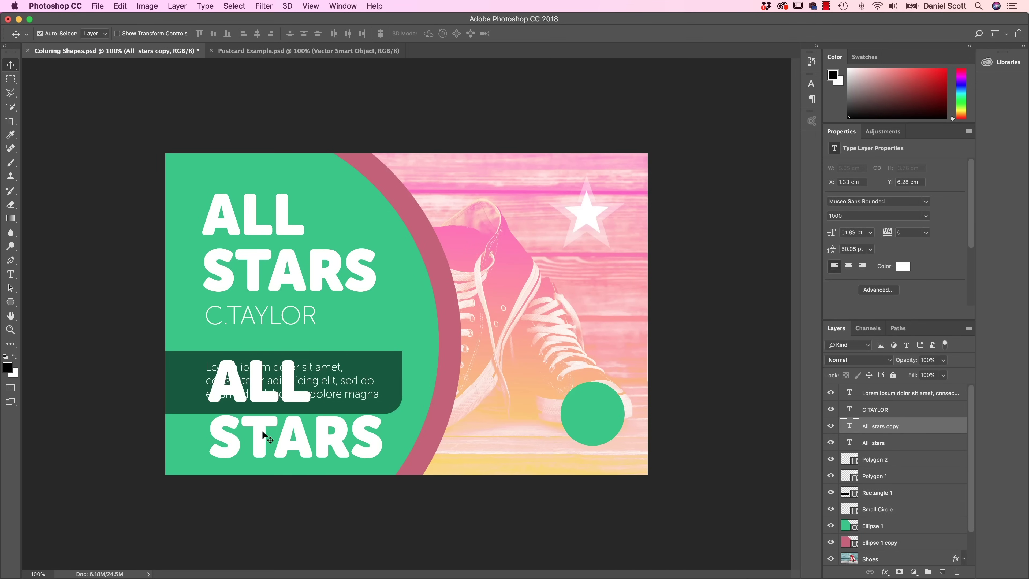
click(11, 274)
double_click(252, 446)
key(super+a)
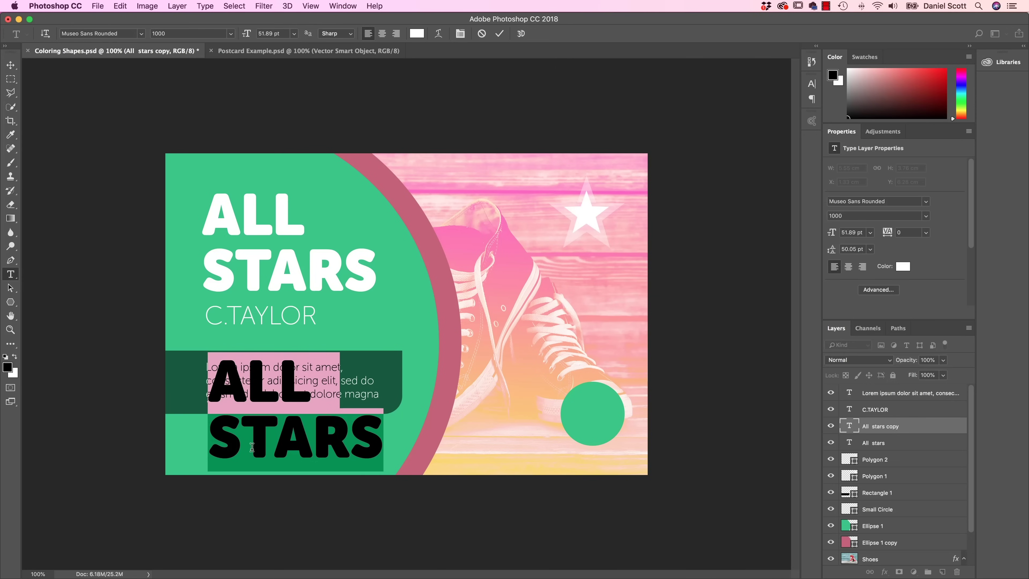
text(www.scot)
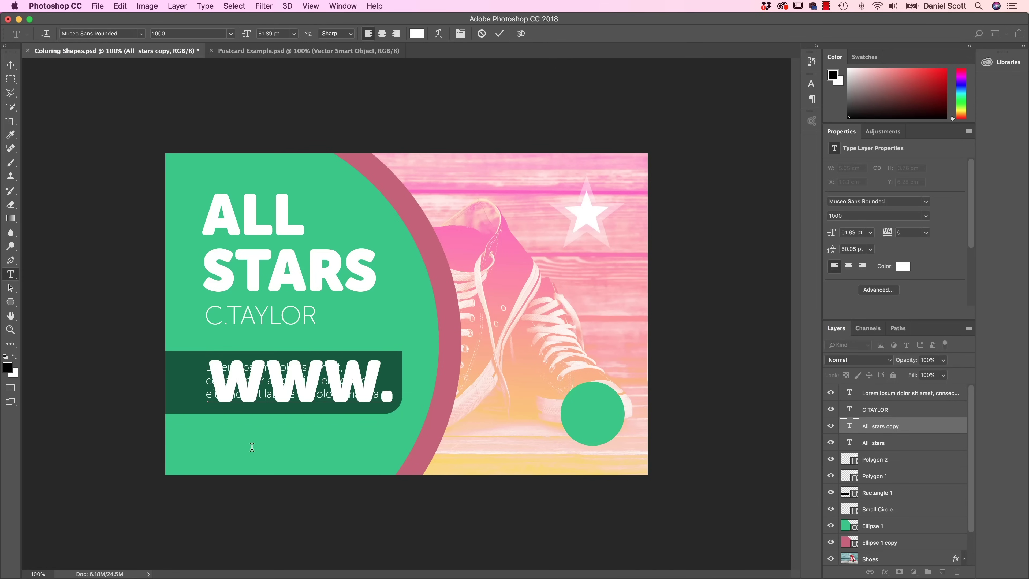
text(t)
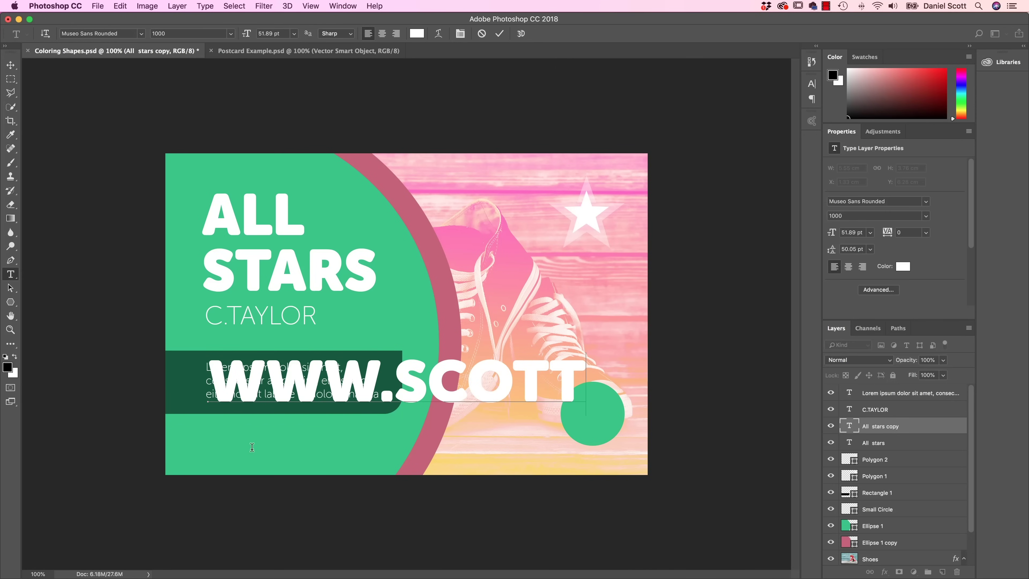
text(sc)
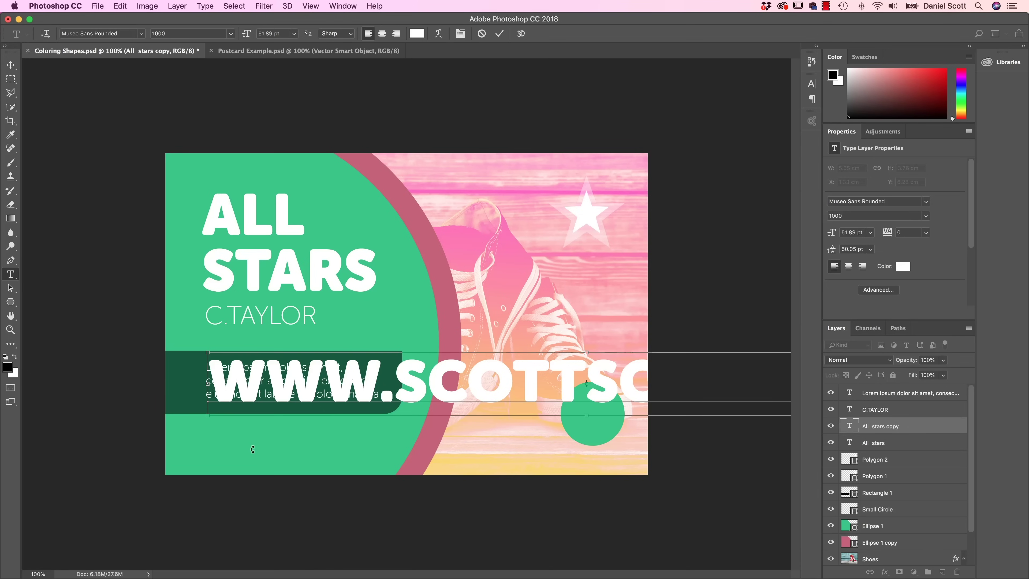
key(super+a)
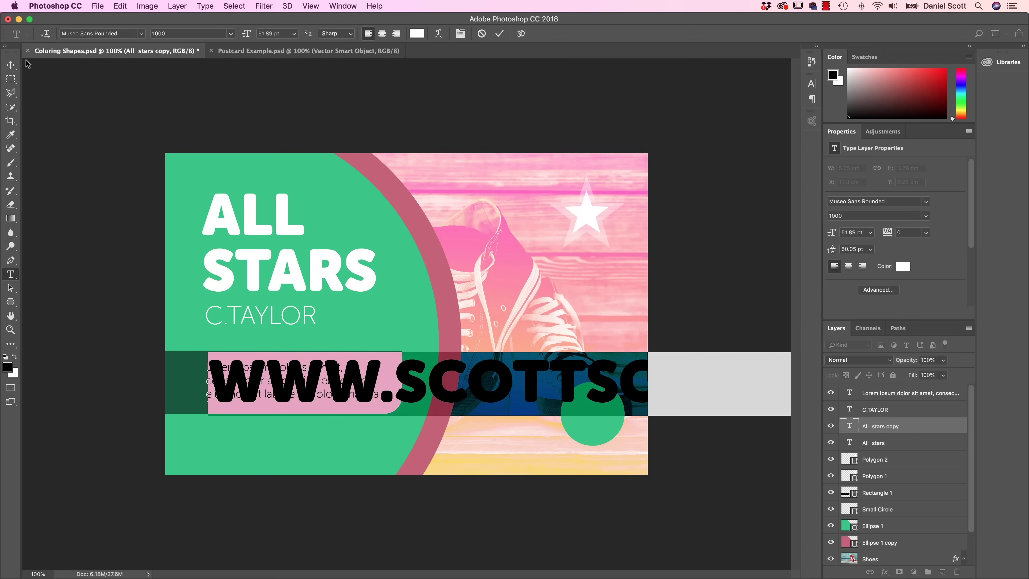
click(10, 64)
Scale the web address down to about 10.81 pt and place it below the dark green bar, lined up with the body paragraph.
key(super+t)
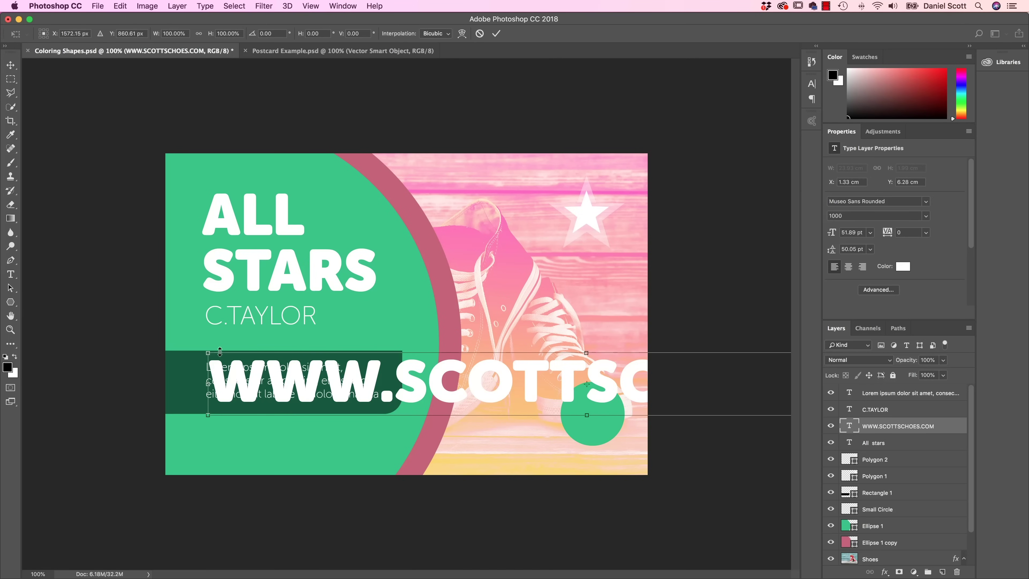
drag(208, 352, 537, 380)
drag(602, 397, 335, 396)
drag(697, 381, 379, 427)
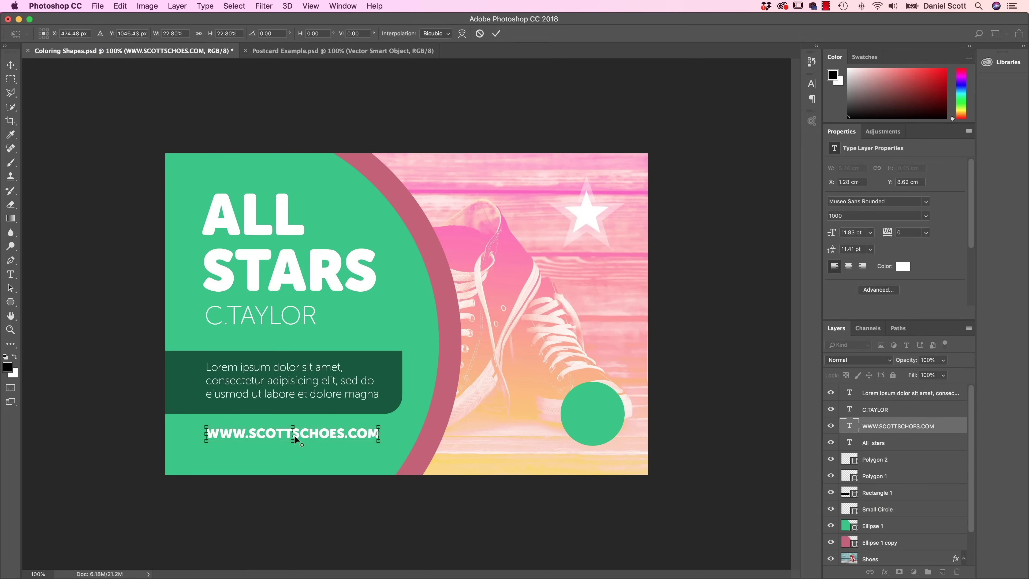
drag(325, 433, 365, 431)
key(Return)
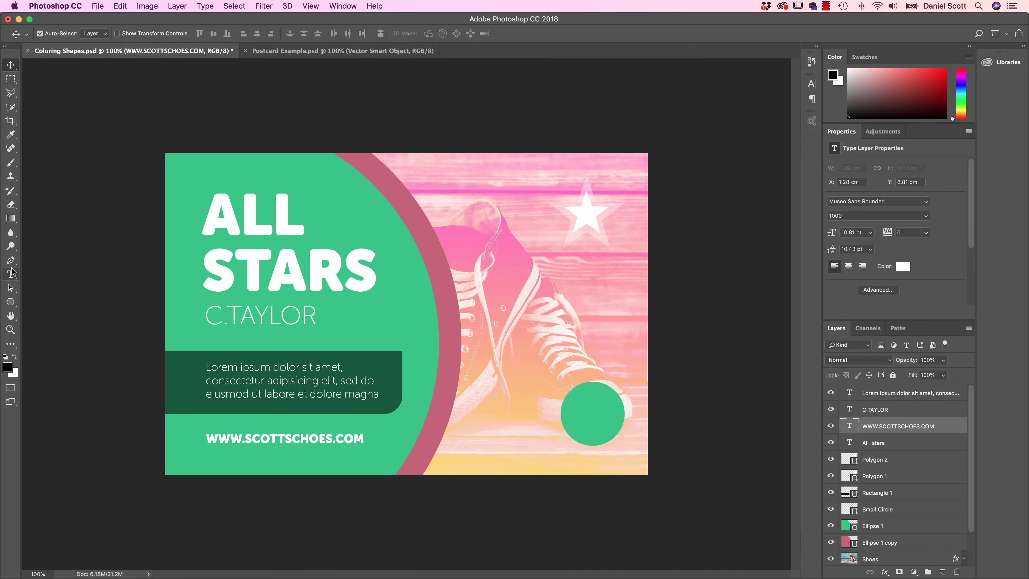
click(11, 276)
click(311, 439)
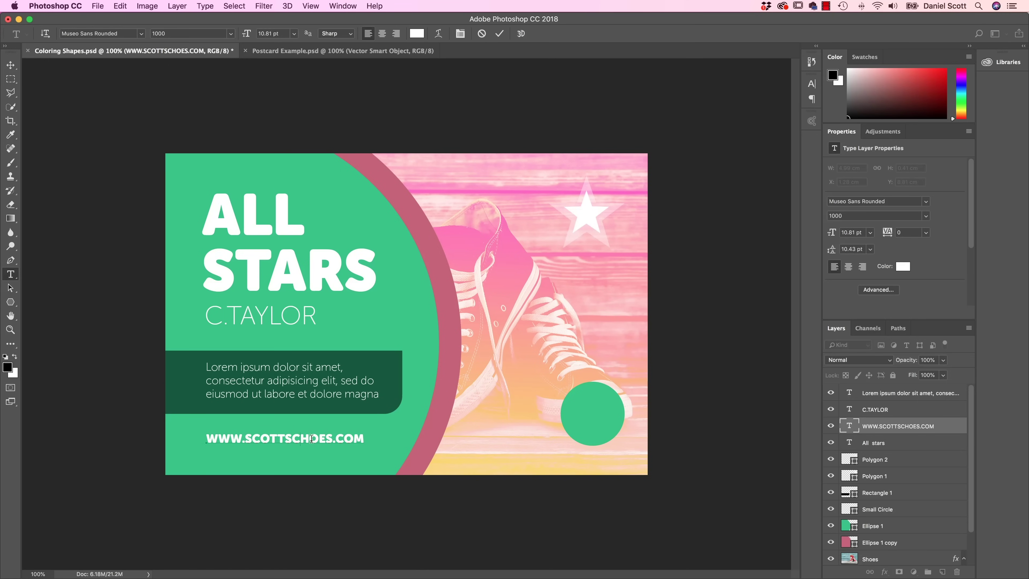
key(BackSpace)
click(10, 65)
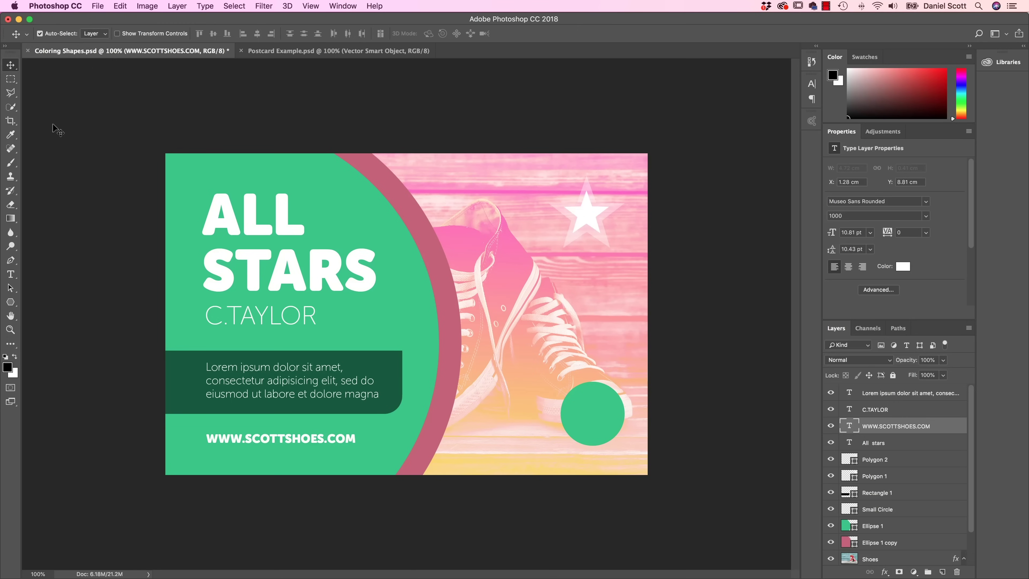
click(325, 56)
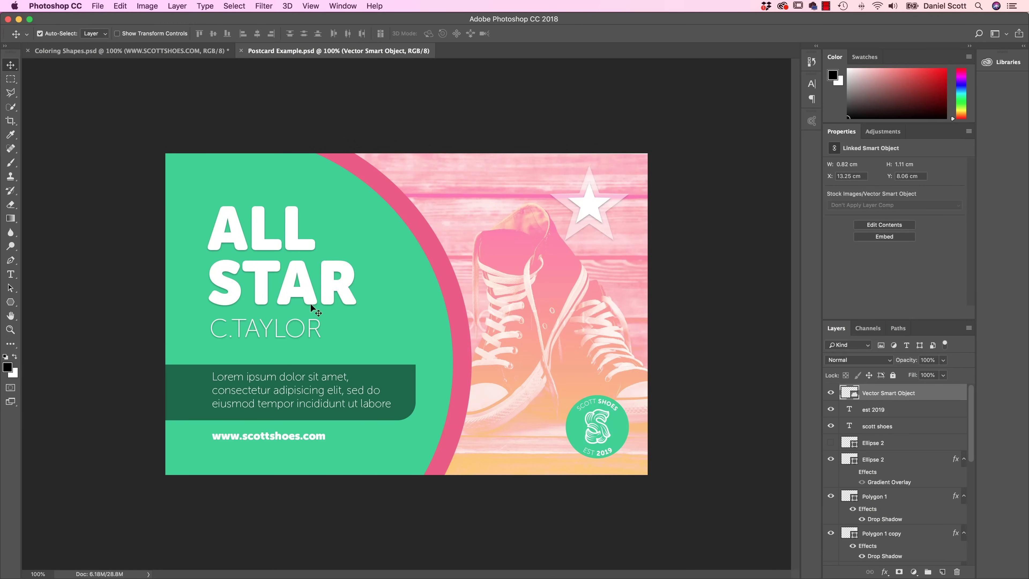
click(158, 55)
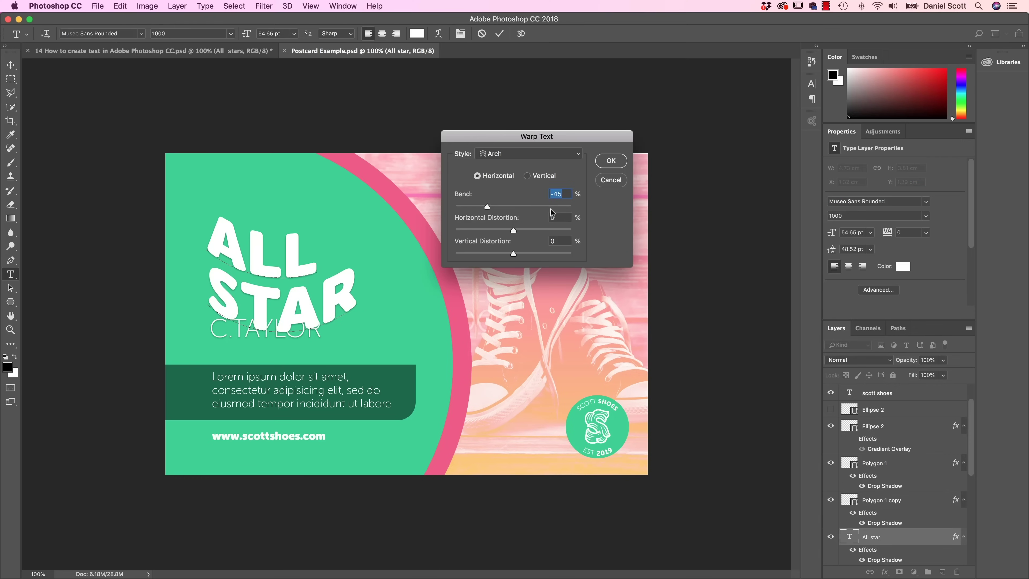
Try an Arch warp with a bend of +72% on the ALL STAR heading in Postcard Example.psd, and try another warp style.
drag(552, 206, 555, 207)
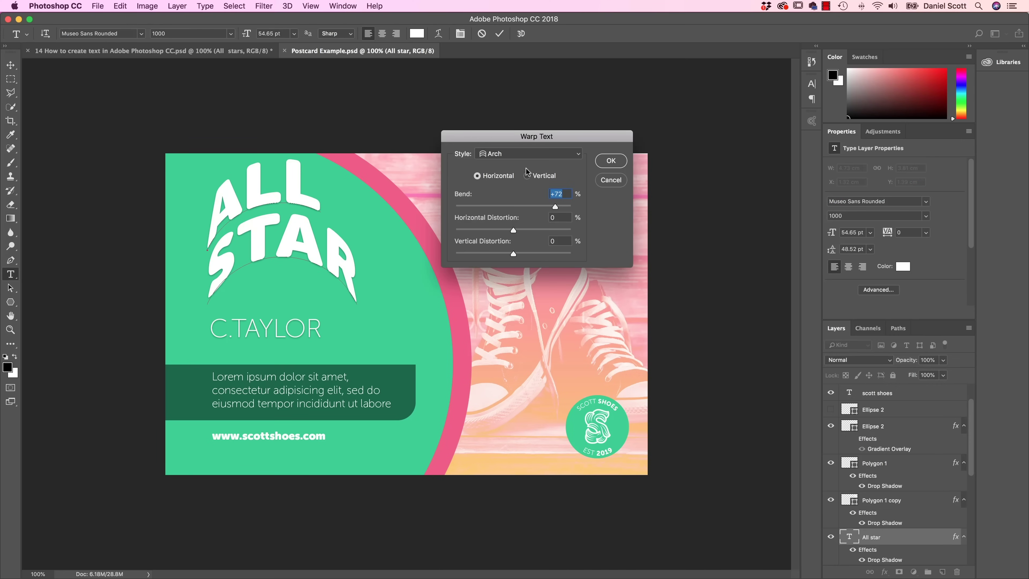
click(537, 150)
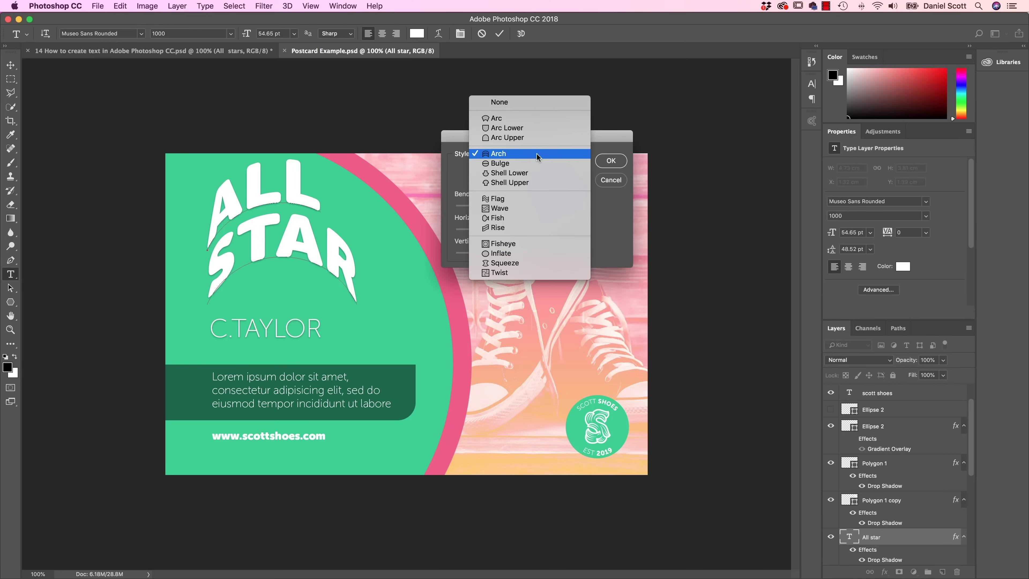
click(515, 223)
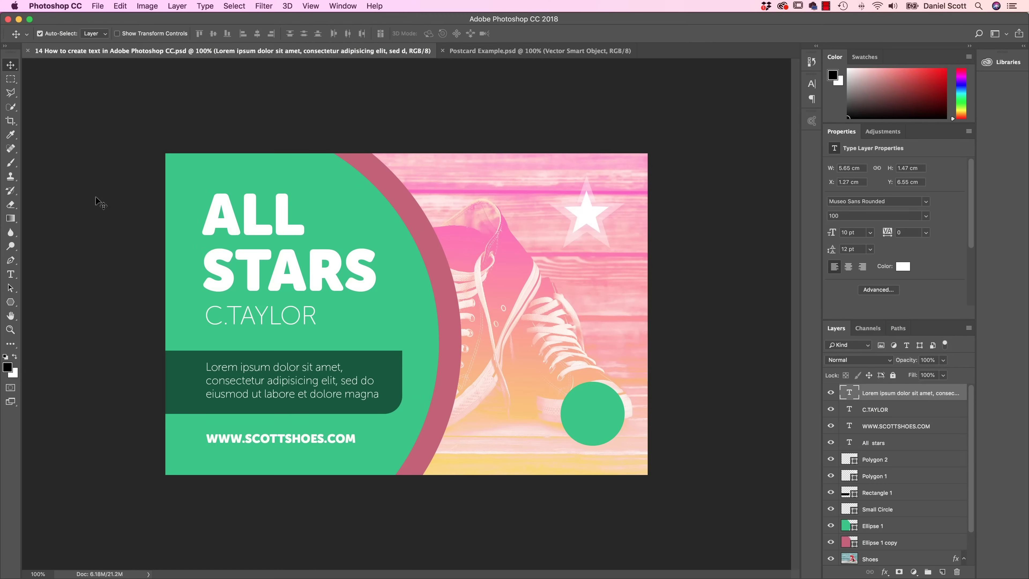
Open Warp Text for the ALL STARS heading and apply the Arc style.
click(259, 228)
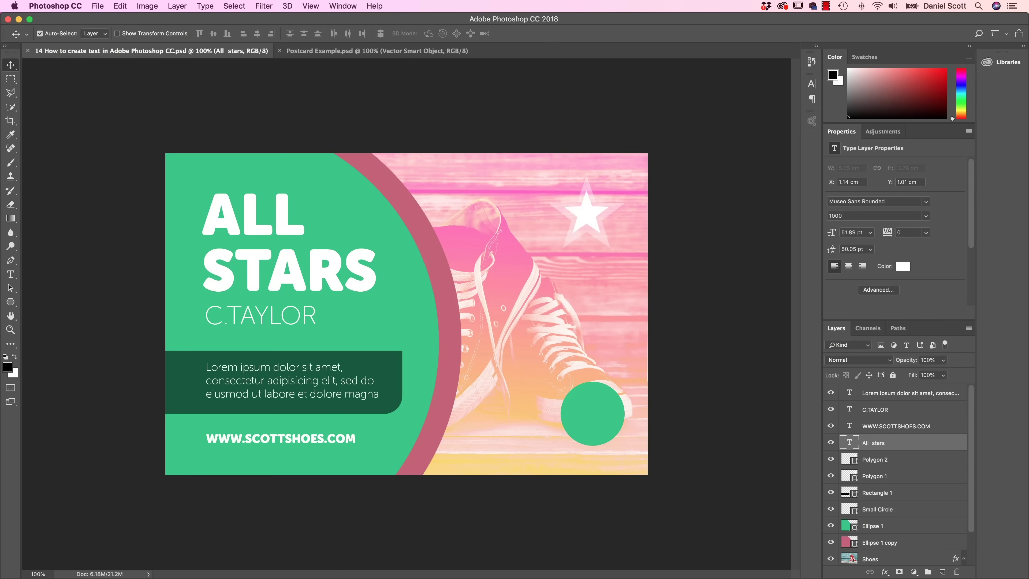
click(12, 275)
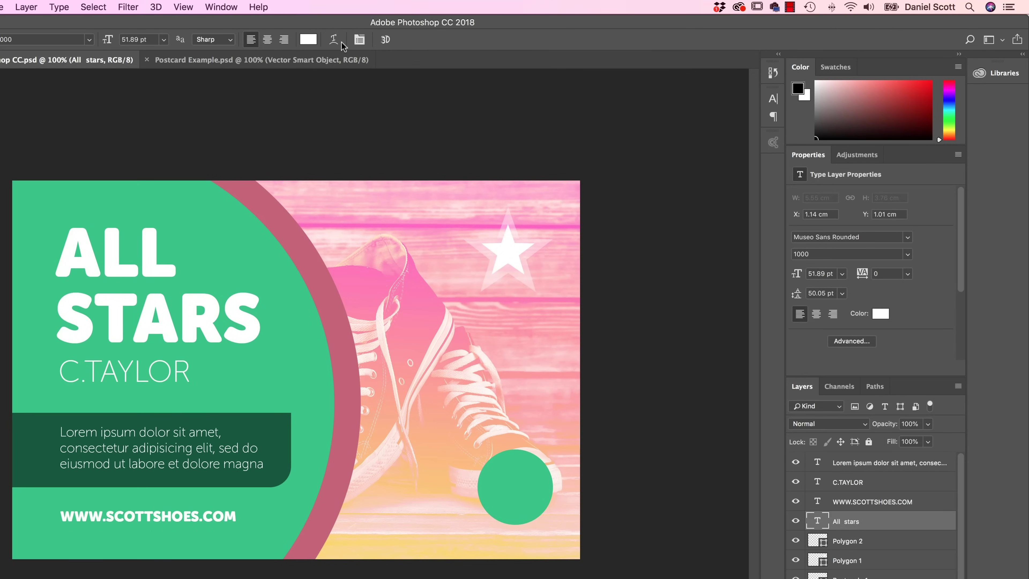
click(334, 40)
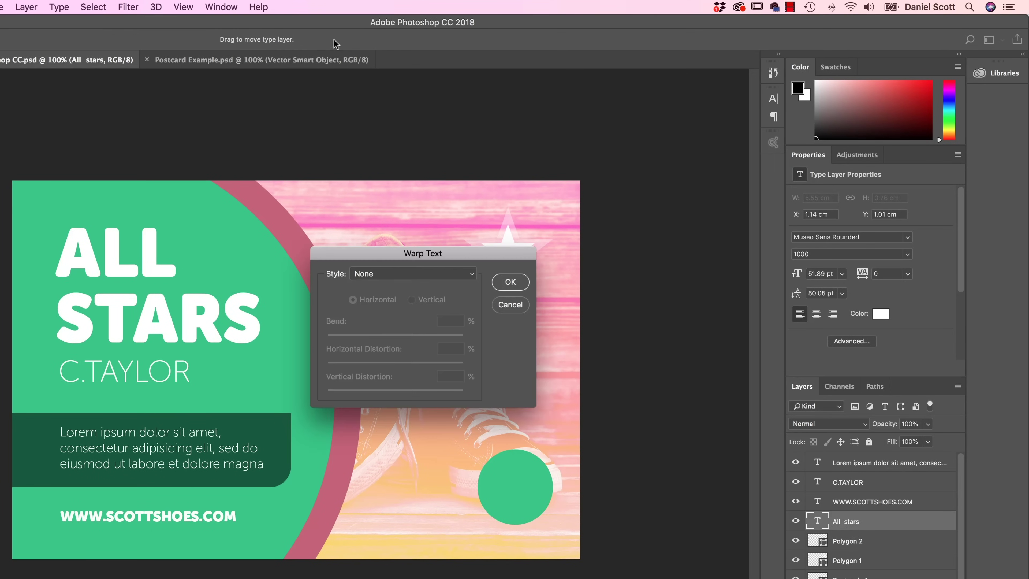
drag(372, 259, 398, 166)
click(398, 183)
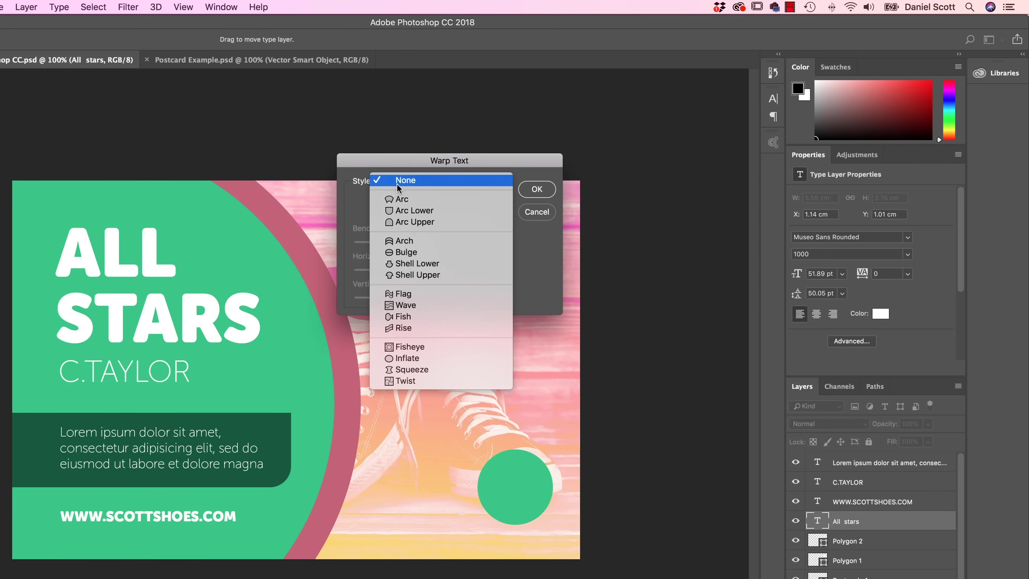
click(403, 199)
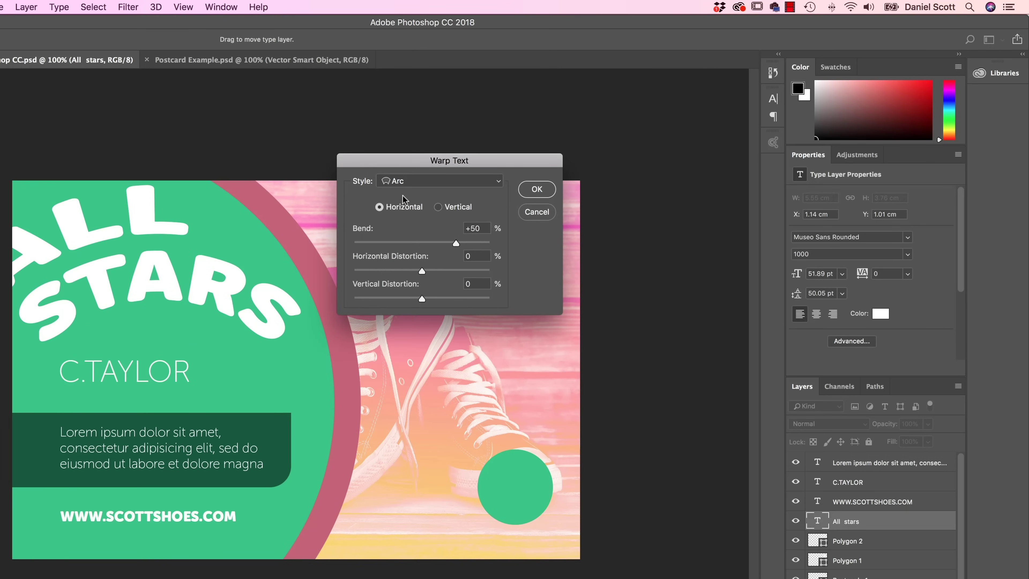
Try the Arc Lower and Arc Upper warp styles on the ALL STARS heading, and switch it to Fish.
click(417, 181)
click(422, 191)
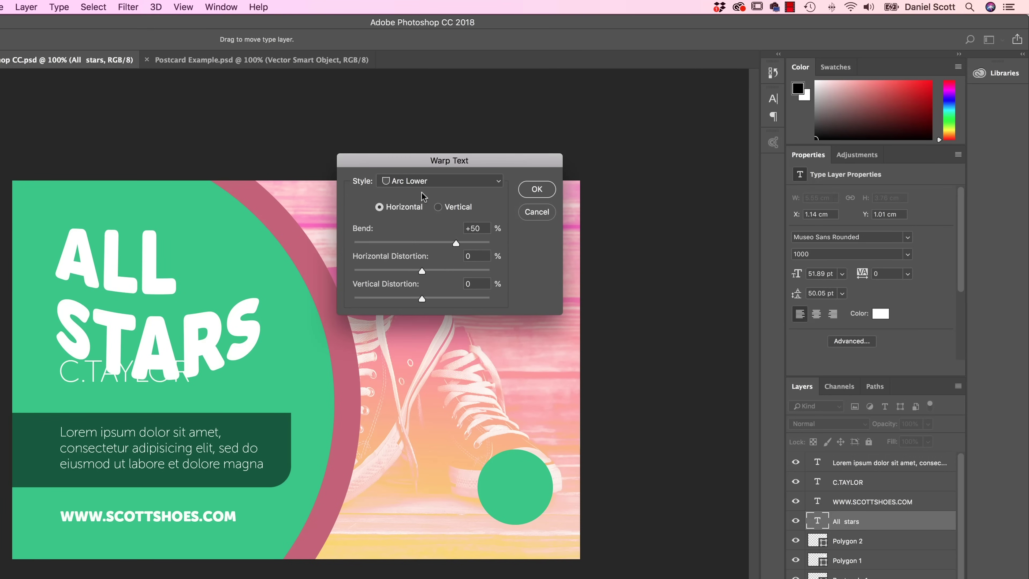
click(422, 182)
click(423, 192)
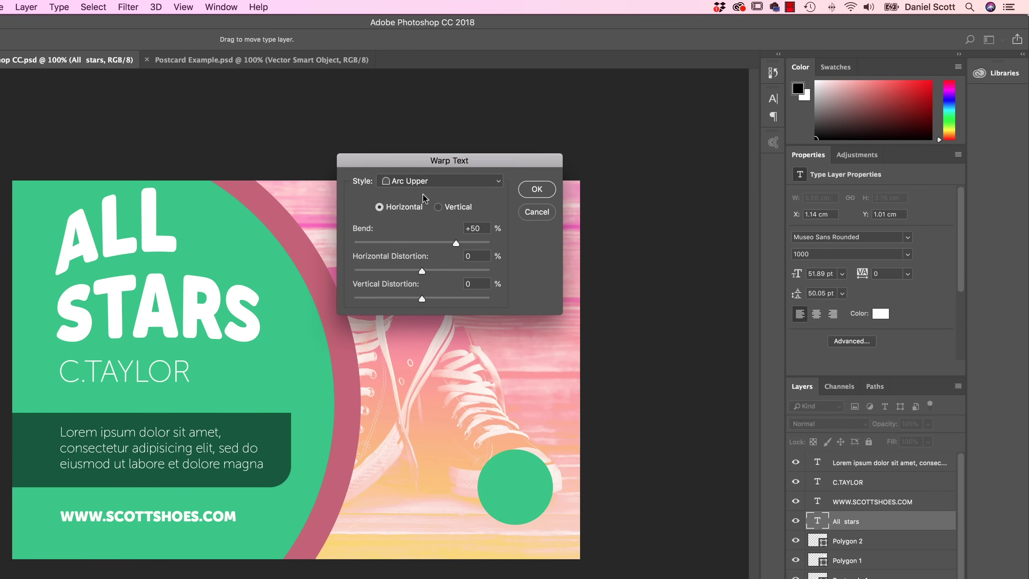
click(426, 182)
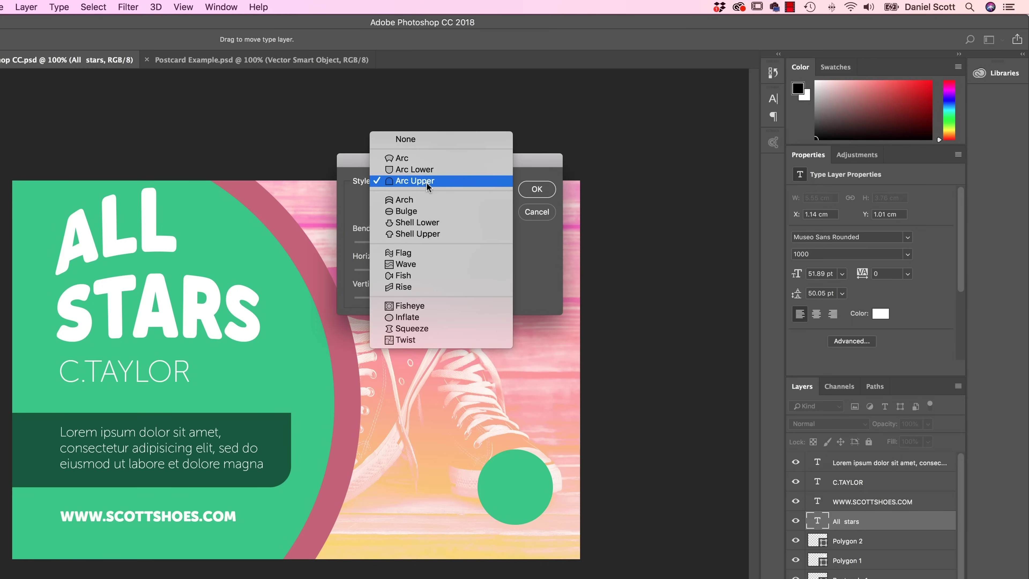
click(401, 277)
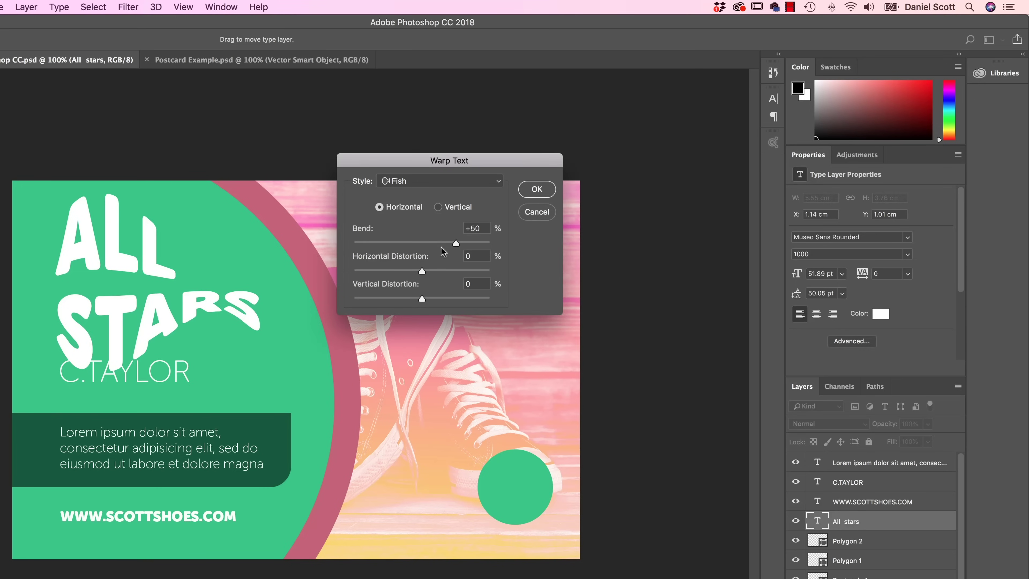
Try Fish warp bends of -28% and +58% on the ALL STARS heading.
click(416, 183)
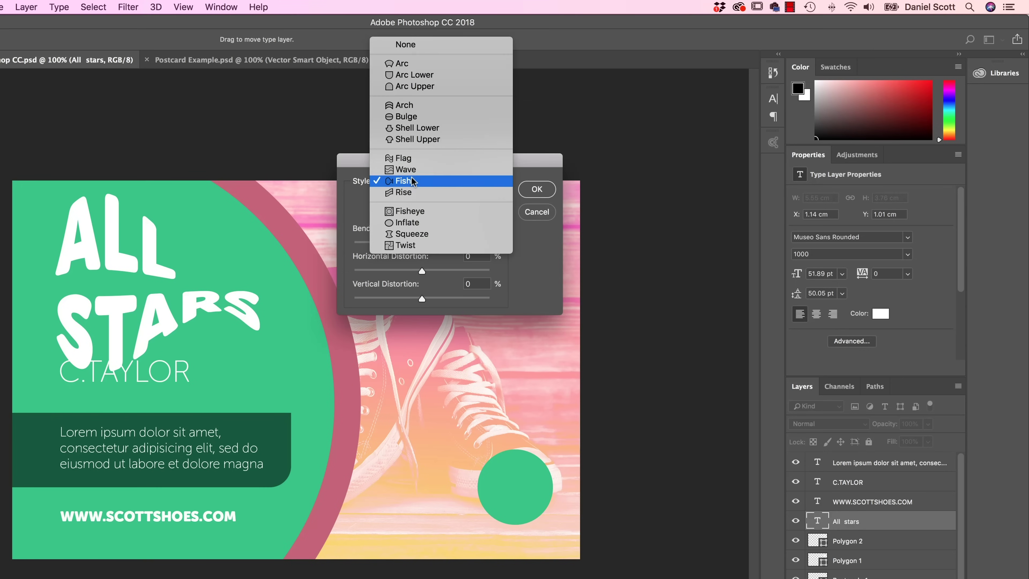
click(410, 181)
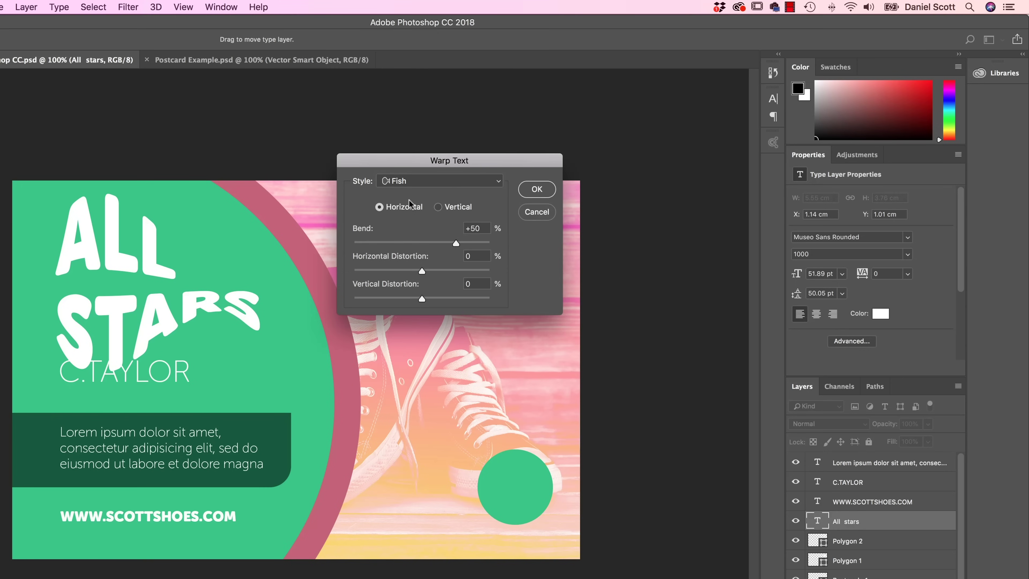
click(376, 243)
click(405, 244)
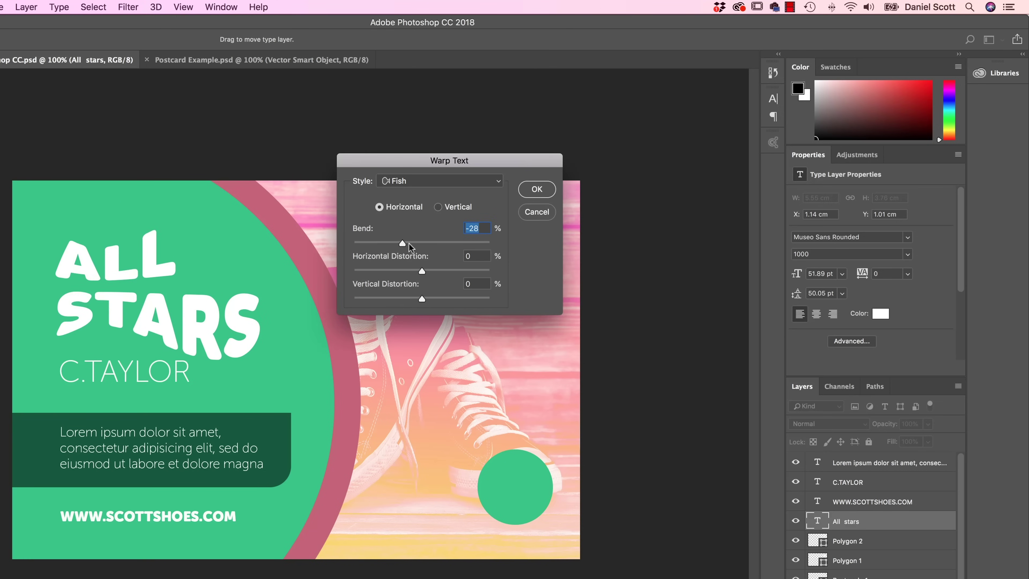
click(472, 243)
click(461, 243)
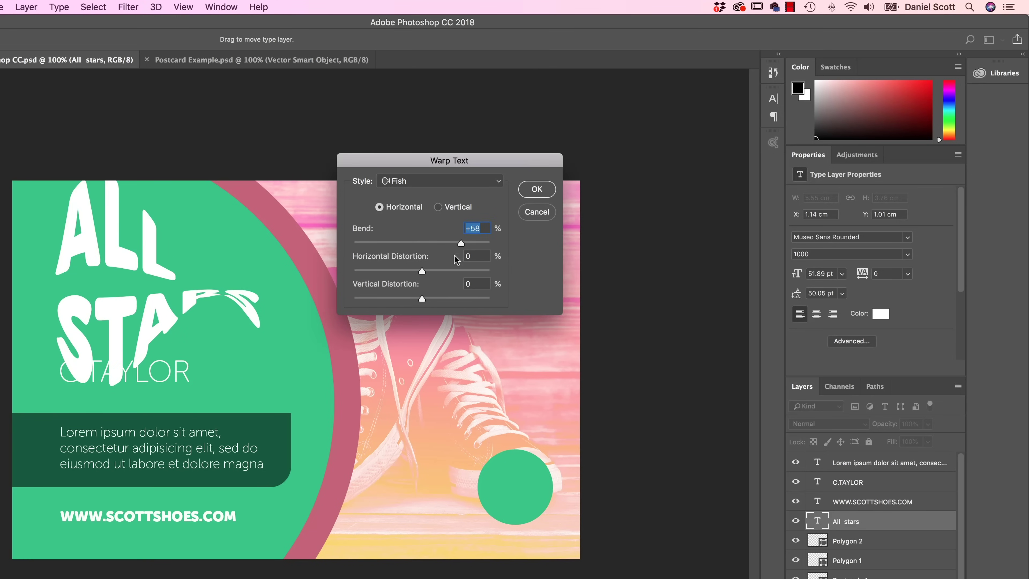
Try a horizontal distortion of -65% with vertical distortions of +52% and -60% on the Fish warp, and cancel the warp.
click(449, 271)
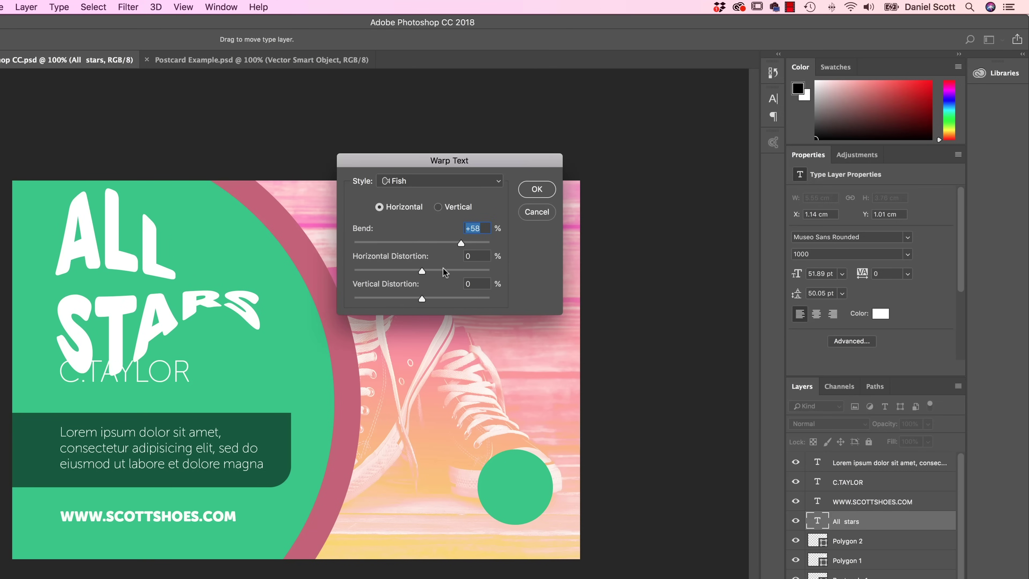
click(377, 271)
click(457, 299)
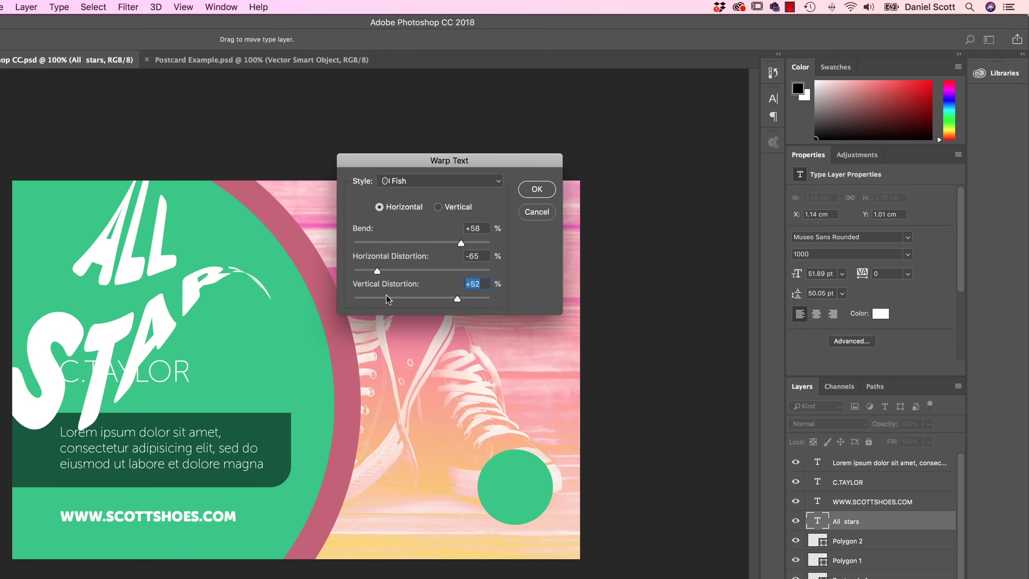
click(380, 299)
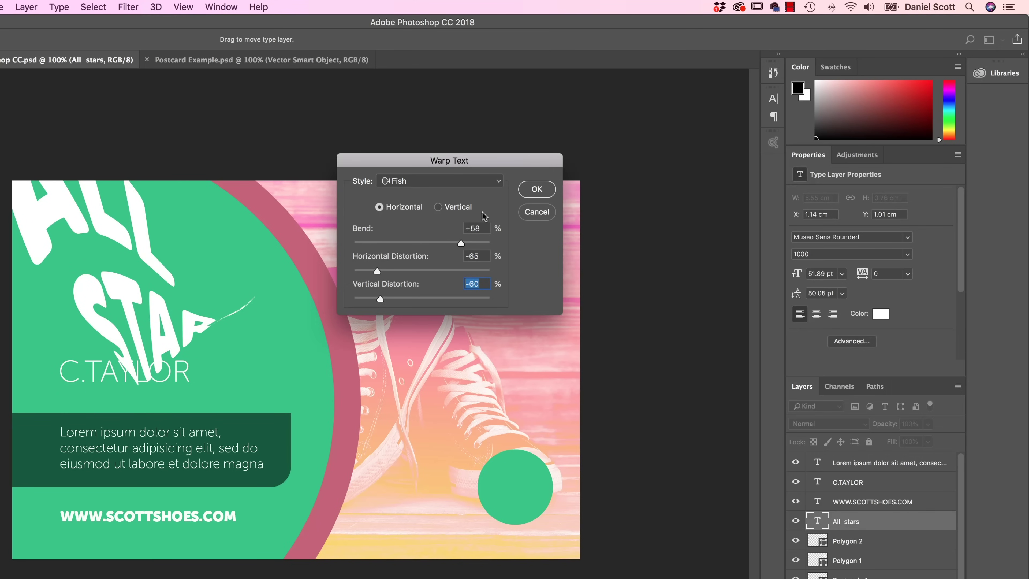
click(538, 213)
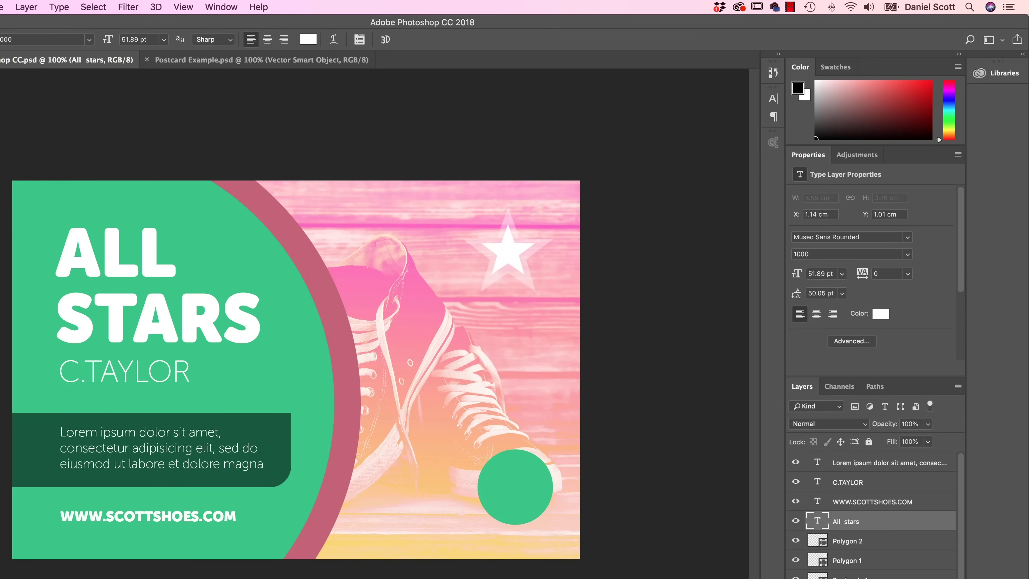
Reopen Warp Text for the ALL STARS heading and try the Inflate and Squeeze styles.
click(333, 39)
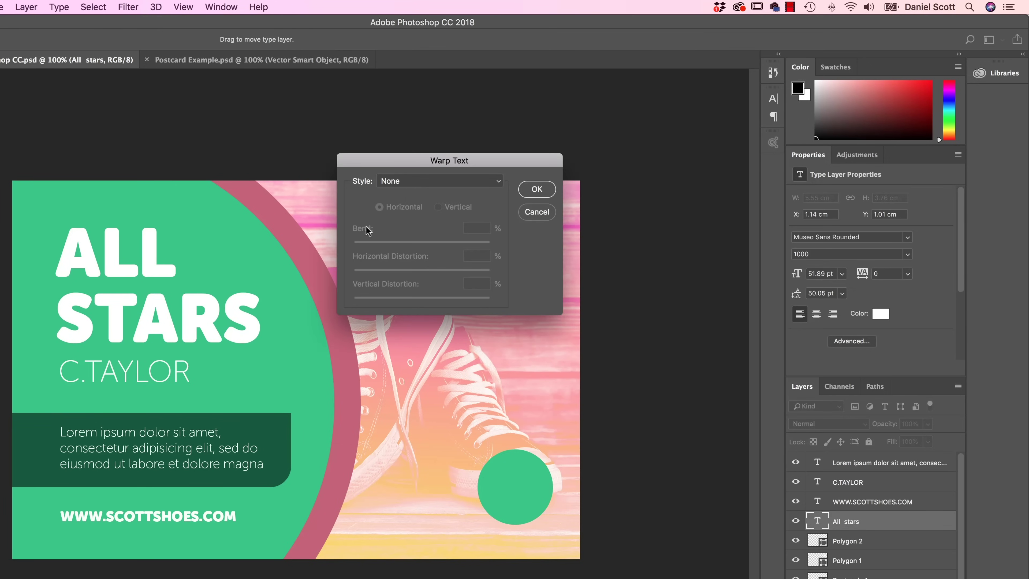
click(425, 188)
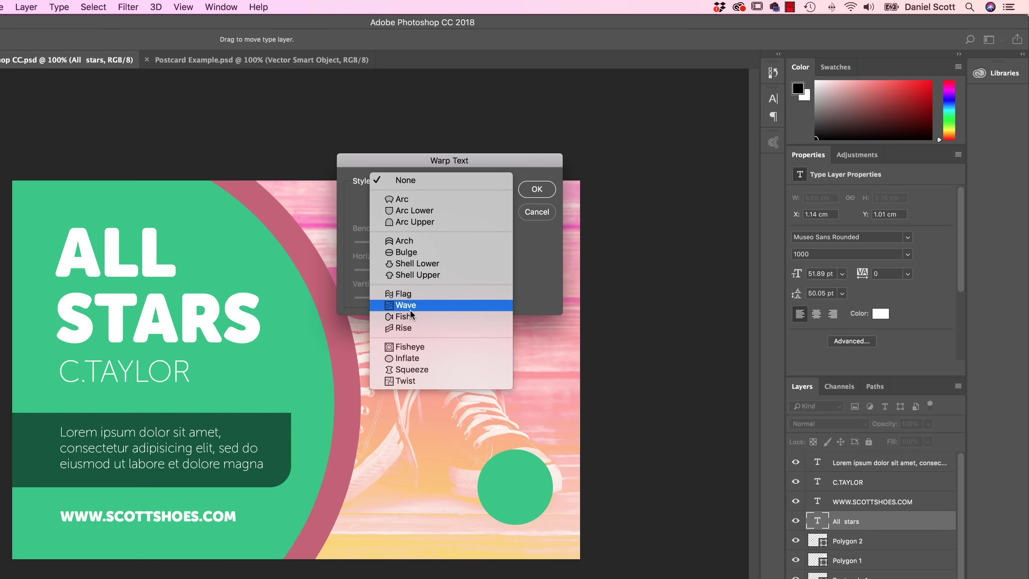
click(405, 328)
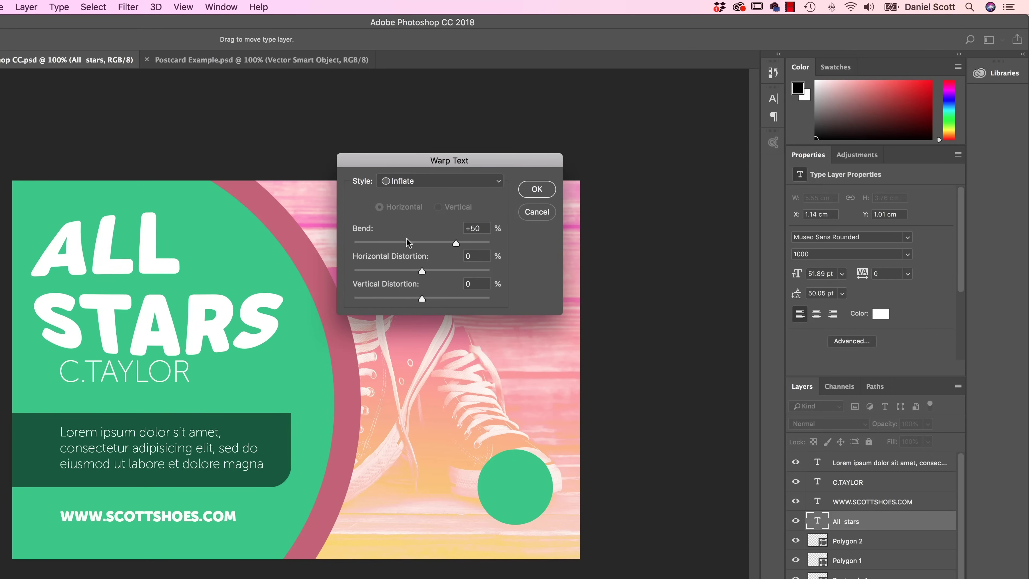
click(428, 187)
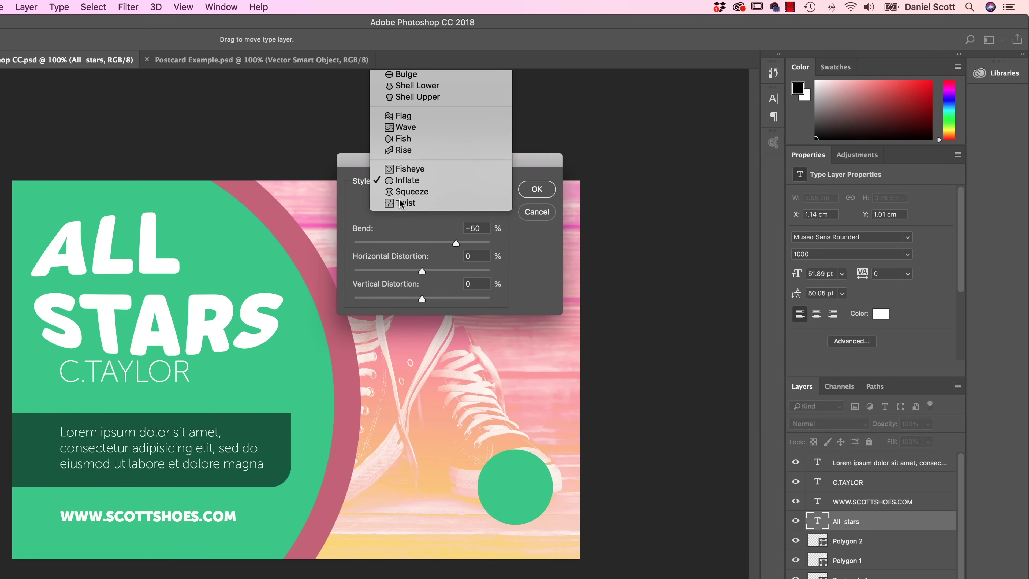
click(402, 191)
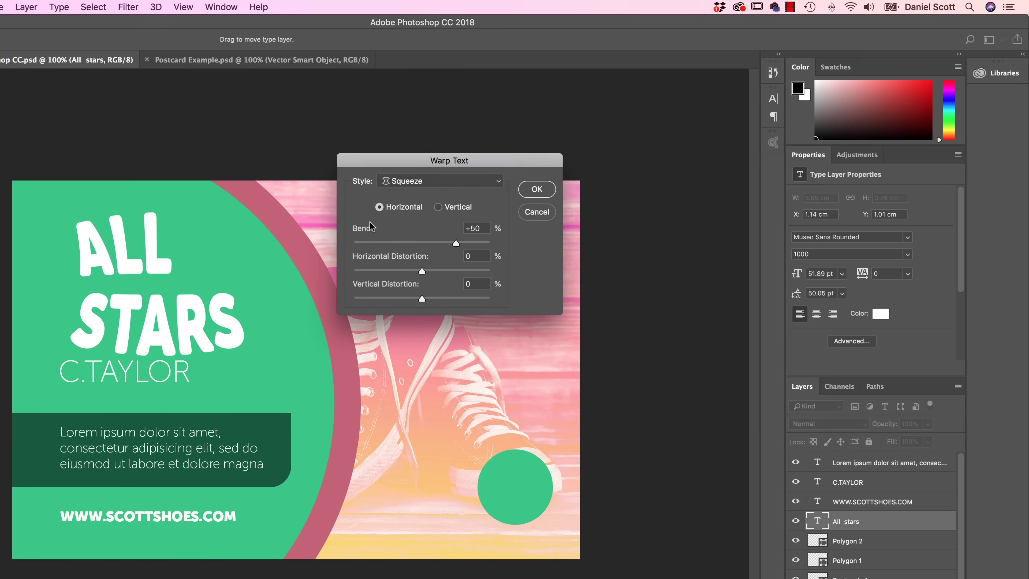
Switch the ALL STARS heading's warp to the Arch style with a +50% bend and apply it.
click(429, 186)
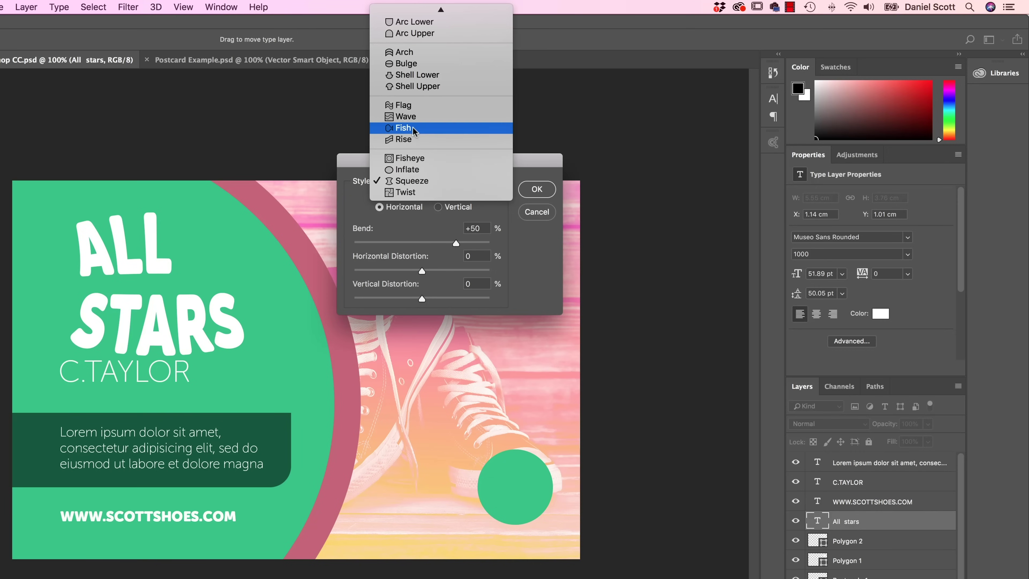
click(409, 52)
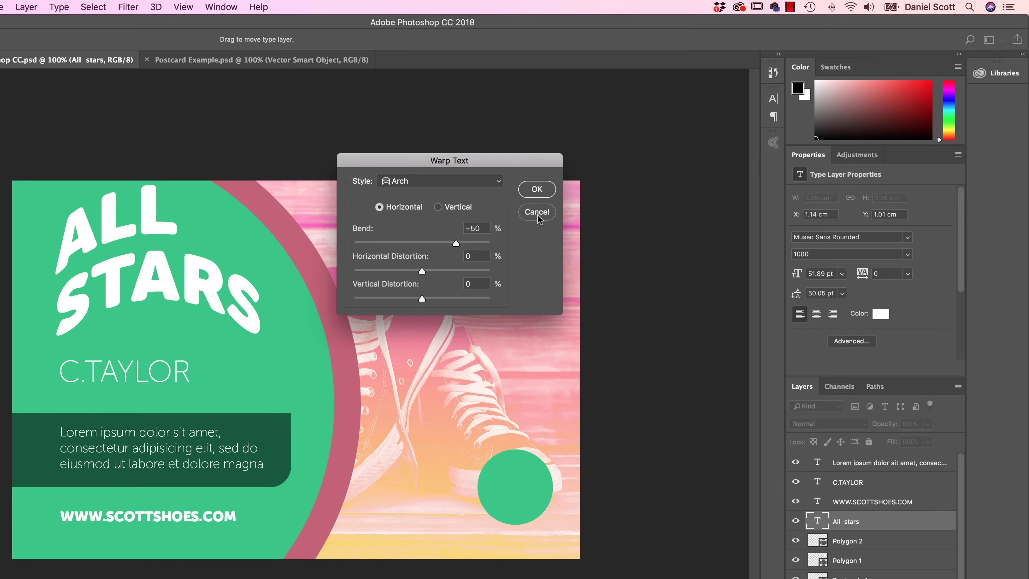
click(538, 189)
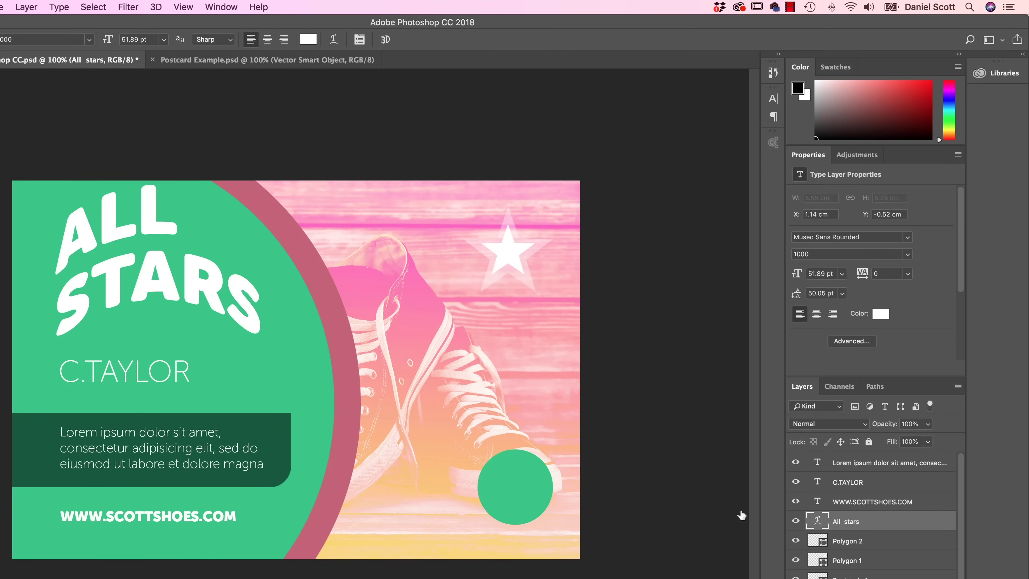
Try an Arch bend of -20% on the ALL STARS heading, and remove the warp by setting its style to None.
click(333, 40)
drag(440, 243, 414, 250)
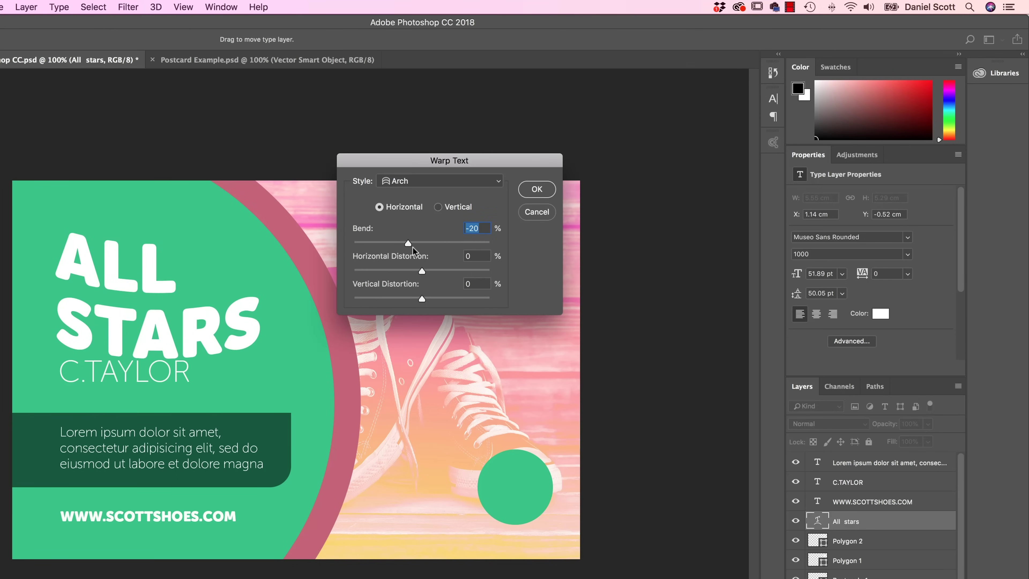
click(434, 181)
click(406, 142)
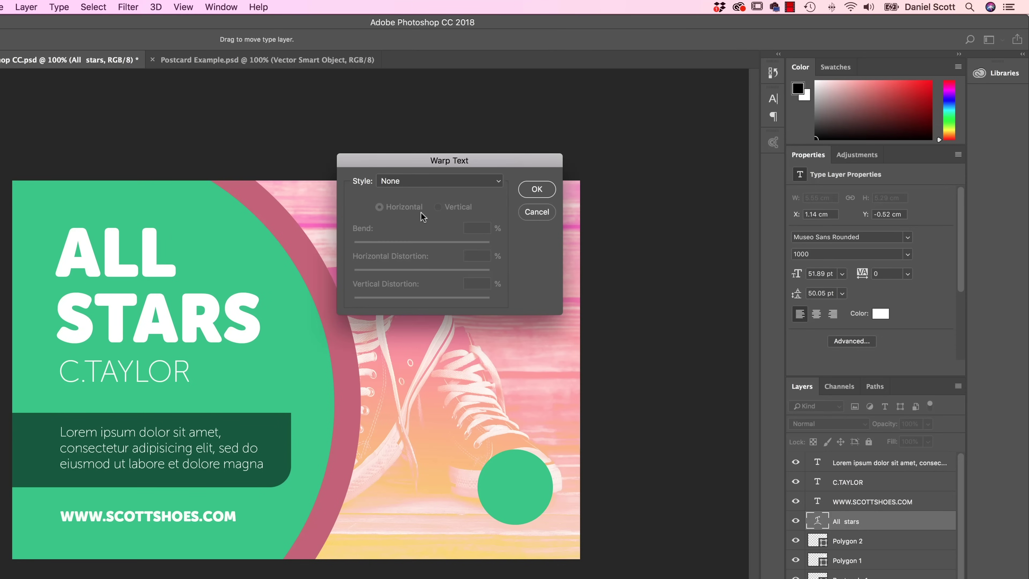
click(549, 189)
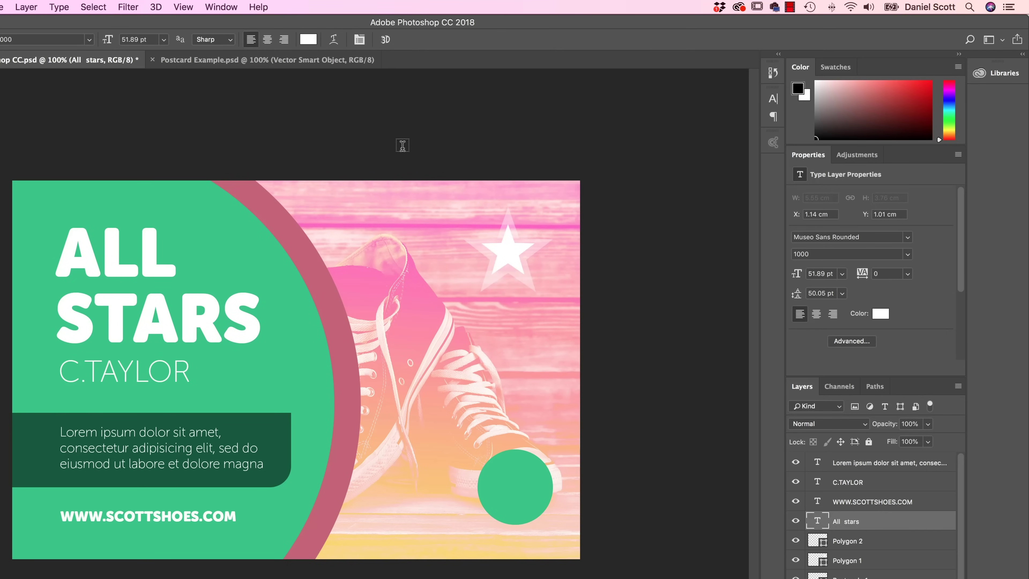
click(296, 60)
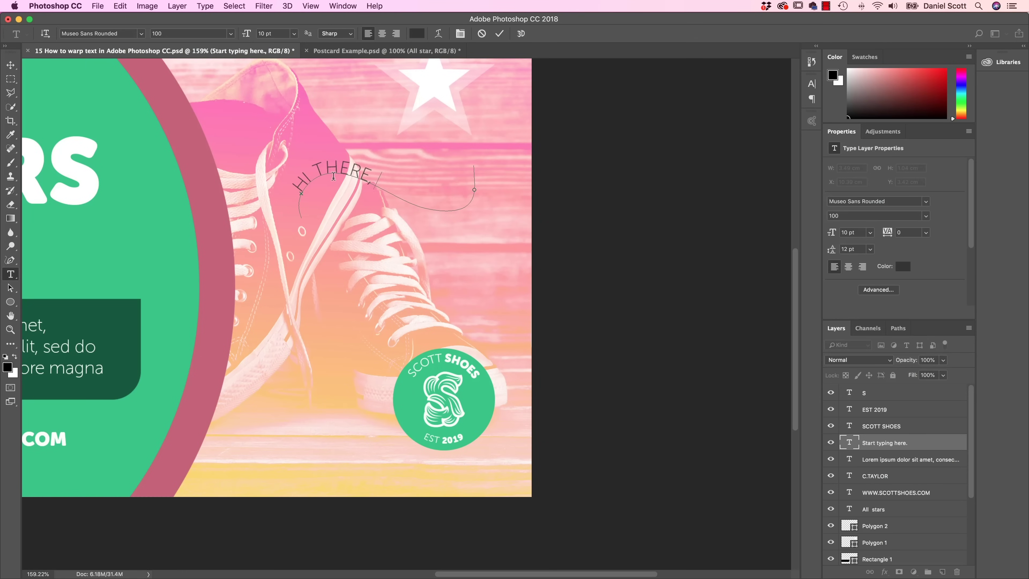
Continue the HI THERE, text on the curved path with IN THIS VIDEO.
text(IN THIS VIDEO)
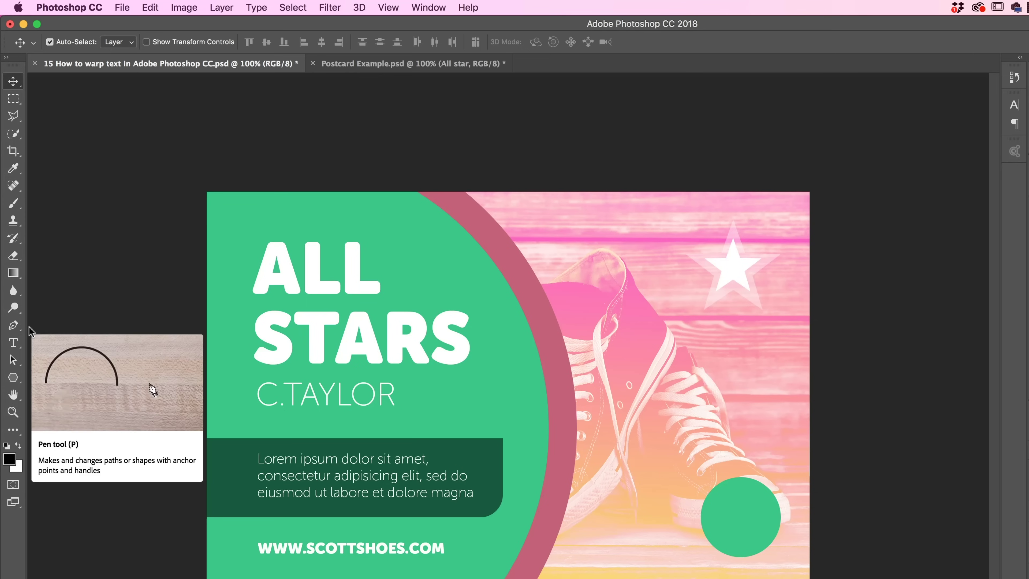
Draw a wavy open path across the shoes with the Freeform Pen tool, set to create a path.
click(14, 327)
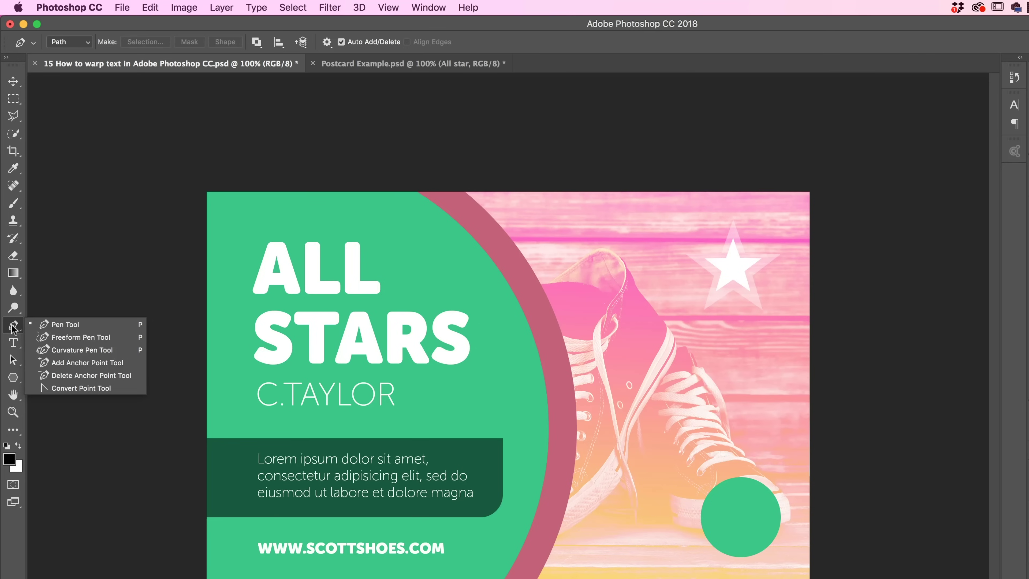
click(77, 337)
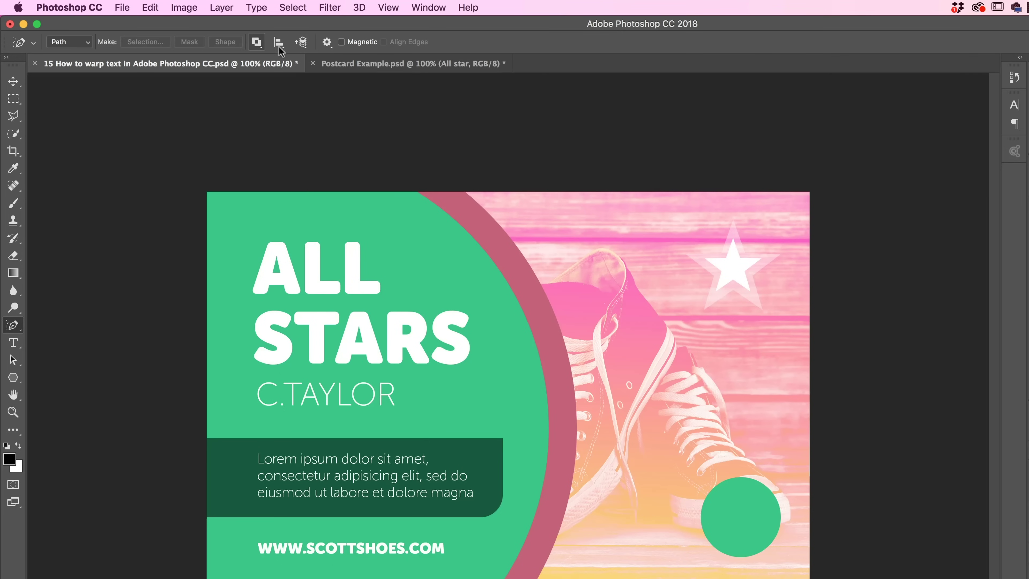
click(327, 42)
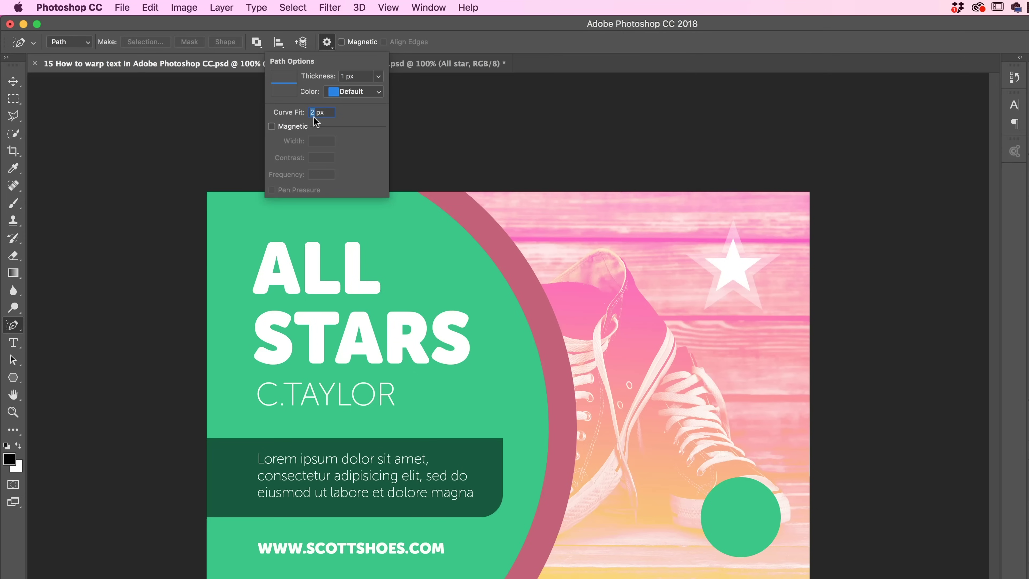
click(390, 25)
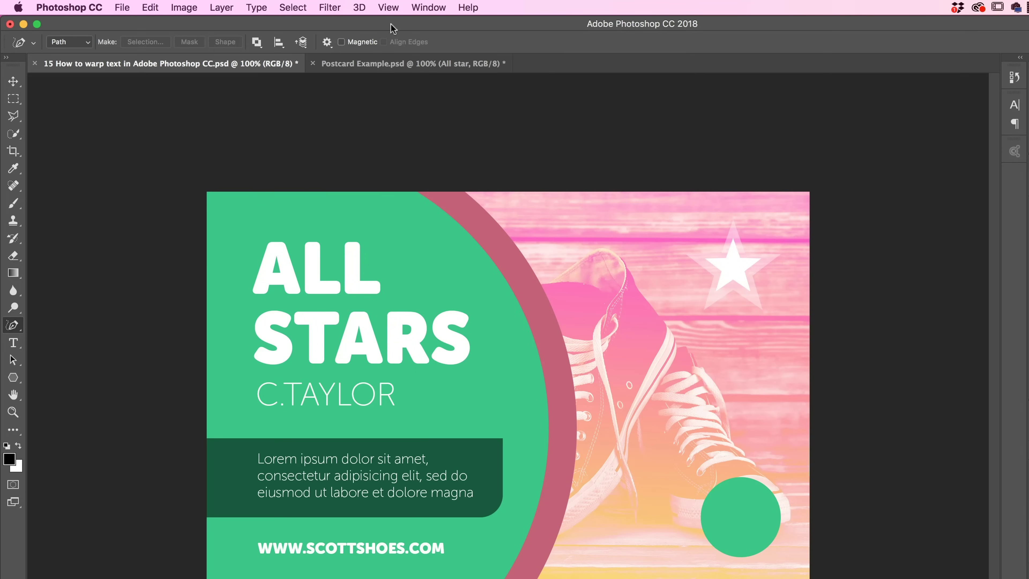
mouse_move(606, 411)
mouse_down()
mouse_move(613, 382)
mouse_move(648, 381)
mouse_move(722, 405)
mouse_move(741, 369)
mouse_up()
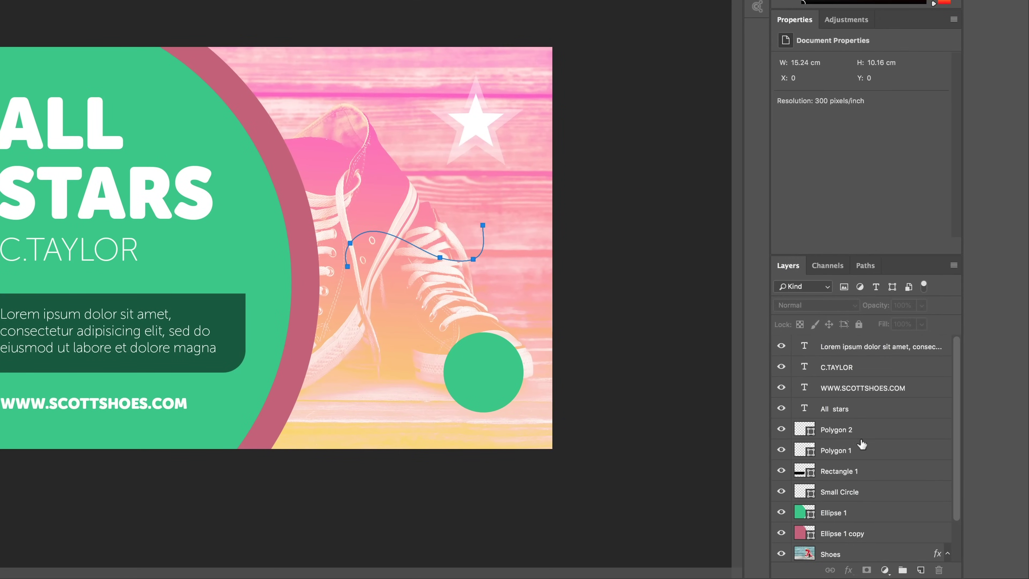
Inspect the hand-drawn curve among the document's paths, and return to the layer list.
drag(956, 443, 953, 390)
click(865, 267)
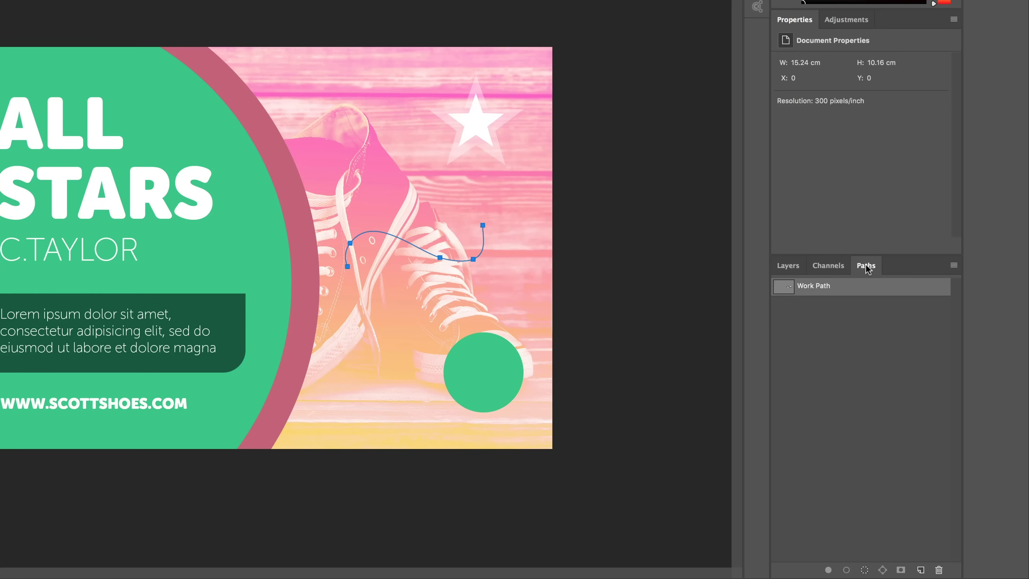
click(794, 266)
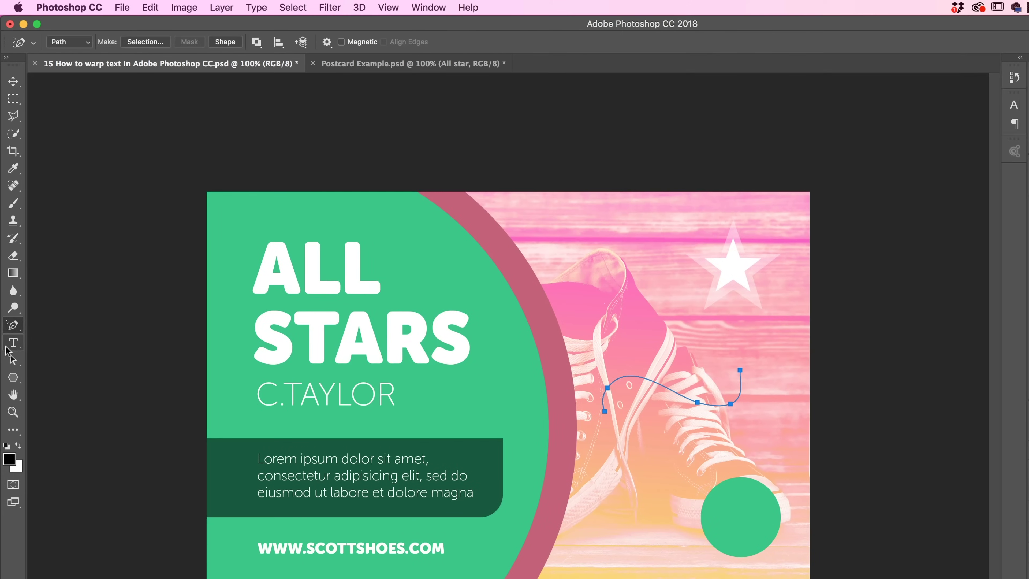
Try placing the text "Start typing" along the wavy path, beginning at its lower end beside the shoe laces.
click(13, 344)
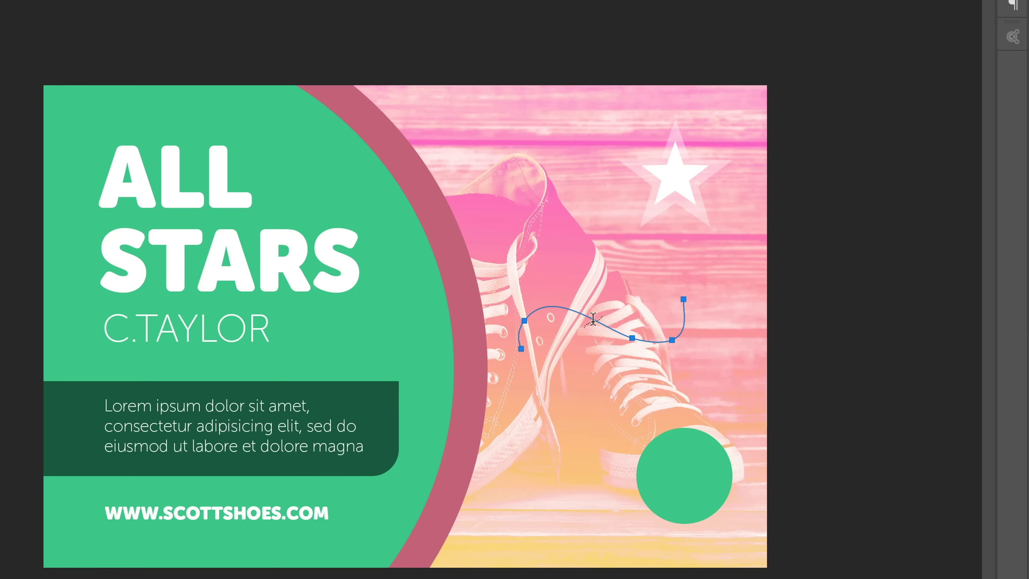
click(519, 339)
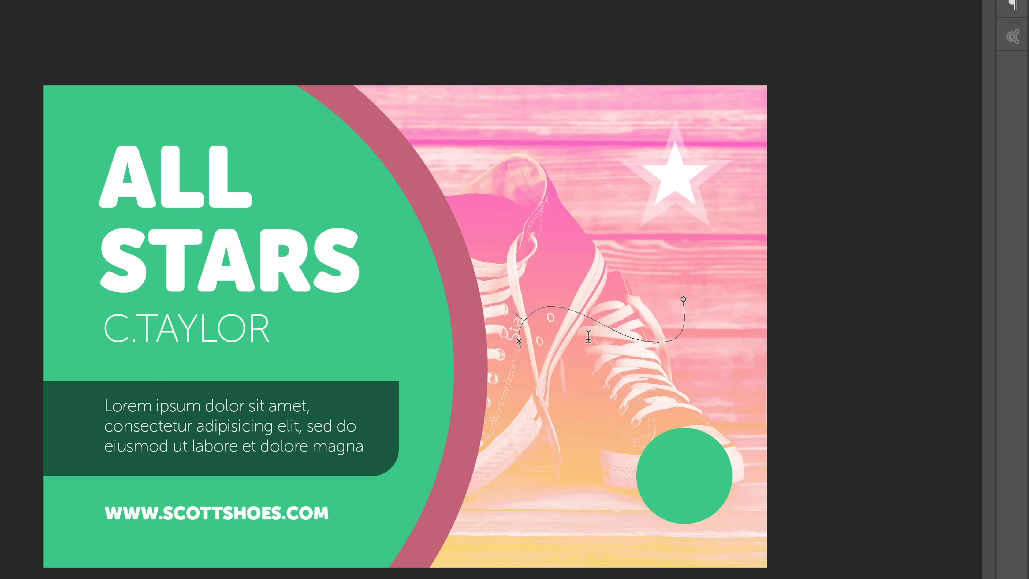
text(type)
key(BackSpace)
text(ing)
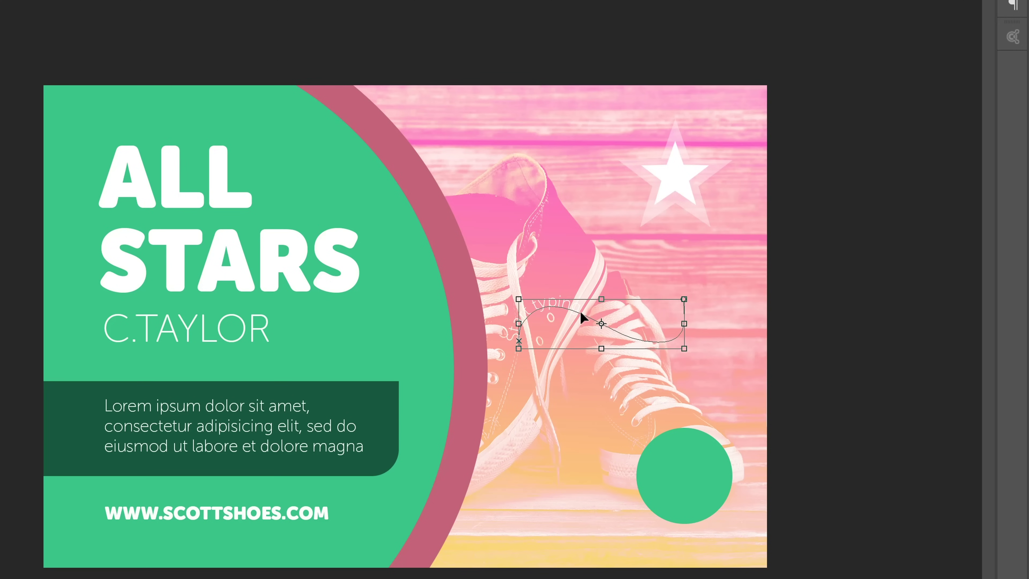
Delete the trial text from the wavy path and leave text editing.
key(BackSpace)
key(BackSpace)
key(BackSpace)
key(BackSpace)
key(BackSpace)
key(BackSpace)
key(BackSpace)
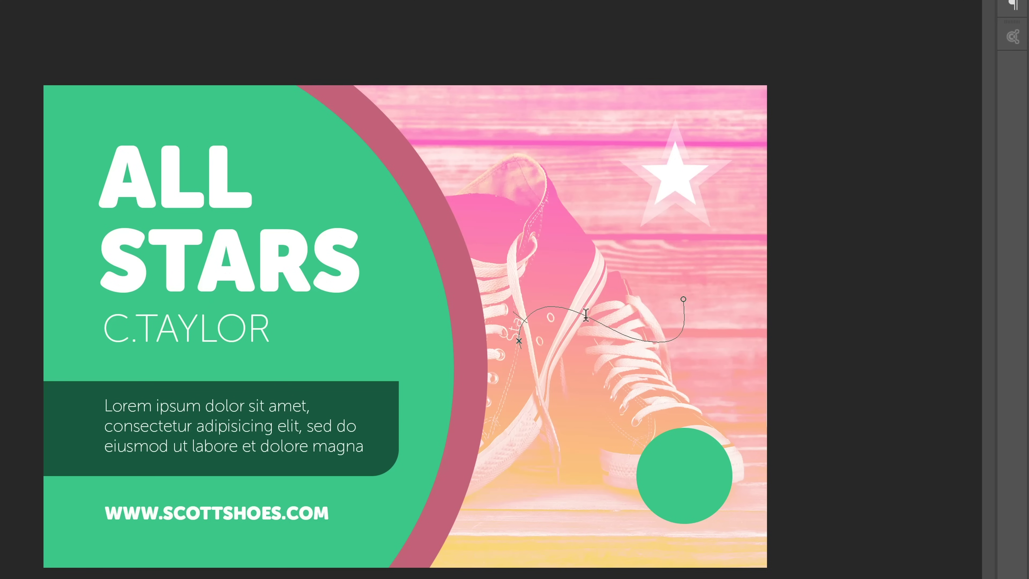
key(BackSpace)
key(BackSpace)
key(BackSpace)
key(BackSpace)
click(390, 172)
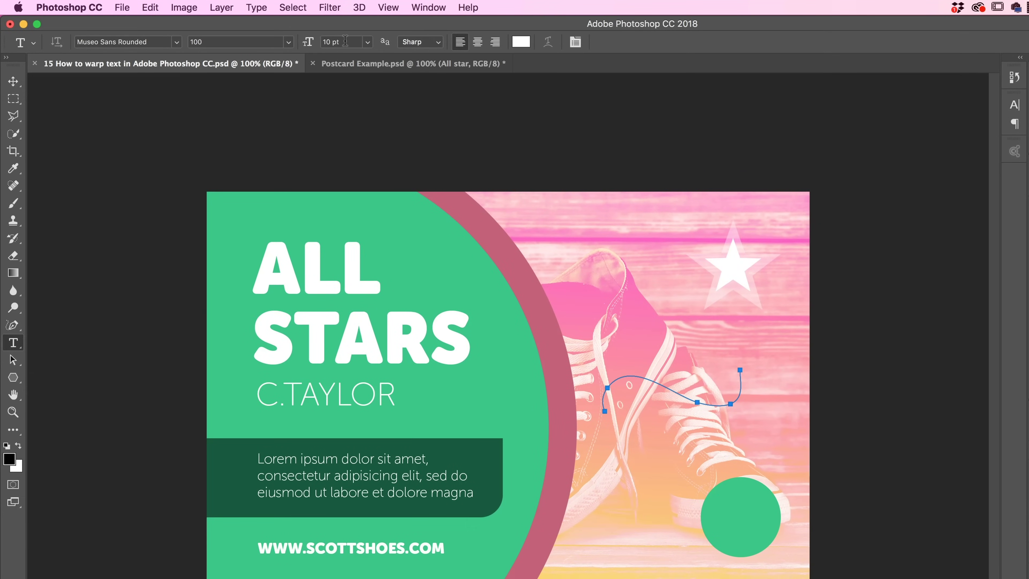
Place the text "Start typing here." in 10 pt along the wavy path, beginning near its lower end beside the shoe laces.
click(337, 42)
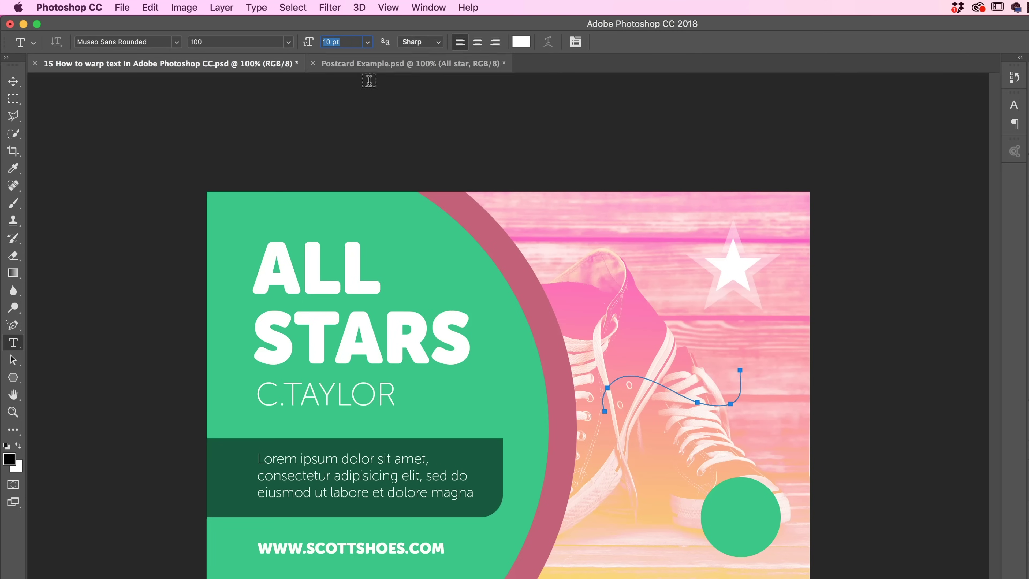
click(592, 399)
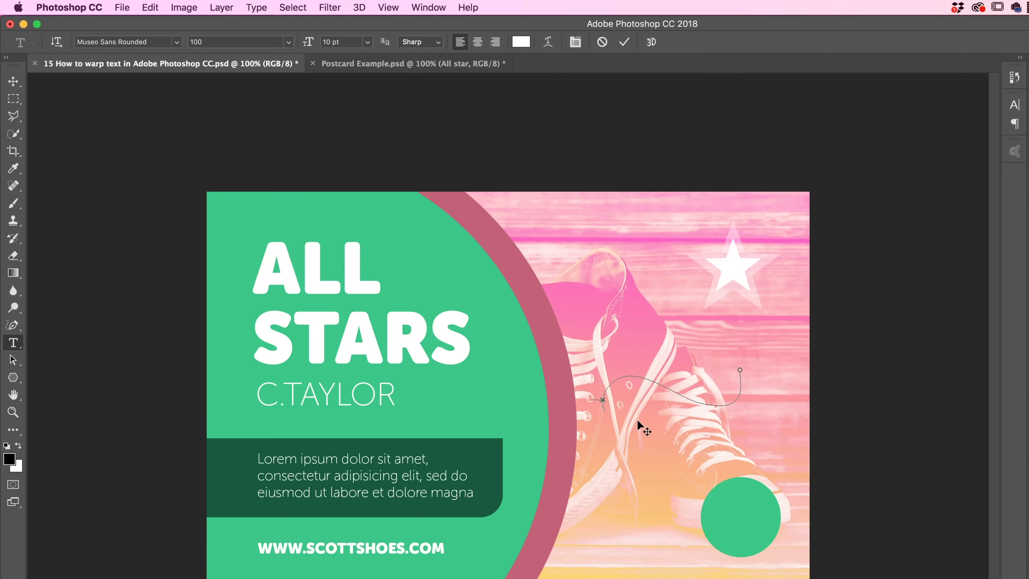
text(ster)
key(BackSpace)
key(BackSpace)
text(art typeing here)
Set all the text on the wavy path to font weight 700 and colour #323232.
drag(690, 393, 599, 398)
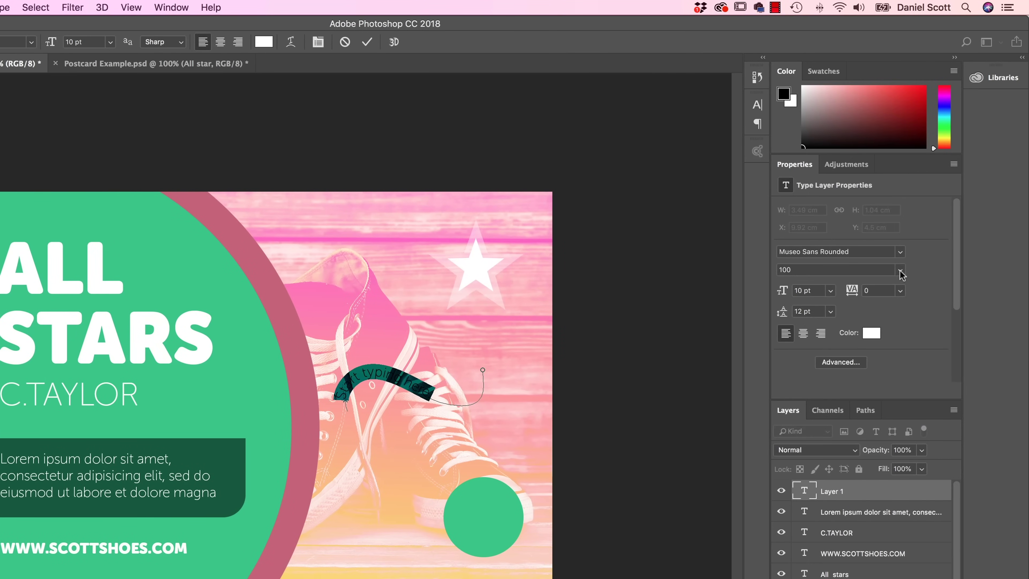
click(969, 270)
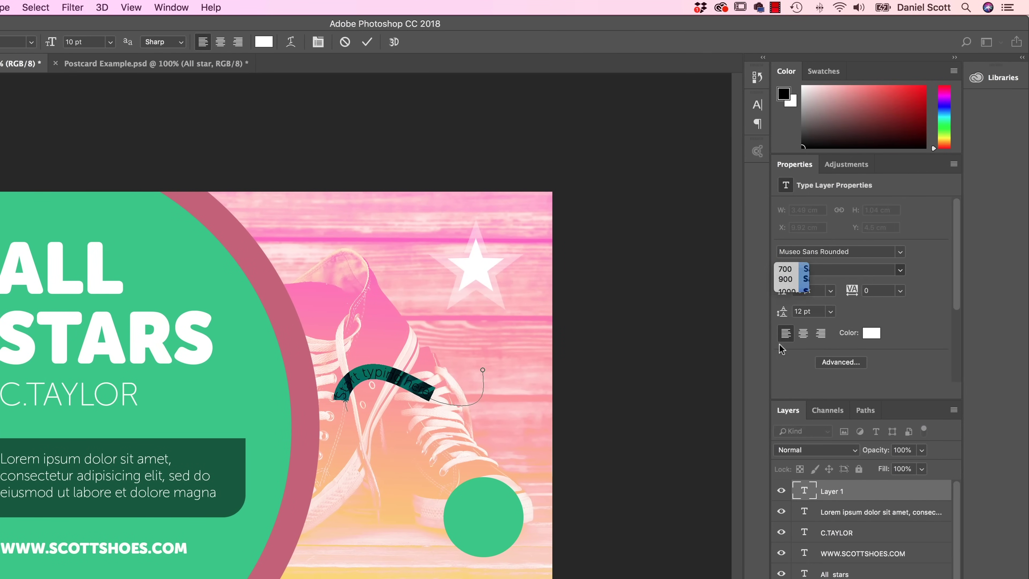
click(872, 333)
drag(691, 372, 667, 387)
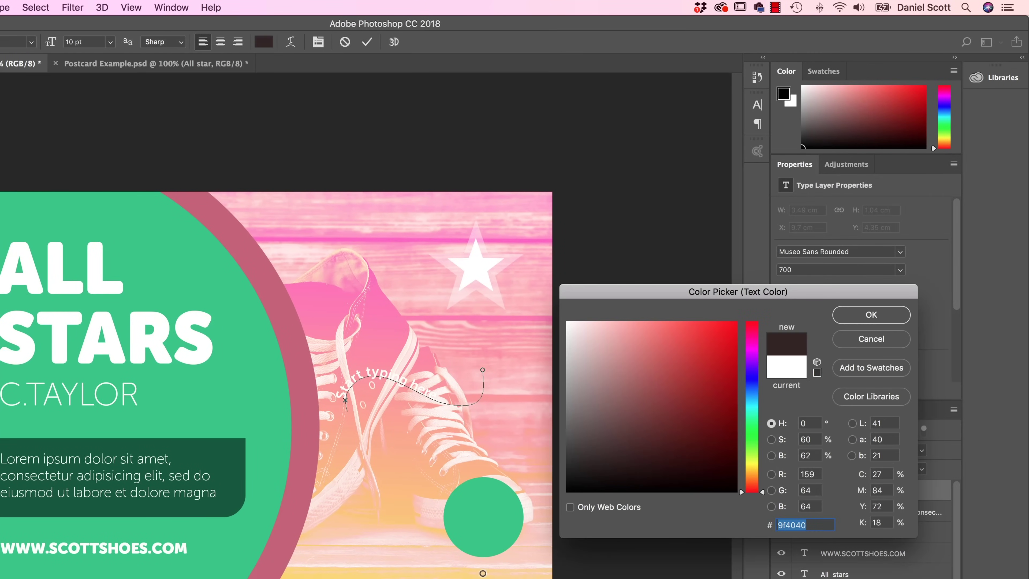
text(323232)
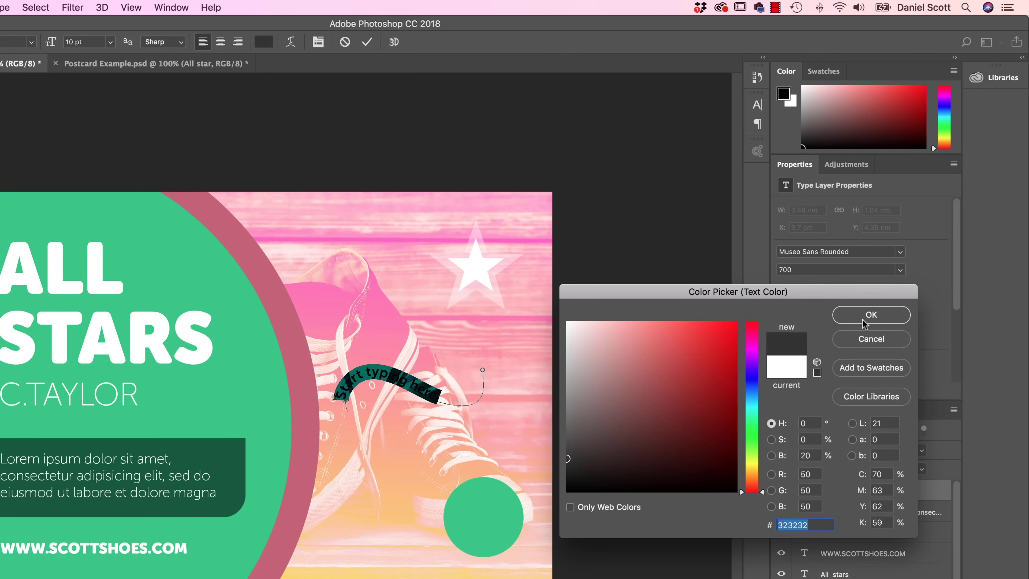
click(863, 321)
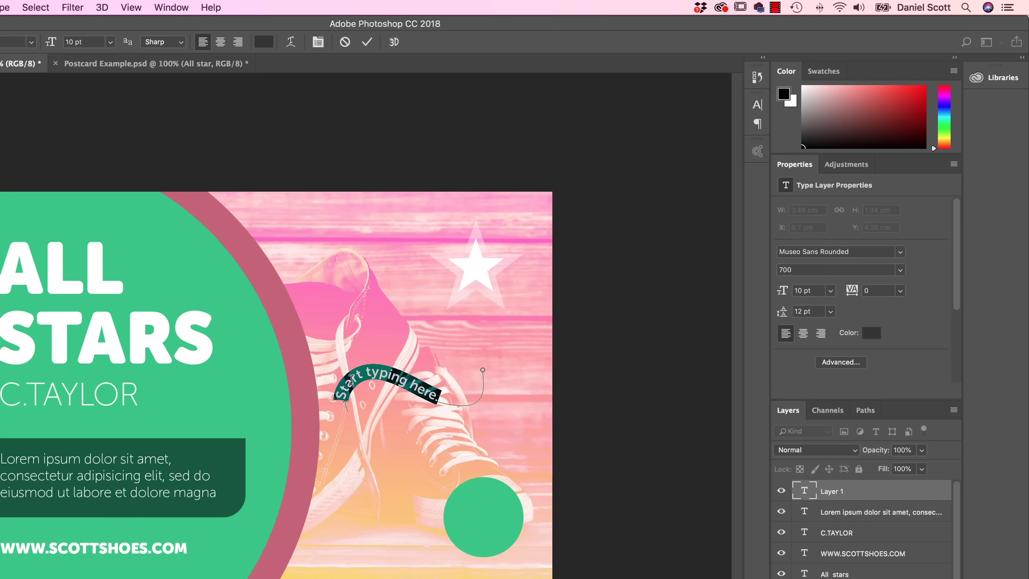
Try centring the text along the wavy path, and return it to left alignment.
click(803, 336)
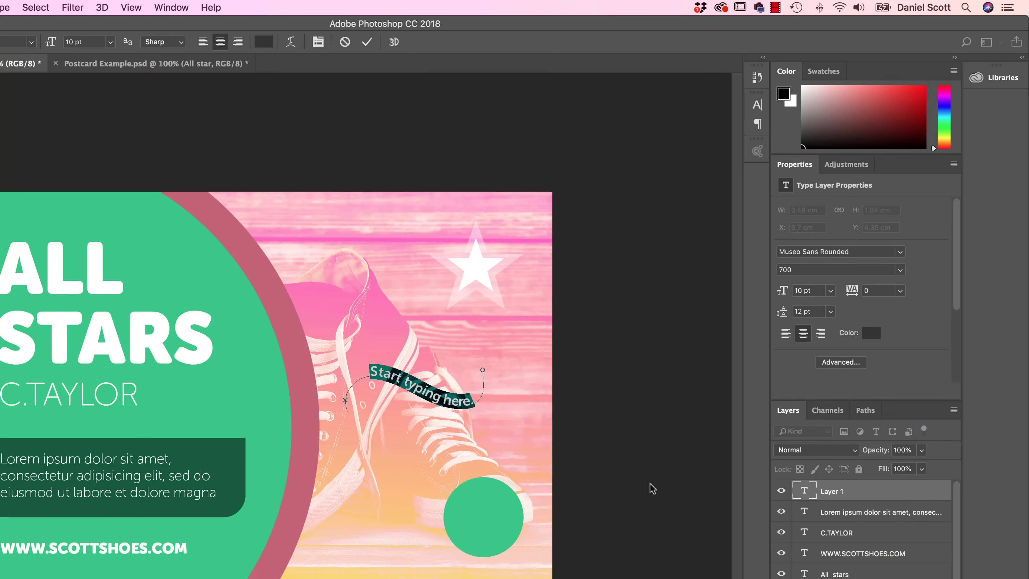
click(787, 335)
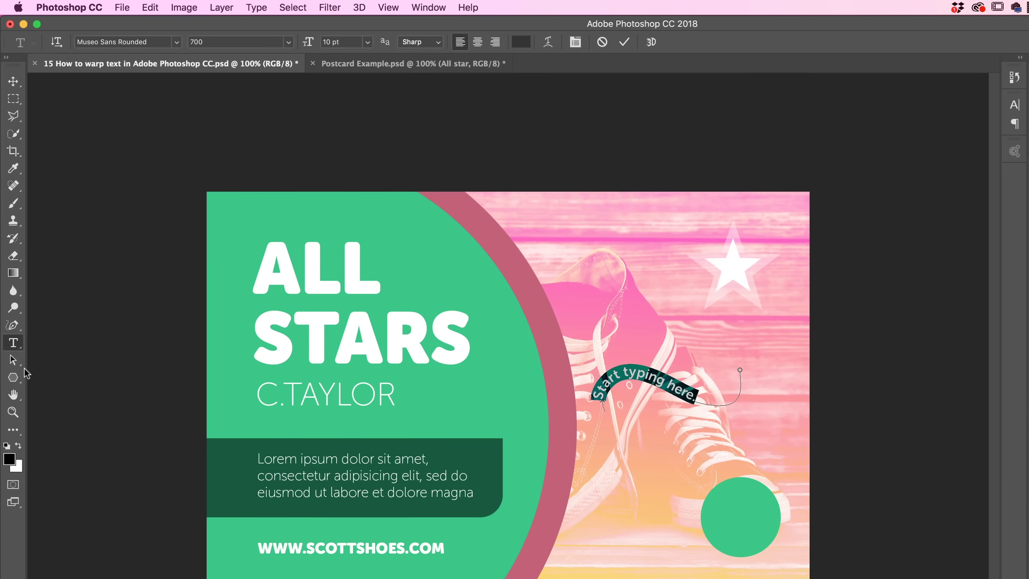
Slide the text's starting point back and forth along the wavy path with the Path Selection tool, leaving it partway up the first bend.
click(12, 360)
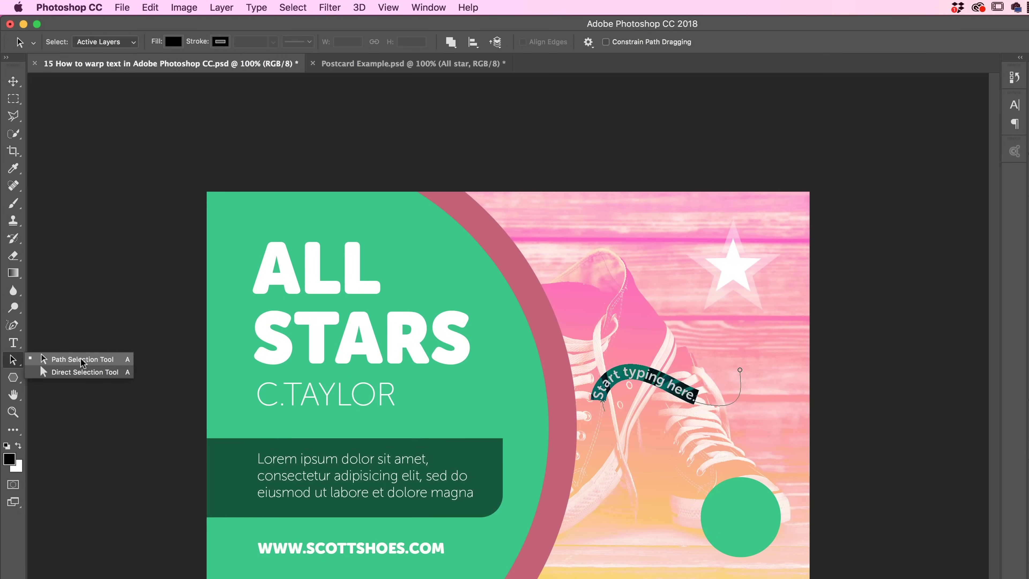
click(52, 362)
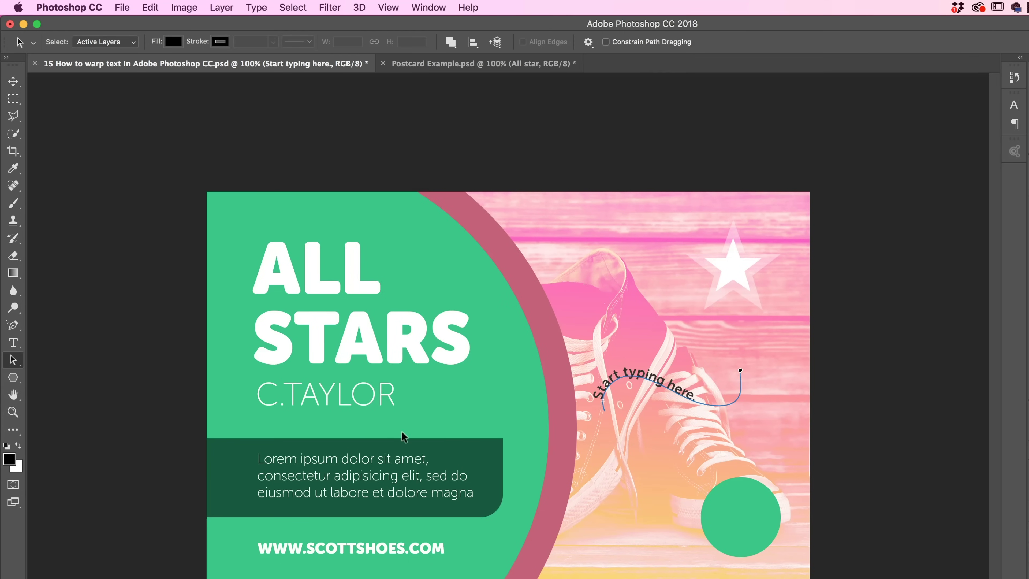
key(super+plus)
key(space)
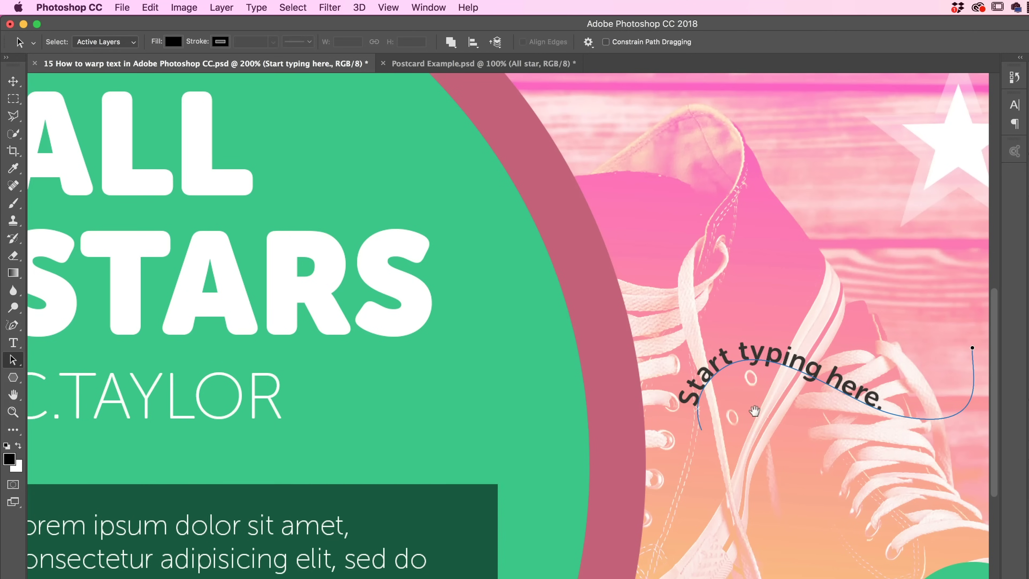
drag(754, 409, 465, 452)
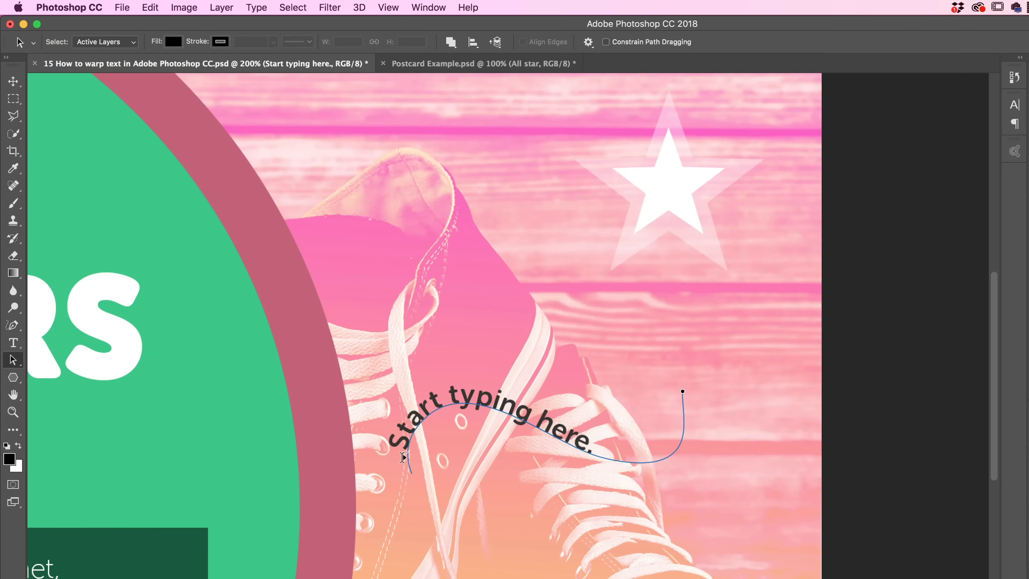
drag(402, 457, 441, 401)
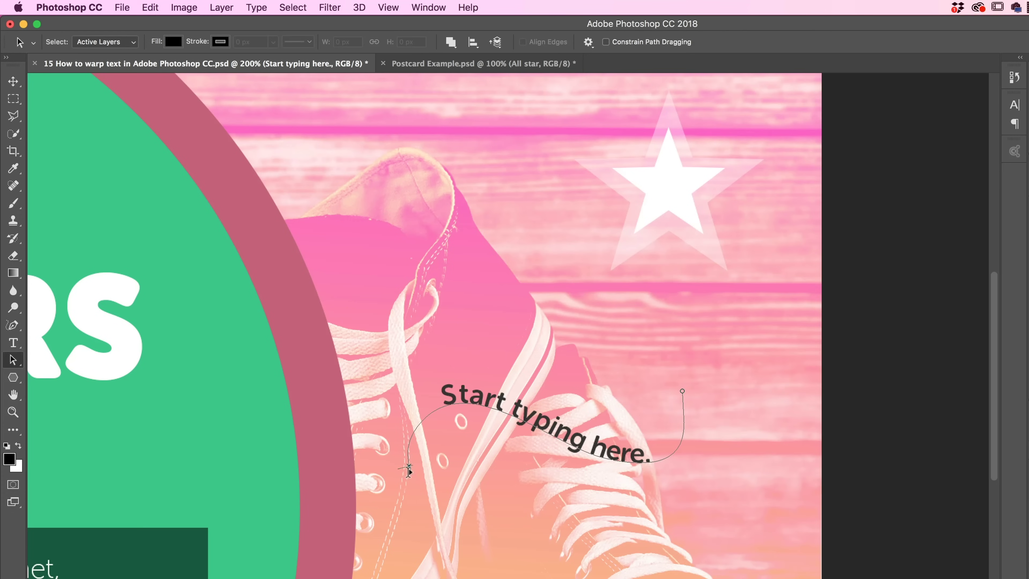
drag(409, 470, 408, 480)
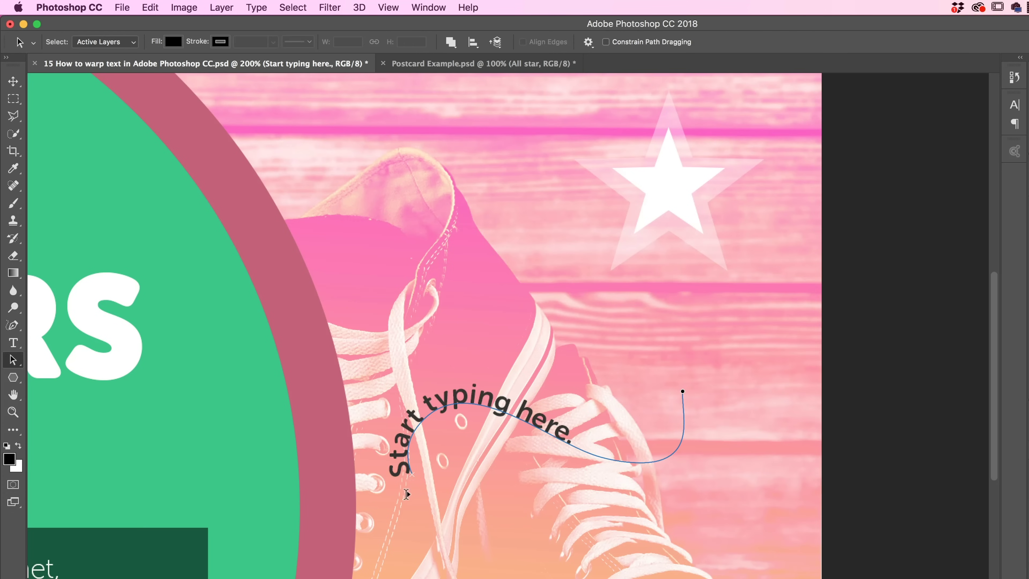
mouse_move(412, 475)
mouse_down()
mouse_move(409, 437)
mouse_move(417, 426)
mouse_move(433, 434)
mouse_move(377, 415)
mouse_up()
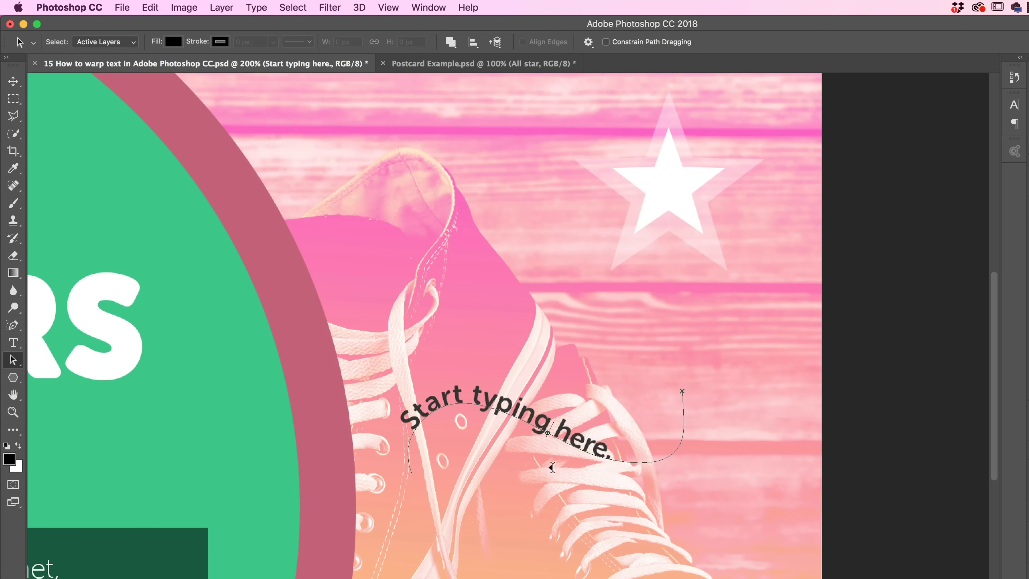
Flip the text to the underside of the path and back above it, setting its starting point low on the first bend.
mouse_move(552, 467)
mouse_down()
mouse_move(540, 491)
mouse_move(447, 427)
mouse_up()
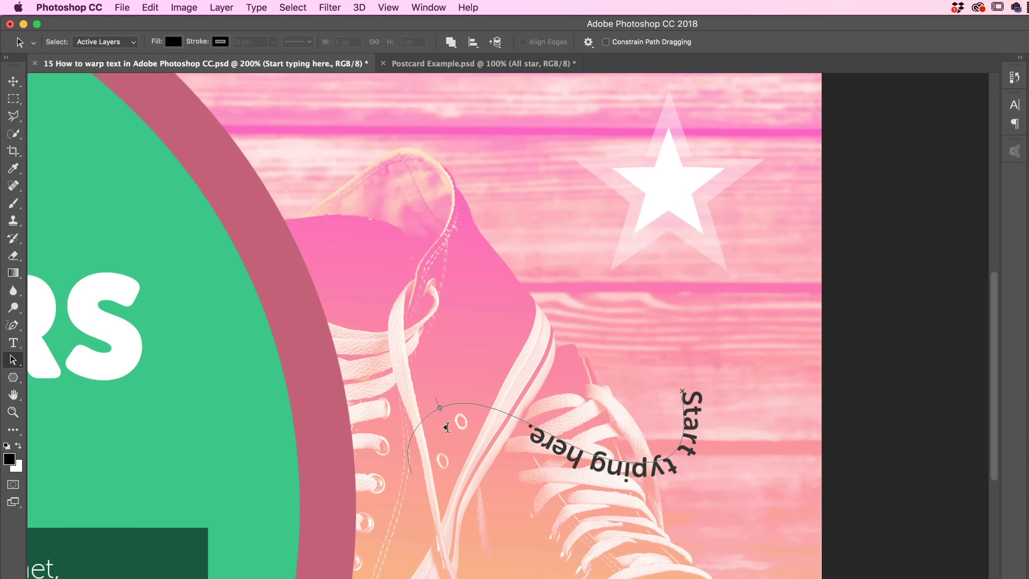
key(super+z)
key(super+z)
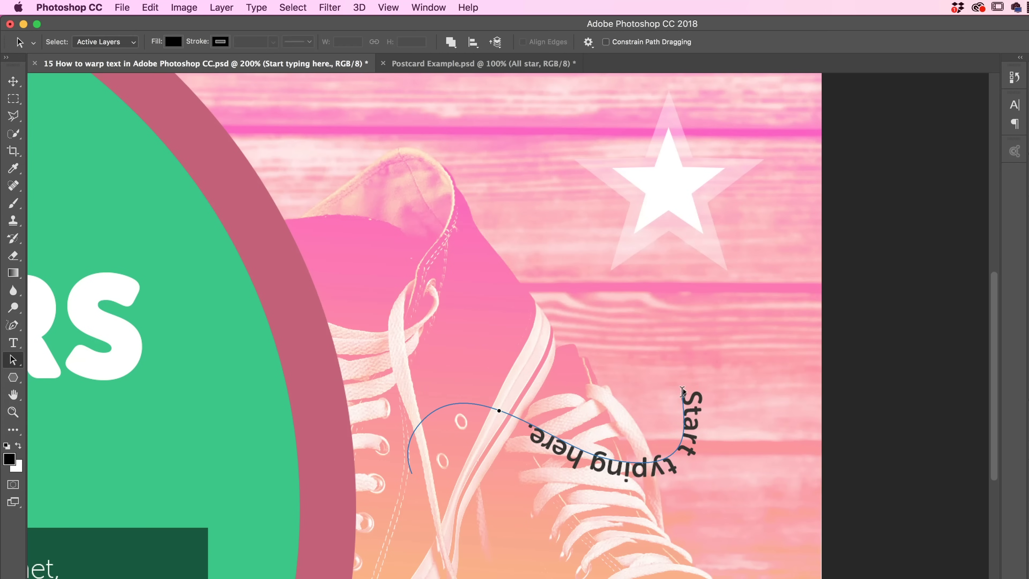
mouse_move(682, 392)
mouse_down()
mouse_move(673, 454)
mouse_move(575, 444)
mouse_move(609, 466)
mouse_move(659, 461)
mouse_up()
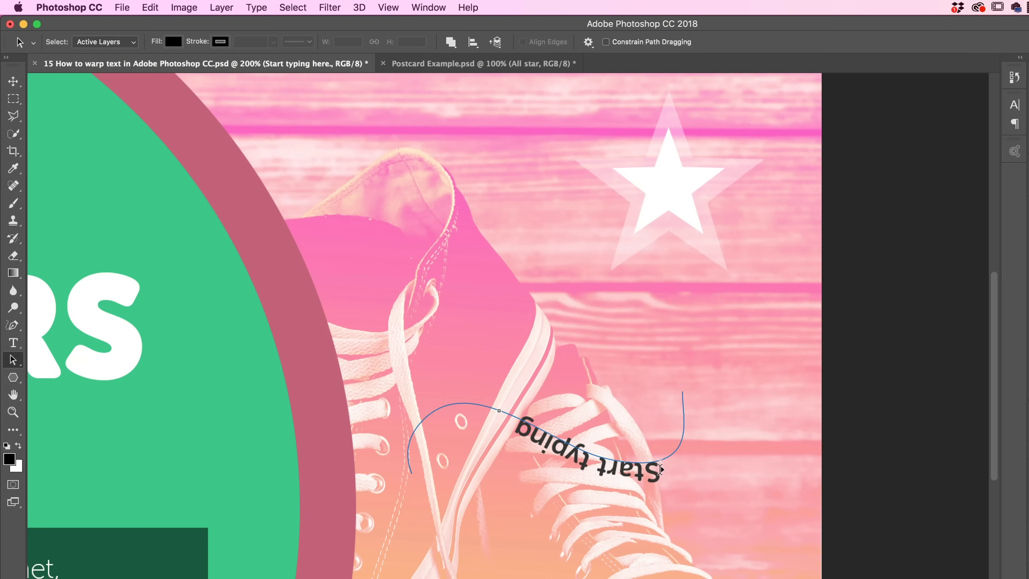
drag(659, 461, 657, 450)
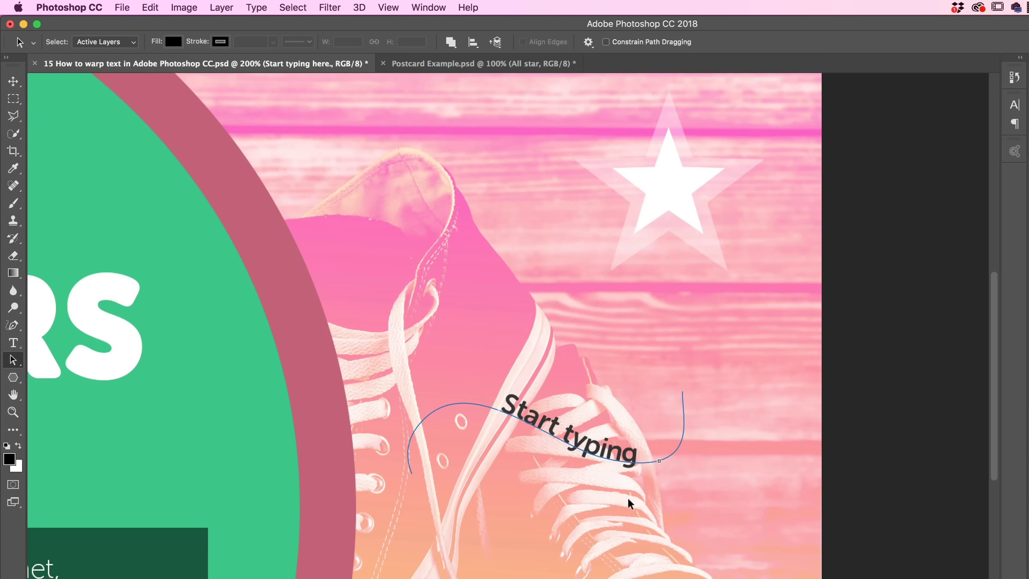
mouse_move(512, 425)
mouse_down()
mouse_move(462, 403)
mouse_move(411, 422)
mouse_move(431, 446)
mouse_up()
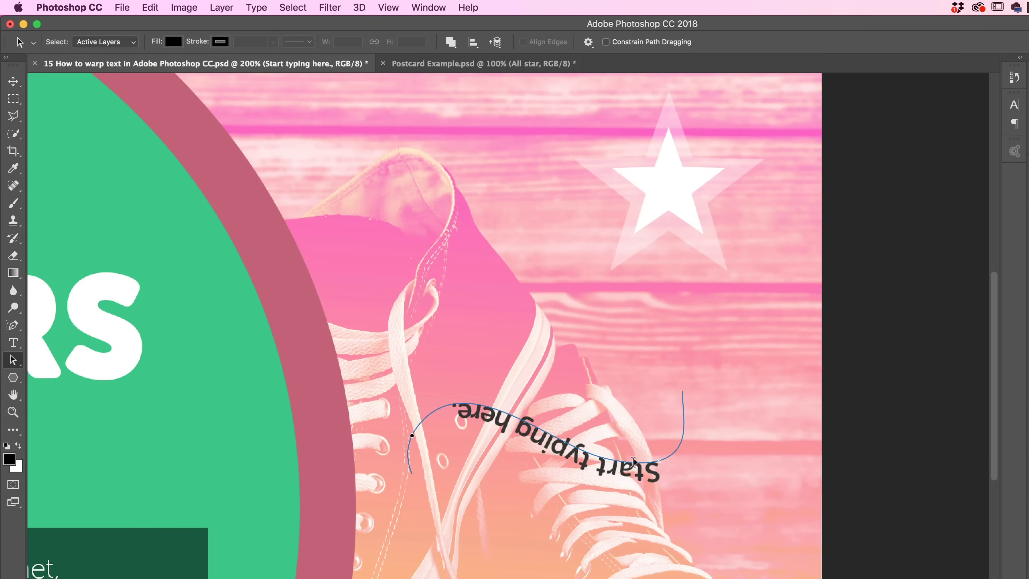
drag(657, 459, 650, 446)
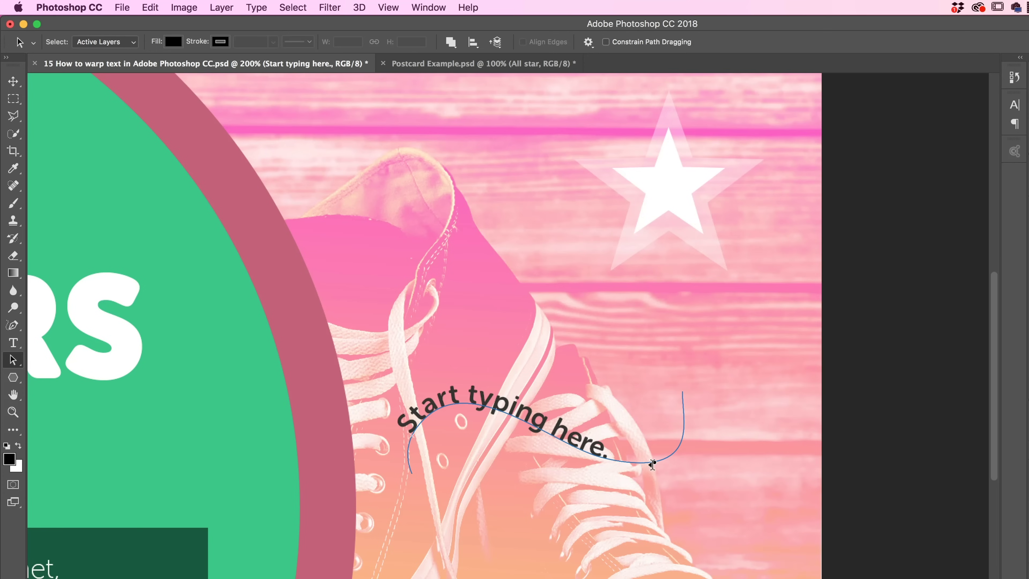
Try cutting the text short with its end marker, and extend the marker to the path's upturned end so the full wording fits.
drag(653, 463, 536, 427)
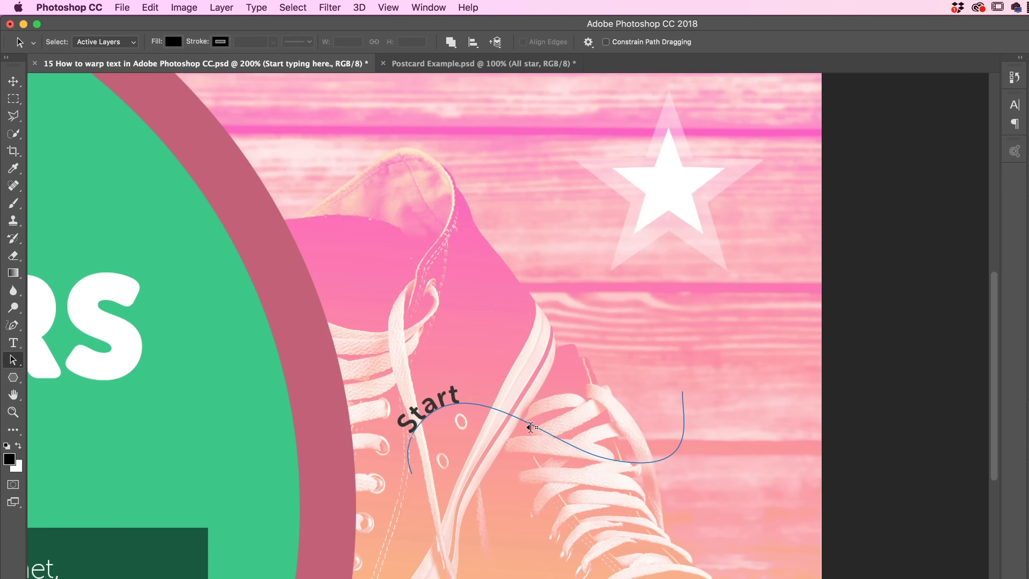
drag(537, 428, 666, 460)
click(684, 429)
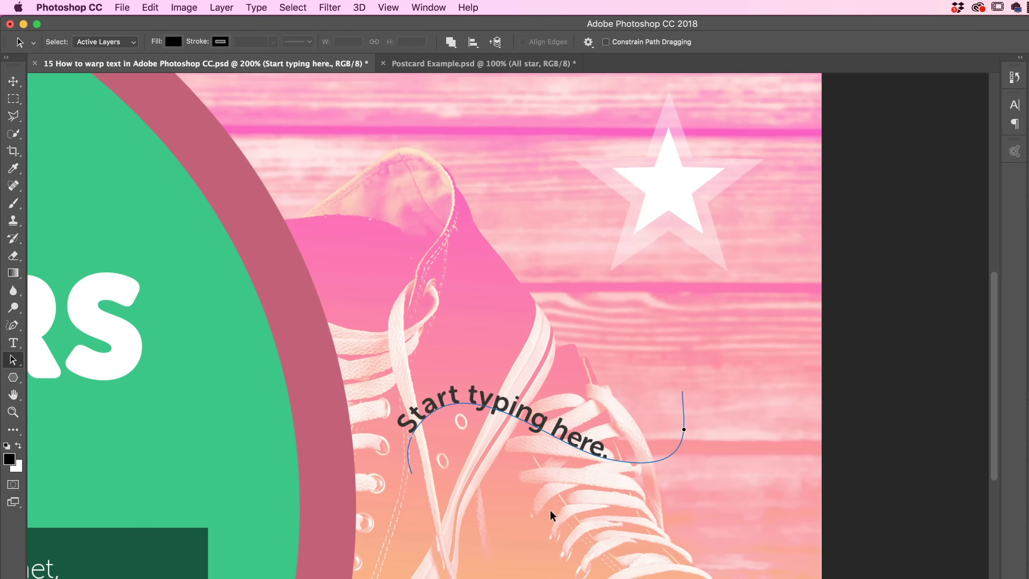
Move the curved text higher over the shoes, to about X 10.39 cm and Y 3.42 cm.
click(13, 82)
drag(442, 393, 490, 320)
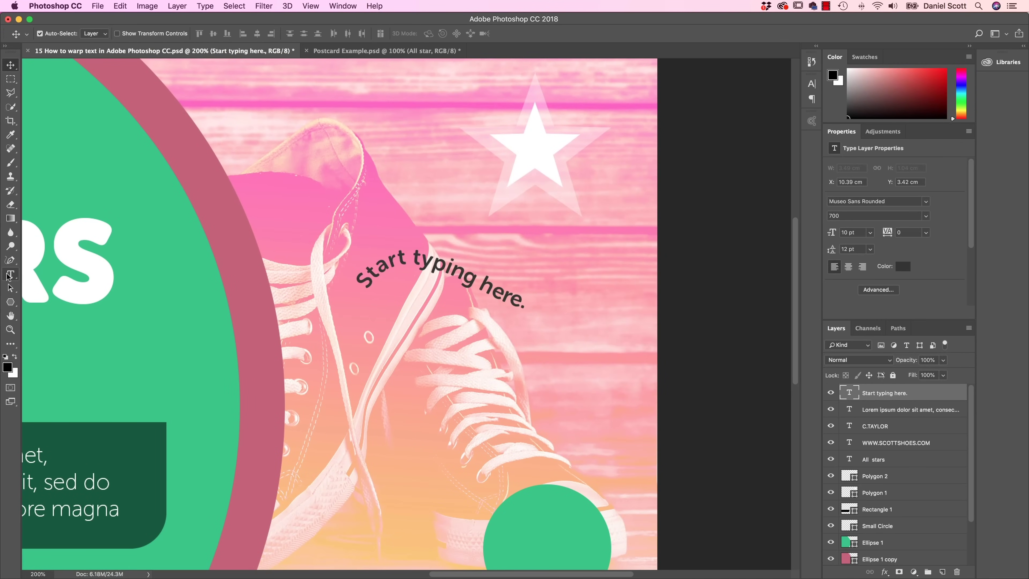
click(9, 288)
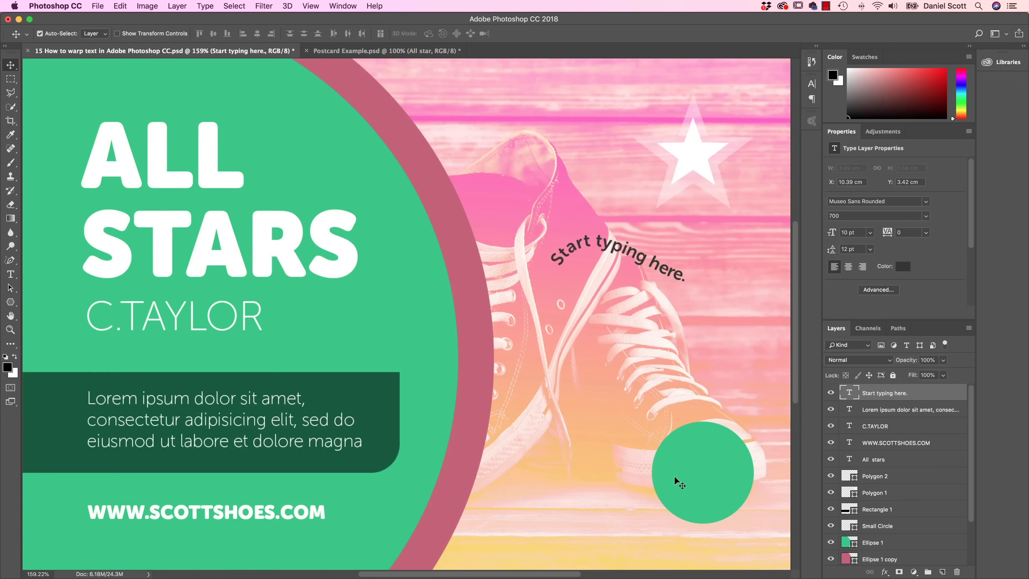
Examine the circular badge text in Postcard Example.psd, and return to the green circle in the warp text document.
click(393, 52)
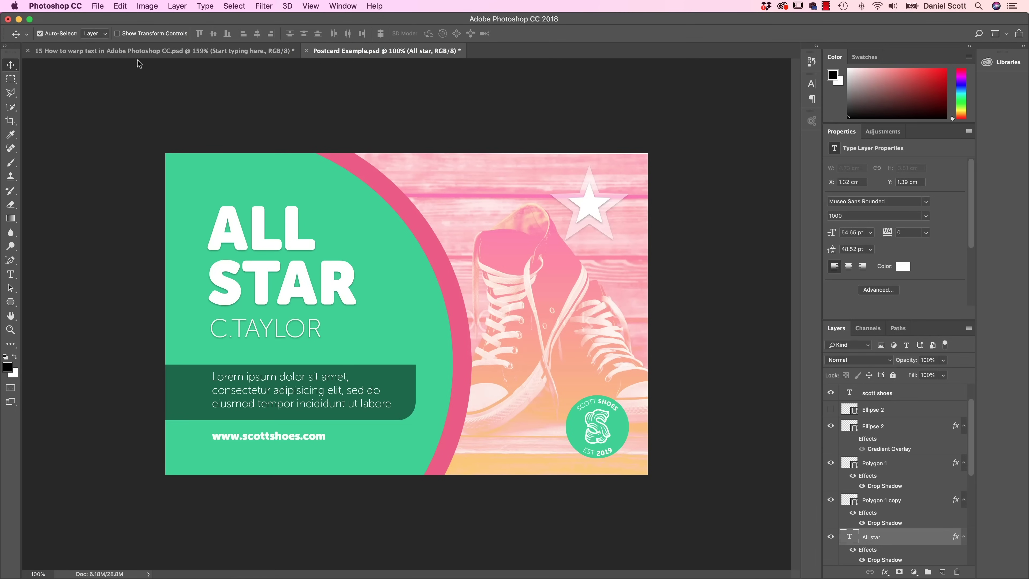
click(140, 52)
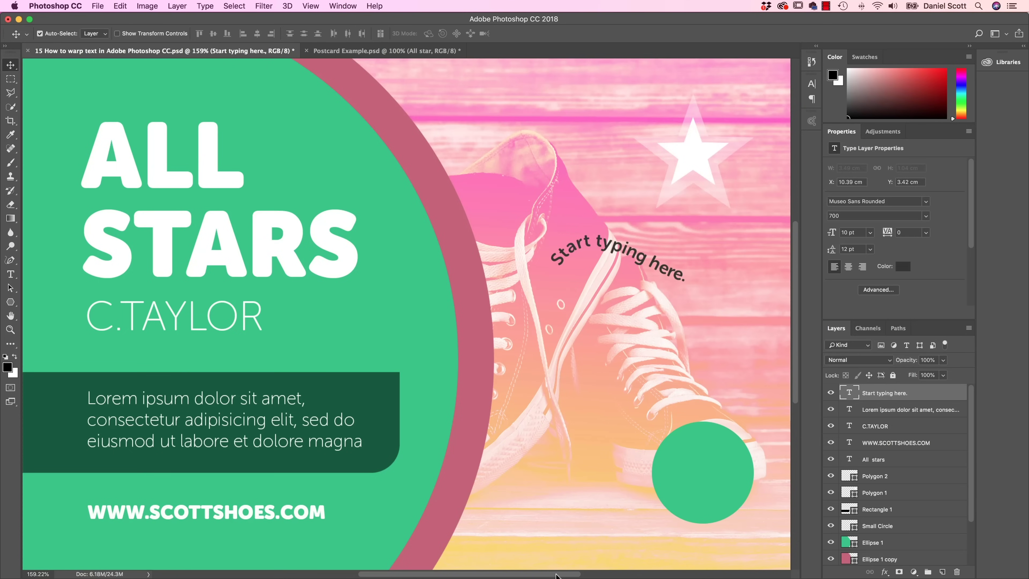
drag(555, 576, 626, 575)
drag(793, 397, 795, 434)
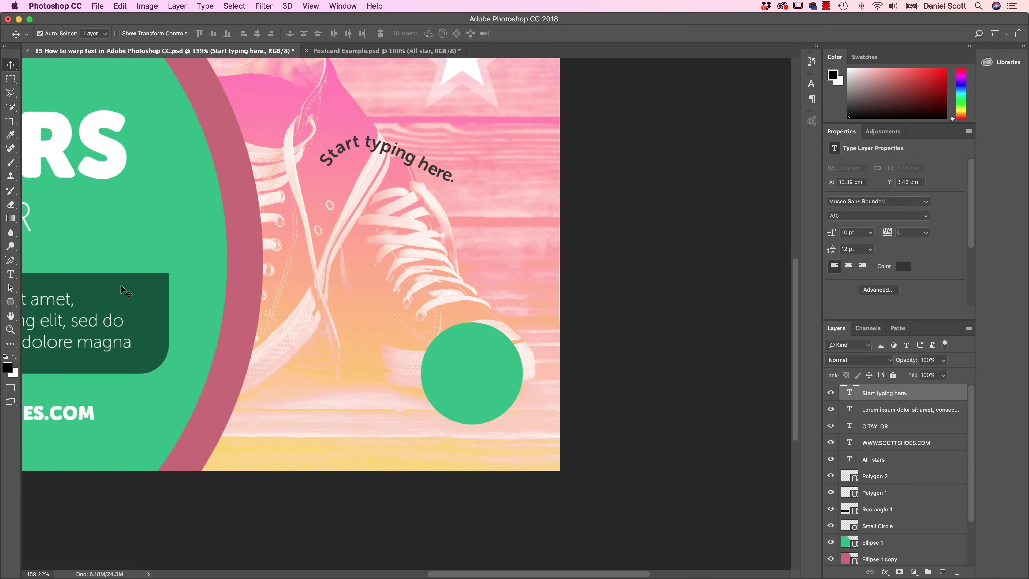
Try drawing a filled ellipse shape about 286 by 241 px over the shoes, and undo it.
click(11, 303)
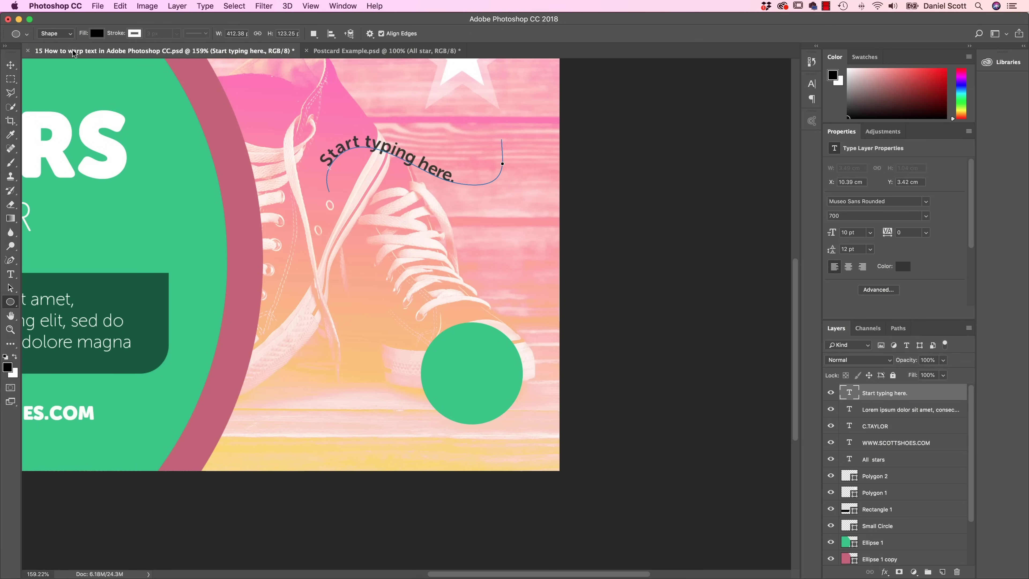
drag(243, 276, 374, 401)
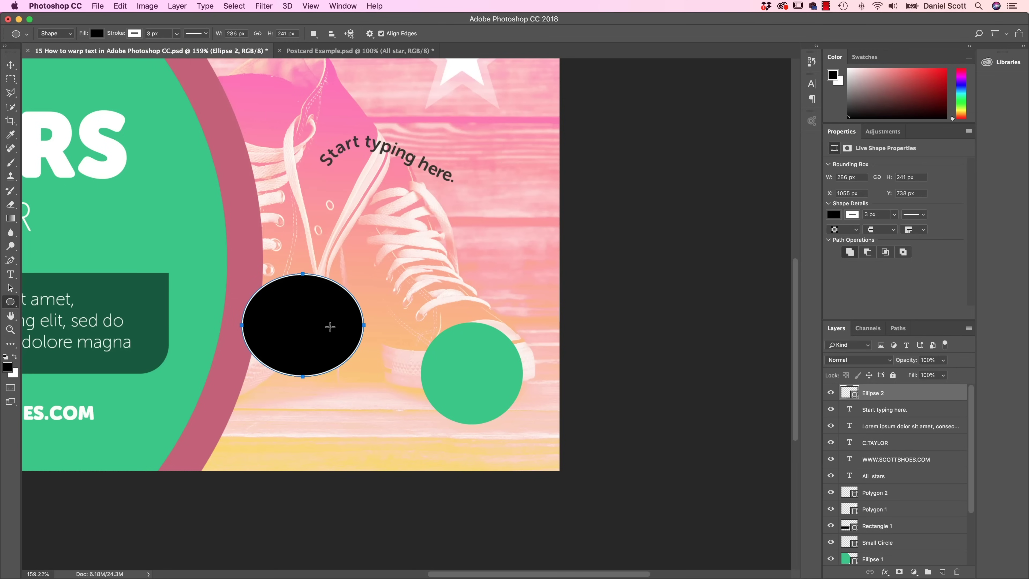
key(super+z)
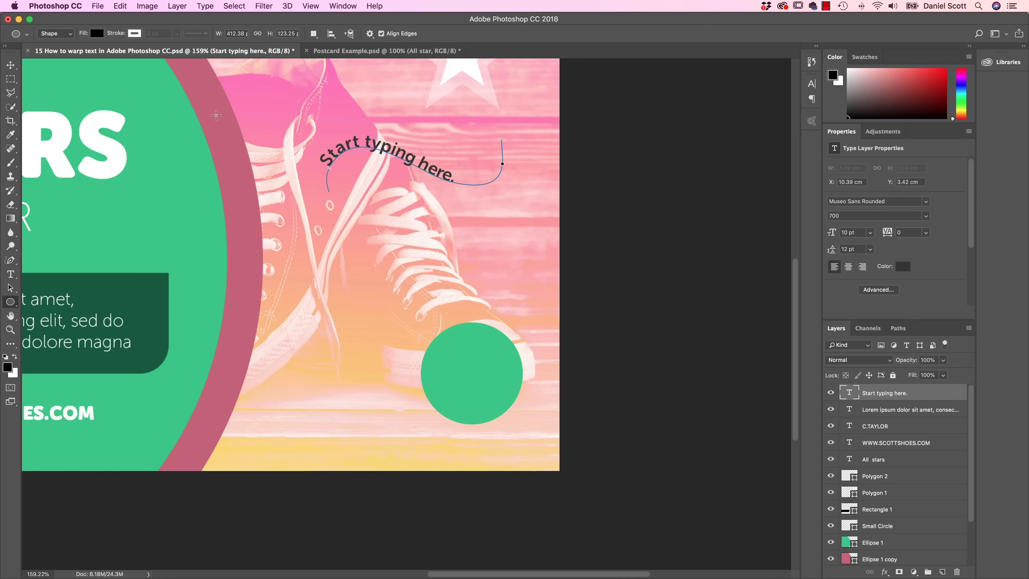
Draw an ellipse about 304 by 252 px as a path over the shoe laces, and display the document's paths.
click(60, 33)
click(49, 40)
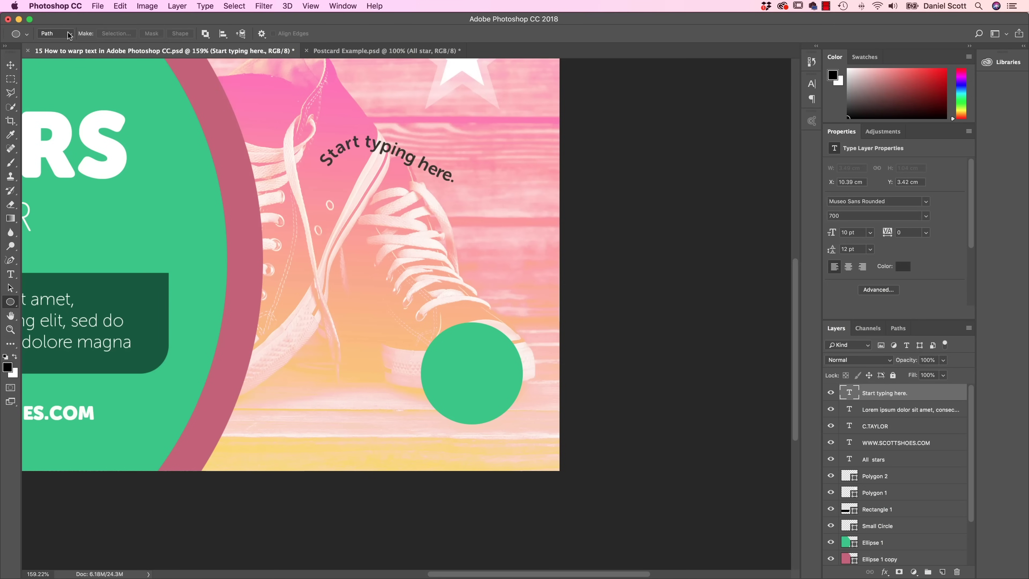
drag(210, 223, 340, 331)
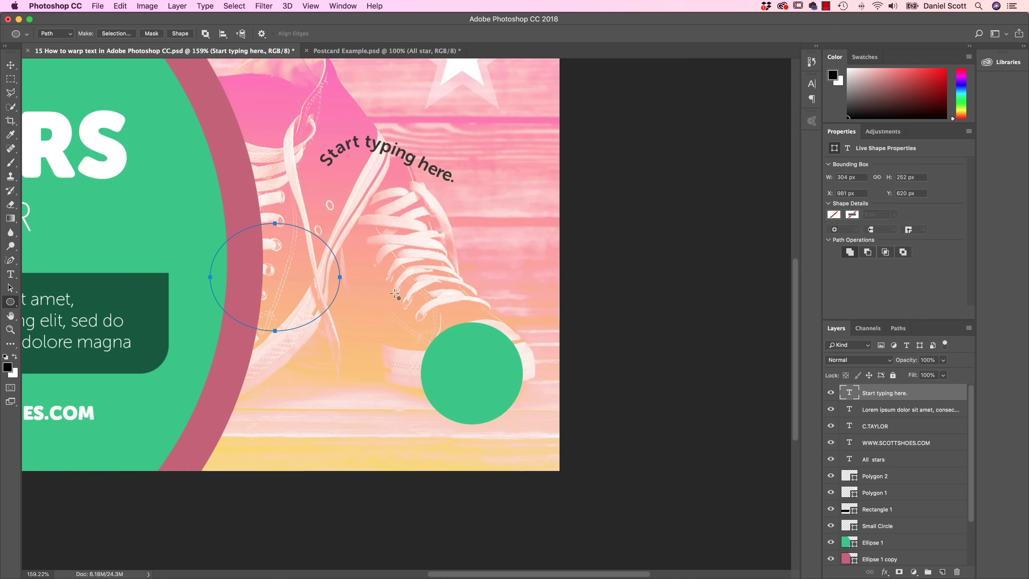
click(897, 328)
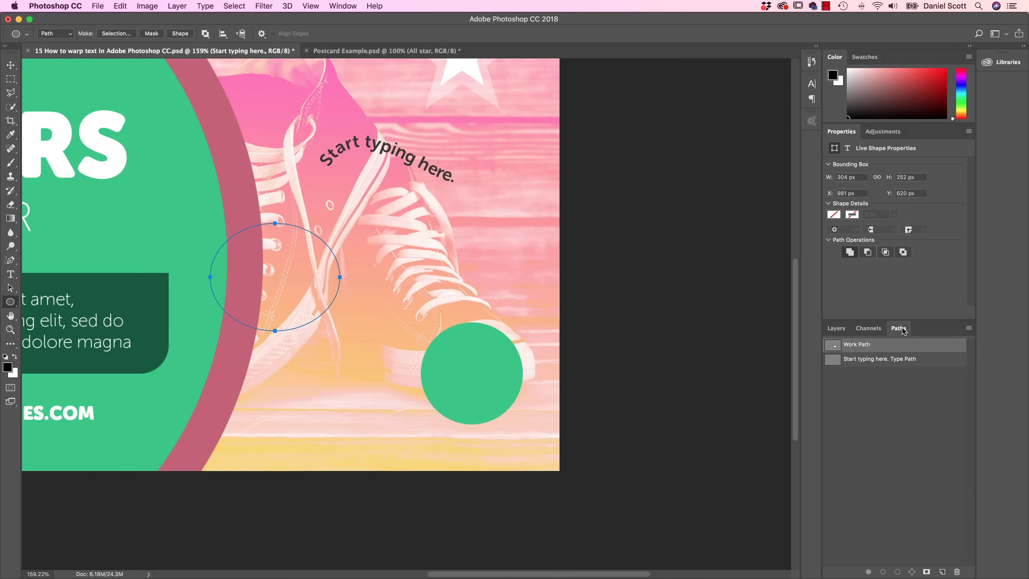
Draw a circular path about as large as the green circle and move it so it is centred over that circle.
click(836, 328)
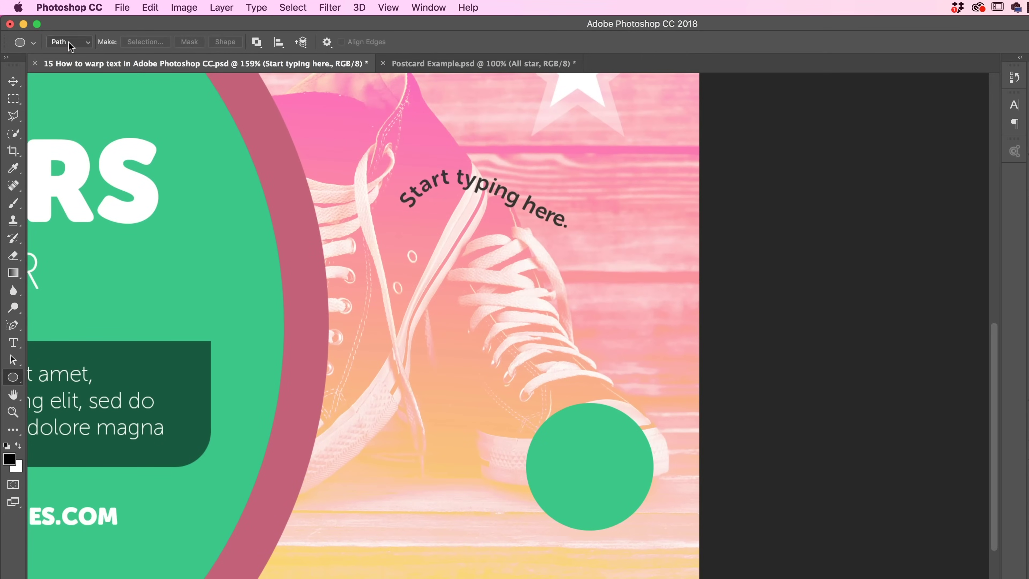
click(56, 33)
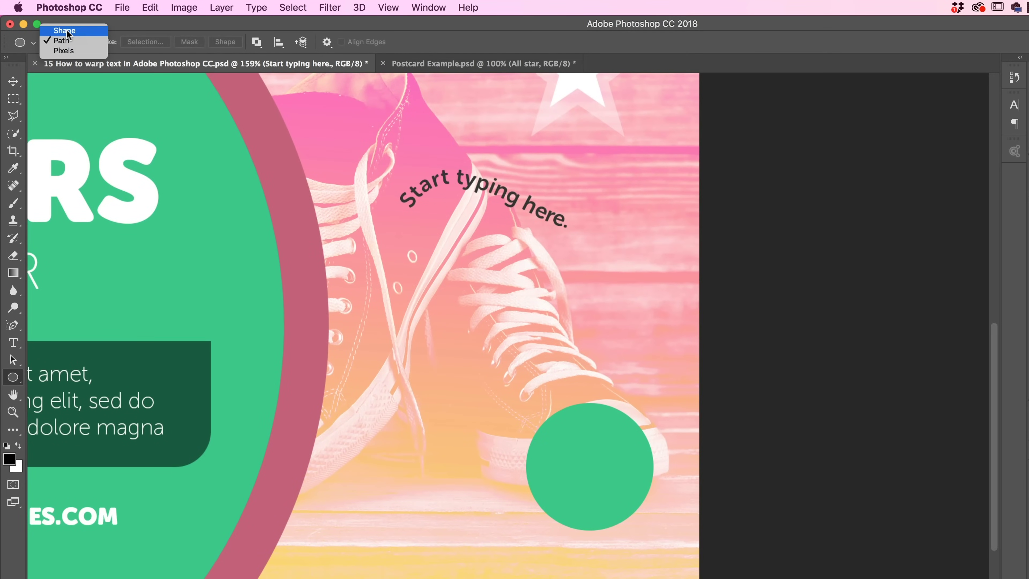
click(54, 40)
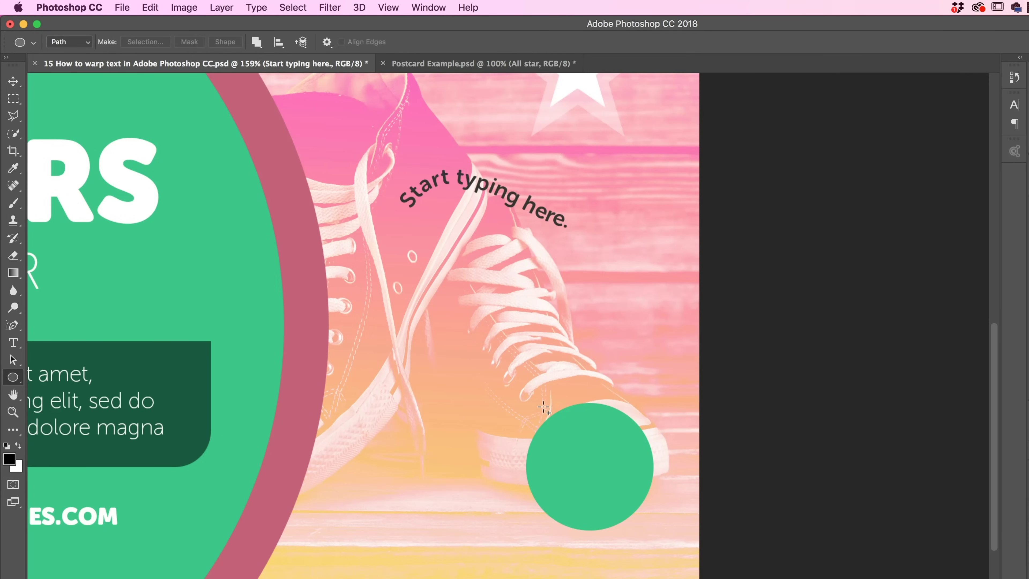
drag(528, 381, 651, 504)
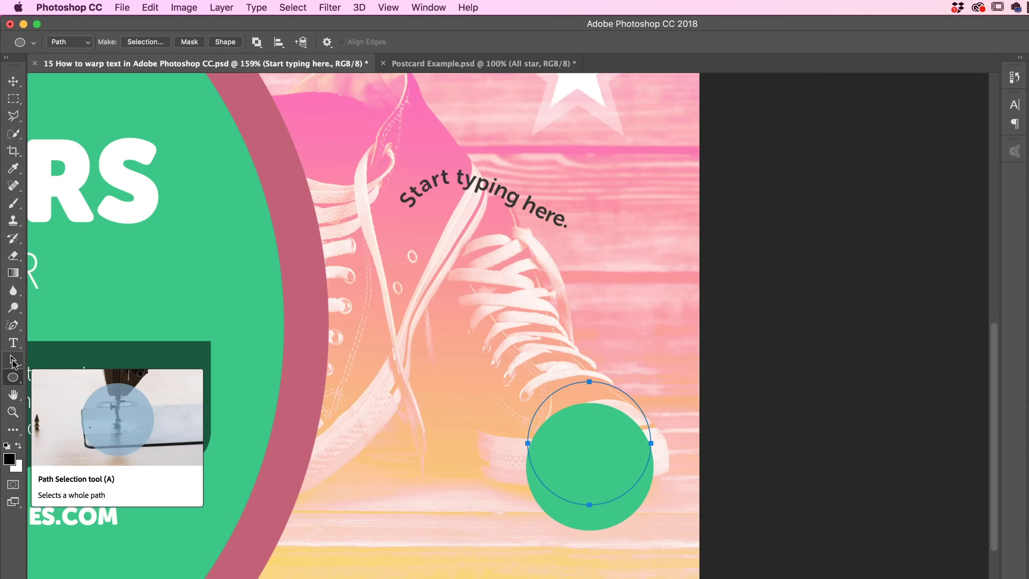
click(14, 362)
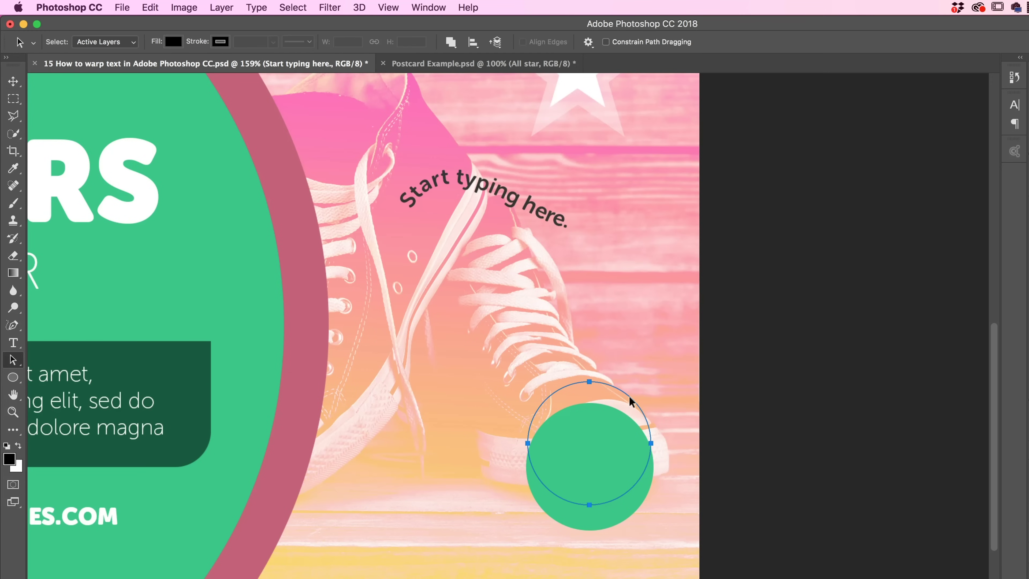
drag(630, 396, 629, 422)
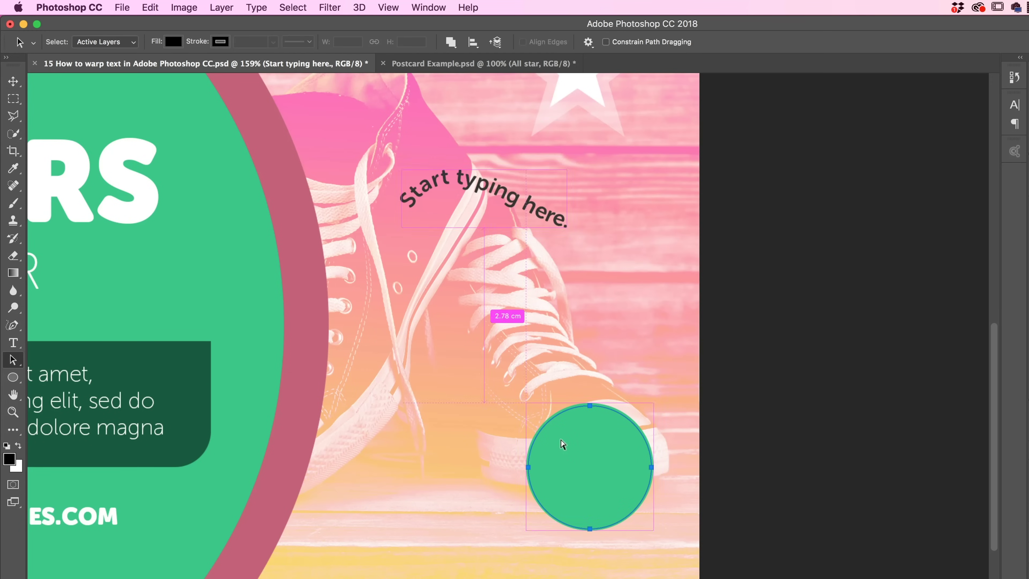
Scale the circular path to about 74% around its centre so it sits inside the green circle.
key(super+t)
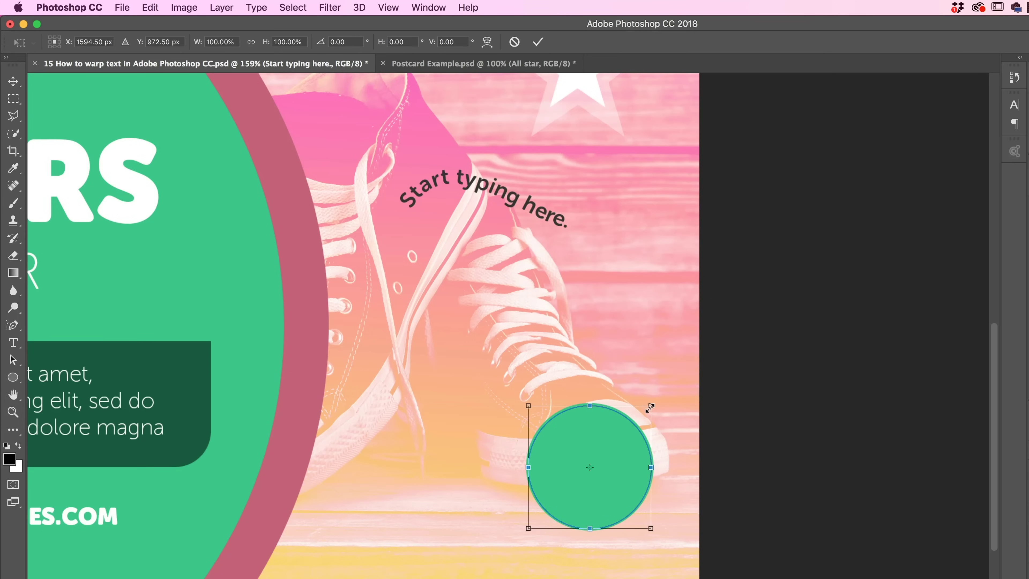
drag(649, 408, 637, 423)
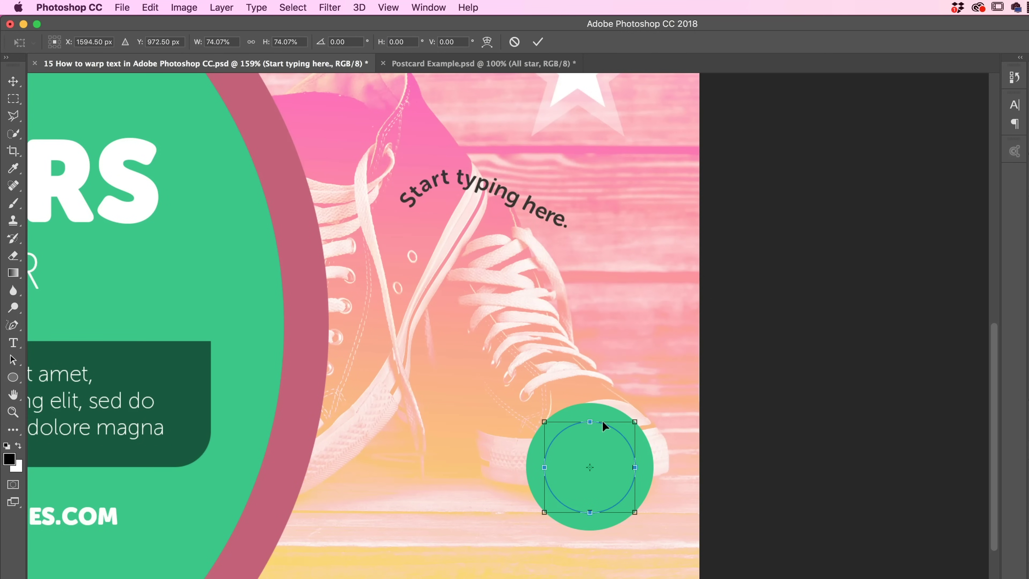
key(Return)
key(v)
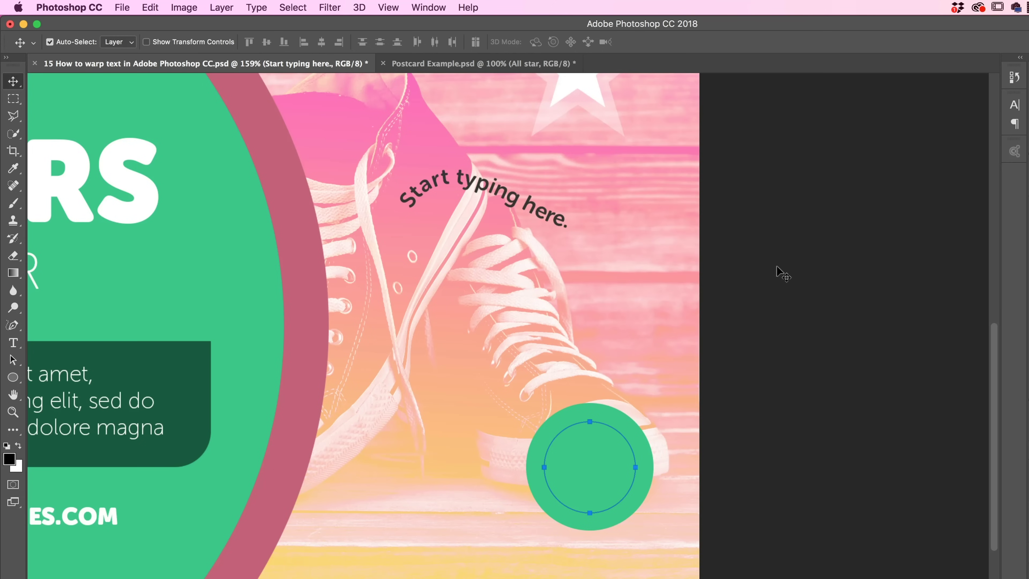
Add the text SCOTT SHOES along the circular path, starting at the path's topmost point.
click(14, 344)
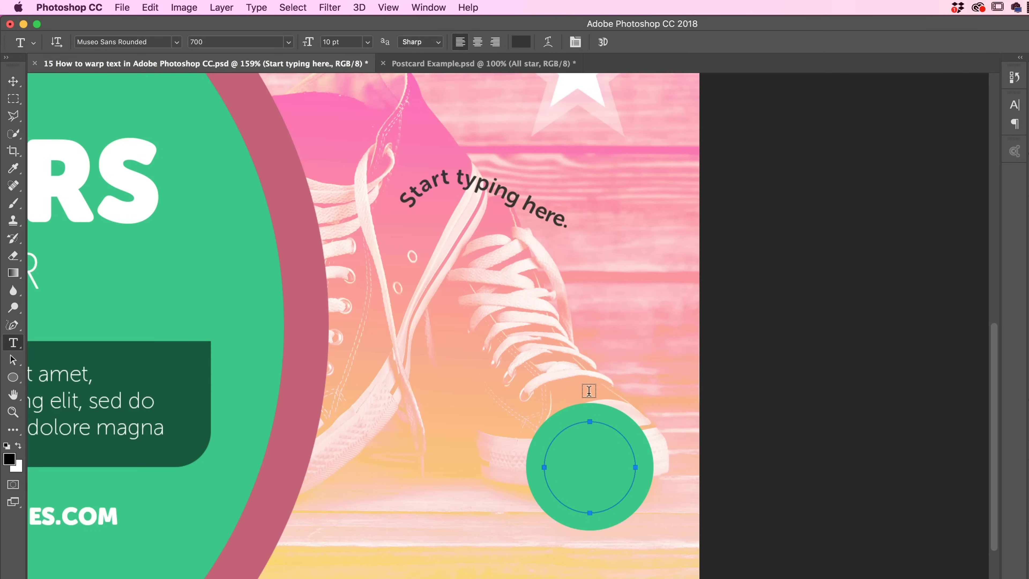
click(589, 420)
text(SCOTT)
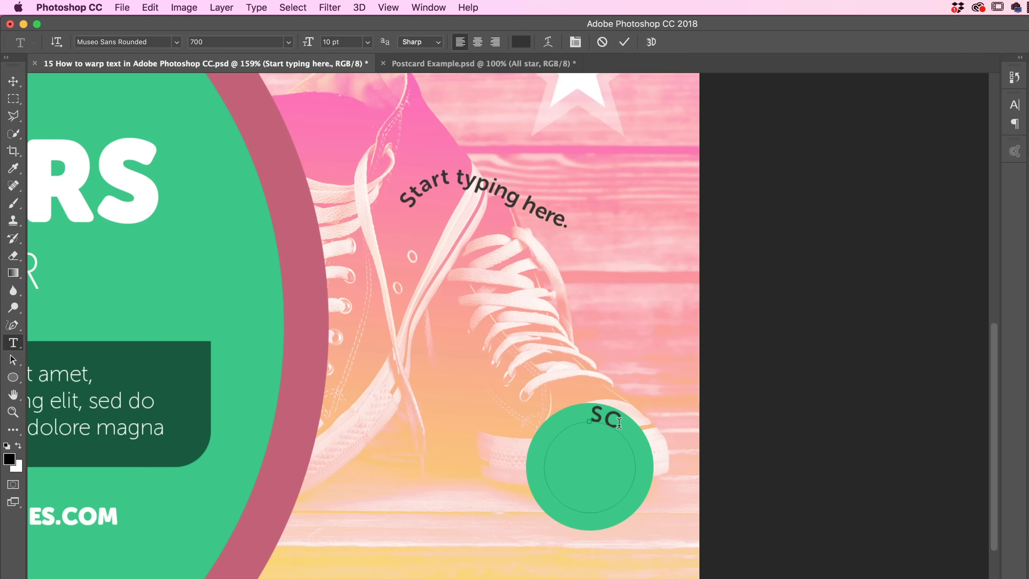
text( SHOES)
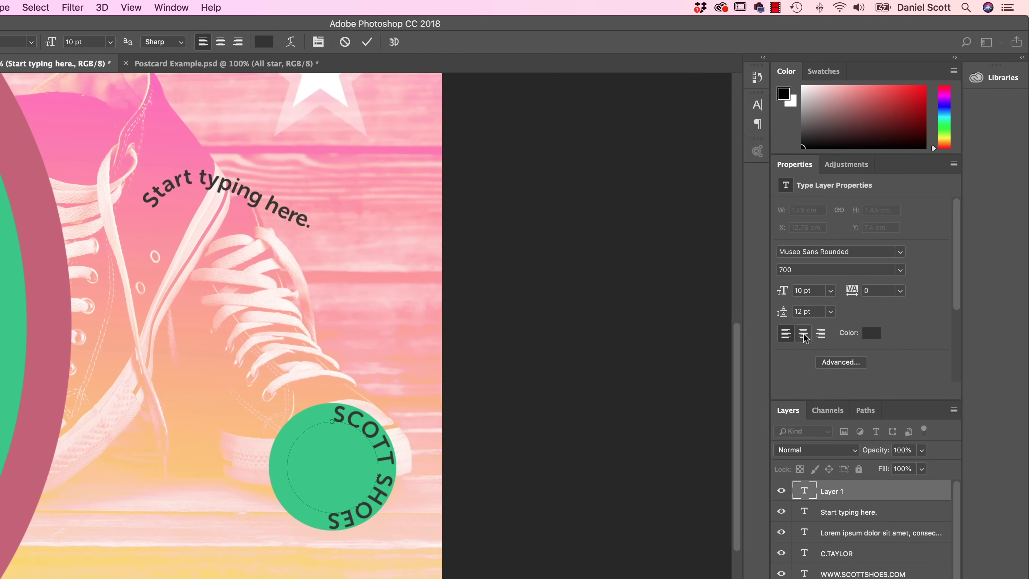
Try centre and right alignment on the circular badge text, and restore left alignment.
click(804, 334)
click(821, 334)
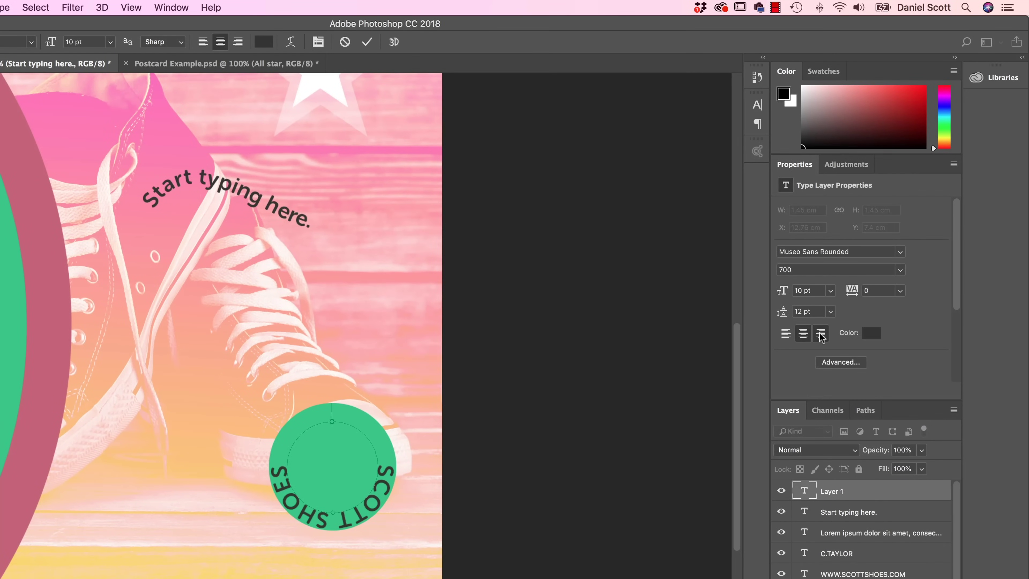
click(803, 334)
click(786, 335)
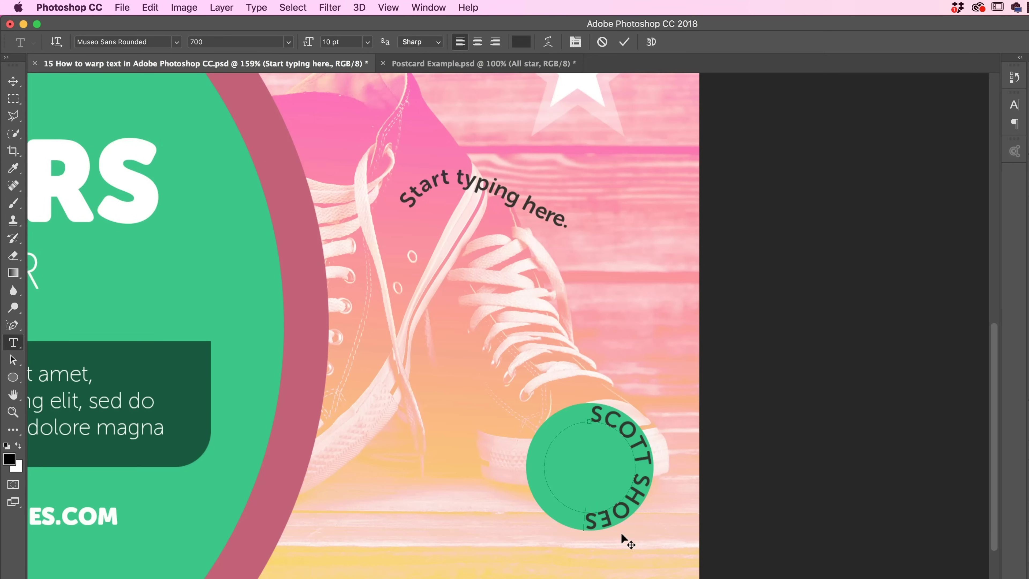
Try adding the letters TTT to the end of the badge text, remove them, and commit the text.
text(TTT)
key(BackSpace)
key(BackSpace)
key(BackSpace)
click(18, 84)
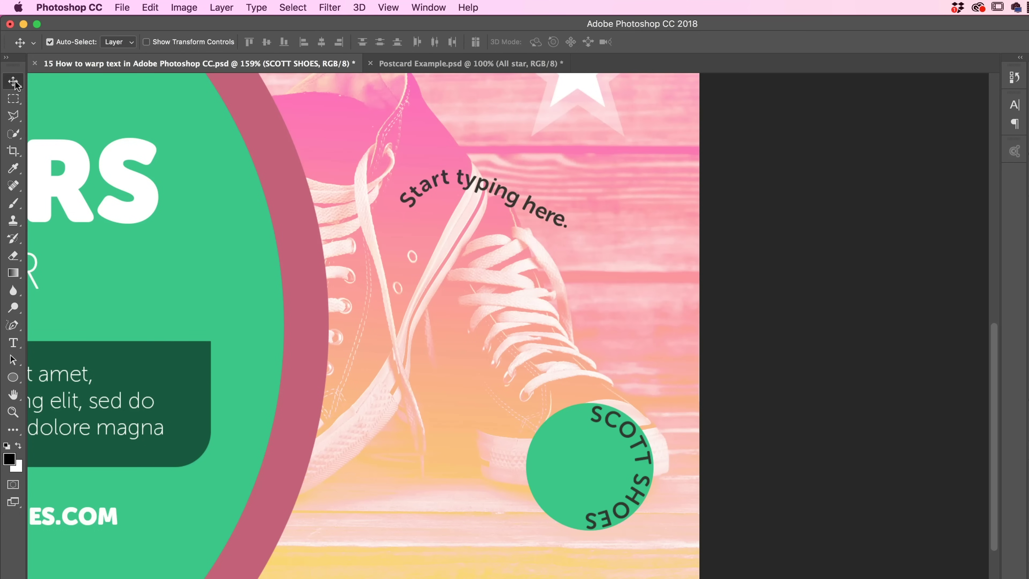
click(150, 7)
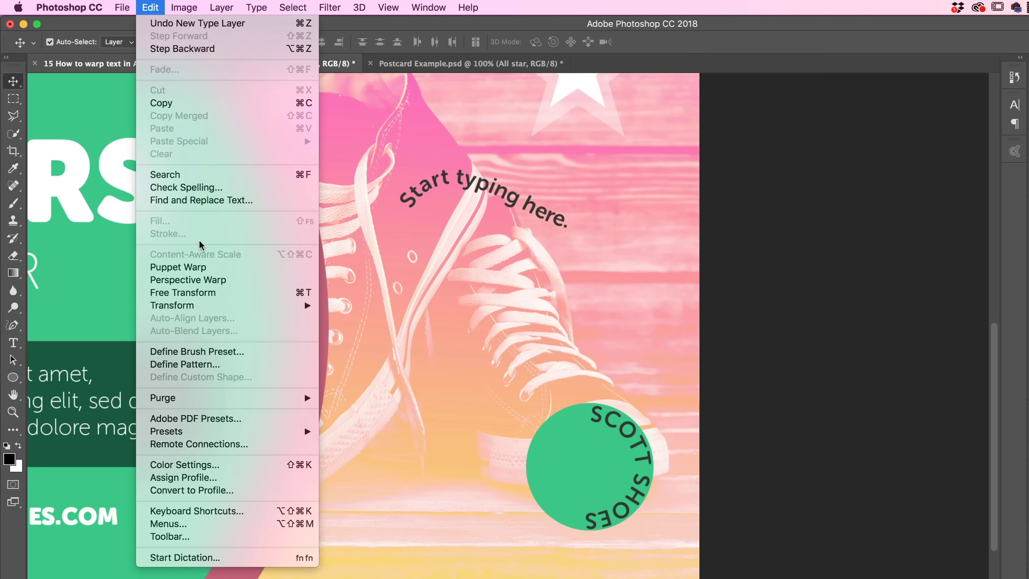
mouse_move(199, 305)
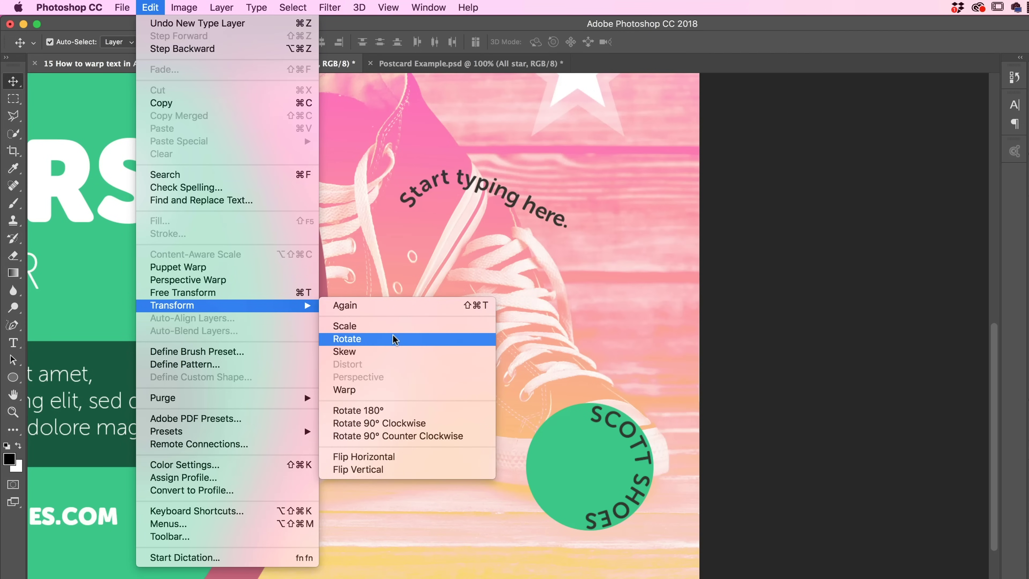
click(155, 5)
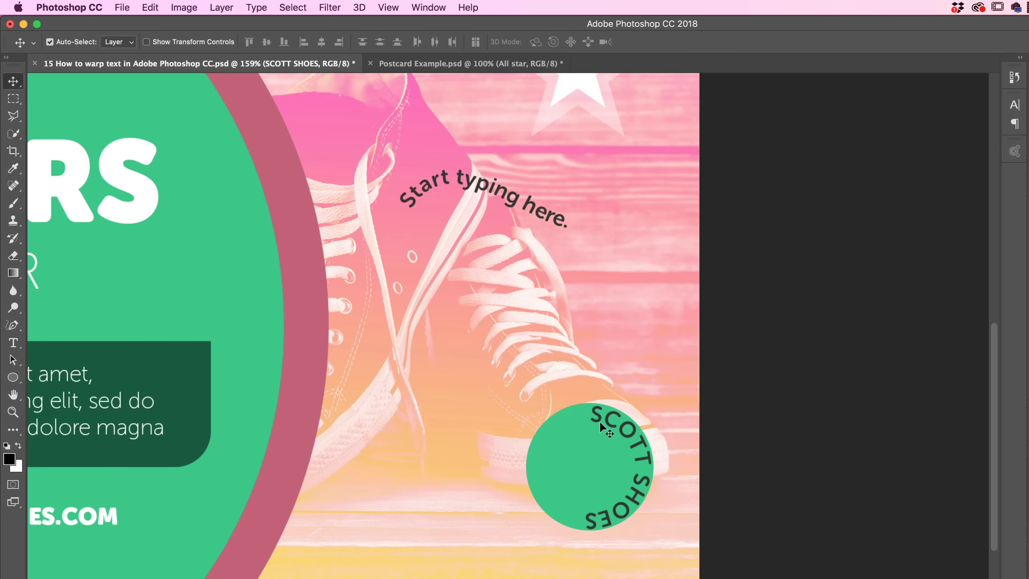
Scale the SCOTT SHOES text to about 87.65%, rotate it about -91.34°, and position it to arch over the green circle's upper half.
key(super+t)
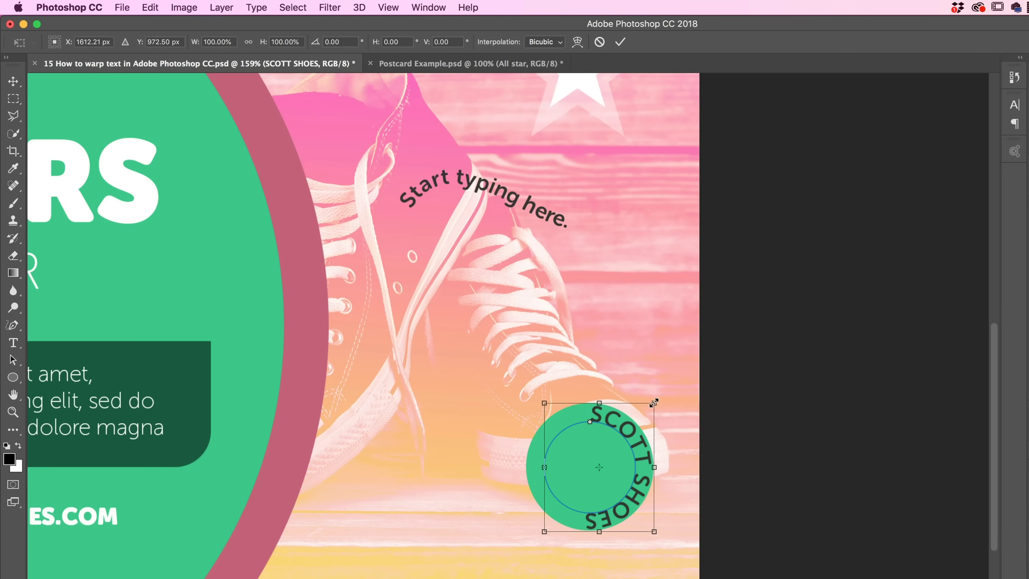
drag(654, 402, 647, 411)
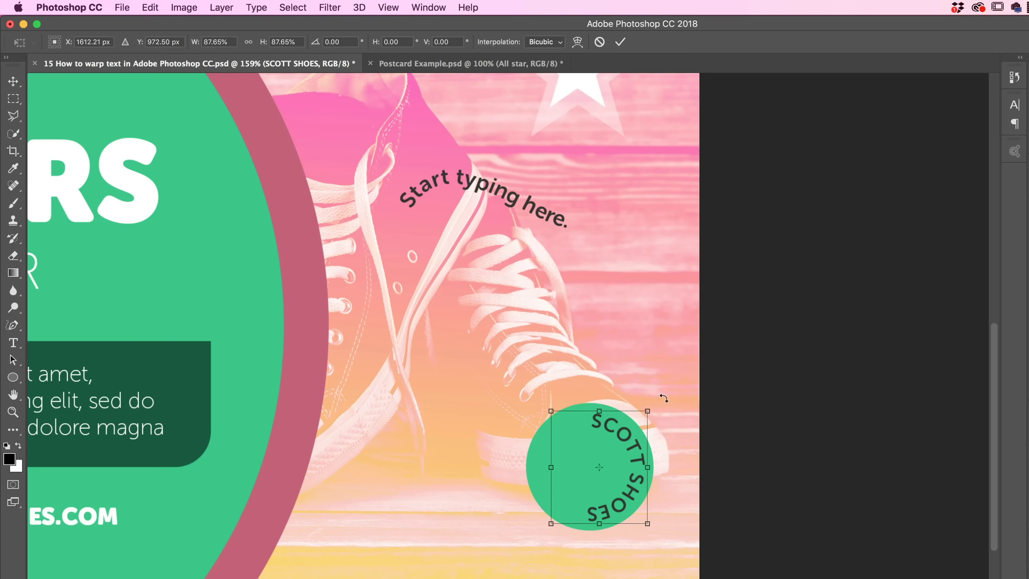
drag(663, 398, 513, 411)
drag(623, 448, 614, 441)
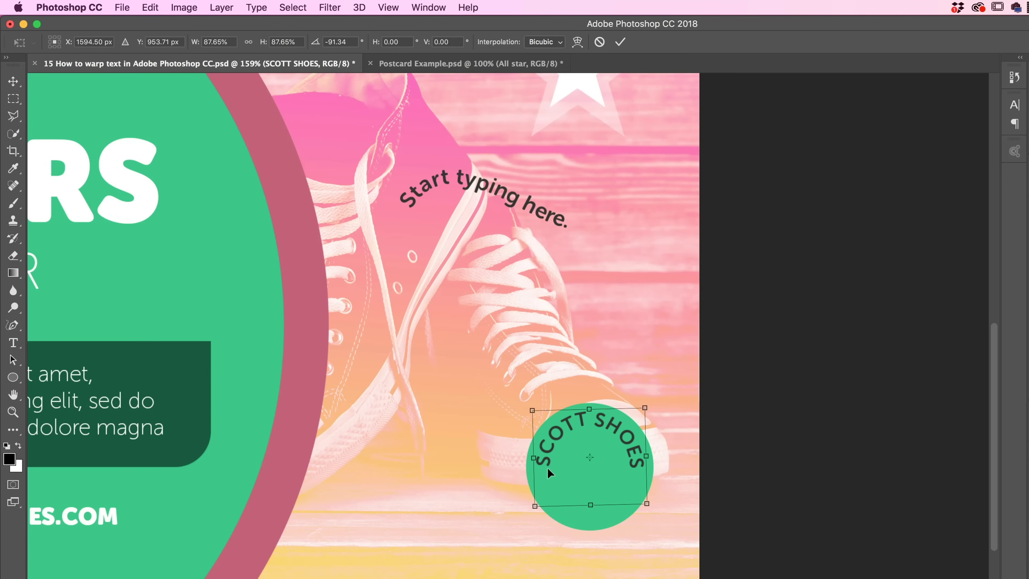
key(Return)
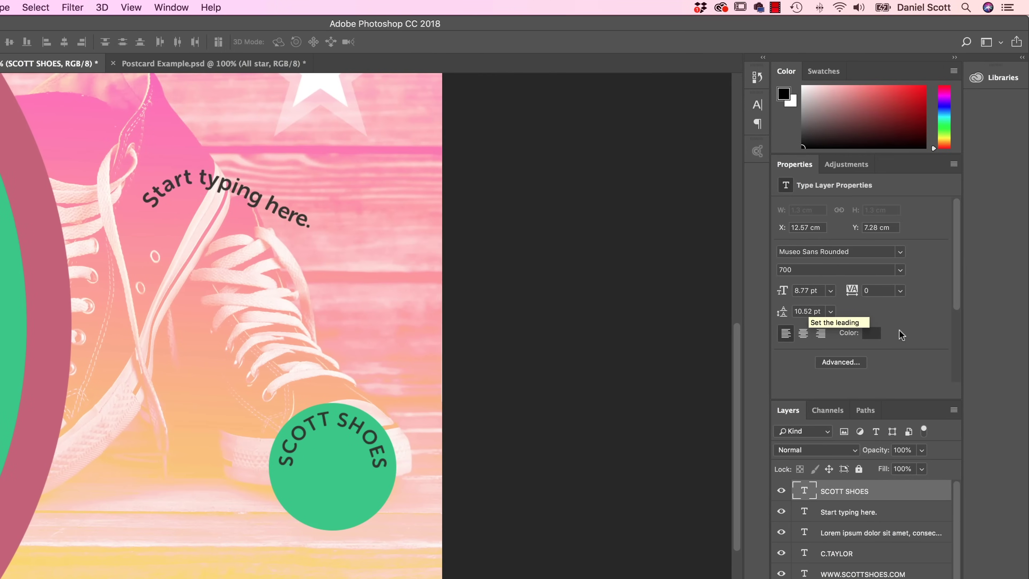
Set the badge text's colour to white (ffffff) and its font size to 6 pt.
click(872, 332)
drag(594, 363, 567, 322)
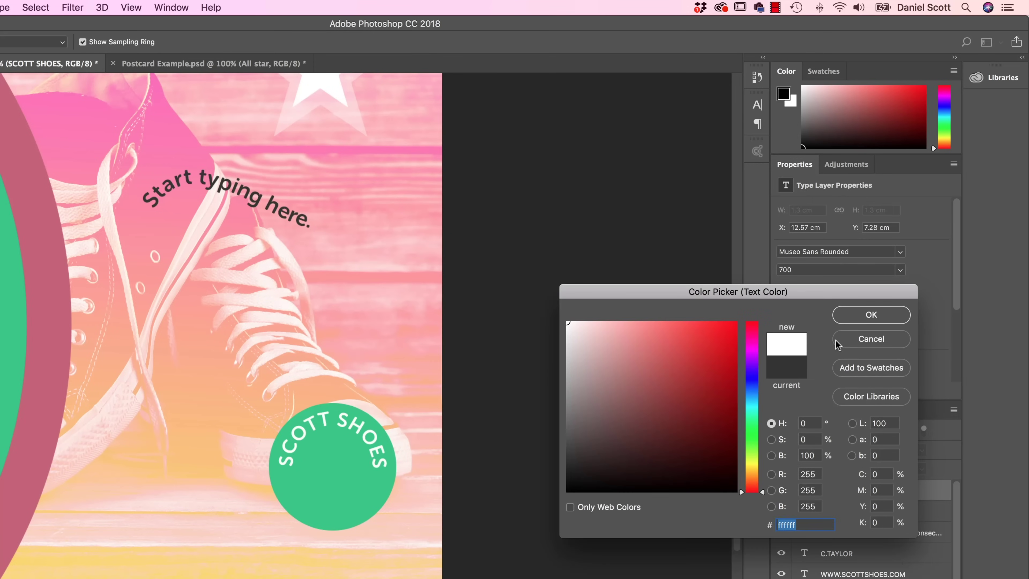
key(Return)
click(802, 291)
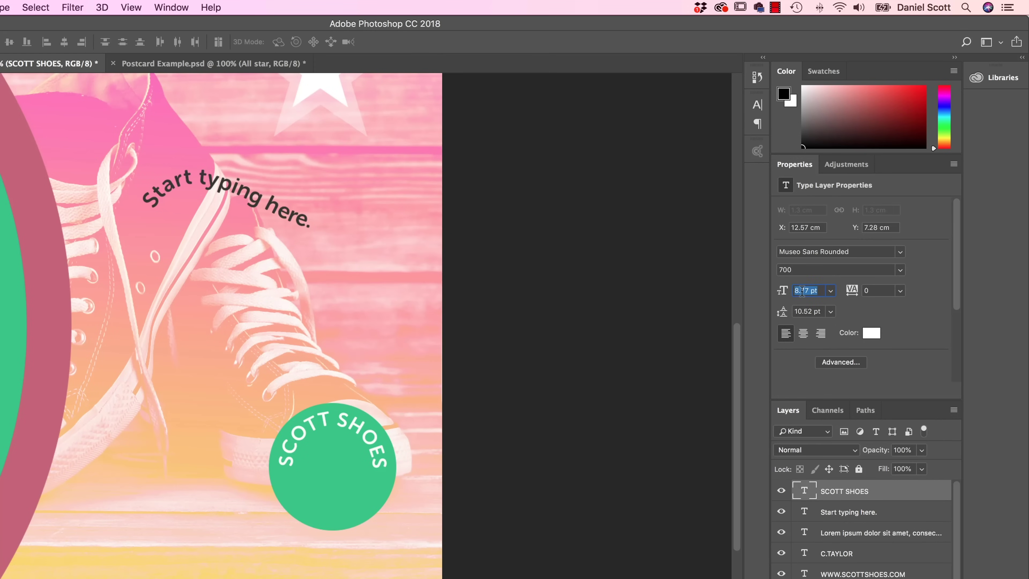
text(6)
key(Return)
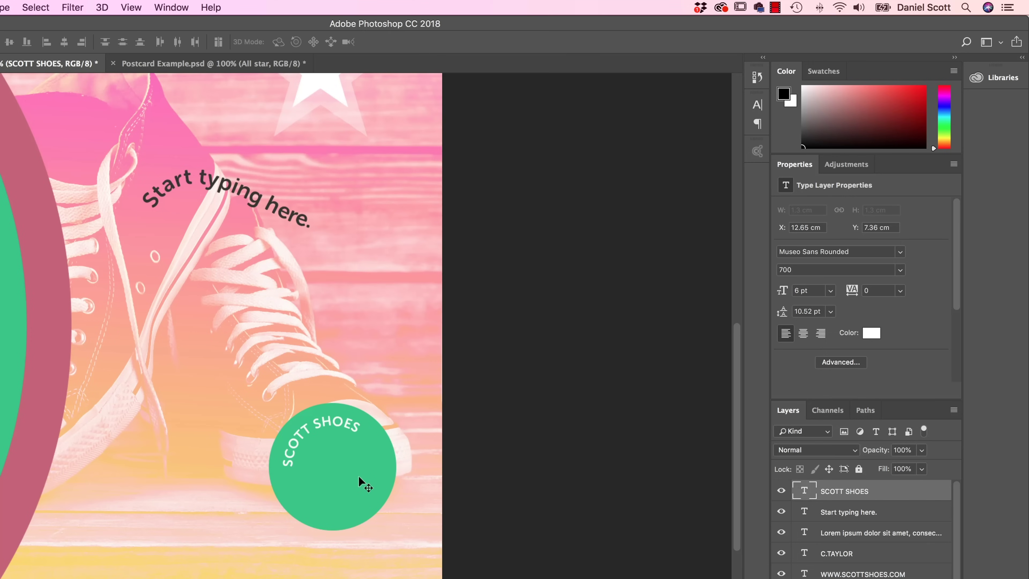
Rotate the badge text about 29.88°, enlarge it to about 108.99%, and reposition it along the green circle's upper edge.
key(ctrl+t)
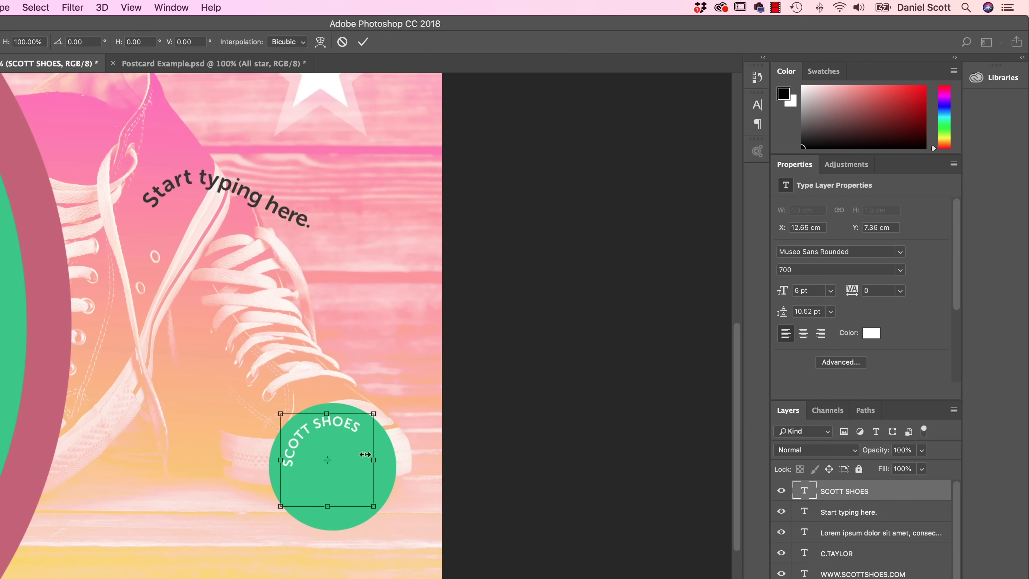
drag(398, 433, 407, 476)
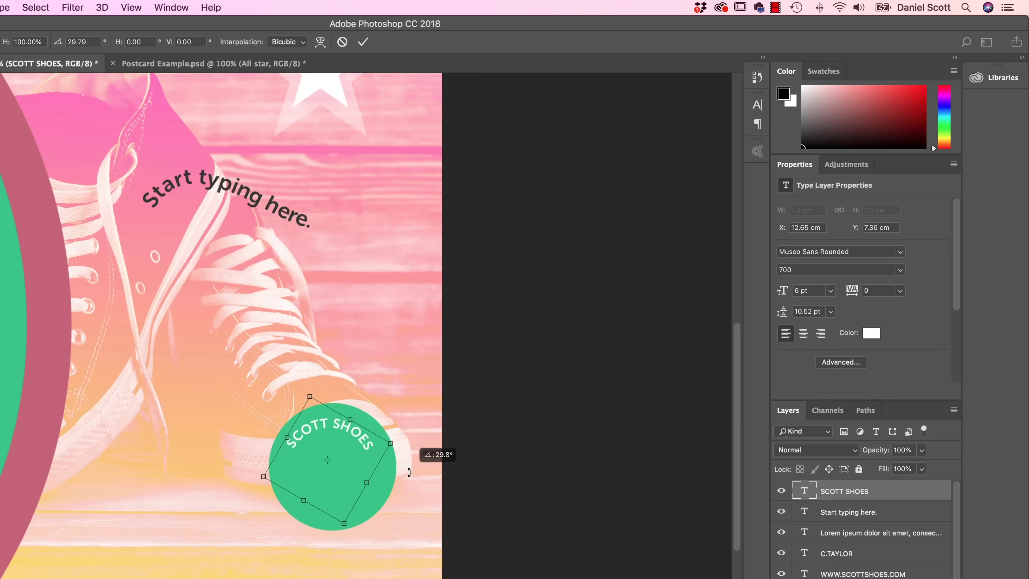
mouse_move(358, 445)
mouse_down()
mouse_move(403, 440)
mouse_move(372, 440)
mouse_up()
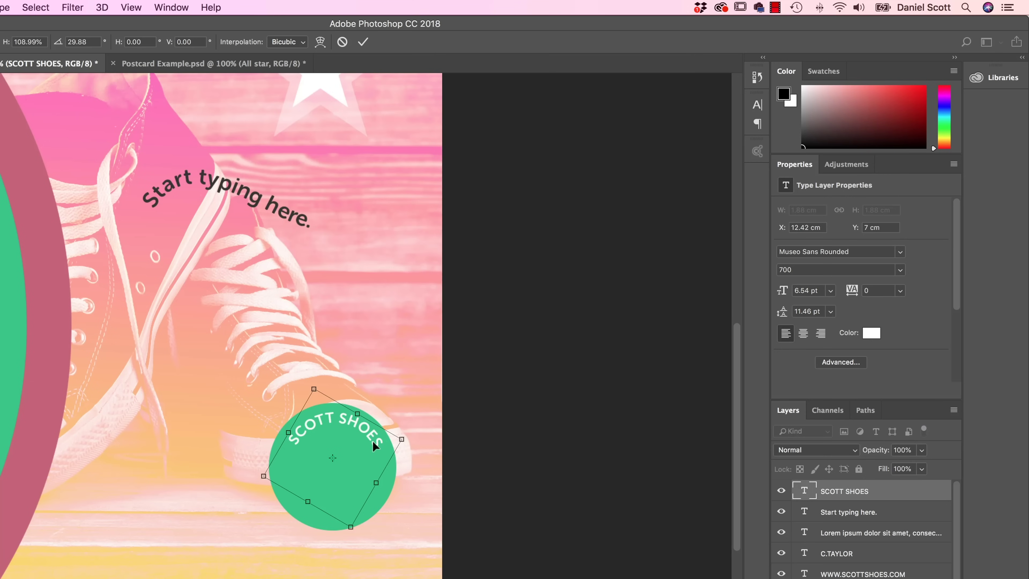
mouse_move(375, 442)
mouse_down()
mouse_move(364, 449)
mouse_move(381, 450)
mouse_move(374, 441)
mouse_move(375, 455)
mouse_move(370, 444)
mouse_up()
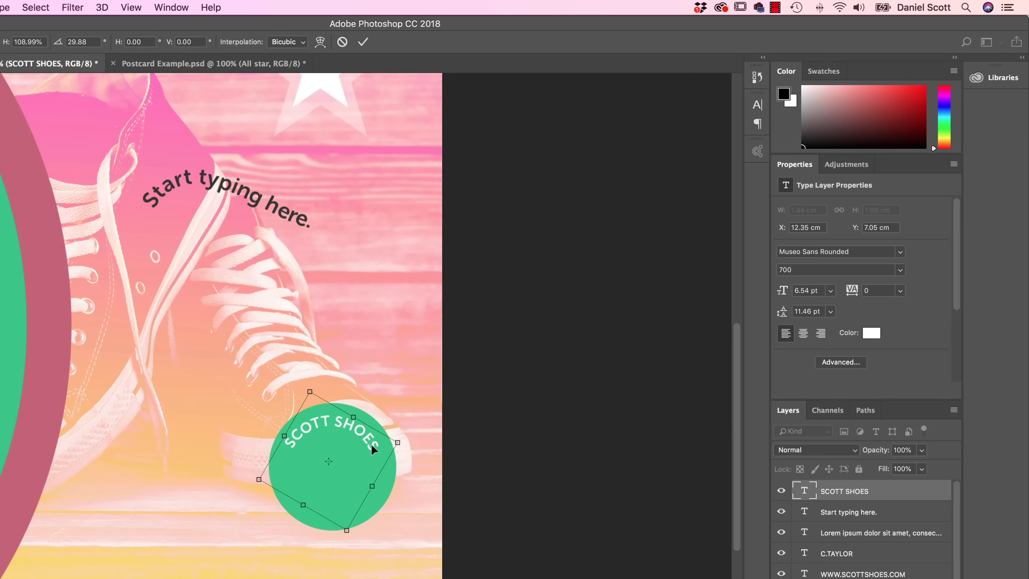
Nudge the badge text to about X 12.4 cm and Y 7 cm inside the green circle, and apply the transform.
key(Right)
key(Right)
key(Right)
key(Right)
key(Up)
key(Up)
key(Up)
key(Up)
key(Up)
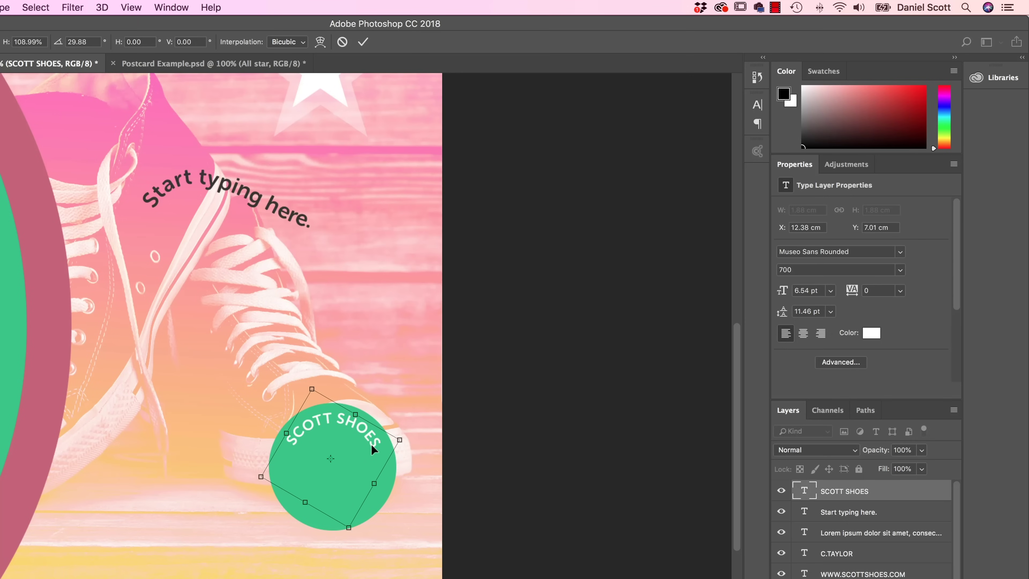
key(Left)
key(Return)
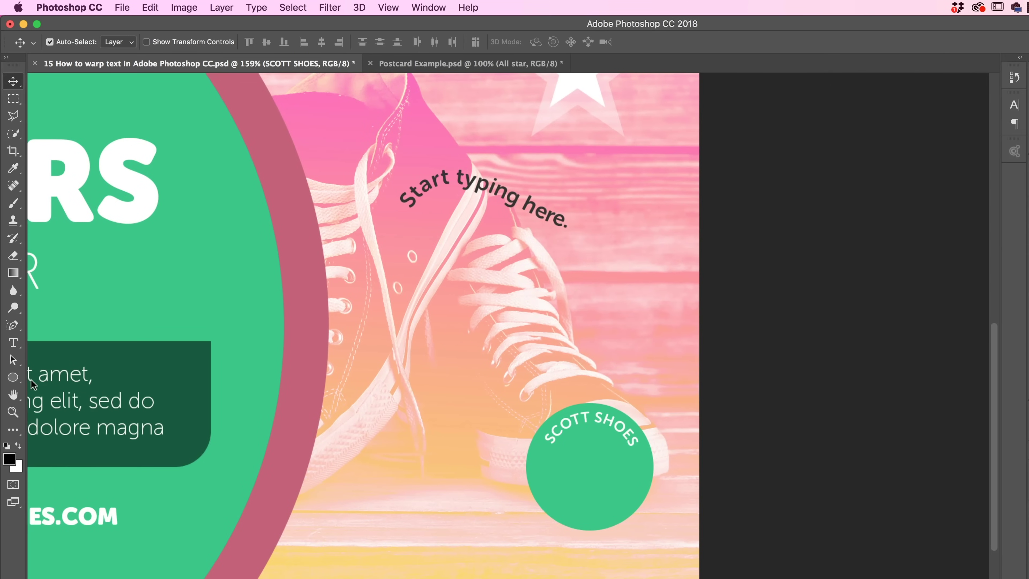
Draw a circular path slightly smaller than the green badge and centre it inside the badge.
click(14, 380)
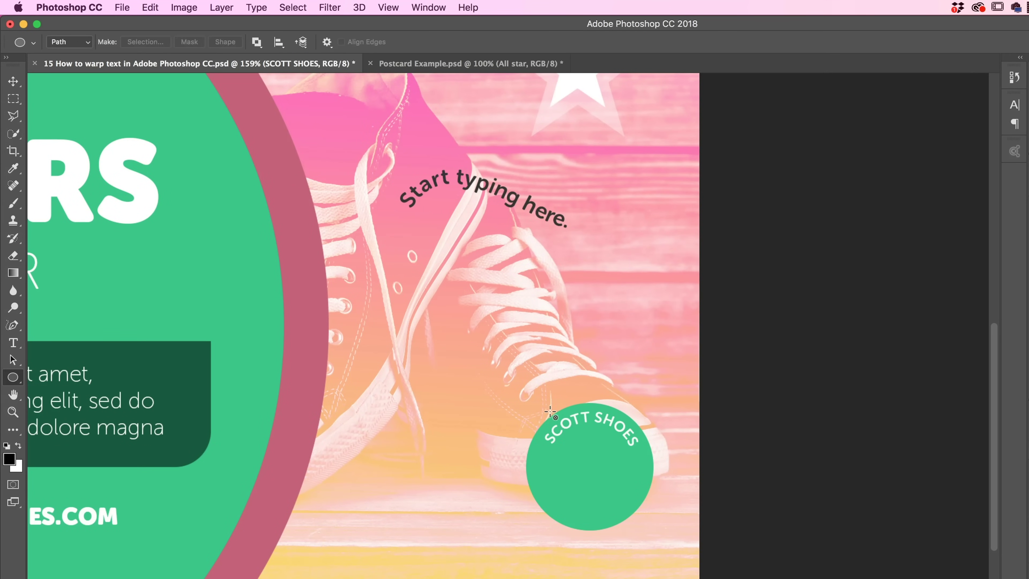
drag(541, 408, 646, 514)
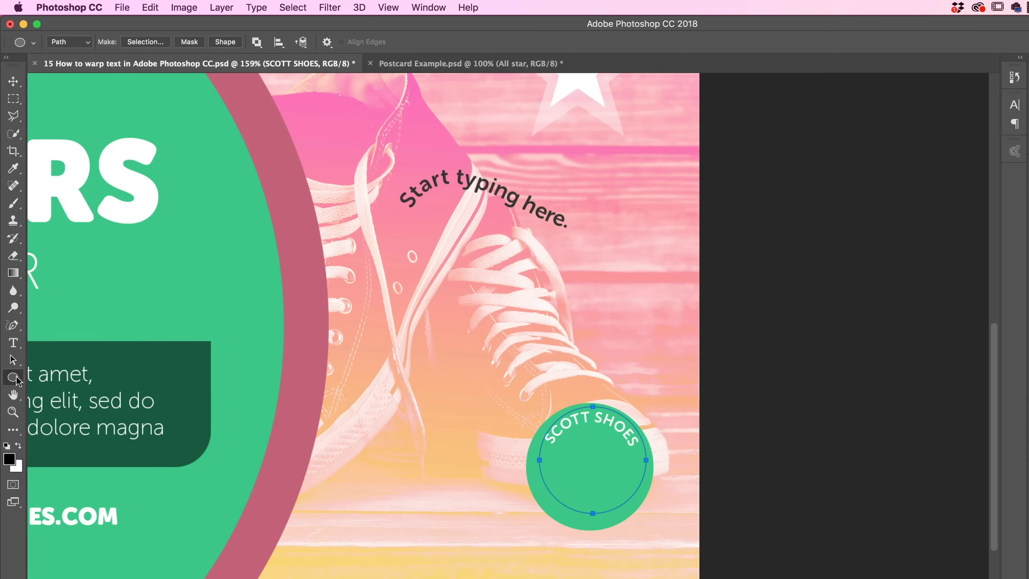
click(15, 360)
drag(625, 502, 623, 509)
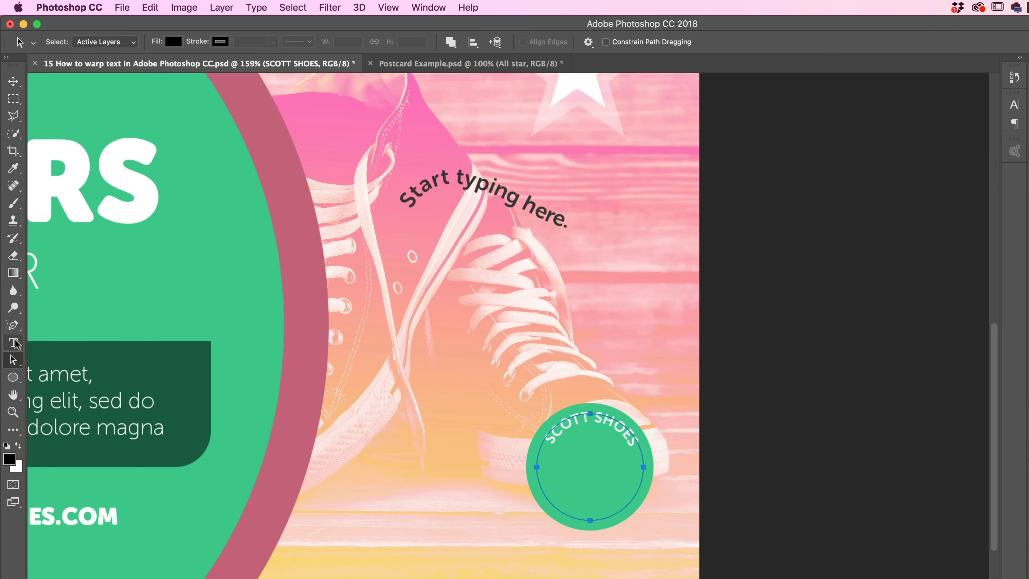
click(13, 343)
click(590, 520)
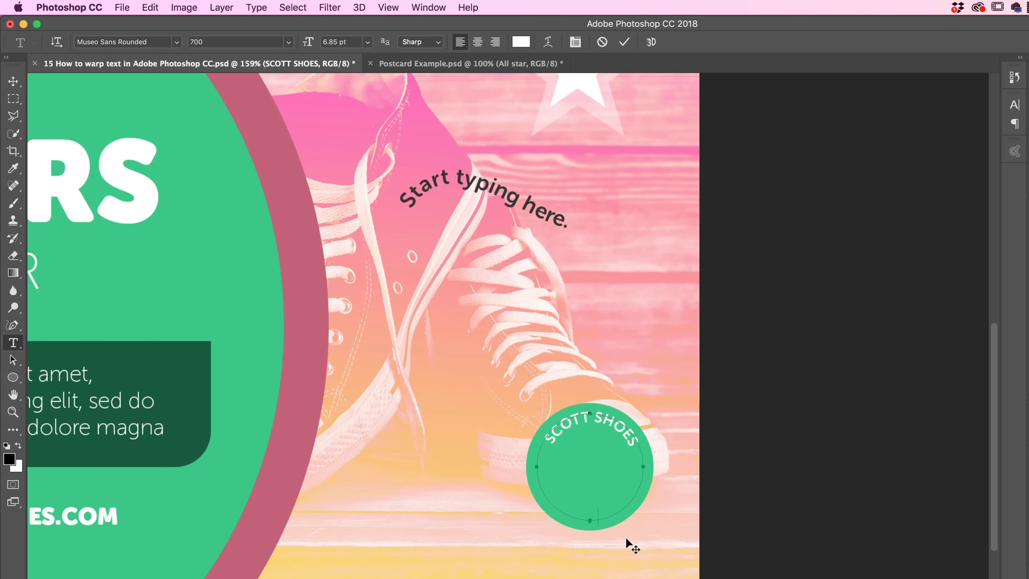
text(EST)
key(super+Return)
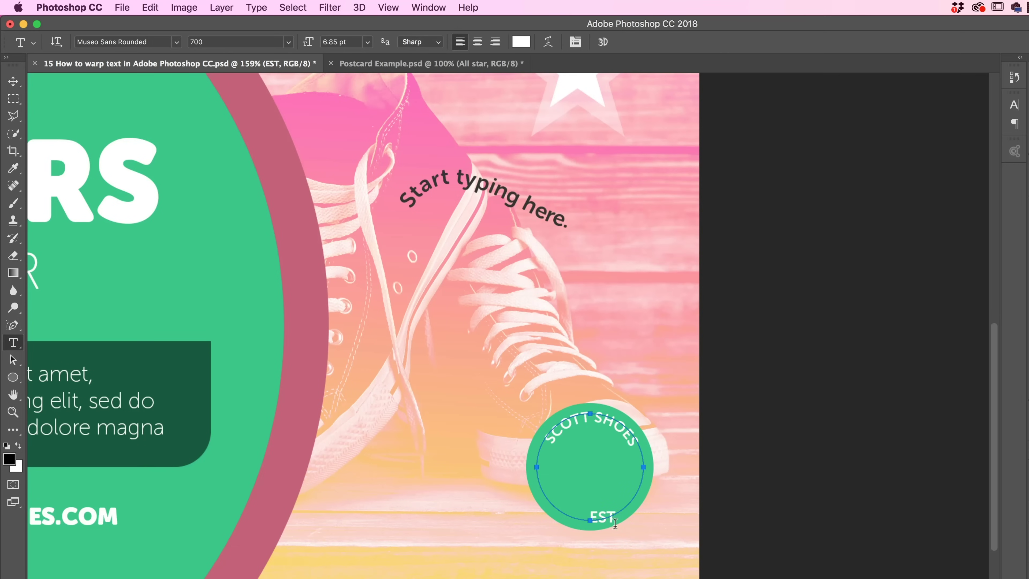
click(149, 9)
click(182, 48)
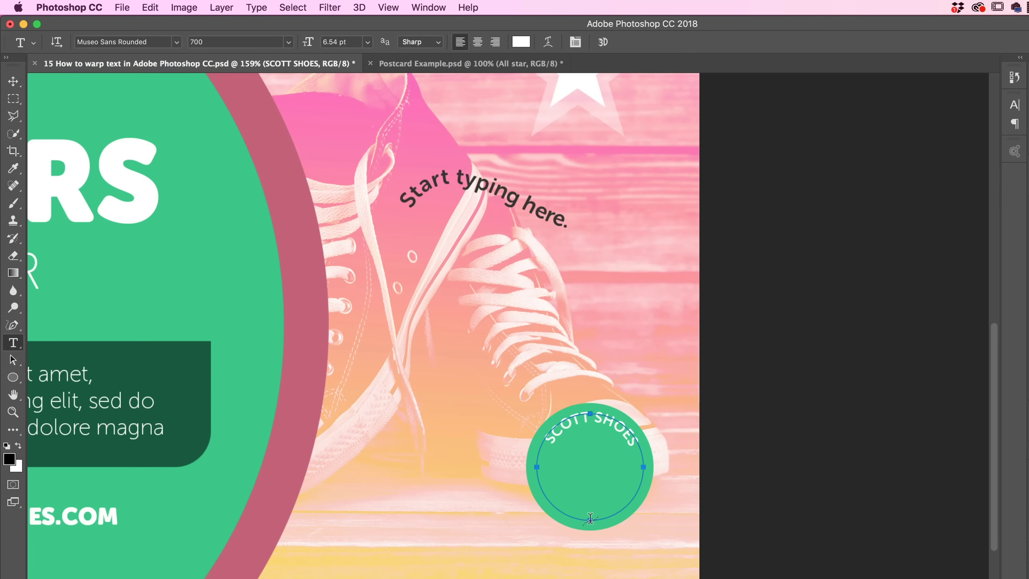
Add the text "EST 2019" along the circular path from its lowest point and flip it to the inside of the circle.
click(590, 519)
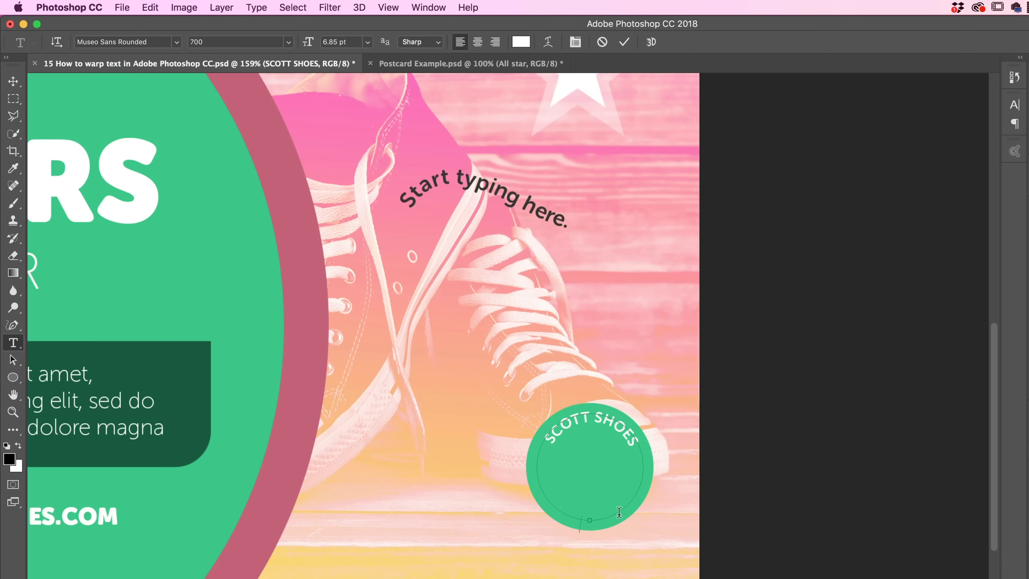
text(EST 2019)
click(13, 360)
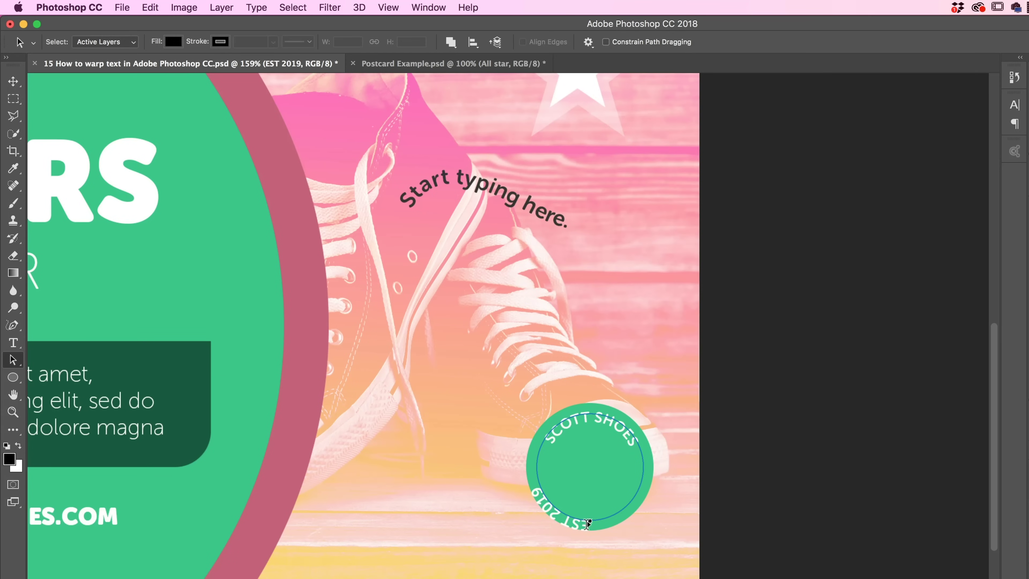
drag(589, 521, 590, 507)
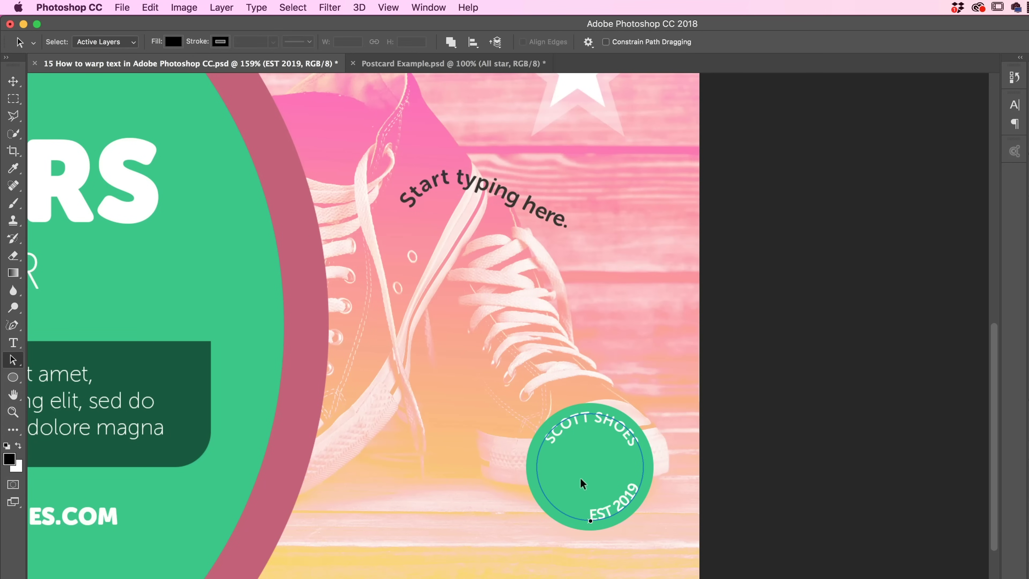
Rotate the EST 2019 text around the circle until it sits centred at the bottom of the badge.
click(13, 81)
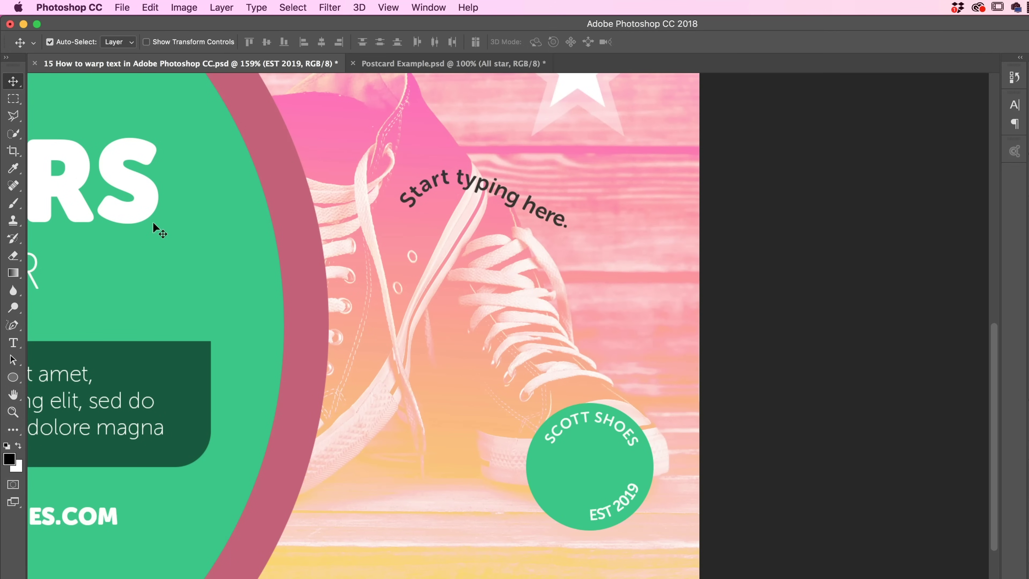
key(super+t)
drag(659, 403, 681, 471)
key(Return)
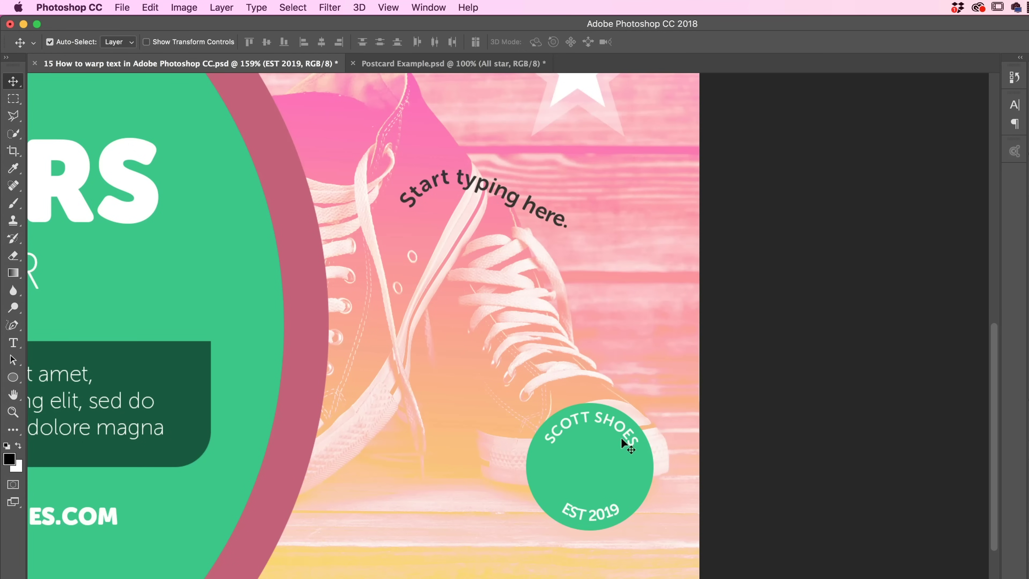
click(13, 342)
drag(594, 413, 540, 424)
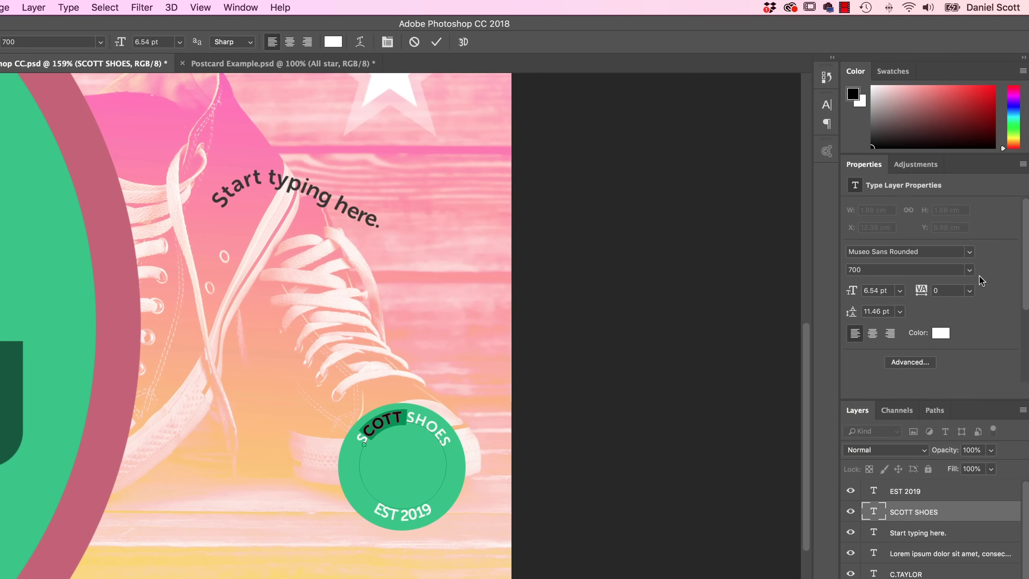
click(954, 286)
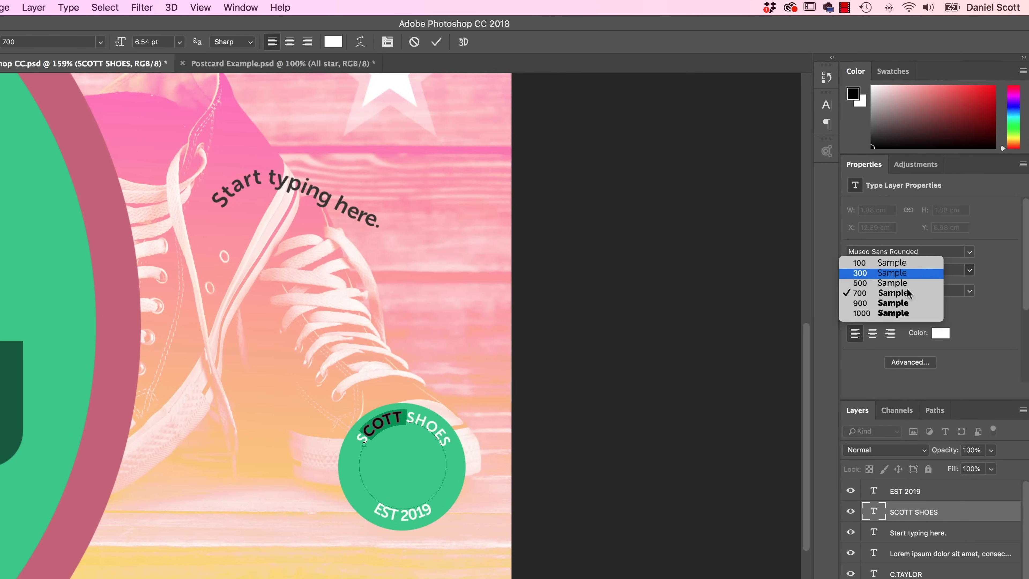
click(892, 273)
click(398, 418)
drag(398, 417, 346, 440)
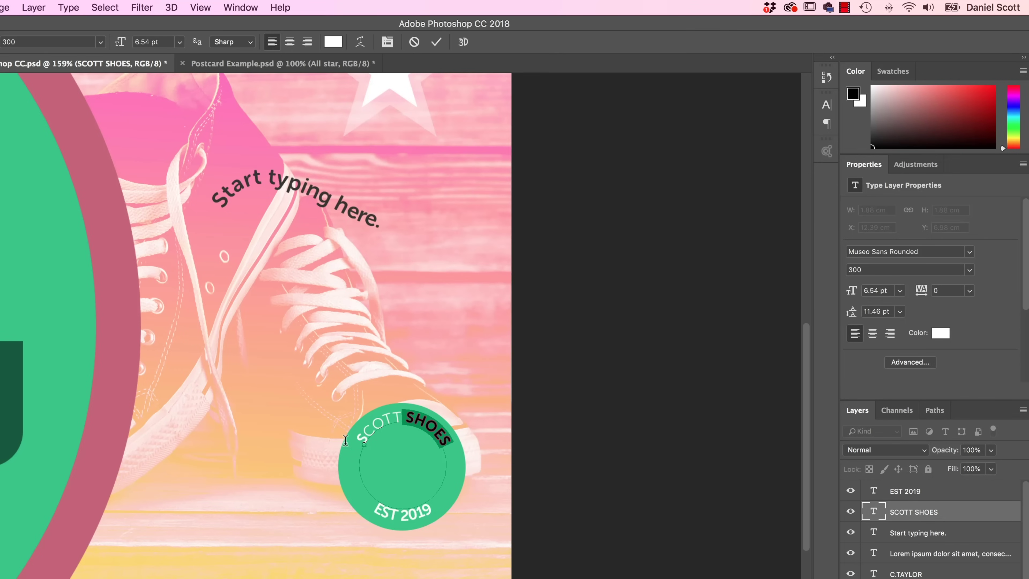
click(404, 414)
drag(400, 414, 355, 443)
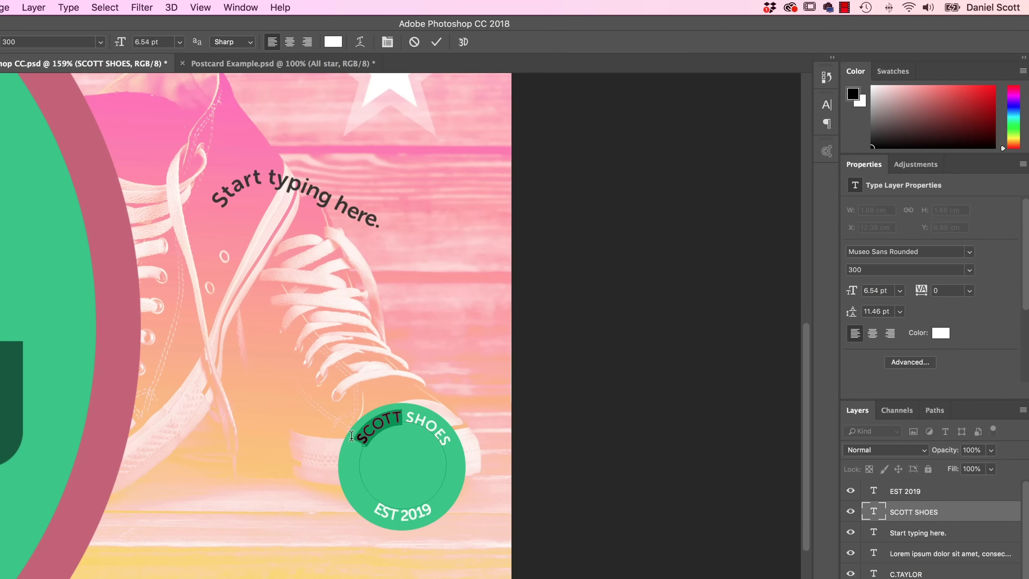
key(Escape)
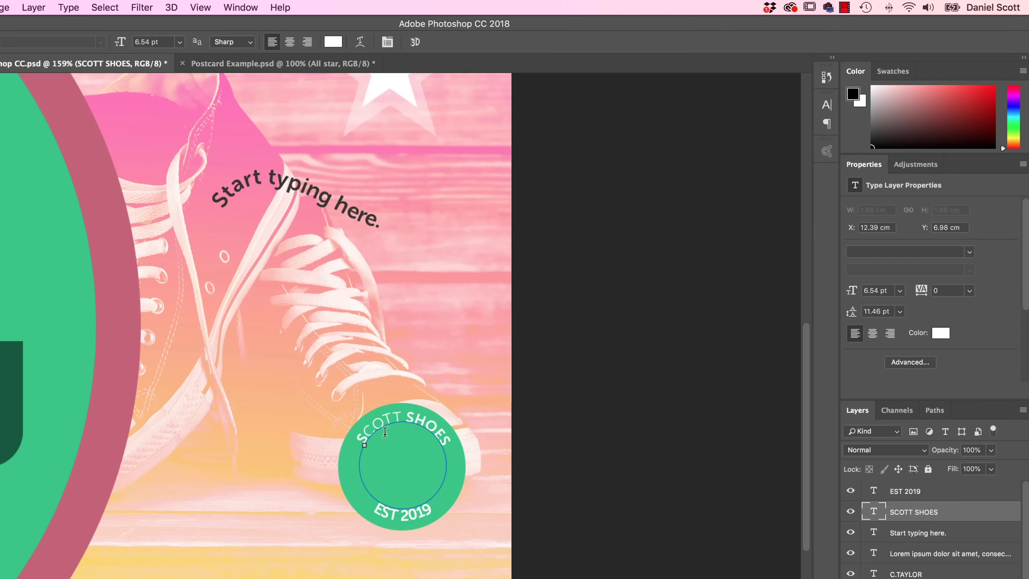
Set the badge's word SCOTT to font weight 300 and the word SHOES to font weight 1000.
drag(401, 416, 356, 443)
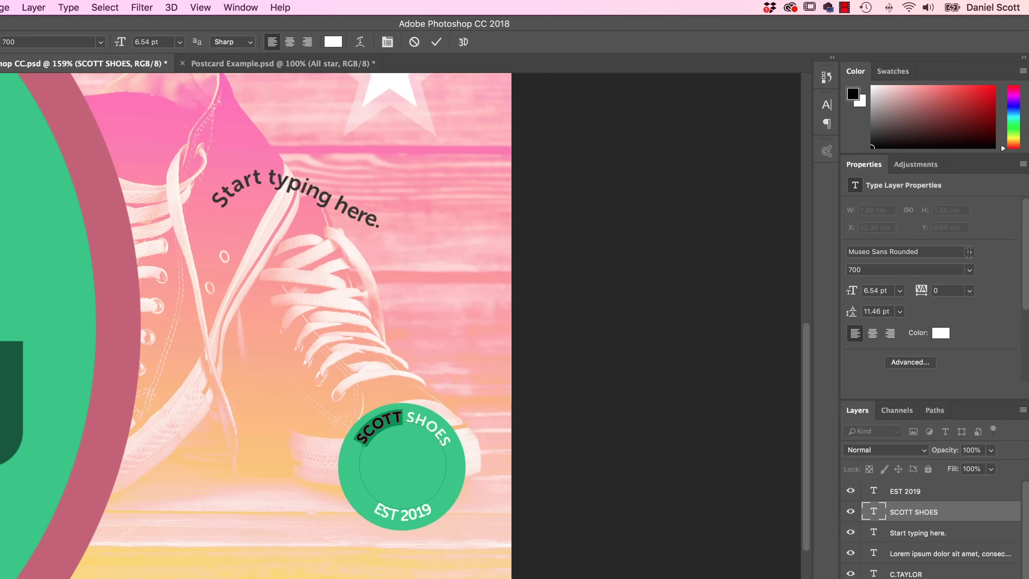
click(969, 270)
click(913, 276)
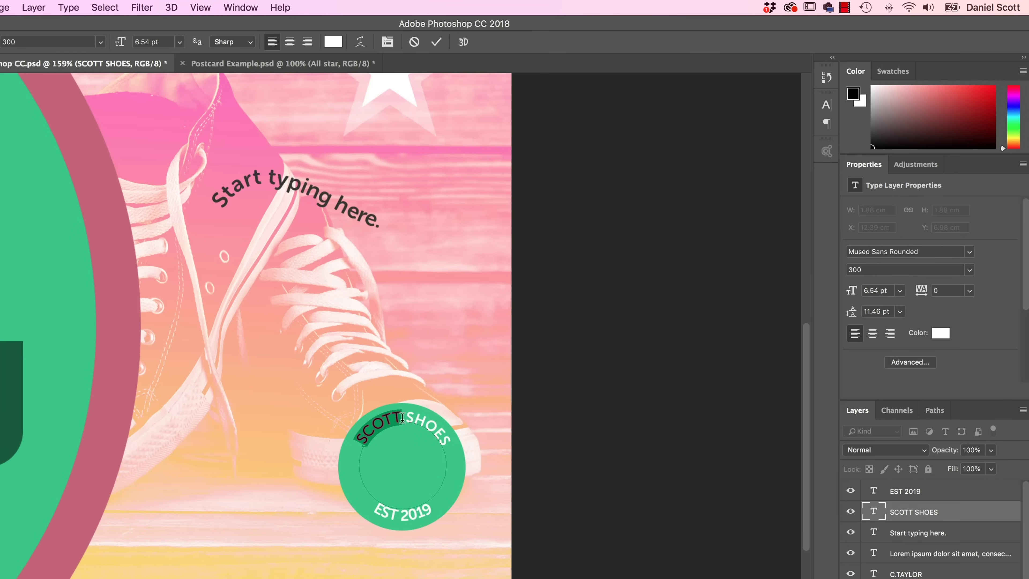
drag(402, 417, 451, 441)
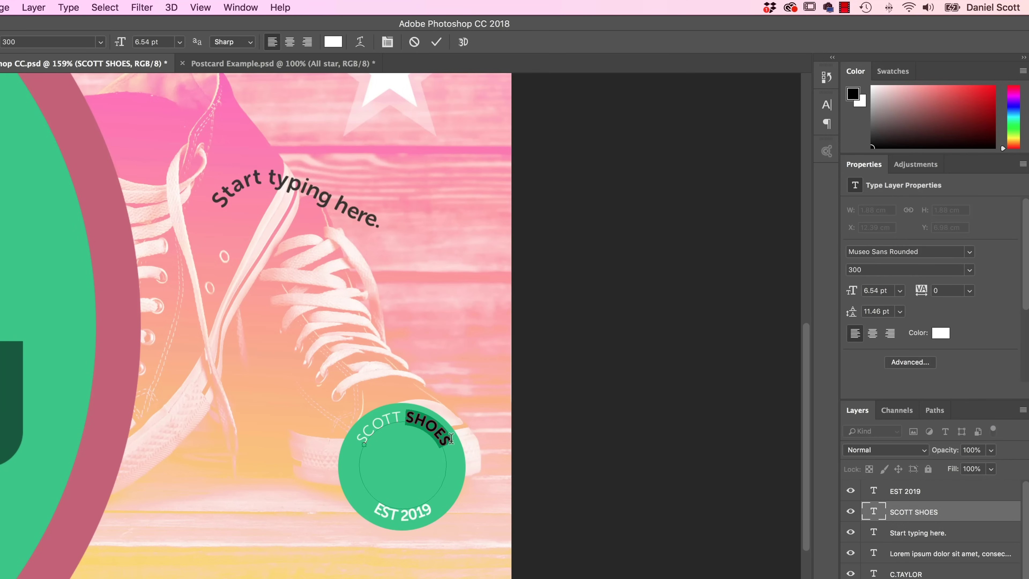
click(969, 270)
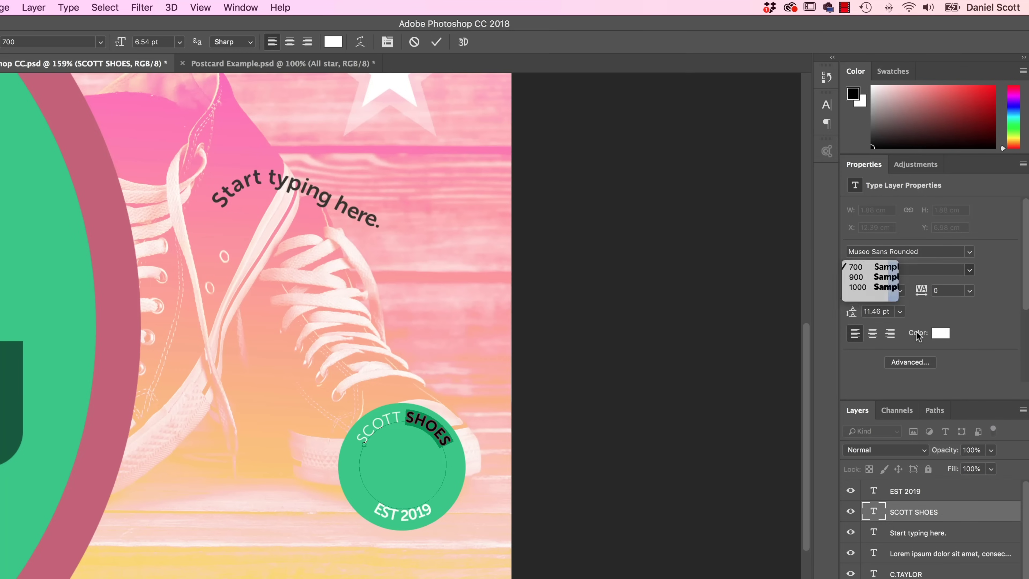
click(863, 287)
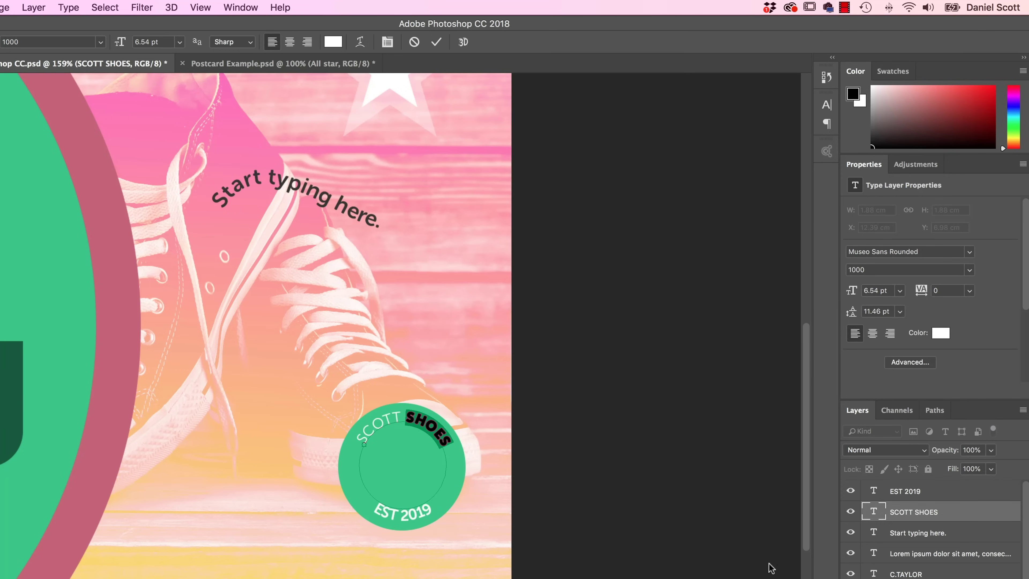
Set the font size of the EST 2019 text layer to 5 pt.
click(893, 491)
click(915, 496)
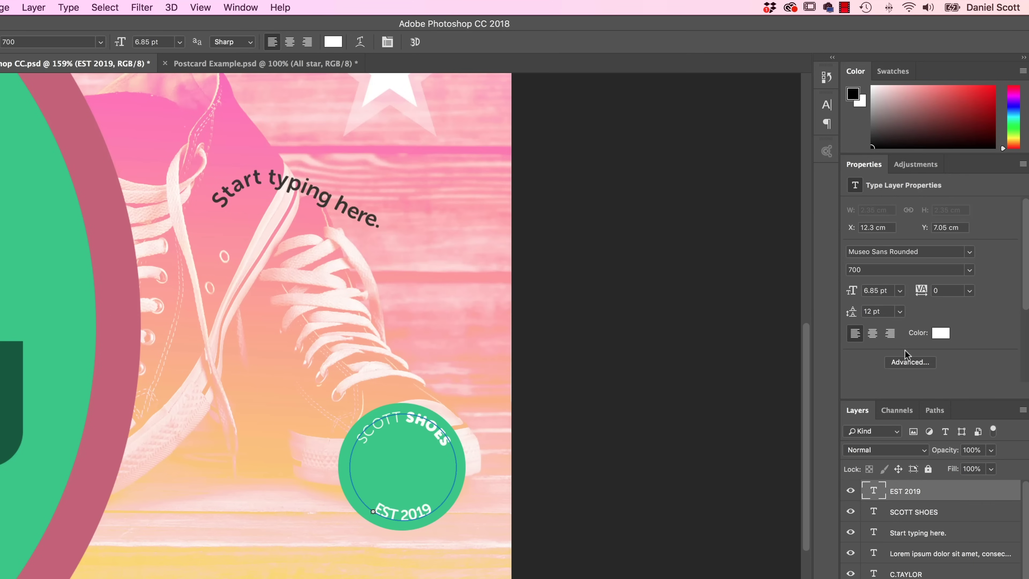
click(883, 290)
text(5)
key(Return)
Set the year 2019 in the badge's lower text to font weight 1000.
click(378, 508)
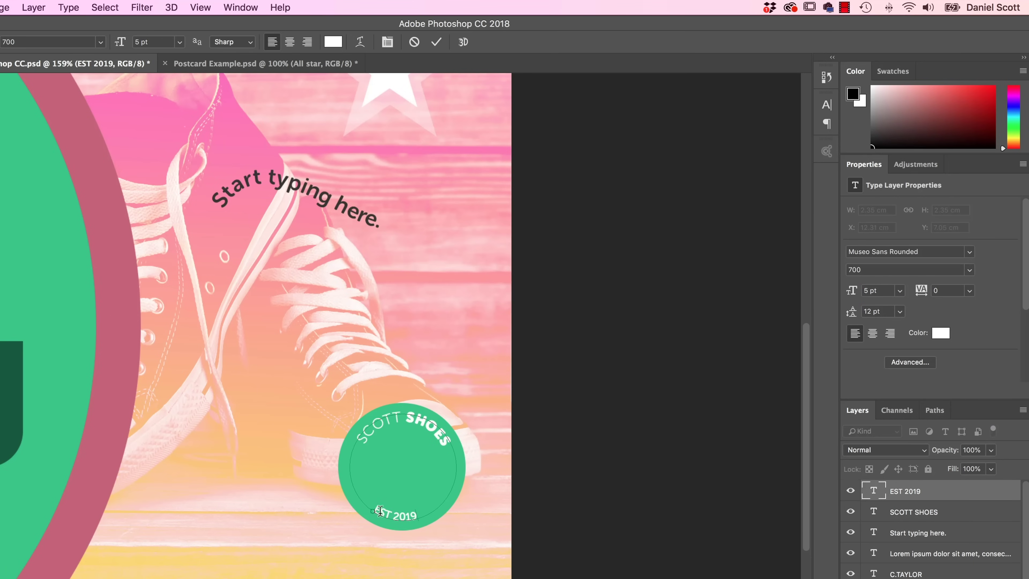
double_click(385, 513)
click(969, 270)
click(881, 314)
Set the word EST in the badge's lower text to font weight 300 and commit the text edit.
key(Right)
click(391, 512)
key(shift+Left)
key(shift+Left)
key(shift+Left)
click(970, 270)
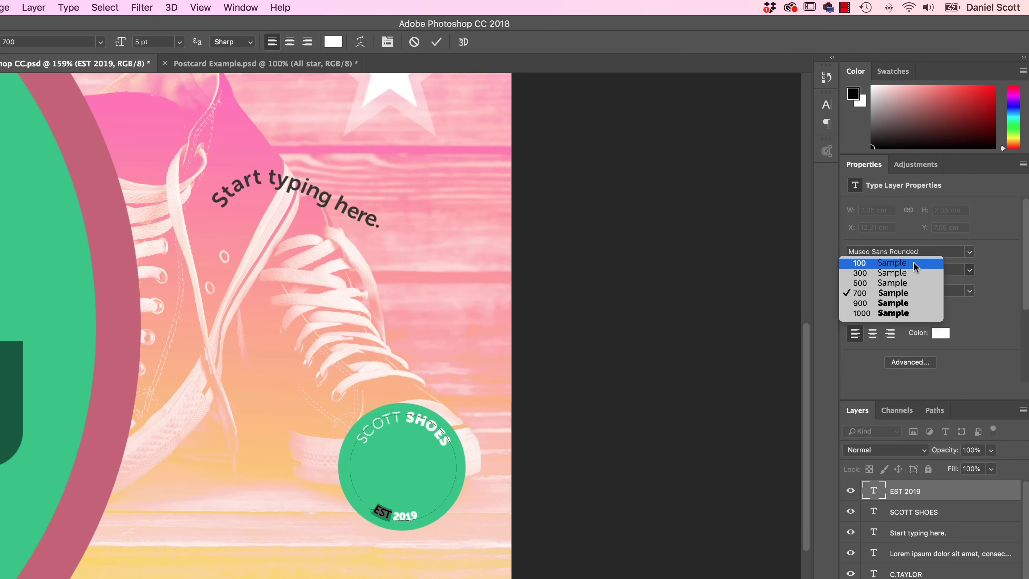
click(907, 273)
key(super+Return)
Rotate the EST 2019 text by about -5.2° to recentre it at the bottom of the badge.
key(v)
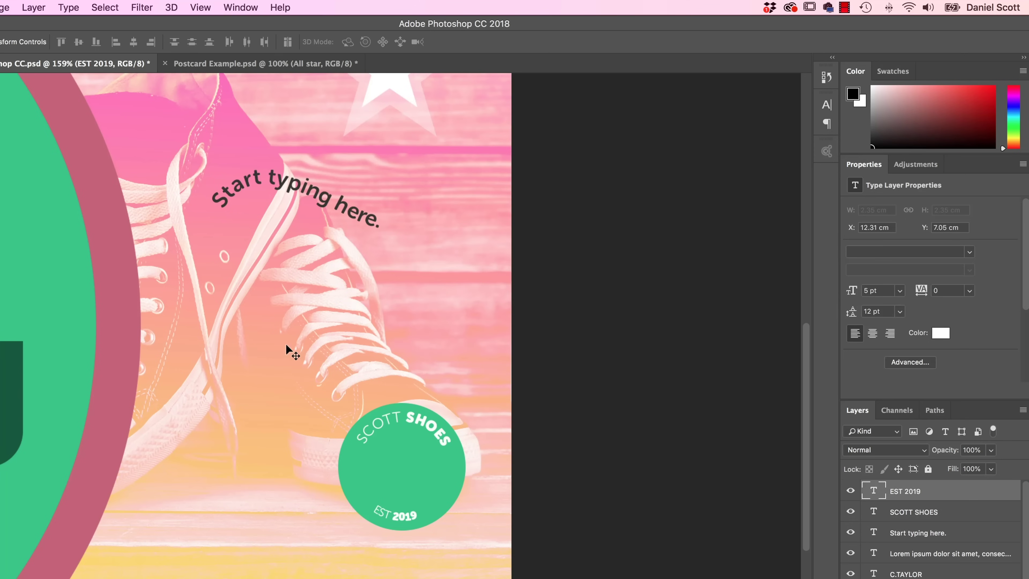
key(super+t)
drag(483, 564, 498, 545)
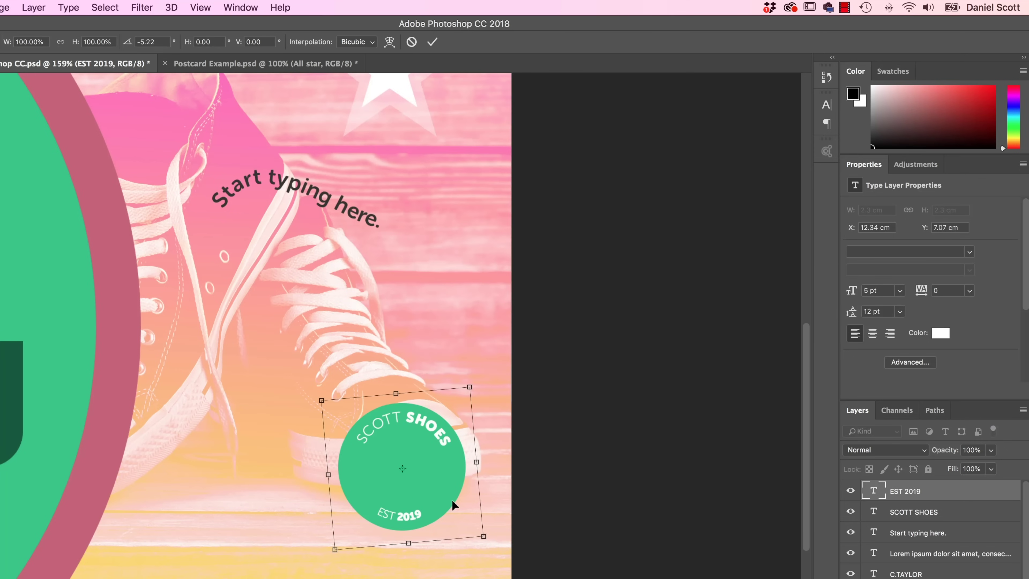
key(Return)
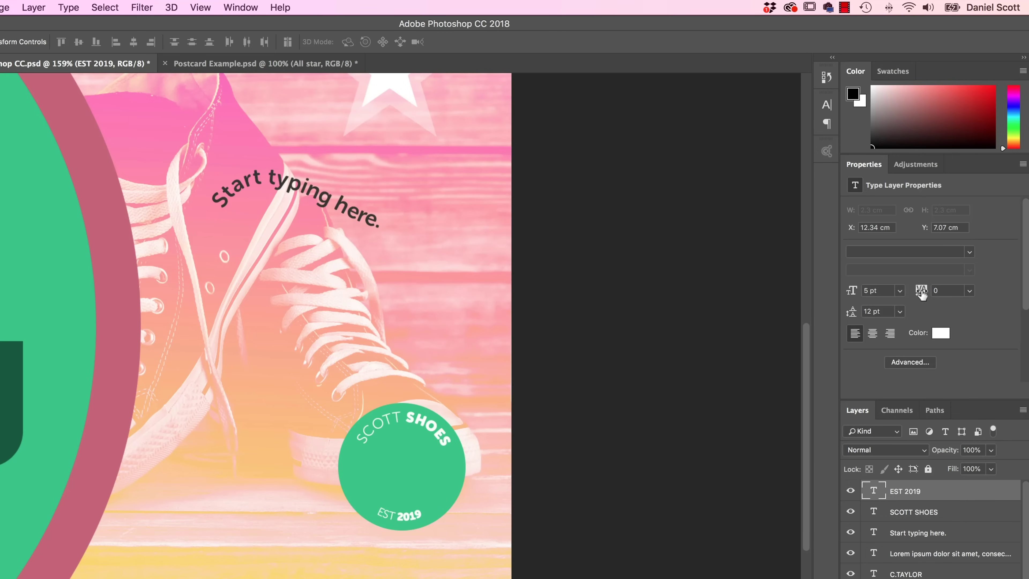
Set the tracking of the EST 2019 text to 70.
drag(921, 293, 946, 292)
click(970, 290)
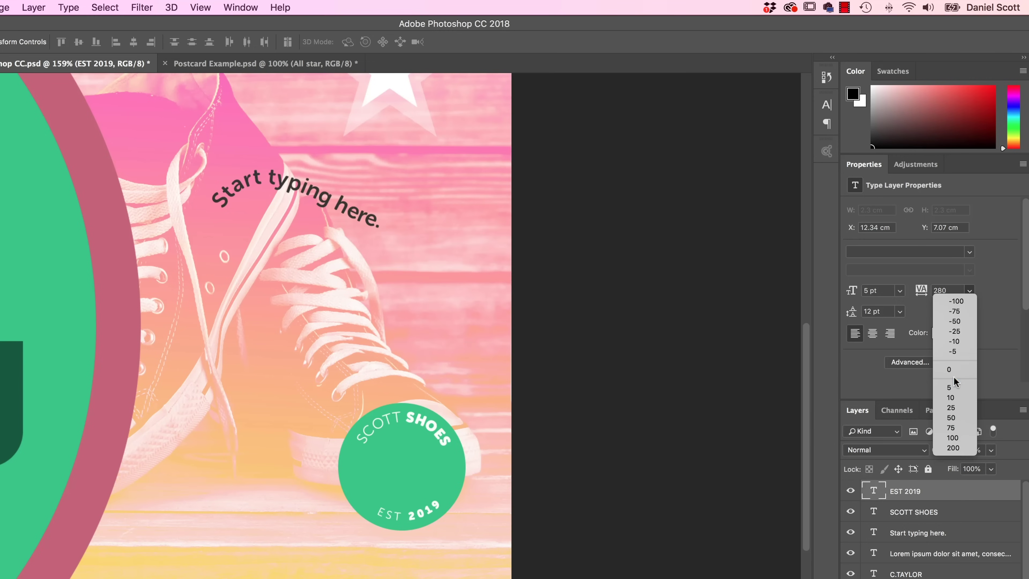
click(960, 418)
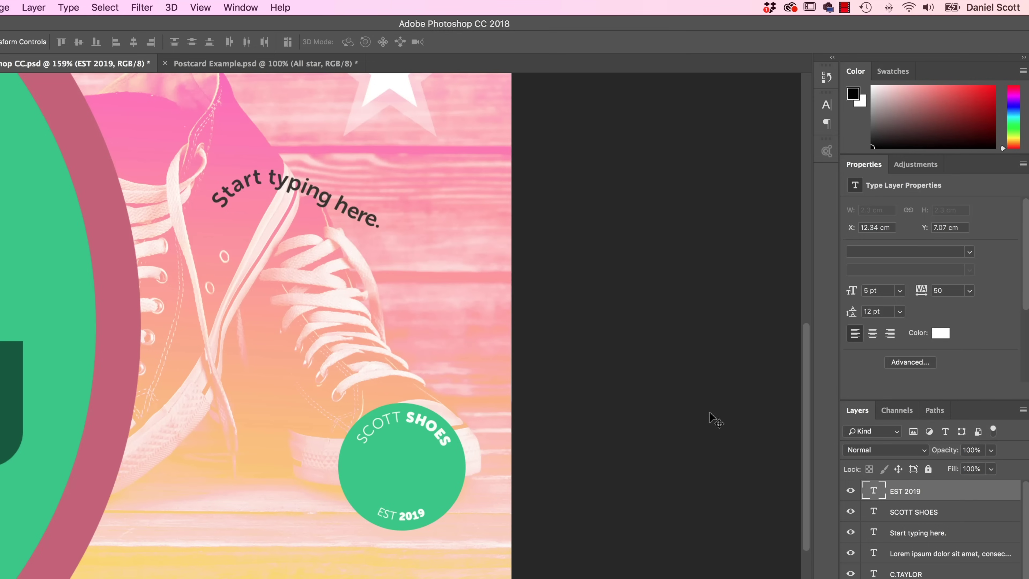
click(911, 292)
text(70)
key(Return)
Set the SCOTT SHOES text's tracking to -50 and rotate it by about 4.5° to recentre it along the badge's top.
click(919, 513)
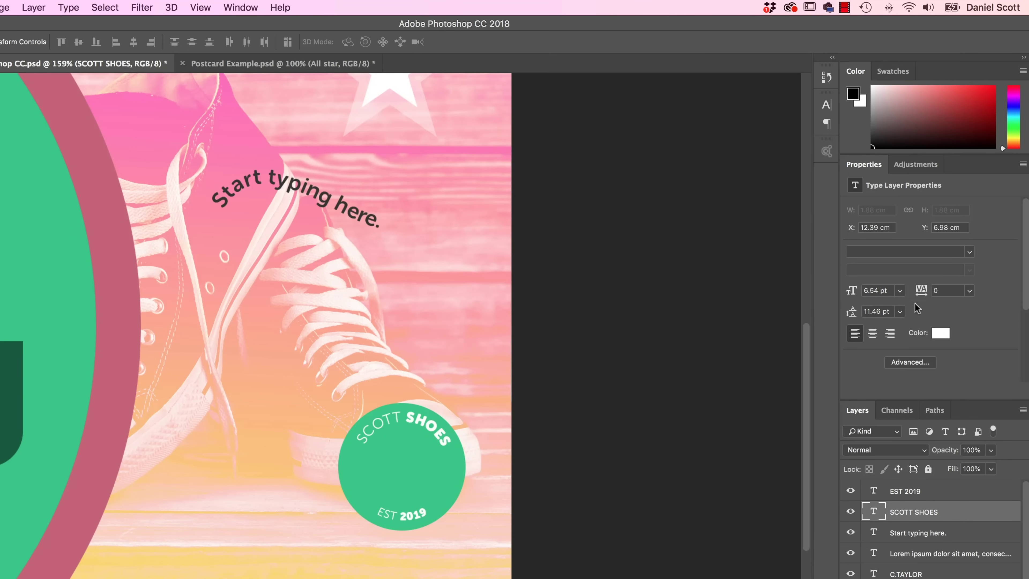
click(969, 292)
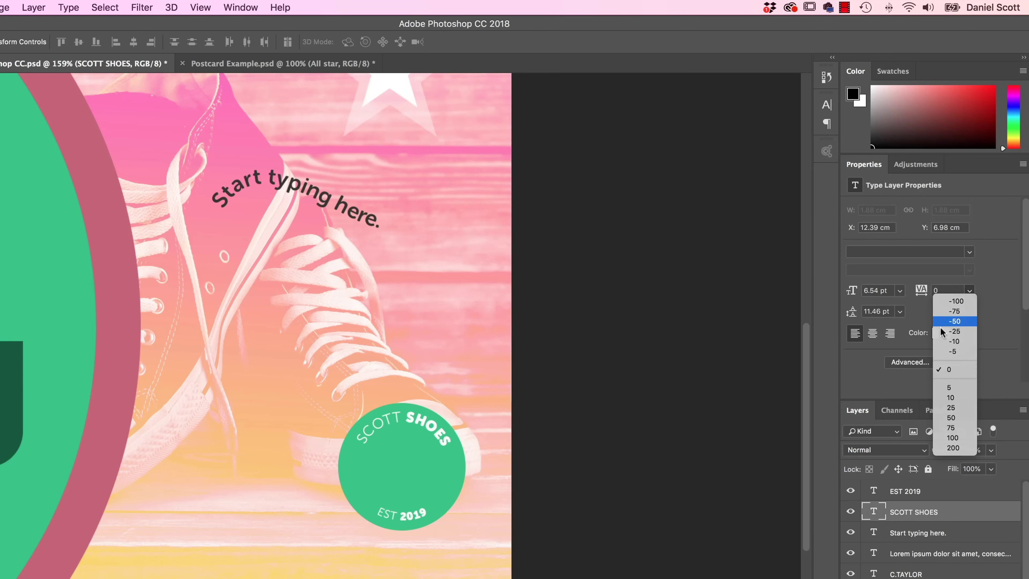
click(956, 321)
key(super+t)
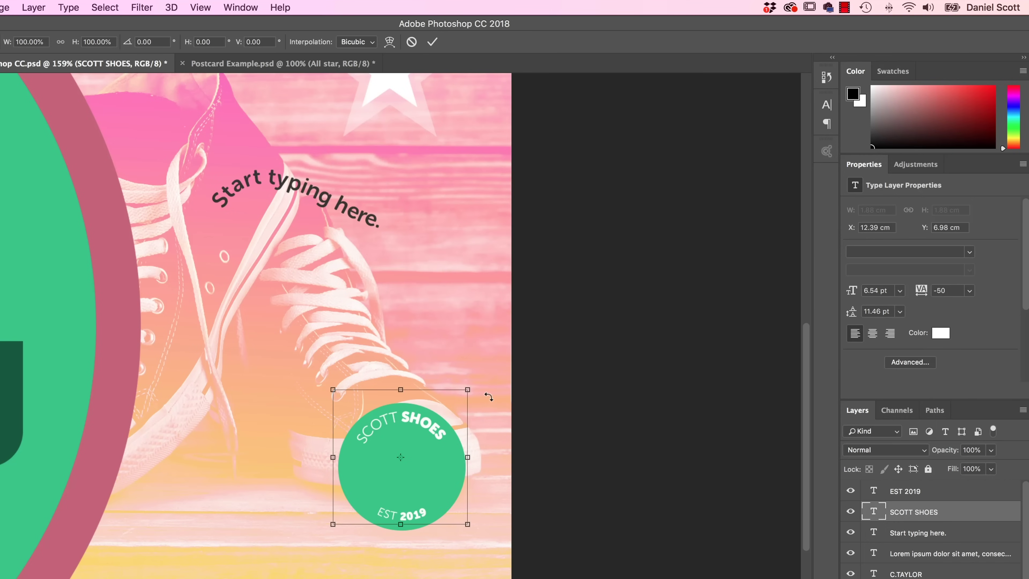
drag(489, 397, 491, 405)
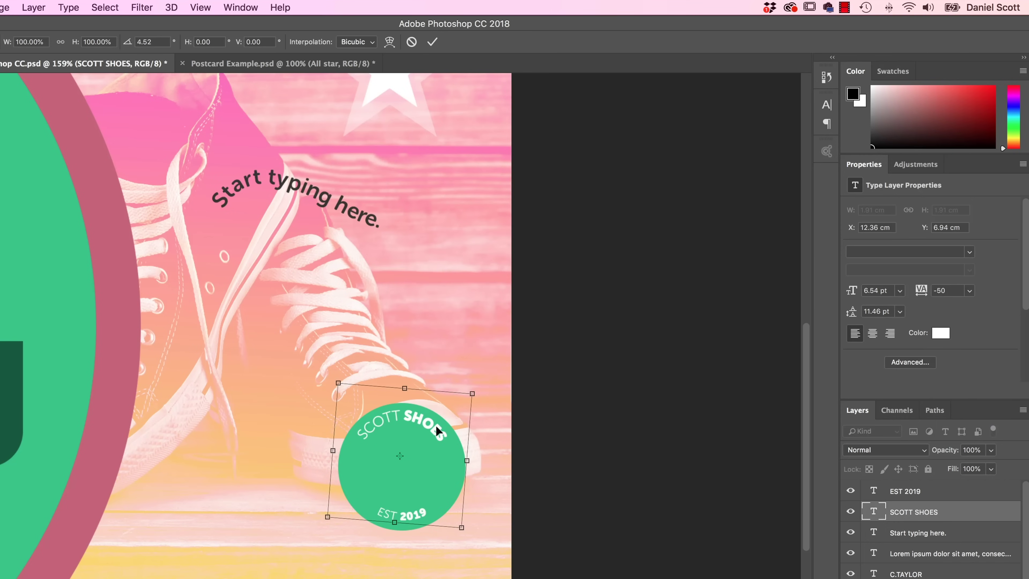
key(Return)
Select the EST 2019 text layer and switch to the Postcard Example.psd document.
click(410, 514)
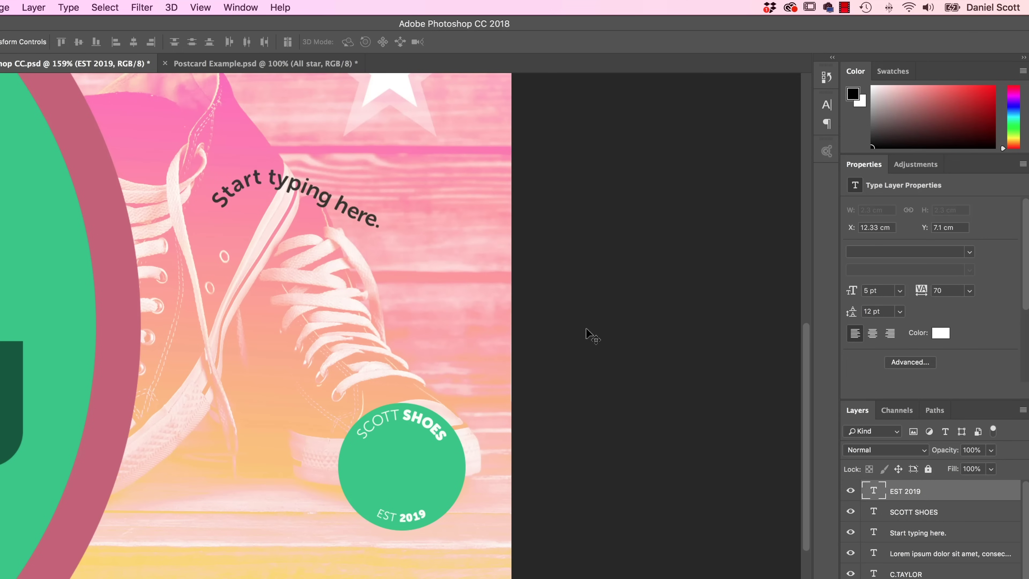
click(243, 63)
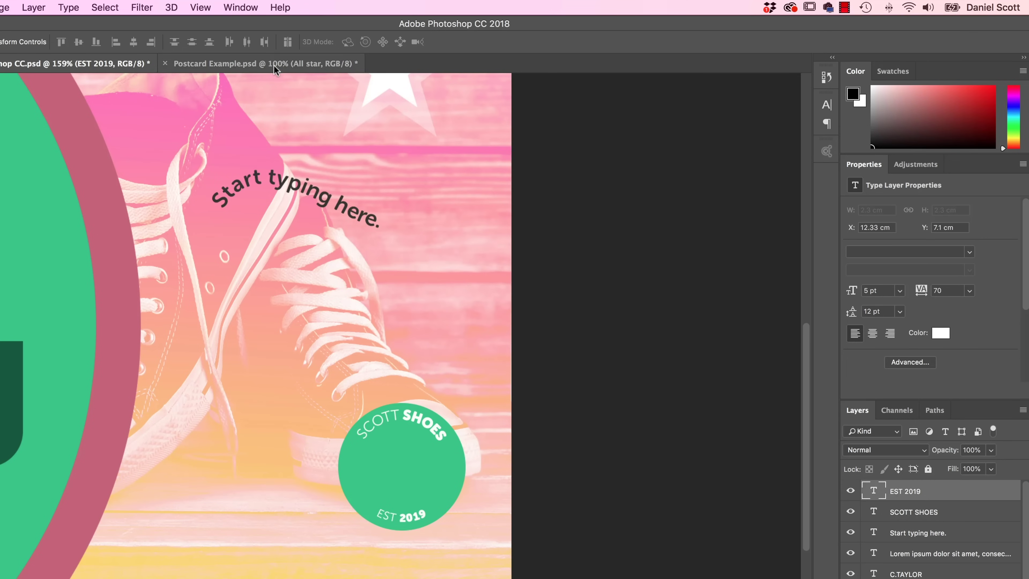
Return to the "15 How to warp text in Adobe Photoshop CC.psd" document and add a new text layer reading "S" above the badge.
click(111, 65)
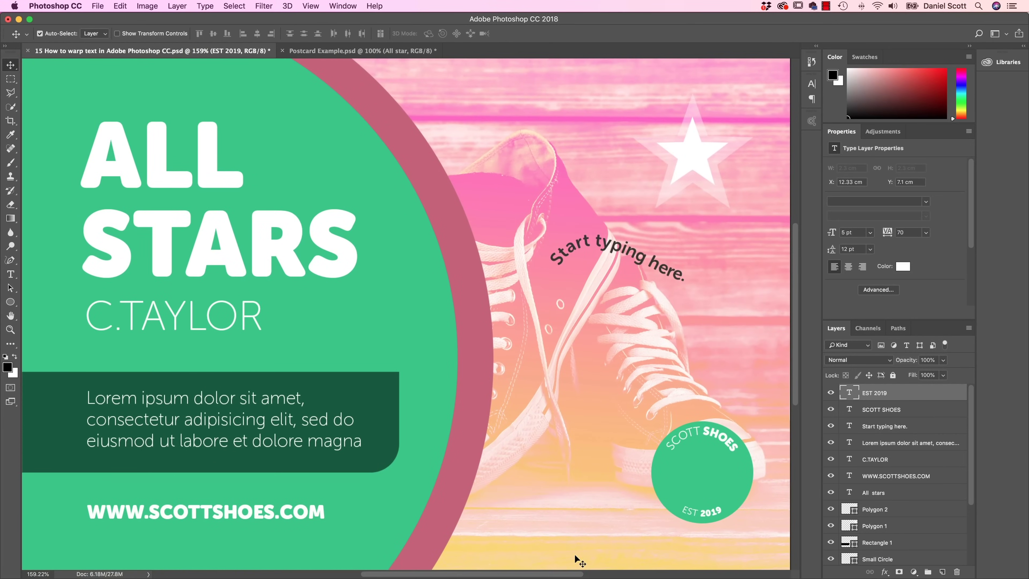
scroll(565, 575, right, 10)
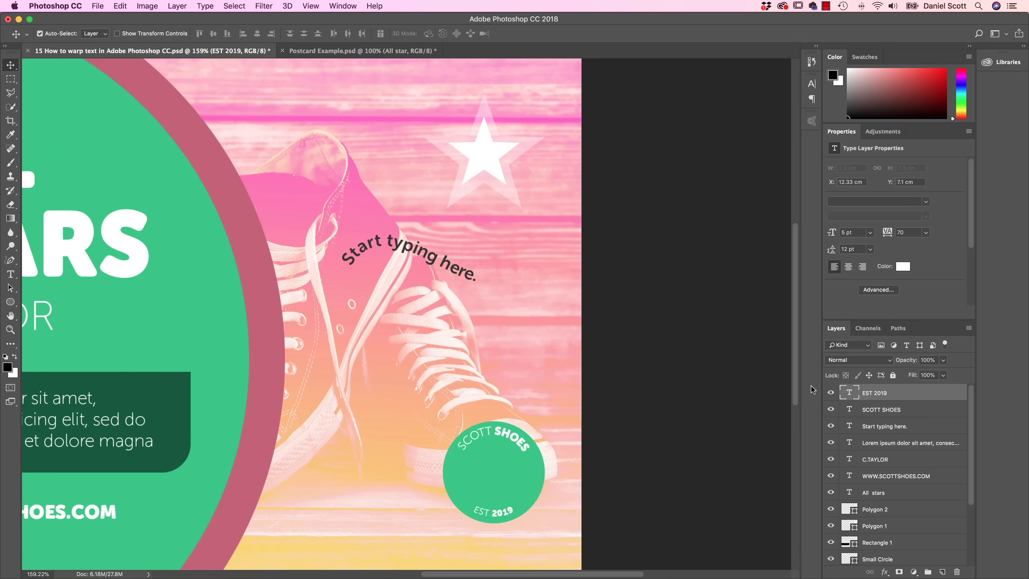
scroll(793, 393, down, 5)
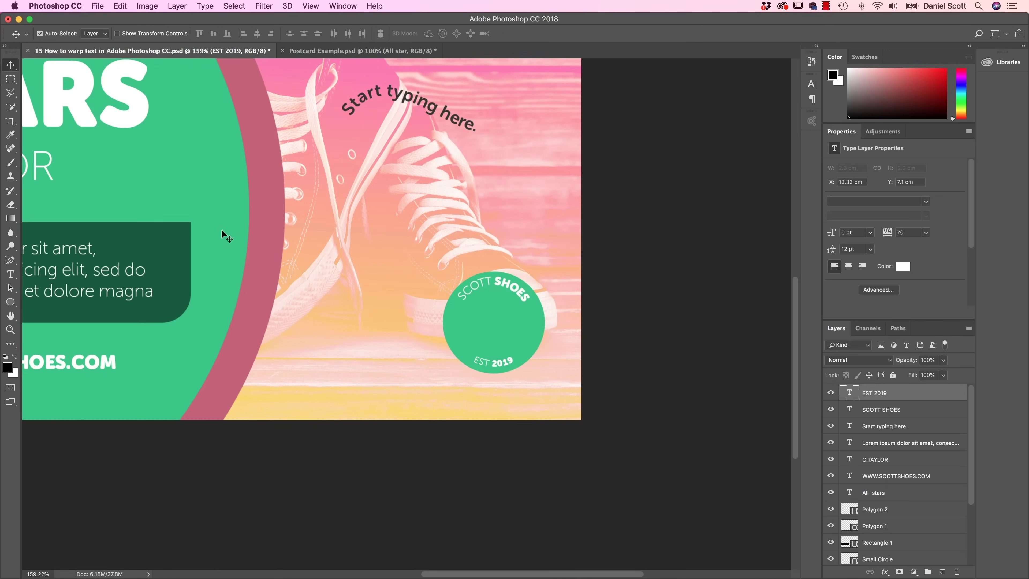
click(10, 274)
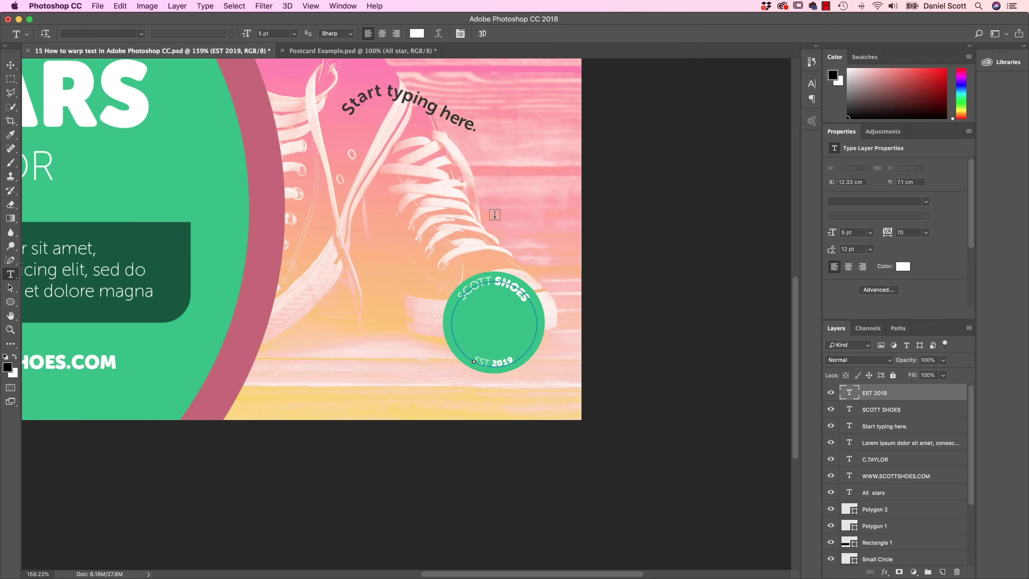
click(377, 186)
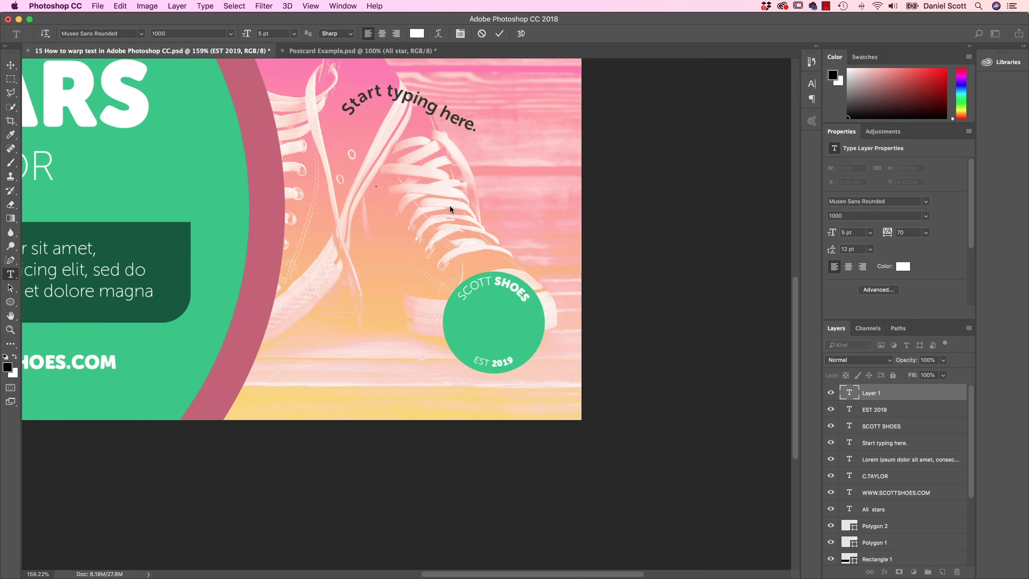
text(s)
Set the font of the letter S to Hobeaux Rococeaux.
click(132, 36)
click(141, 33)
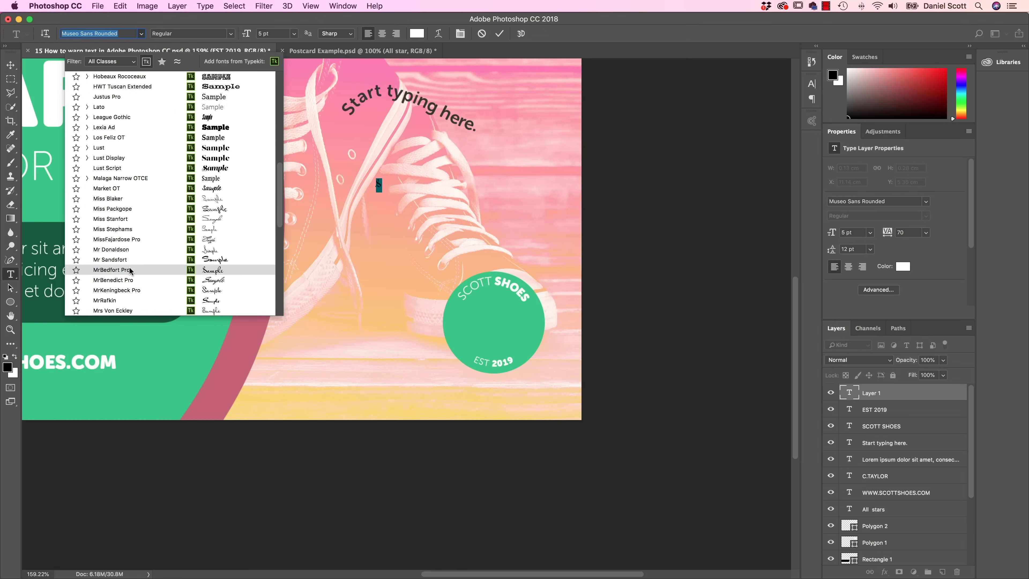
scroll(129, 270, down, 5)
scroll(132, 274, down, 5)
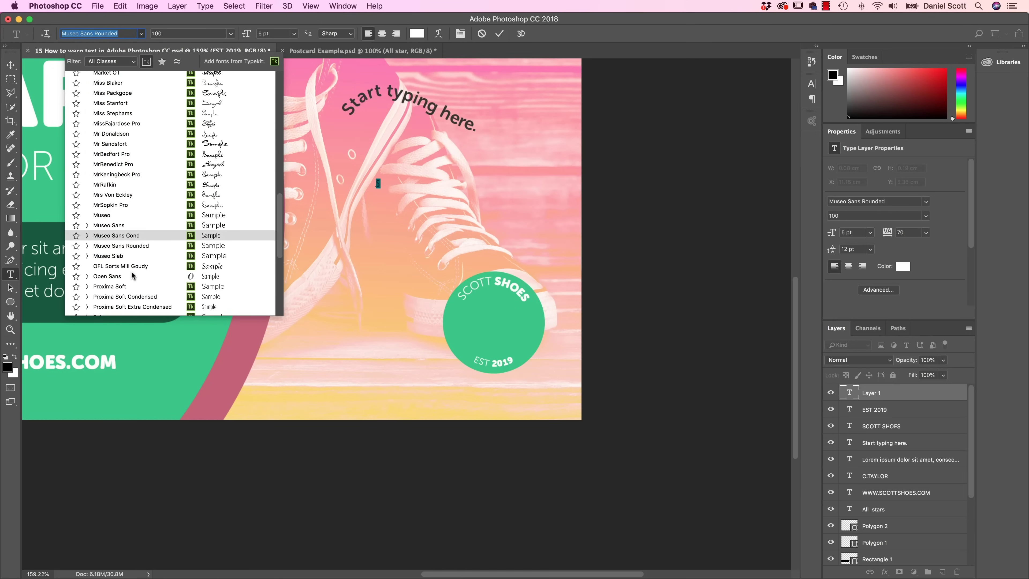
scroll(133, 268, up, 20)
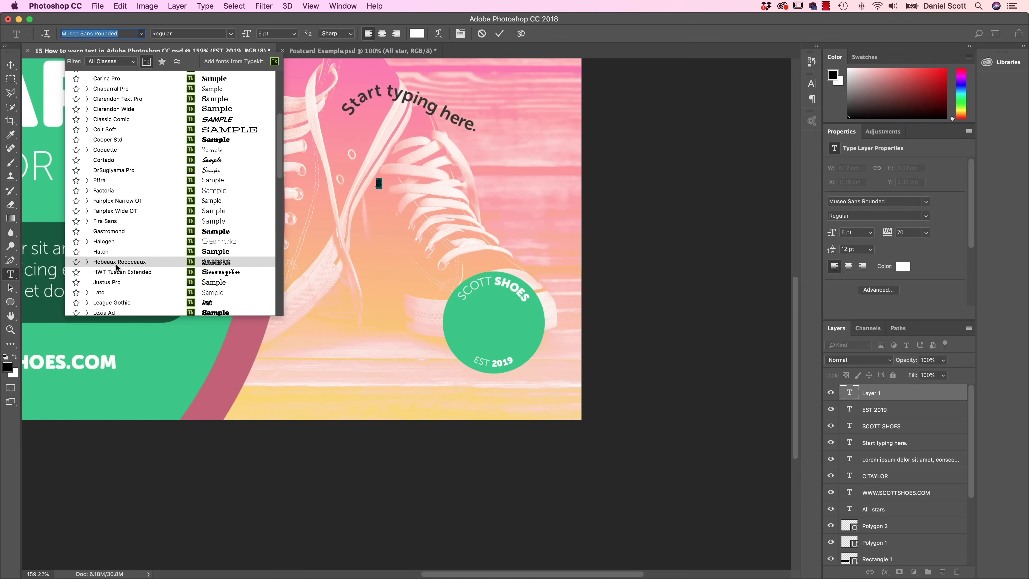
click(134, 265)
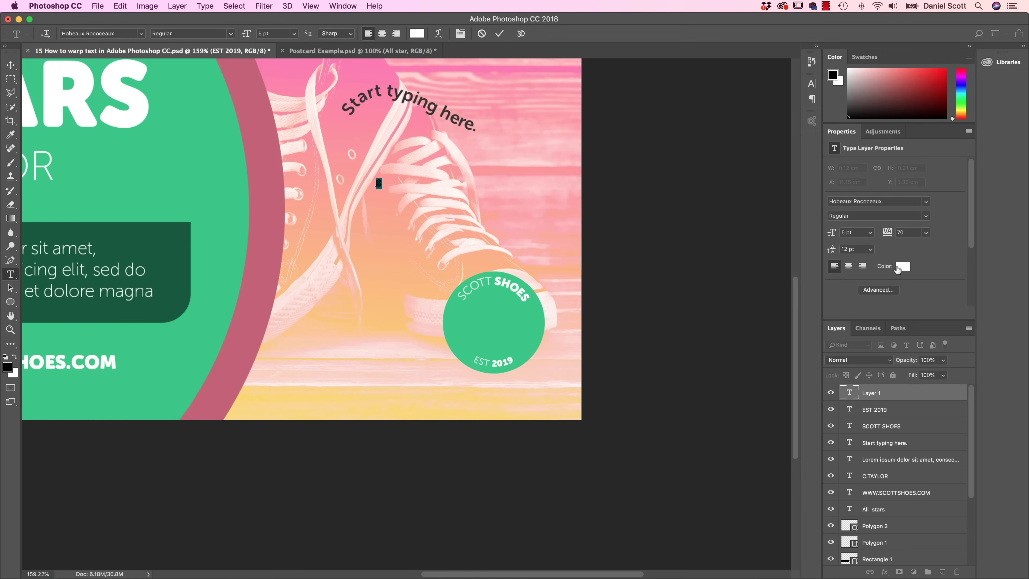
Scale the letter S to about 770% and place it in the middle of the green badge.
click(11, 66)
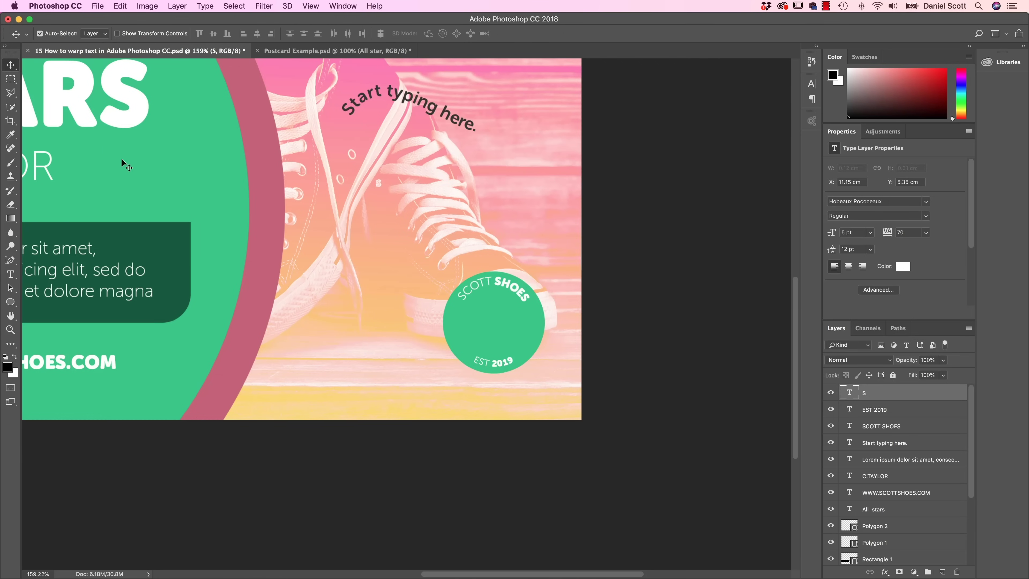
key(super+t)
drag(380, 184, 443, 294)
drag(441, 232, 516, 316)
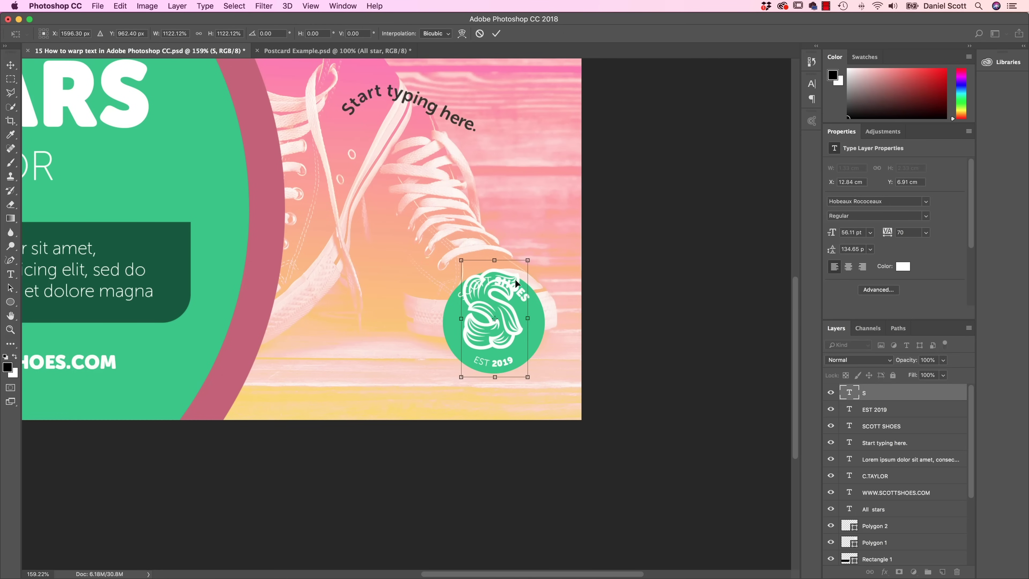
drag(528, 260, 500, 312)
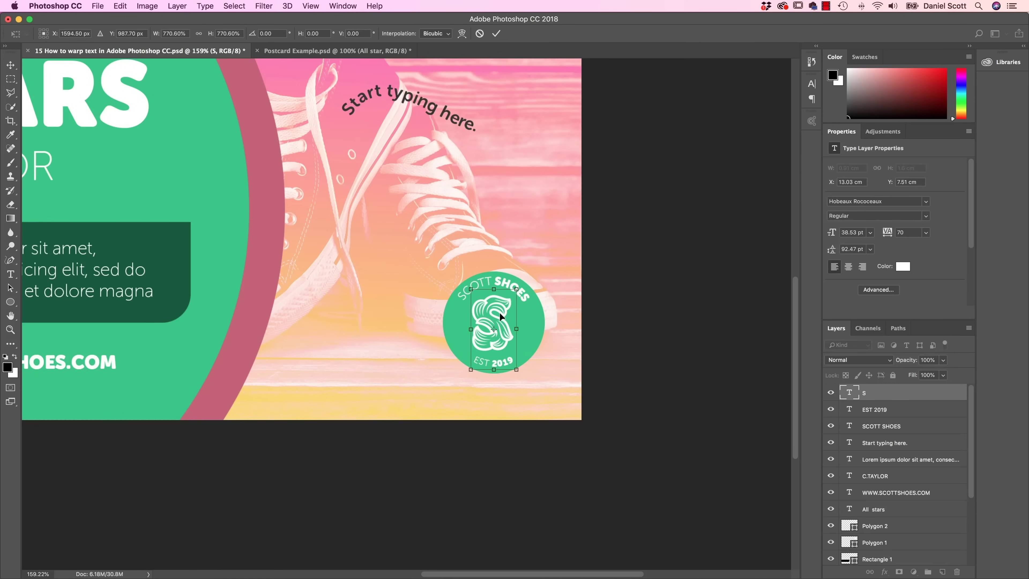
key(Return)
Nudge the letter S slightly up and to the right to centre it in the badge.
key(Up)
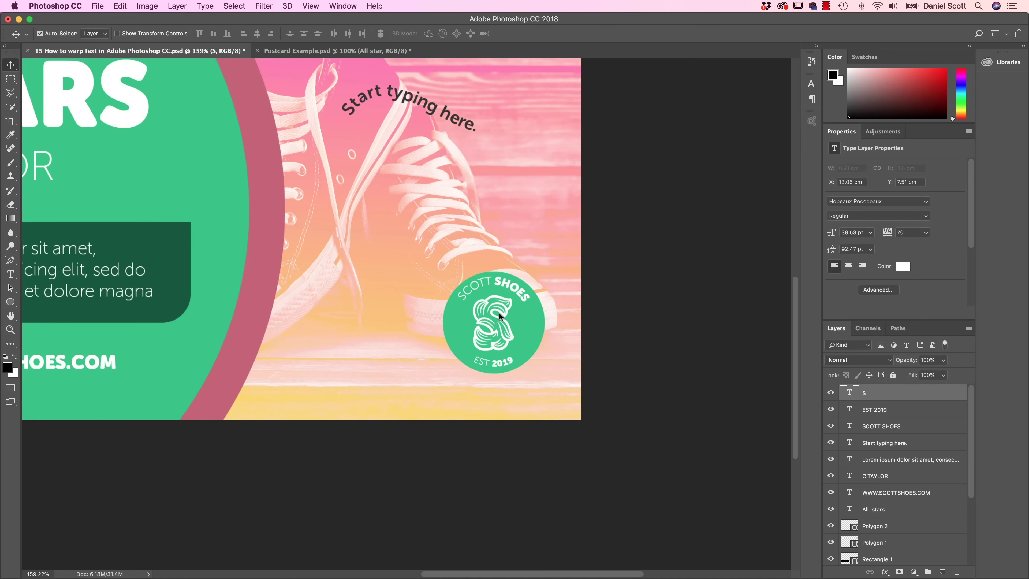
key(Right)
key(Right)
key(Right)
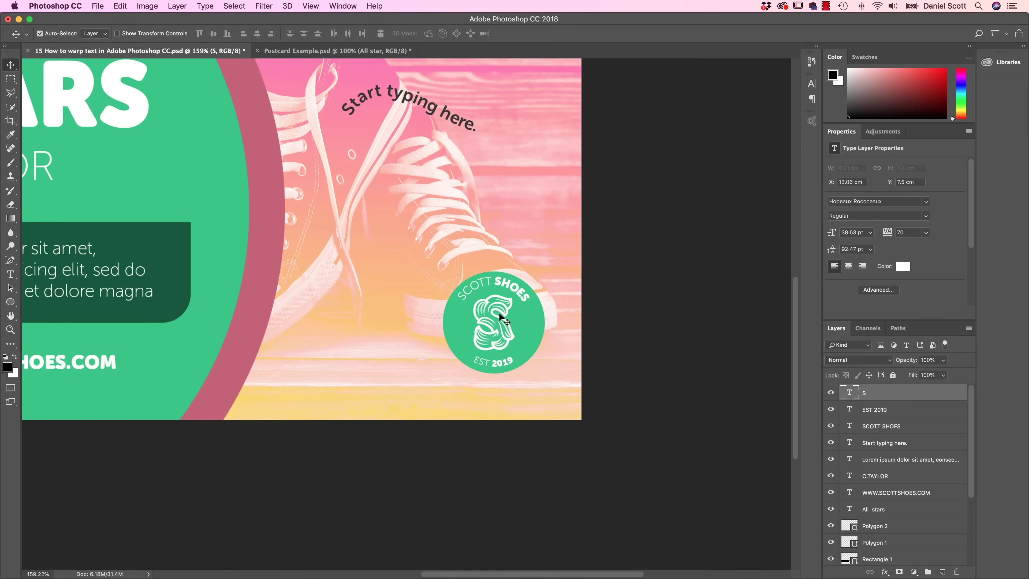
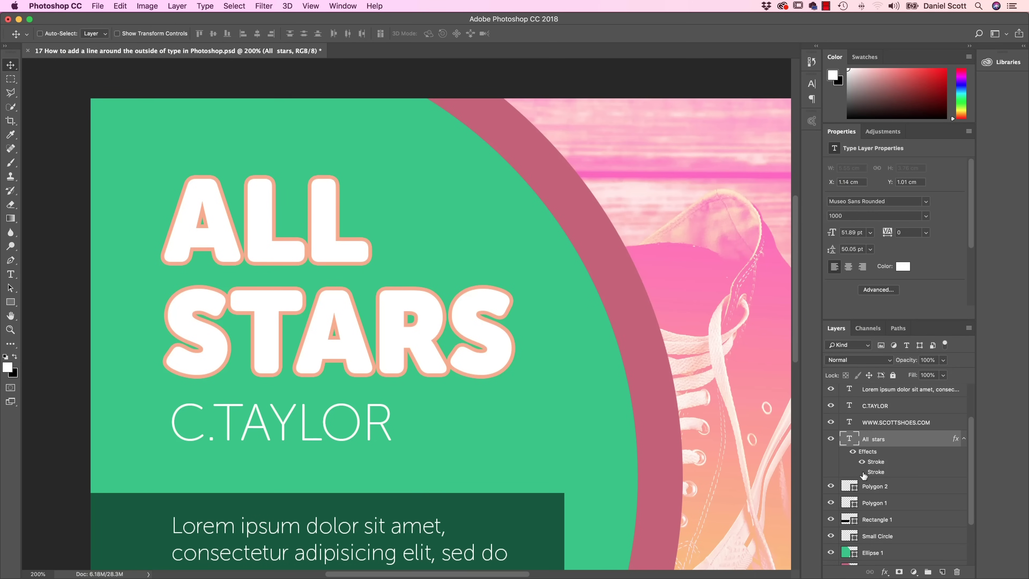
Toggle the visibility of the second Stroke effect on the All stars text layer.
click(862, 472)
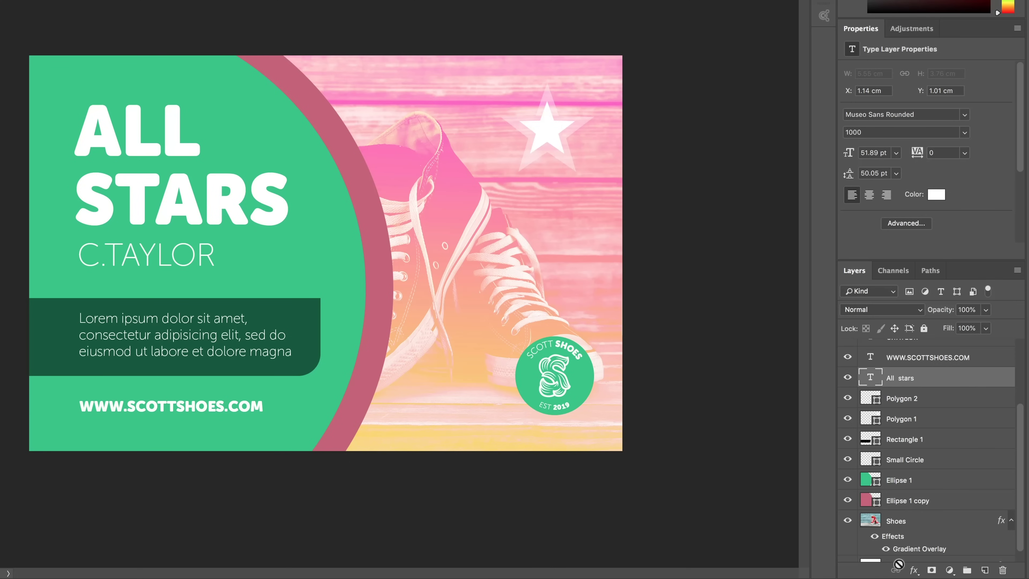
Add a 5 px black Stroke effect positioned Inside to the All stars text layer.
click(914, 571)
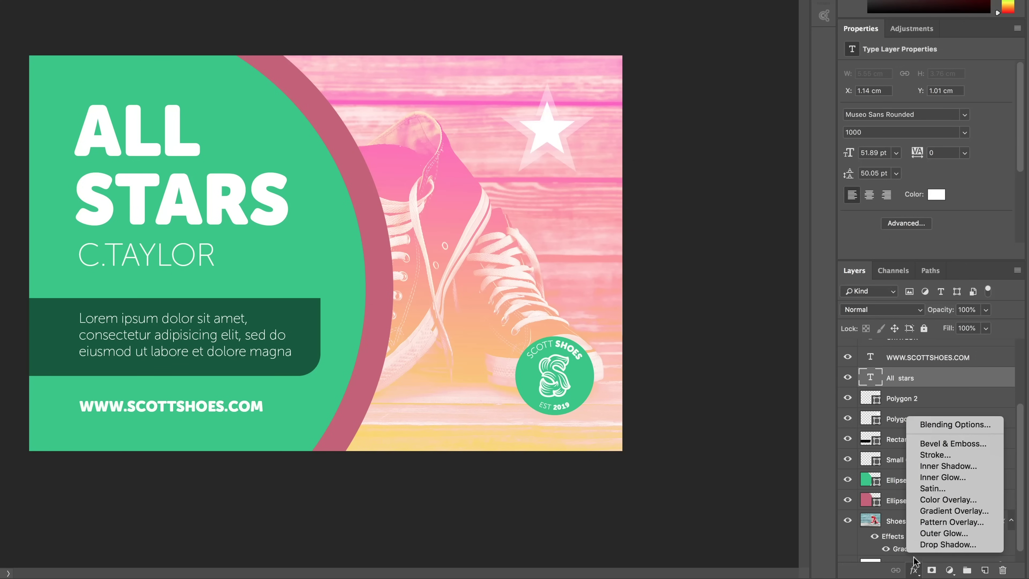
click(935, 455)
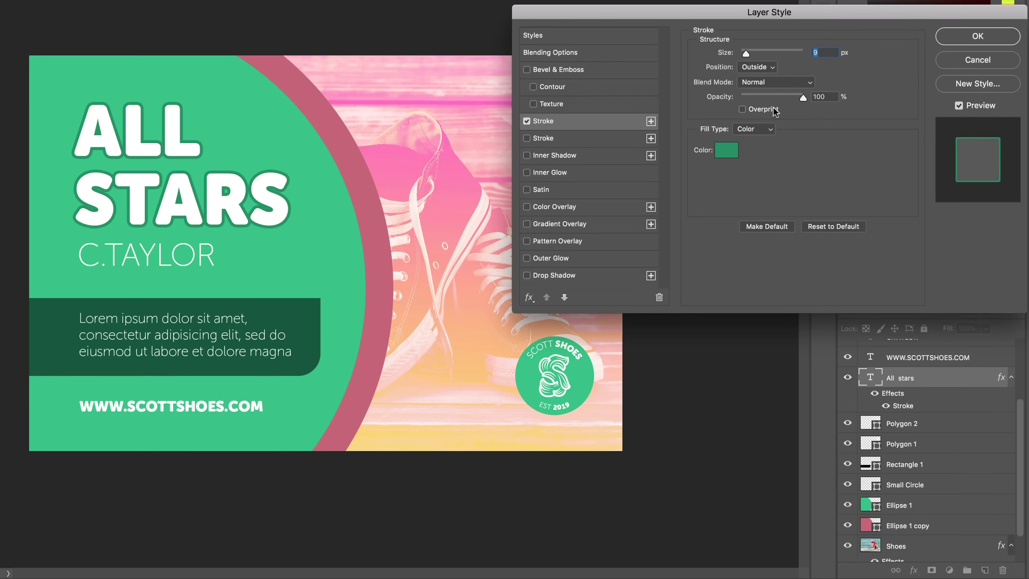
click(757, 67)
click(757, 76)
drag(746, 53, 742, 54)
click(727, 151)
drag(602, 246, 494, 357)
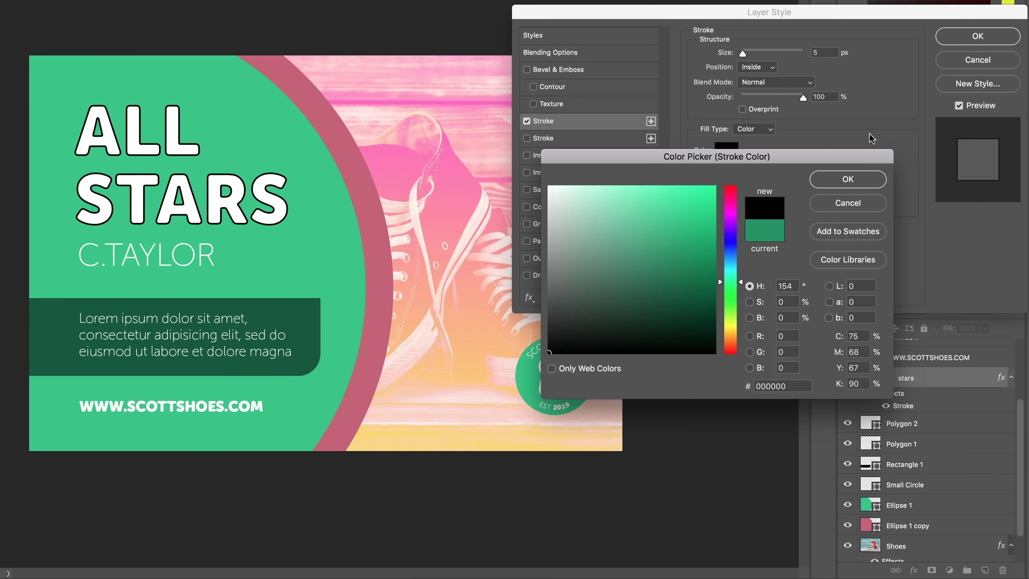
click(861, 175)
Try stroke sizes of 2 px and 16 px on the ALL STARS text, comparing the Center and Inside positions.
drag(744, 53, 740, 54)
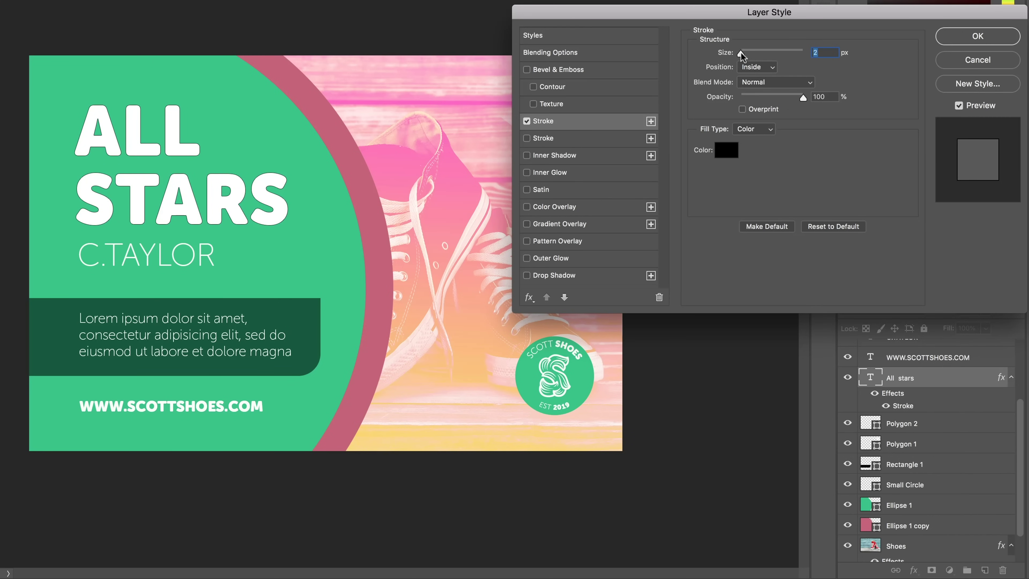
drag(742, 53, 748, 52)
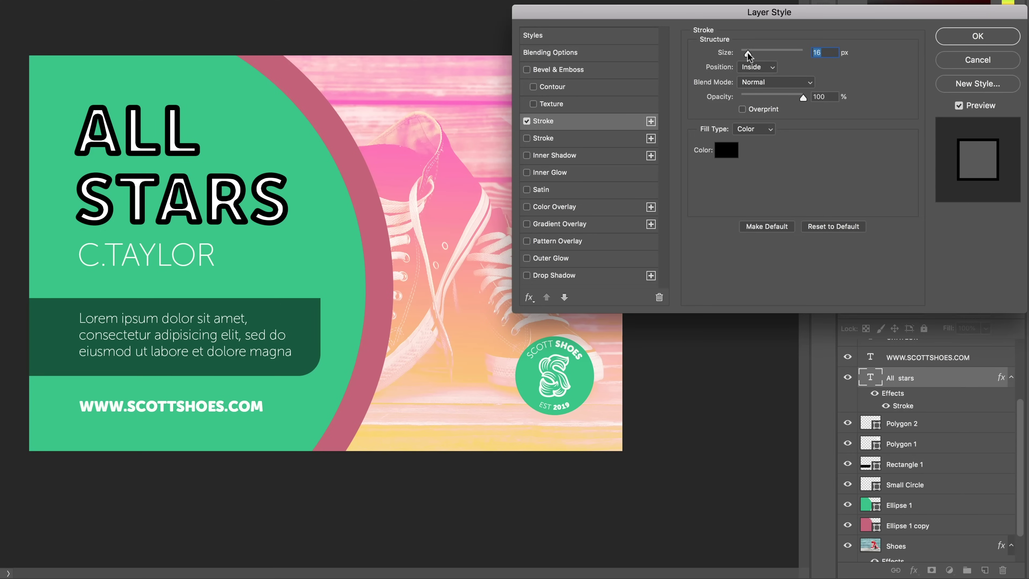
click(756, 68)
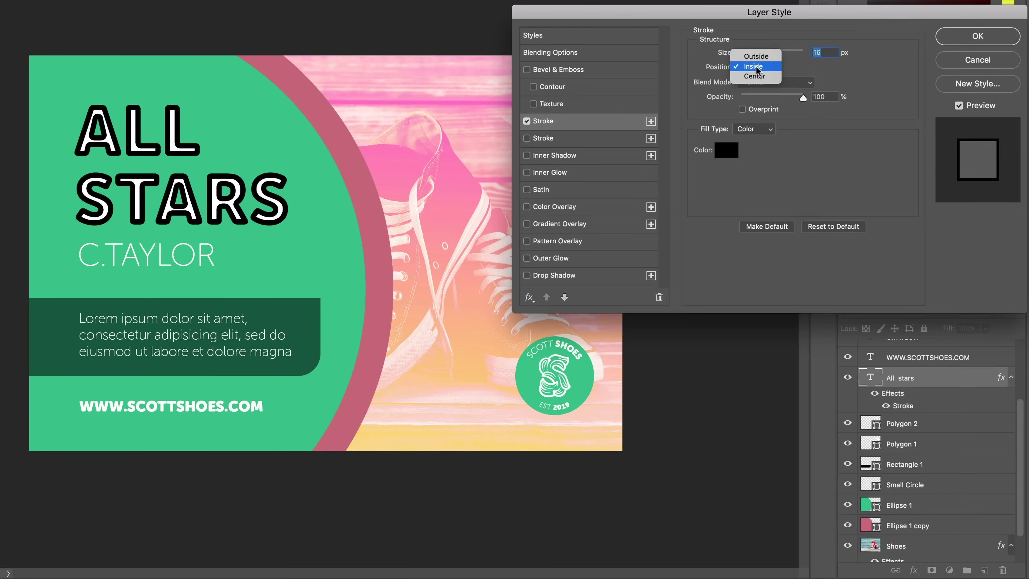
click(758, 76)
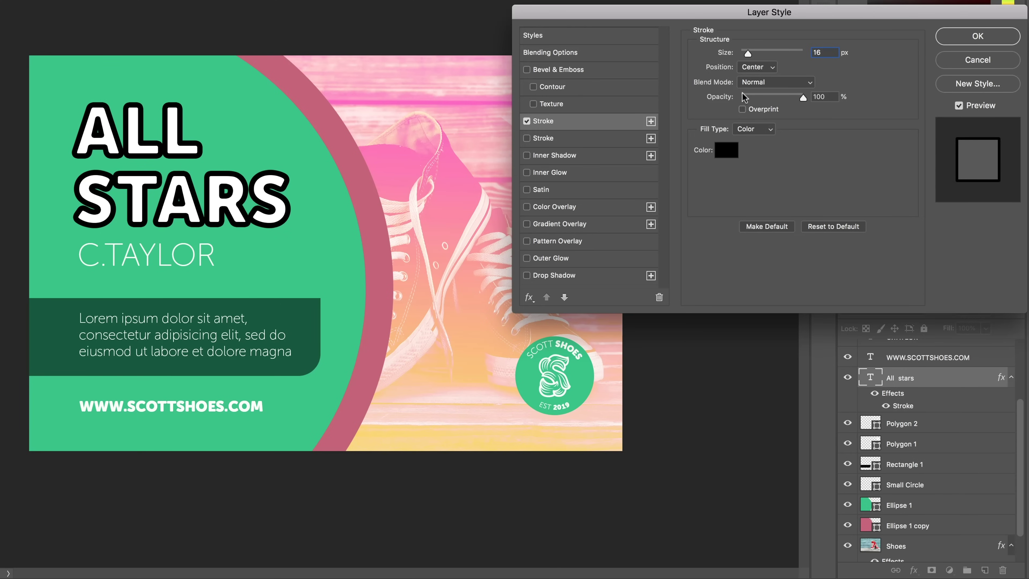
click(755, 68)
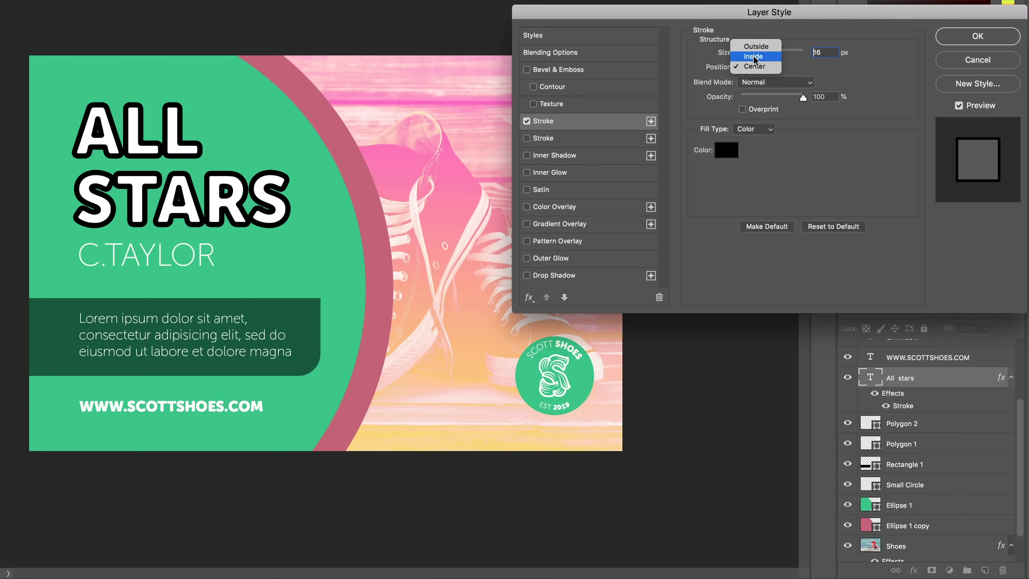
click(755, 58)
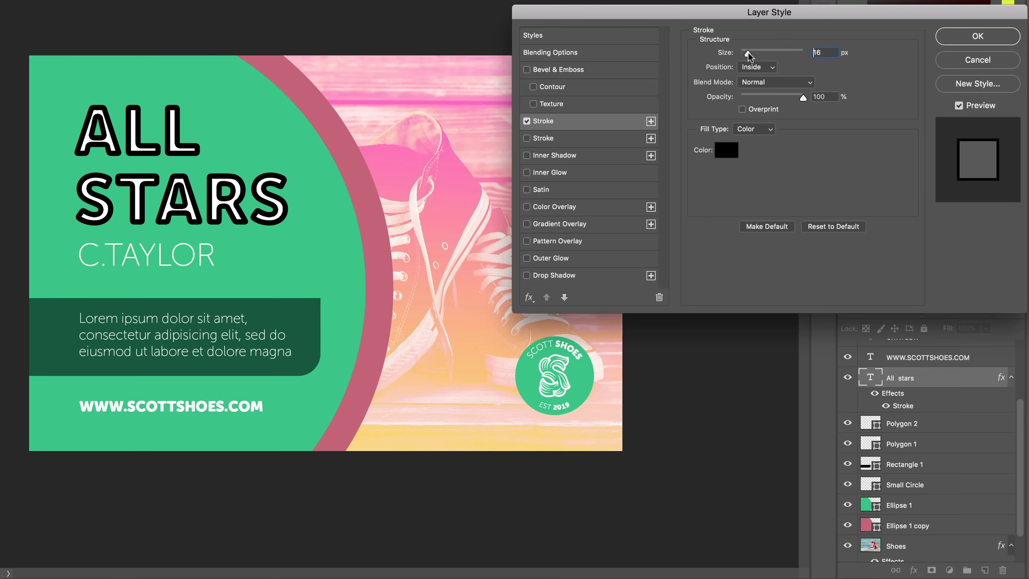
Increase the ALL STARS stroke to 21 px and compare the Outside and Center positions.
drag(749, 55, 750, 55)
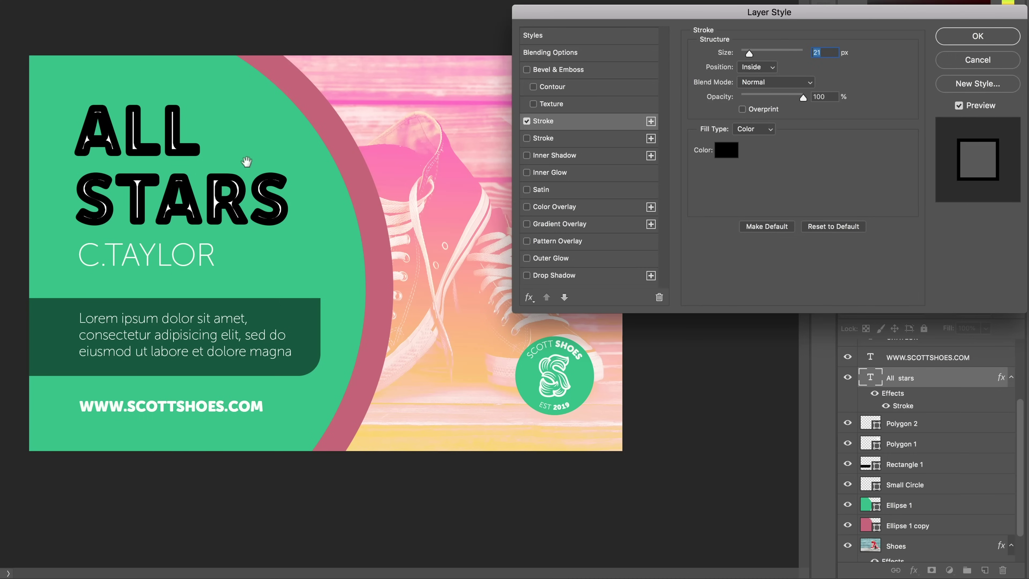
click(755, 68)
click(754, 53)
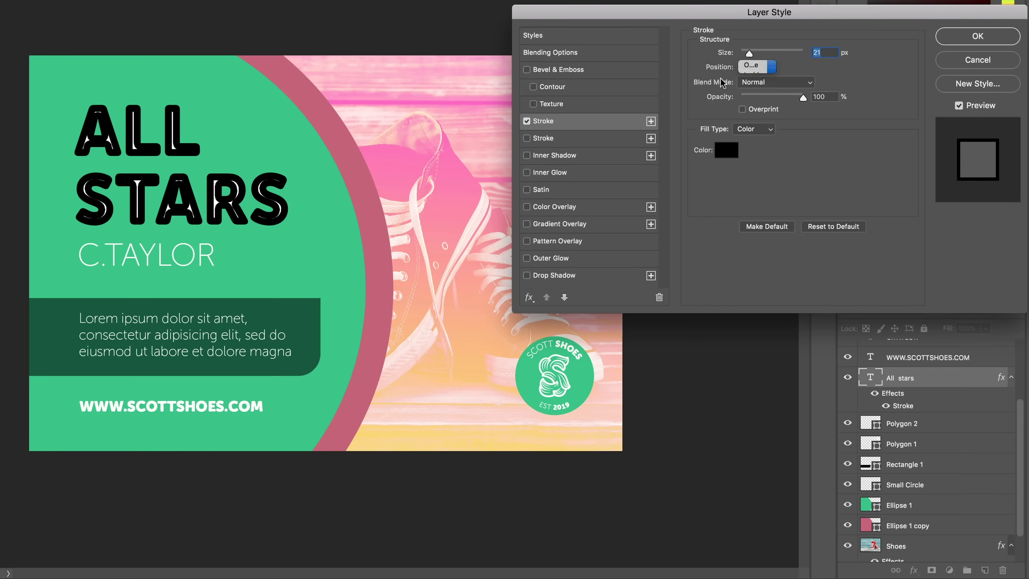
click(755, 67)
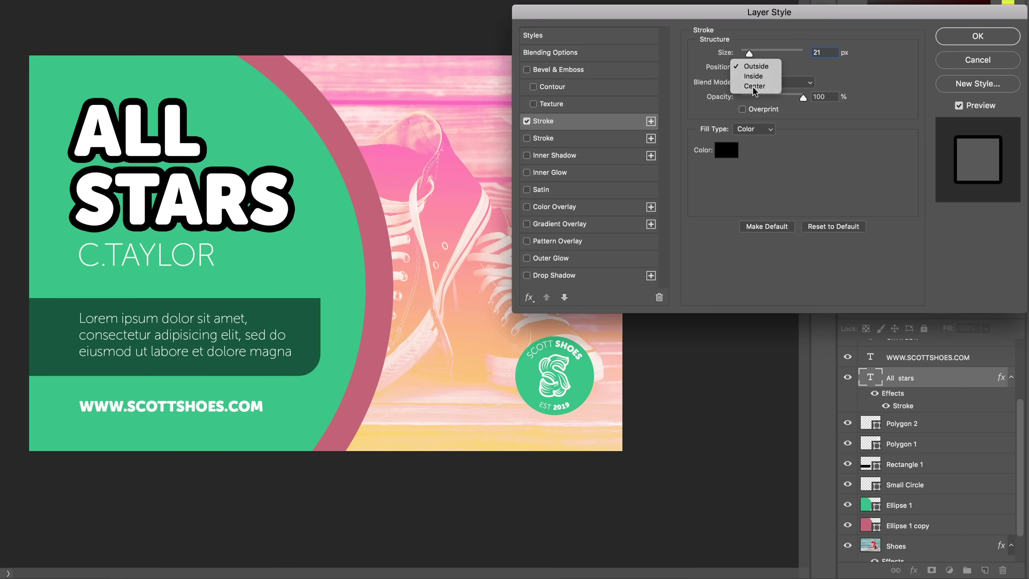
click(755, 91)
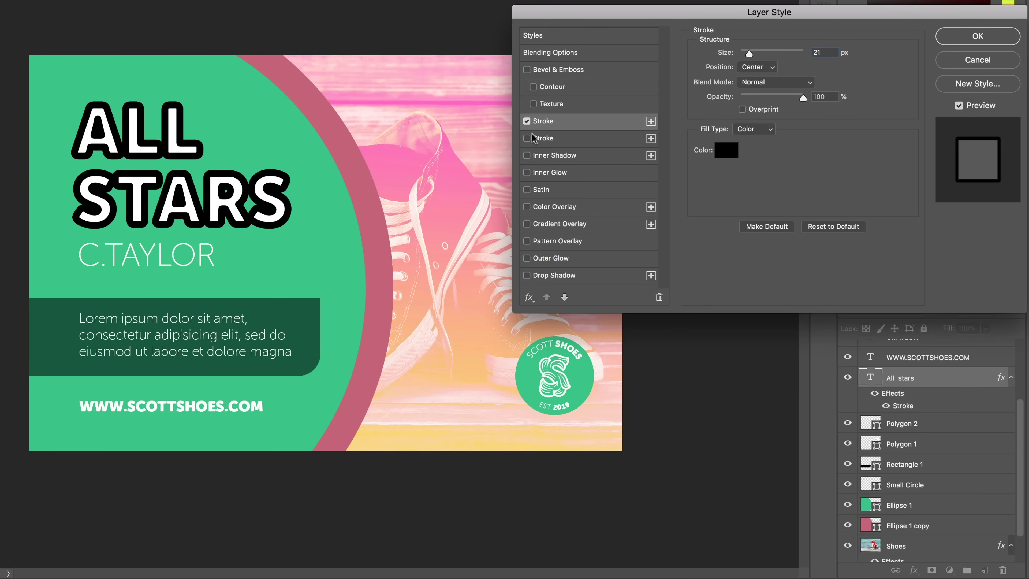
Position the ALL STARS stroke Outside and set its size to 13 px.
click(756, 68)
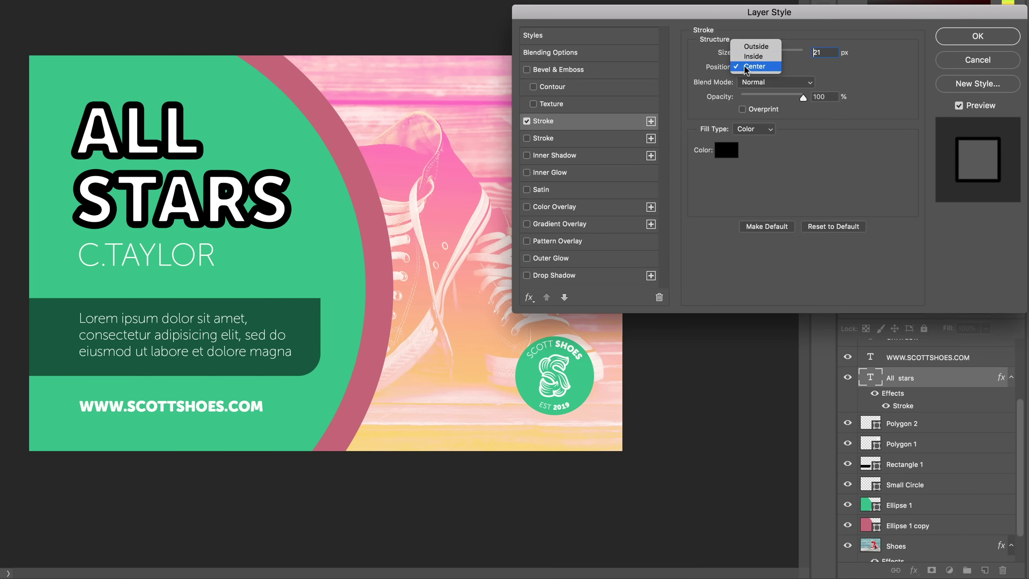
click(751, 46)
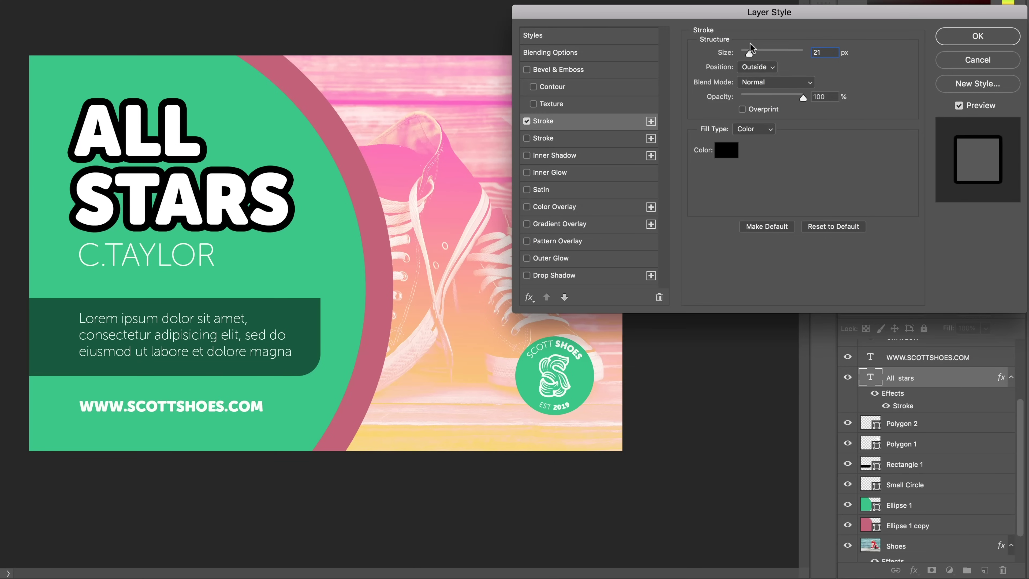
drag(750, 51, 747, 53)
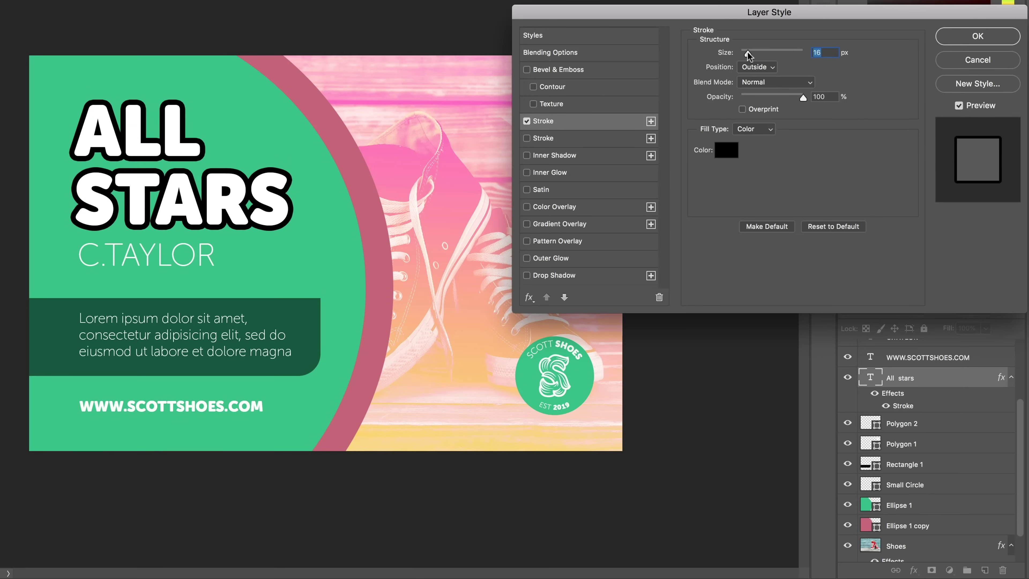
Try dark greens such as 186343 and tones sampled from the artwork, including pink fe7daf, as the ALL STARS stroke colour.
click(720, 149)
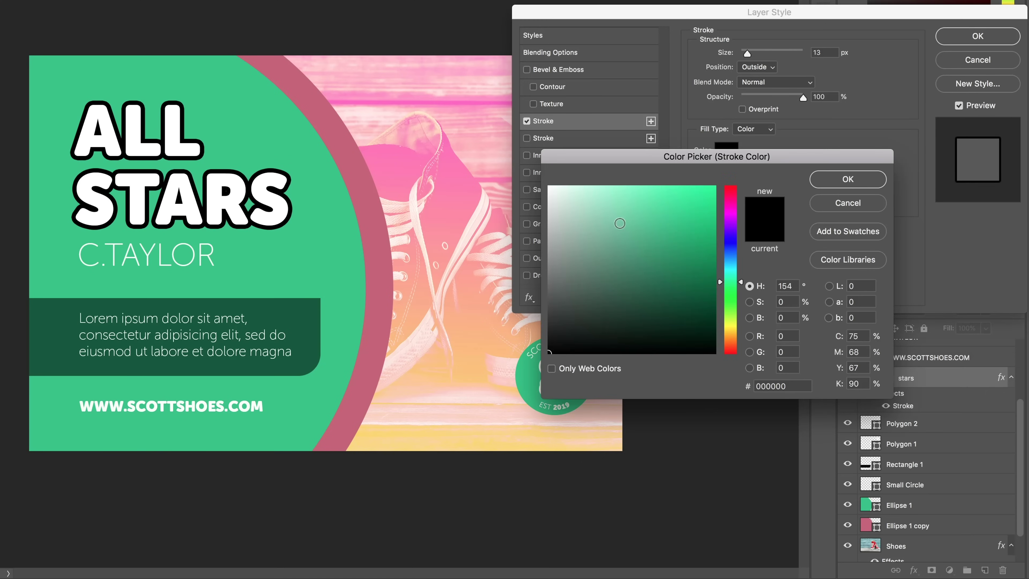
click(672, 262)
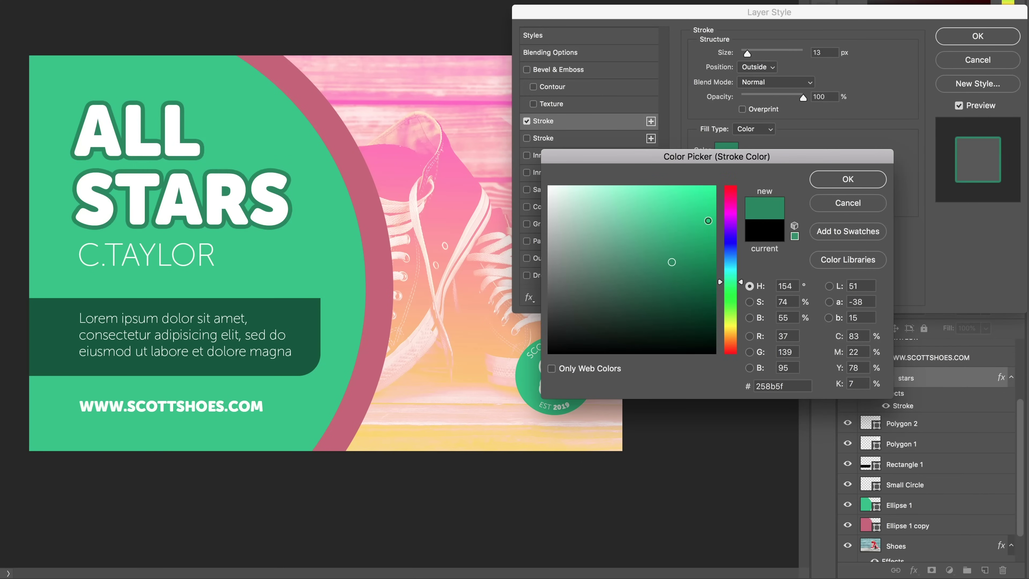
click(708, 221)
click(675, 288)
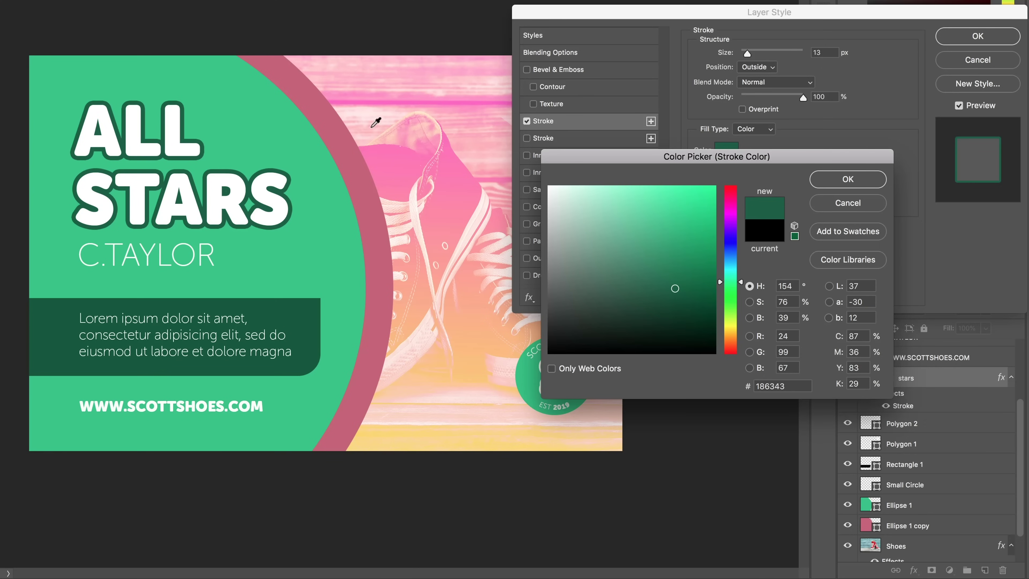
click(327, 233)
click(391, 220)
click(443, 185)
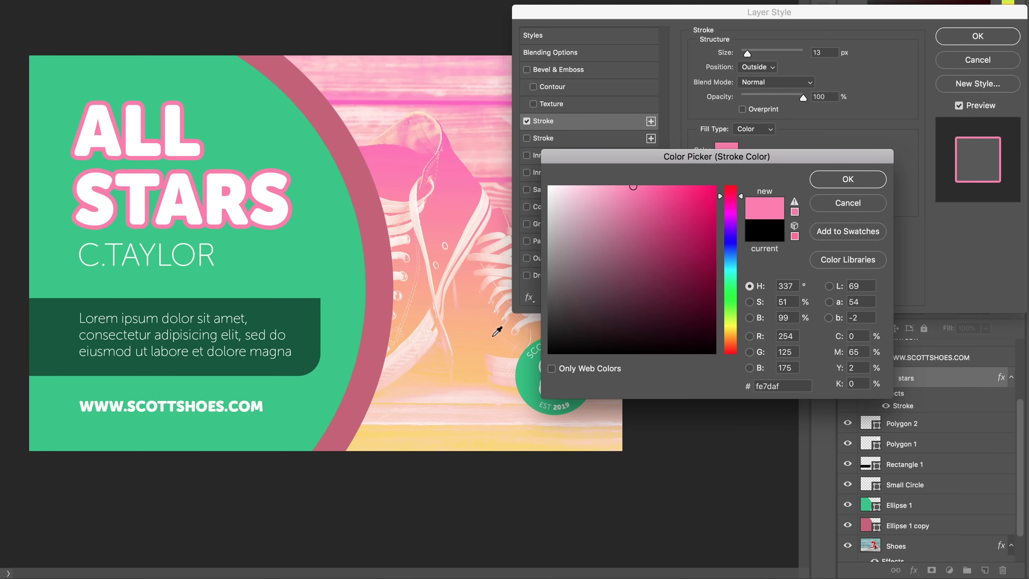
Sample peach fcac88 from the shoe photo as the ALL STARS stroke colour and apply the layer style.
click(486, 297)
click(444, 263)
click(490, 309)
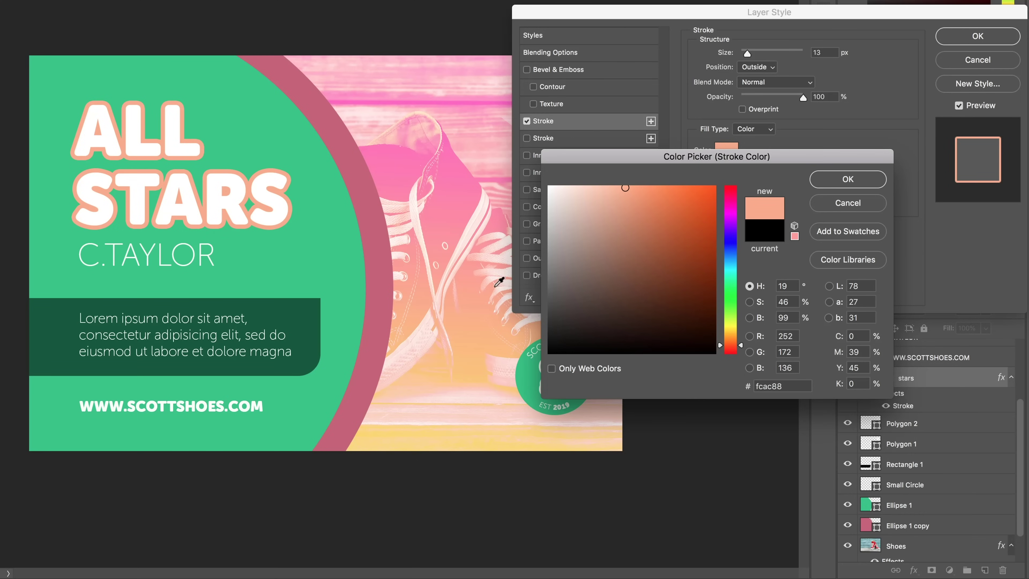
click(840, 184)
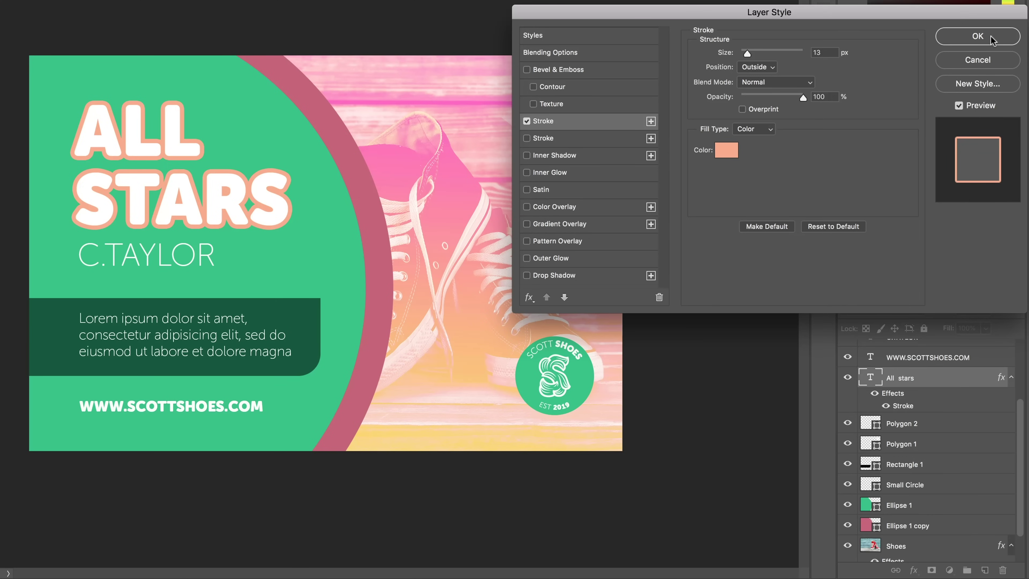
click(978, 36)
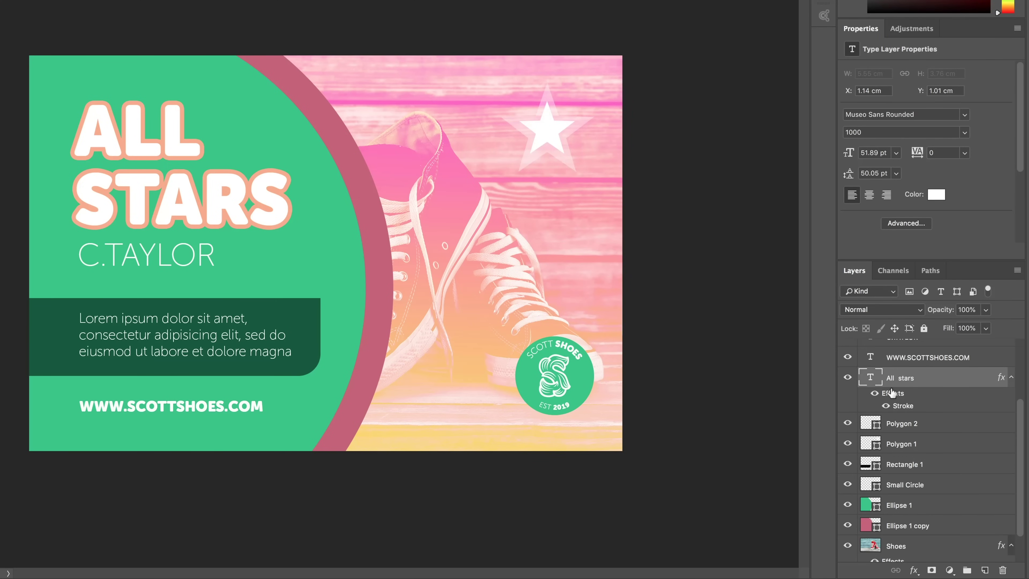
Copy the layer style of the All stars text layer.
right_click(894, 380)
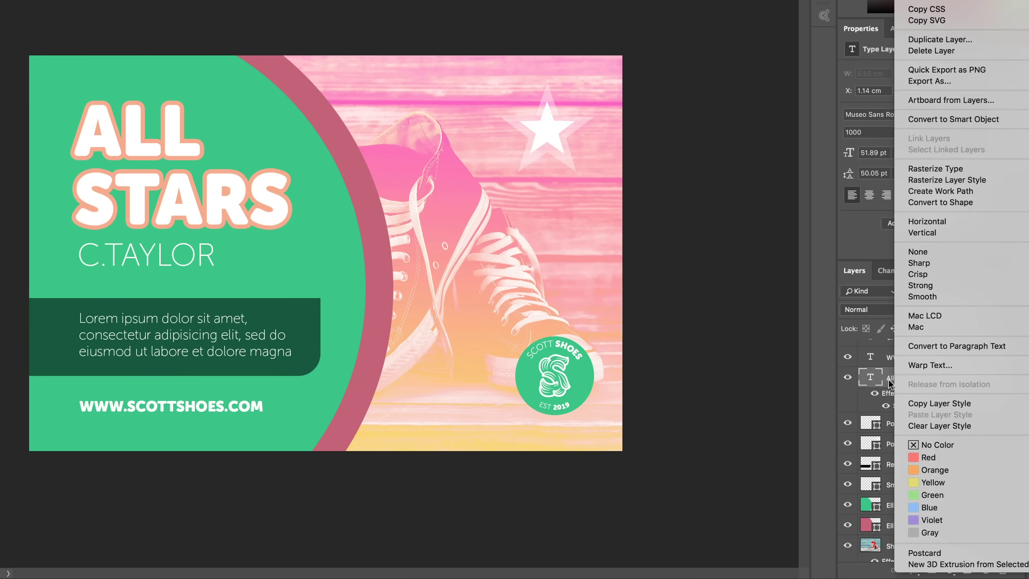
click(888, 379)
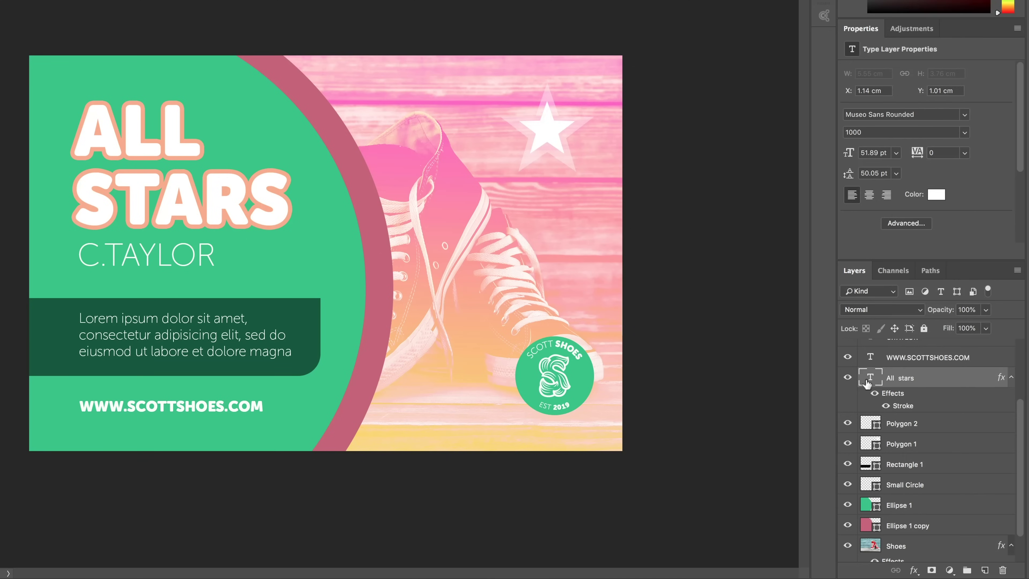
right_click(905, 383)
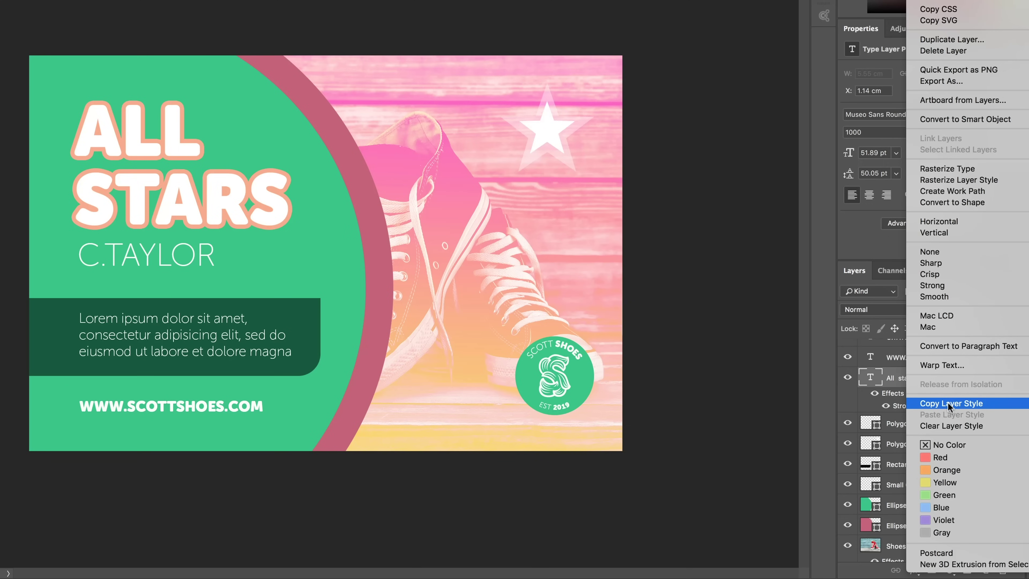
click(872, 575)
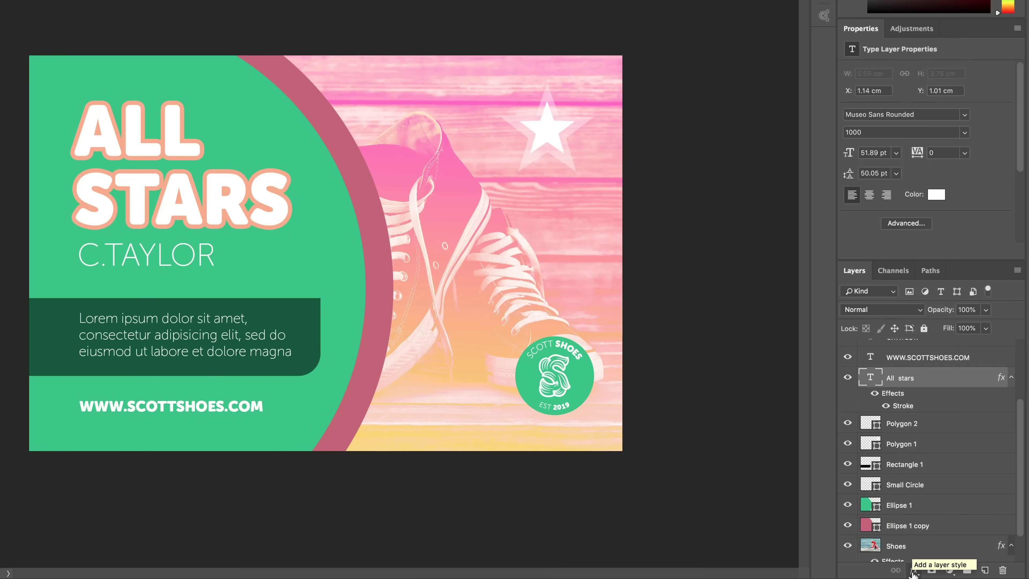
click(913, 571)
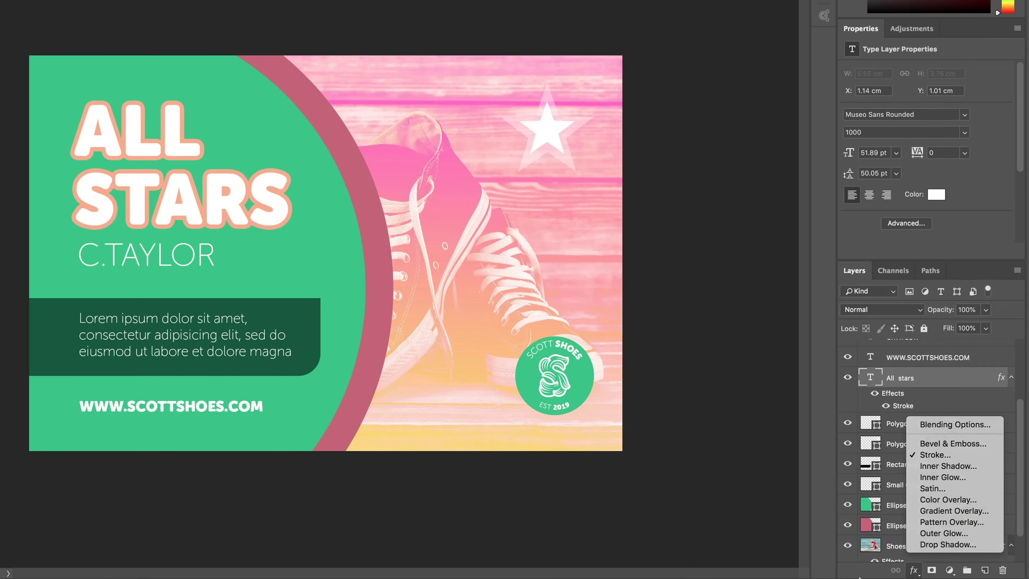
click(908, 575)
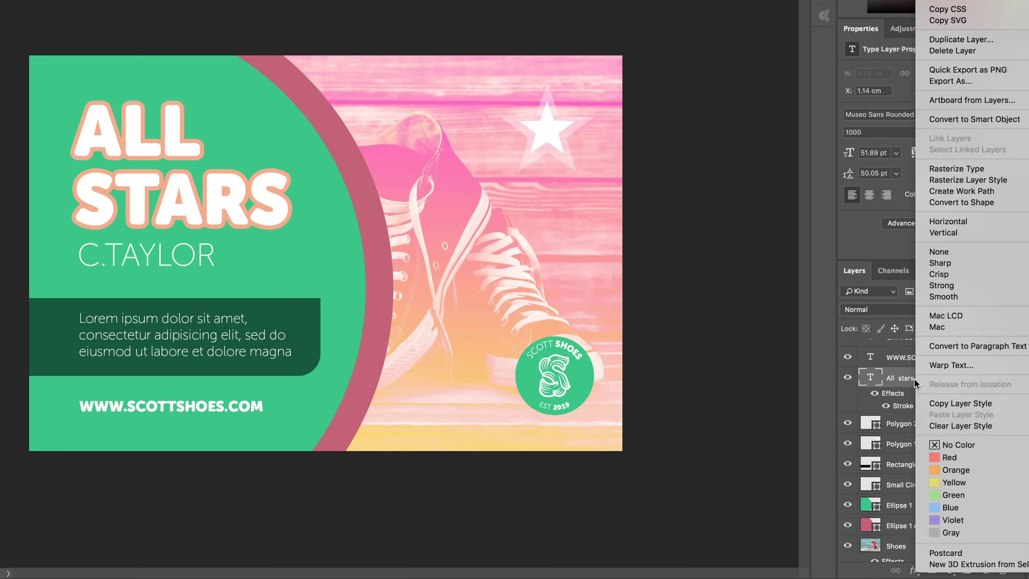
click(950, 406)
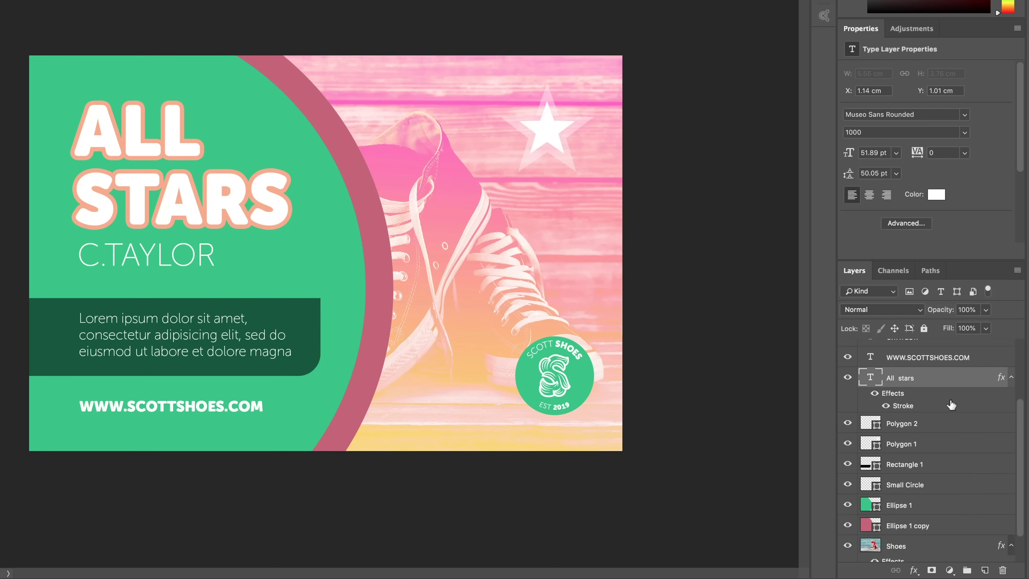
Paste the copied stroke style onto the C.TAYLOR text layer and undo the paste.
click(145, 269)
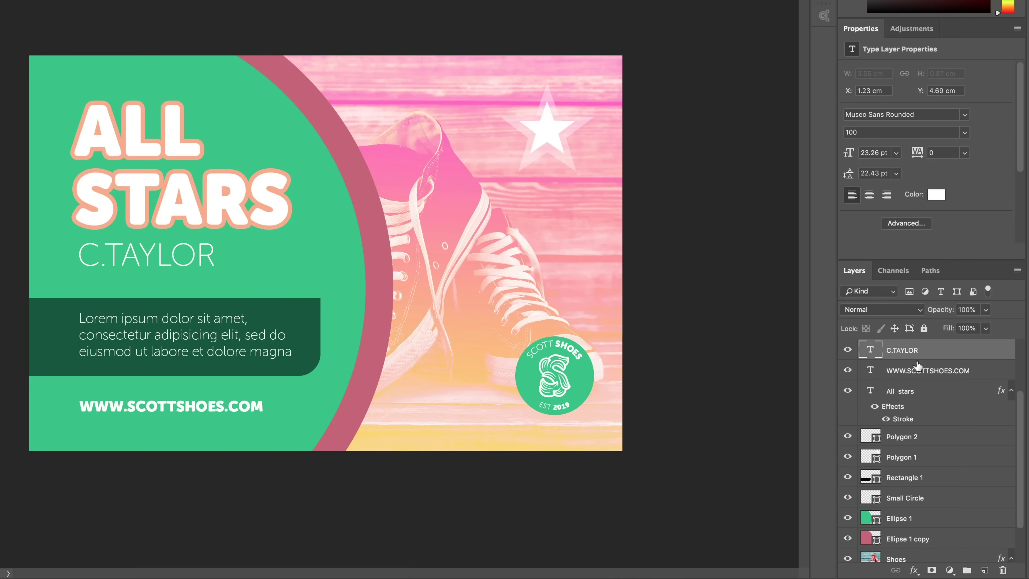
scroll(914, 367, up, 1)
right_click(904, 366)
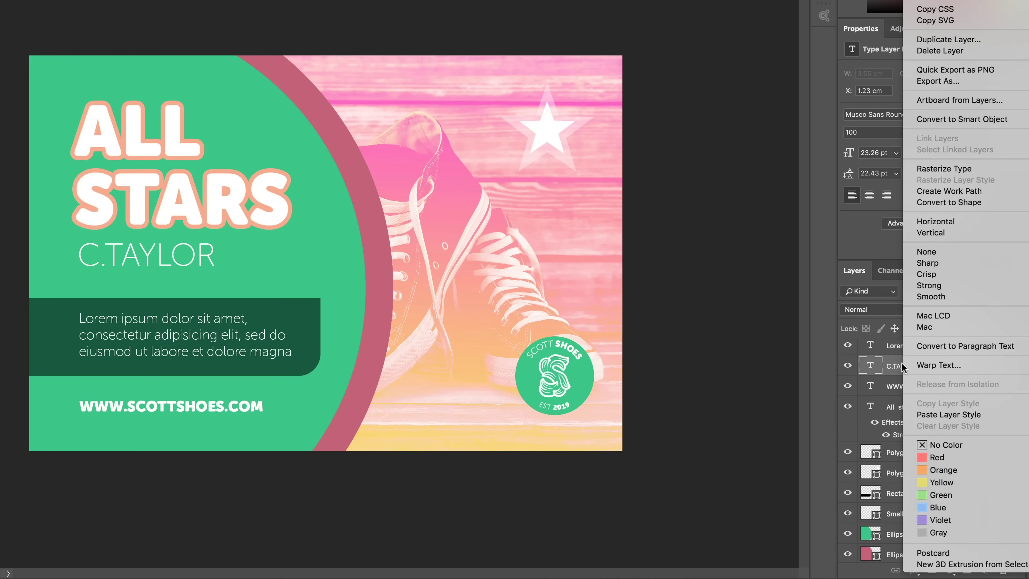
click(938, 418)
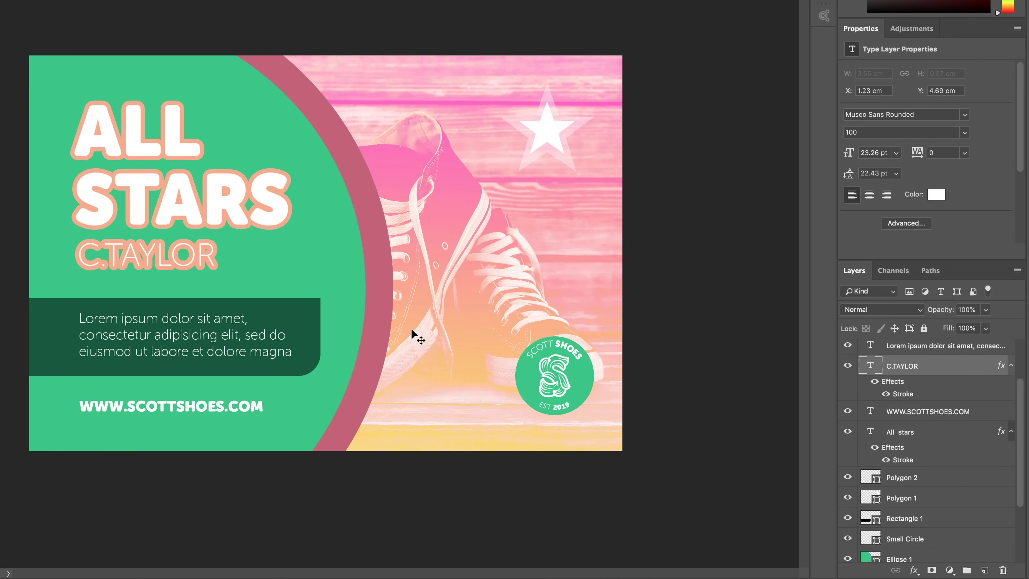
key(ctrl+z)
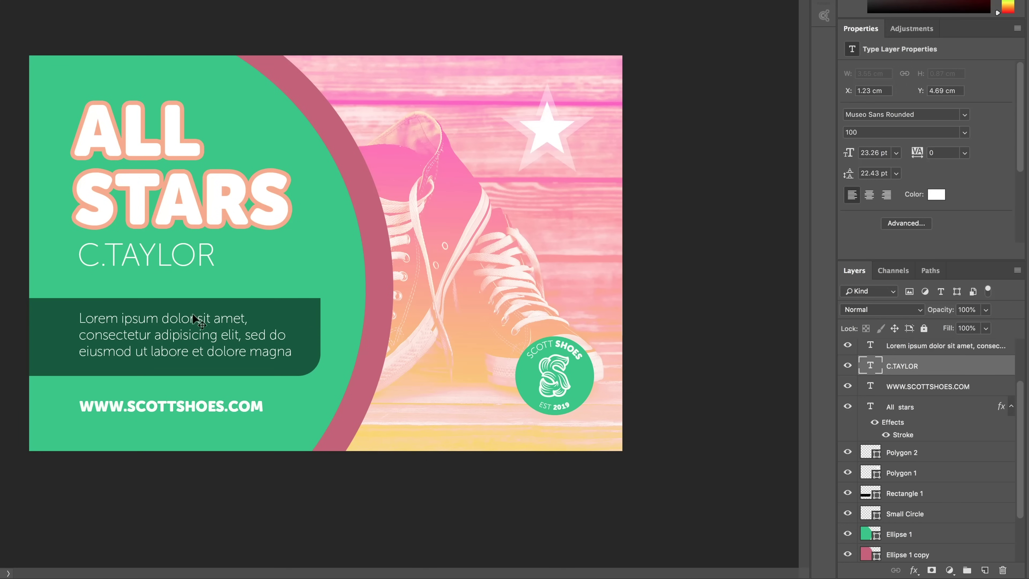
Add an Outside Stroke effect to the Rectangle 1 layer behind the paragraph text and set its size to 49 px.
click(301, 314)
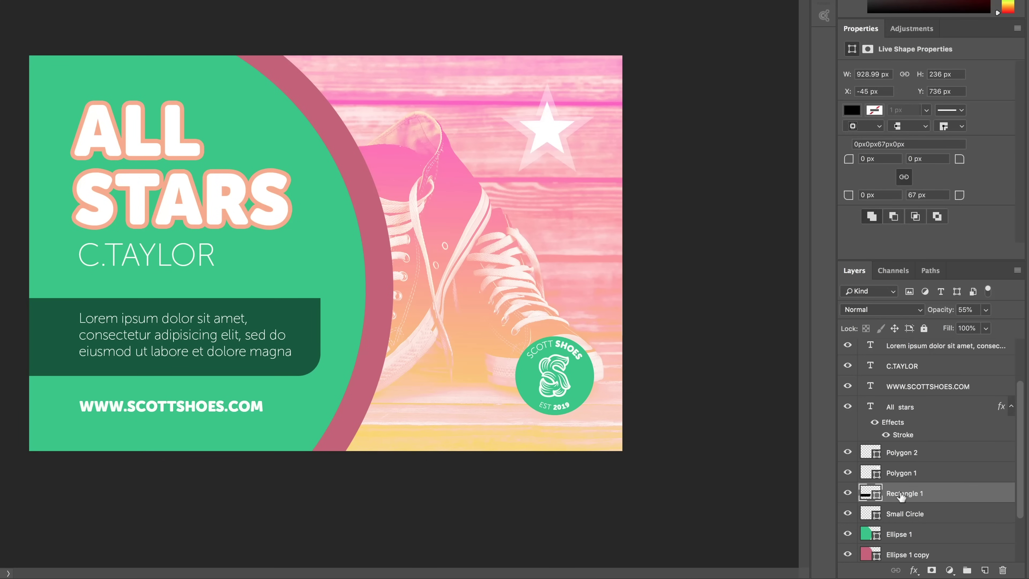
click(914, 568)
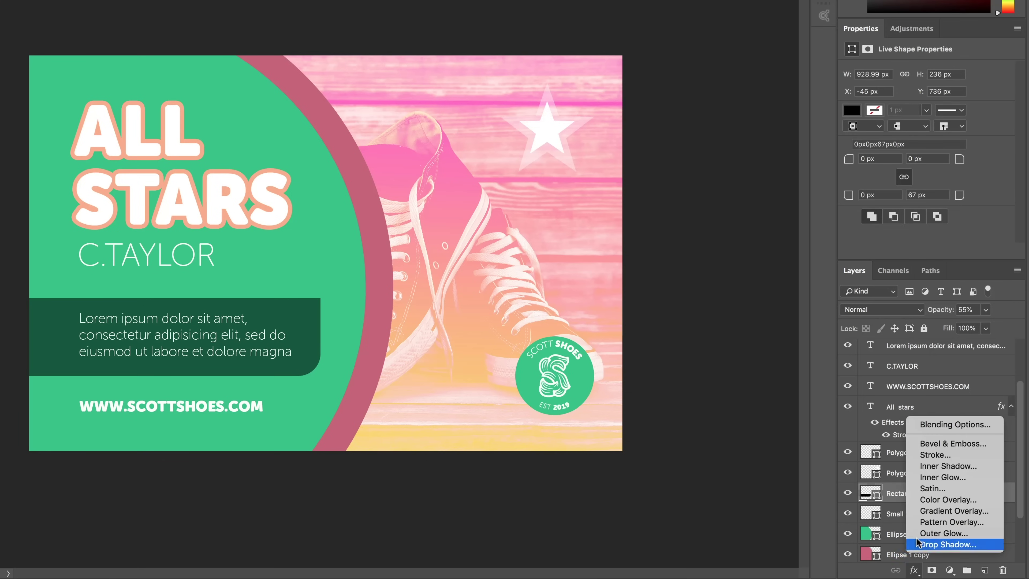
click(925, 455)
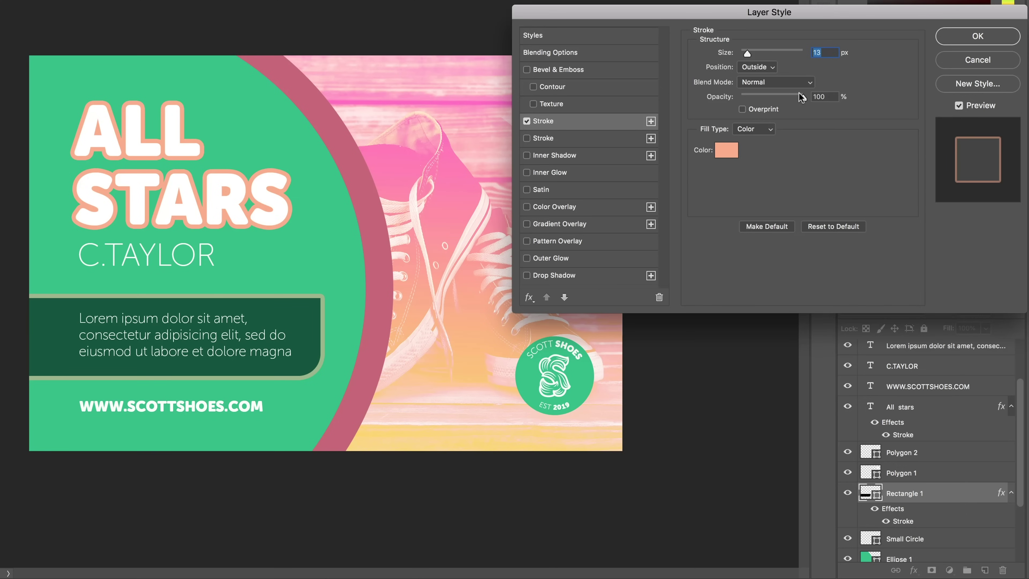
click(815, 97)
mouse_move(761, 56)
mouse_down()
mouse_move(770, 55)
mouse_move(757, 55)
mouse_up()
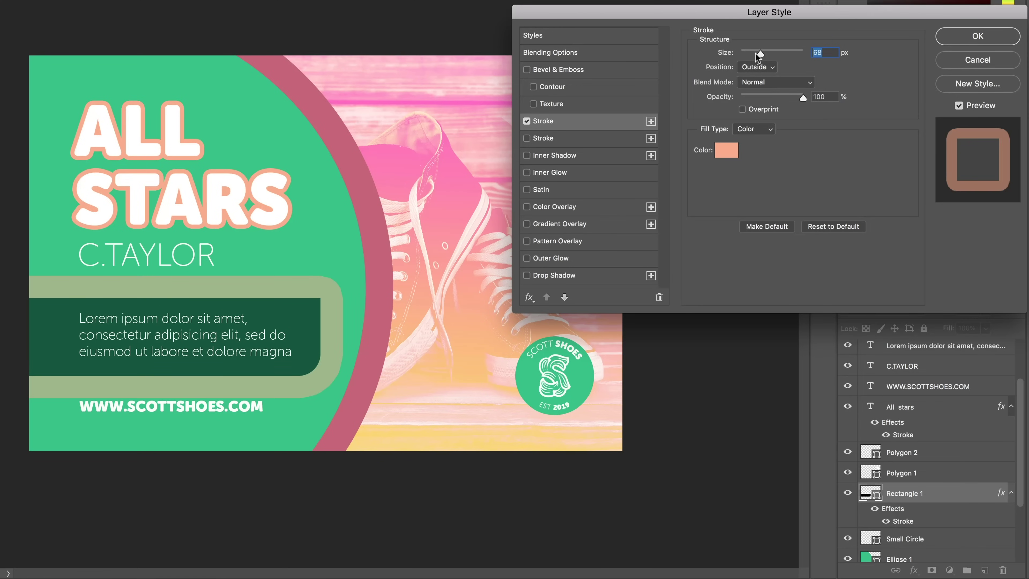
Recolour the Rectangle 1 stroke with a pink sampled from the shoe photo and apply the layer style.
click(727, 151)
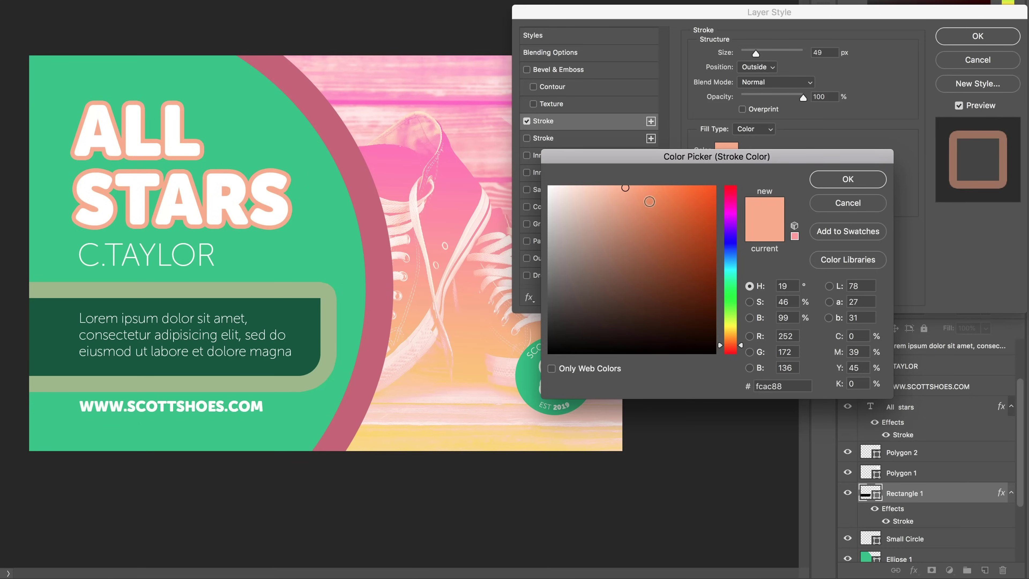
click(441, 164)
click(871, 184)
click(990, 39)
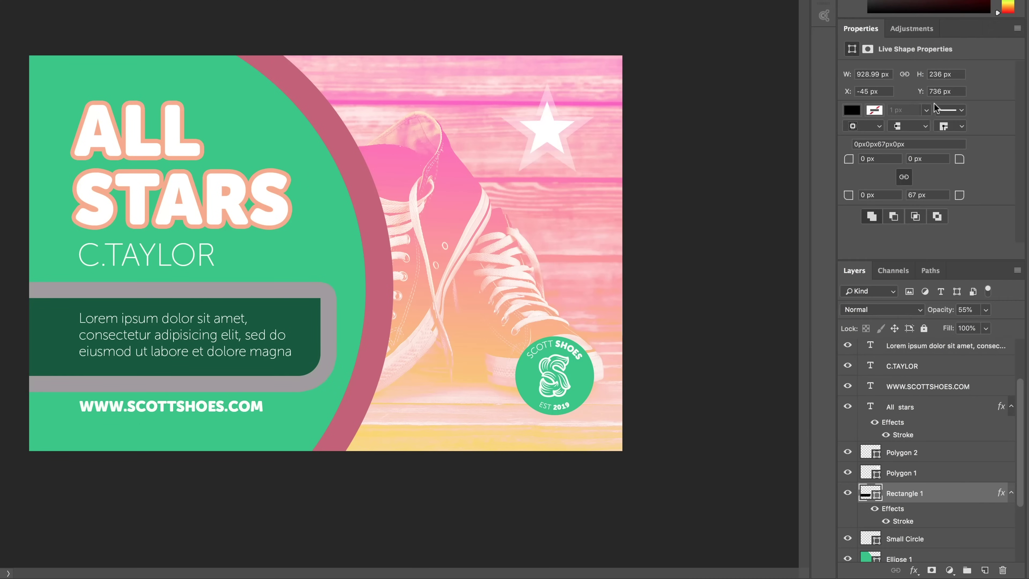
Try Rectangle 1 at 100% opacity, then revert it to 55% and undo its Stroke effect.
click(985, 309)
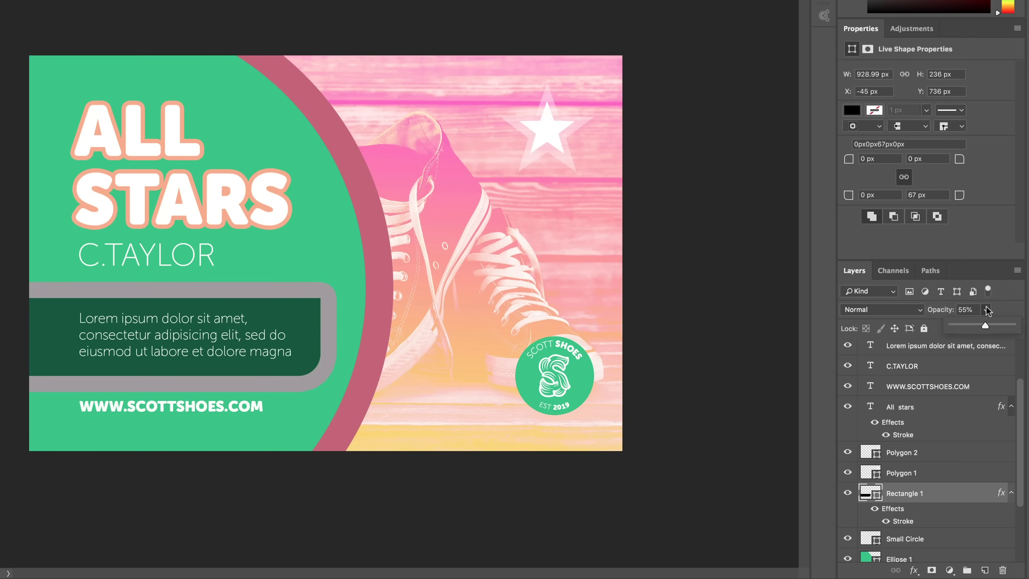
drag(985, 326, 1013, 326)
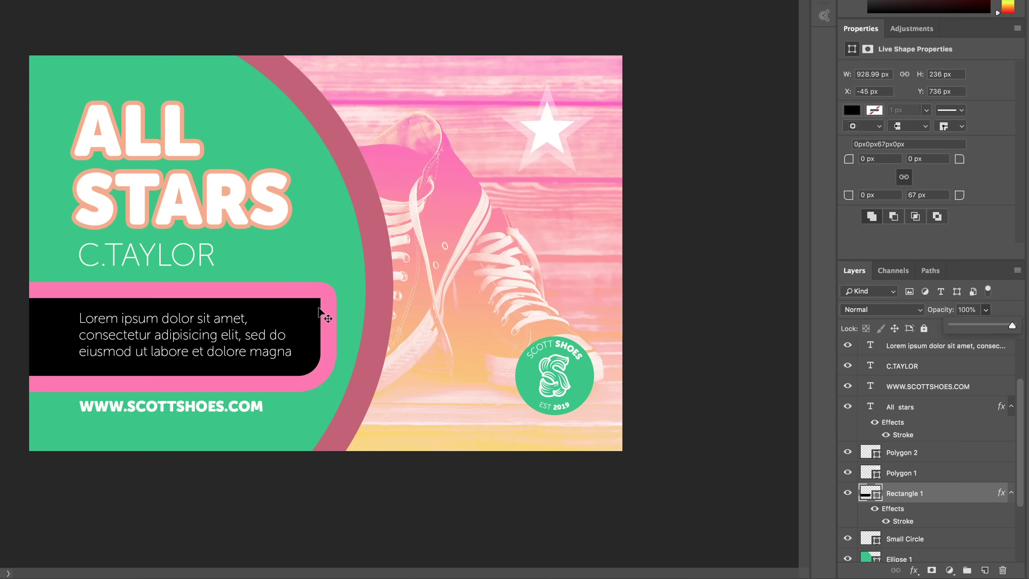
key(5)
key(5)
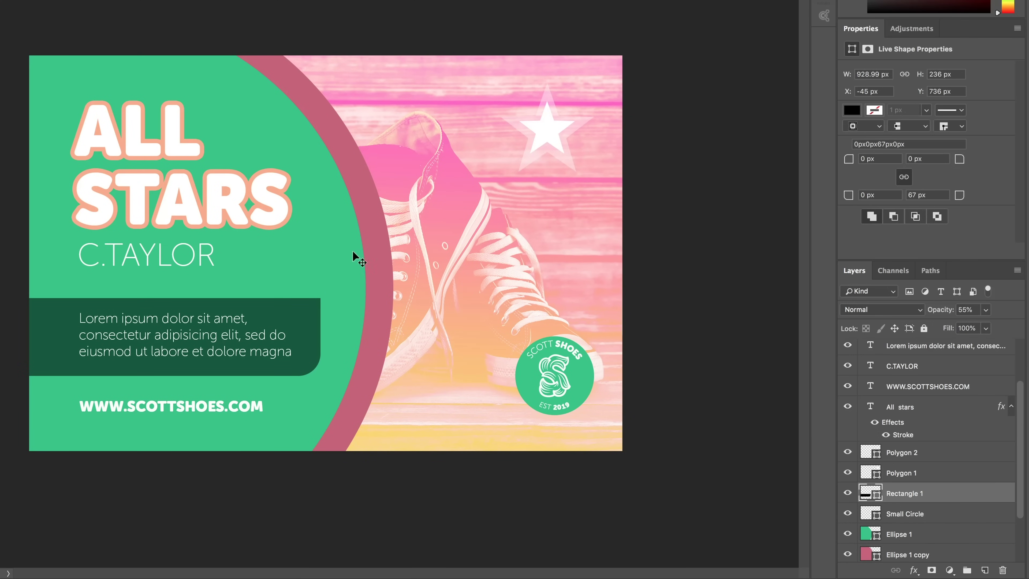
Reopen the Stroke effect of the All stars text layer and add a second Stroke effect to it.
drag(346, 251, 380, 300)
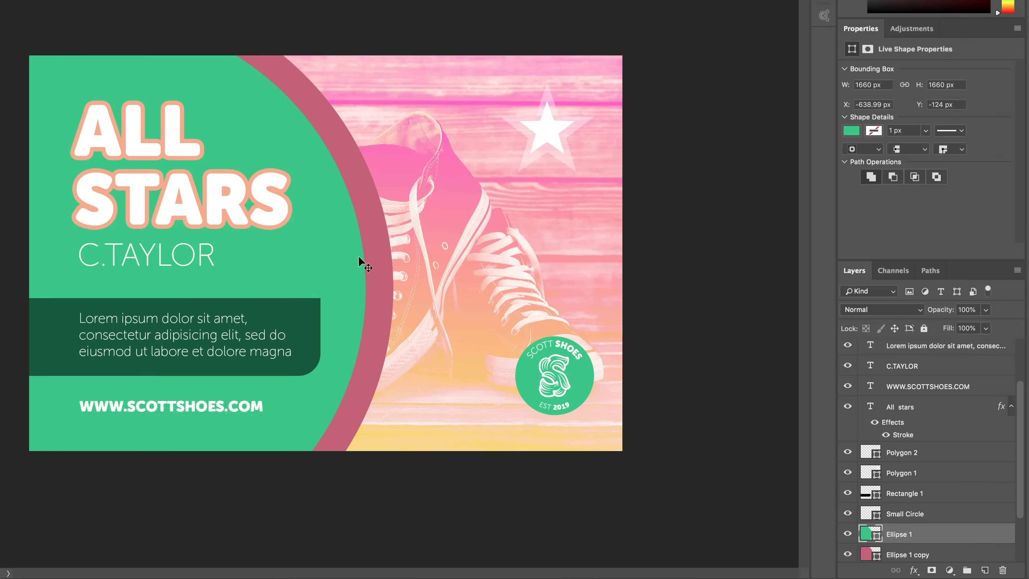
click(212, 191)
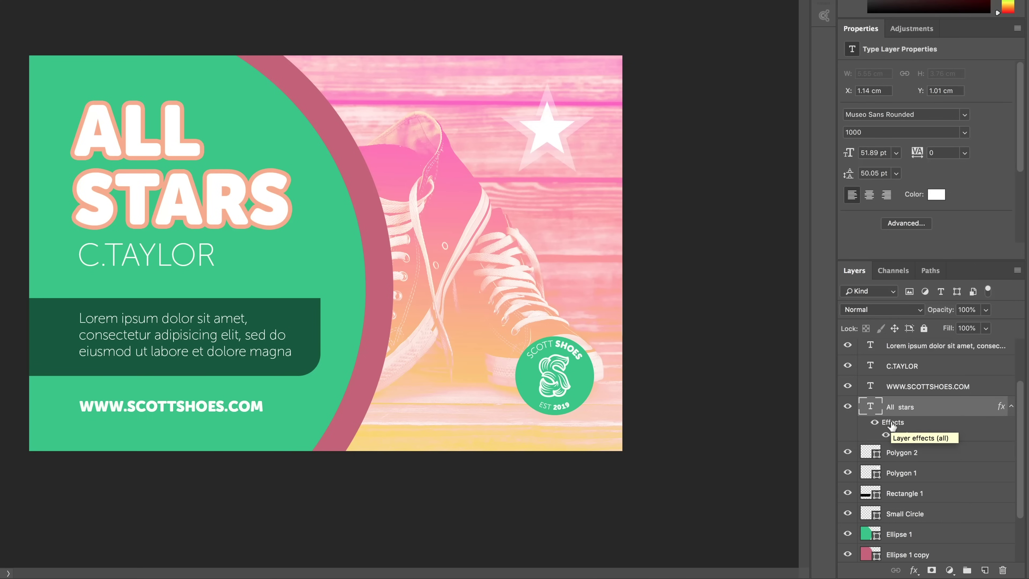
double_click(903, 435)
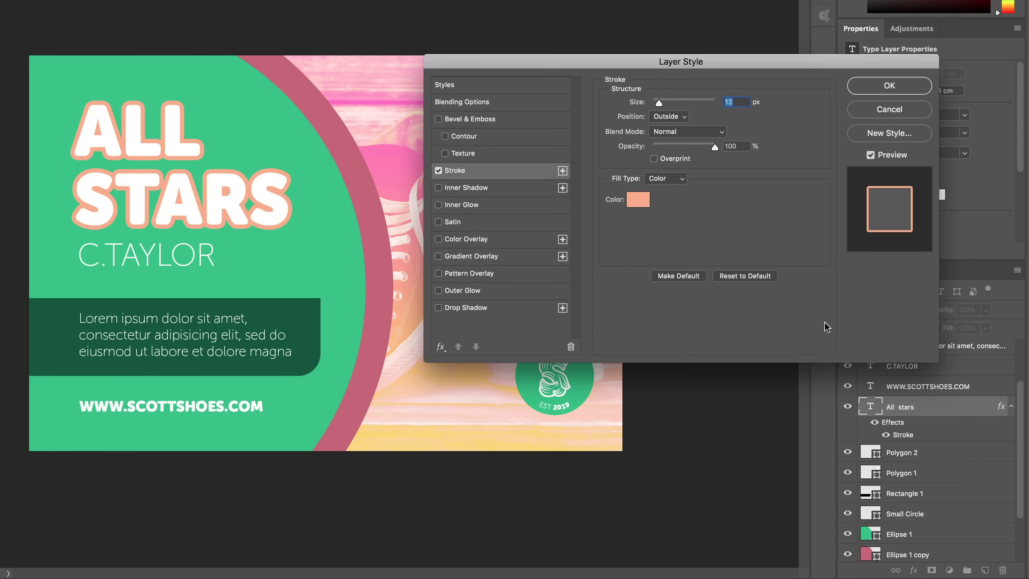
mouse_move(659, 102)
mouse_down()
mouse_move(668, 103)
mouse_move(659, 103)
mouse_up()
click(562, 170)
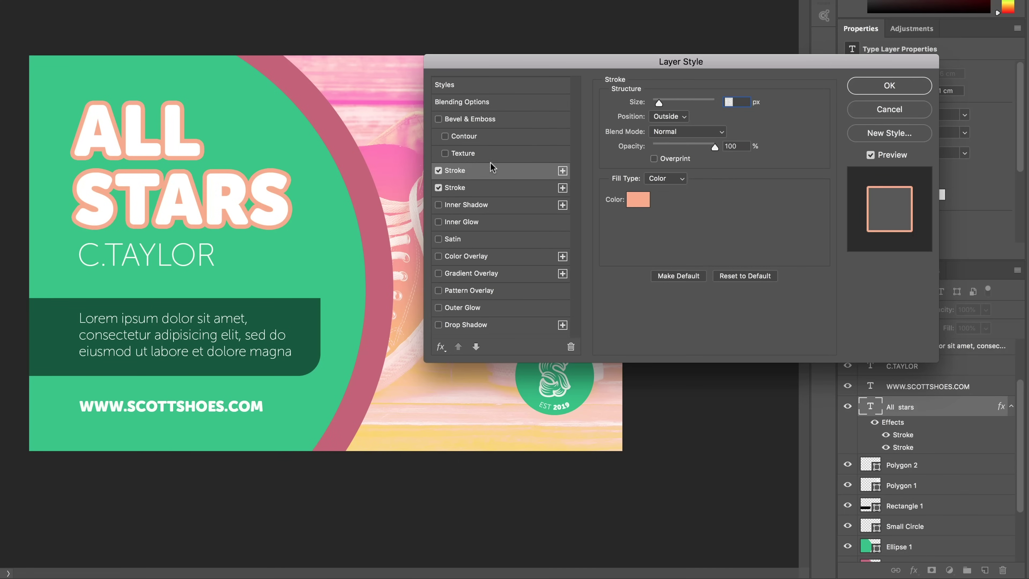
Set the lower ALL STARS Stroke effect's colour to magenta and return to the upper Stroke's settings.
click(480, 191)
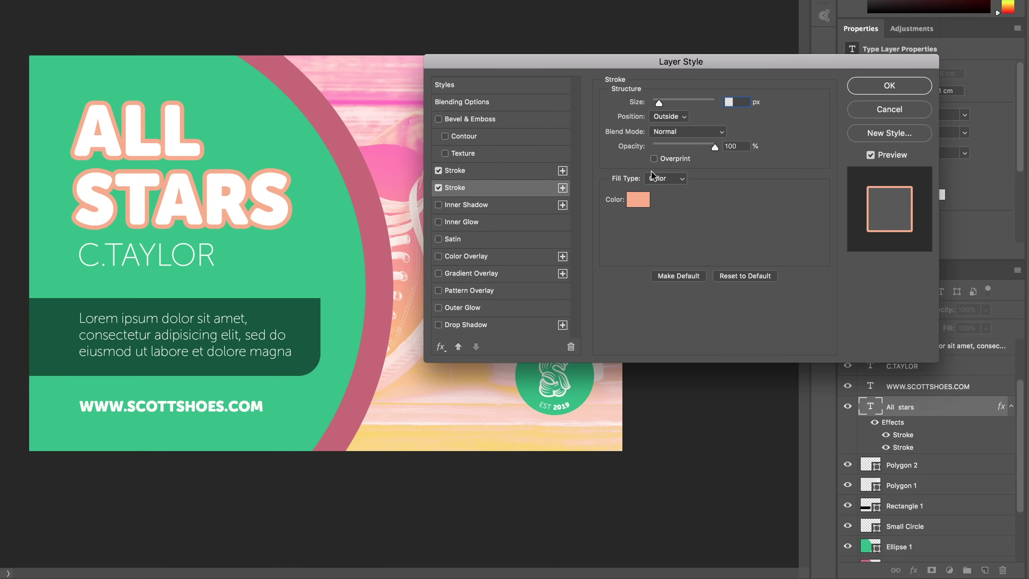
click(641, 200)
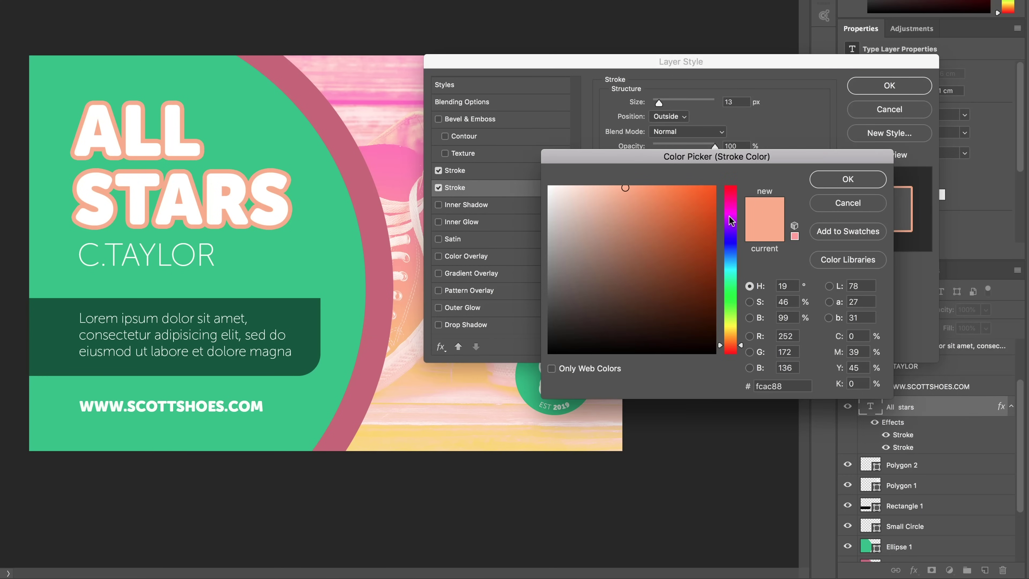
click(730, 215)
click(703, 216)
click(836, 184)
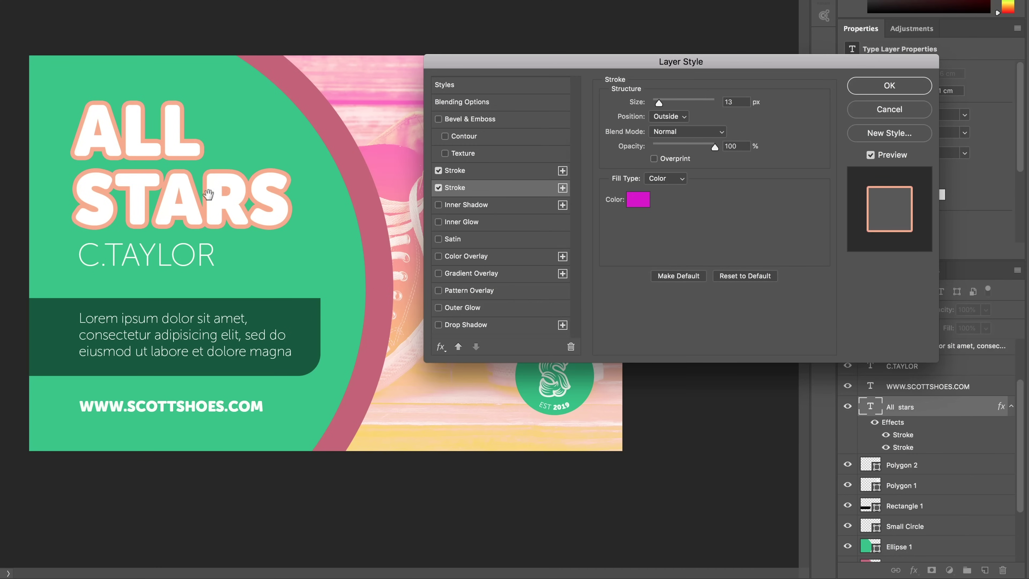
click(497, 173)
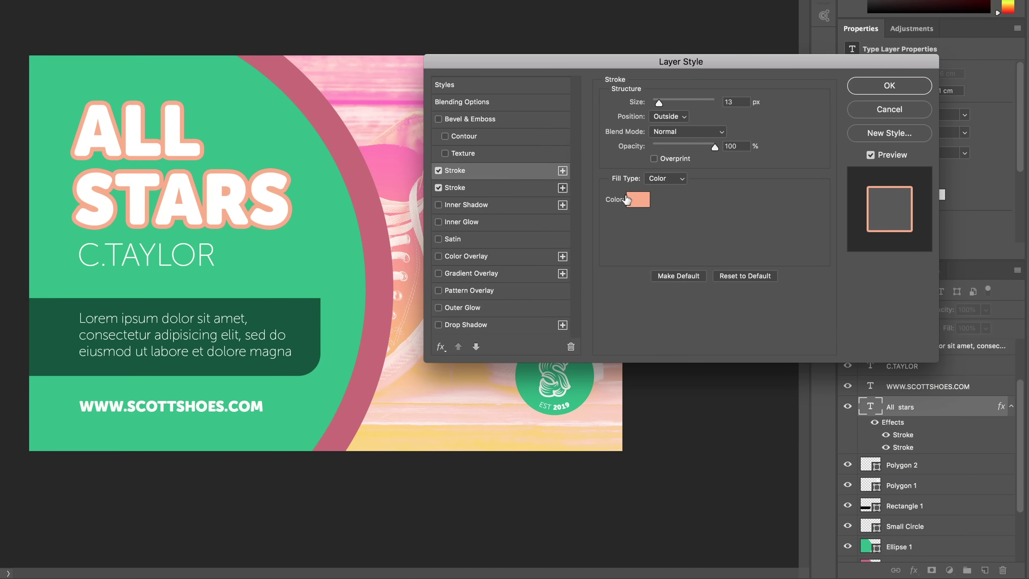
Set the lower ALL STARS Stroke effect's size to 27 px and its colour to a pink sampled from the shoe photo.
click(490, 192)
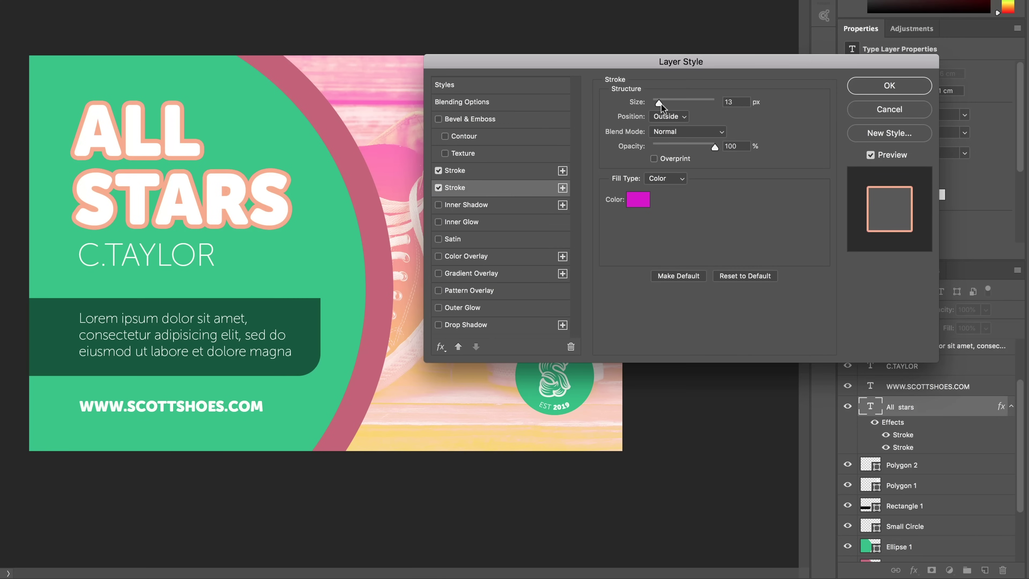
drag(661, 104, 662, 105)
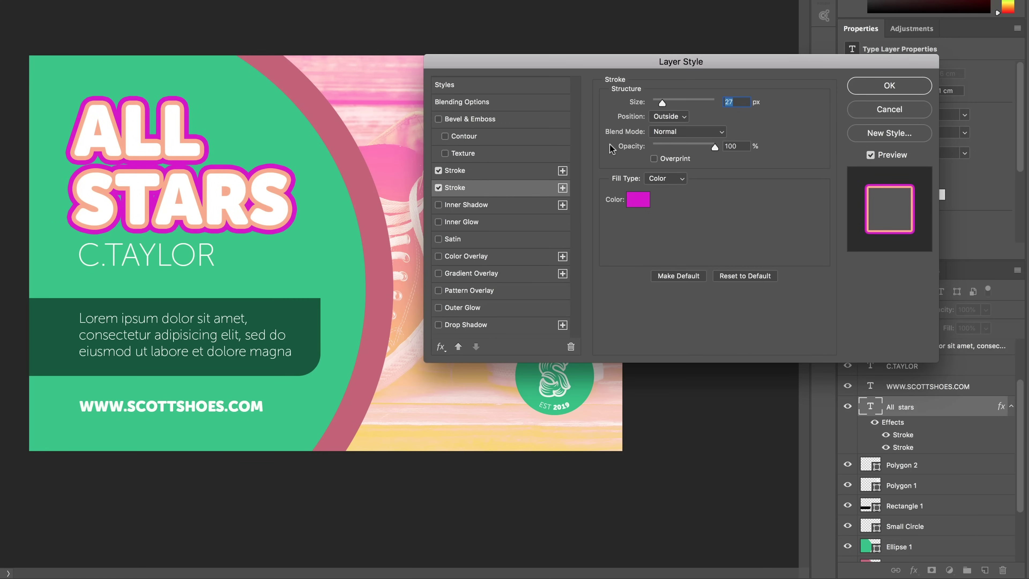
click(634, 201)
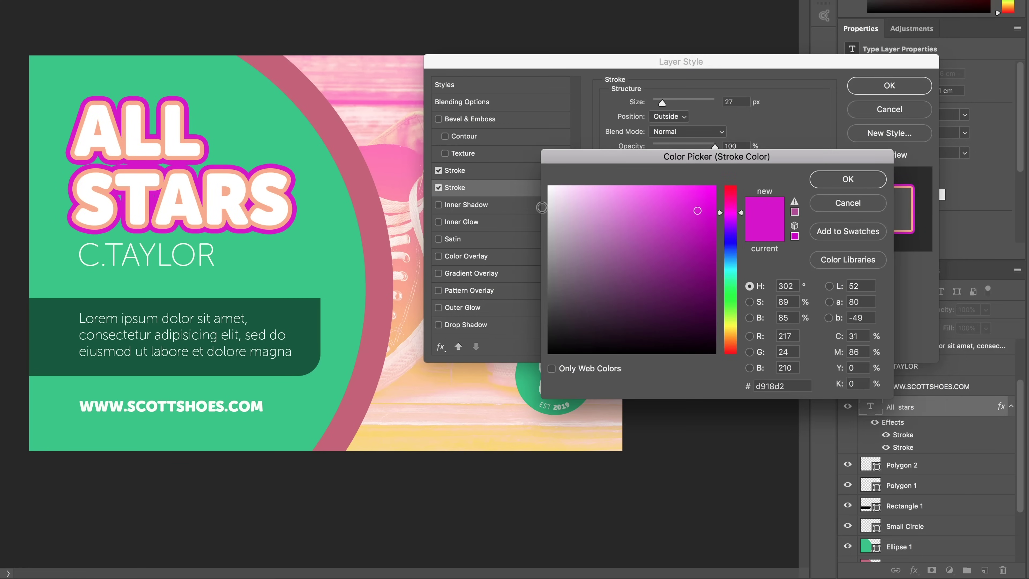
click(335, 210)
click(363, 193)
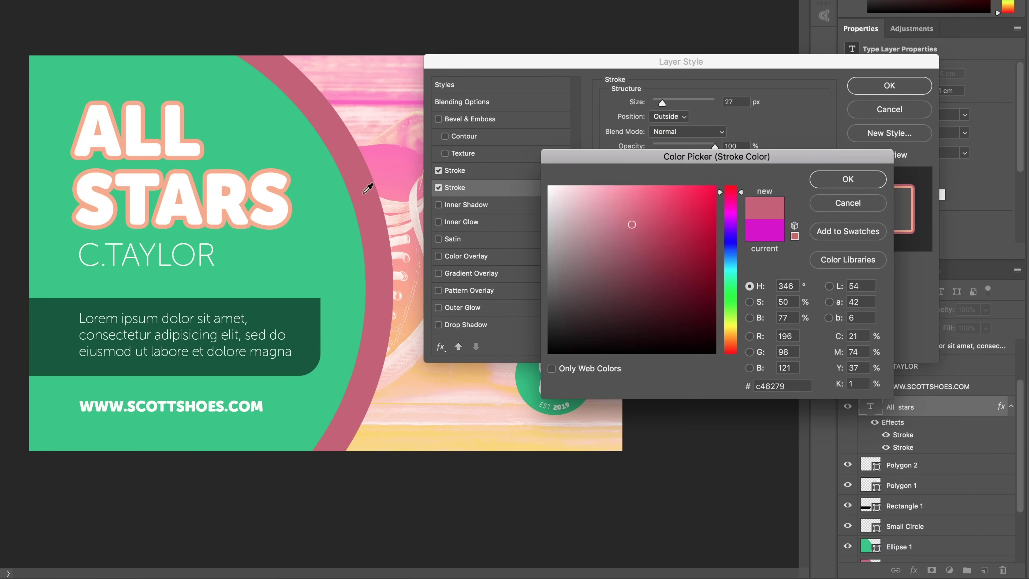
click(406, 225)
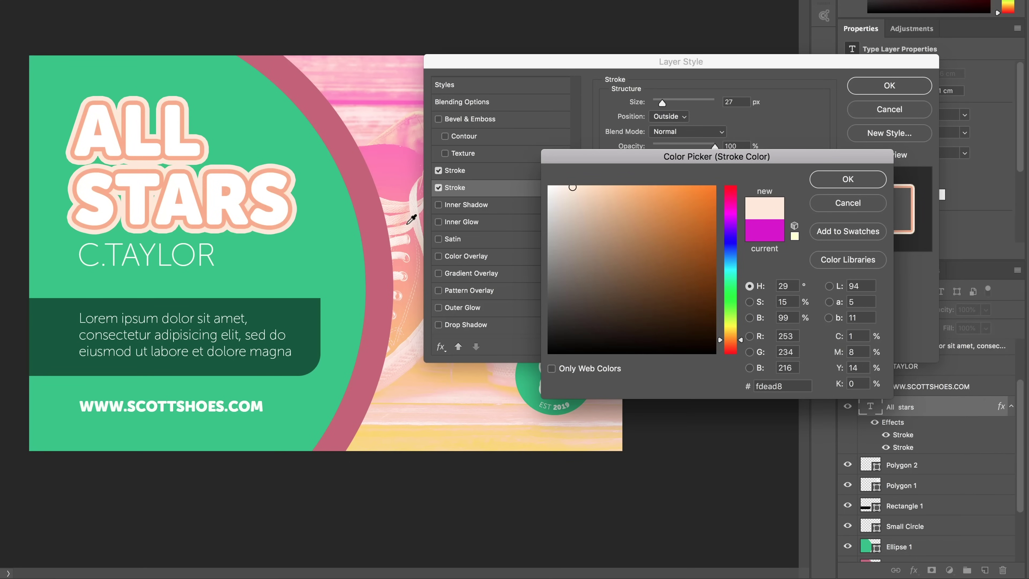
click(403, 179)
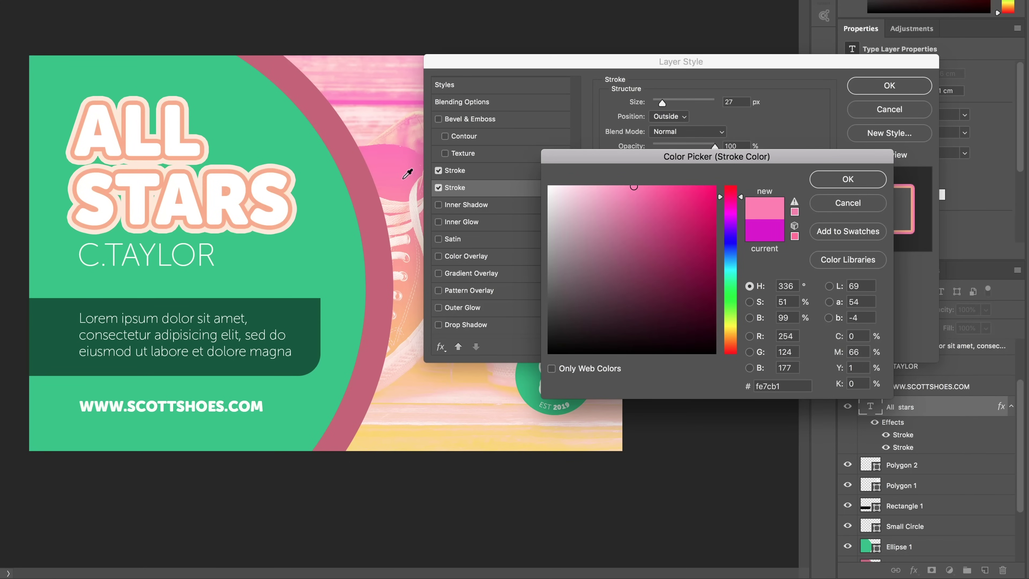
click(860, 179)
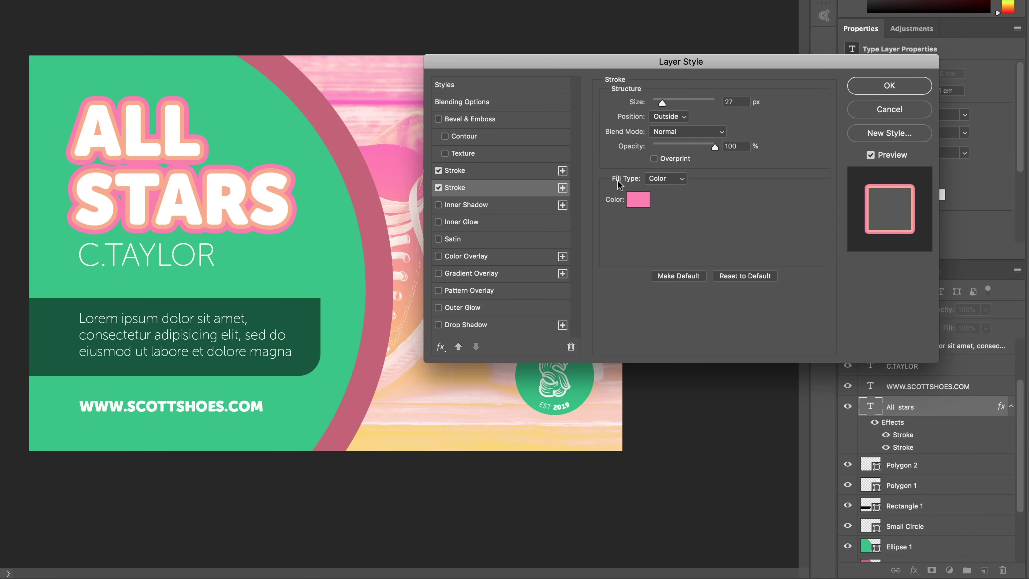
Try a gradient fill on the lower Stroke effect, accepting the black-to-white gradient in the Gradient Editor.
click(665, 180)
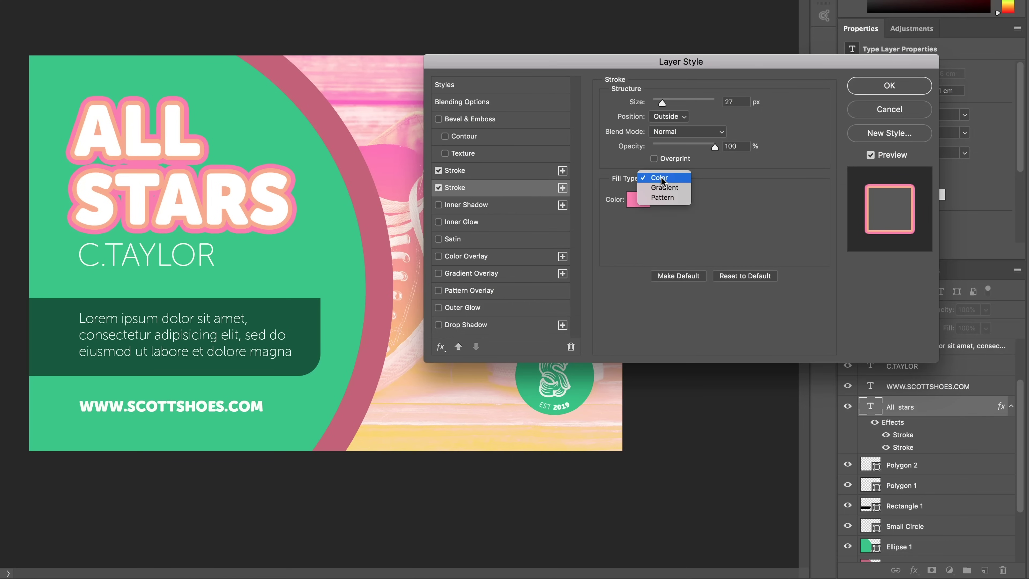
click(666, 187)
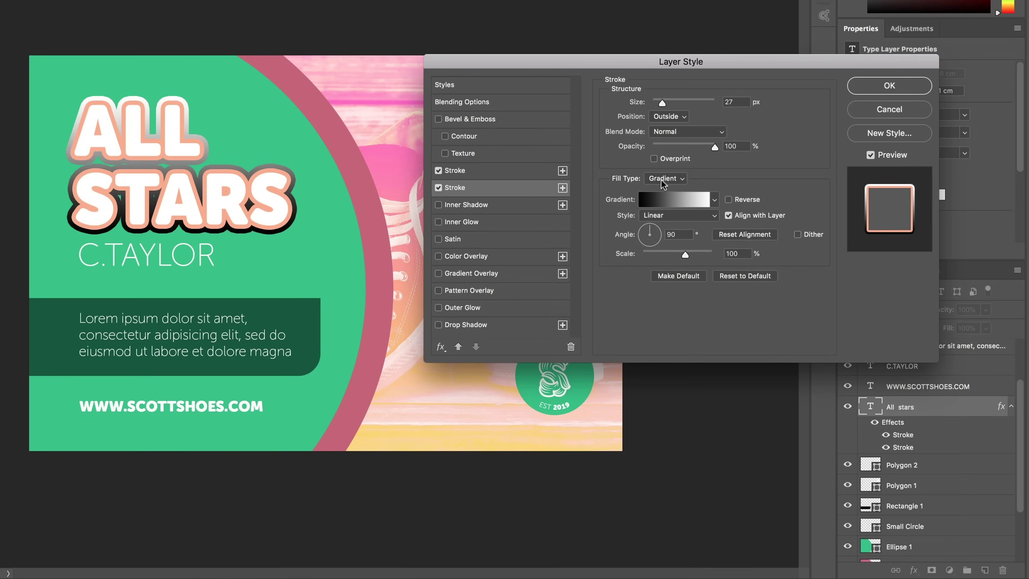
click(669, 207)
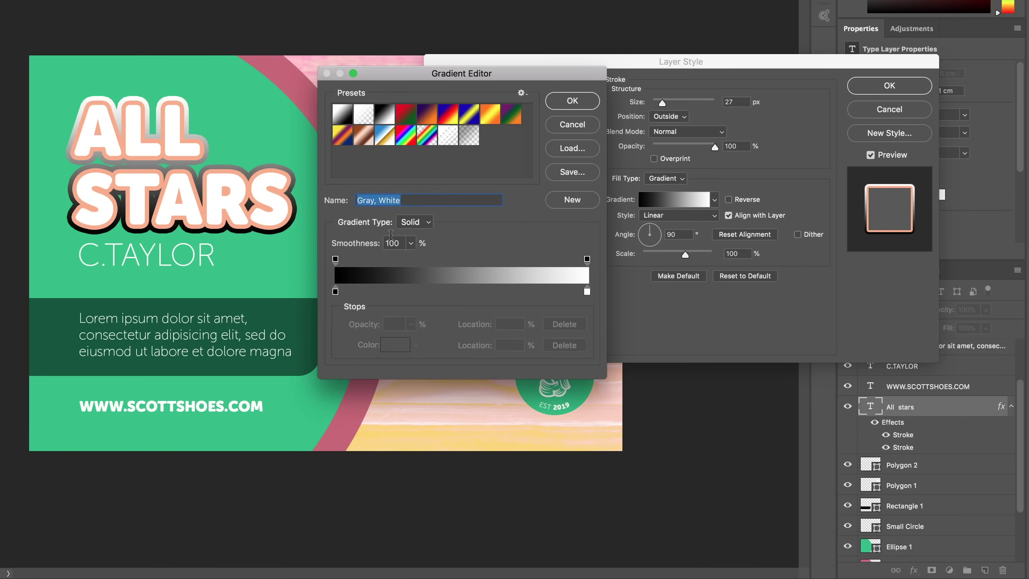
click(572, 101)
Change the lower Stroke effect's fill type to Pattern and inspect the heading's outline up close.
click(677, 180)
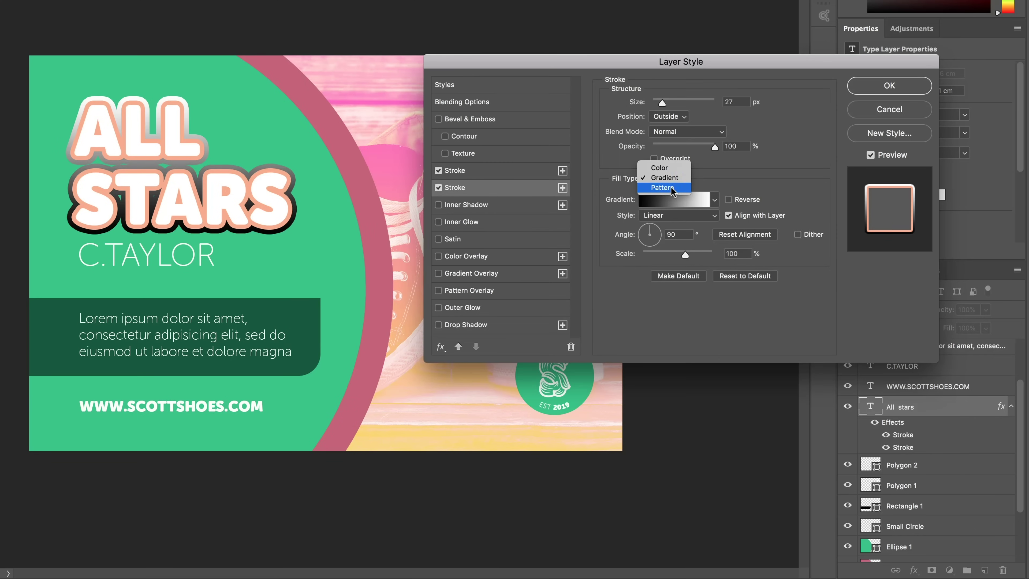
click(671, 188)
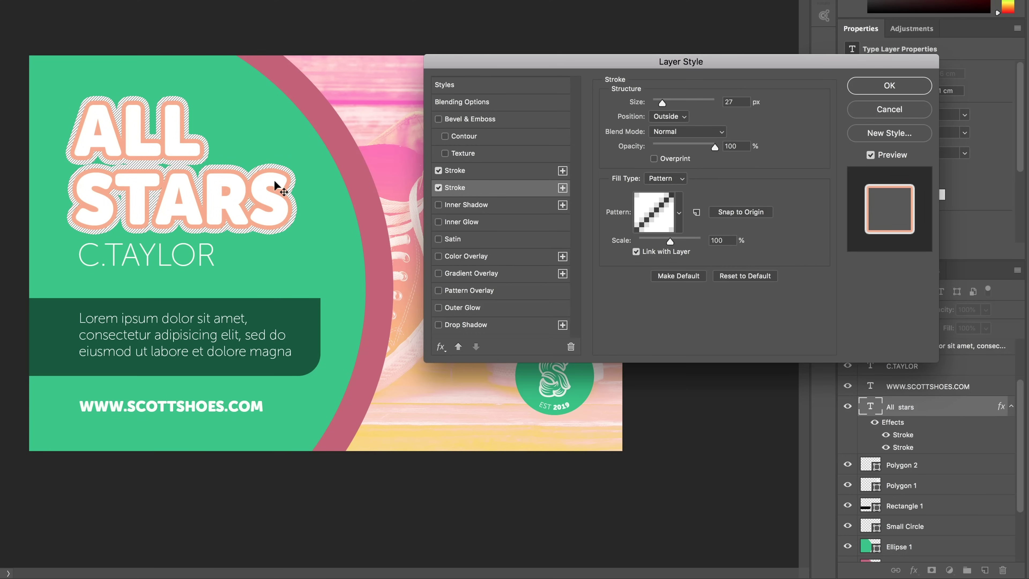
key(super+plus)
drag(195, 74, 353, 207)
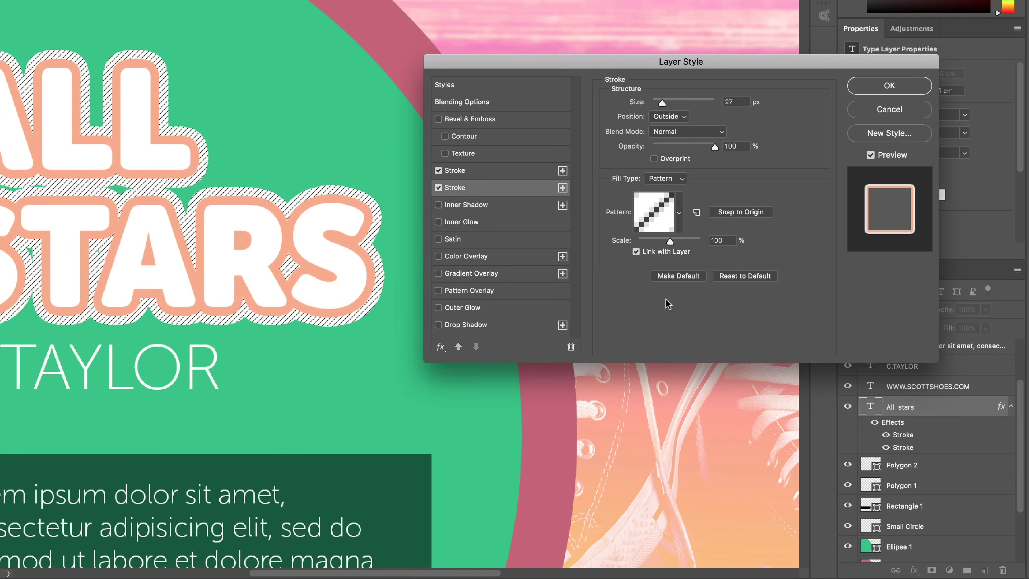
Try the other preset patterns on the lower Stroke effect, including lines, grid, dots, textures, purple and yellow.
click(679, 213)
click(610, 251)
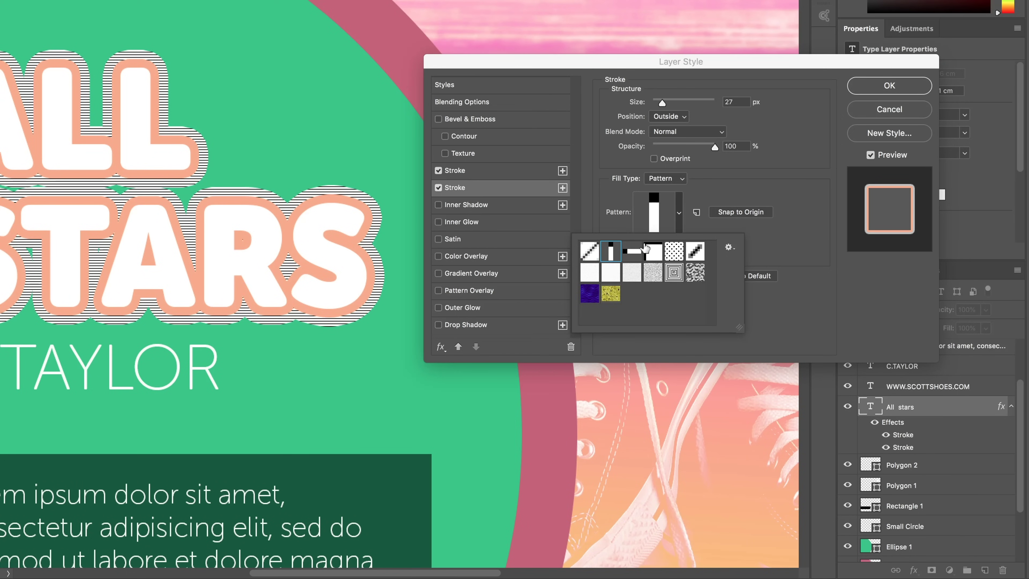
click(632, 253)
click(654, 254)
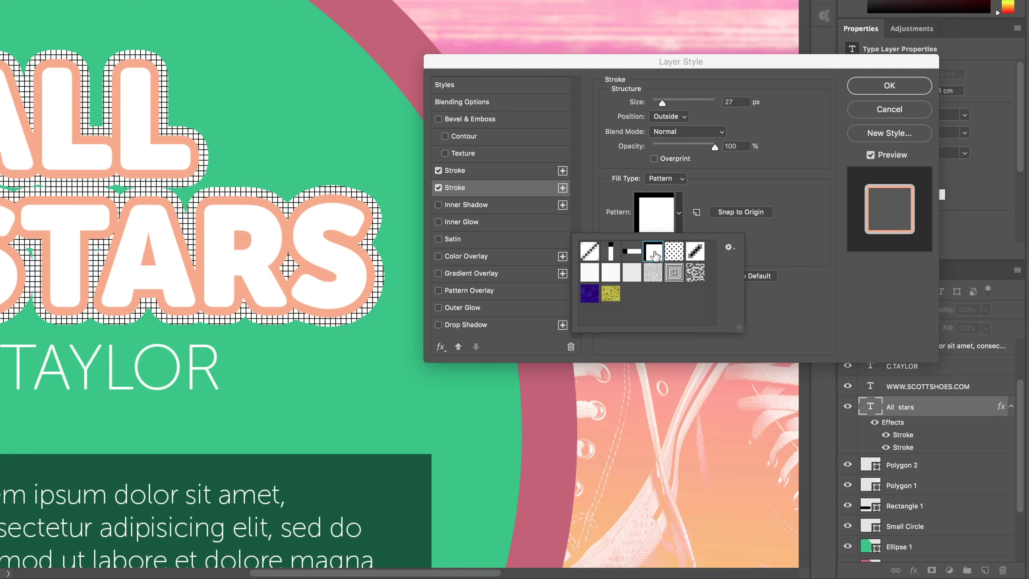
click(671, 254)
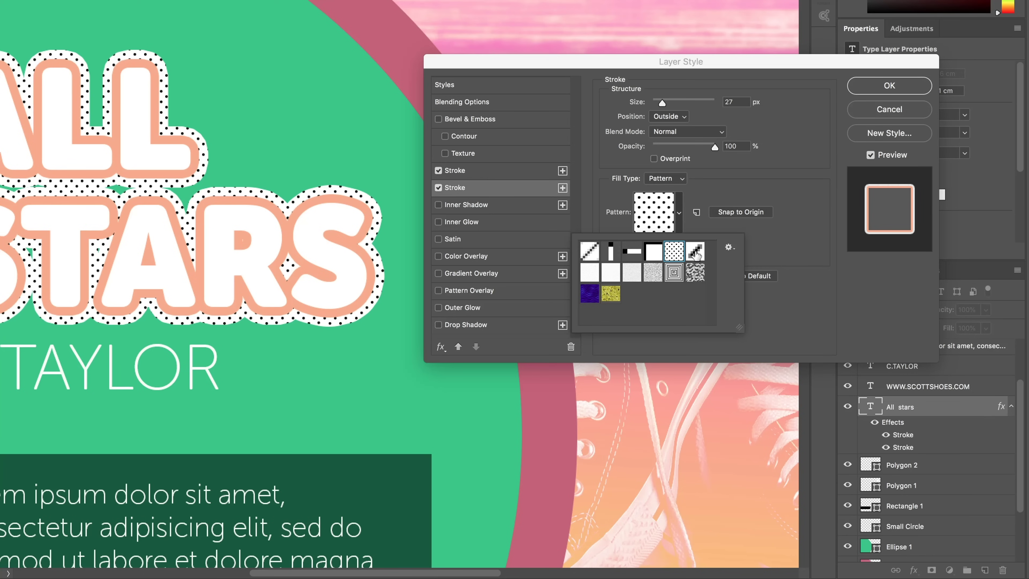
click(696, 252)
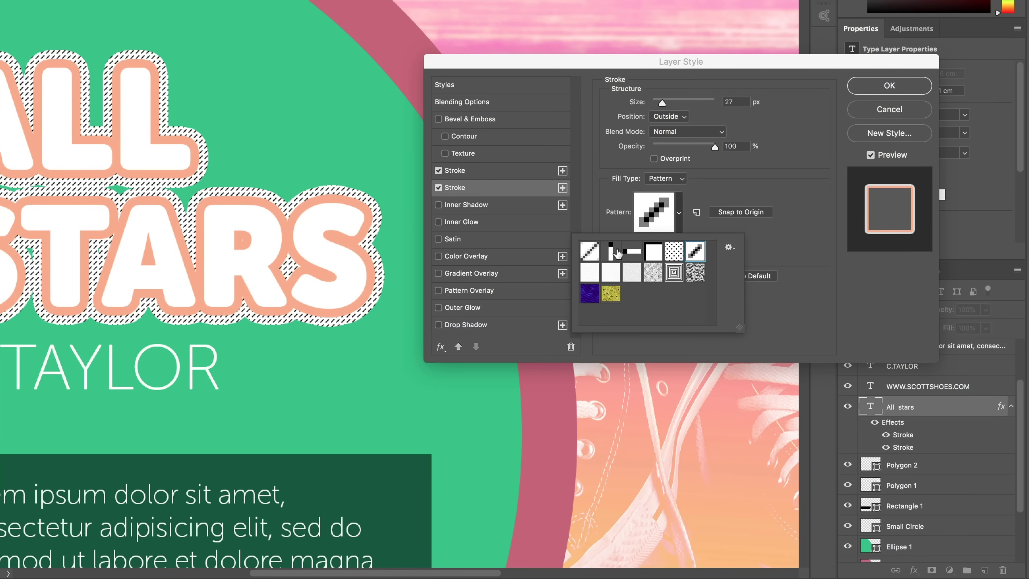
click(590, 273)
click(611, 272)
click(632, 272)
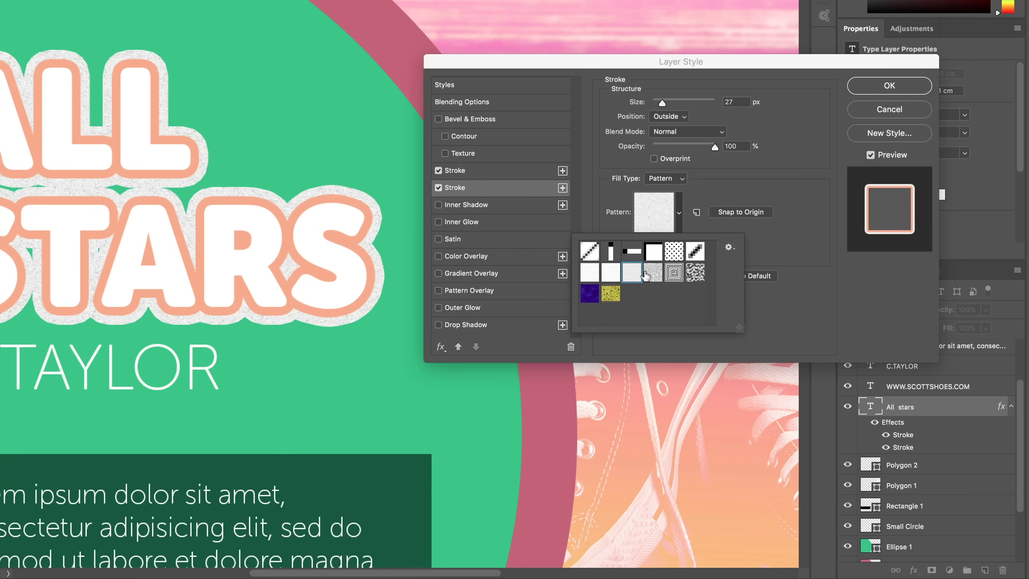
click(653, 273)
click(674, 272)
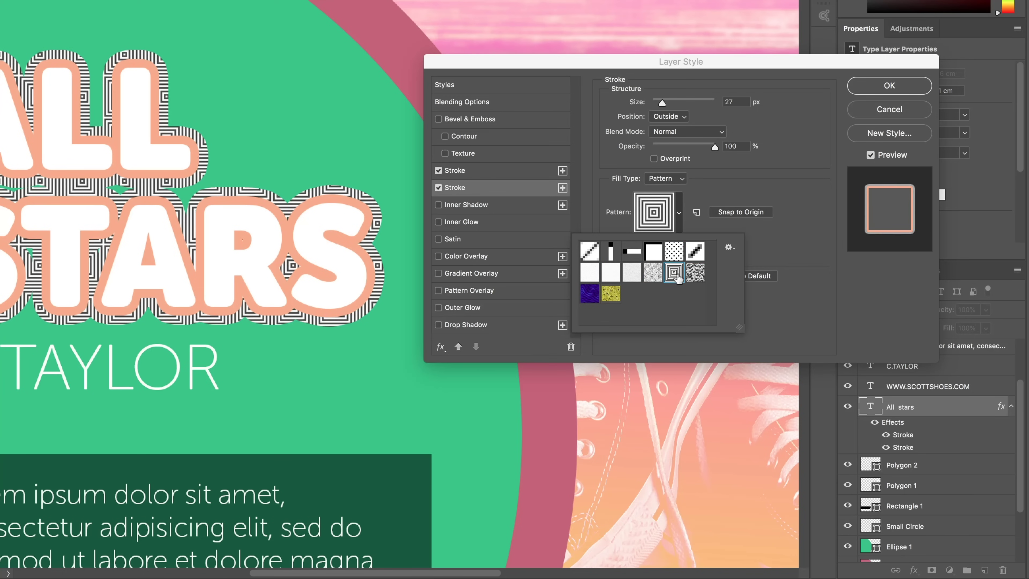
click(695, 274)
click(610, 293)
click(592, 296)
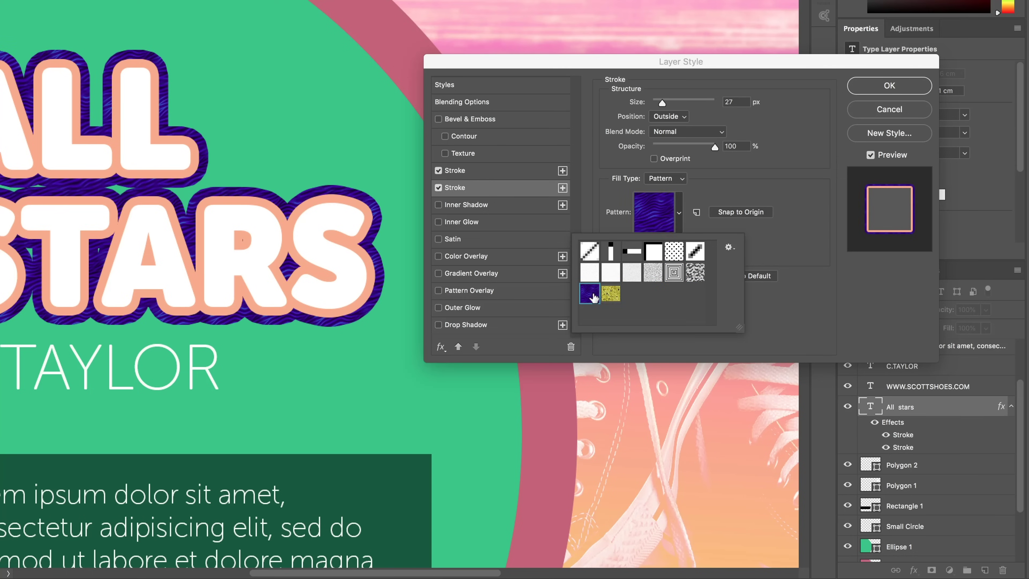
click(610, 293)
click(590, 295)
Apply the first thin diagonal-line pattern to the lower Stroke effect and set its scale to 67%.
click(586, 254)
click(768, 184)
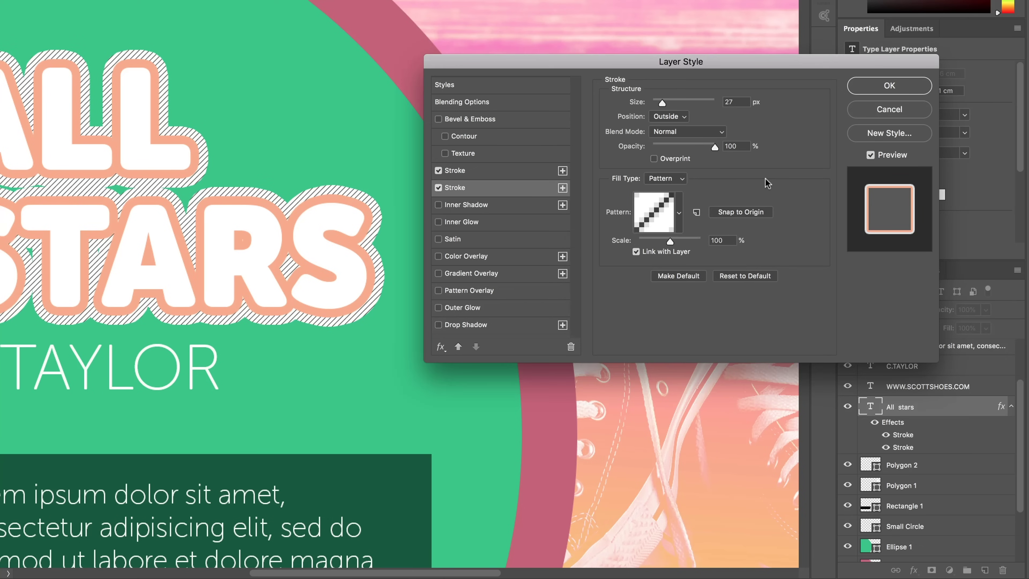
drag(670, 240, 659, 240)
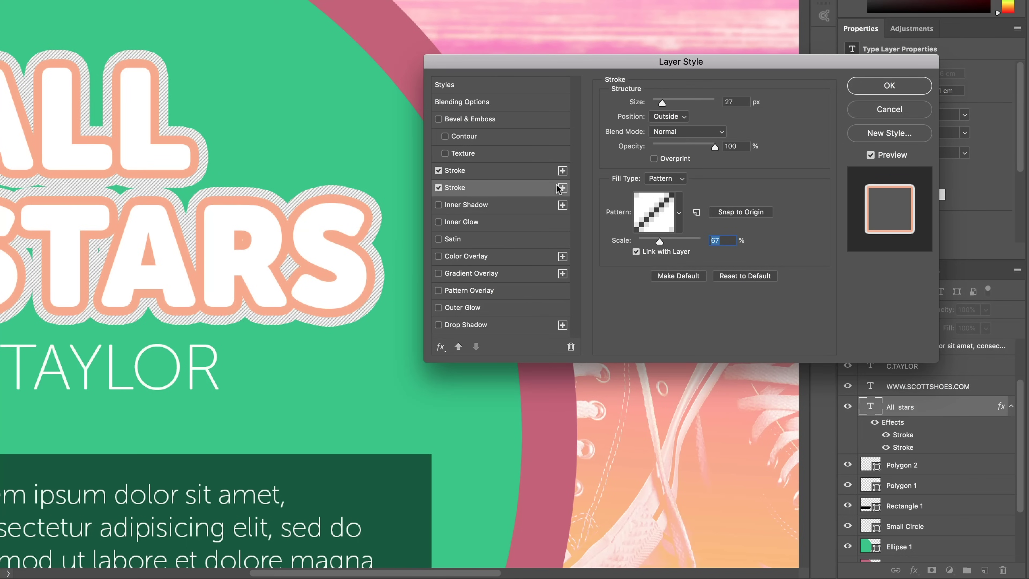
Try the lower Stroke effect with its solid Color fill, then return it to the Pattern fill.
click(672, 180)
click(666, 158)
click(671, 181)
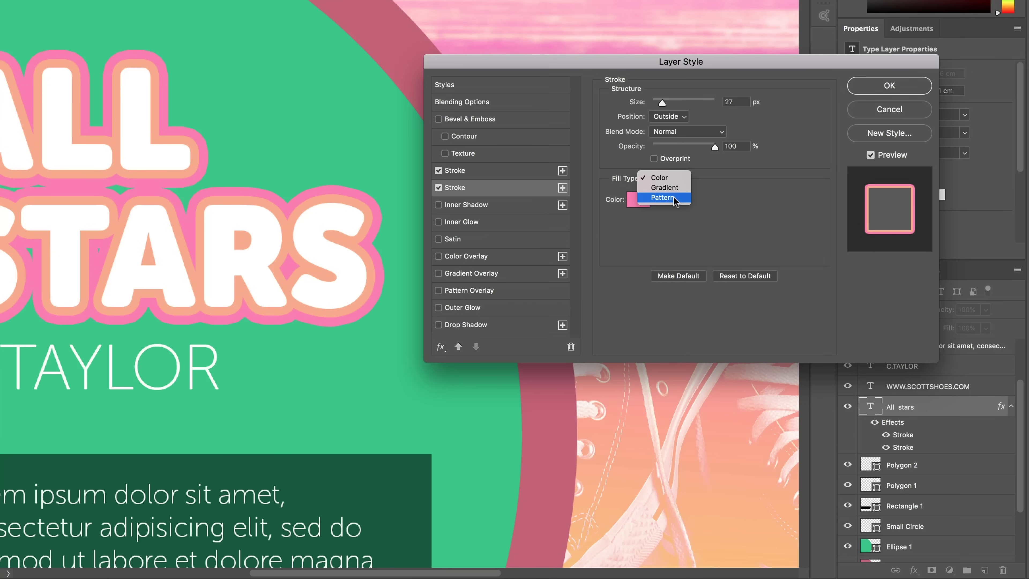
click(673, 196)
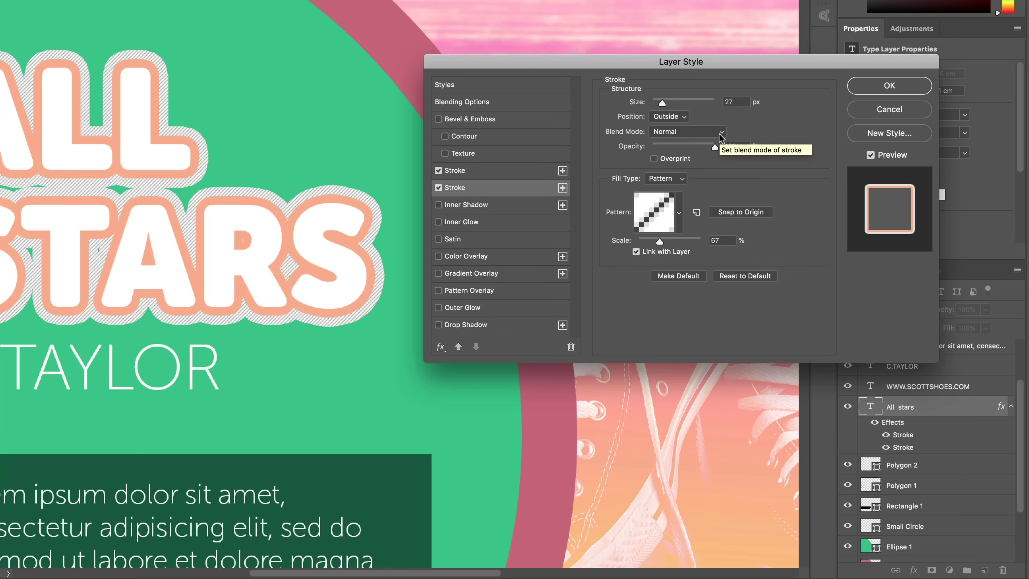
Try the Darken and Multiply blend modes on the patterned Stroke effect.
click(686, 133)
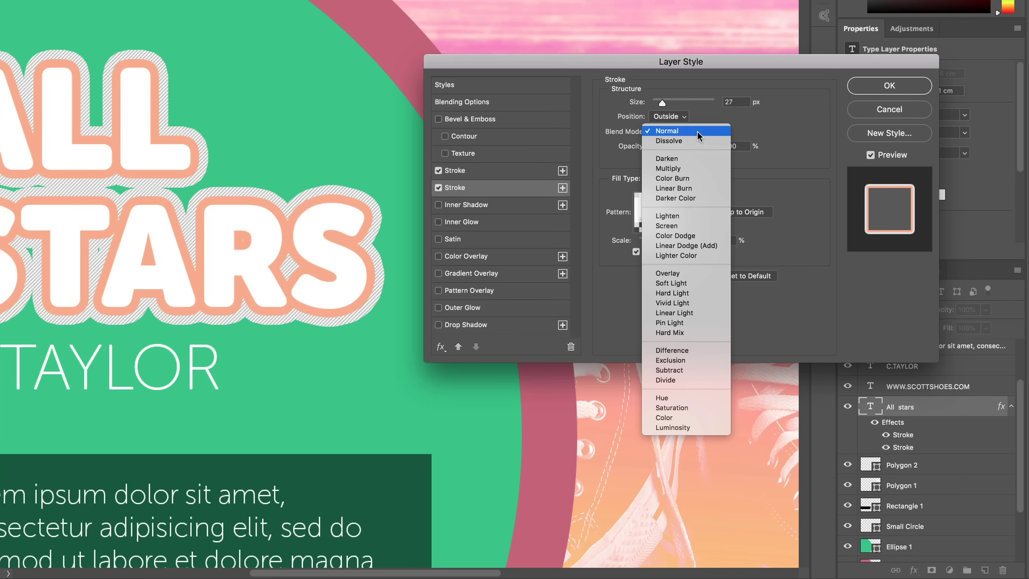
click(605, 174)
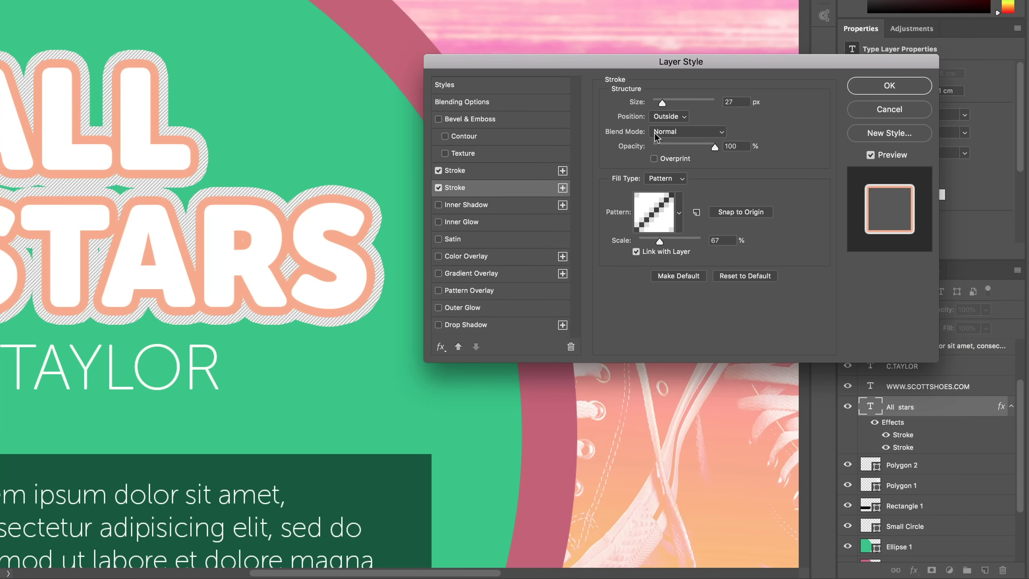
click(665, 132)
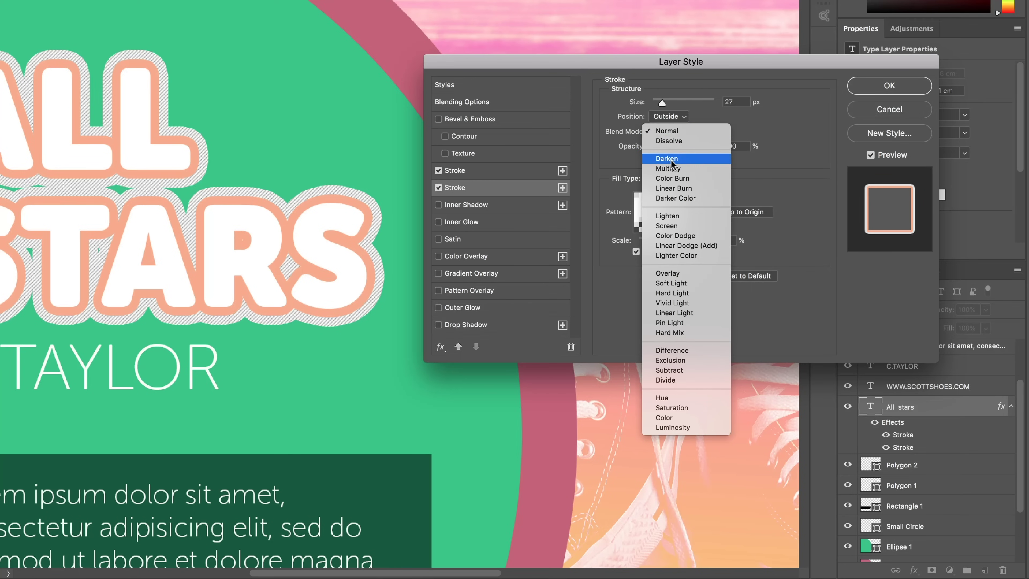
click(670, 159)
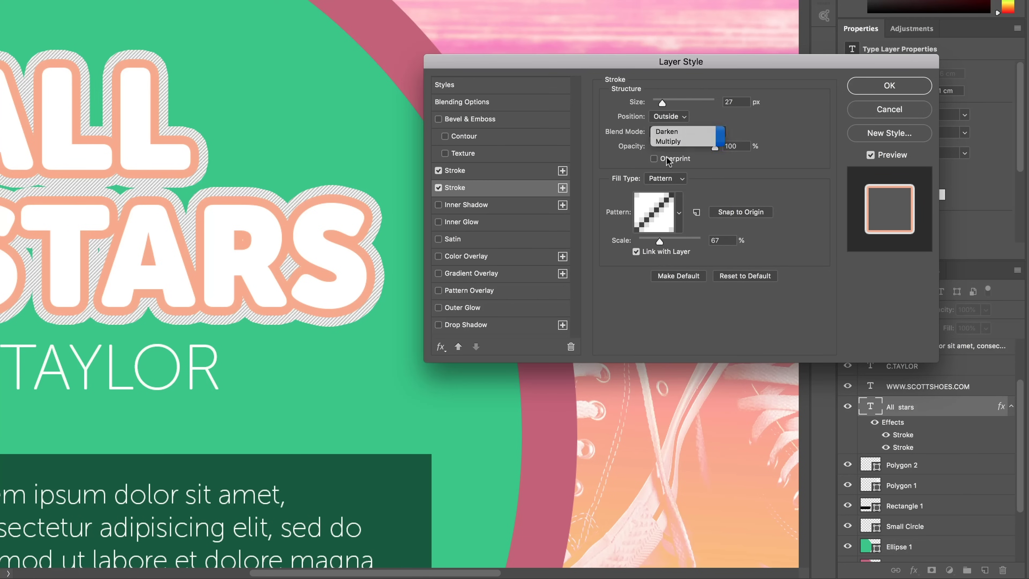
click(683, 130)
click(682, 142)
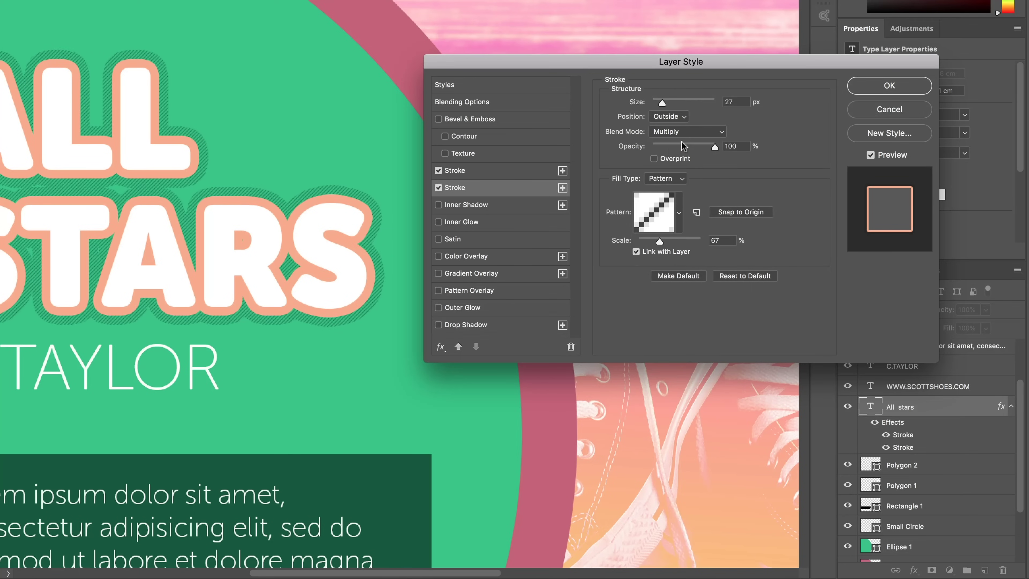
Try the Color Burn, Linear Burn and Darker Color blend modes on the patterned Stroke effect.
click(684, 137)
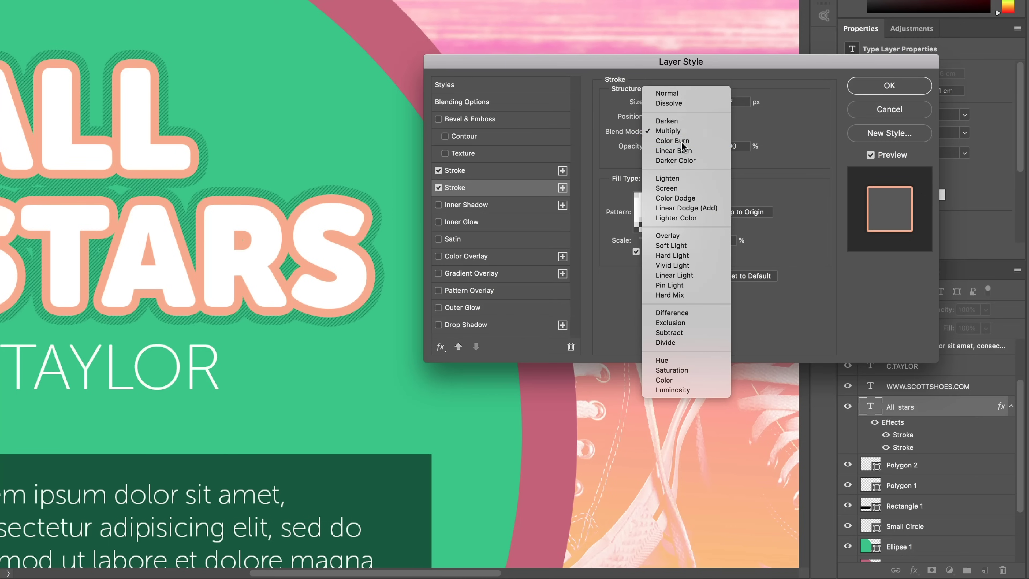
click(683, 142)
click(685, 131)
click(687, 142)
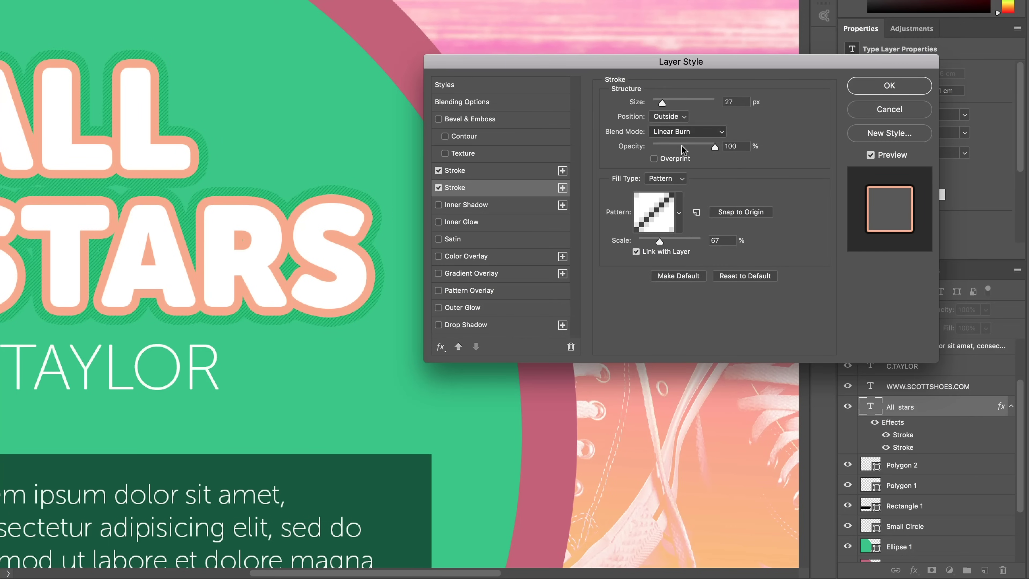
click(690, 134)
click(688, 141)
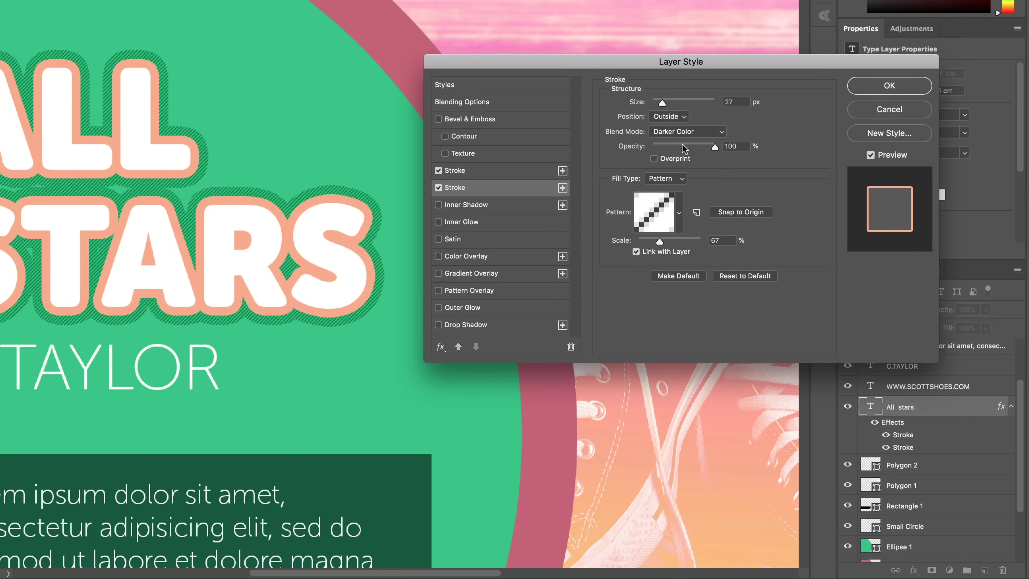
Try the Lighten and Color Dodge blend modes on the patterned Stroke effect, then set it to Overlay.
click(692, 132)
click(691, 149)
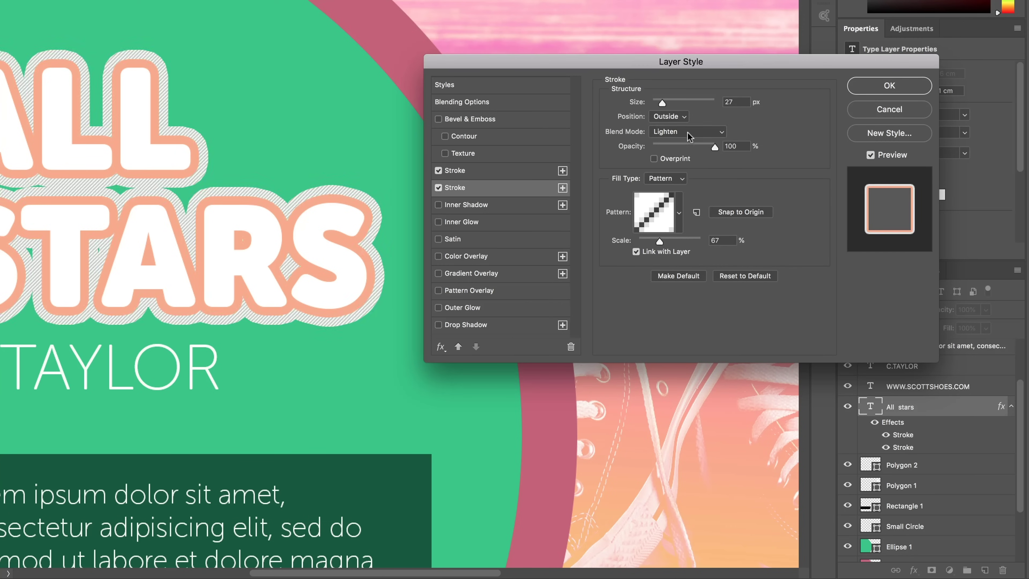
click(695, 132)
click(693, 150)
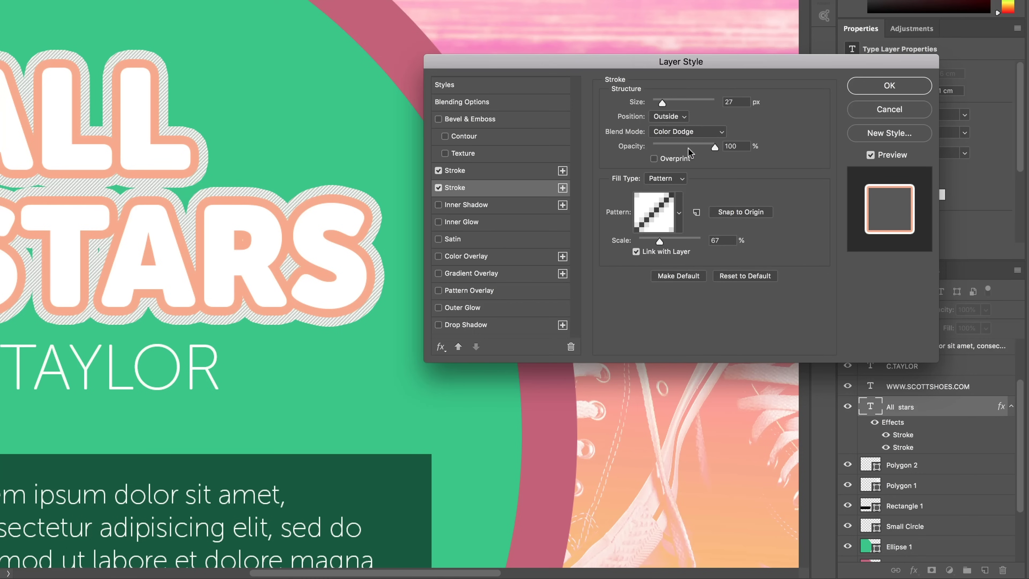
click(704, 131)
click(677, 169)
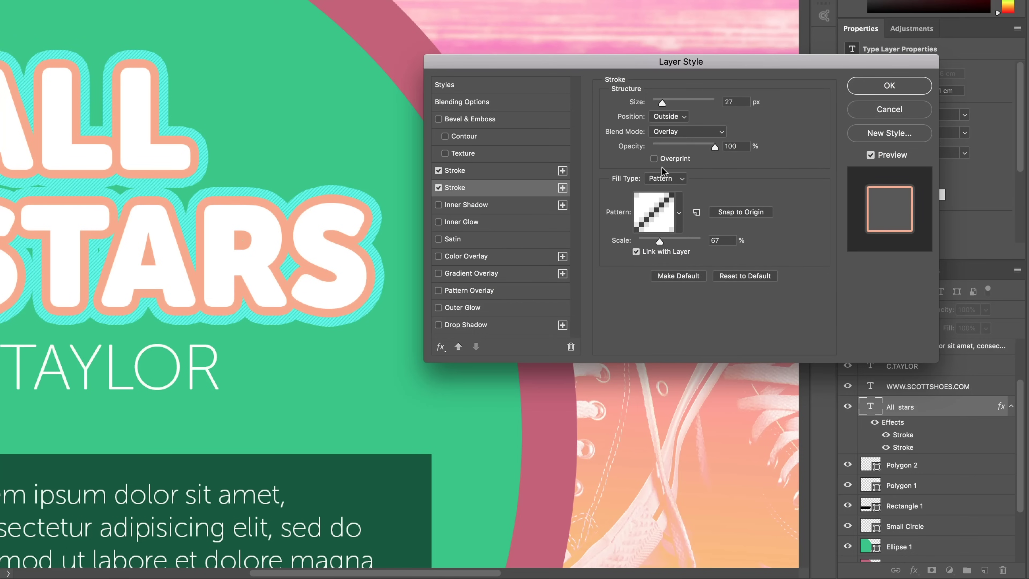
Try the Soft Light, Hard Light and Vivid Light blend modes on the patterned Stroke effect.
click(686, 133)
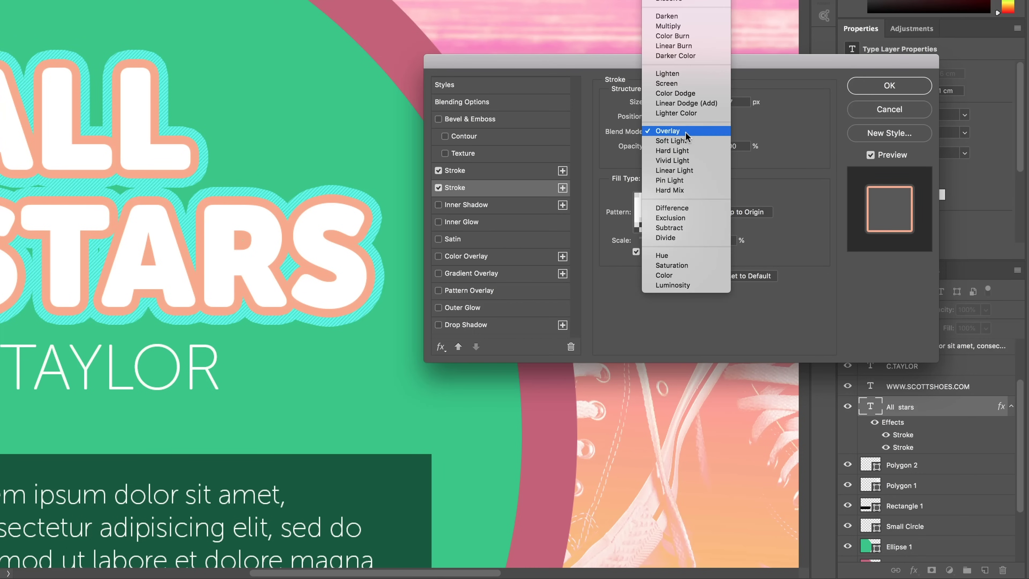
click(765, 140)
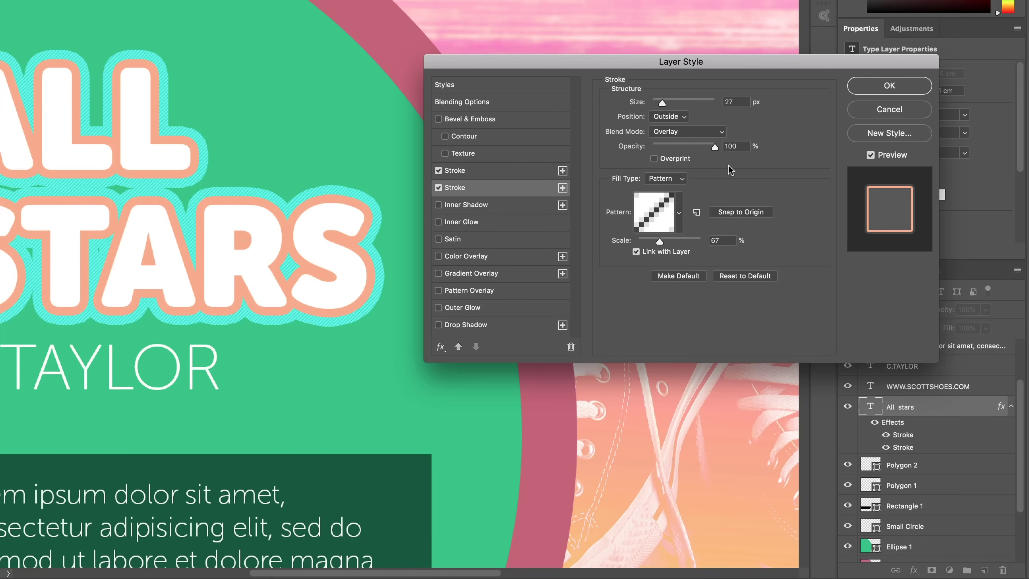
click(671, 132)
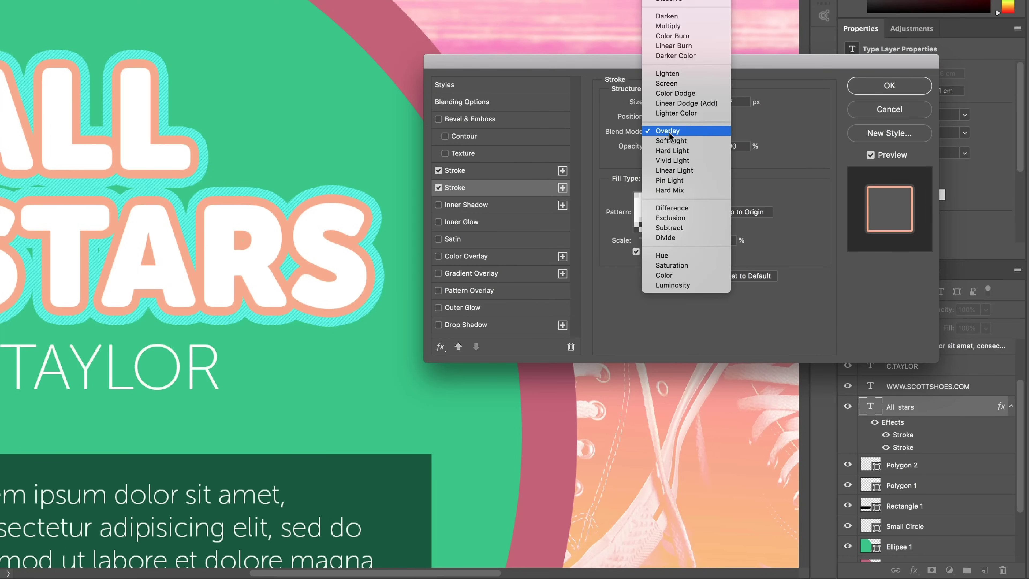
click(668, 141)
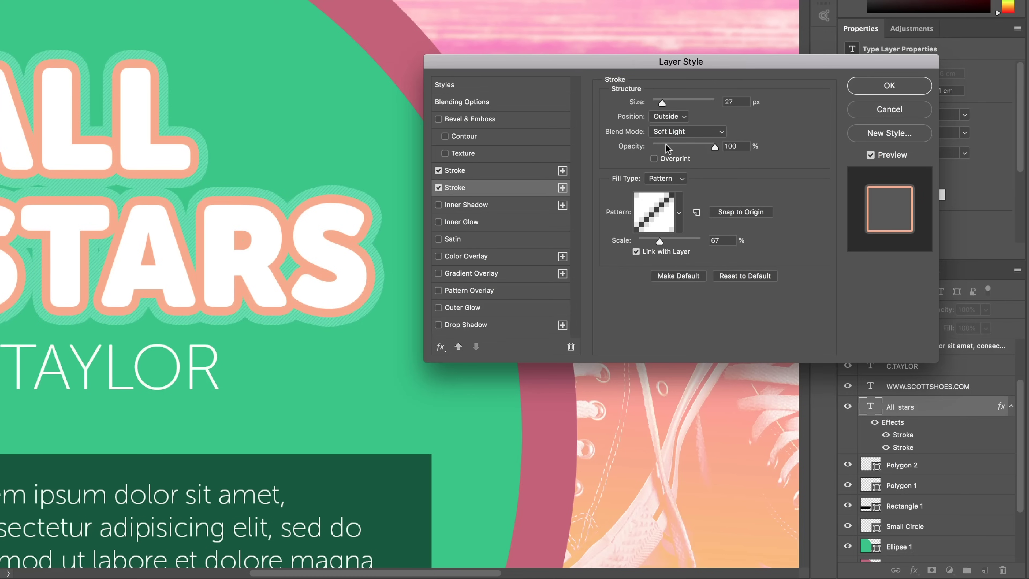
click(678, 132)
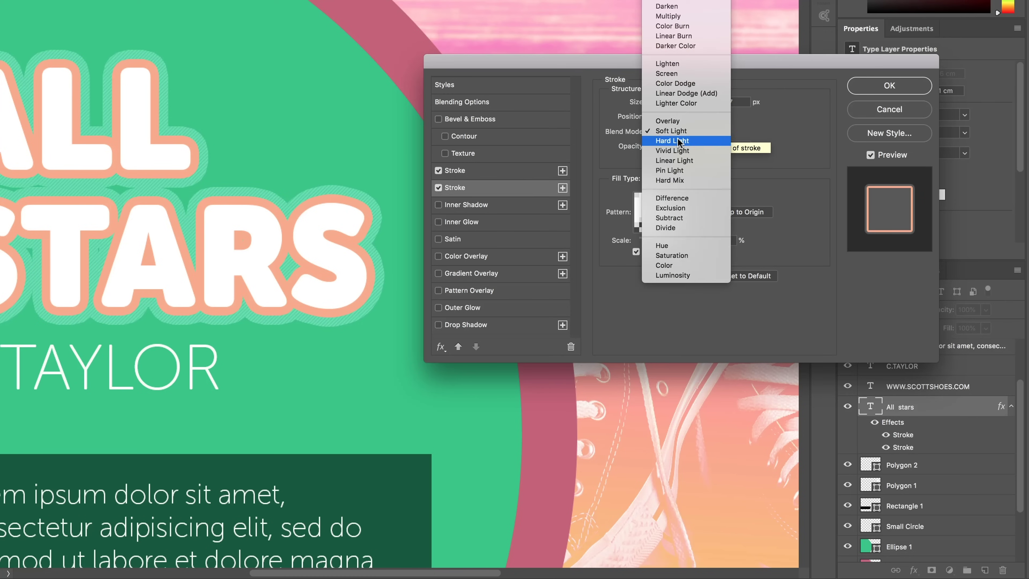
click(677, 141)
click(677, 133)
click(677, 141)
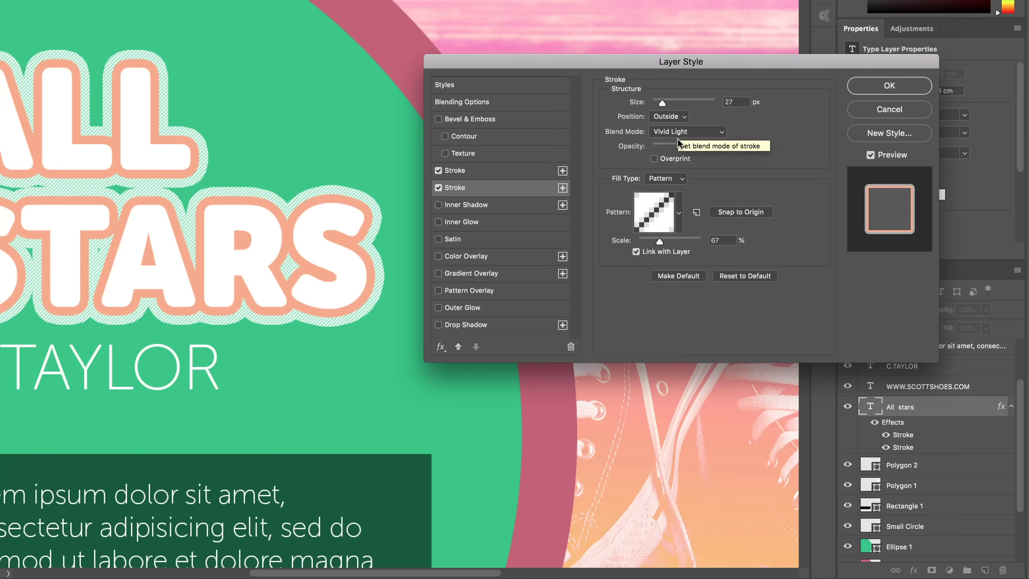
Try the Linear Light, Pin Light, Hard Mix and Difference blend modes on the patterned Stroke effect.
click(680, 132)
click(681, 140)
click(681, 135)
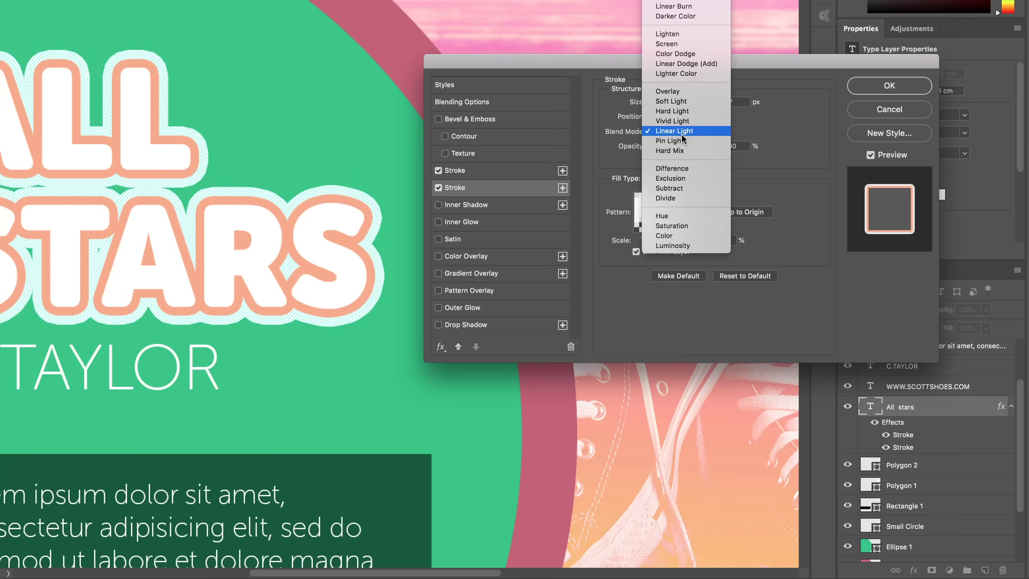
click(682, 141)
click(684, 132)
click(686, 143)
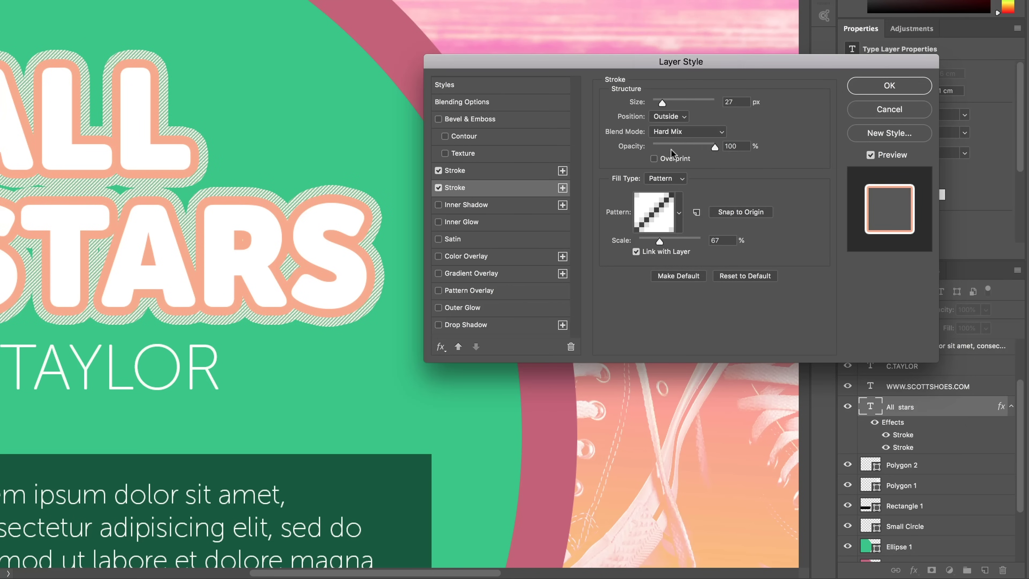
click(675, 132)
click(671, 147)
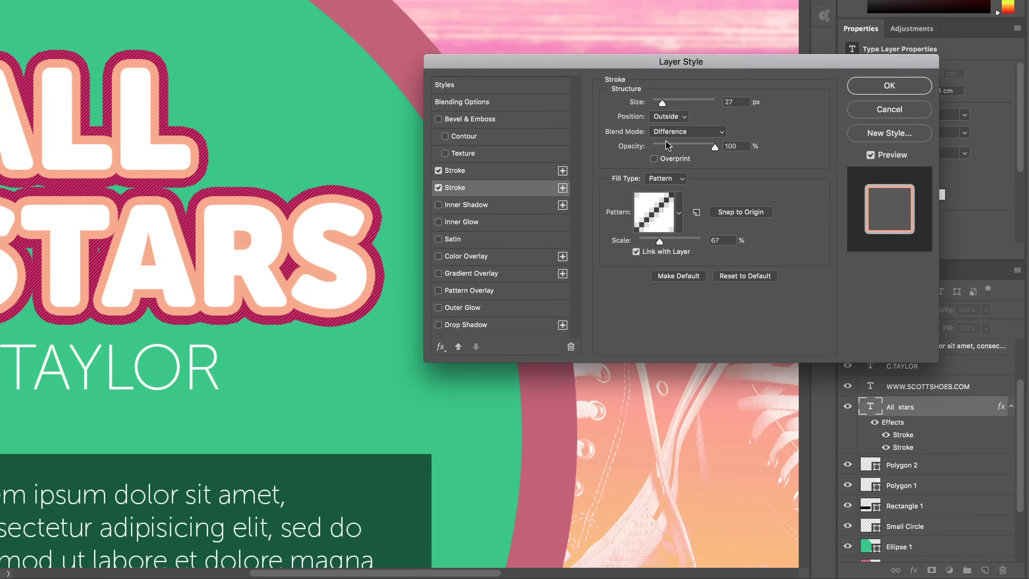
Set the patterned Stroke effect to the Multiply blend mode with a size of 38 px and apply the layer style.
click(685, 133)
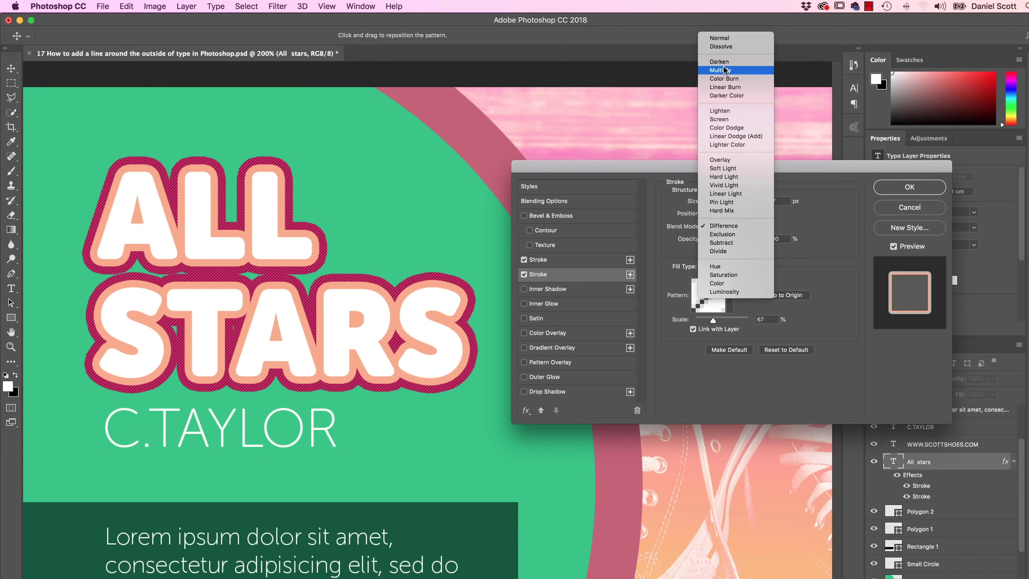
click(724, 70)
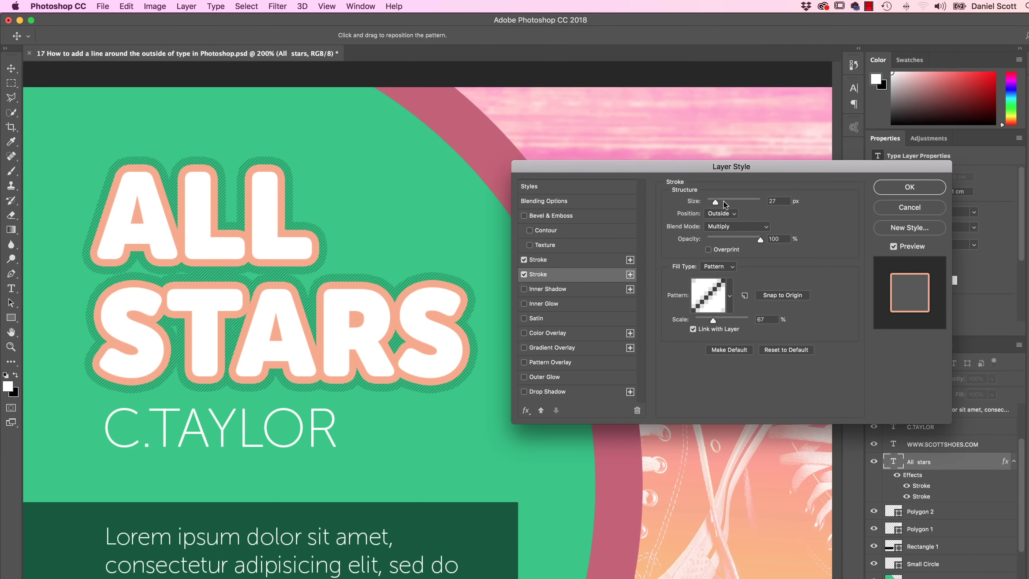
drag(716, 201, 717, 203)
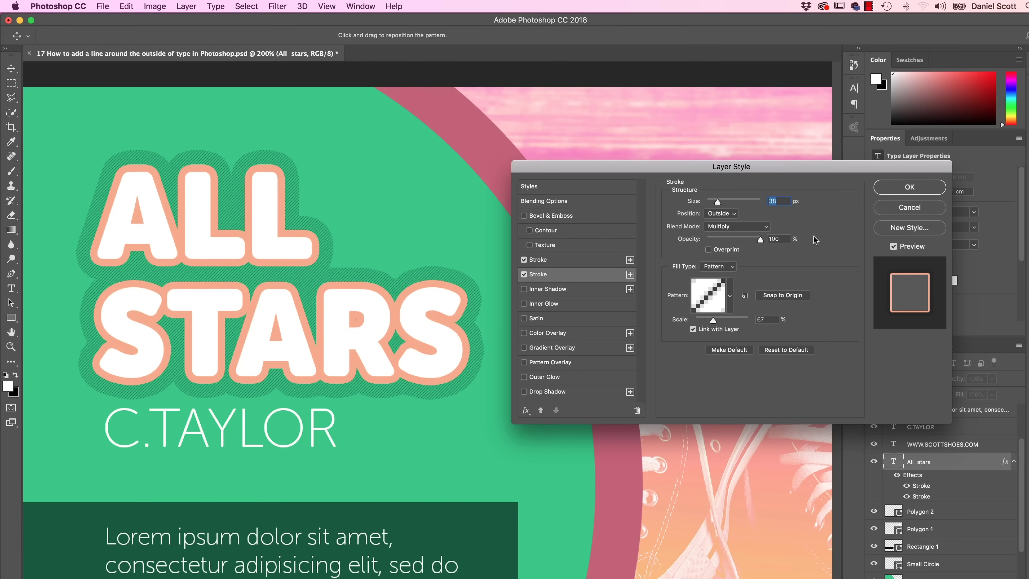
click(909, 188)
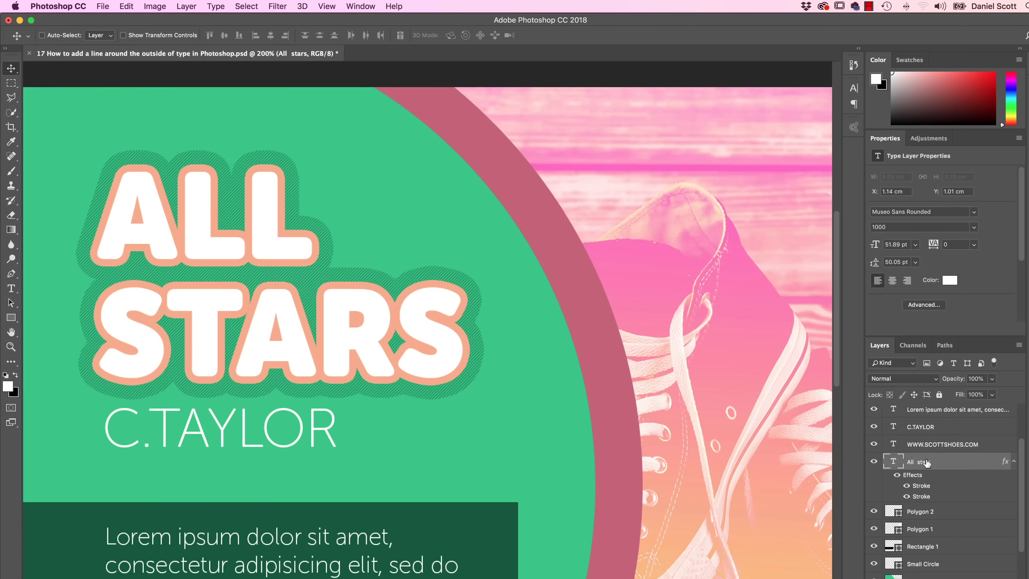
Look up the commands for copying and pasting the layer style of the All stars layer.
right_click(926, 464)
click(943, 469)
right_click(927, 461)
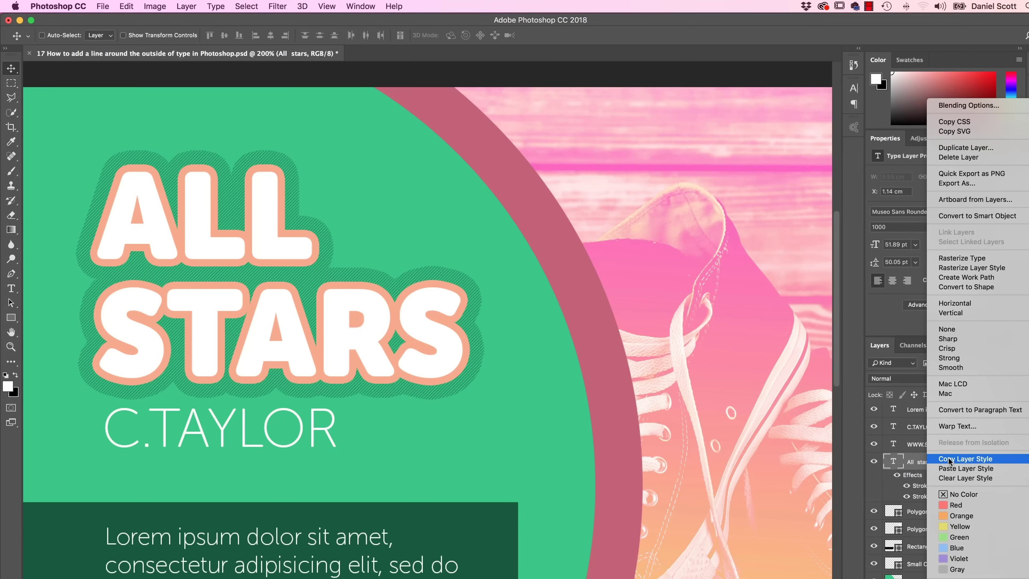
click(913, 464)
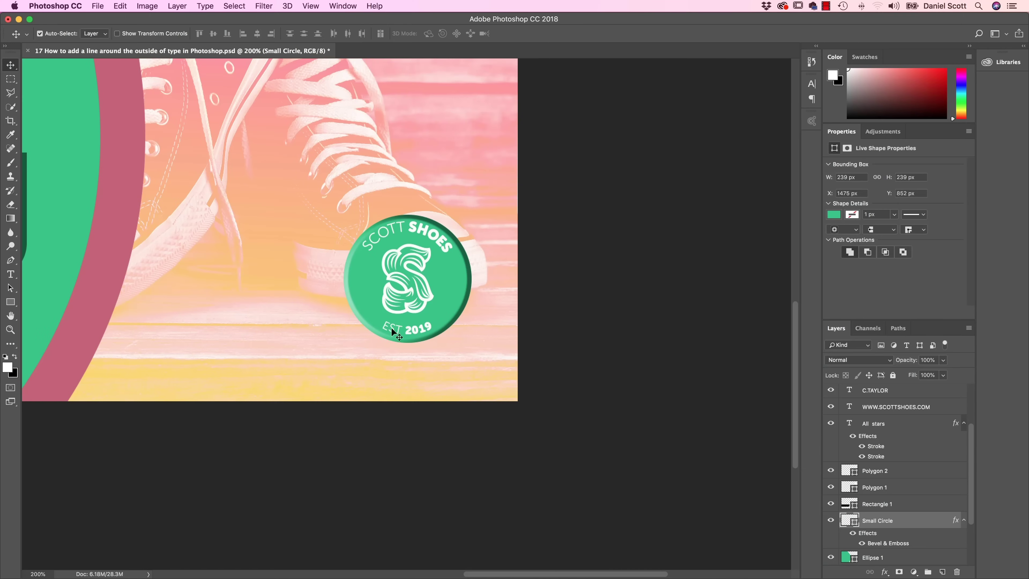
Hide and show the Small Circle layer's effects to compare the badge with and without its bevel.
click(851, 534)
click(851, 534)
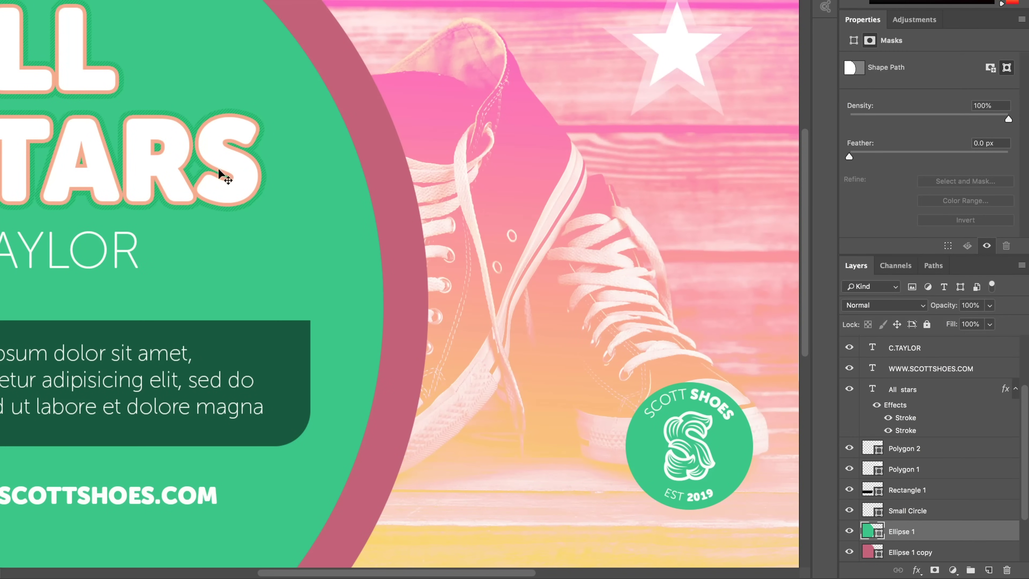
Identify the green badge's Small Circle layer by toggling its visibility and add a Bevel & Emboss effect to it.
click(640, 454)
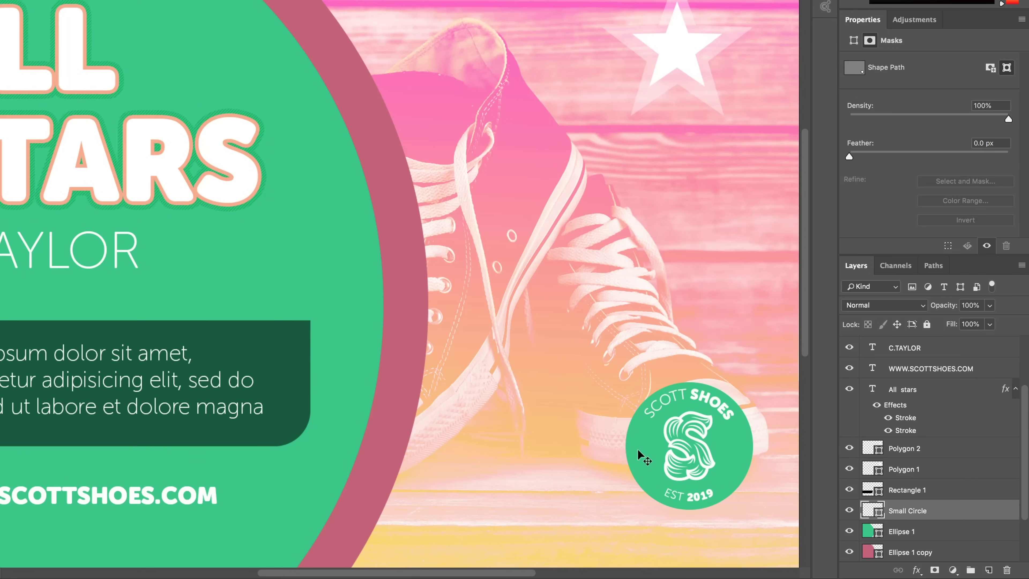
click(849, 511)
click(849, 511)
click(918, 572)
click(940, 441)
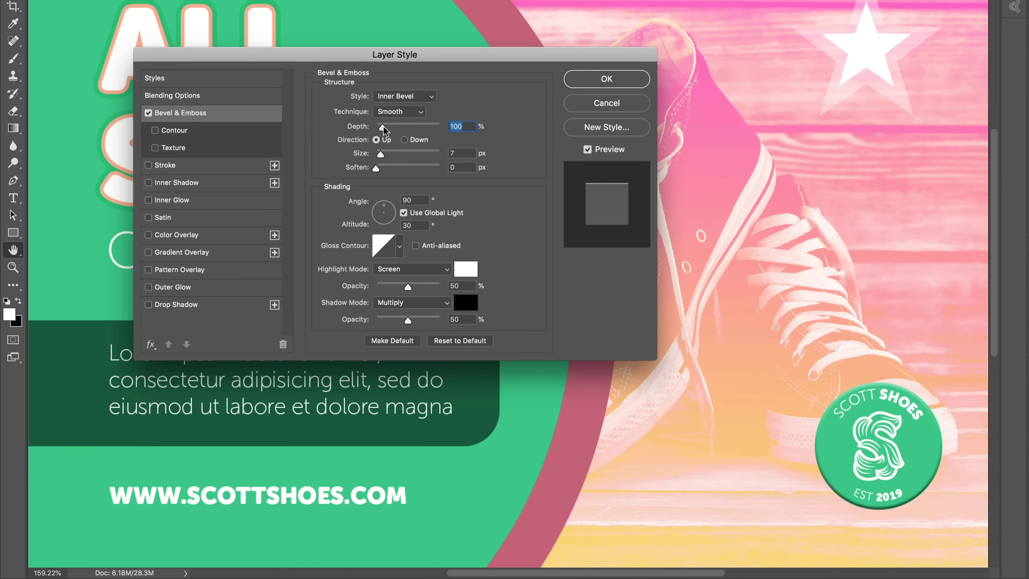
Set the badge bevel's depth to 147%, its size to 27 px and its soften to 2 px.
drag(384, 127, 426, 128)
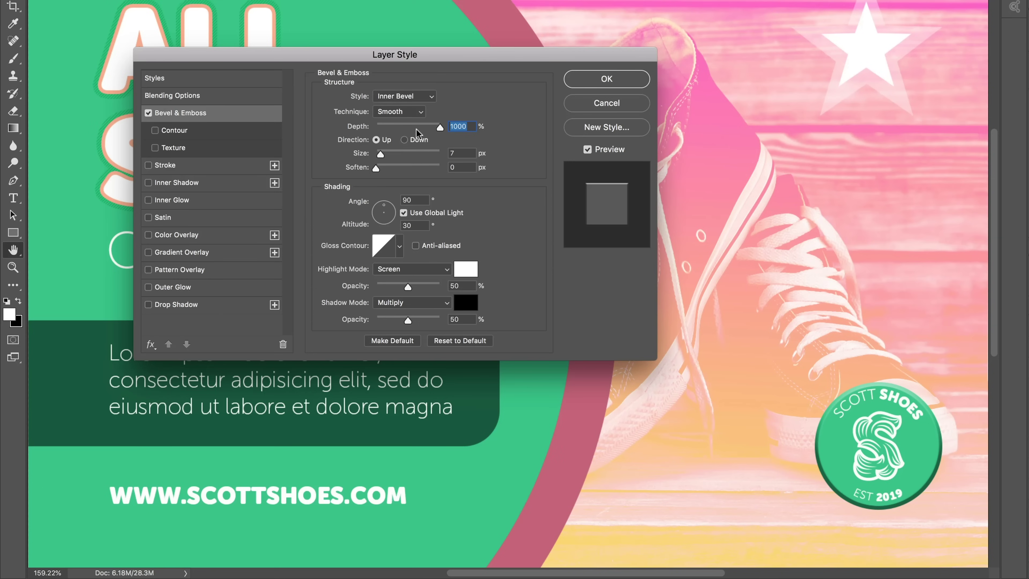
drag(400, 128, 389, 159)
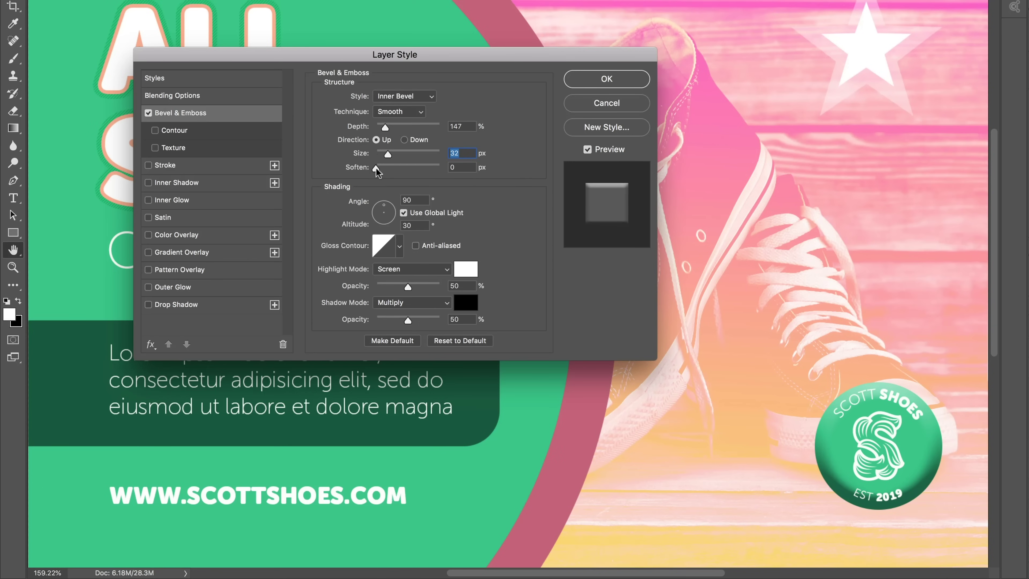
mouse_move(375, 168)
mouse_down()
mouse_move(415, 170)
mouse_move(384, 172)
mouse_move(399, 158)
mouse_move(387, 156)
mouse_up()
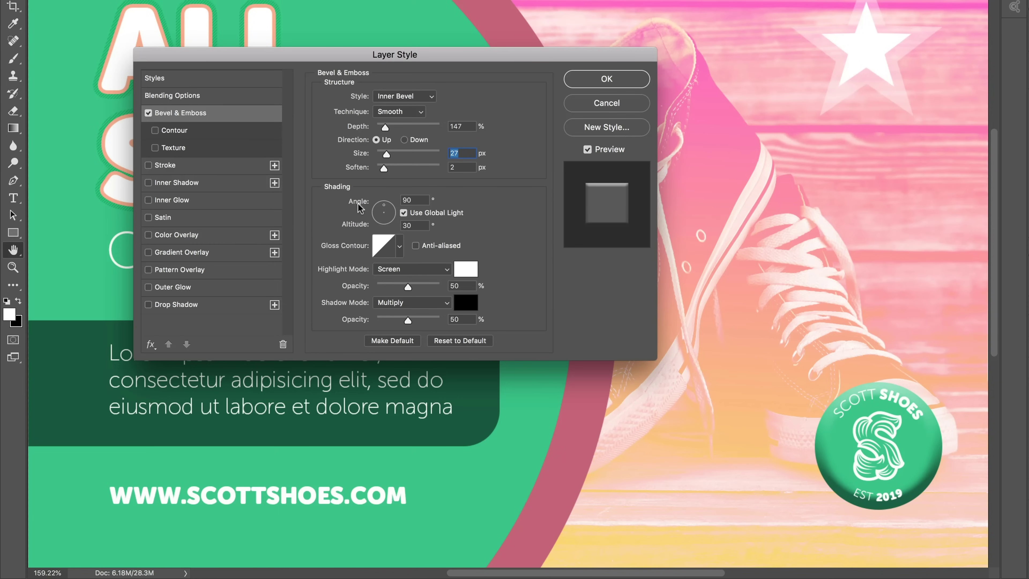
Set the bevel's shading angle to -166° and its altitude to 32°, keeping the badge in view.
click(380, 213)
click(387, 217)
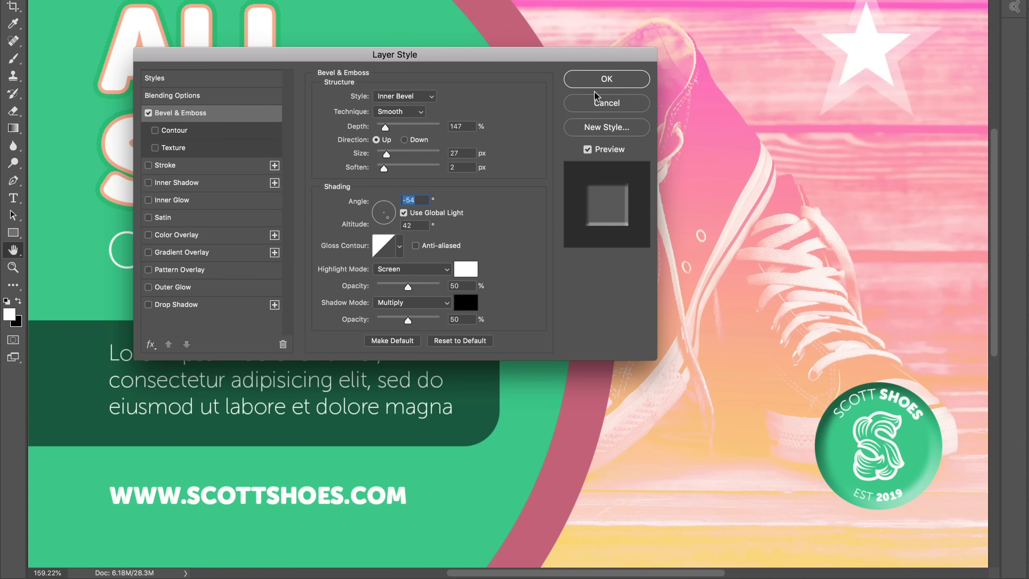
drag(618, 61, 739, 250)
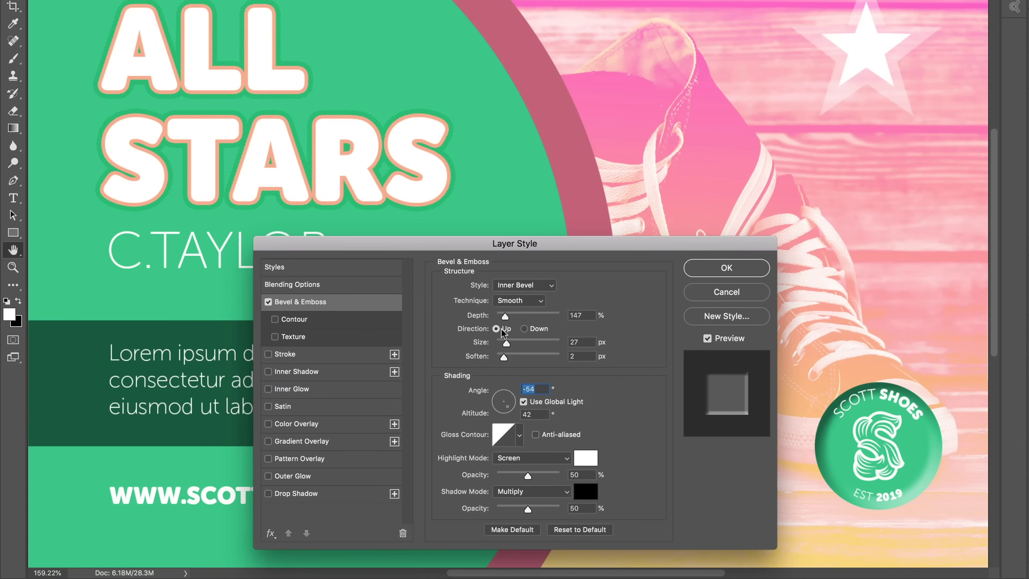
mouse_move(506, 401)
mouse_down()
mouse_move(505, 417)
mouse_move(493, 405)
mouse_move(500, 412)
mouse_up()
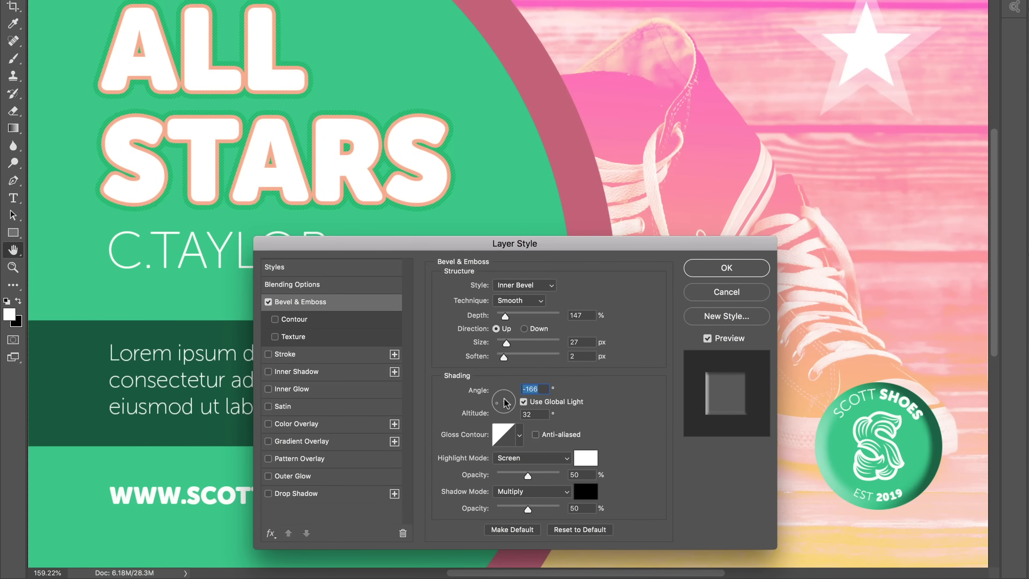
Change the badge's bevel style to Outer Bevel and set its depth to 168%.
click(541, 287)
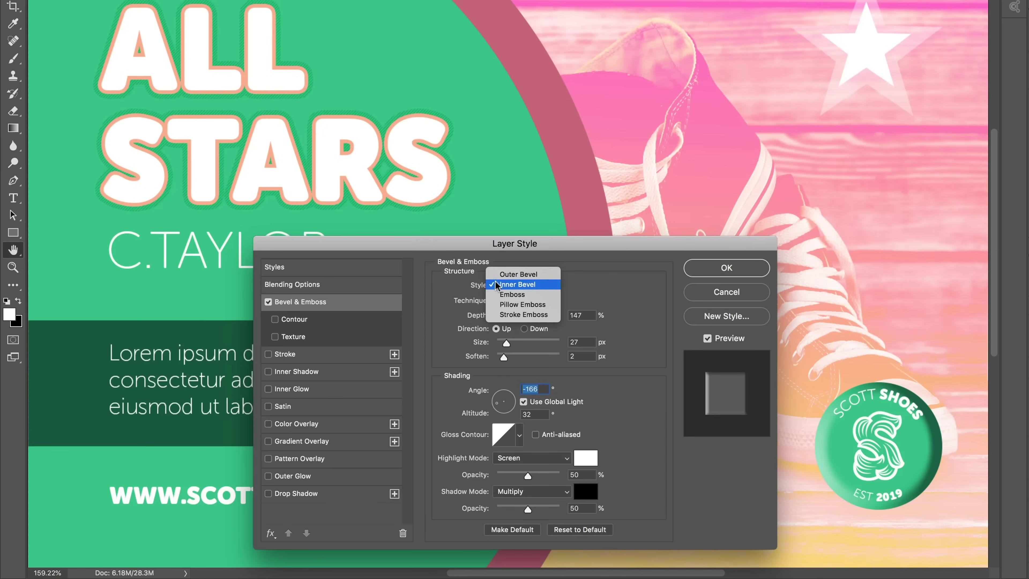
click(514, 274)
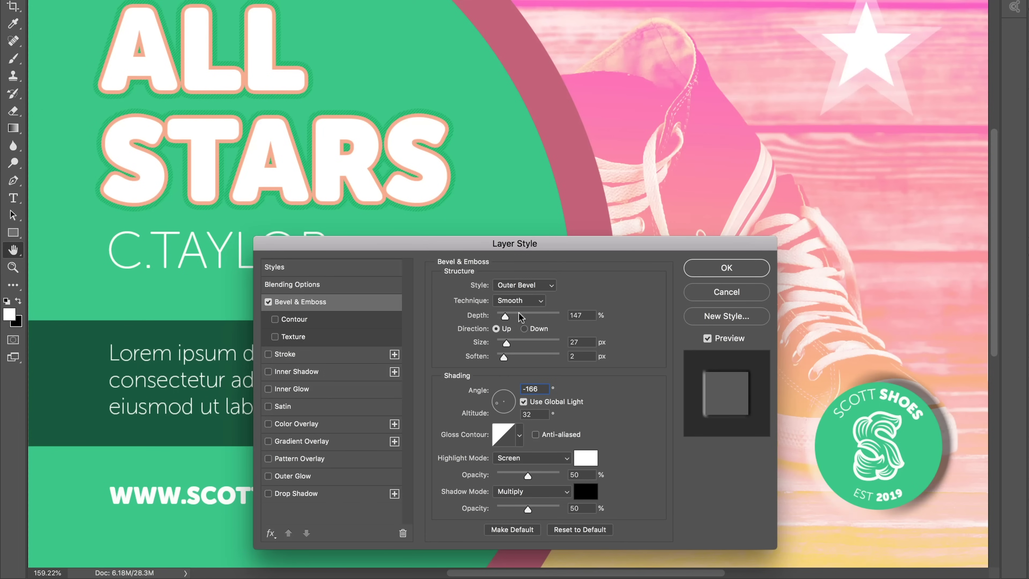
drag(505, 315, 507, 317)
Try the Emboss, Pillow Emboss, Stroke Emboss and Inner Bevel styles on the badge.
click(548, 285)
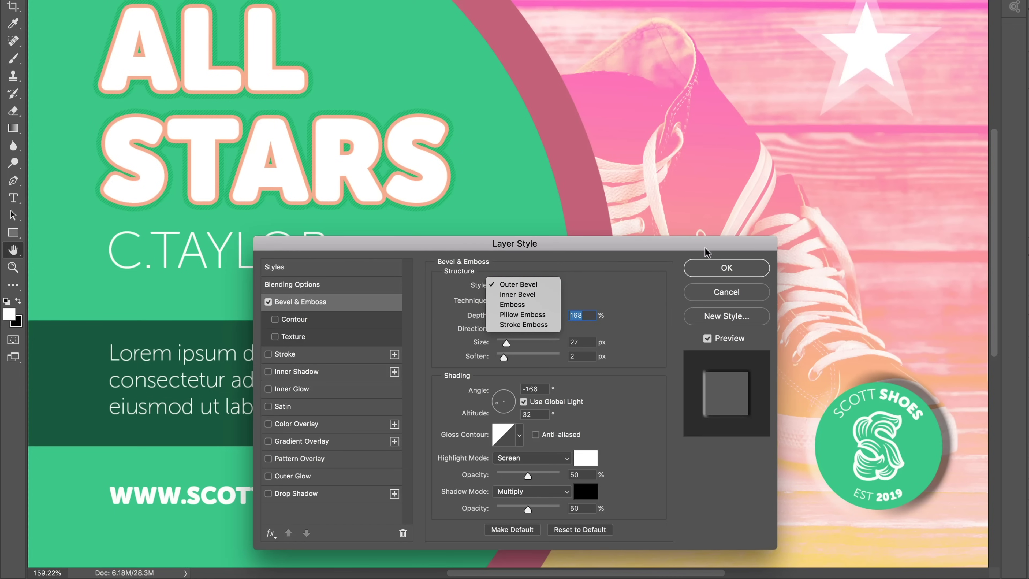
click(523, 304)
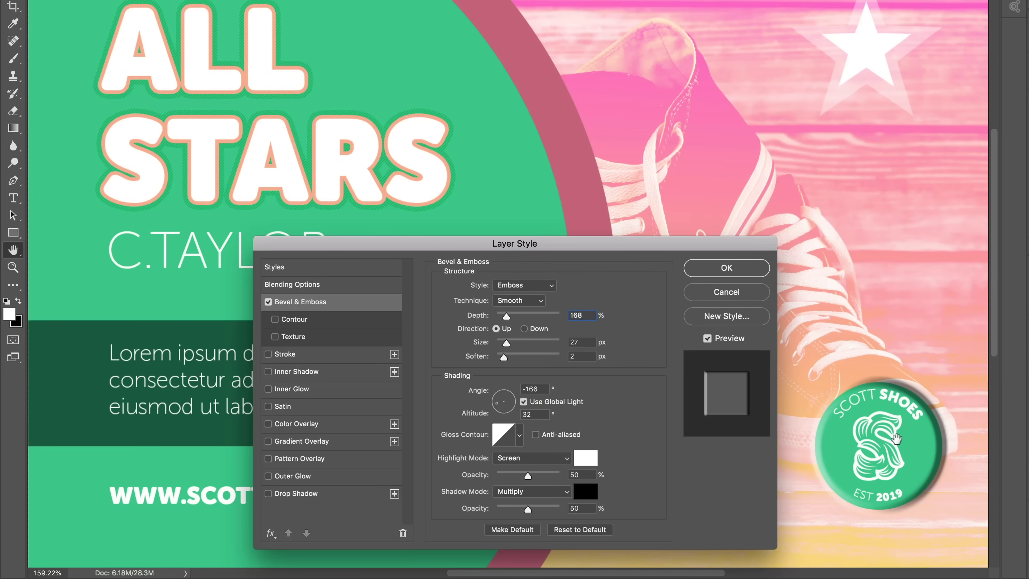
click(524, 285)
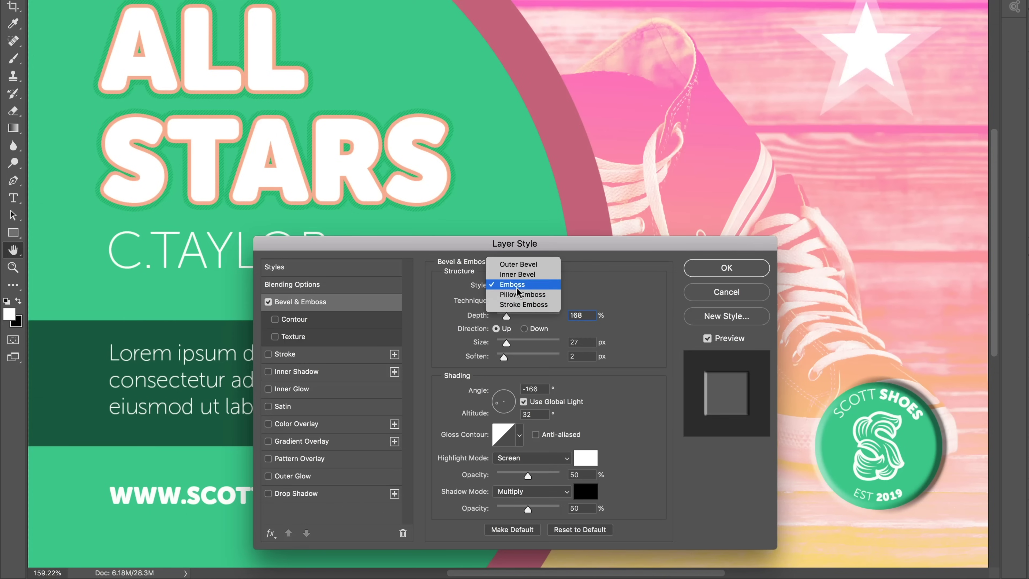
click(521, 299)
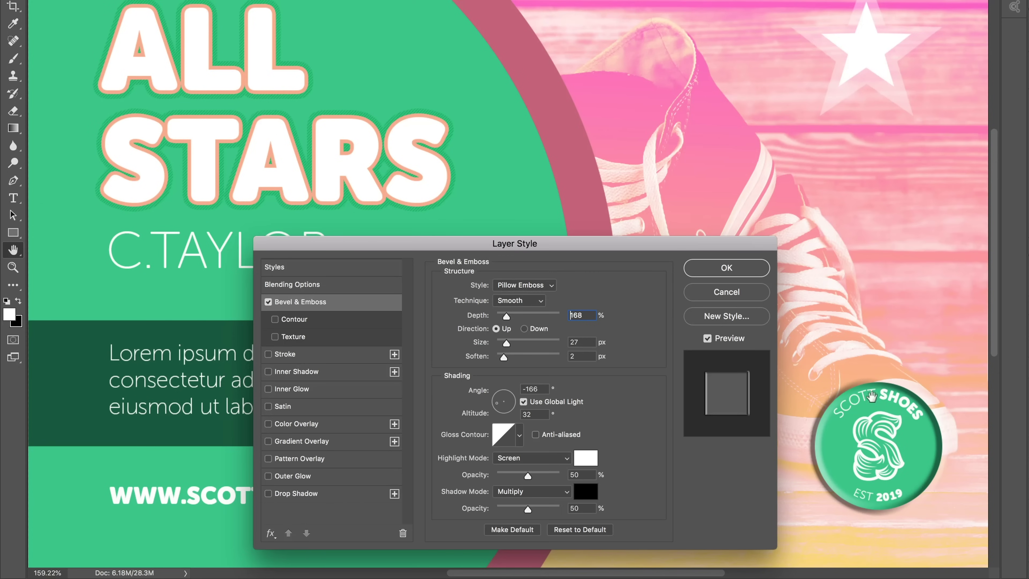
click(540, 285)
click(511, 295)
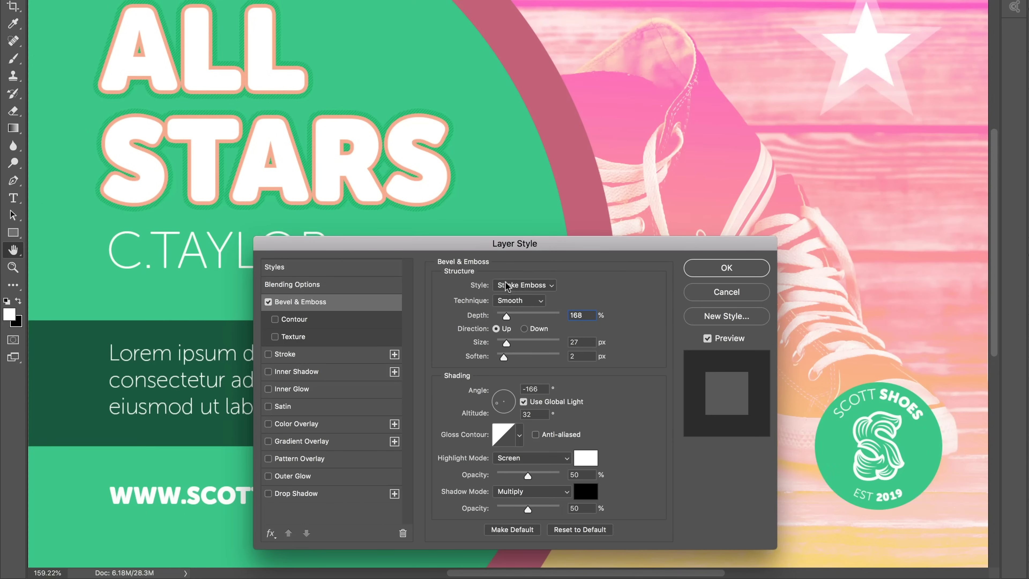
click(525, 289)
click(518, 255)
Set the badge's bevel style to Outer Bevel and apply the layer style.
click(524, 285)
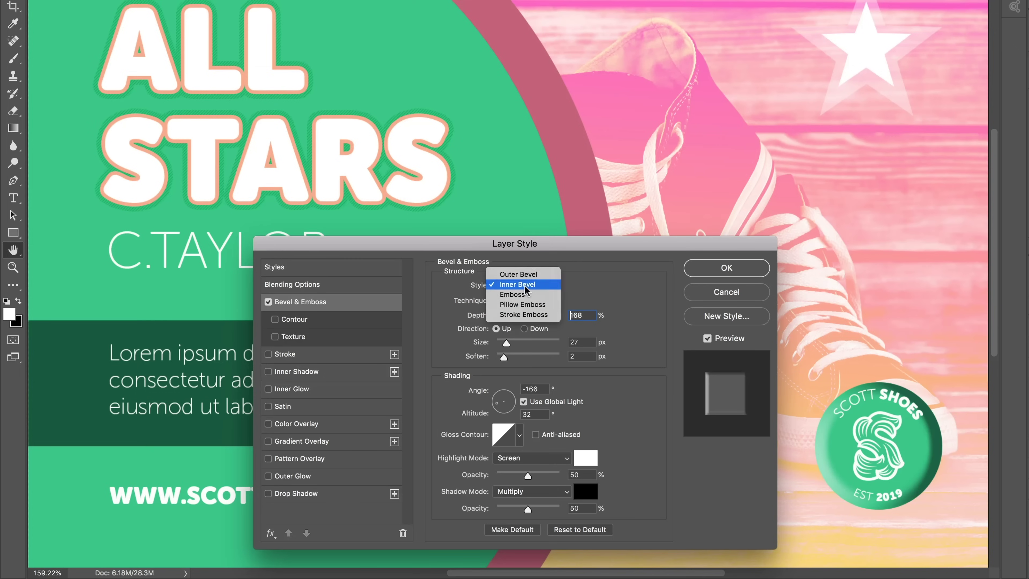
click(520, 274)
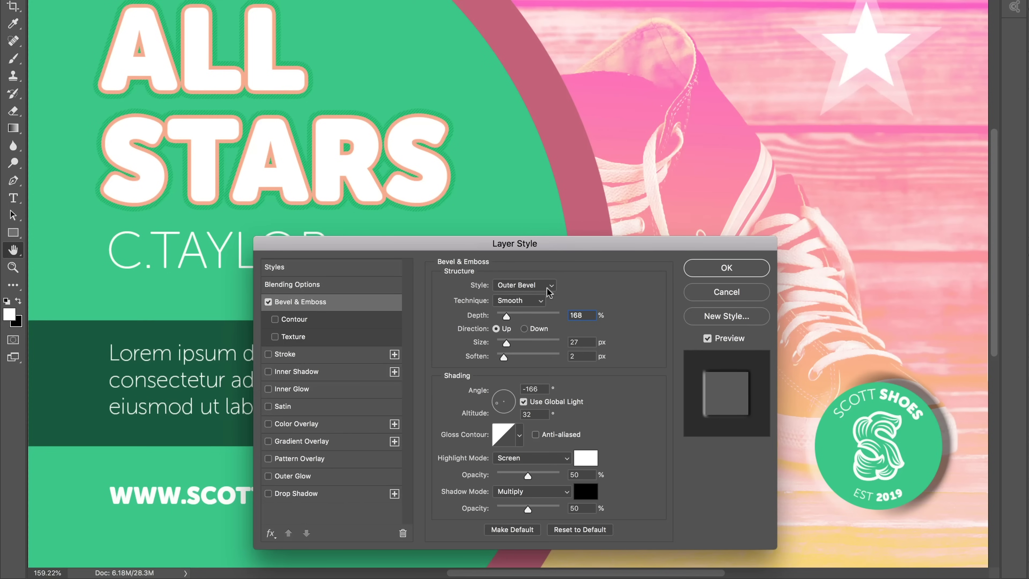
click(724, 272)
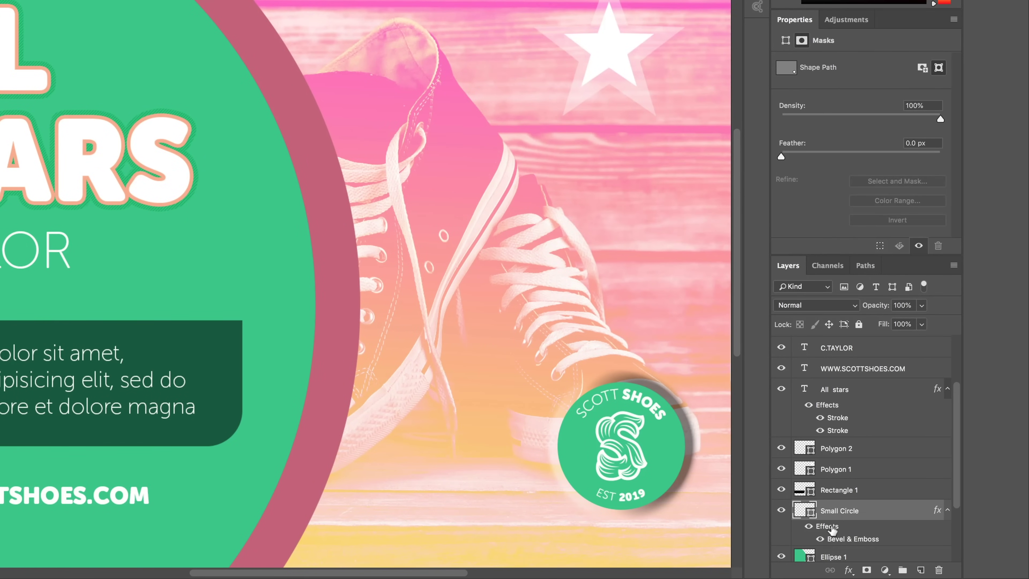
Delete the layer effects from the Small Circle layer.
drag(831, 529, 939, 570)
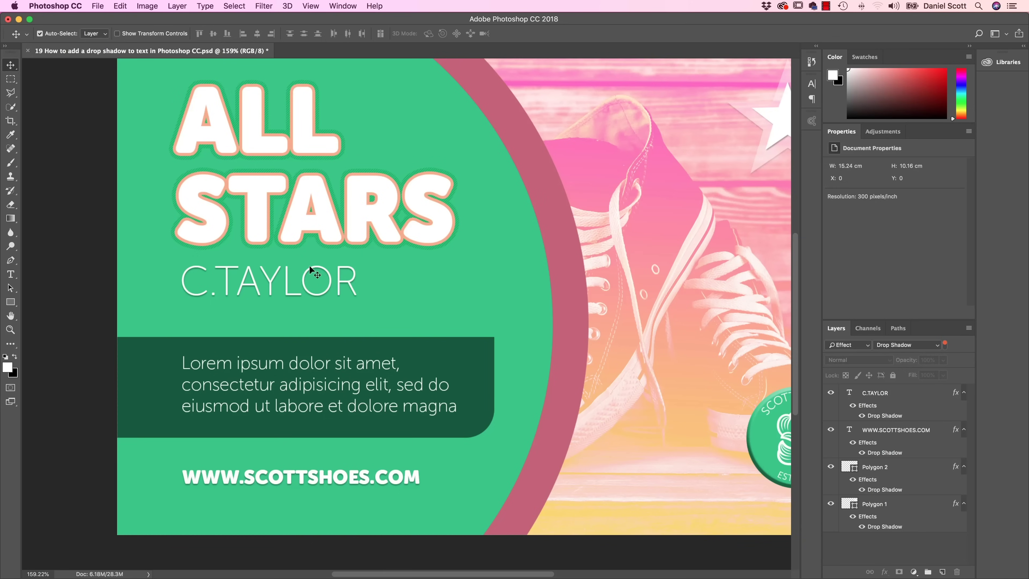
Compare the design with and without drop shadows on the C.TAYLOR text, the website text and both star layers.
click(853, 405)
click(850, 445)
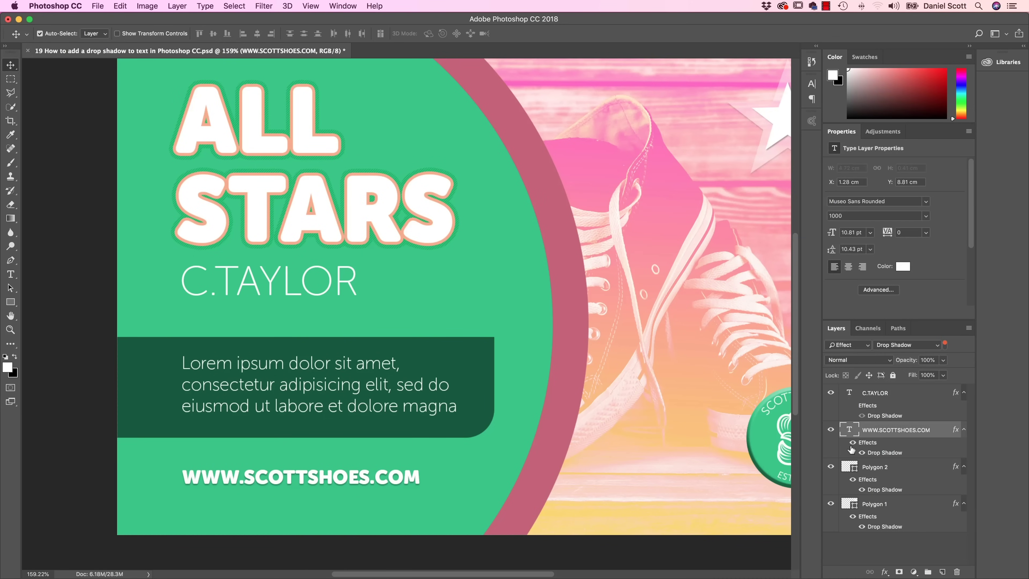
drag(689, 299, 394, 433)
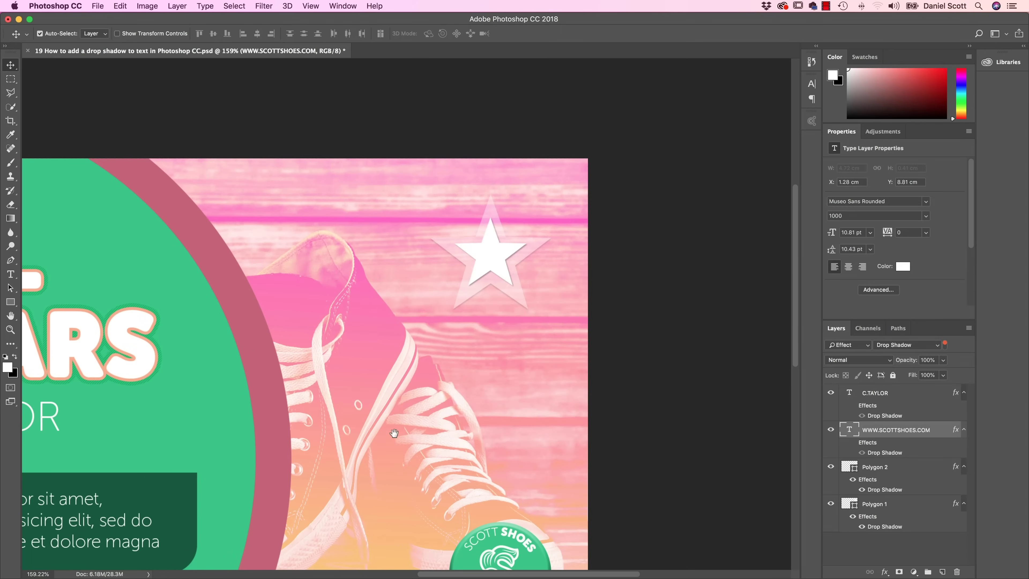
click(487, 246)
click(853, 479)
click(852, 517)
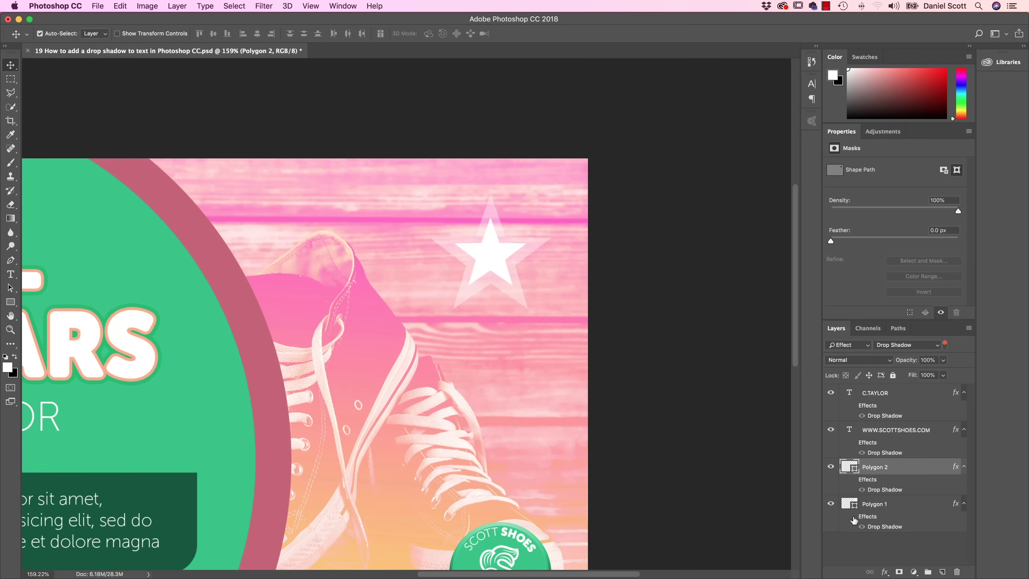
click(852, 516)
click(852, 480)
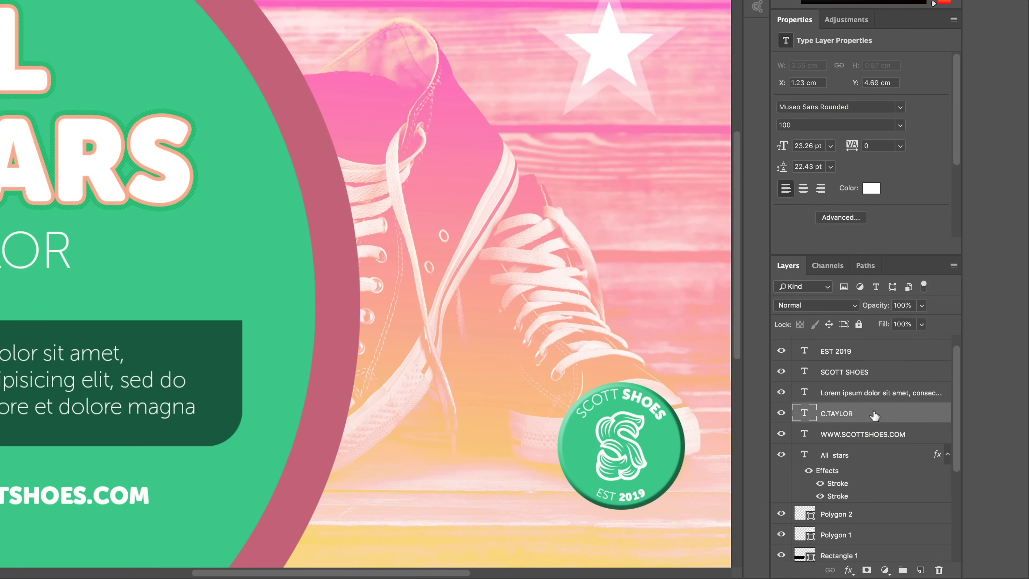
Add a Drop Shadow to the C.TAYLOR text with 32% opacity and a 90° angle.
click(848, 571)
click(871, 548)
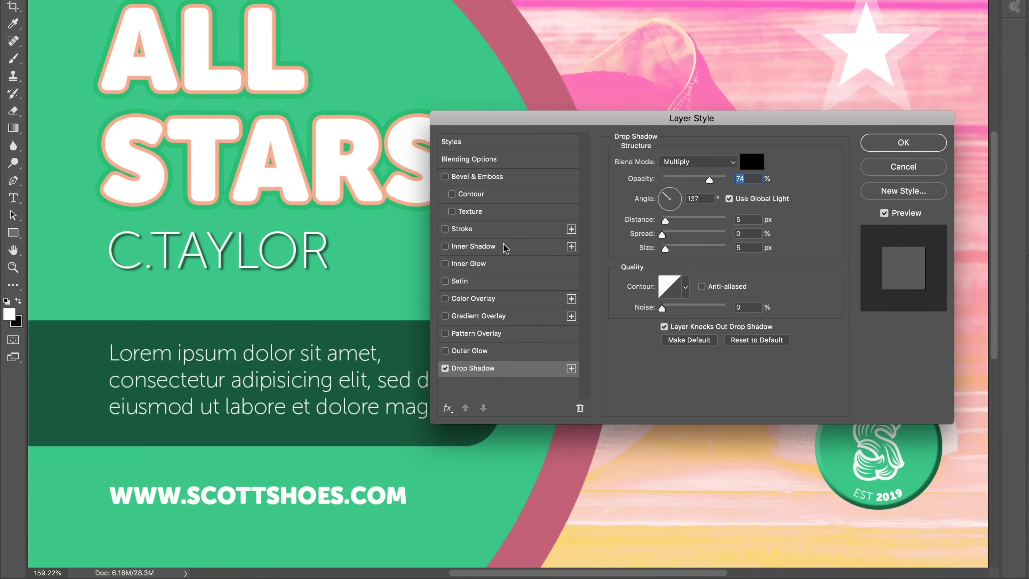
drag(543, 120, 504, 66)
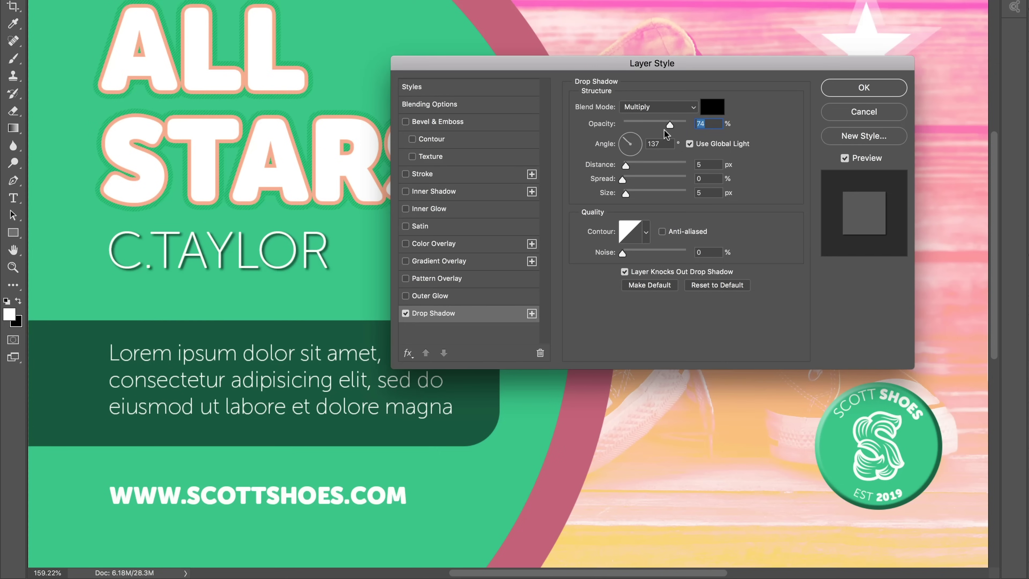
drag(664, 129, 643, 125)
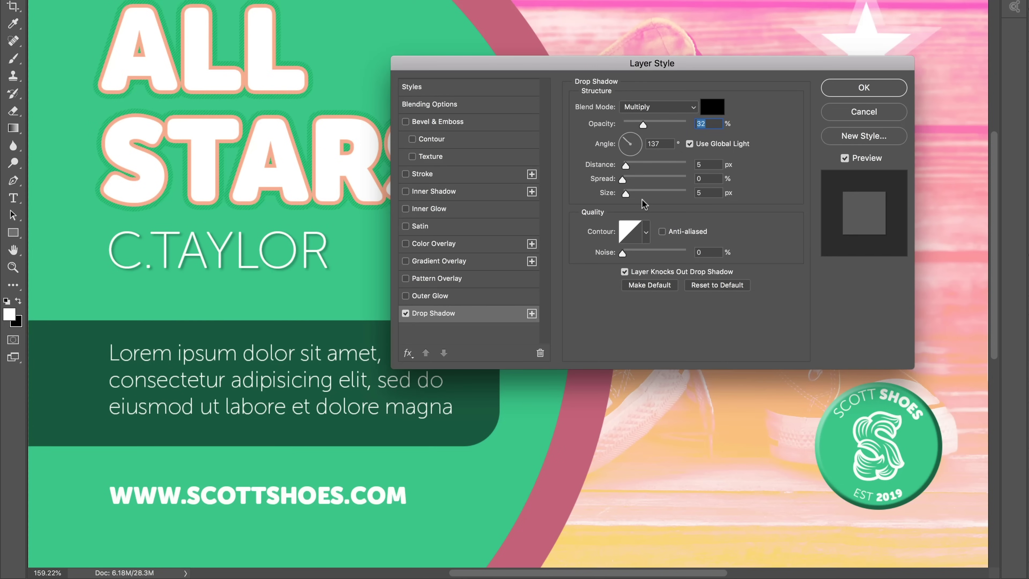
click(629, 134)
click(631, 143)
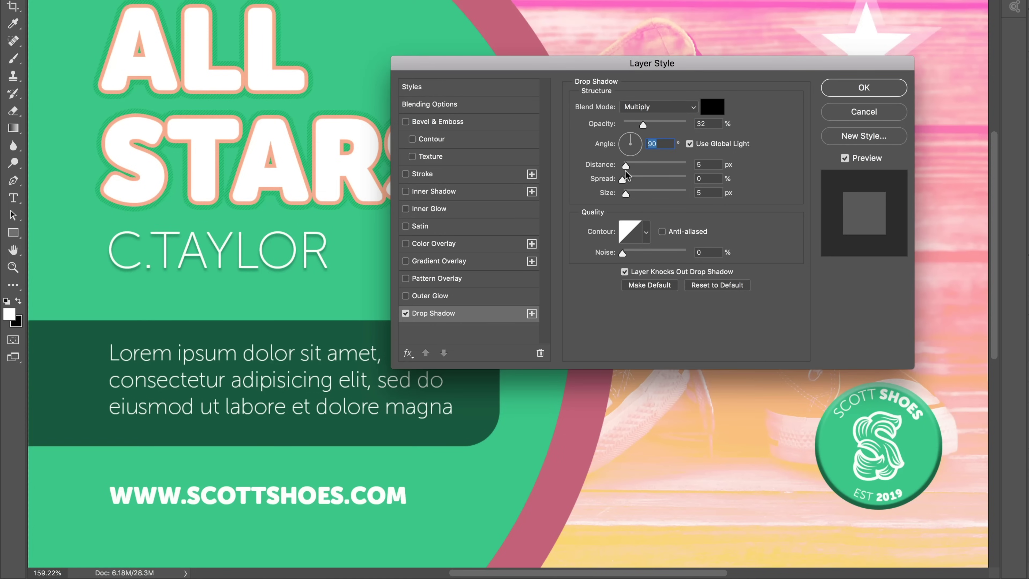
Set the shadow's distance and size to 3 px each and apply the layer style.
drag(625, 166, 630, 194)
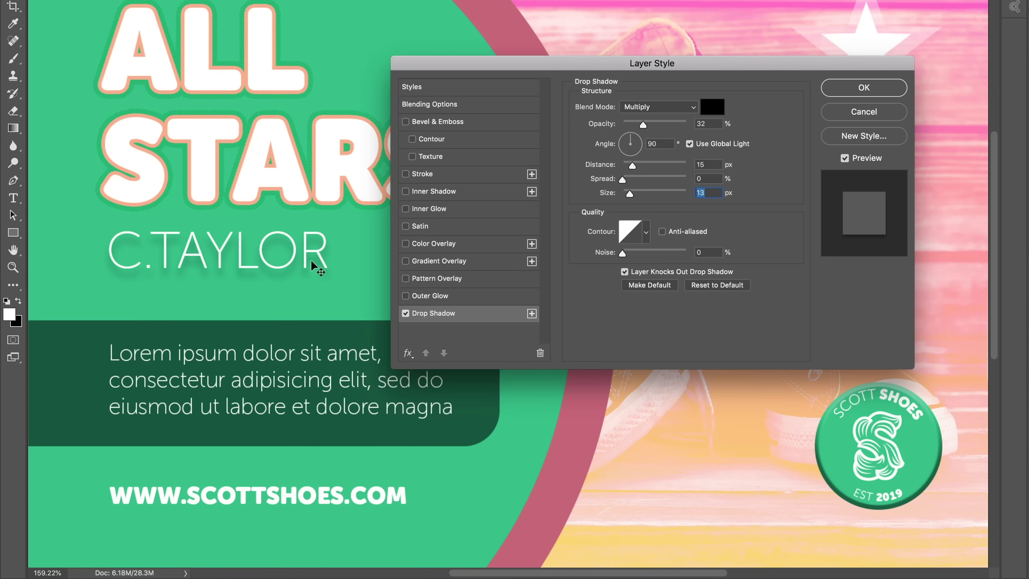
drag(630, 196, 623, 195)
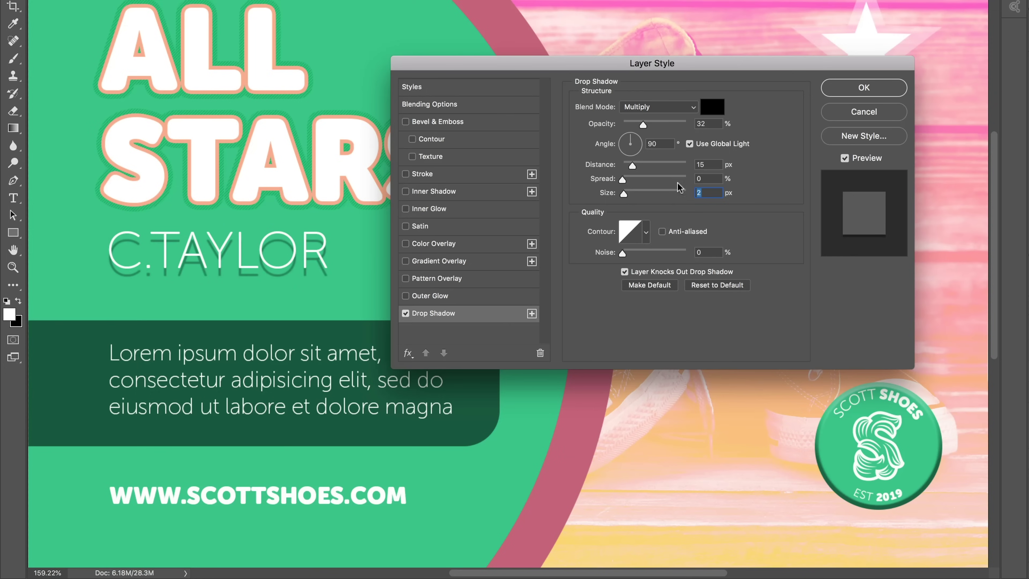
click(706, 165)
text(3)
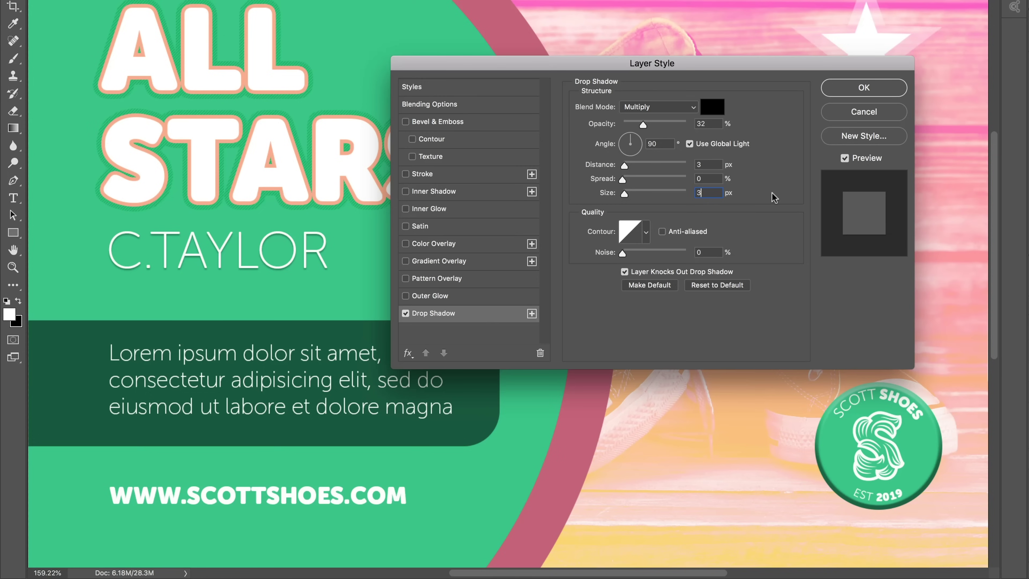
click(862, 90)
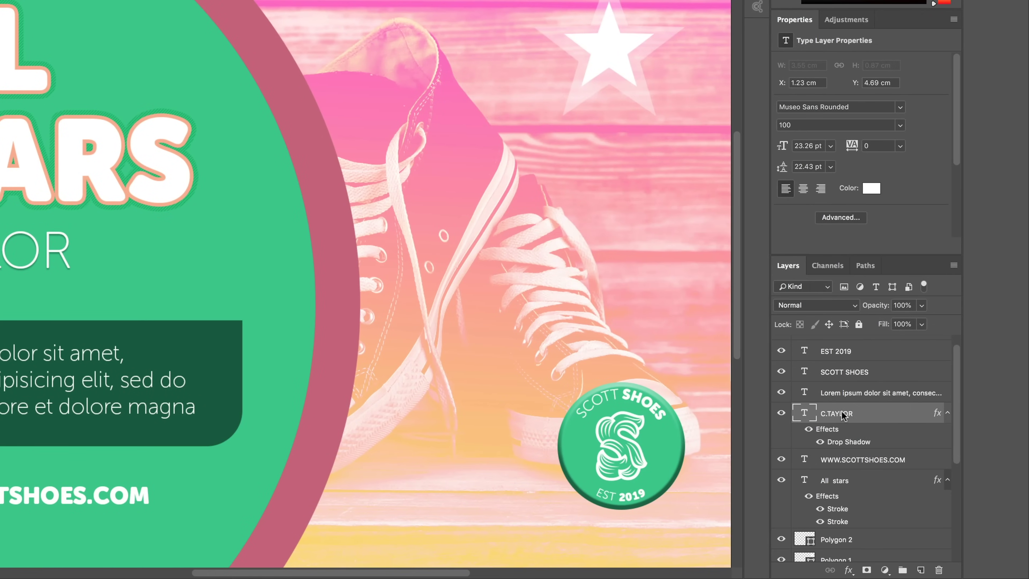
right_click(842, 414)
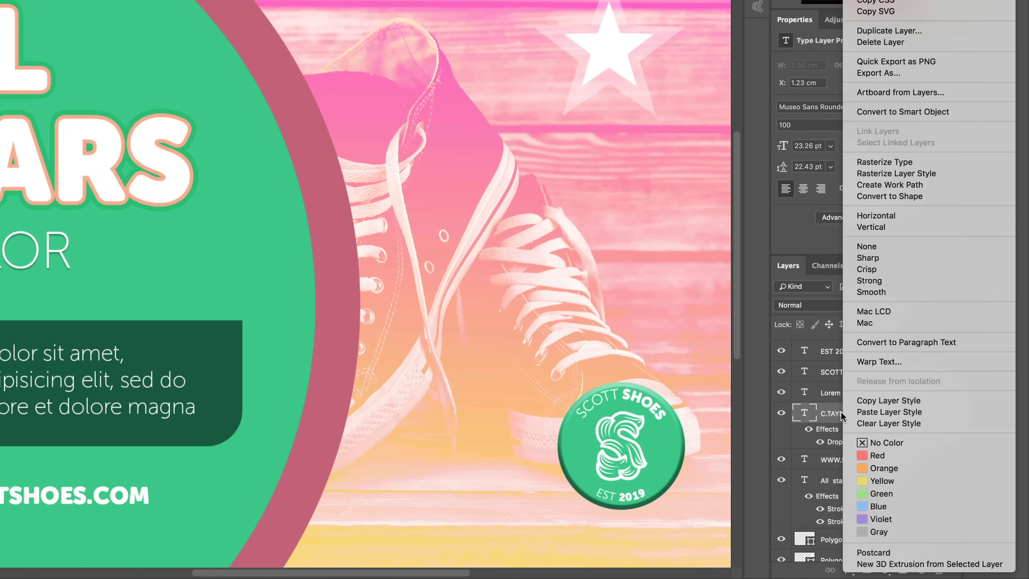
click(868, 401)
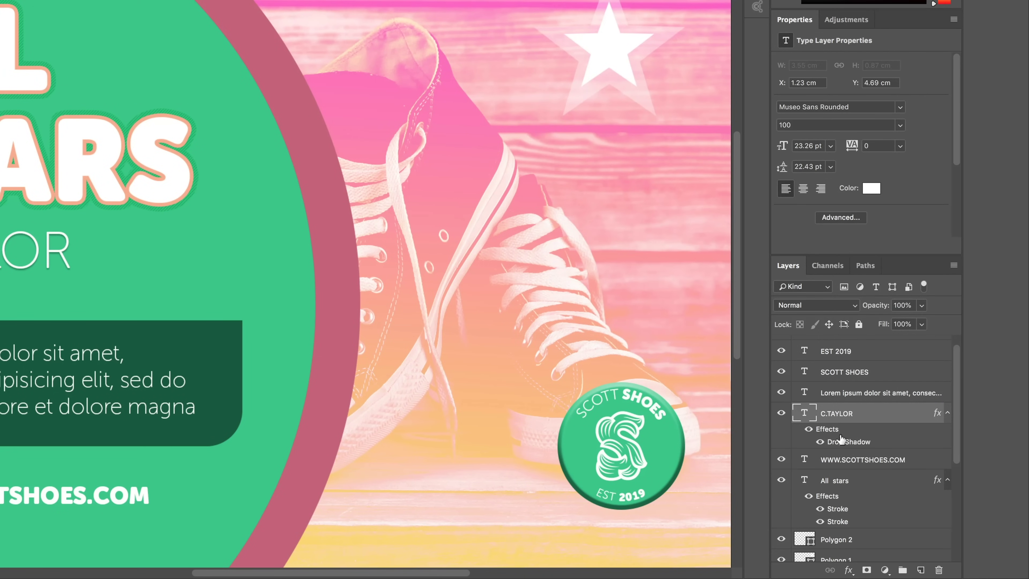
click(851, 459)
right_click(864, 461)
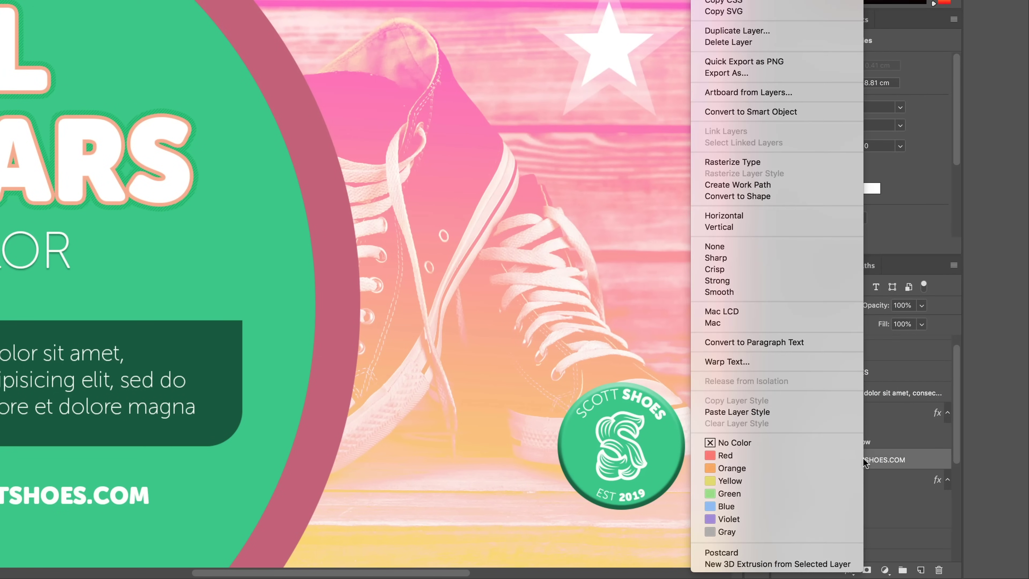
click(738, 411)
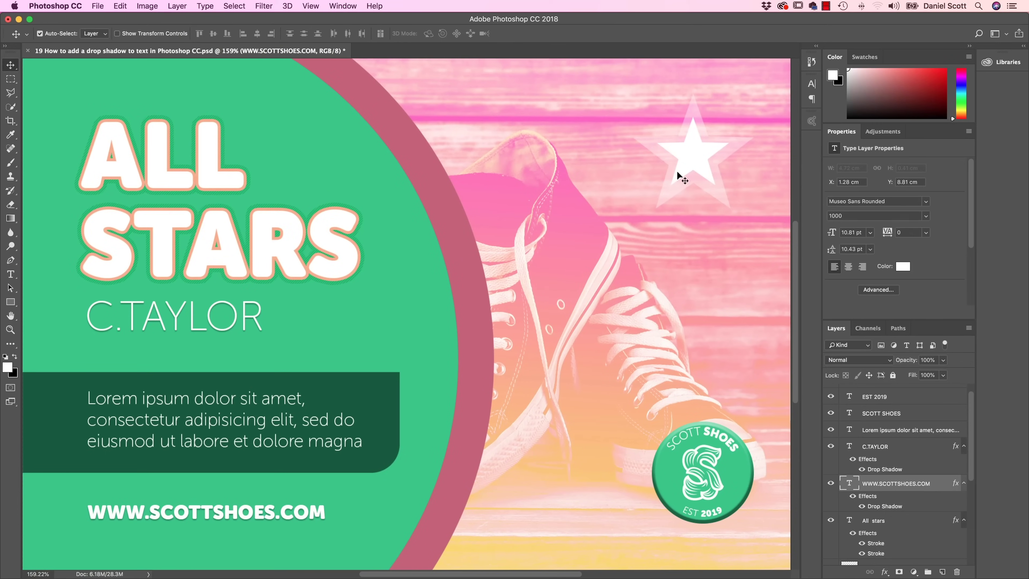
Paste the copied layer style onto the Polygon 1 and Polygon 2 star layers and set Polygon 1's opacity to 39%.
click(690, 162)
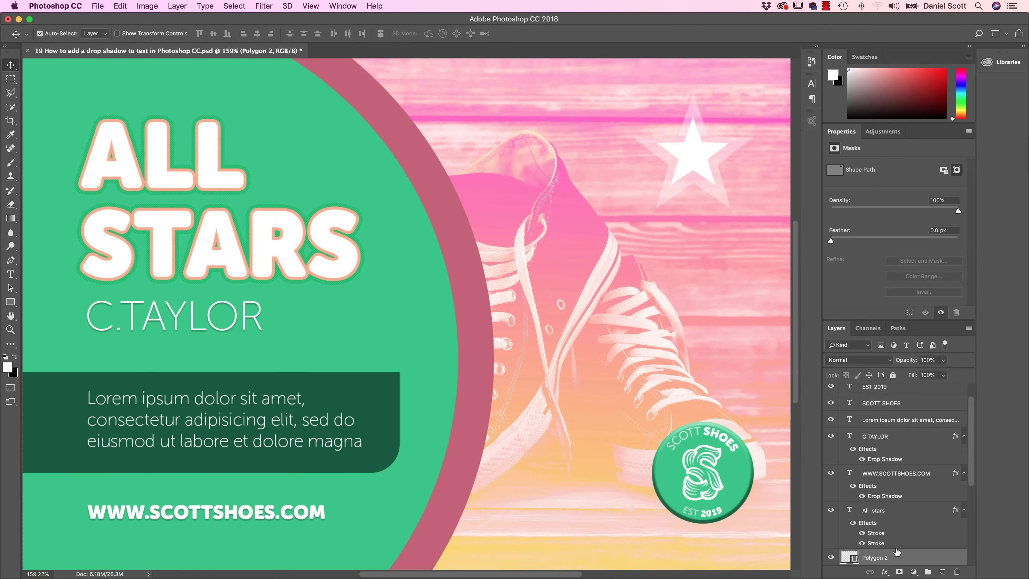
scroll(888, 507, down, 2)
shift+click(873, 538)
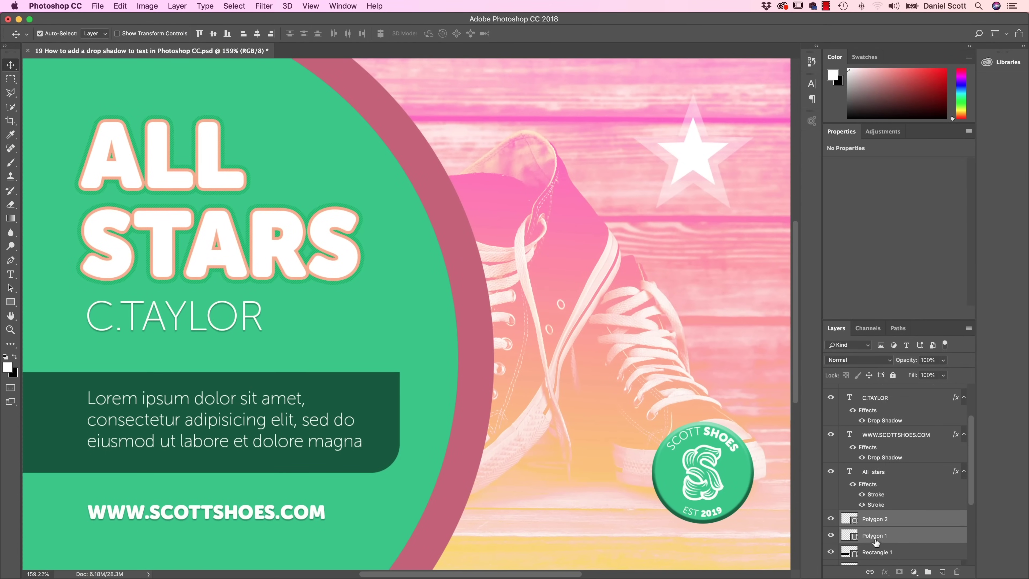
right_click(875, 522)
click(898, 363)
scroll(729, 465, up, 1)
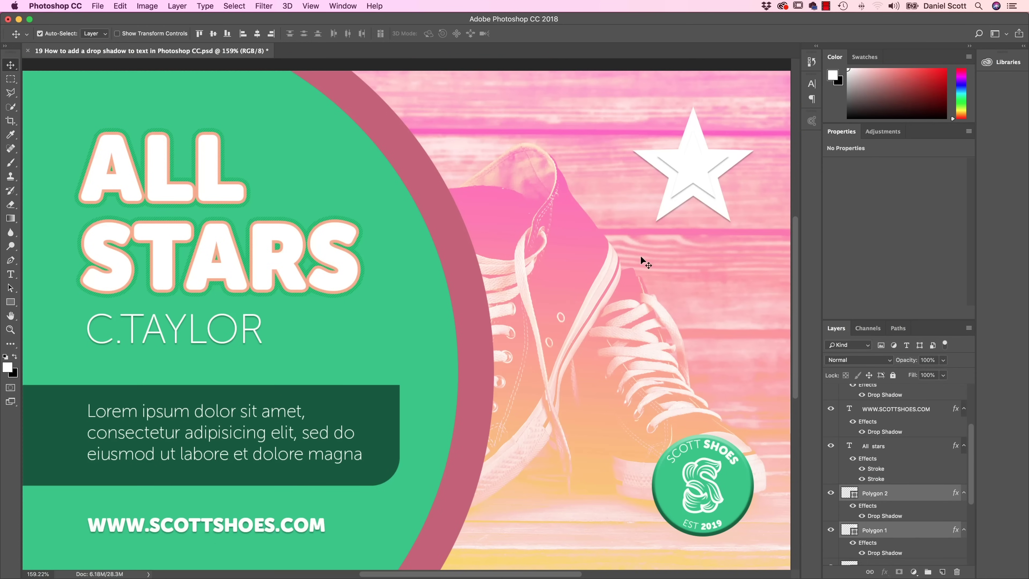
click(902, 545)
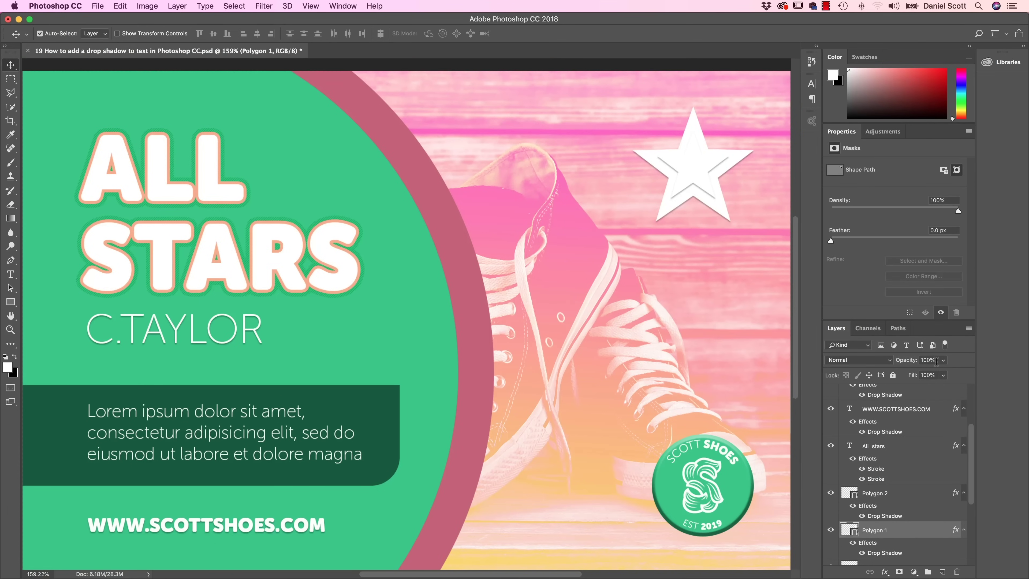
drag(943, 362, 913, 376)
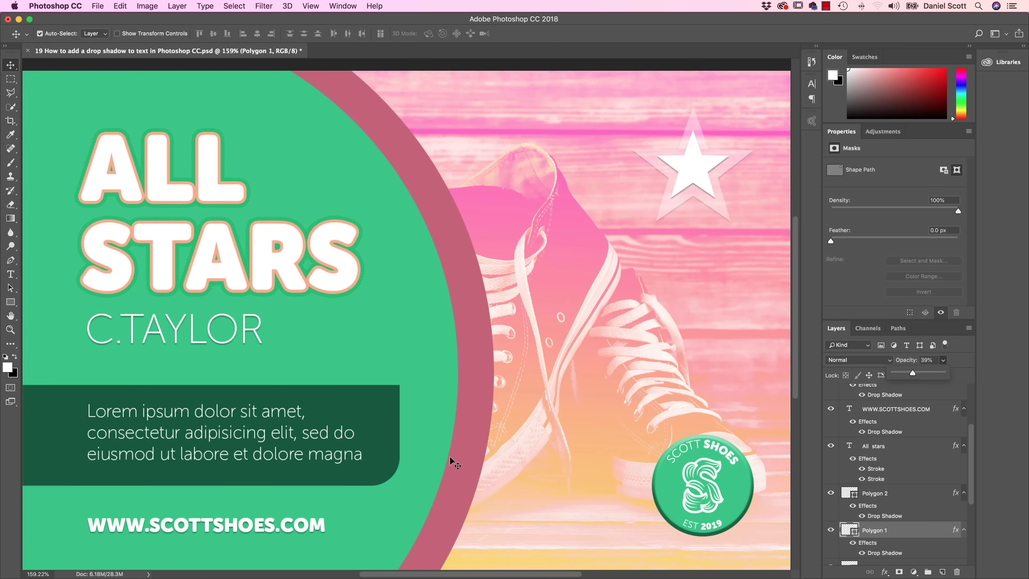
Open Polygon 2's drop shadow settings and set the global light angle to 148°.
click(699, 179)
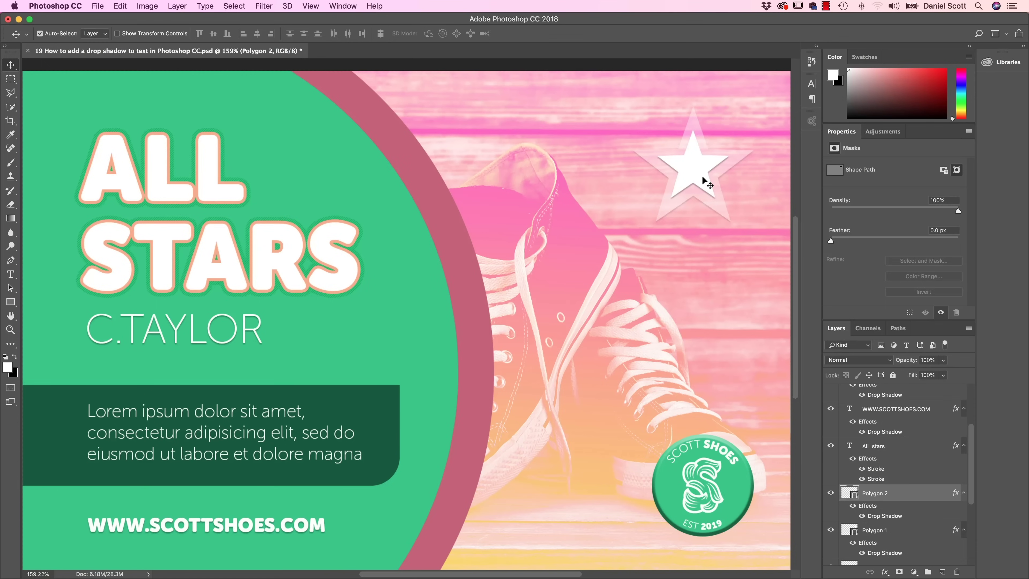
double_click(900, 519)
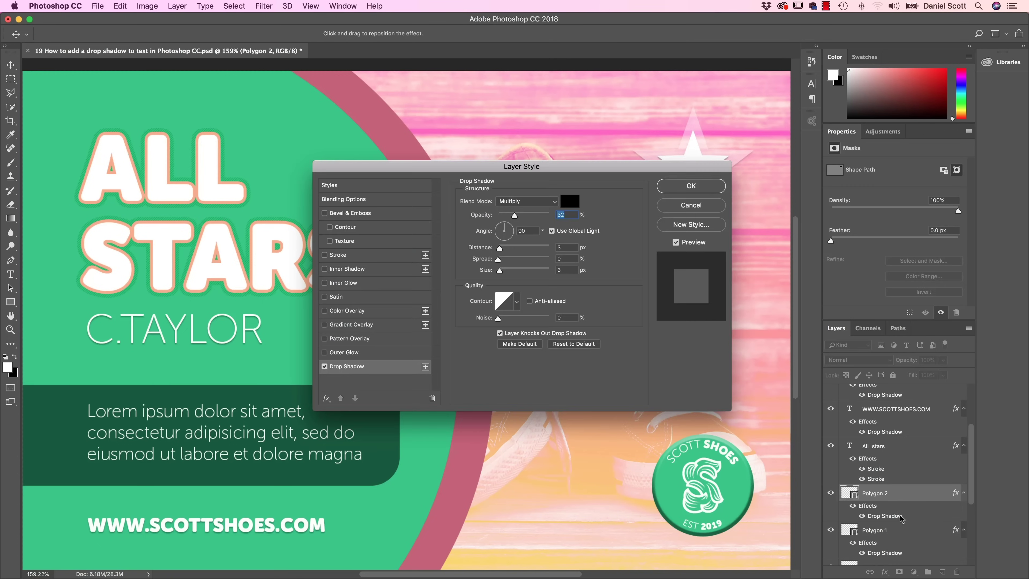
drag(653, 171, 779, 250)
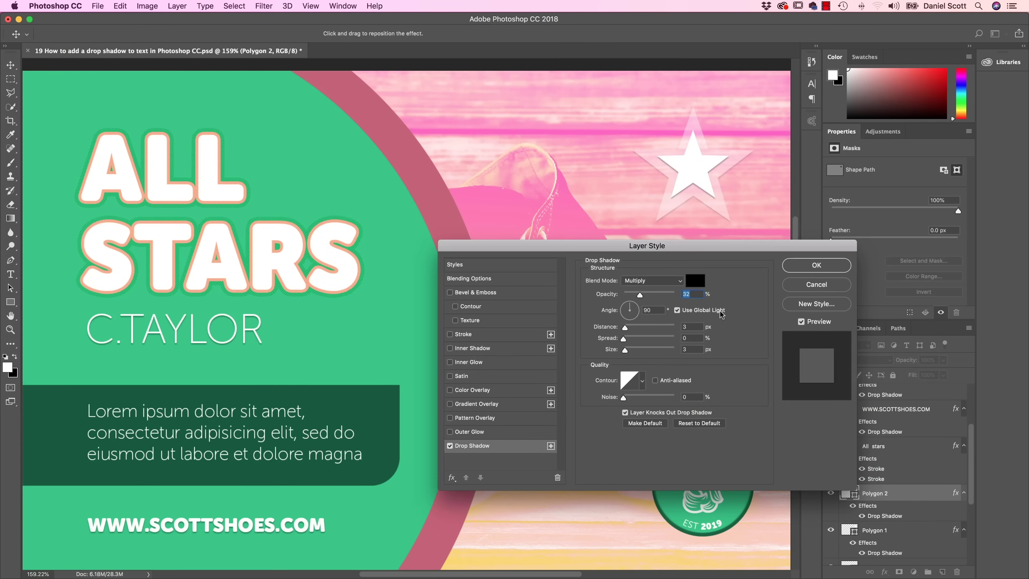
click(626, 311)
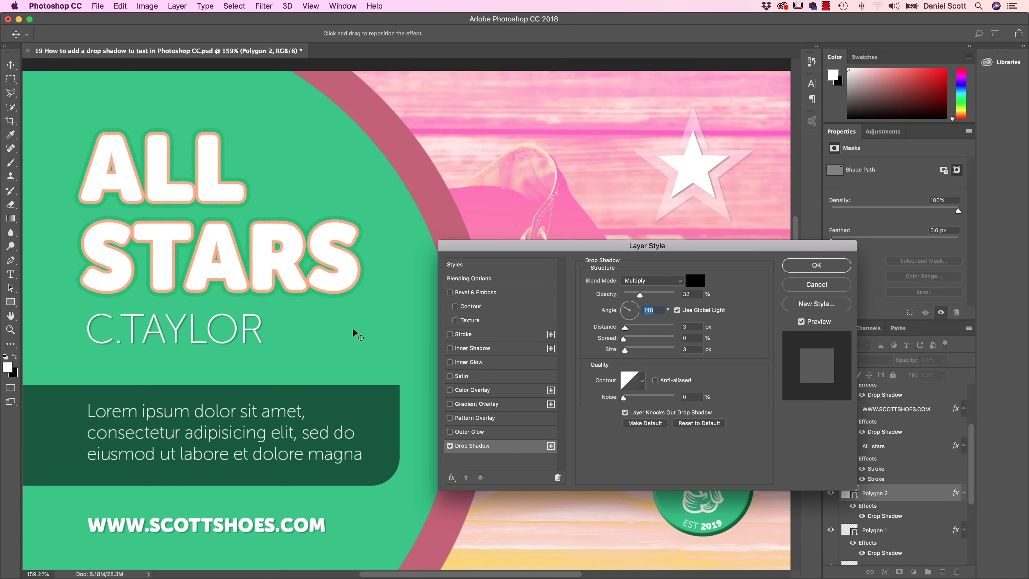
drag(548, 241, 402, 202)
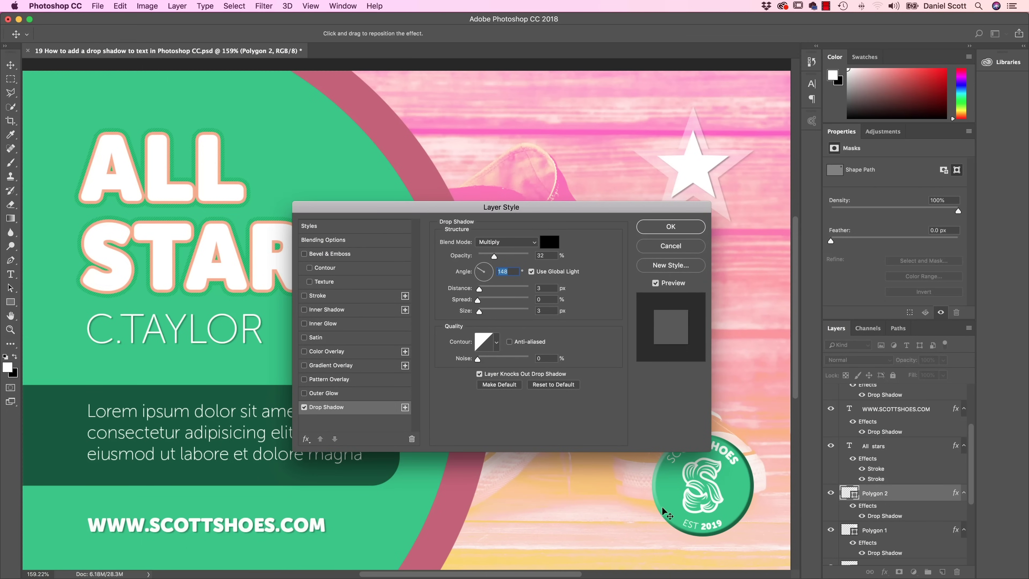
Set the global light angle to 90°, turn off Use Global Light and adjust the angle for Polygon 2's shadow alone.
mouse_move(482, 268)
mouse_down()
mouse_move(488, 285)
mouse_move(479, 270)
mouse_up()
text(90)
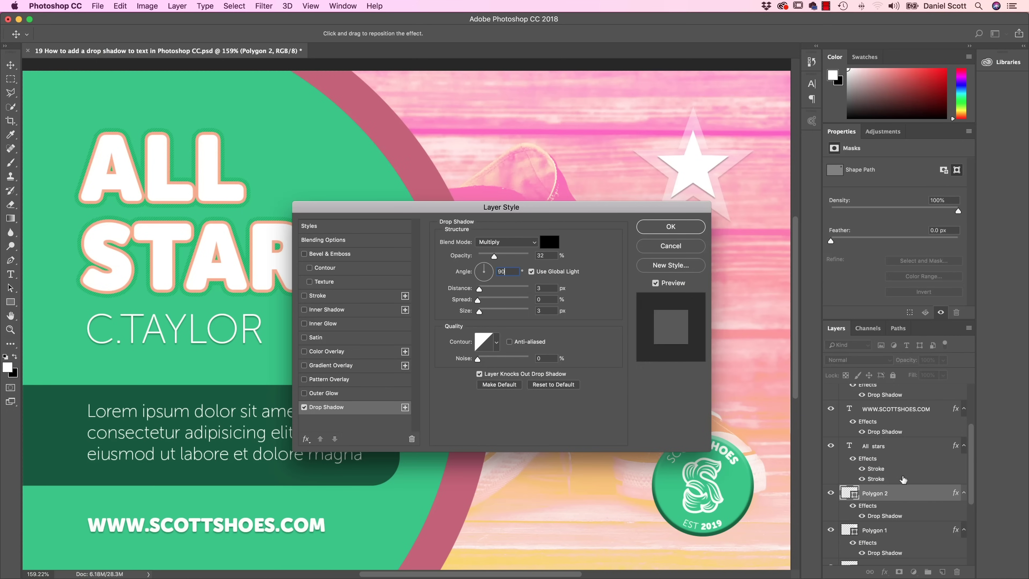
click(531, 272)
mouse_move(479, 270)
mouse_down()
mouse_move(488, 267)
mouse_move(476, 269)
mouse_up()
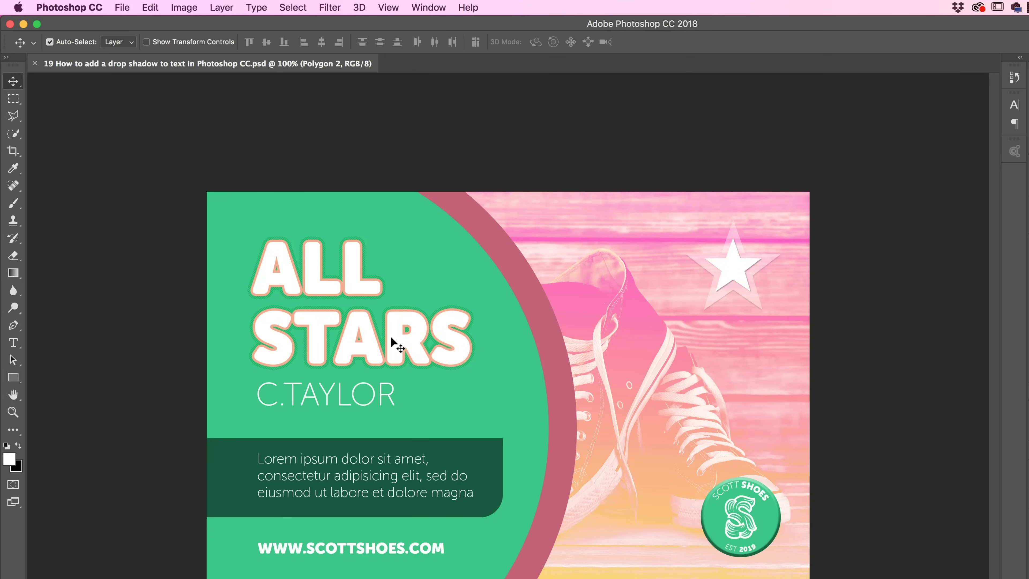
Try moving the ALL STARS heading up and to the right, and undo the move.
click(368, 351)
drag(369, 351, 420, 333)
key(super+z)
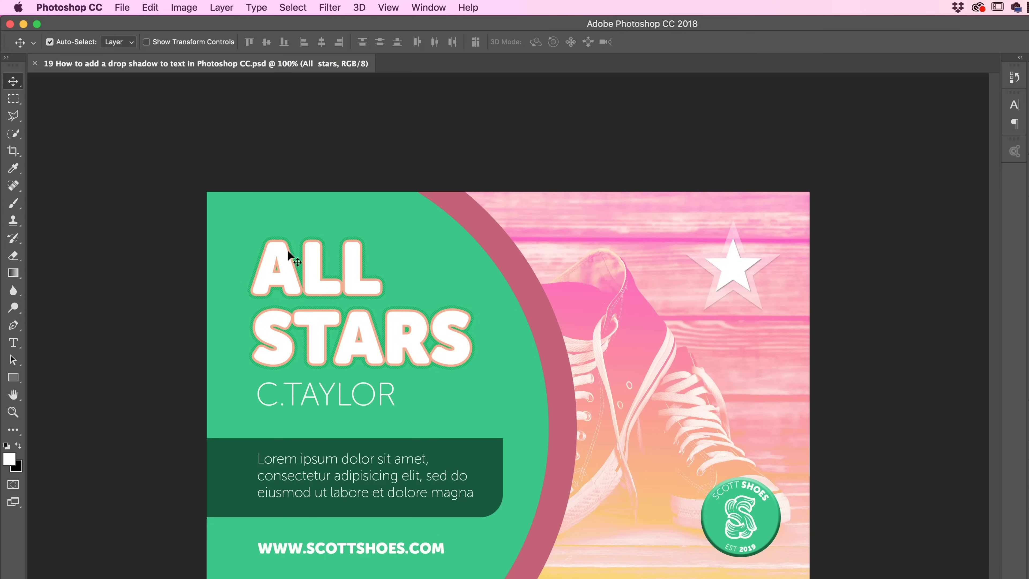
Check whether Save is available, shift the ALL STARS heading slightly to the right, and undo the shift.
click(122, 8)
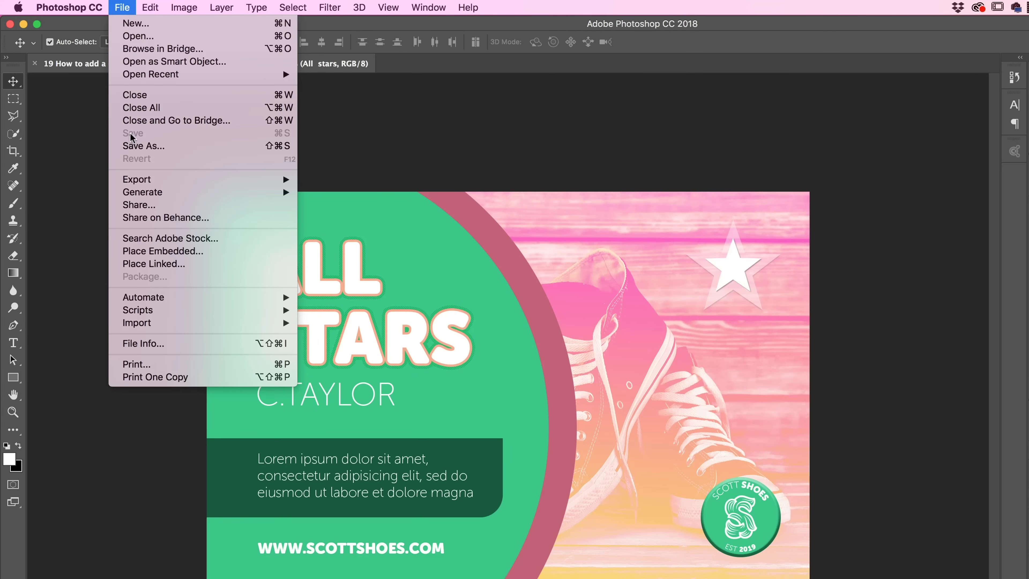
click(350, 255)
drag(349, 254, 357, 257)
click(122, 7)
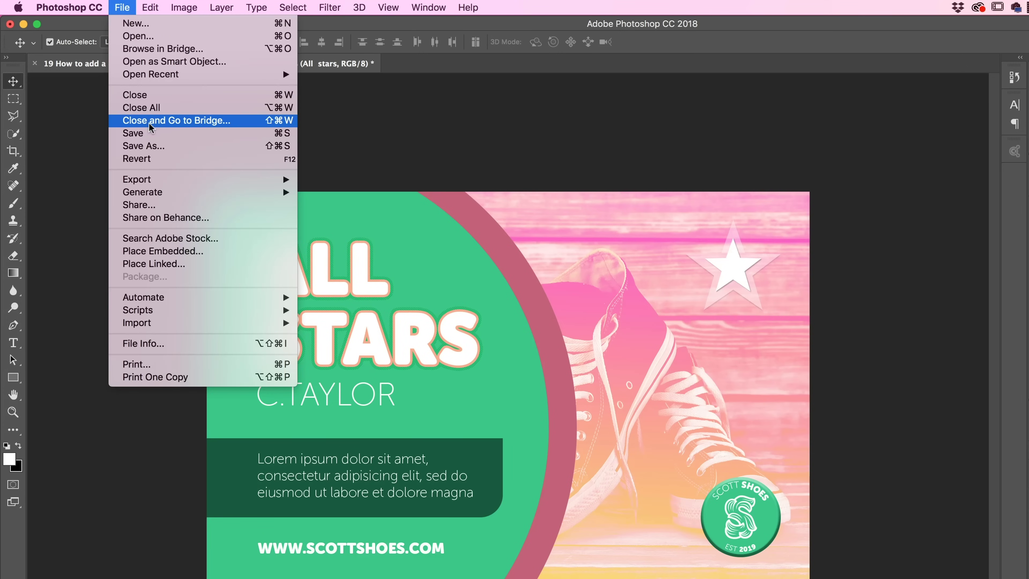
click(106, 212)
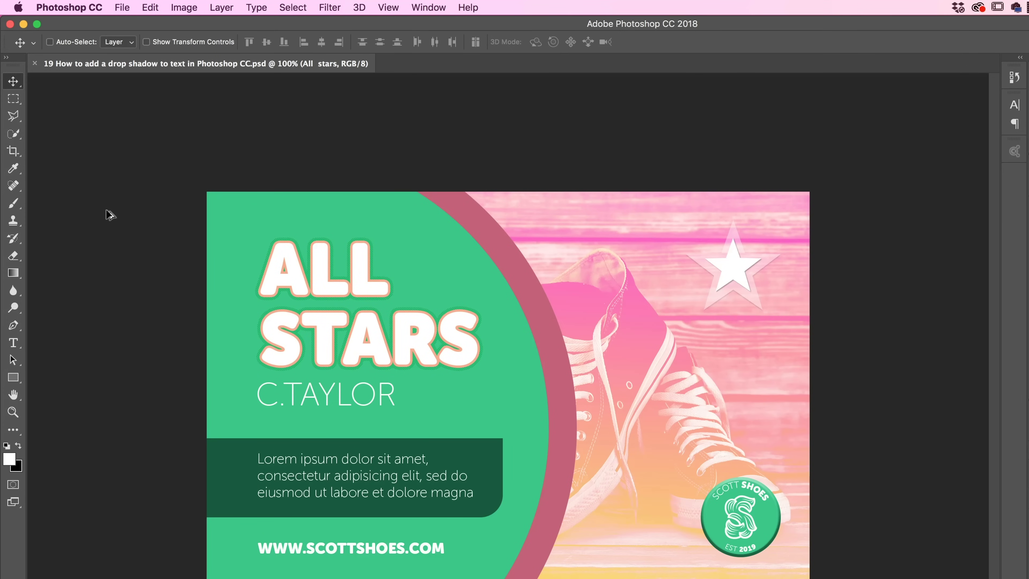
key(super+z)
Save the current file, and save it under the new name Hacked Postcard.psd on the Desktop.
click(124, 7)
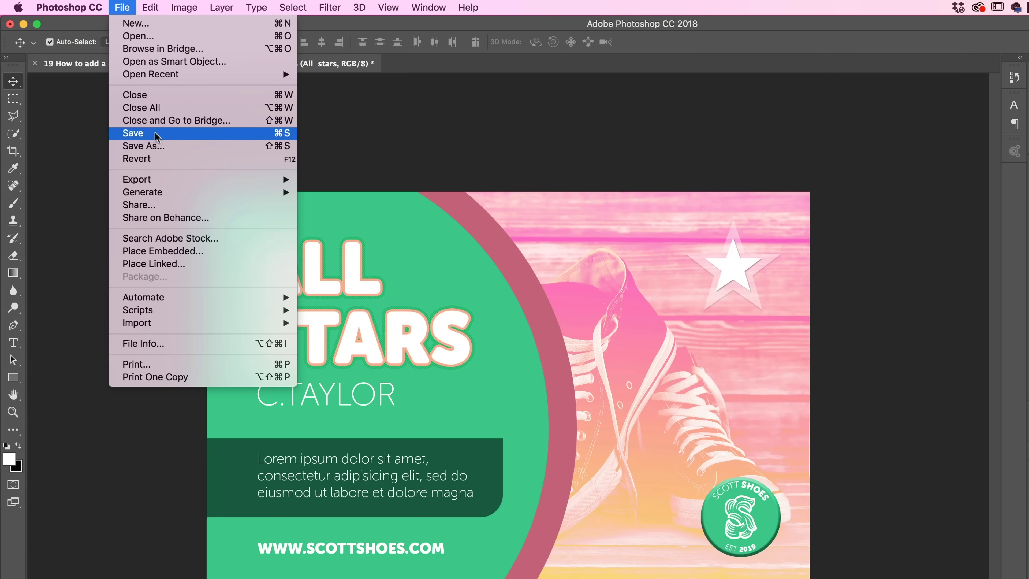
key(super+s)
click(118, 7)
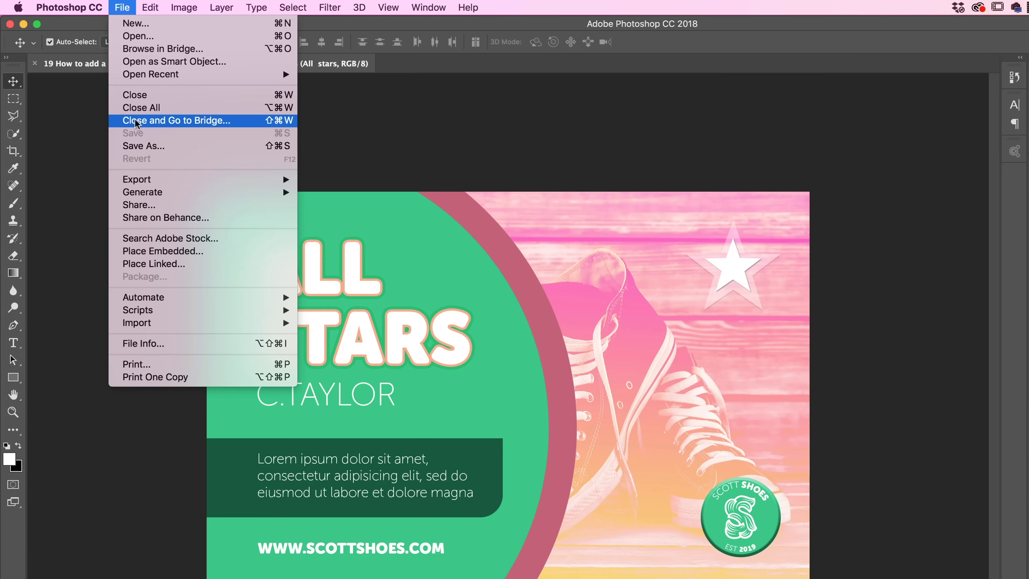
click(138, 146)
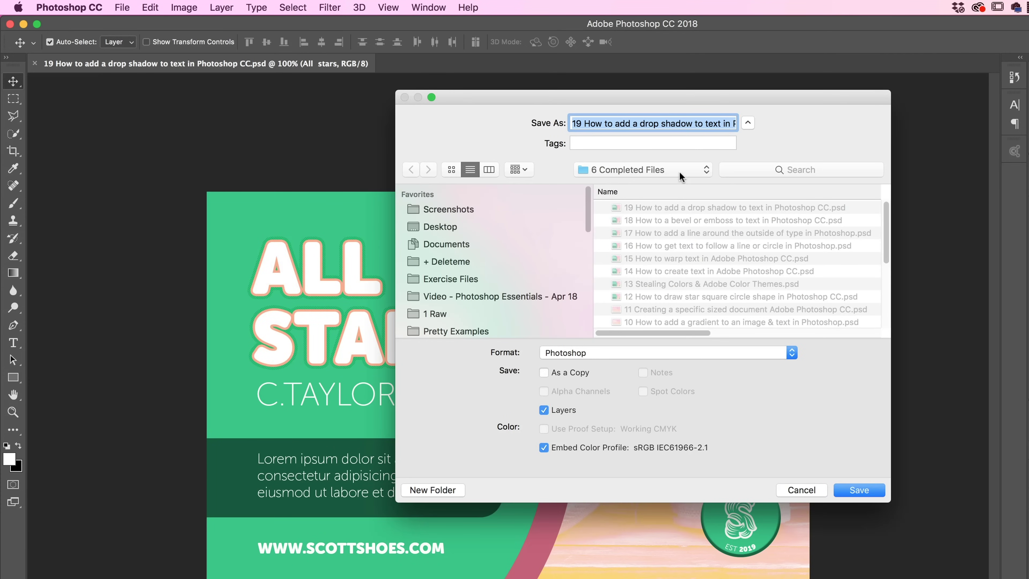
click(449, 228)
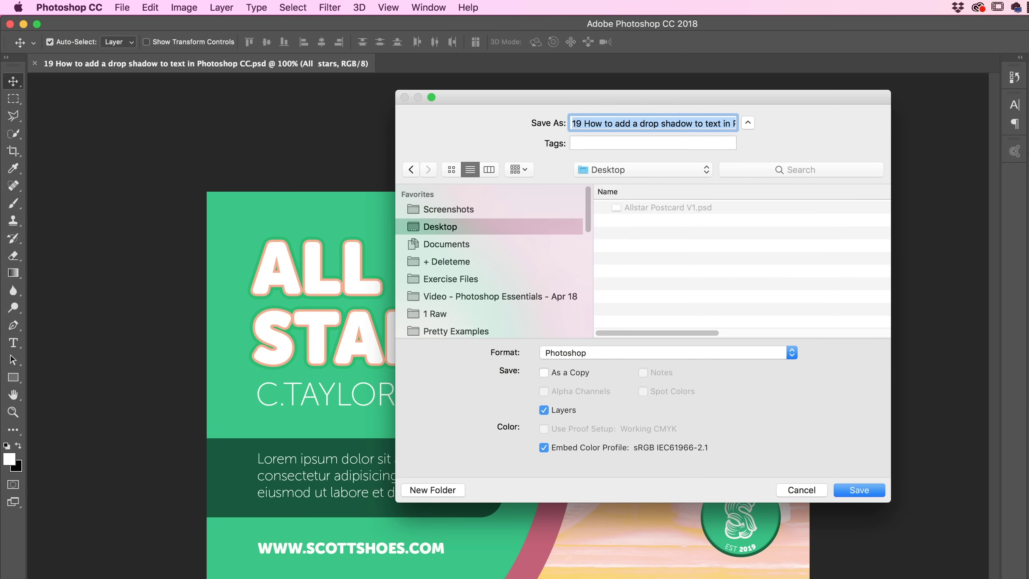
text(Hacked Postcard.psd)
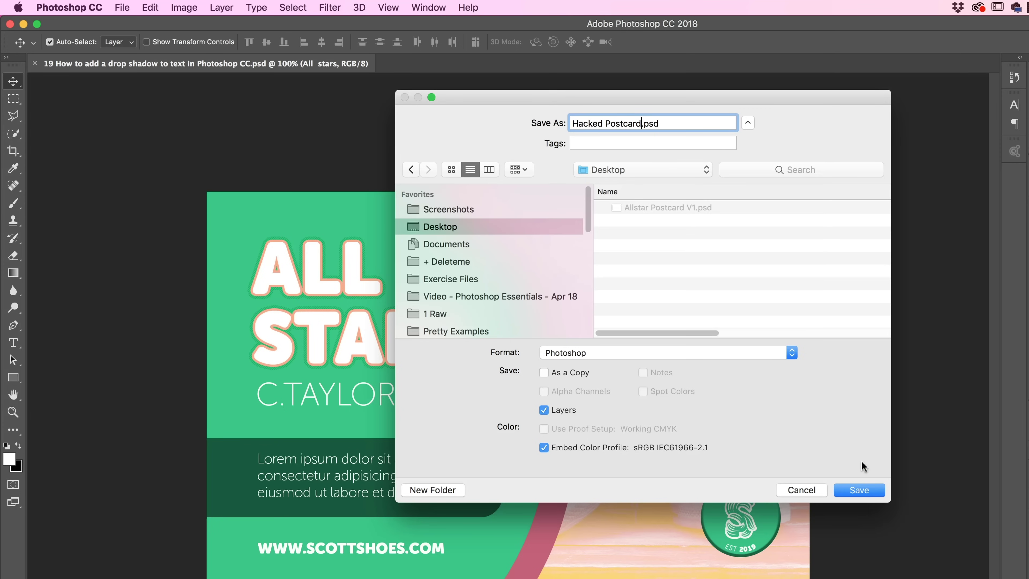
click(865, 490)
click(806, 315)
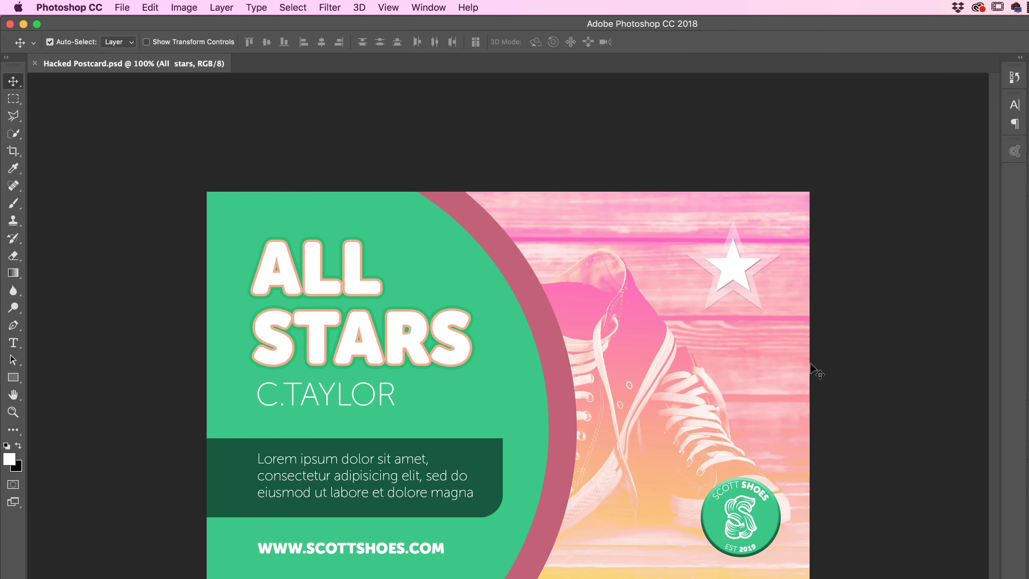
Flatten the image and convert the locked background into a regular layer named Post Card.
click(230, 6)
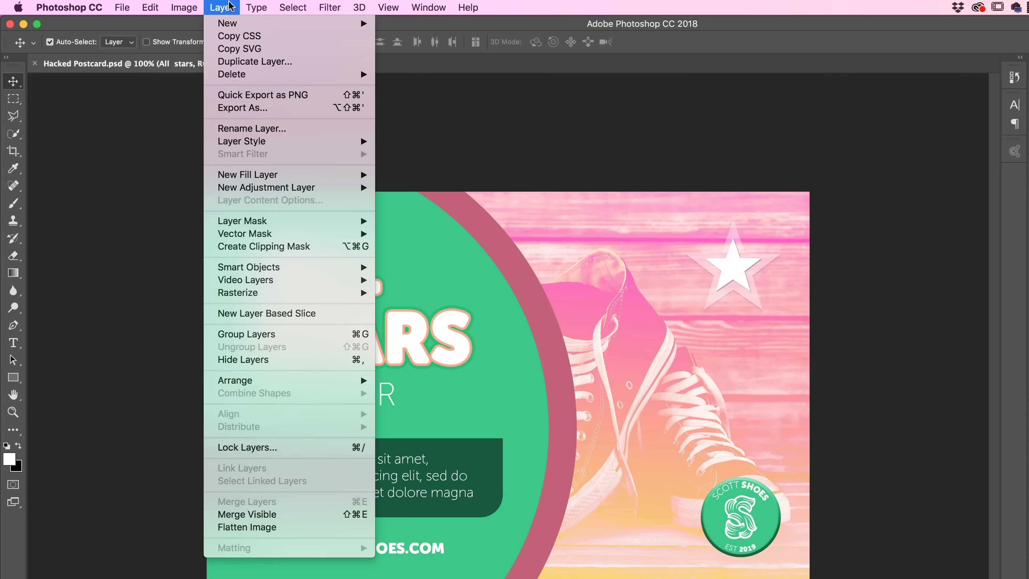
click(250, 528)
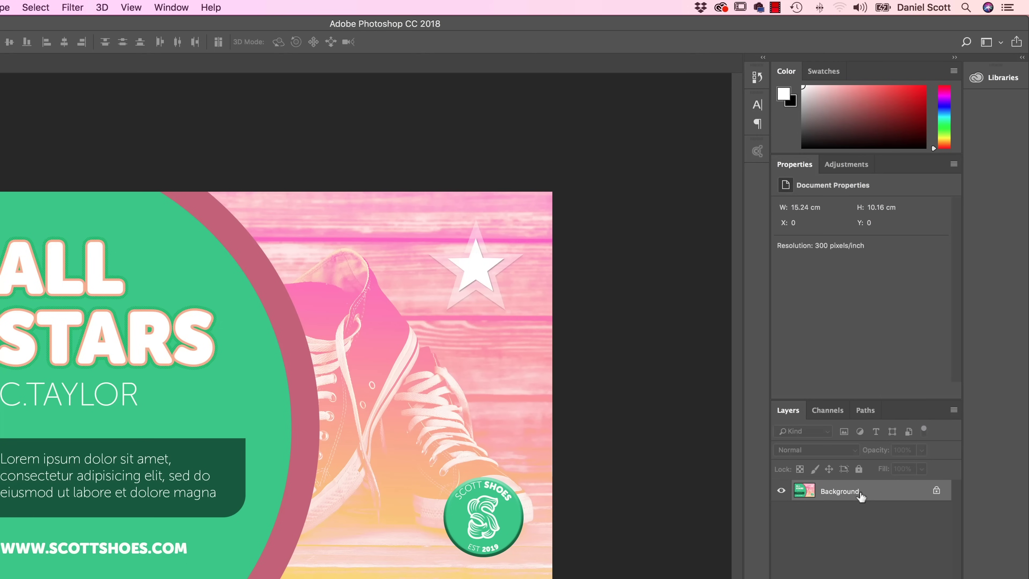
double_click(841, 492)
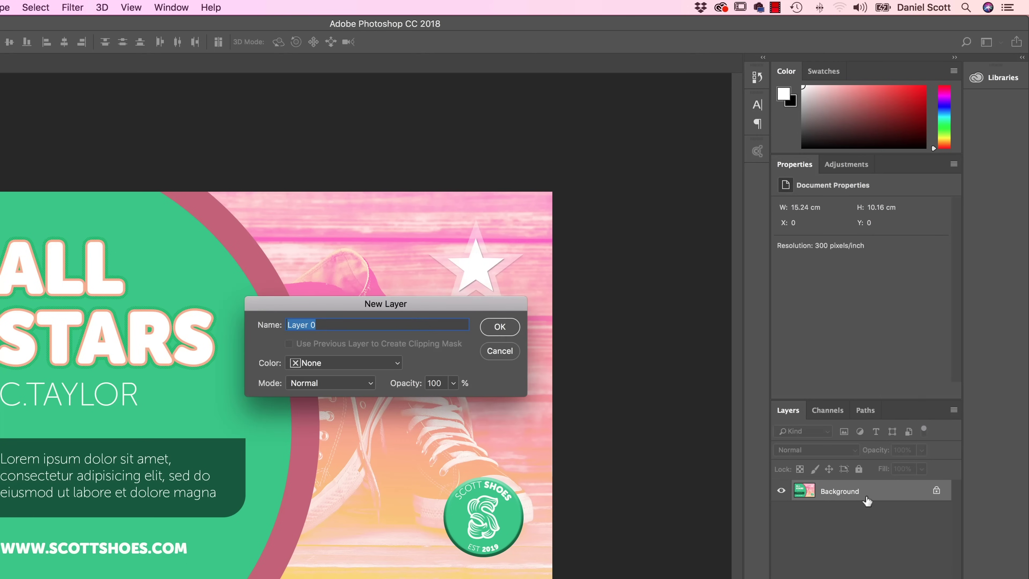
text(Post Card)
key(Return)
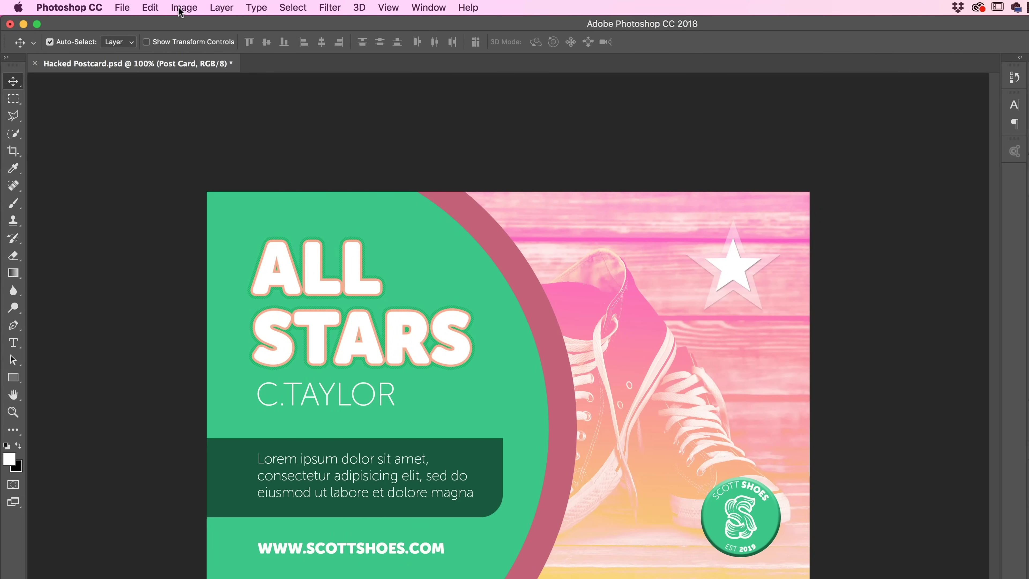
Enlarge the canvas to 7.5 by 5.5 inches, keeping the artwork centred.
click(183, 8)
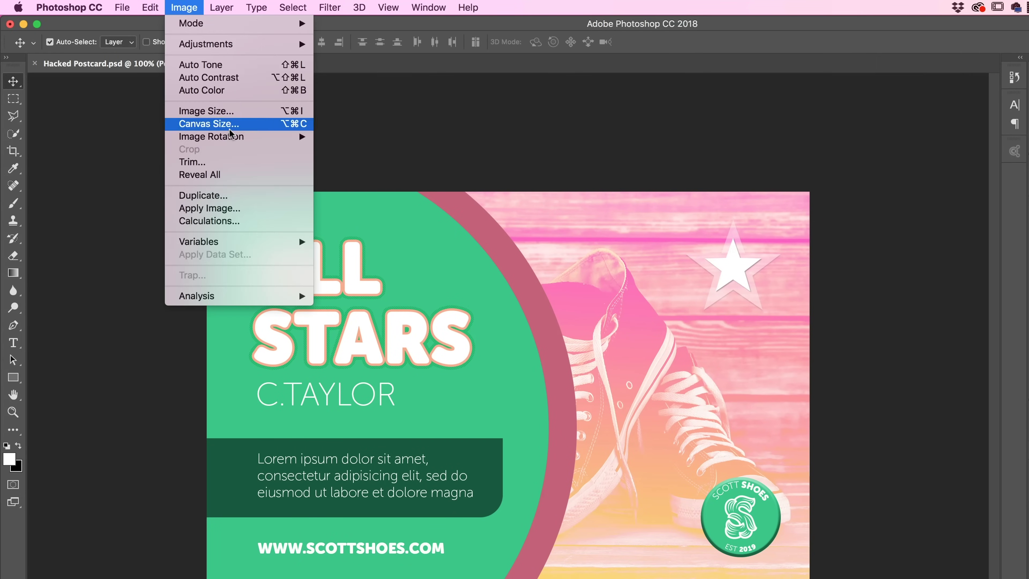
click(213, 124)
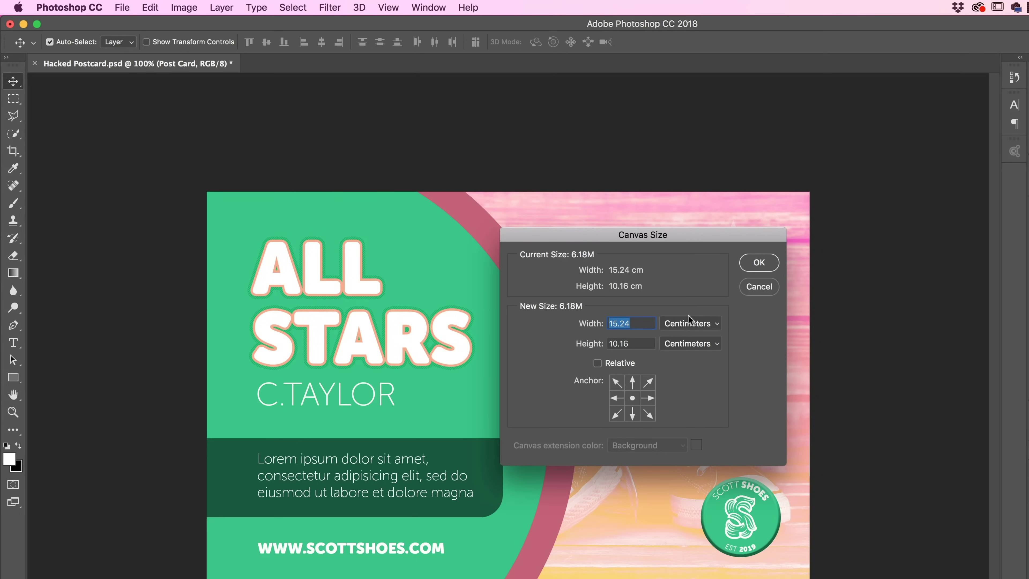
click(689, 322)
click(679, 312)
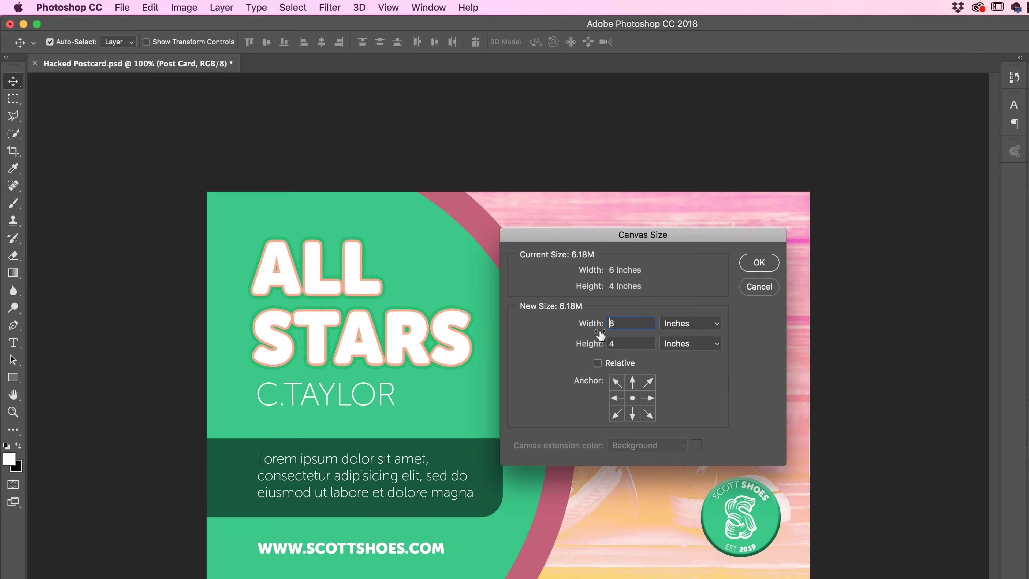
click(621, 324)
drag(621, 324, 541, 328)
text(7.5)
drag(622, 343, 589, 345)
text(7)
key(BackSpace)
text(5.5)
click(755, 266)
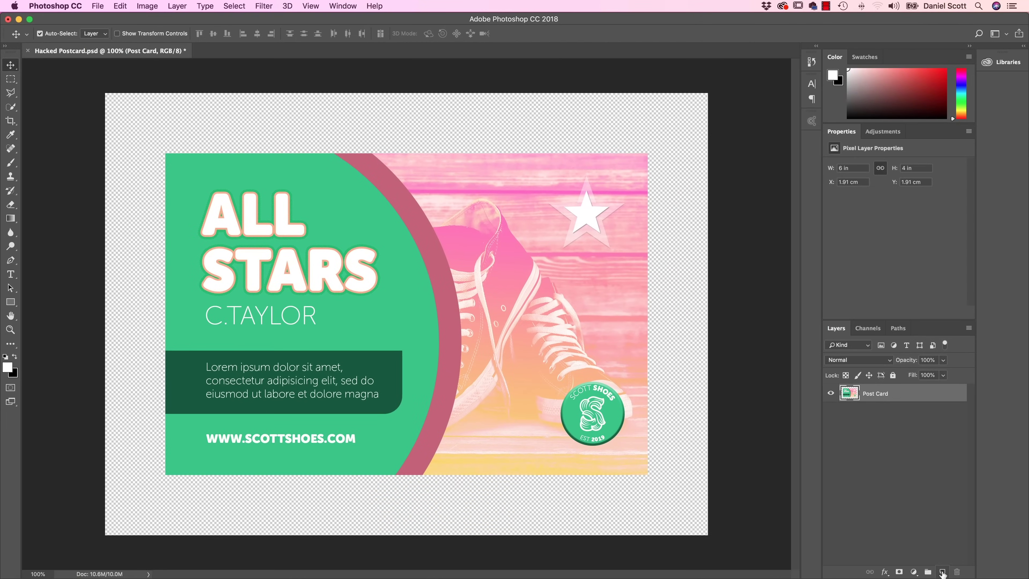
Add a new empty layer above Post Card and name it Background.
click(943, 572)
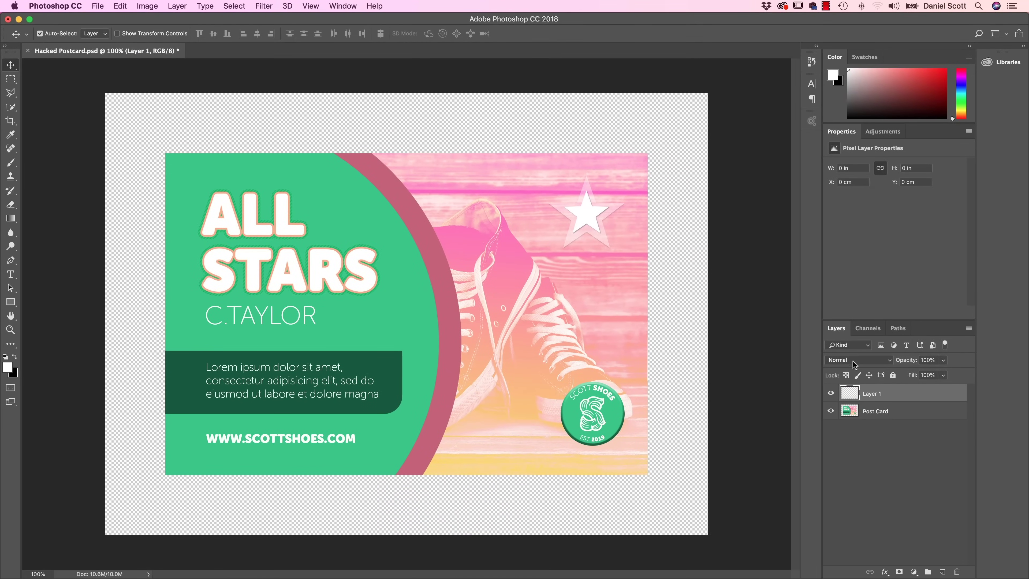
double_click(876, 394)
text(Background)
key(Return)
Fill the Background layer with black at 100% opacity and move it beneath the Post Card layer.
click(122, 7)
click(130, 178)
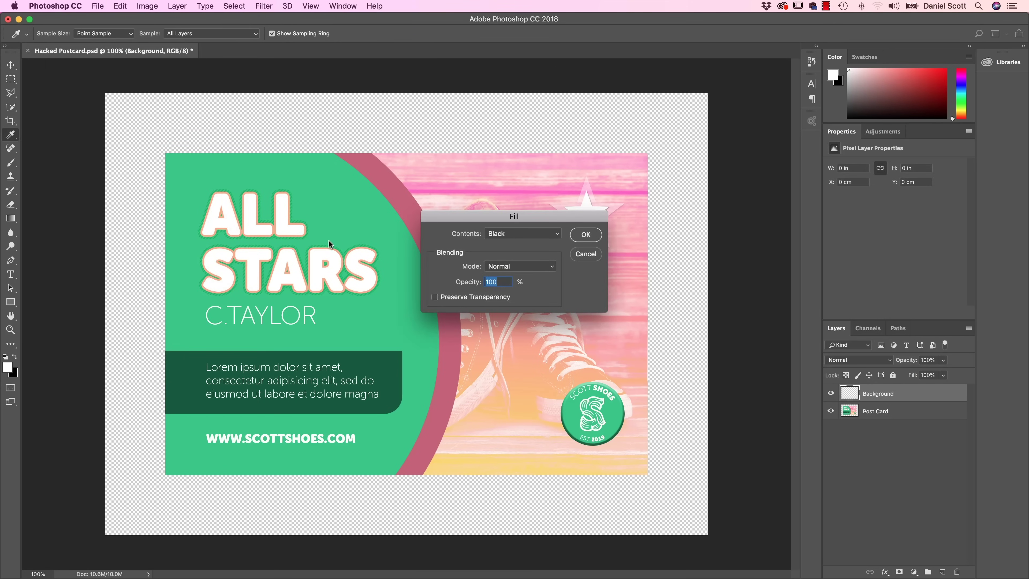
click(506, 237)
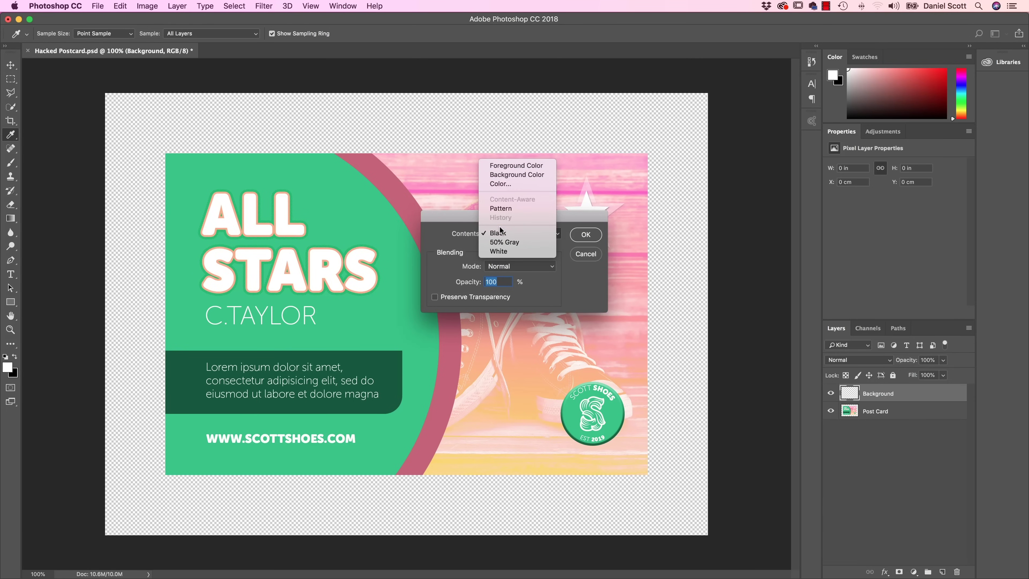
click(588, 236)
click(587, 235)
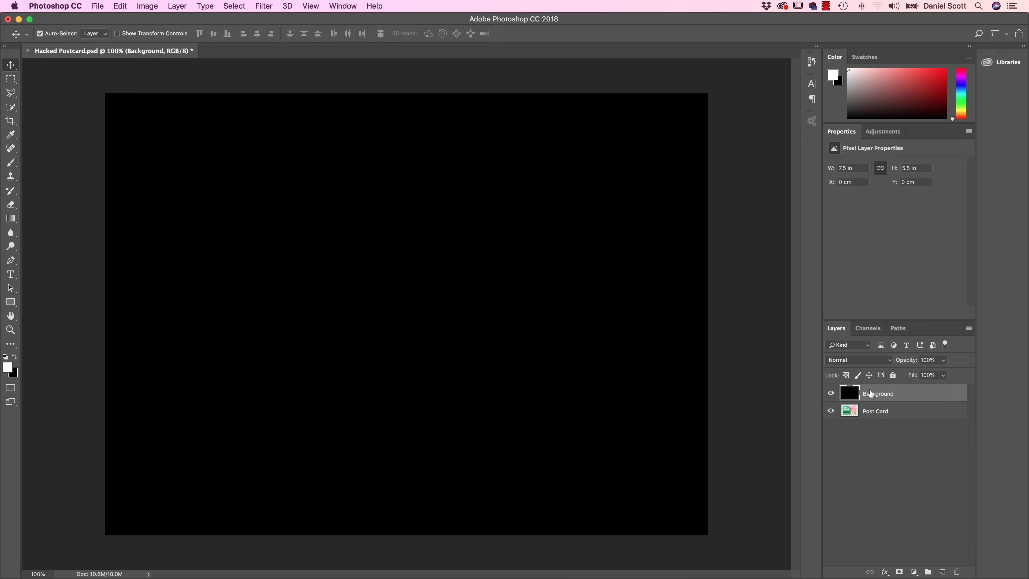
drag(871, 394, 874, 415)
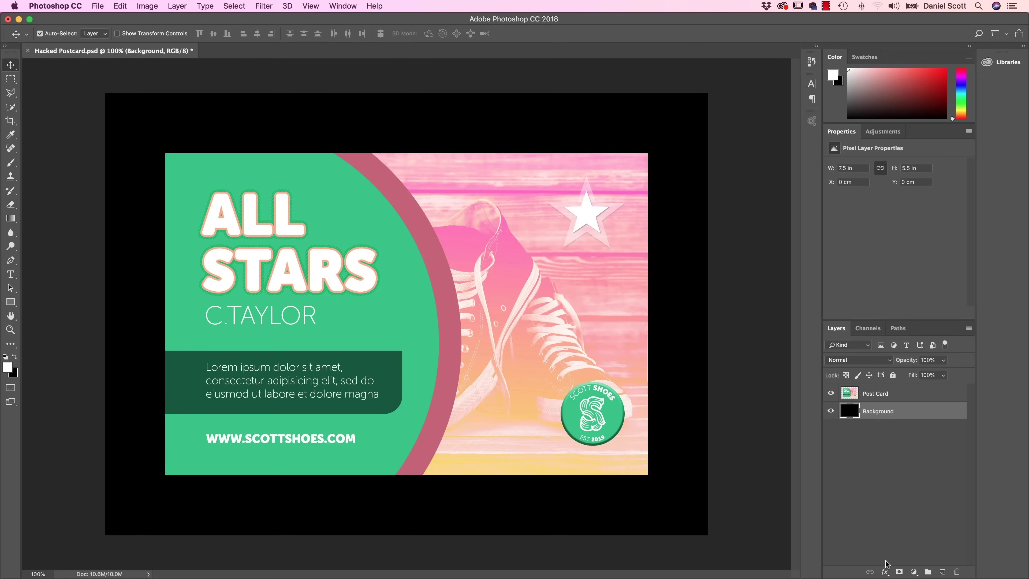
Add a yellow-to-pink Gradient Overlay to the Background layer and set its opacity to 100%.
click(885, 572)
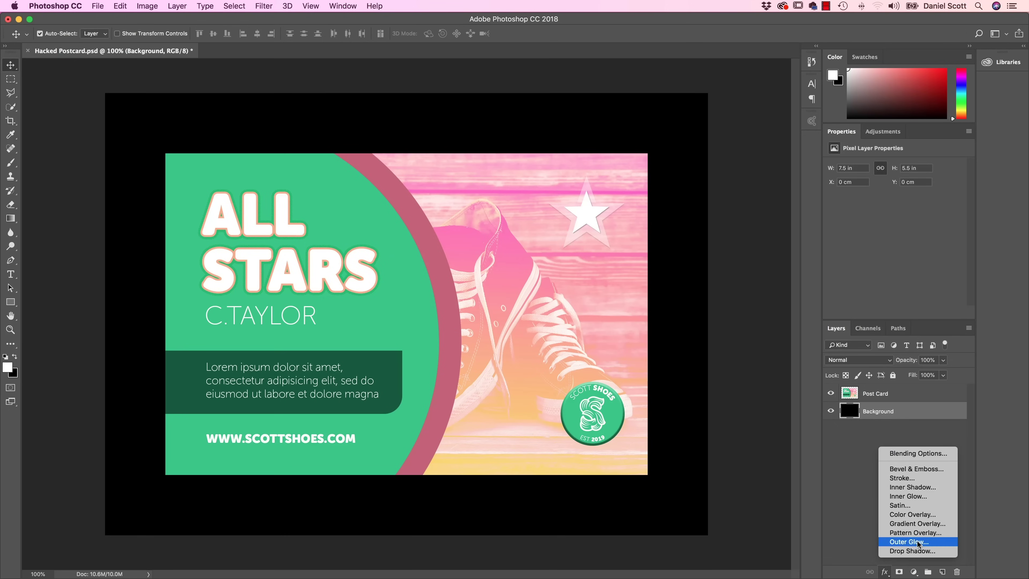
click(918, 523)
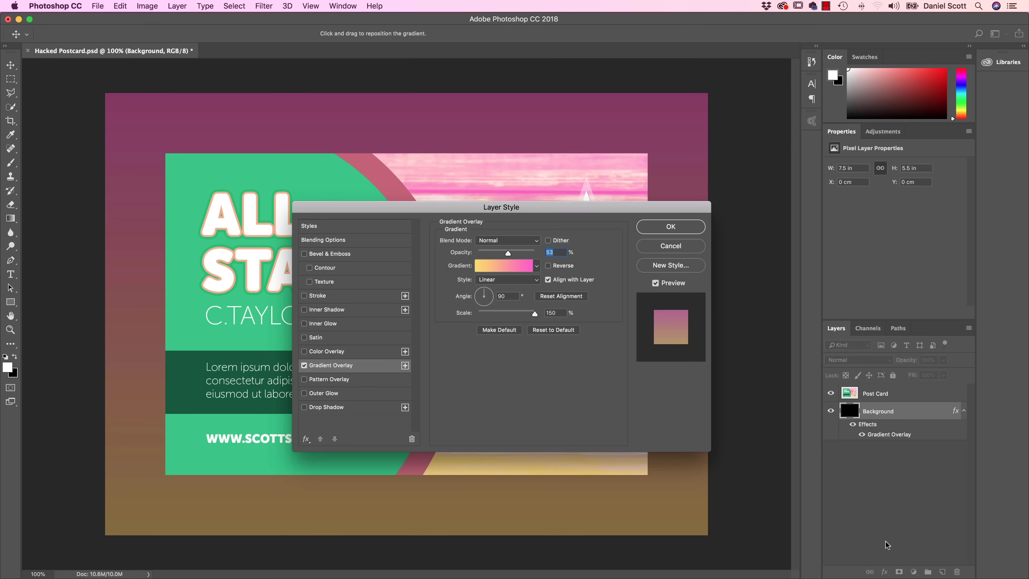
drag(511, 260, 534, 253)
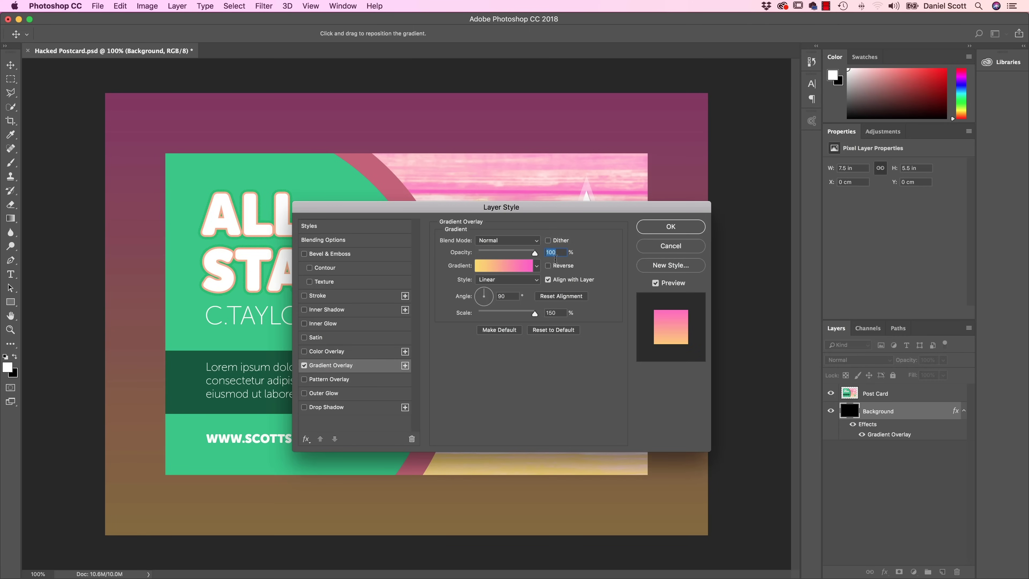
drag(539, 213, 674, 242)
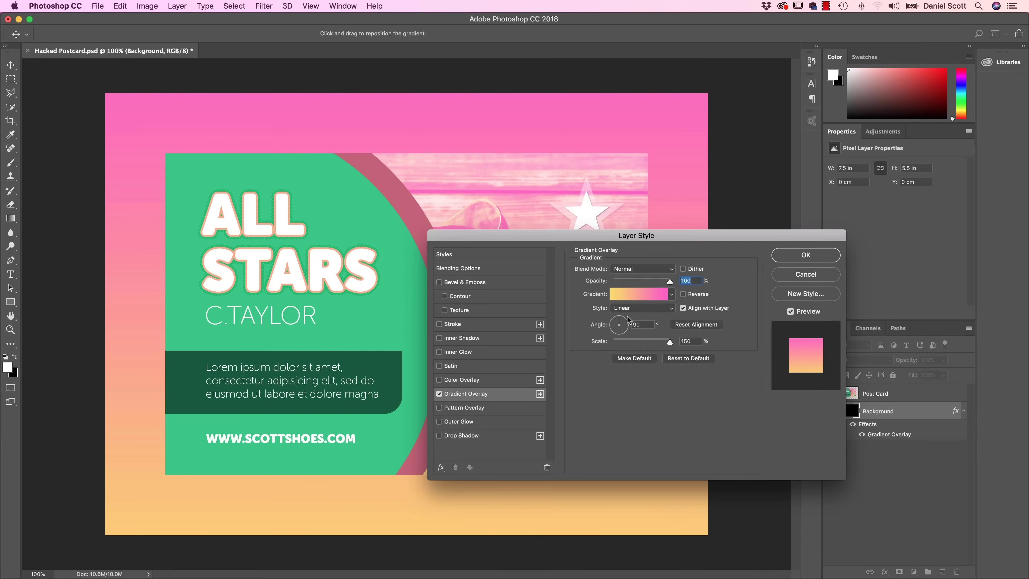
click(647, 293)
double_click(415, 347)
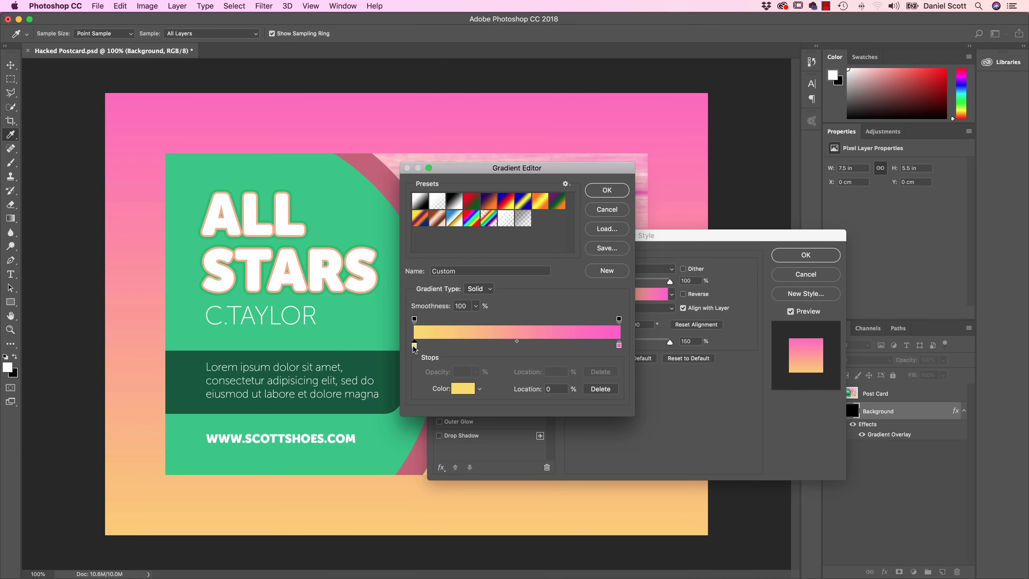
click(814, 283)
click(601, 211)
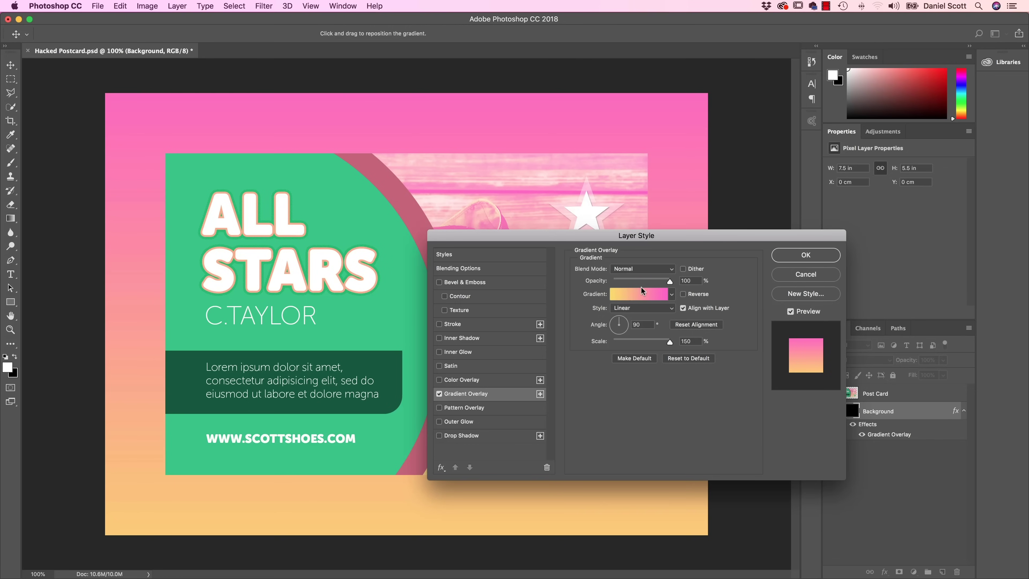
Set the gradient overlay's angle to 171° and its opacity to 63%, and apply the layer style.
click(612, 324)
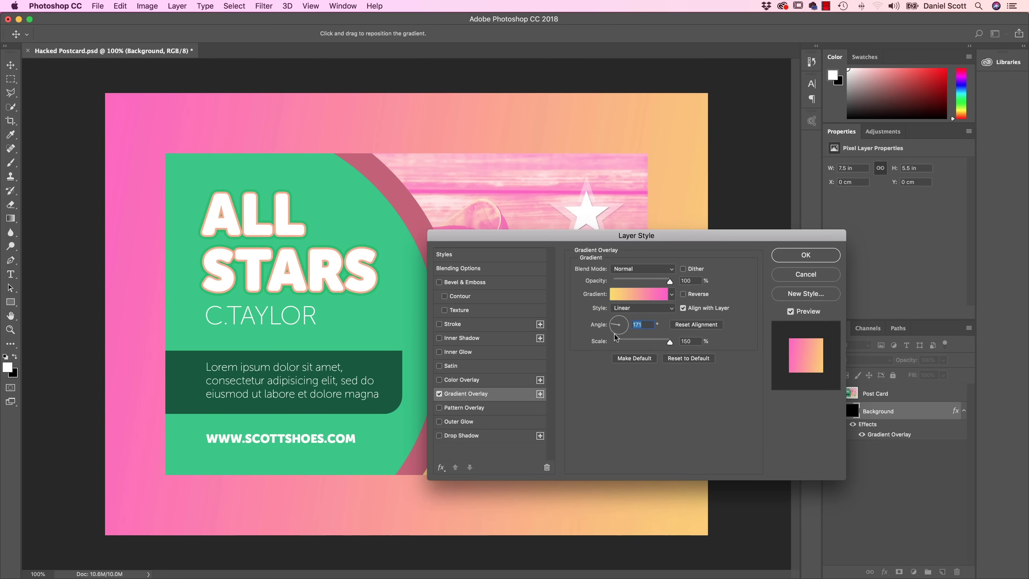
drag(669, 282, 649, 283)
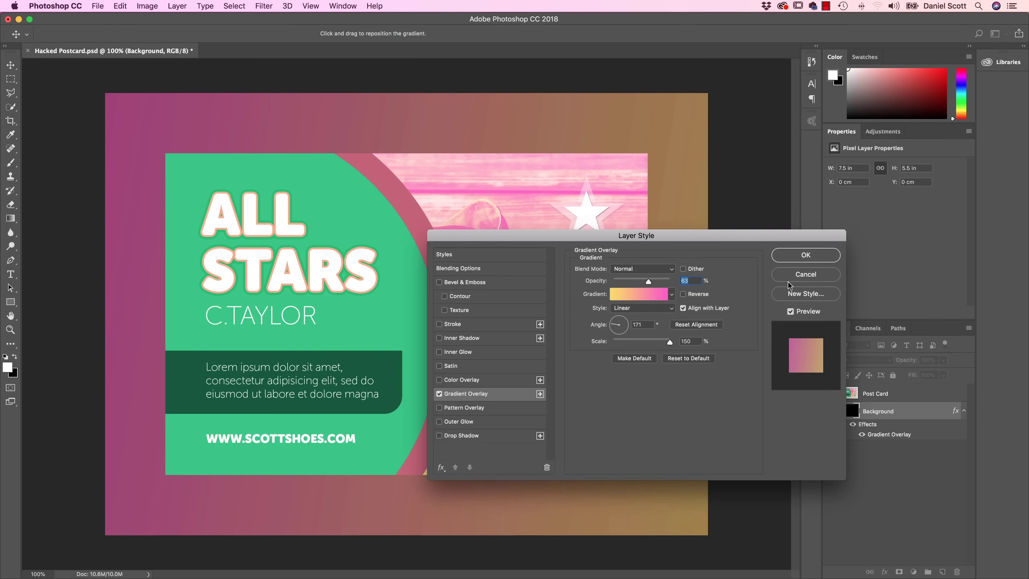
key(Return)
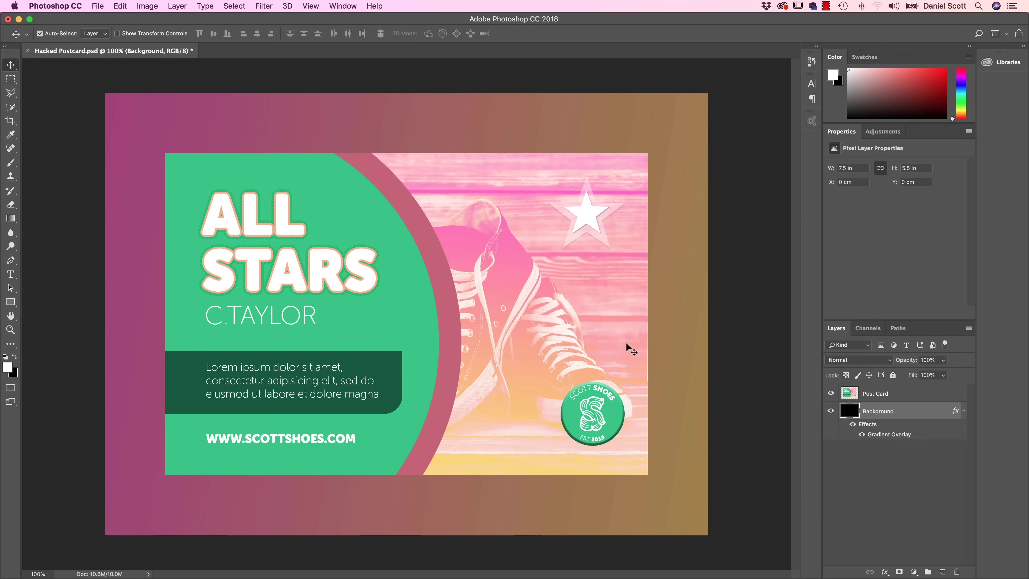
Rotate the Post Card layer slightly counterclockwise and shift it up a little with Free Transform.
click(876, 395)
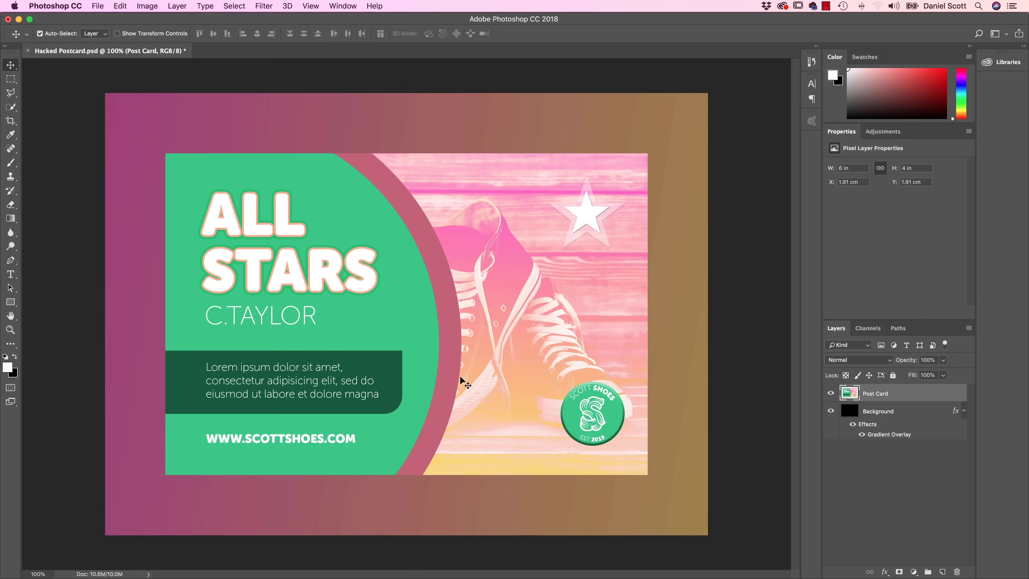
key(super+t)
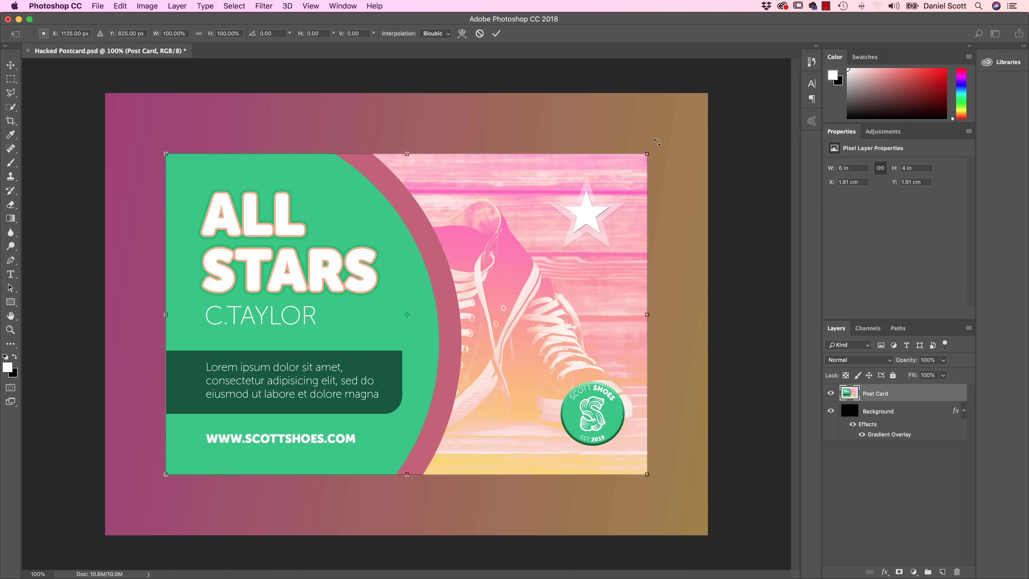
drag(660, 138, 643, 116)
drag(548, 315, 547, 303)
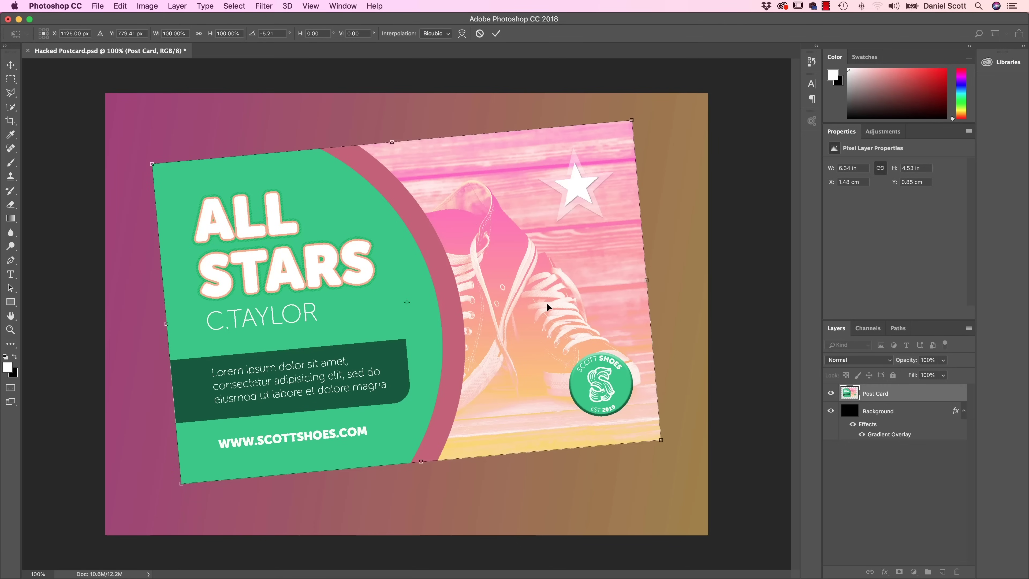
mouse_move(669, 169)
mouse_down()
mouse_move(677, 217)
mouse_move(658, 167)
mouse_up()
key(Return)
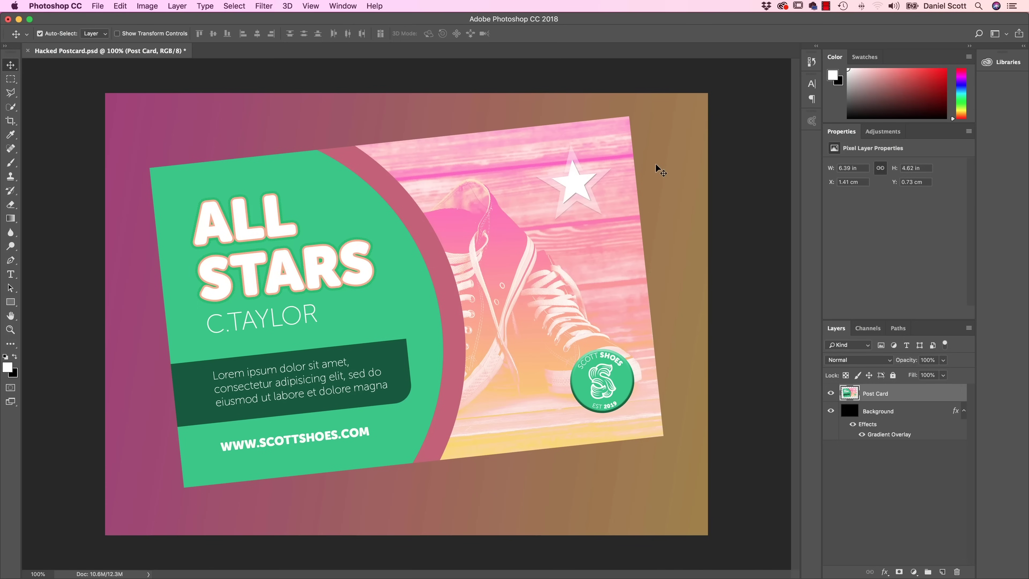
Add a Drop Shadow to the Post Card layer with 57% opacity, a 95° angle and a 45 px distance.
click(885, 572)
click(903, 552)
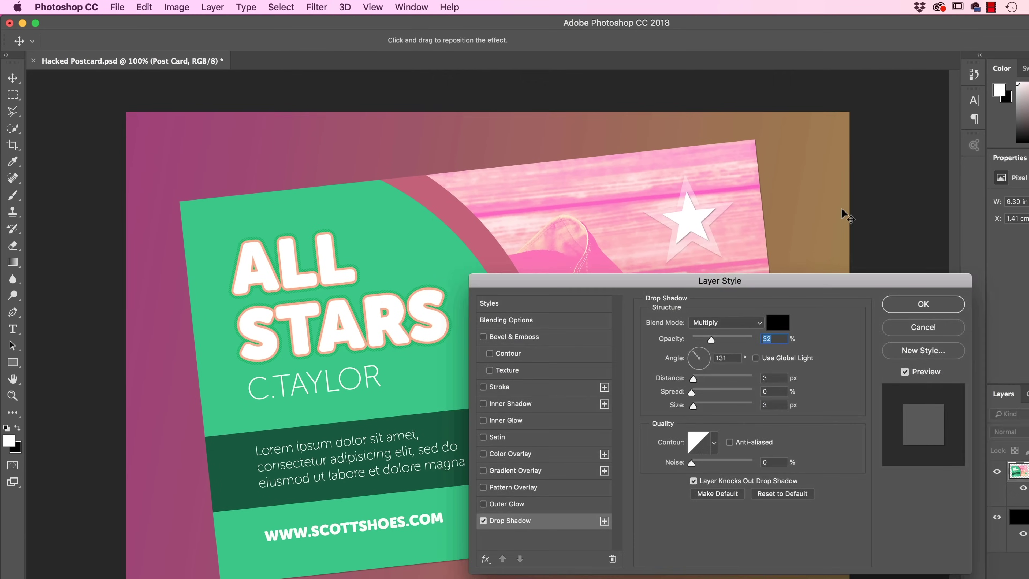
drag(779, 277, 853, 283)
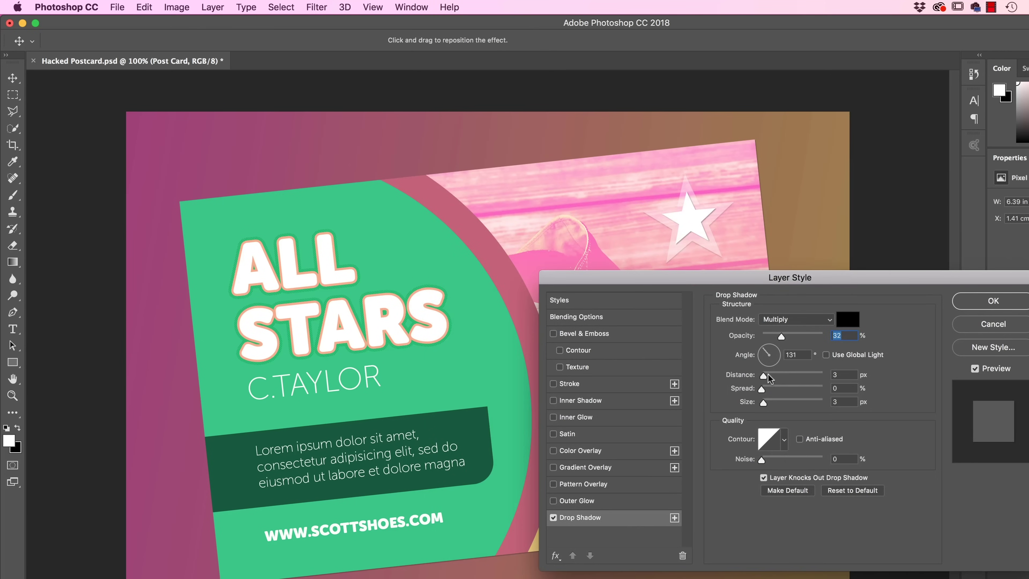
drag(782, 338, 796, 339)
drag(763, 376, 769, 347)
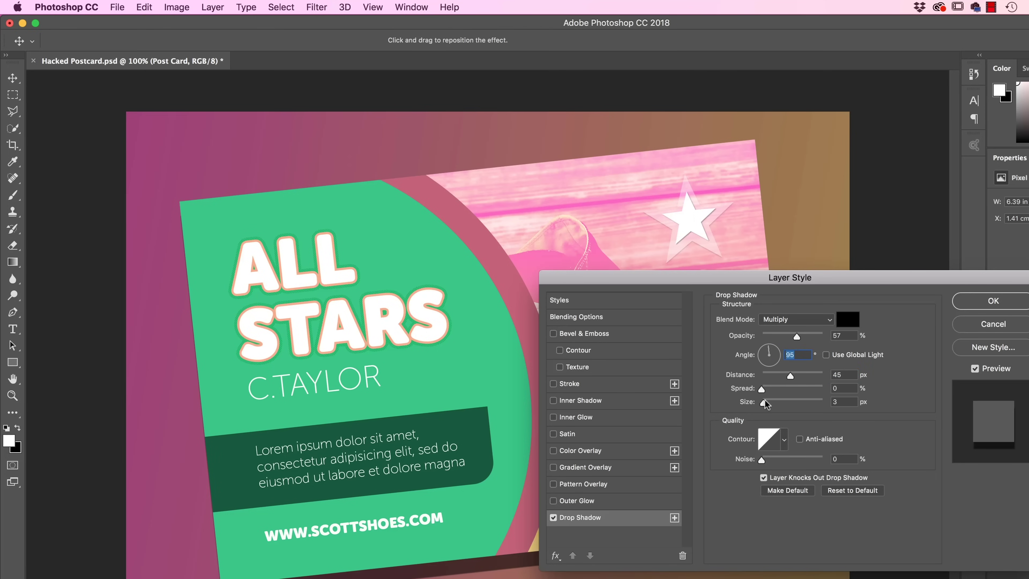
Set the drop shadow's size to 122 px with 0% spread, and apply the layer style.
drag(764, 403, 789, 406)
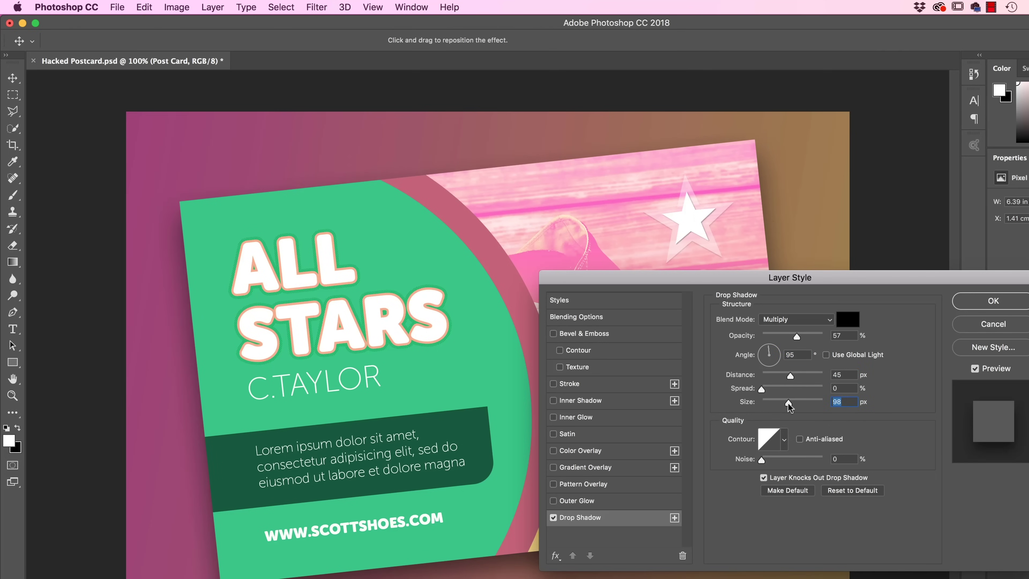
drag(834, 284, 686, 211)
drag(613, 316, 648, 323)
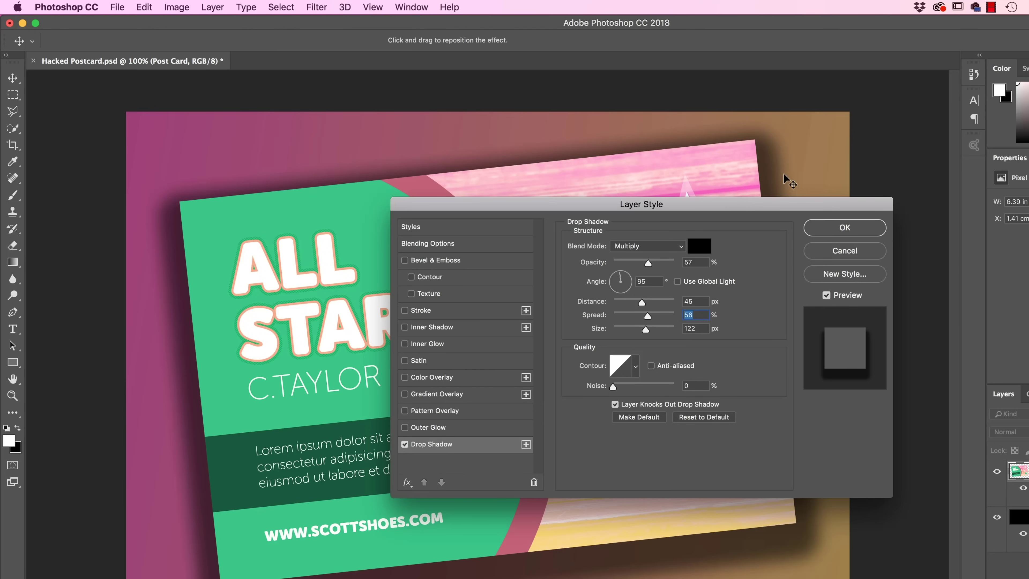
drag(647, 317, 613, 322)
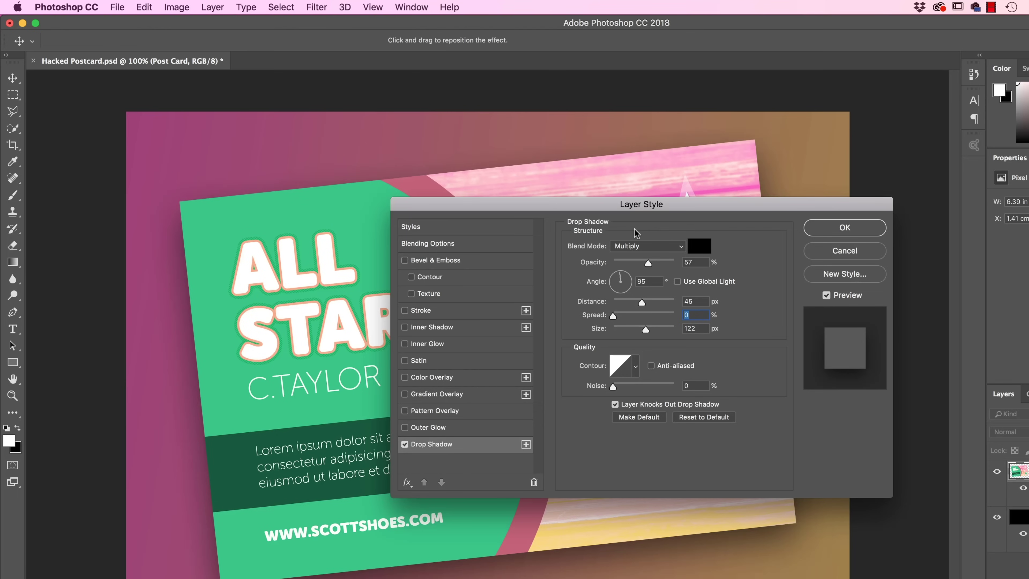
click(845, 228)
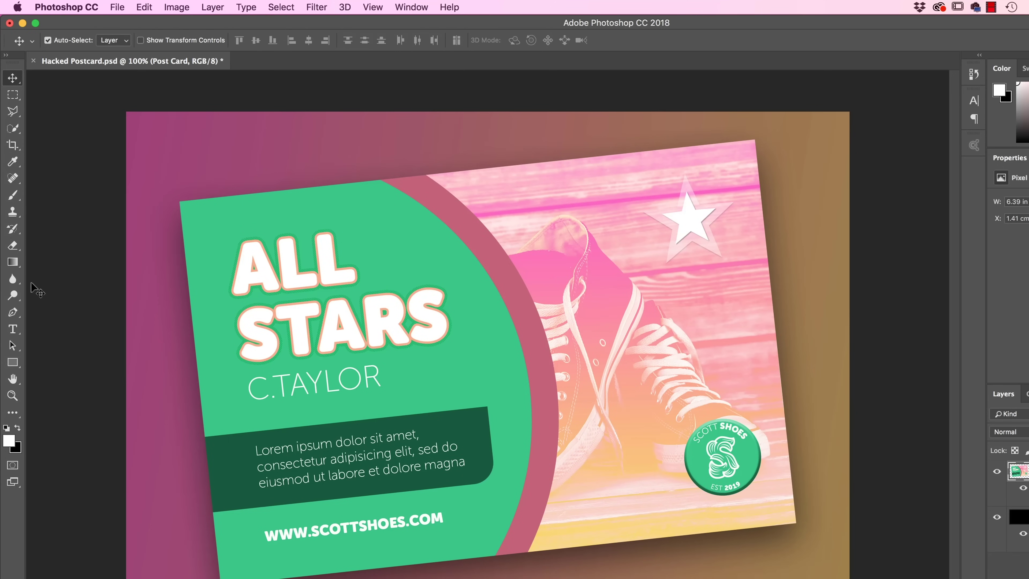
Add a two-line text reading CLIENT and PROJECT on the gradient background below the postcard's right half.
click(13, 329)
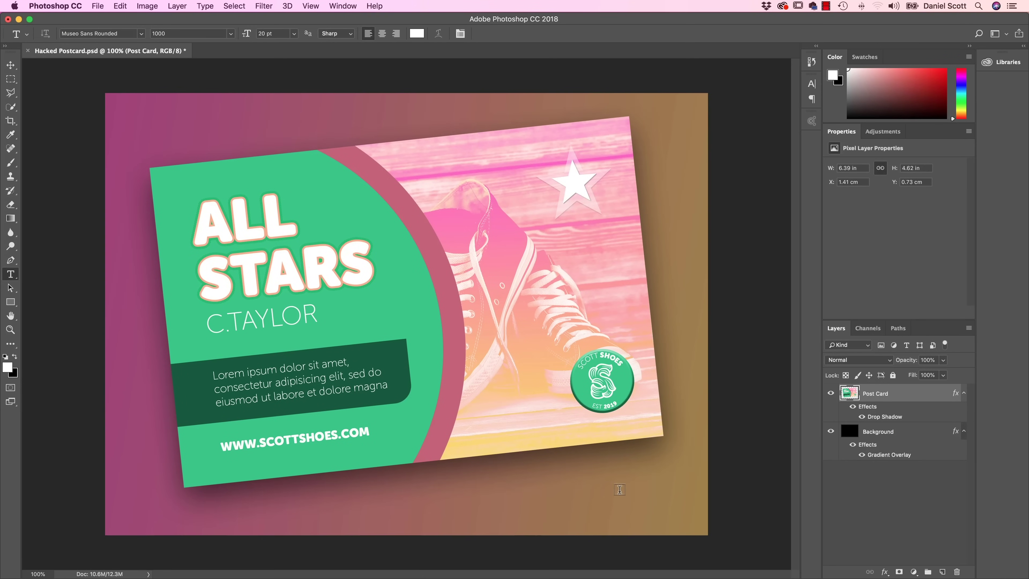
click(561, 493)
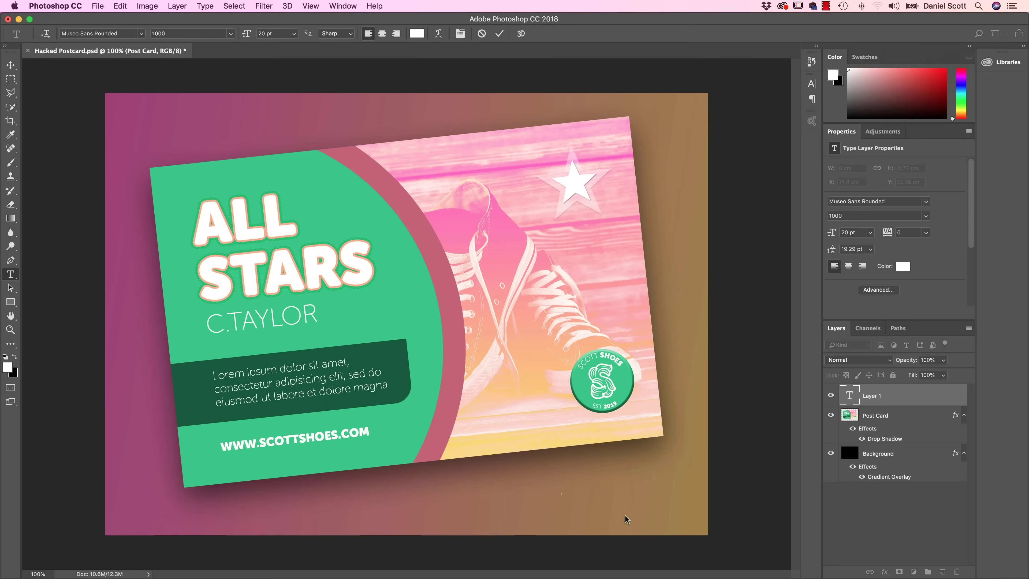
text(CLIENT)
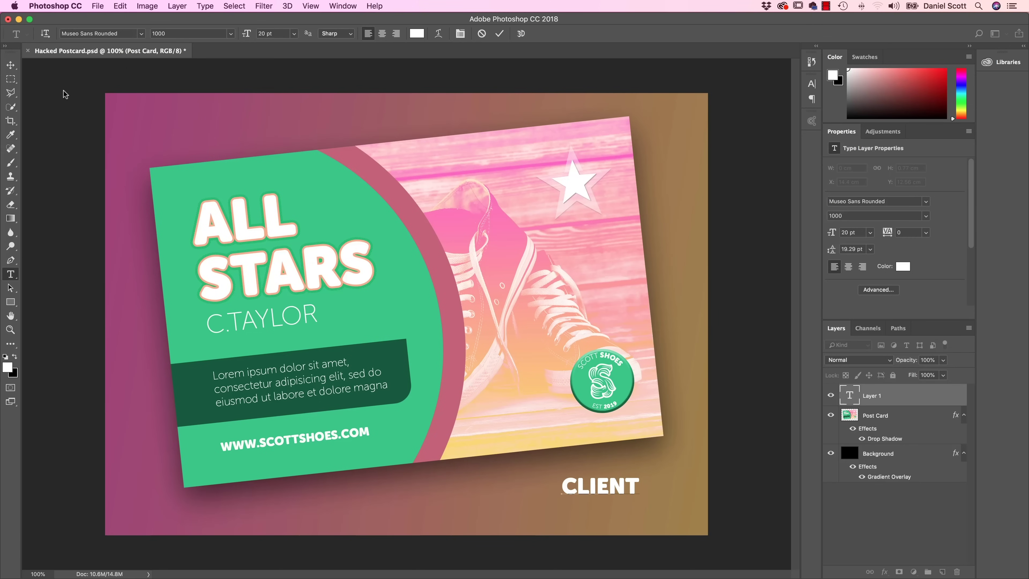
key(Return)
text(PROJECT)
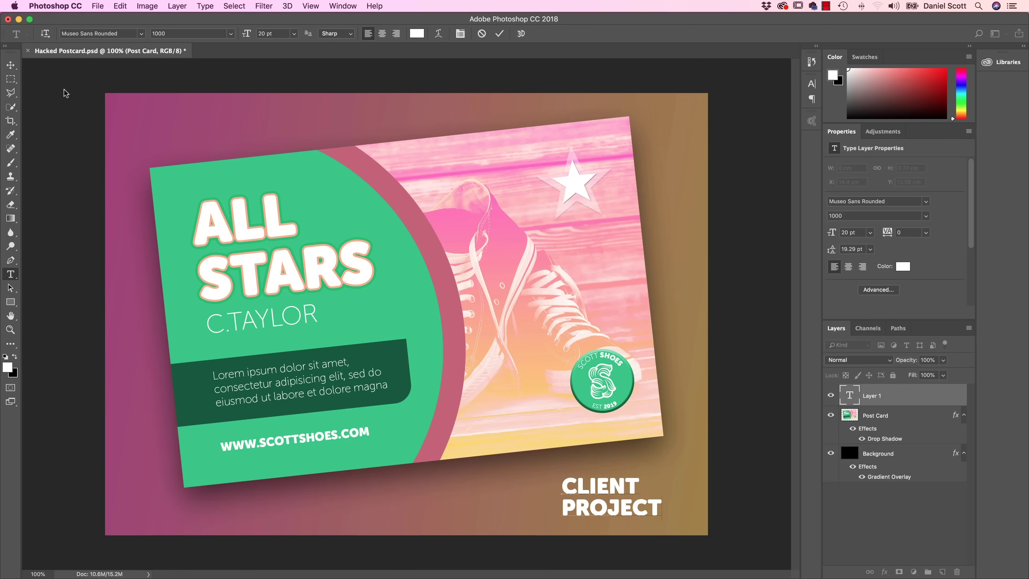
Right-align all of the CLIENT PROJECT text and change its font to Museo Slab 100.
key(super+a)
click(862, 266)
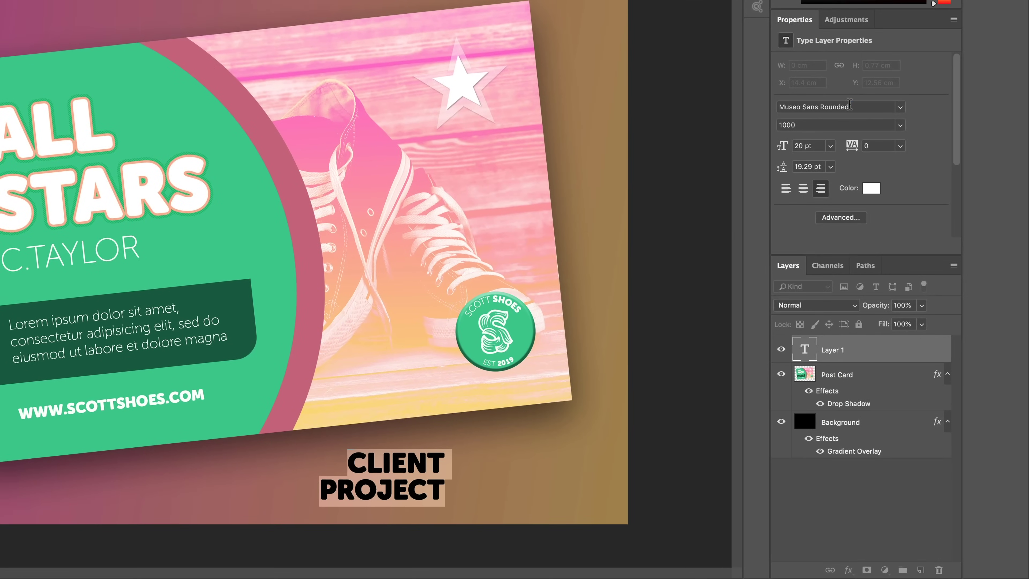
click(850, 103)
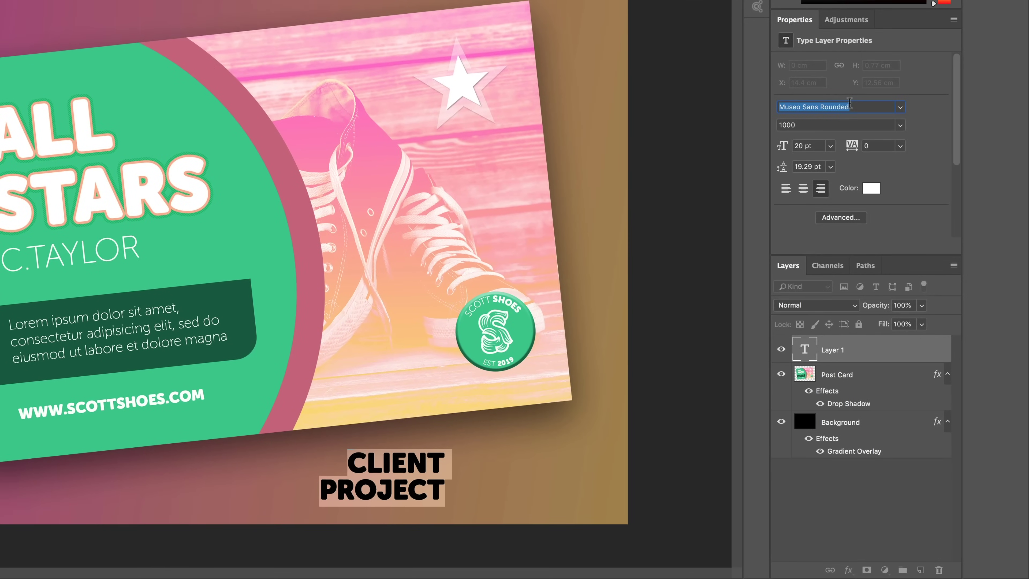
text(MUE)
key(BackSpace)
text(S)
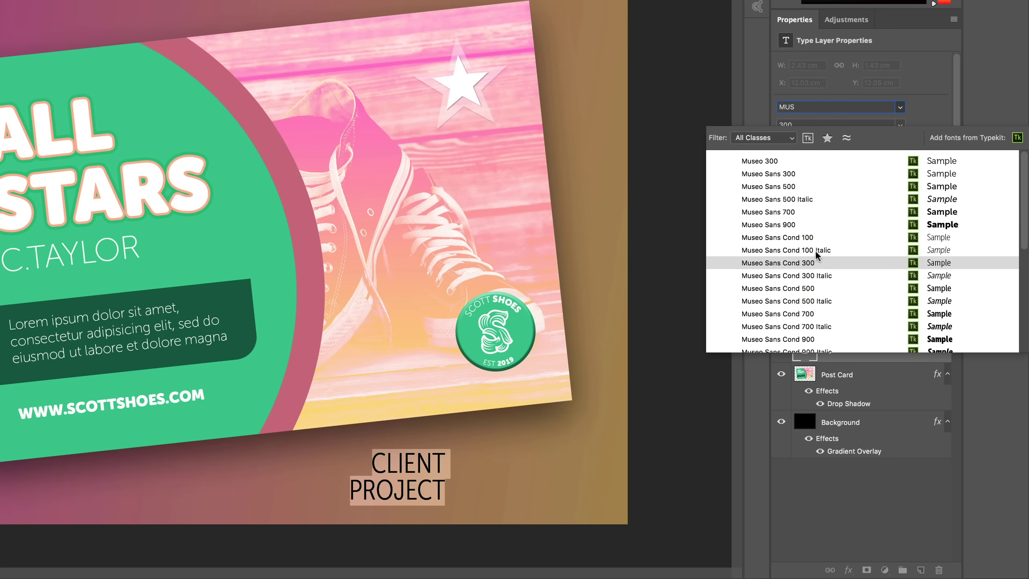
scroll(802, 280, down, 5)
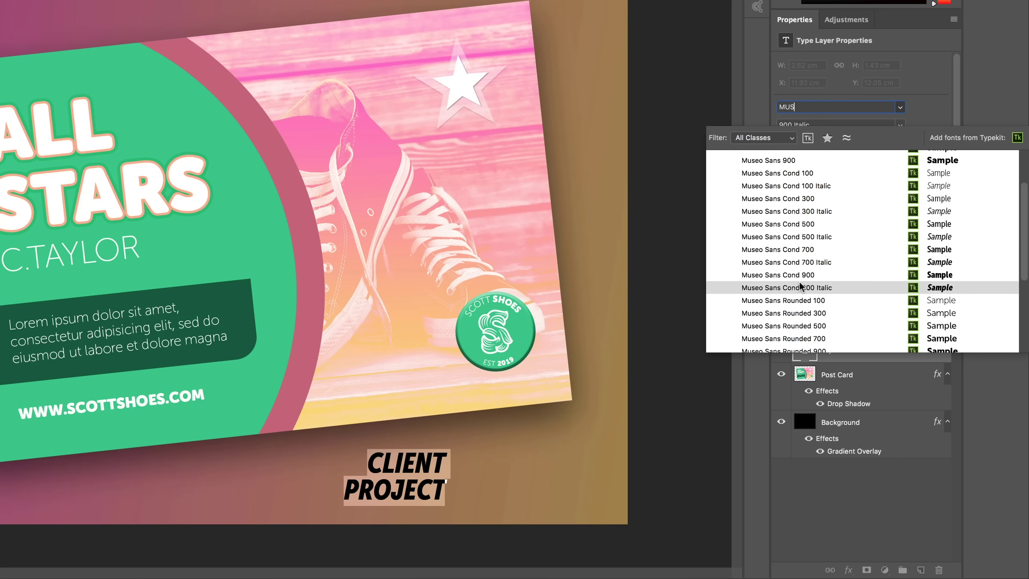
scroll(798, 279, down, 4)
scroll(795, 268, up, 5)
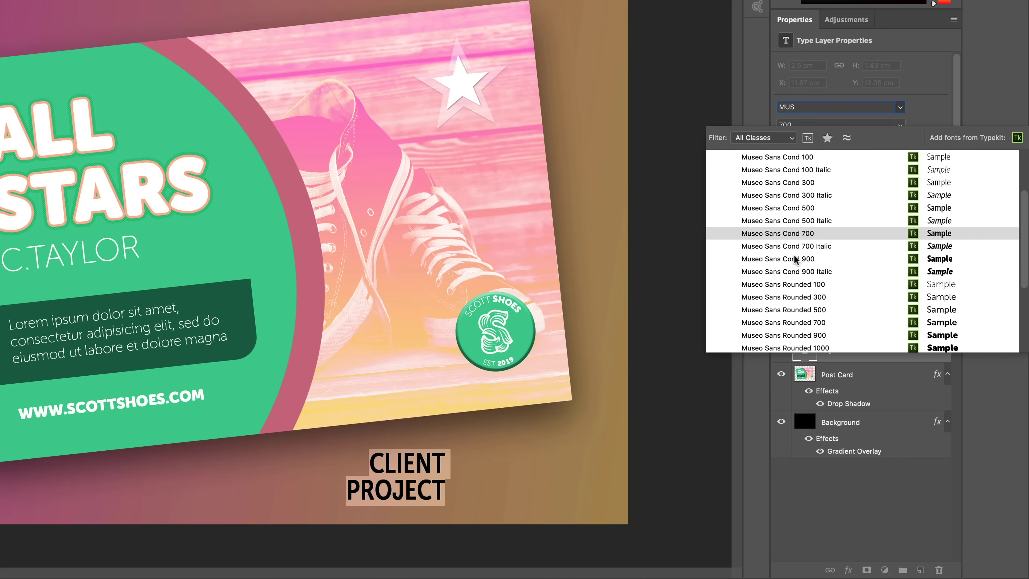
scroll(794, 259, down, 8)
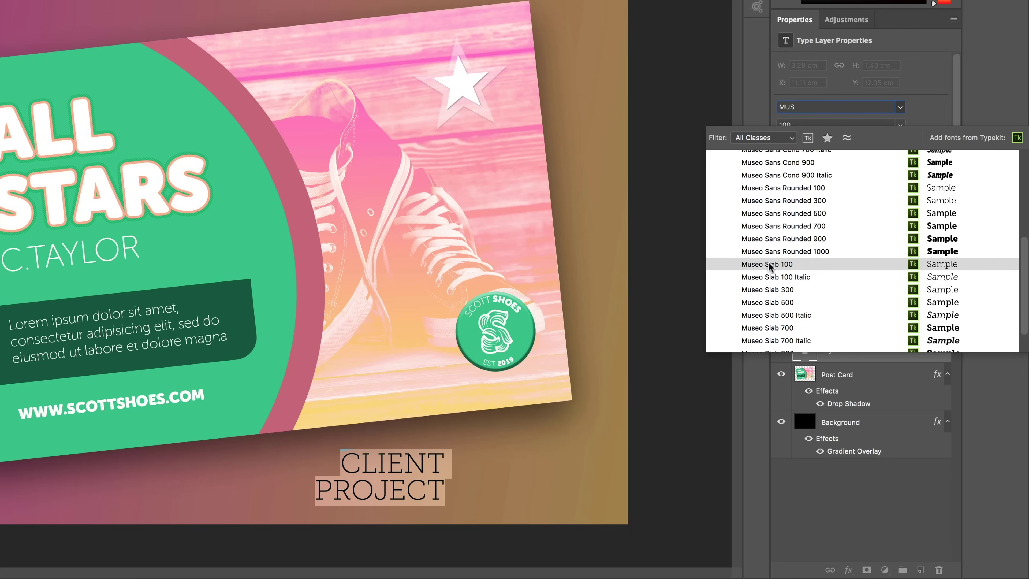
click(769, 264)
Set the CLIENT PROJECT text to 8 pt with 10 pt leading and commit the text.
drag(782, 150, 773, 152)
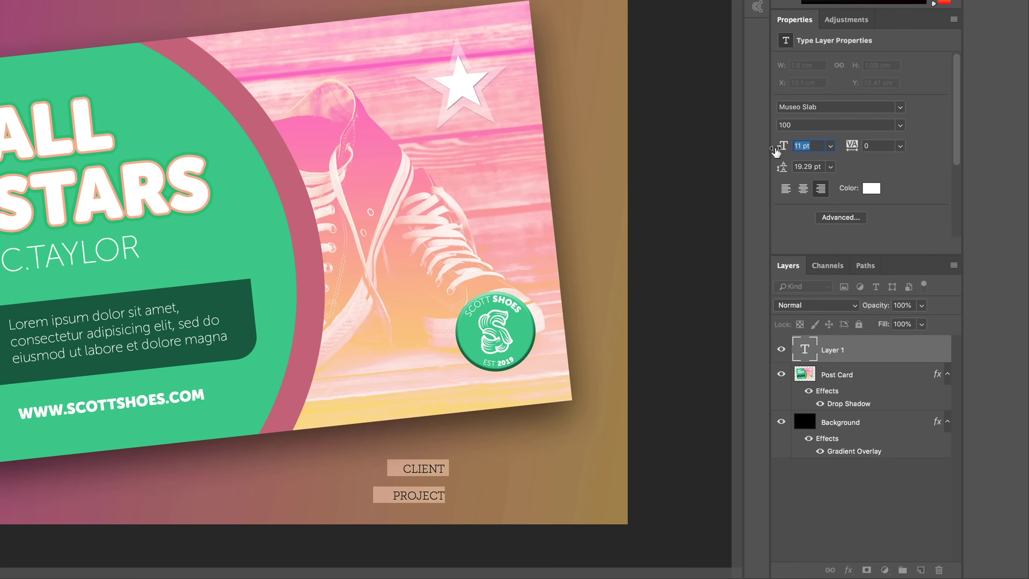
click(900, 145)
click(938, 175)
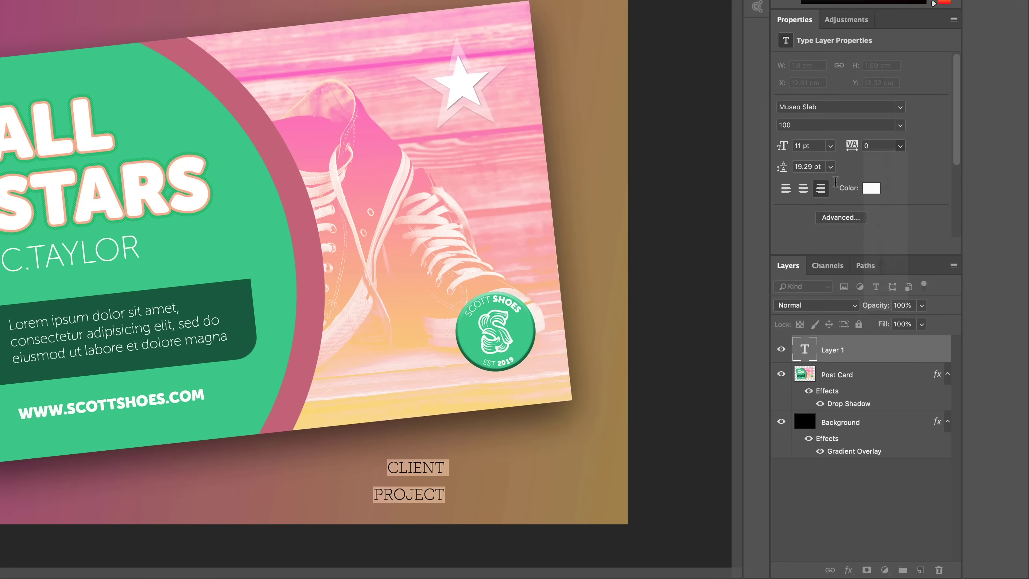
click(830, 166)
click(827, 226)
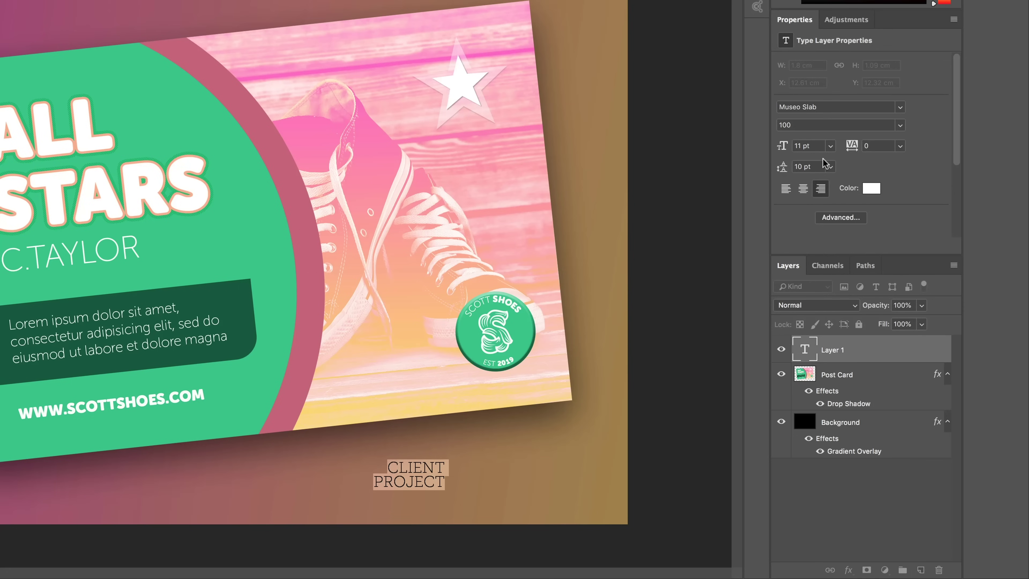
drag(782, 147, 776, 147)
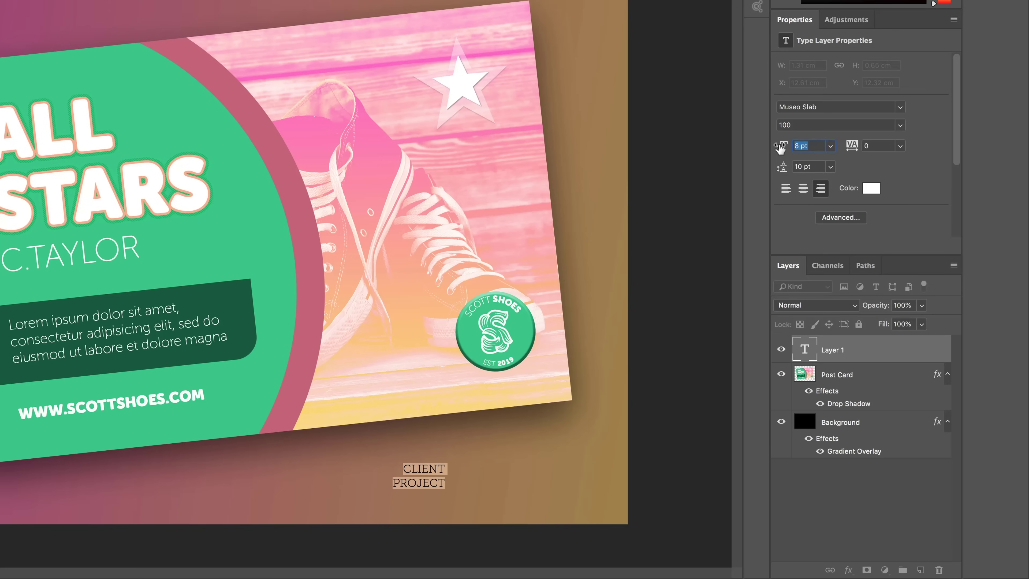
key(super+Return)
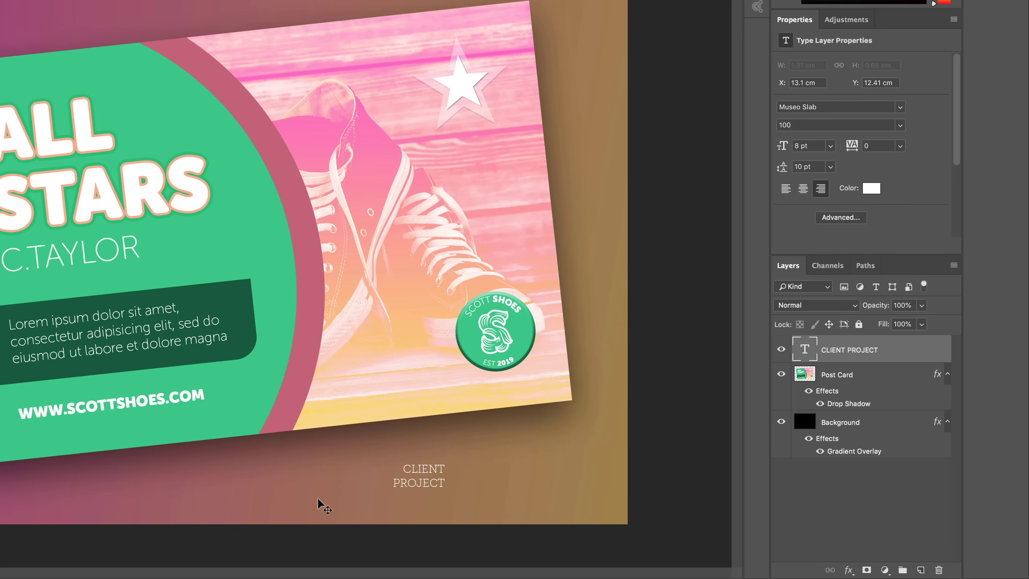
Move the CLIENT PROJECT text closer to the canvas's lower-right corner, duplicate its layer and place the copy to its right.
drag(445, 486, 469, 499)
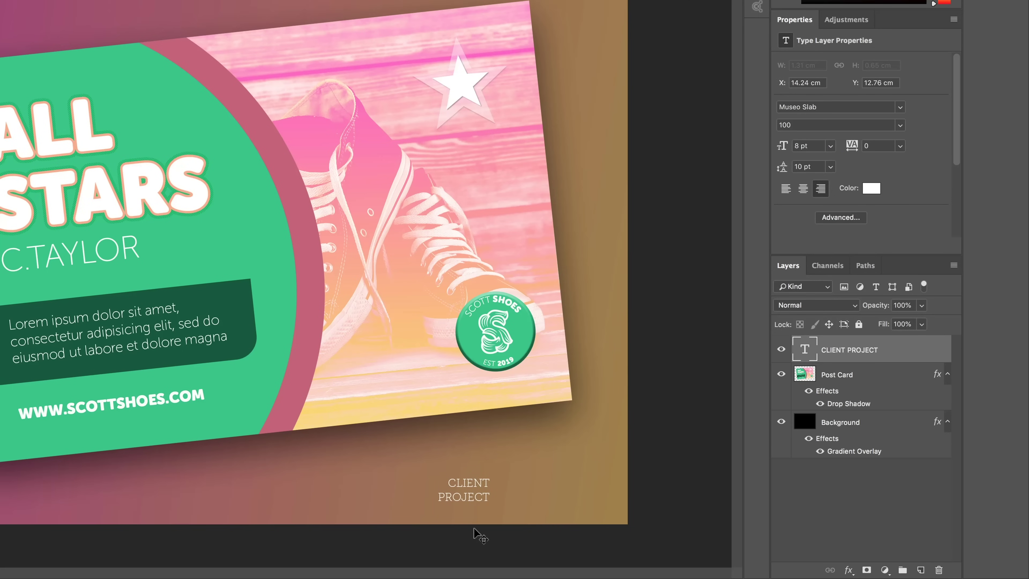
right_click(846, 354)
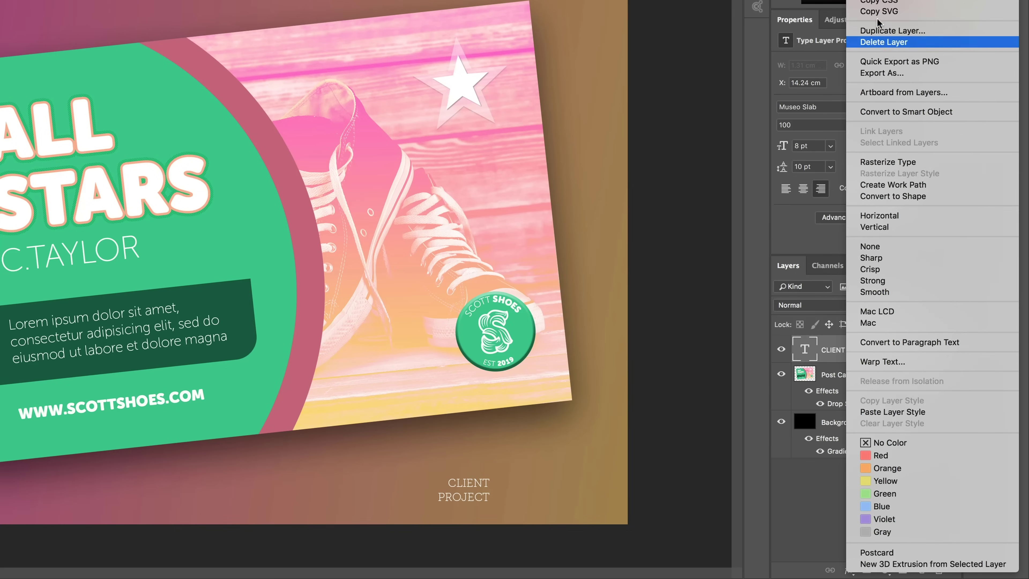
click(813, 483)
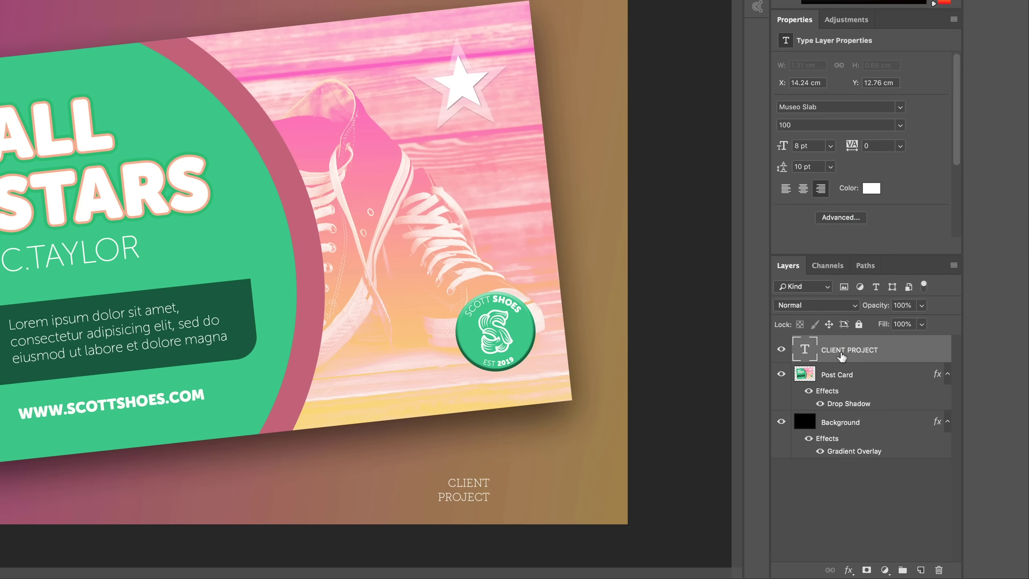
drag(847, 354, 922, 571)
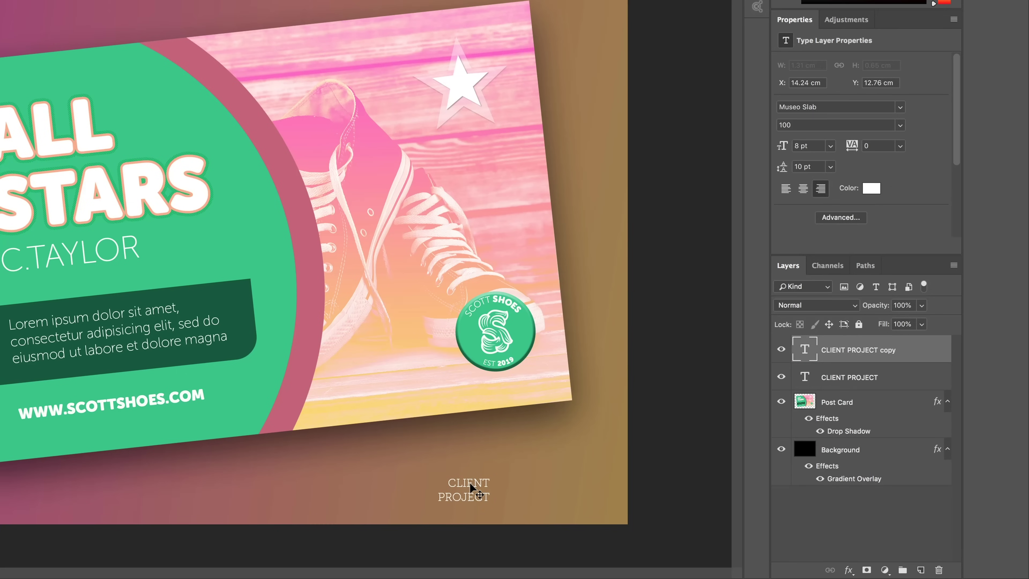
drag(480, 491, 564, 492)
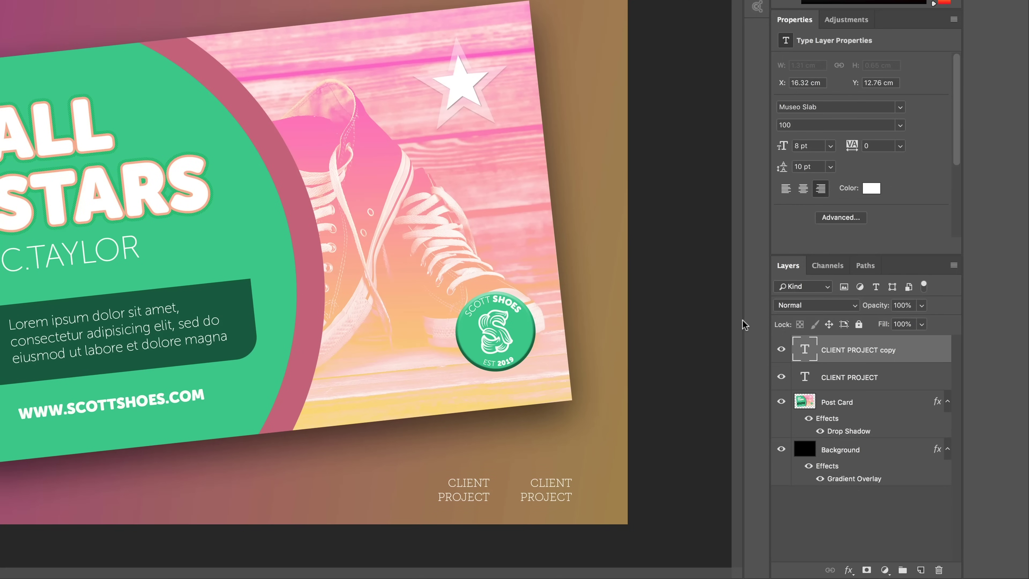
Left-align the duplicated text, move it close beside the original, and set its font weight to 900.
click(780, 193)
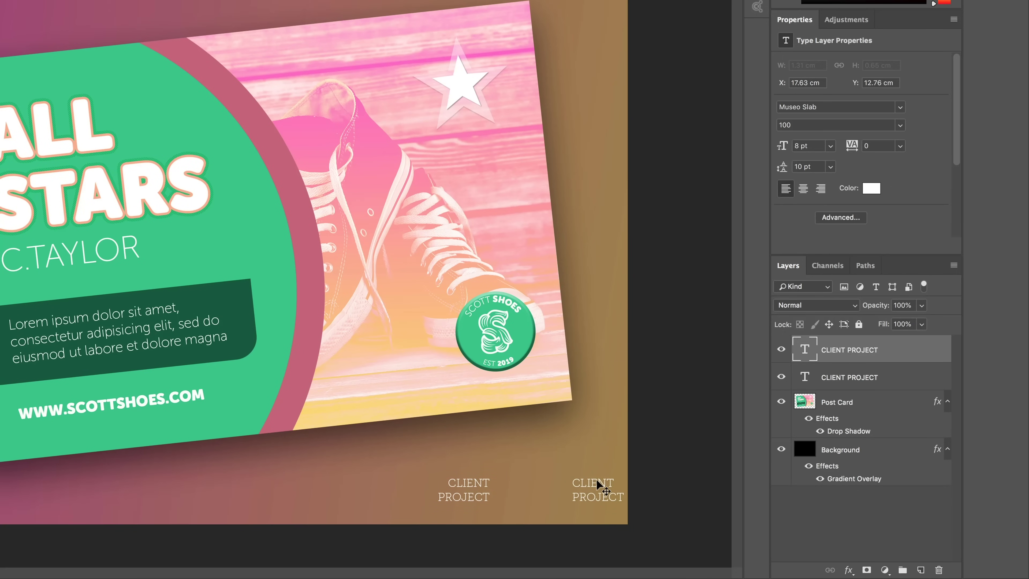
drag(594, 485, 529, 485)
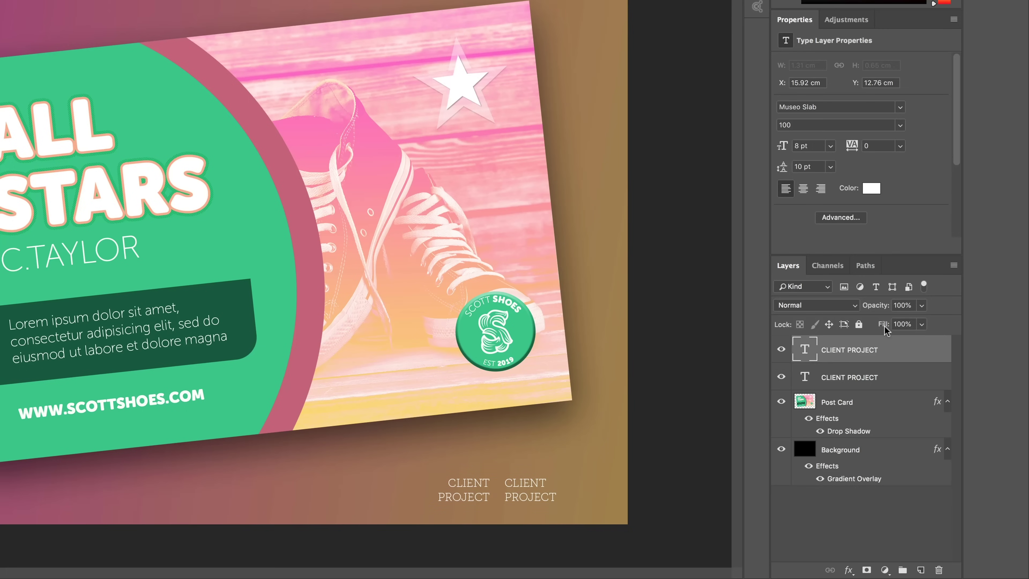
click(900, 125)
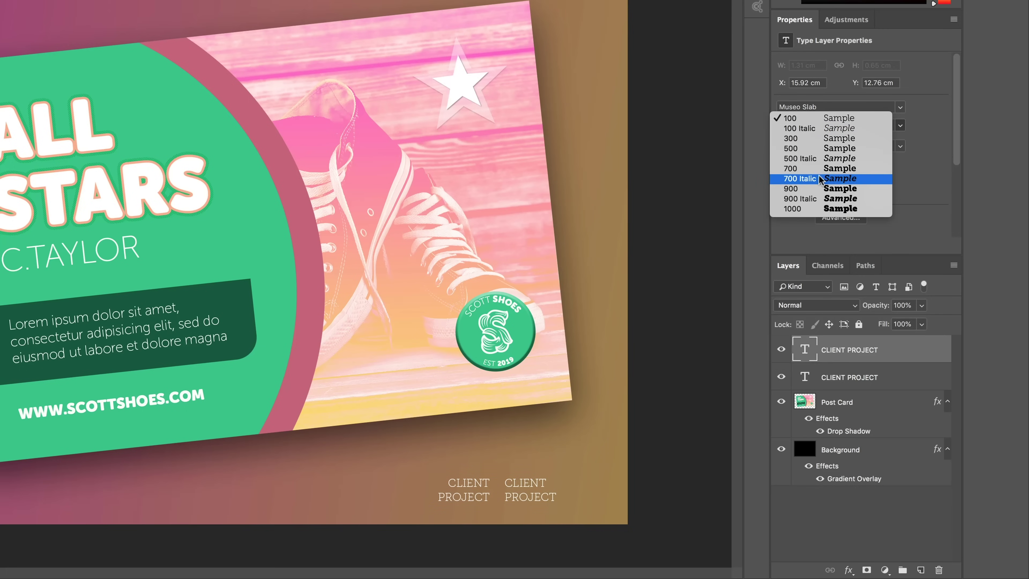
click(820, 189)
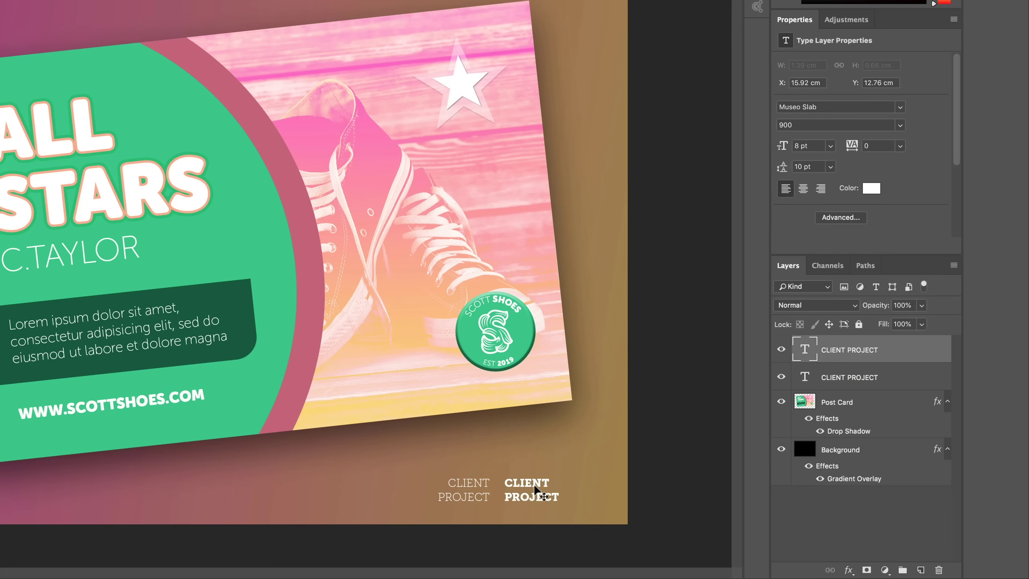
Replace the word CLIENT in the bold duplicated caption with SCOTT SHOES.
double_click(526, 482)
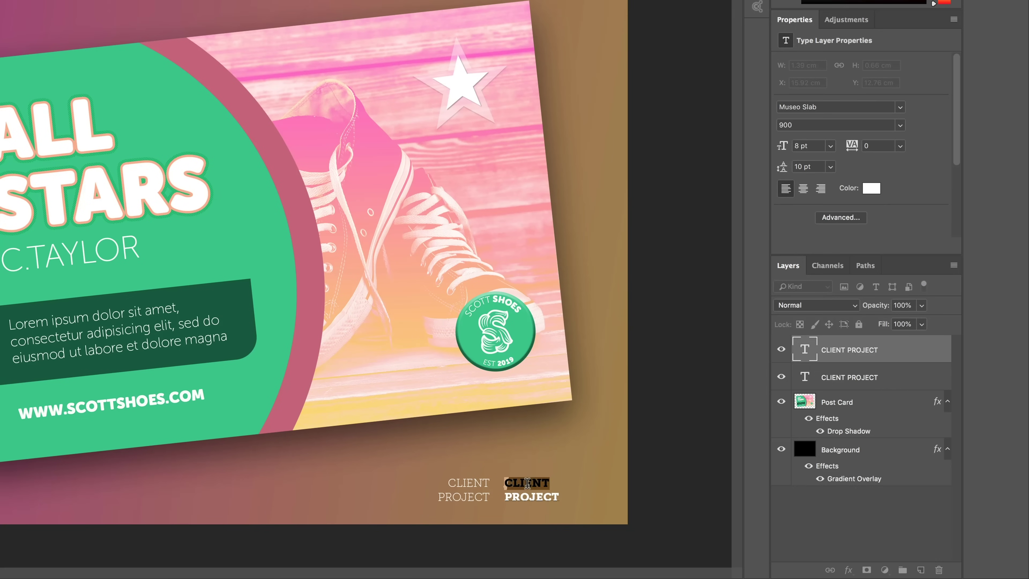
text(SCOTT SHOES)
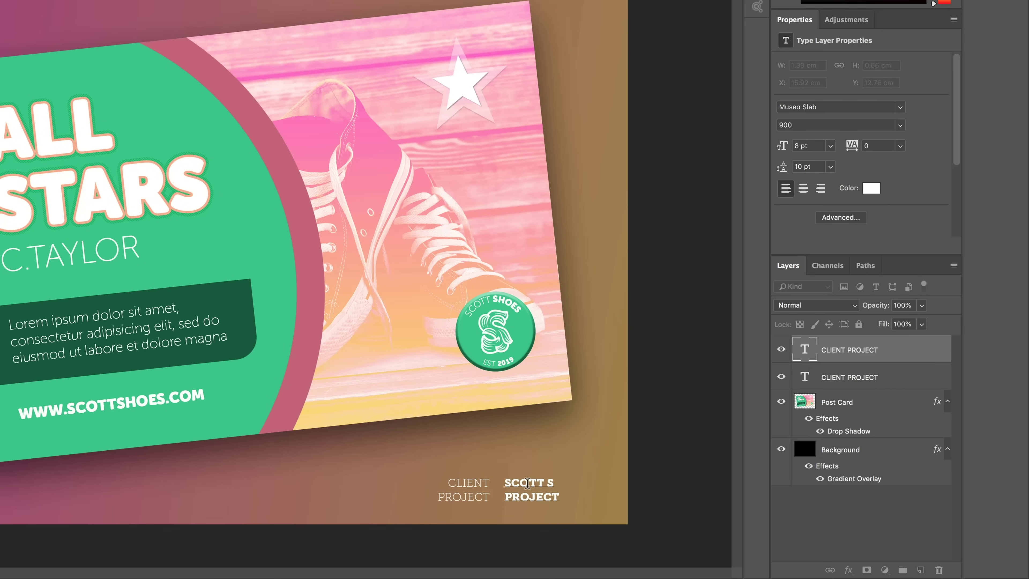
key(BackSpace)
key(BackSpace)
key(BackSpace)
text(OE)
Replace the word PROJECT in the bold caption with SPRING SALE POSTCARD and commit the text.
double_click(525, 493)
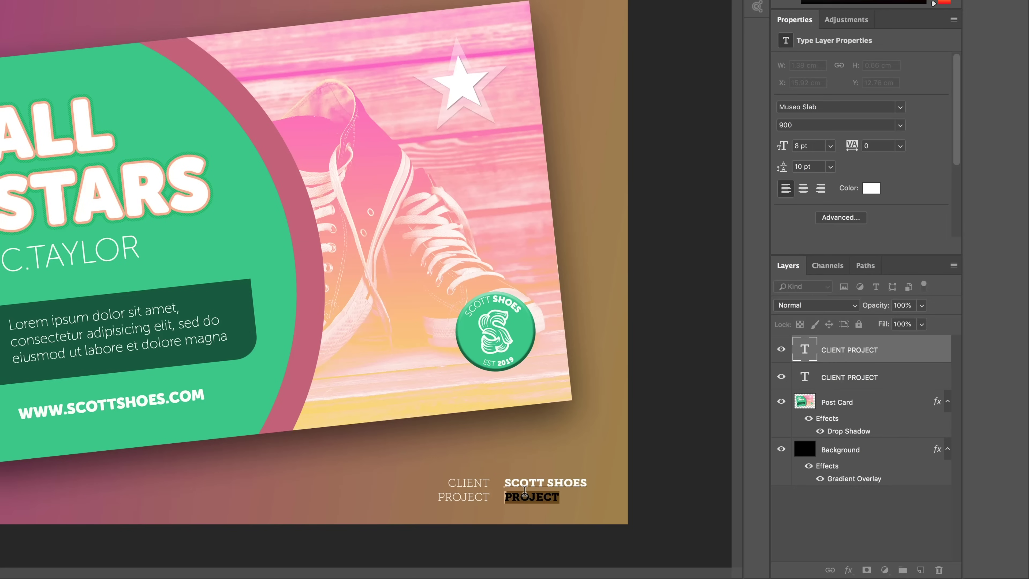
text(SPRING S)
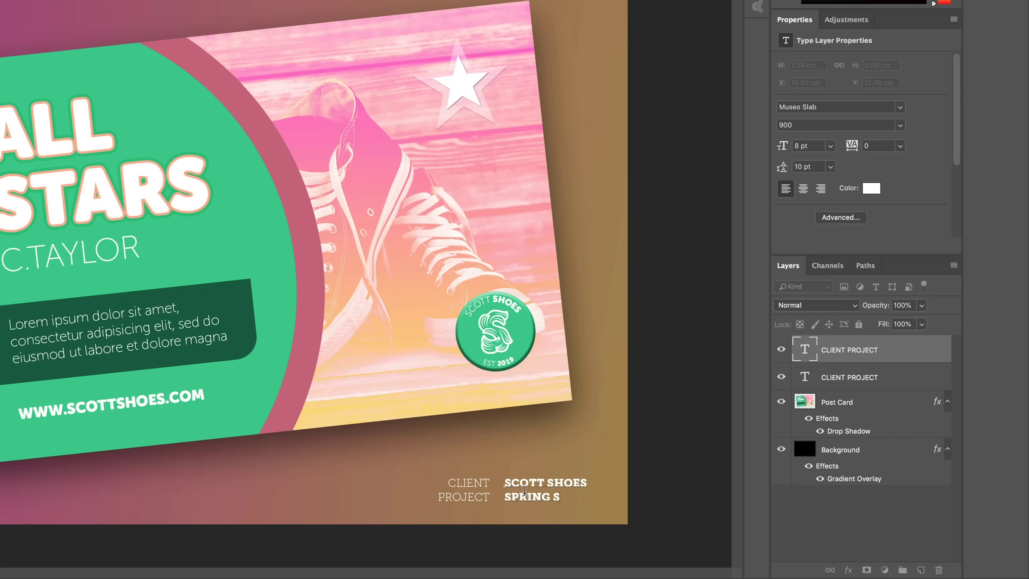
text(ALE POSTCA)
key(ctrl+Return)
click(893, 383)
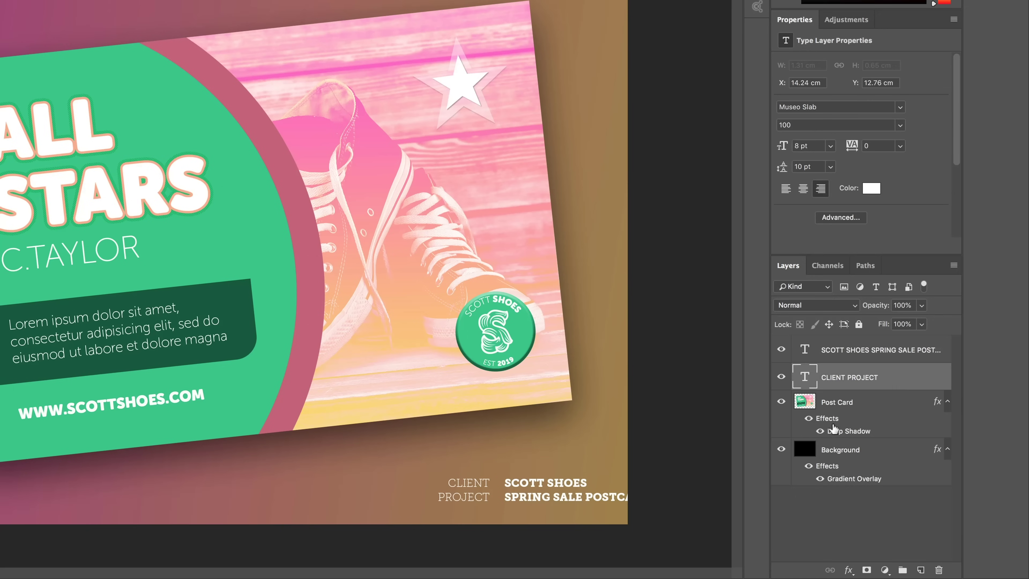
shift+click(866, 354)
drag(572, 523, 485, 525)
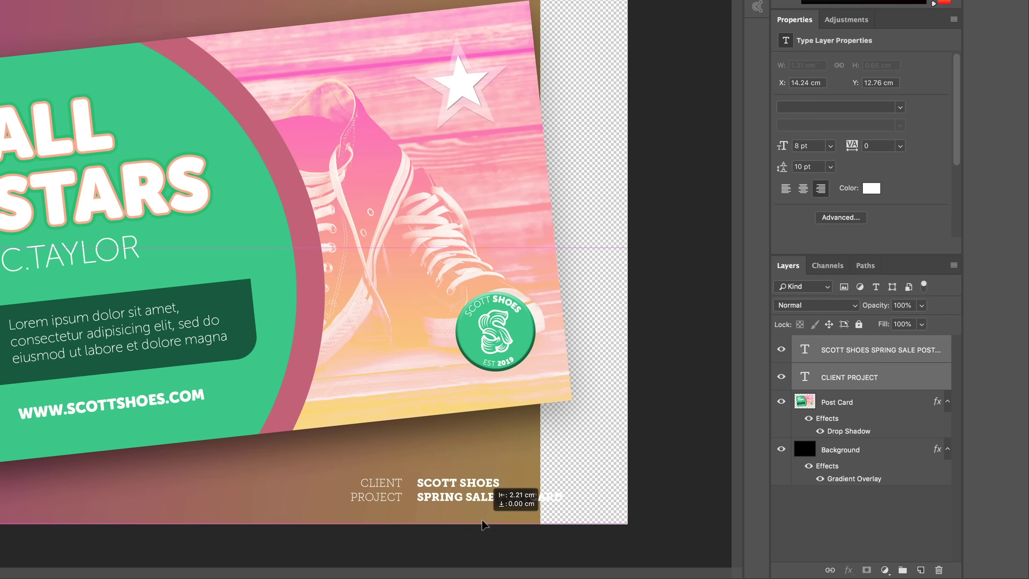
key(ctrl+z)
click(859, 502)
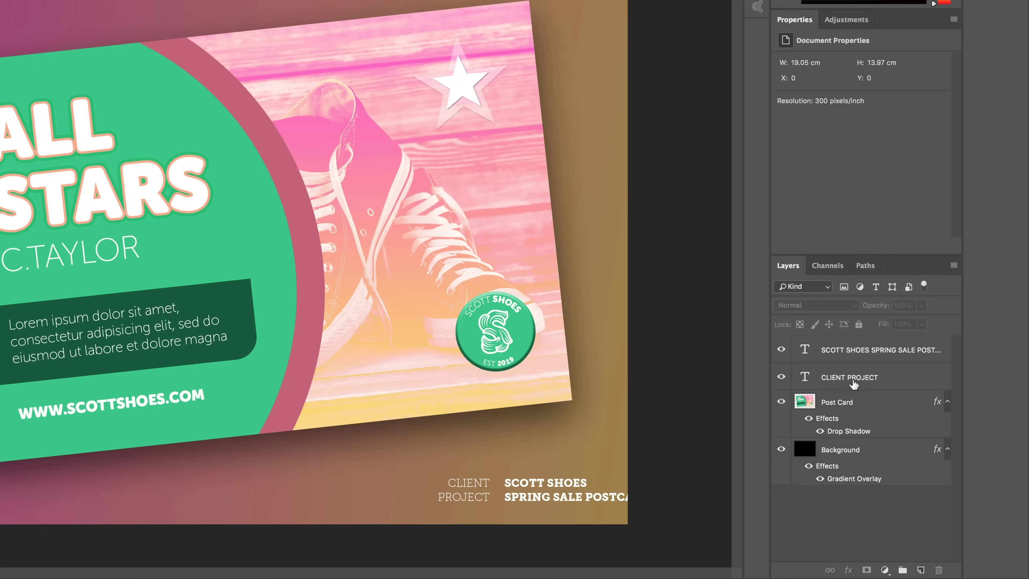
Select both caption text layers together and move them sideways so that the whole caption fits inside the canvas.
click(854, 383)
shift+click(853, 347)
drag(556, 486, 494, 491)
click(864, 512)
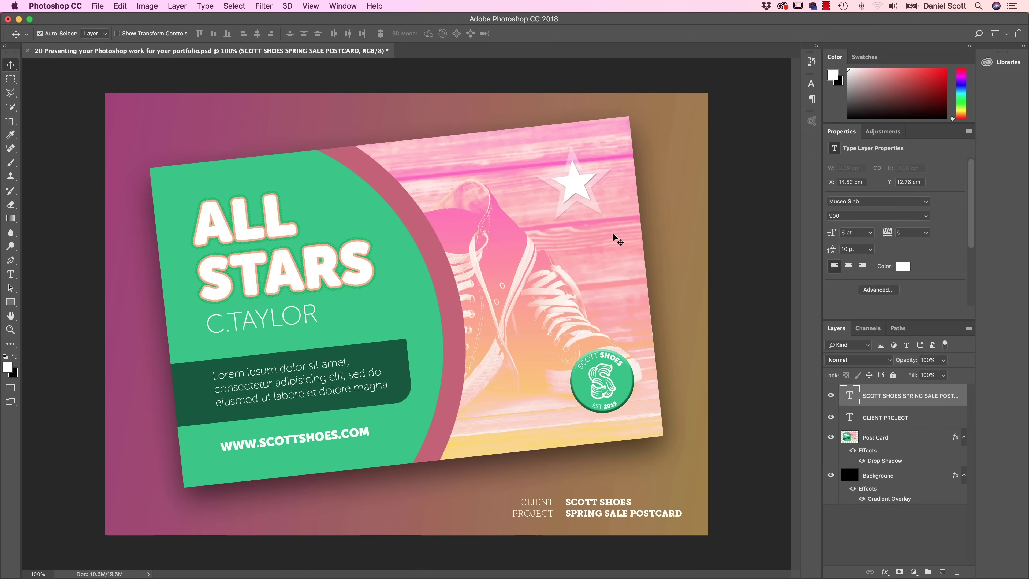
Switch to Finder and locate the two Project 1 - Postcard files in the Projects folder of Exercise Files.
key(super+Tab)
key(super+Tab)
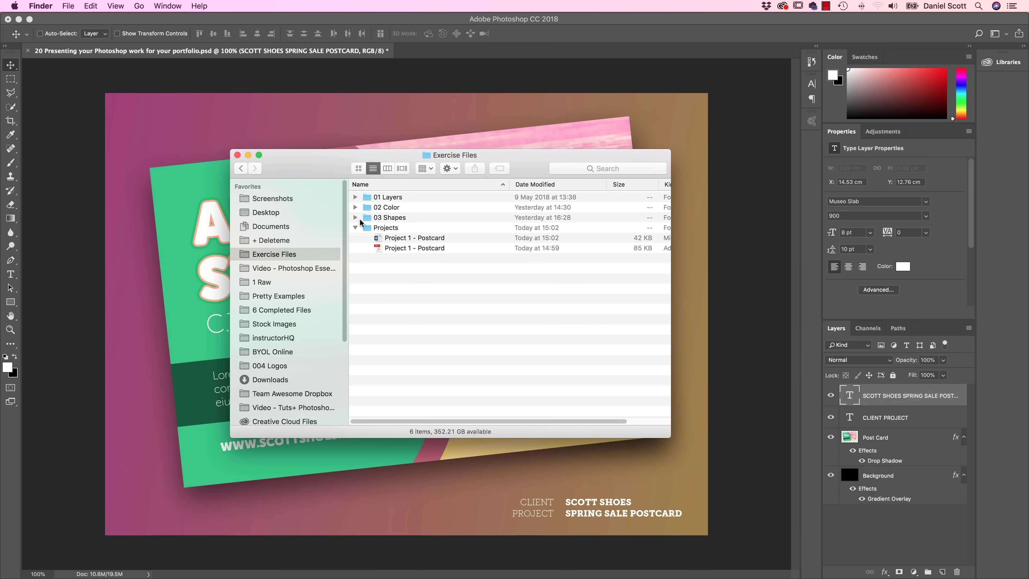
click(393, 228)
click(438, 248)
key(Up)
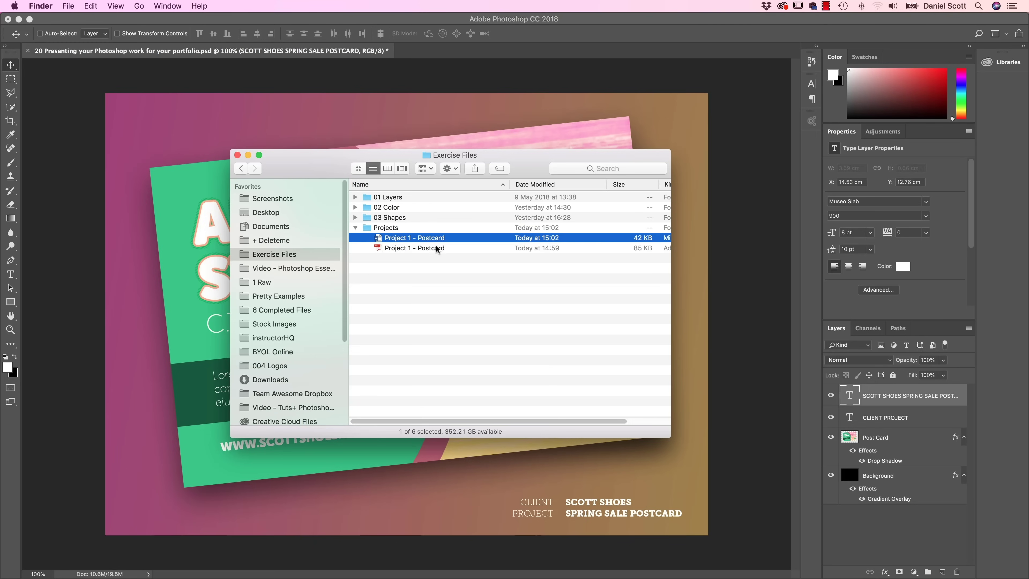
click(408, 249)
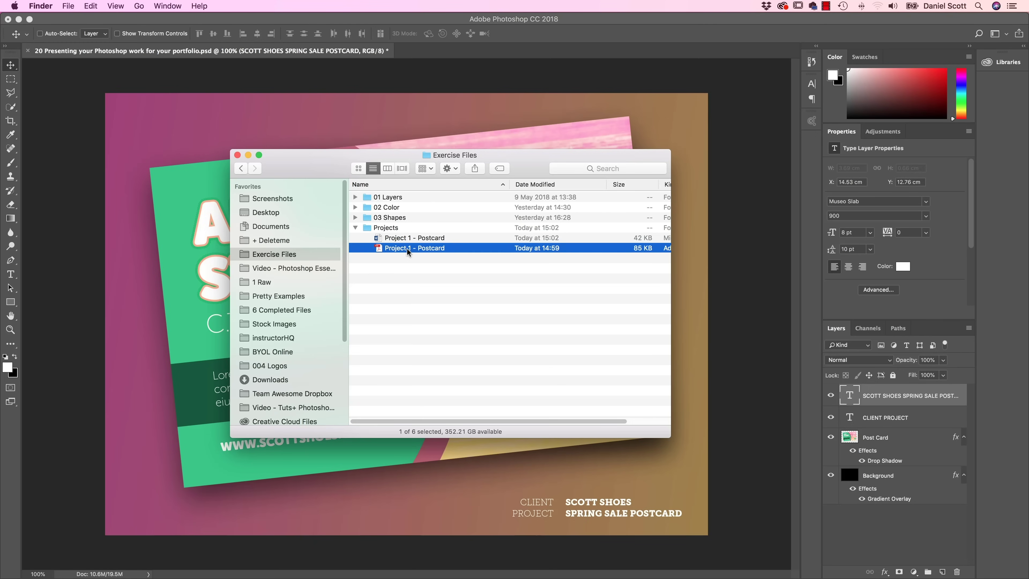
click(403, 242)
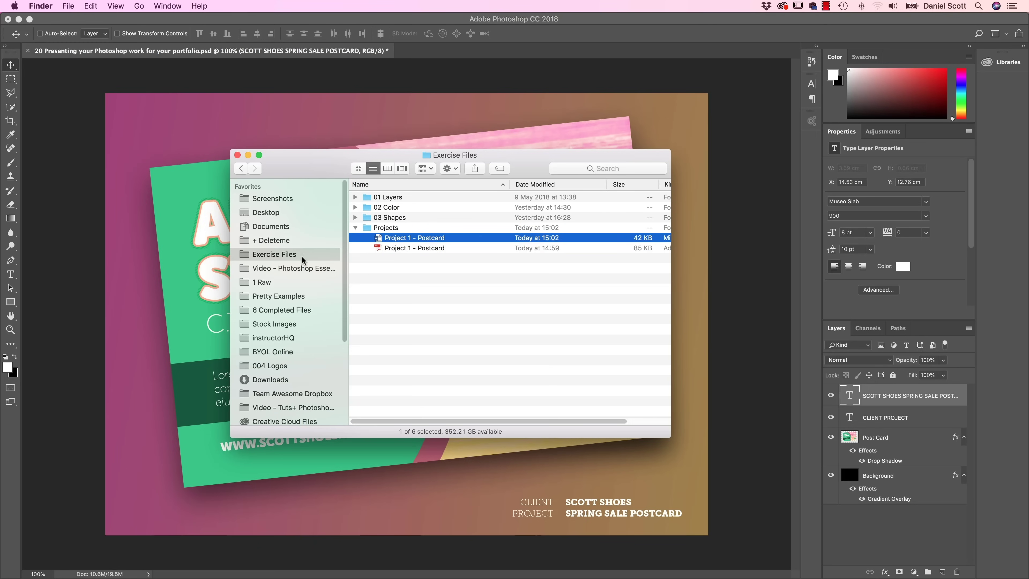
Switch to Word and read the Project 1 - Postcard brief from its requirements through to the save and share instructions.
key(super+Tab)
key(super+Tab)
key(super+Tab)
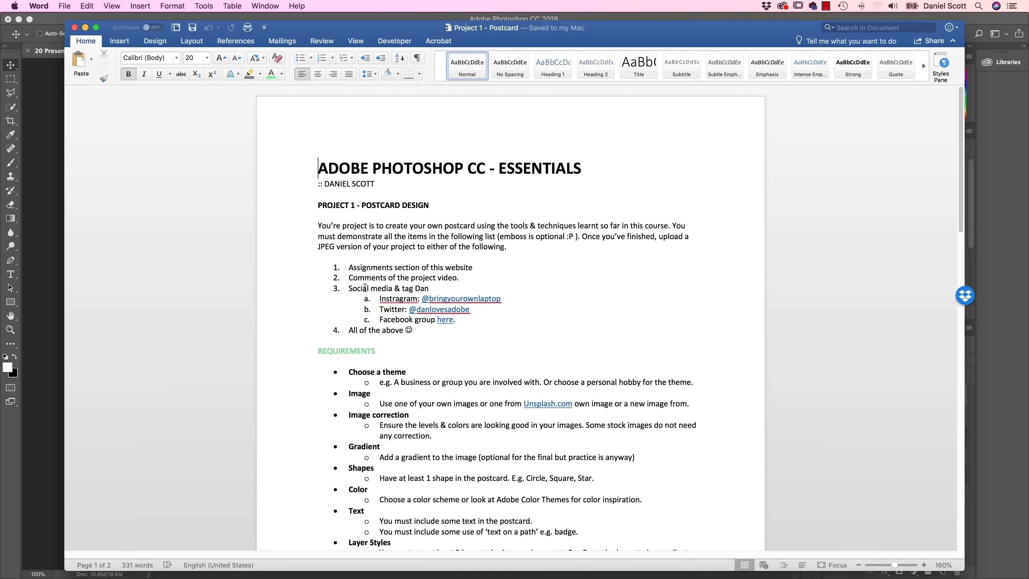
scroll(365, 288, down, 5)
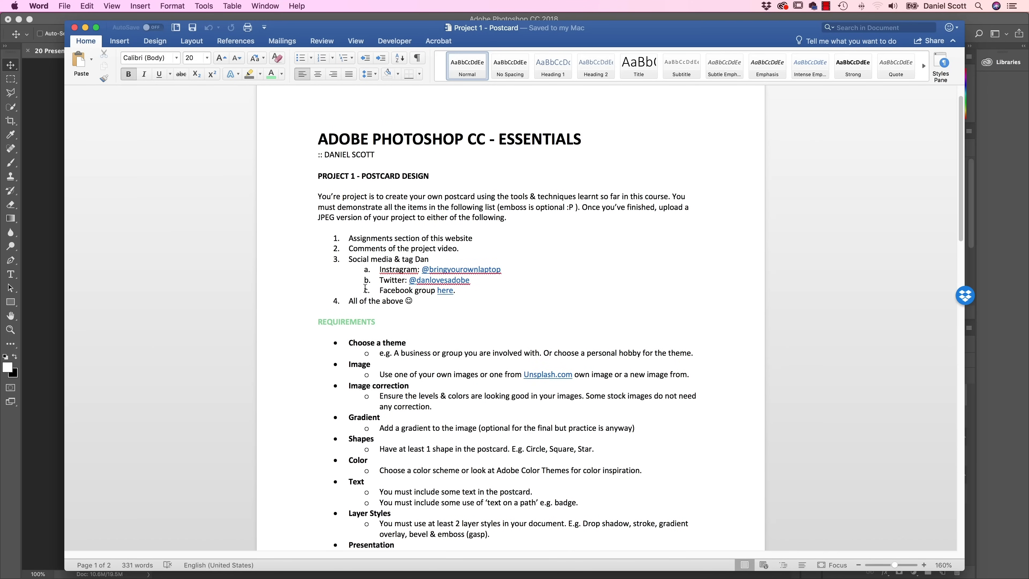
scroll(417, 334, down, 3)
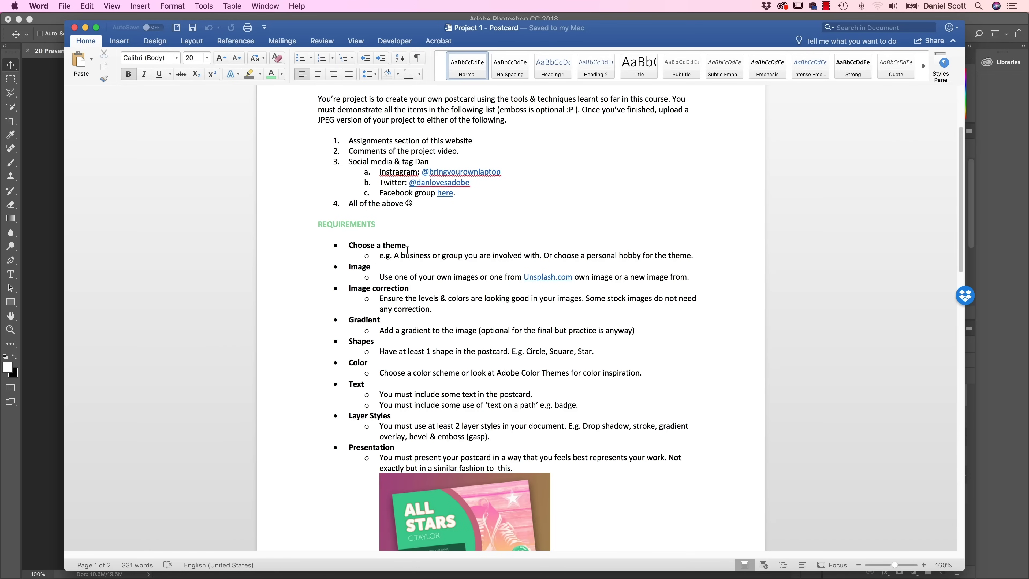
scroll(407, 249, down, 2)
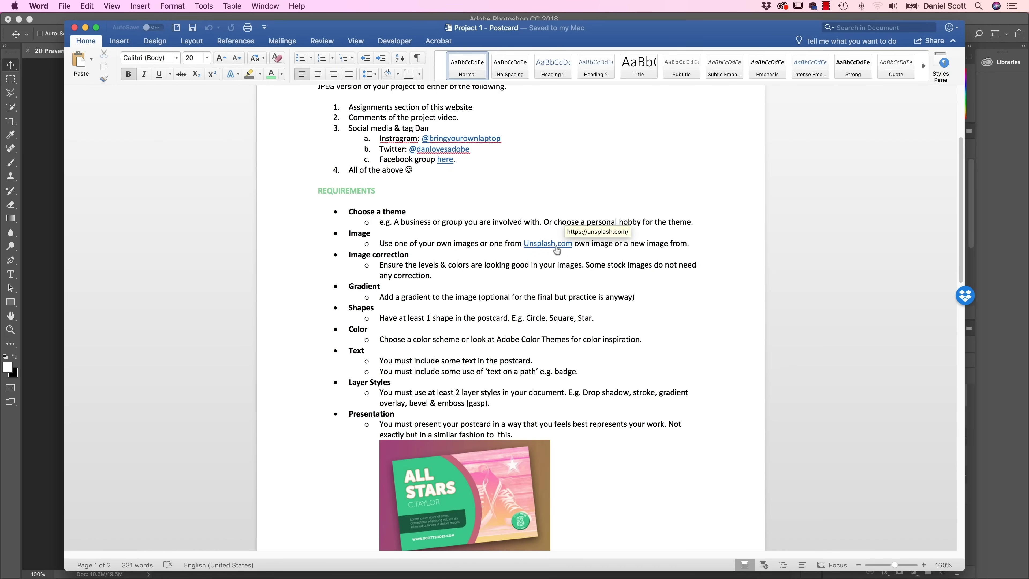
scroll(436, 271, down, 1)
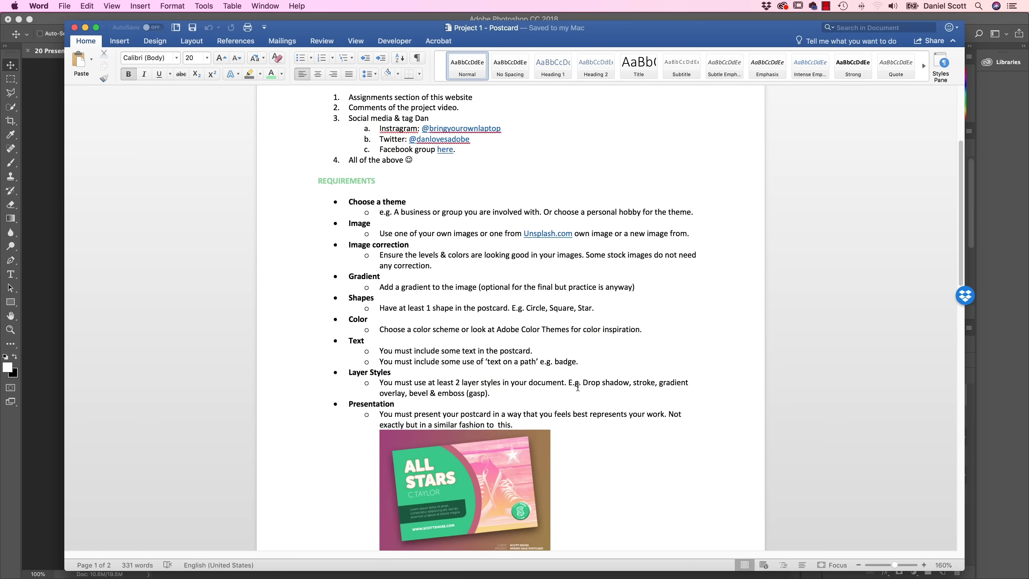
scroll(447, 383, down, 3)
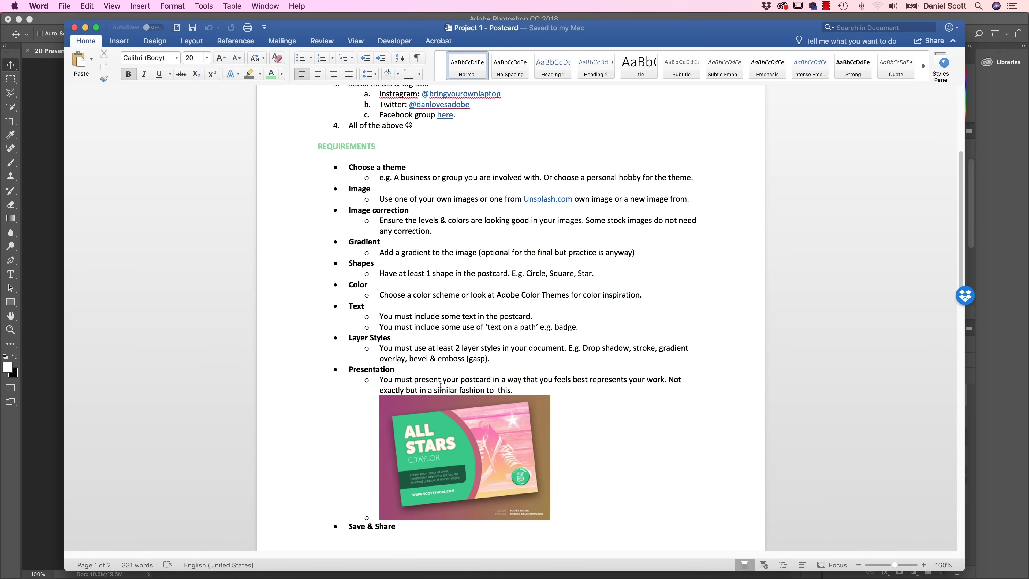
scroll(441, 387, down, 3)
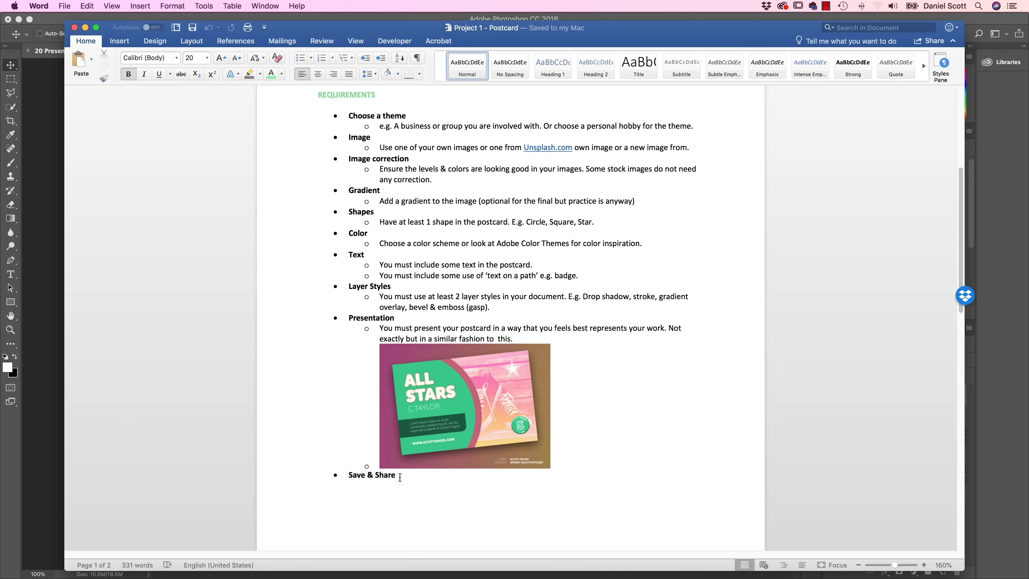
scroll(425, 479, down, 7)
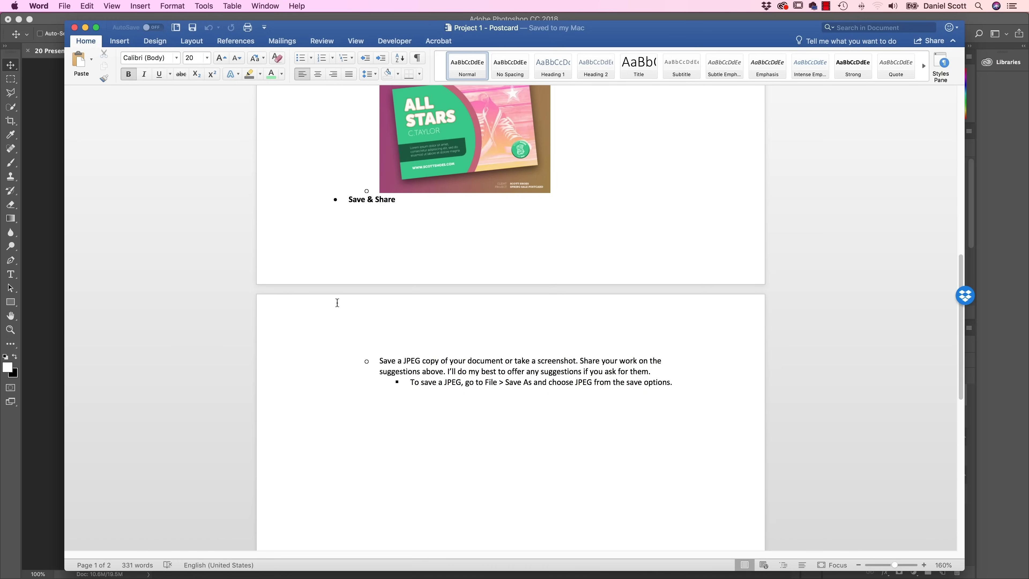
Switch back to Photoshop and save the postcard presentation document.
key(super+Tab)
click(385, 295)
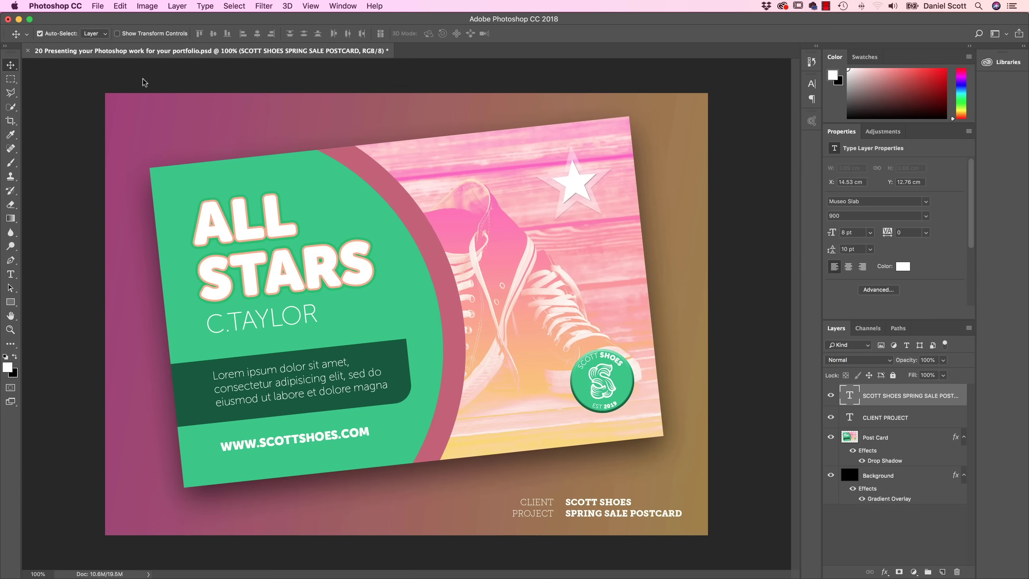
click(99, 6)
click(129, 107)
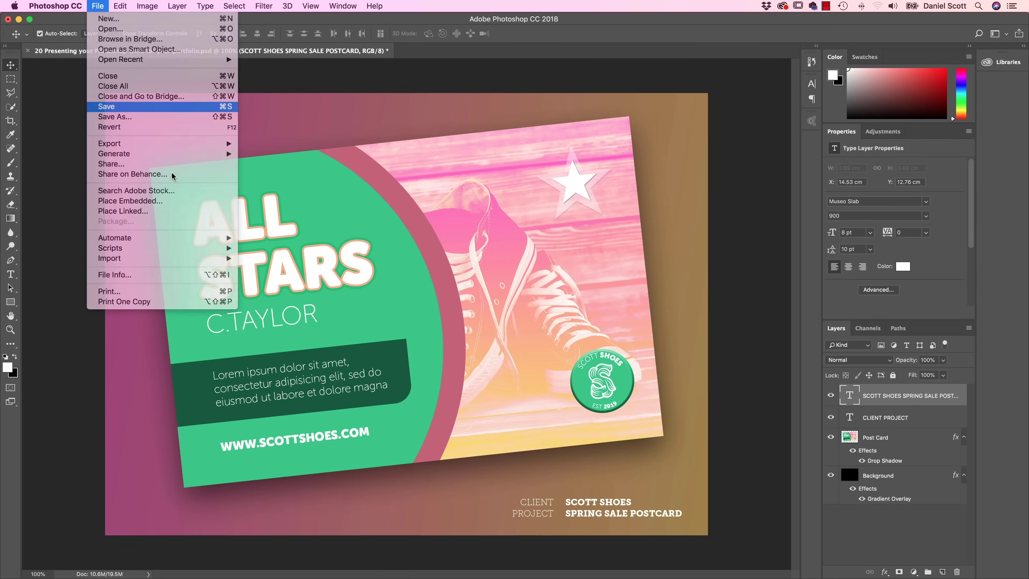
click(99, 6)
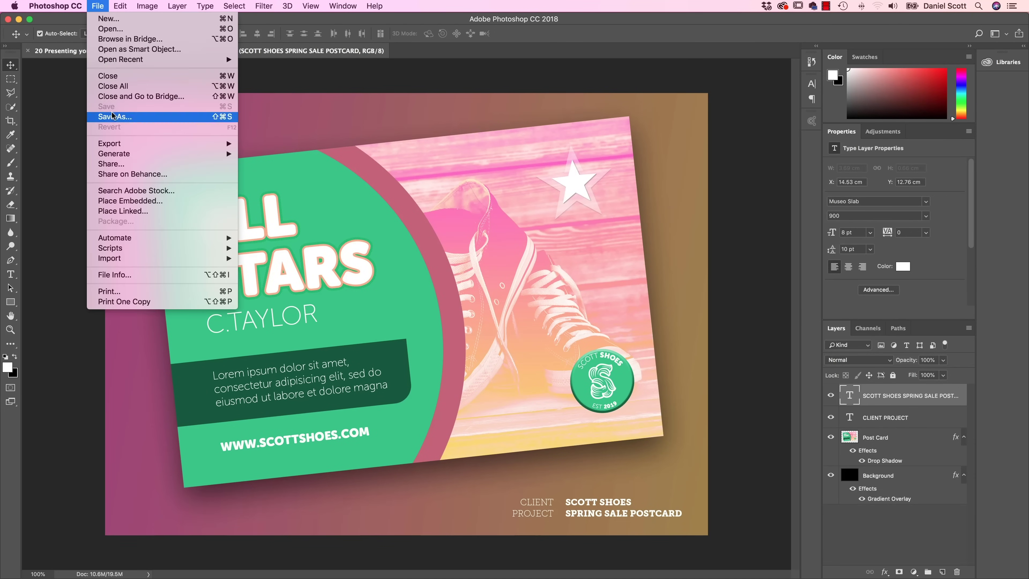
click(122, 117)
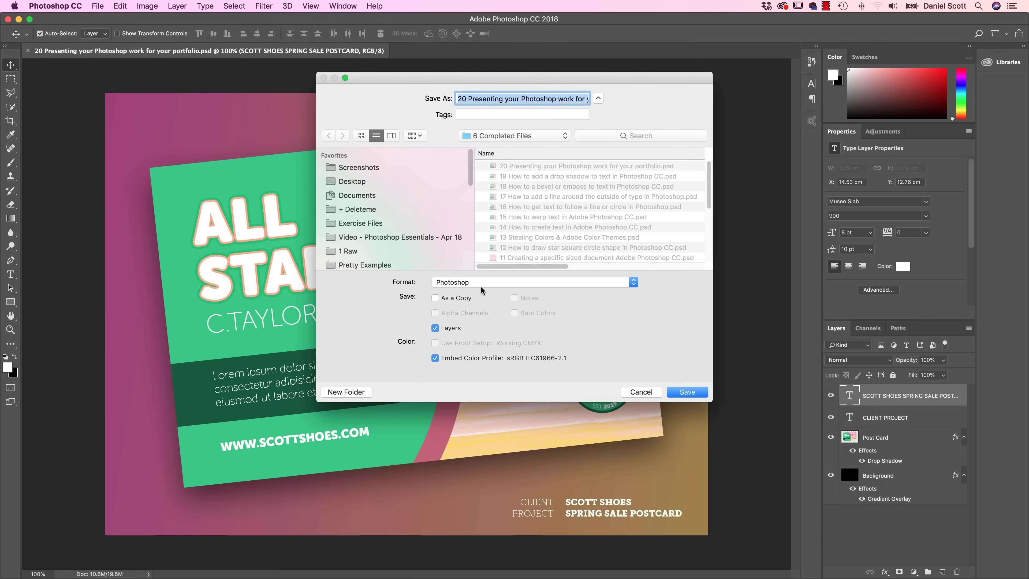
click(482, 283)
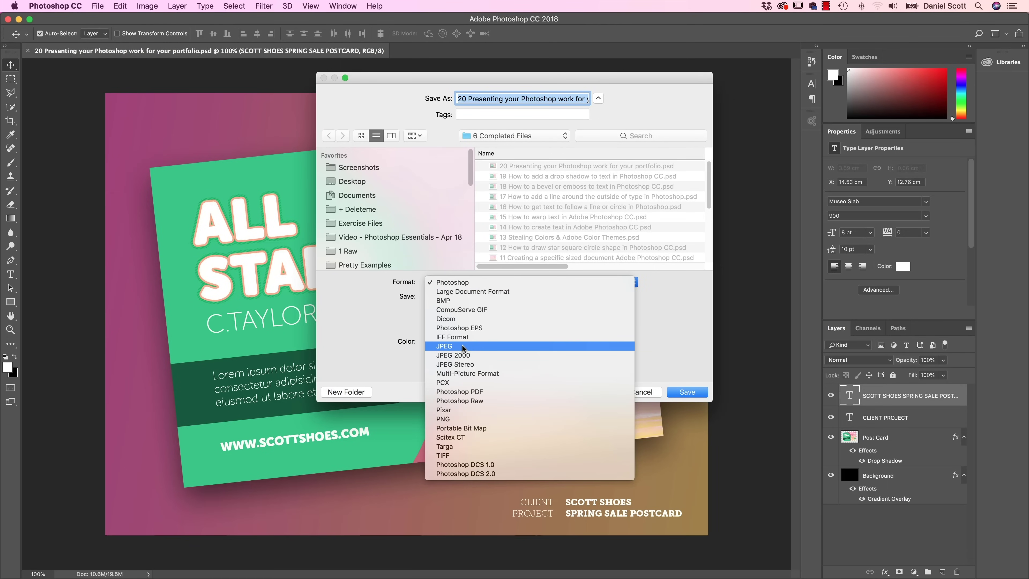
click(700, 327)
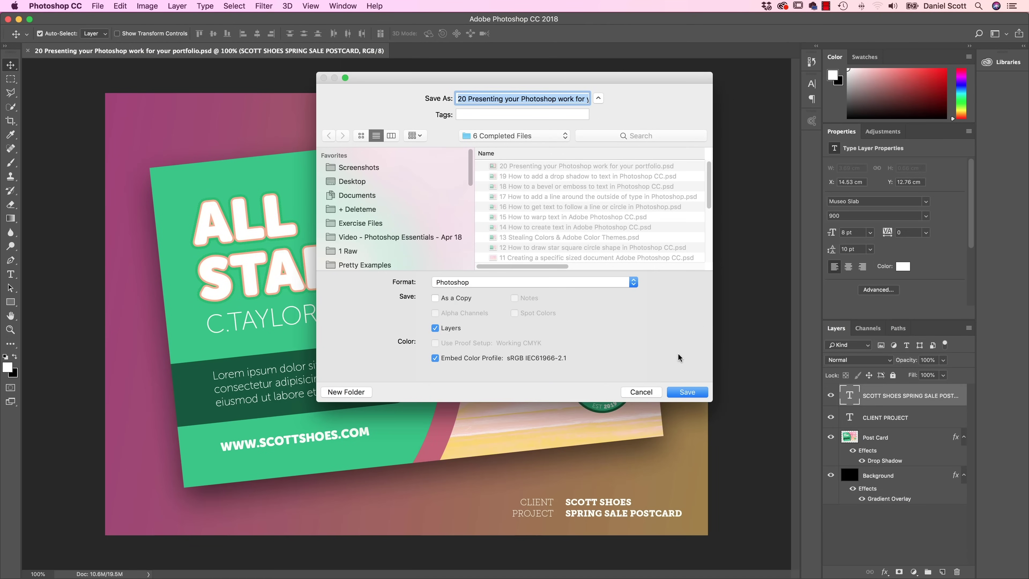
click(646, 392)
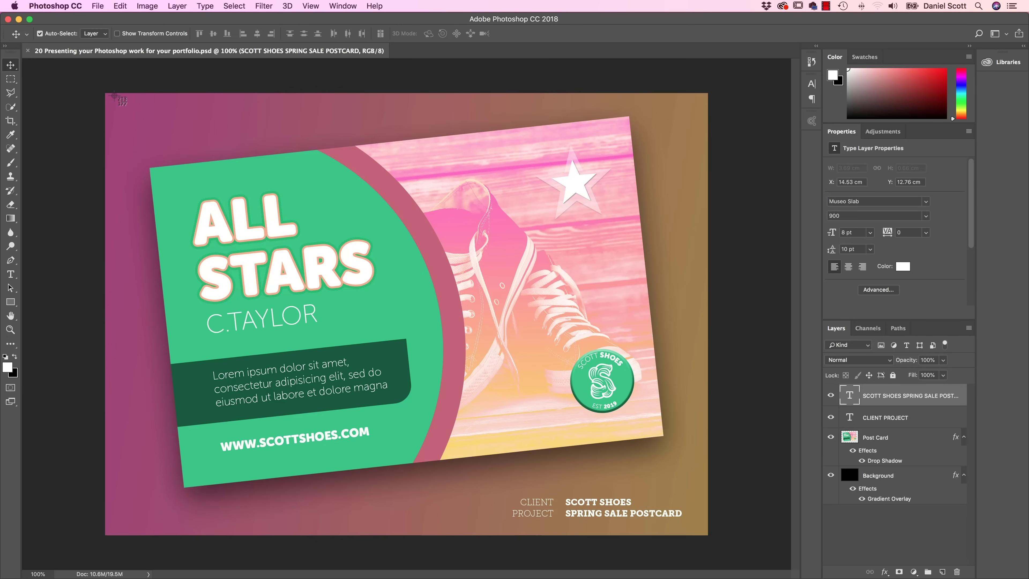
Capture a screenshot of the canvas area with the tilted postcard and its caption.
drag(113, 96, 704, 529)
Switch to Word and review the sharing options in the Project 1 - Postcard brief, including the assignments section and video comments.
key(super+Tab)
key(super+Tab)
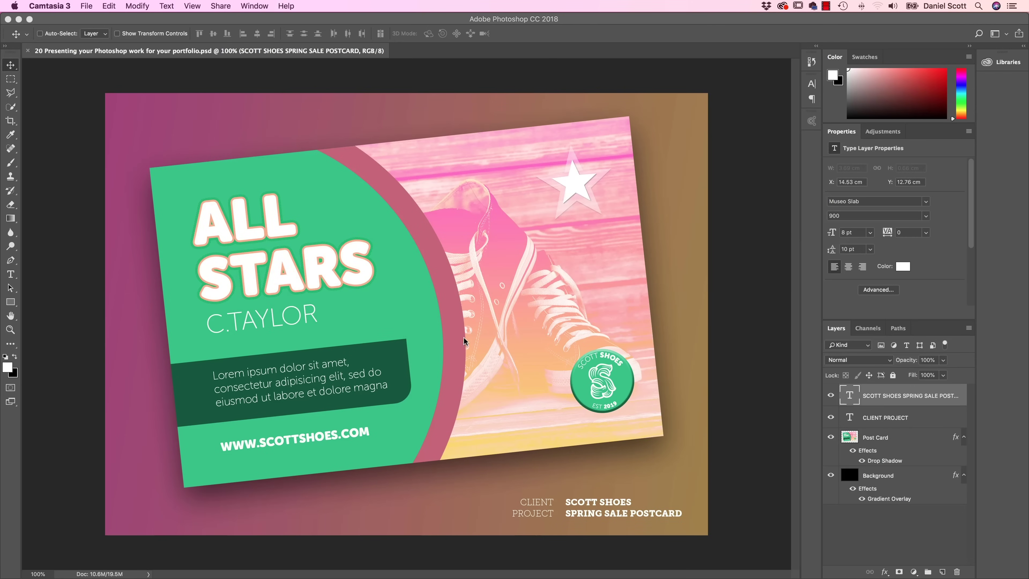
key(super+Tab)
key(super+Tab)
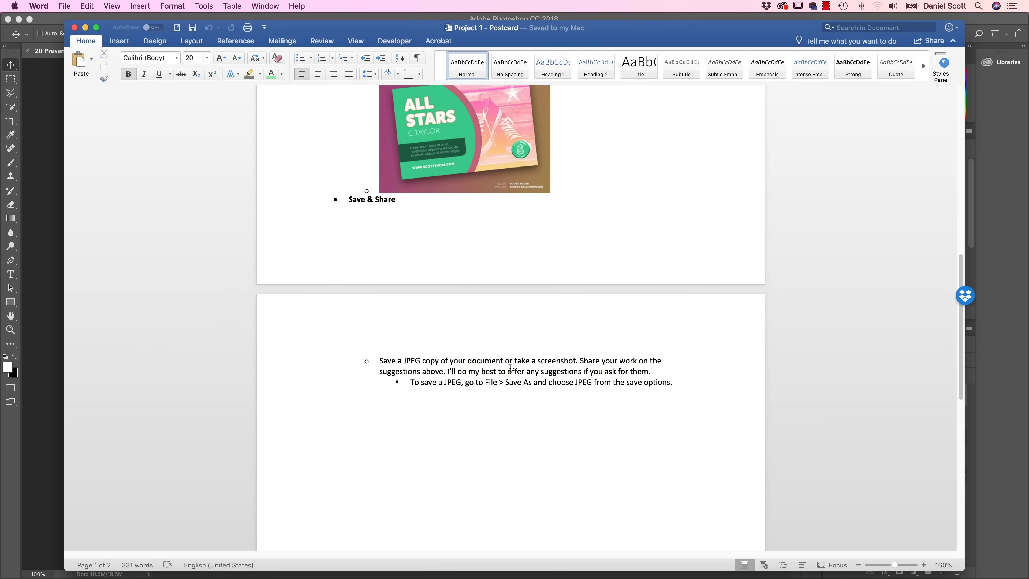
scroll(510, 367, up, 5)
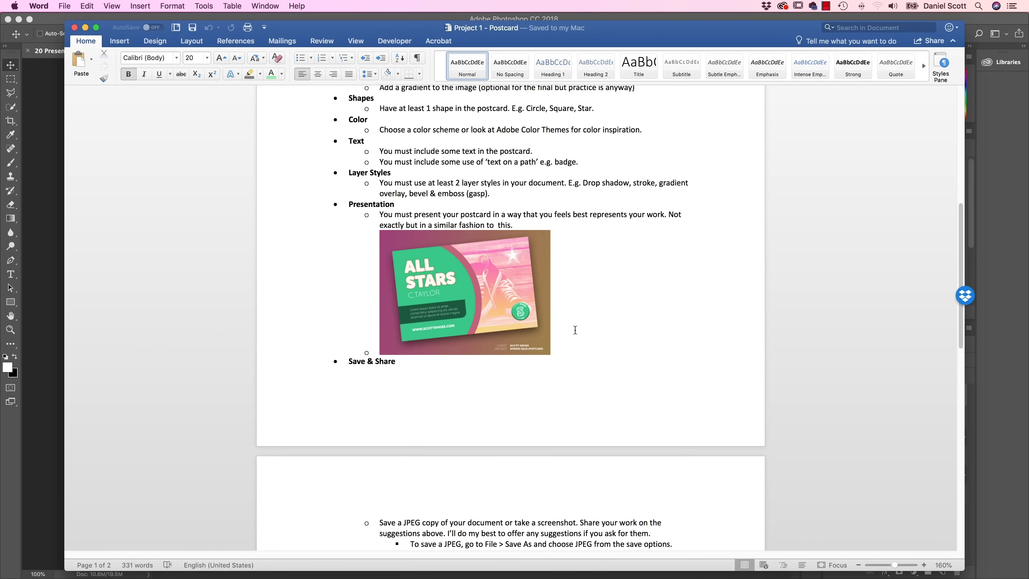
scroll(575, 330, up, 8)
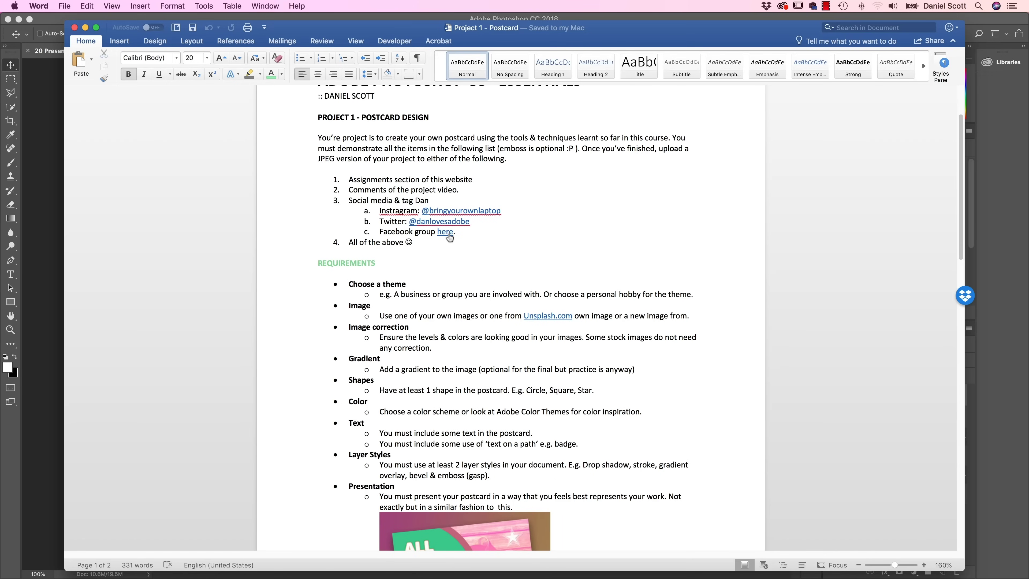
mouse_move(449, 238)
click(466, 237)
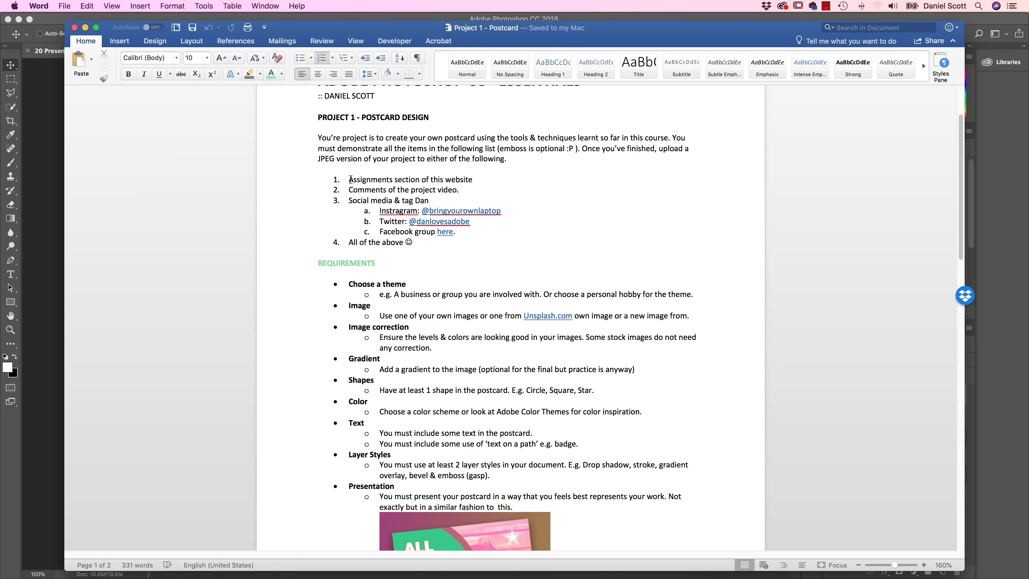
drag(350, 179, 477, 180)
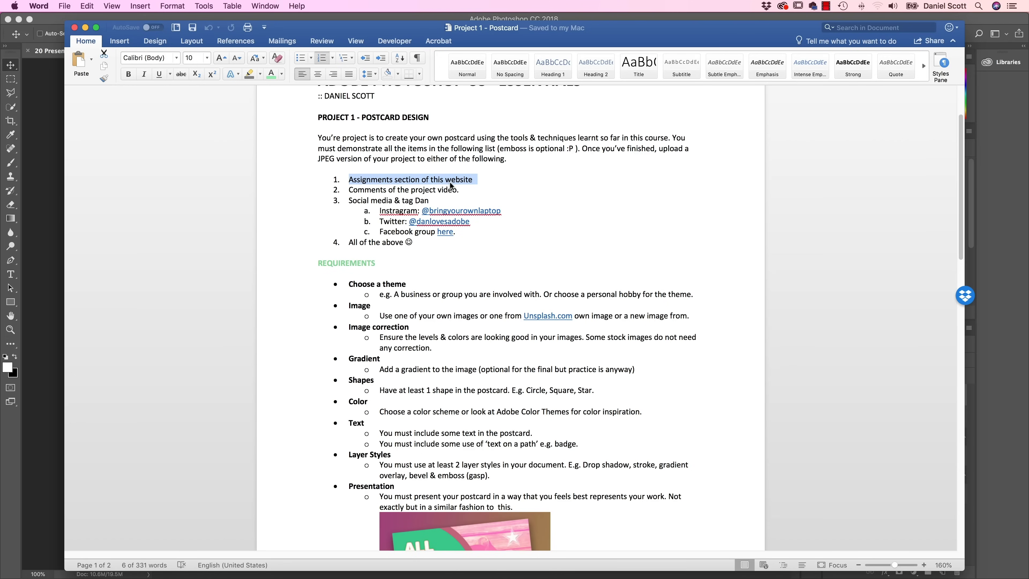
triple_click(421, 191)
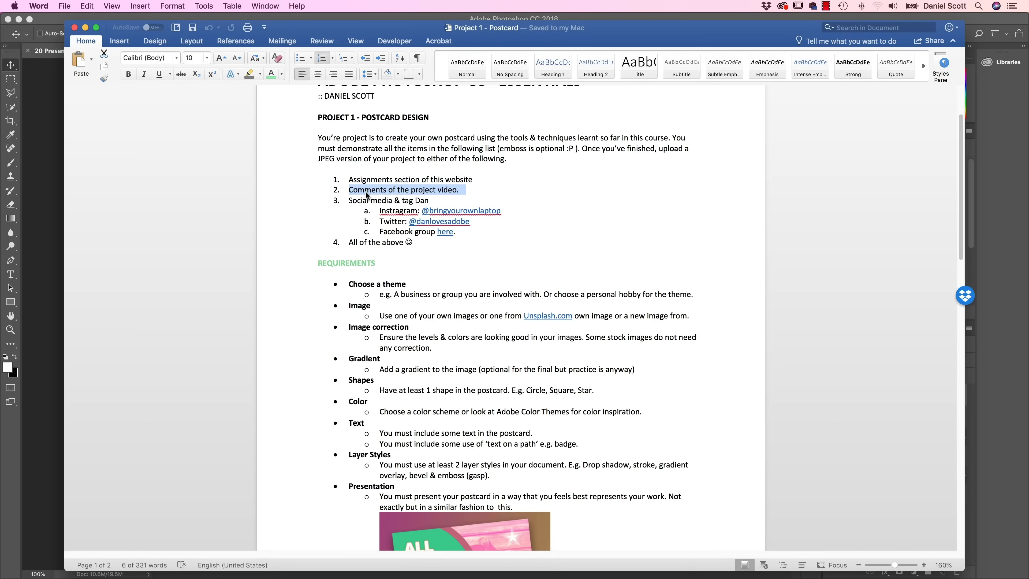
click(709, 240)
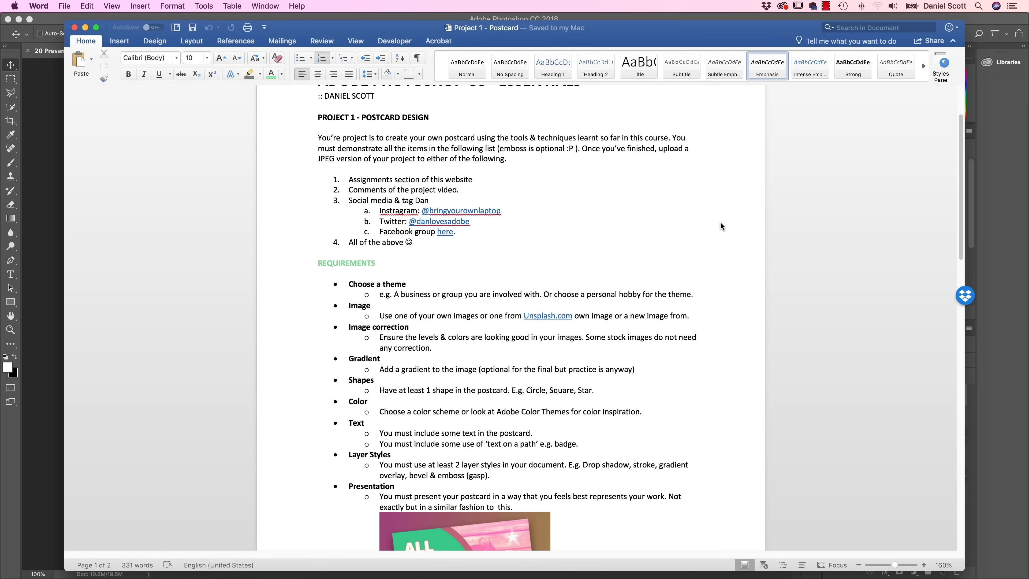